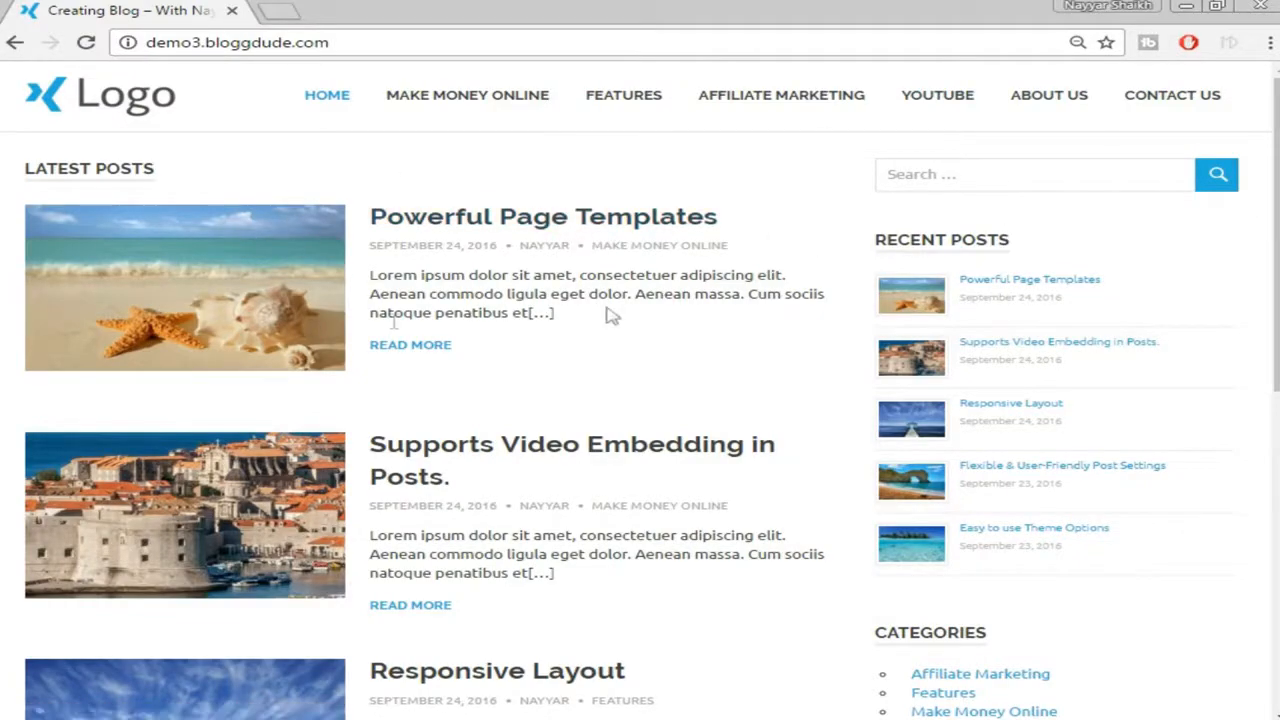
Scroll through the demo blog home page to look over its posts
scroll(590, 330, down, 5)
scroll(537, 383, down, 2)
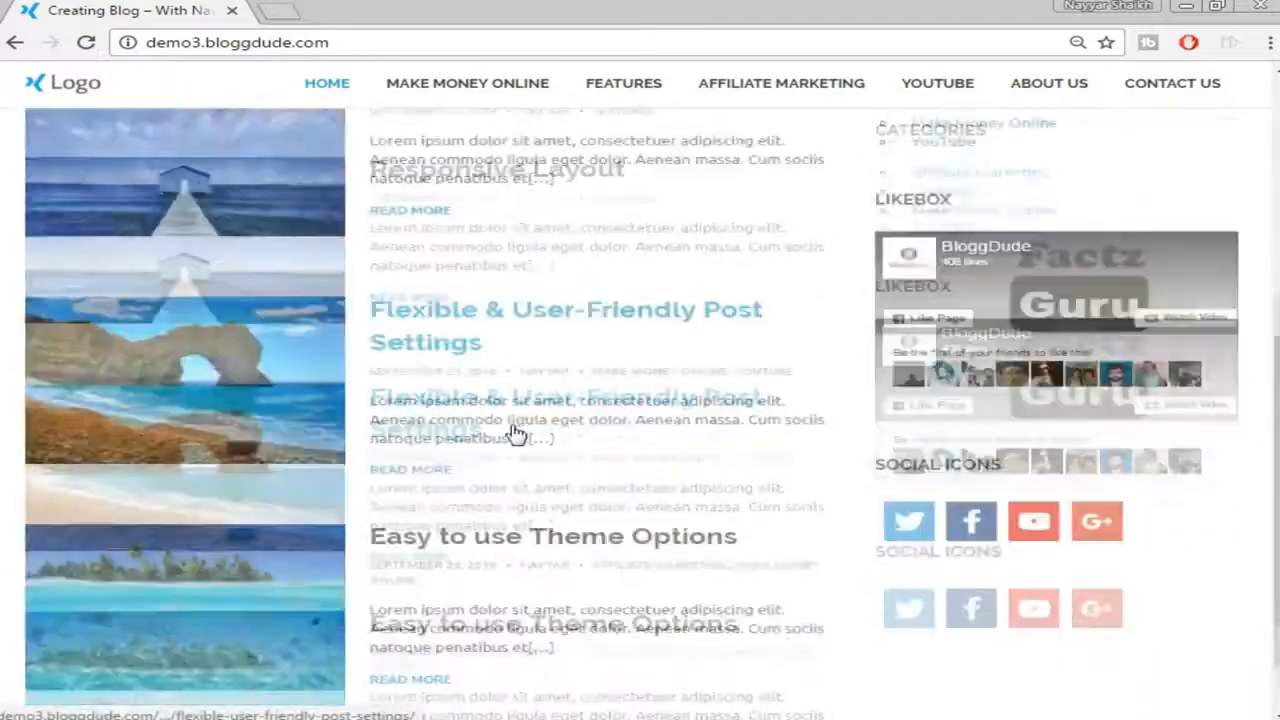
scroll(1160, 470, up, 7)
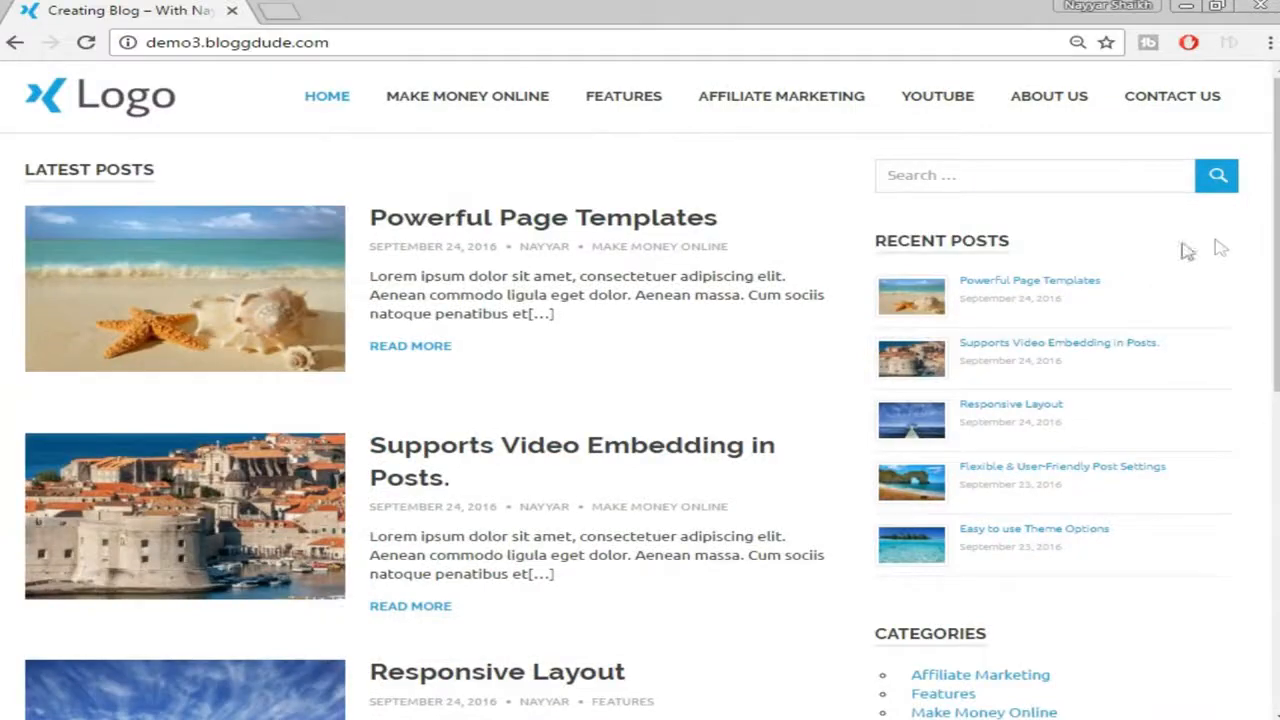
scroll(1090, 250, down, 2)
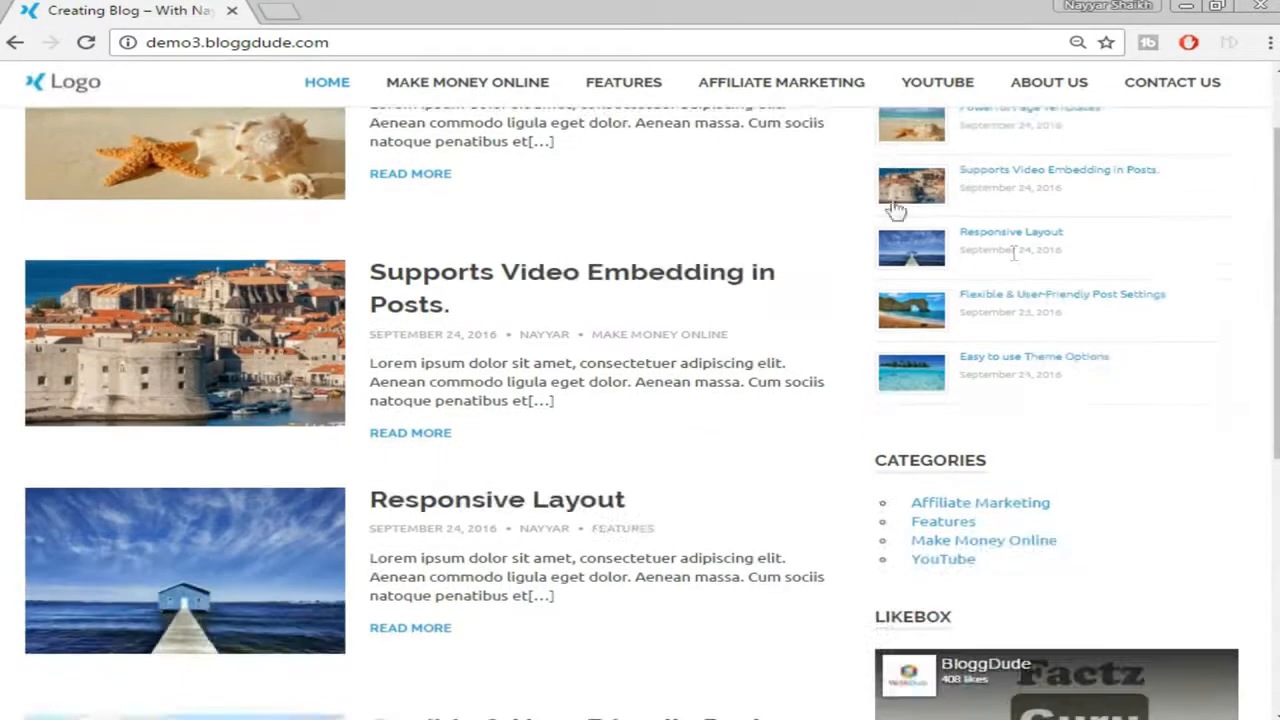
scroll(1237, 260, down, 1)
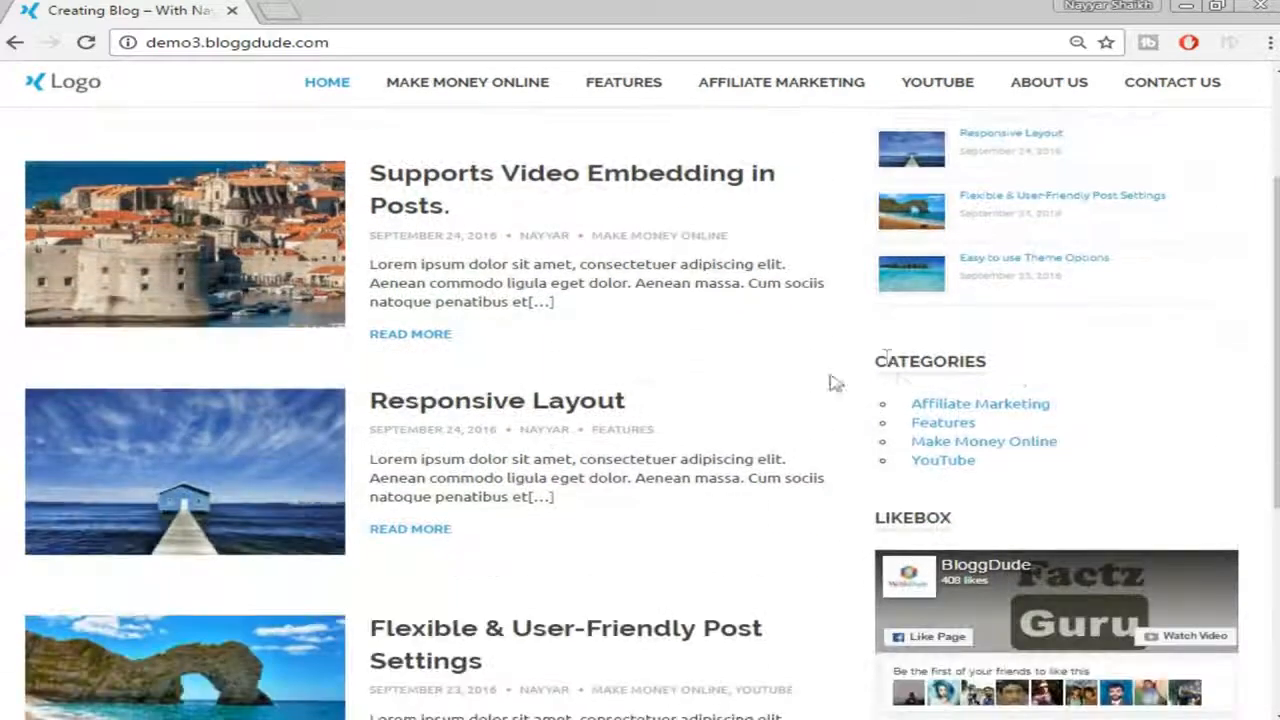
scroll(1000, 397, down, 2)
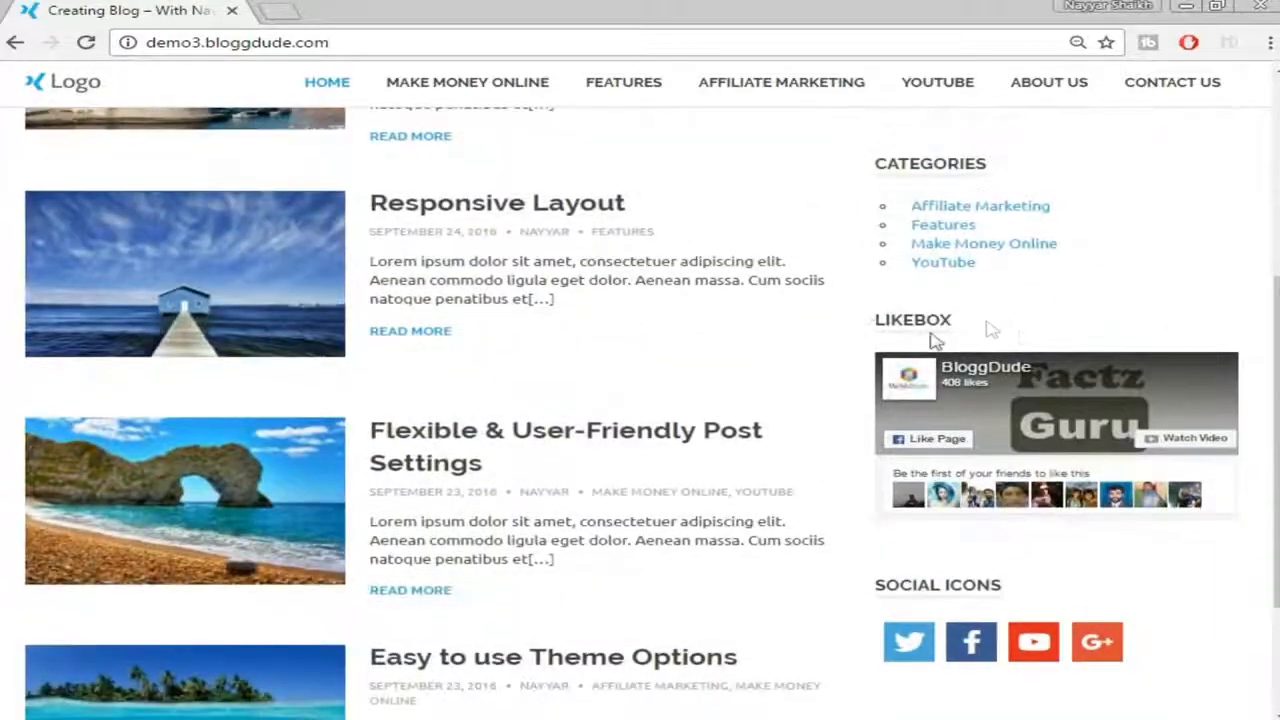
scroll(1190, 420, down, 1)
scroll(1100, 410, down, 2)
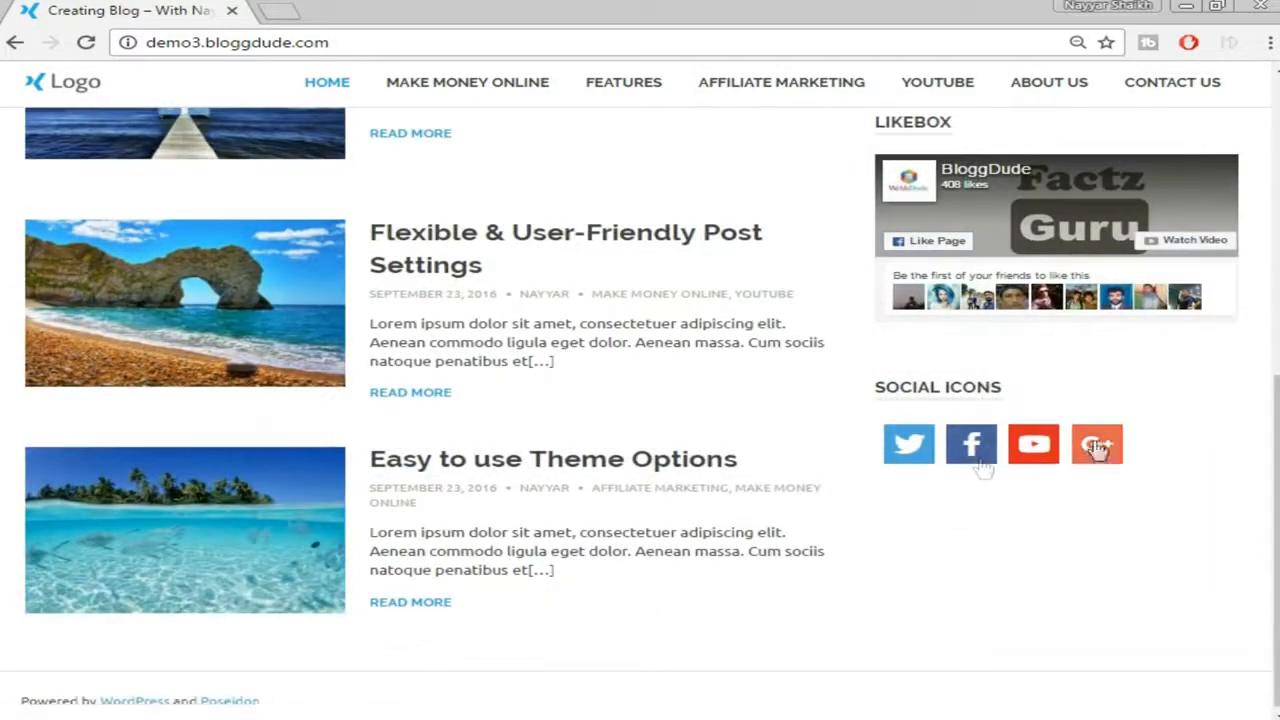
scroll(1178, 540, up, 4)
scroll(1177, 562, up, 4)
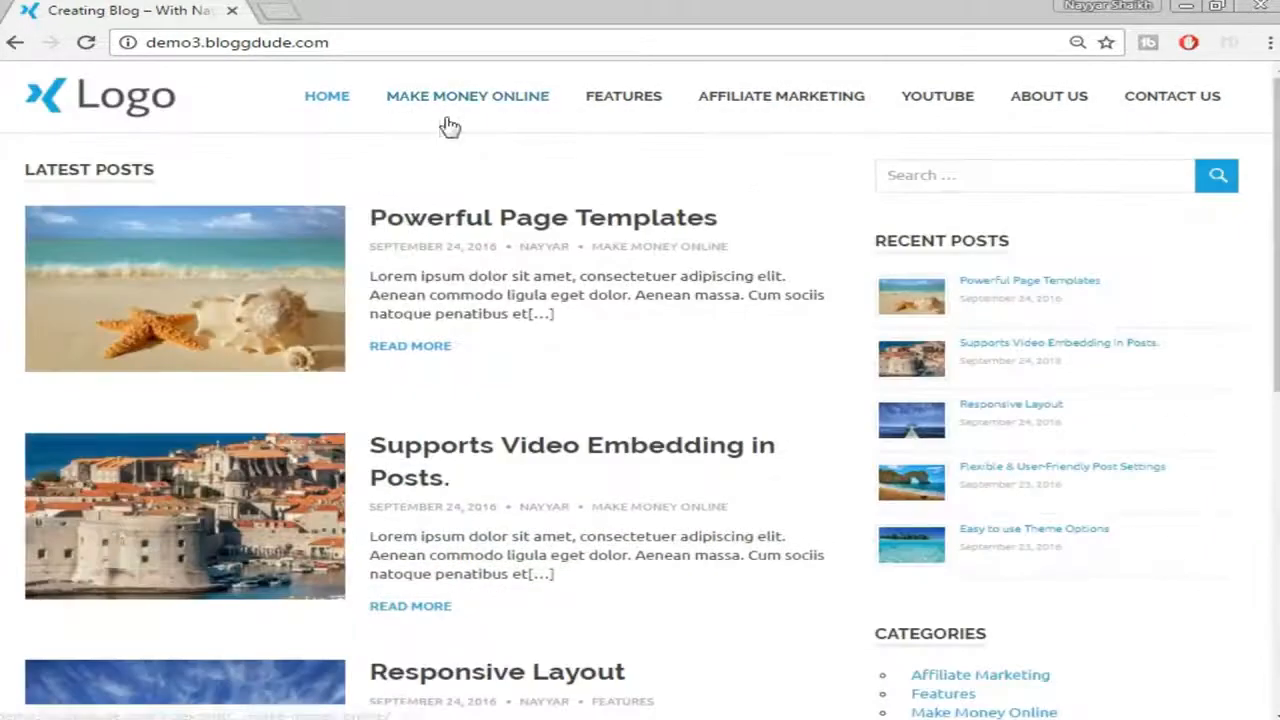
Open 'Powerful Page Templates' and read down to its image source link
click(620, 218)
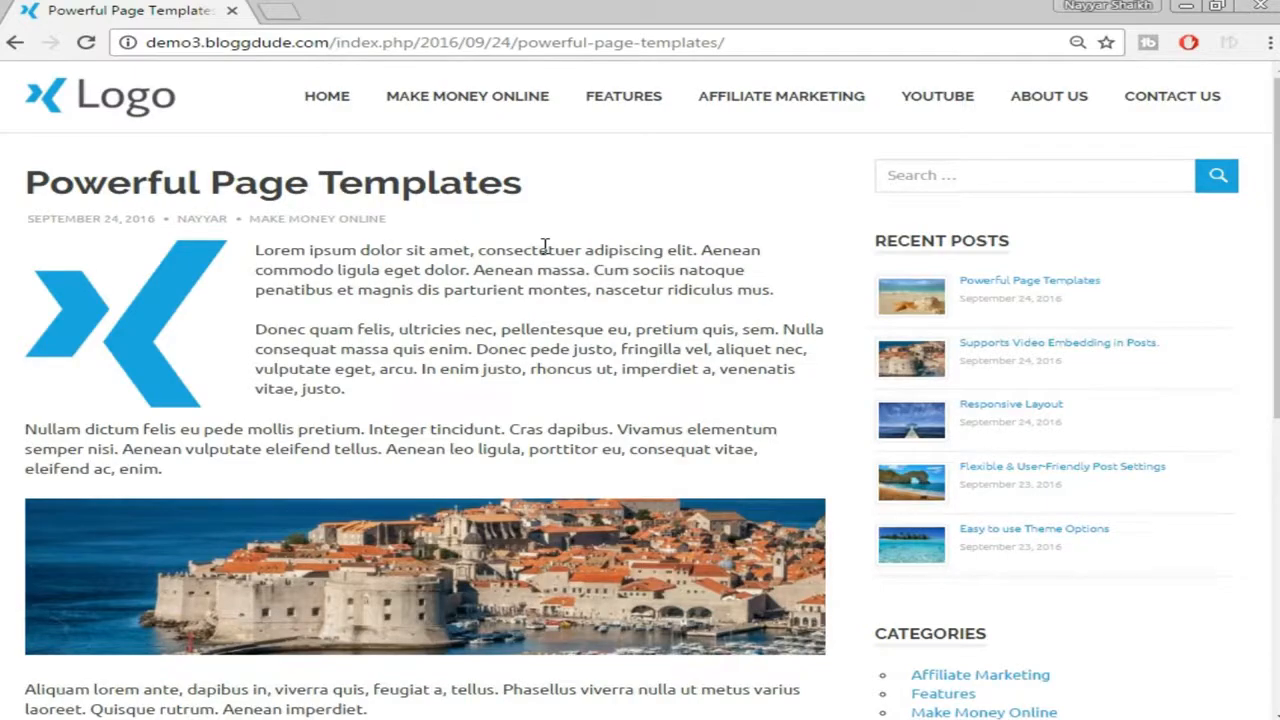
scroll(494, 374, down, 3)
scroll(480, 360, up, 3)
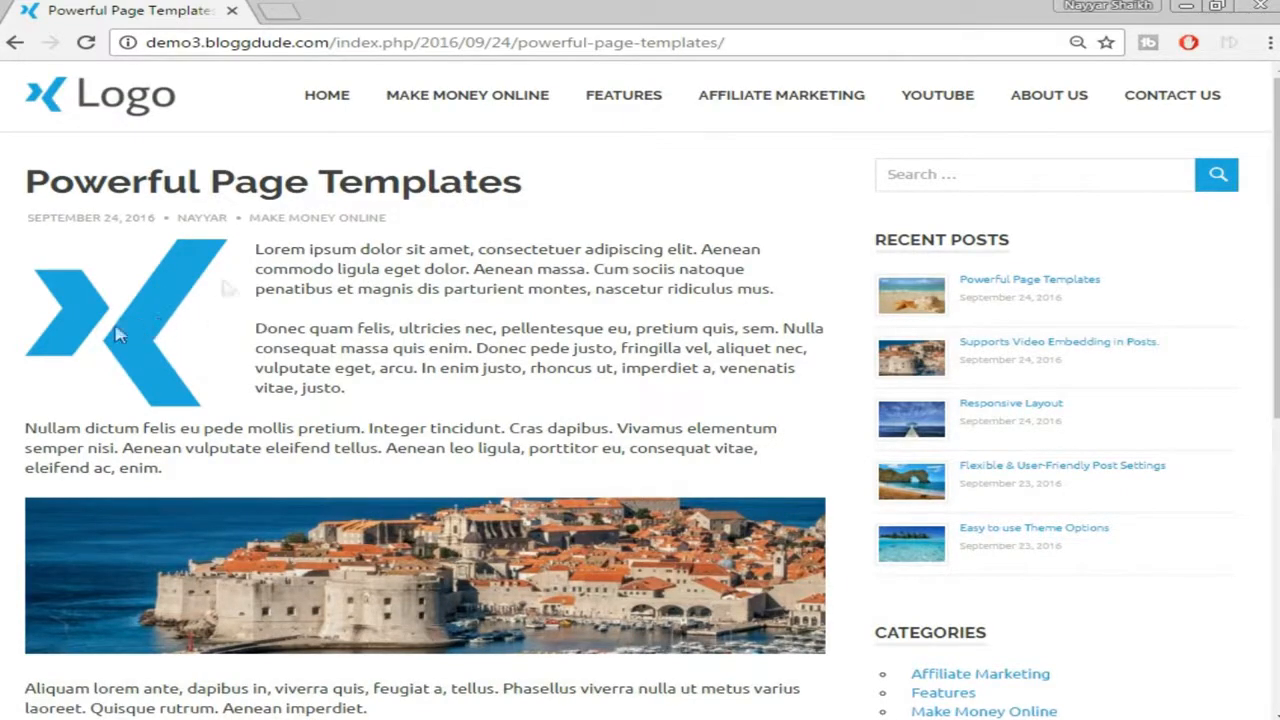
scroll(525, 335, down, 3)
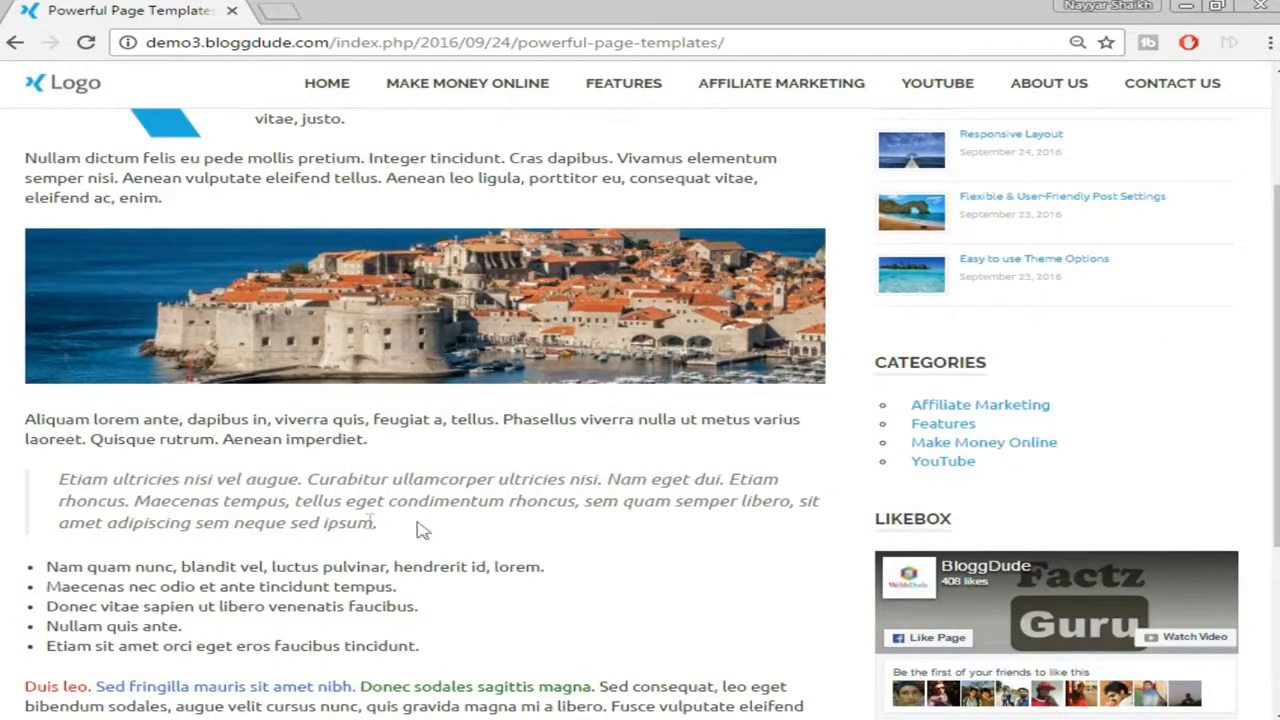
scroll(503, 517, down, 2)
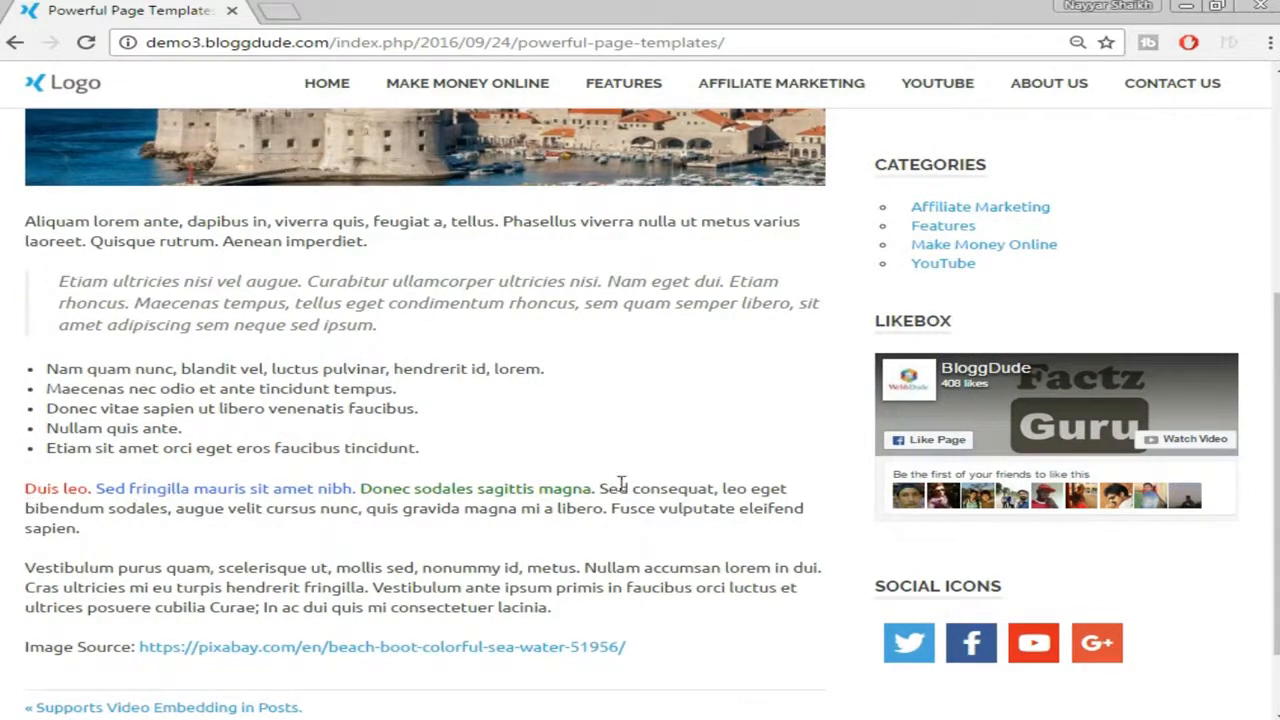
scroll(580, 495, down, 1)
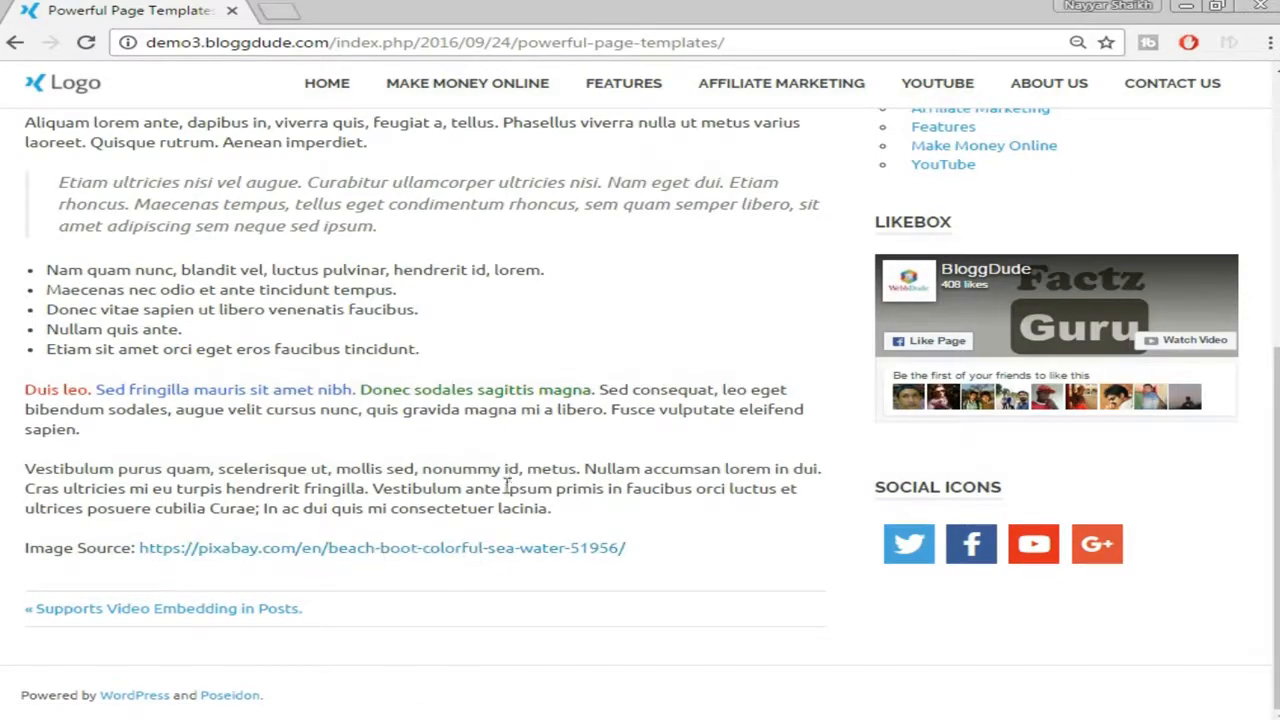
scroll(395, 555, up, 6)
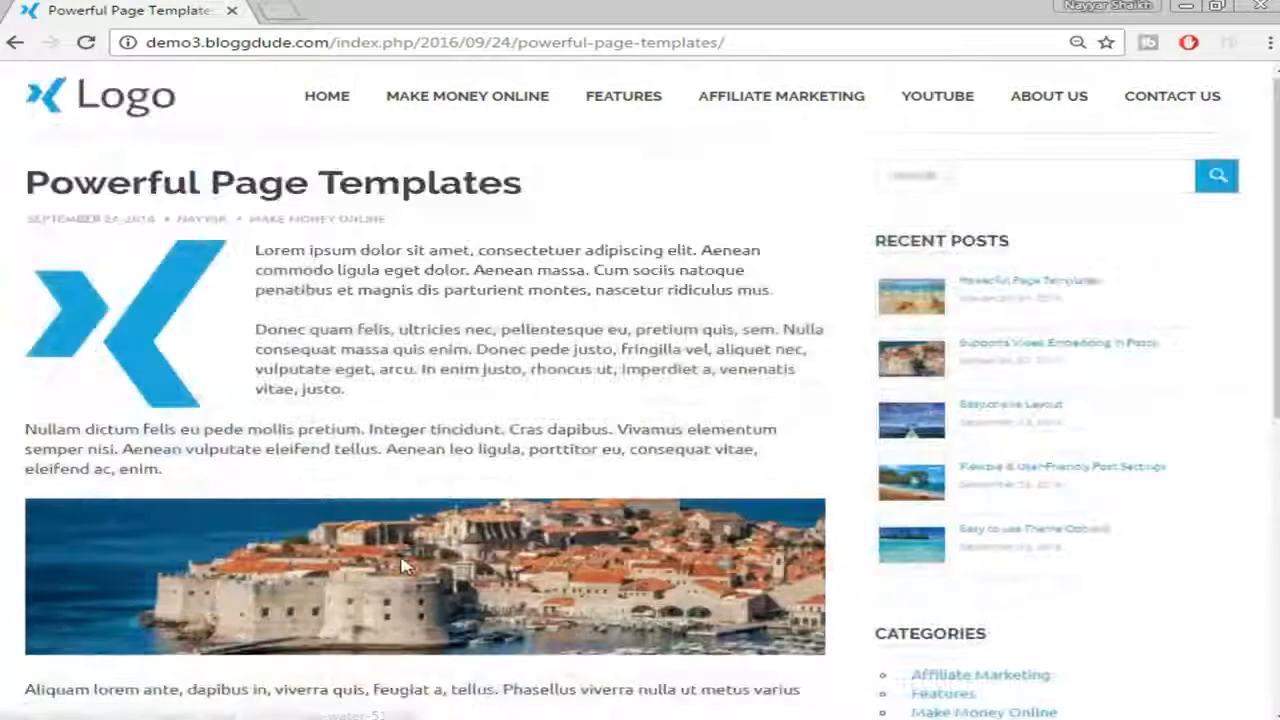
Browse the list of posts in the Make Money Online category
click(485, 113)
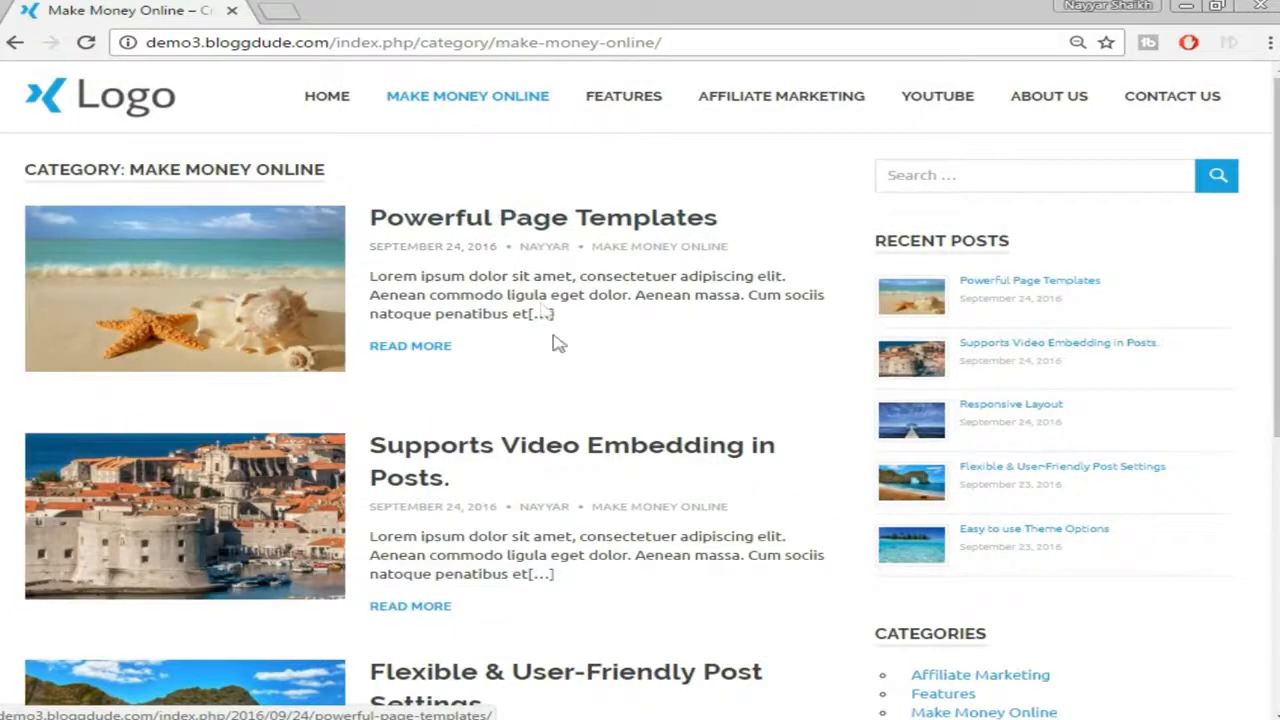
scroll(590, 349, down, 2)
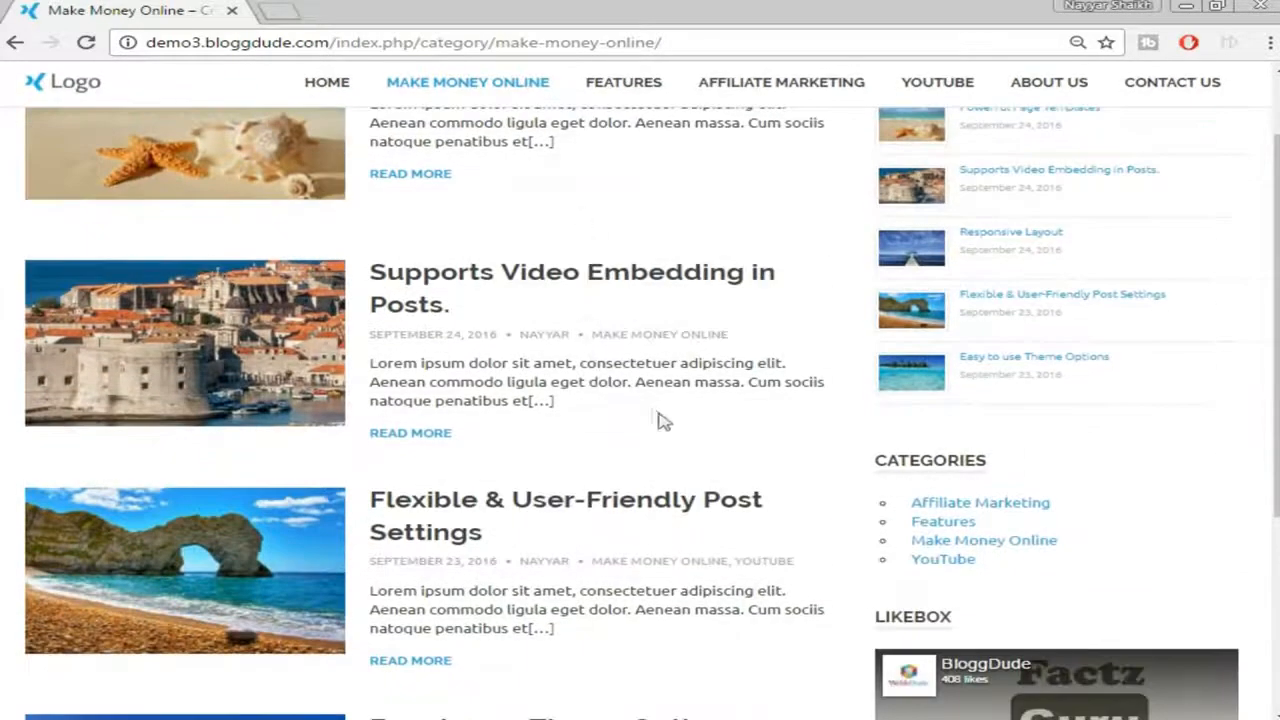
scroll(630, 367, up, 2)
scroll(537, 200, down, 3)
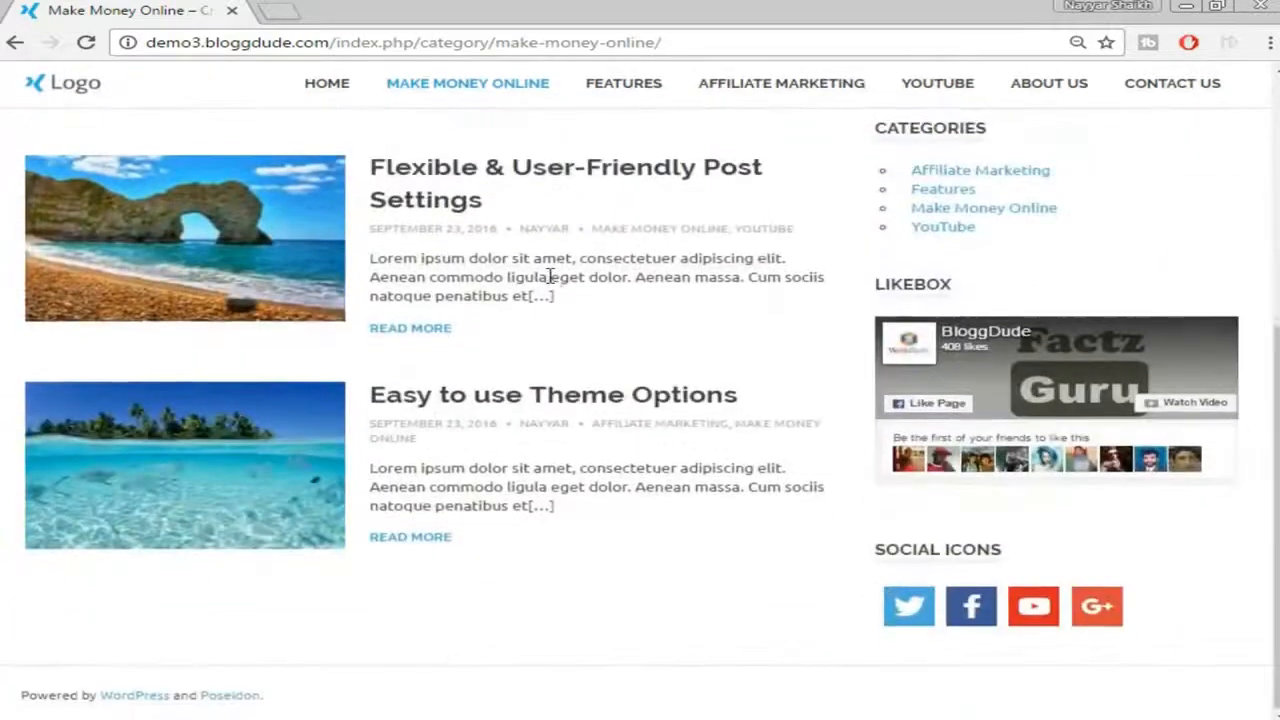
scroll(543, 277, up, 5)
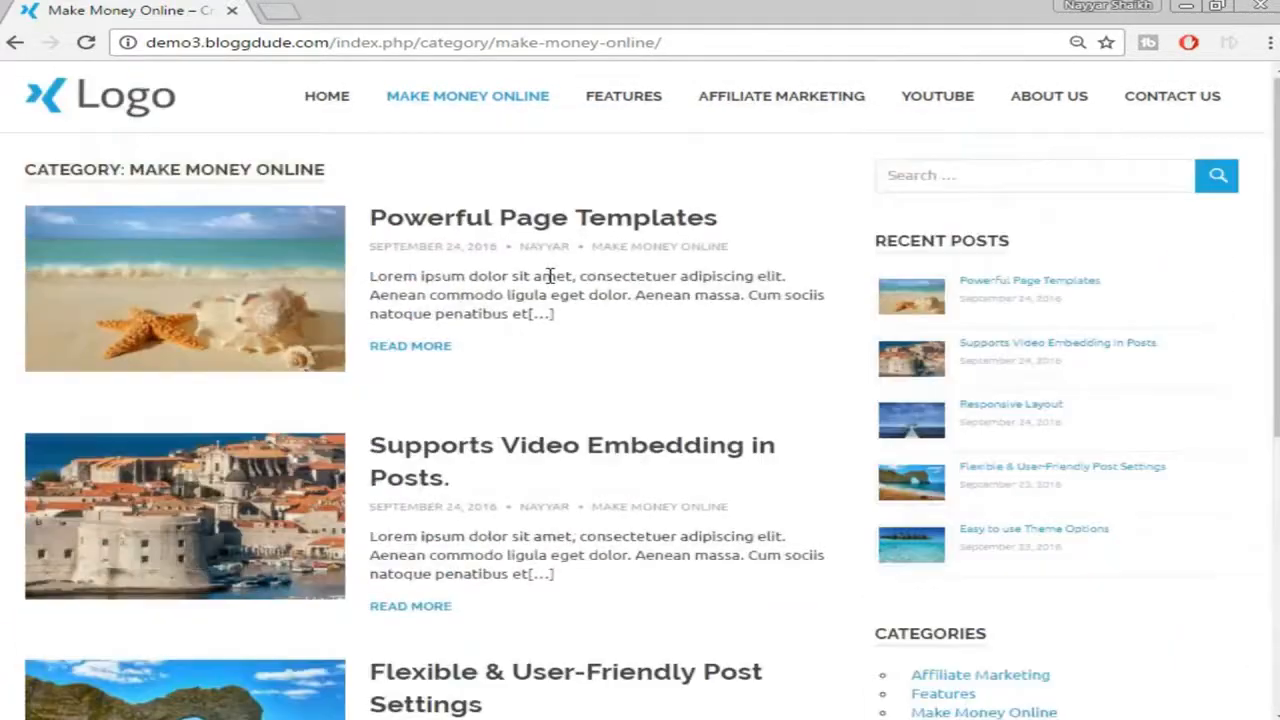
Open About Us and select the 'Our Story' and 'Started in 1994...' headings
click(1052, 108)
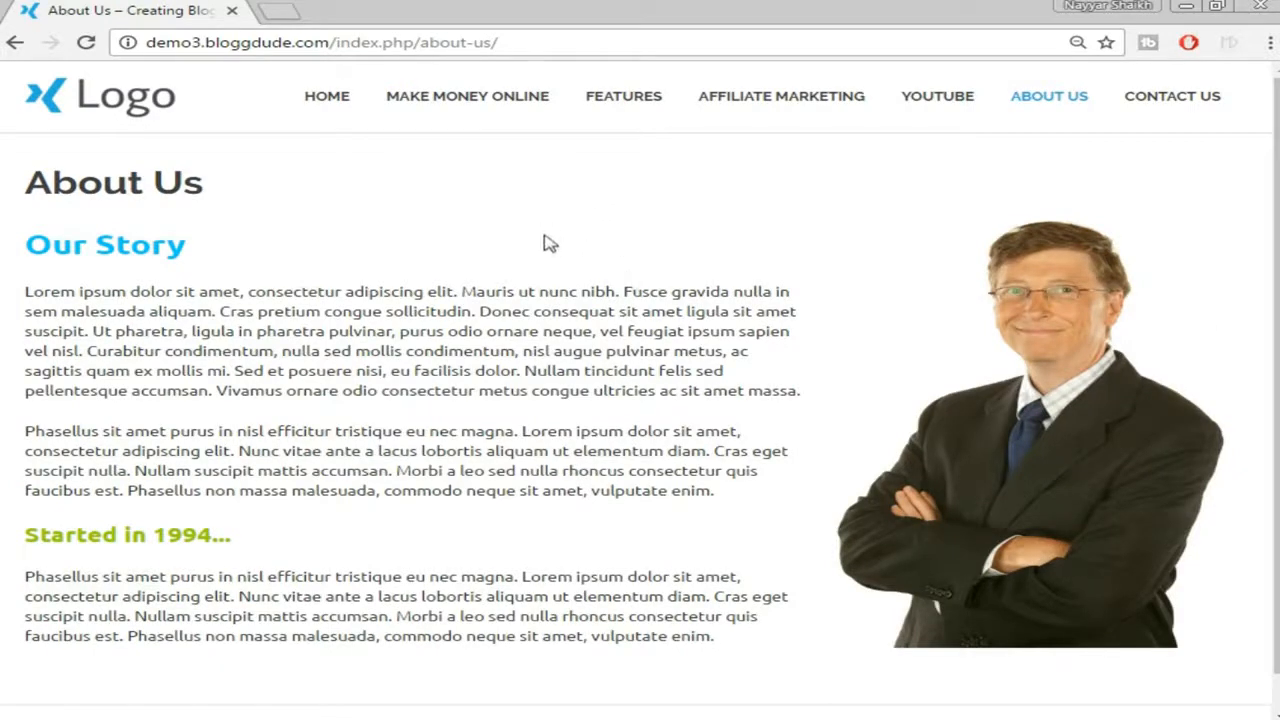
double_click(79, 245)
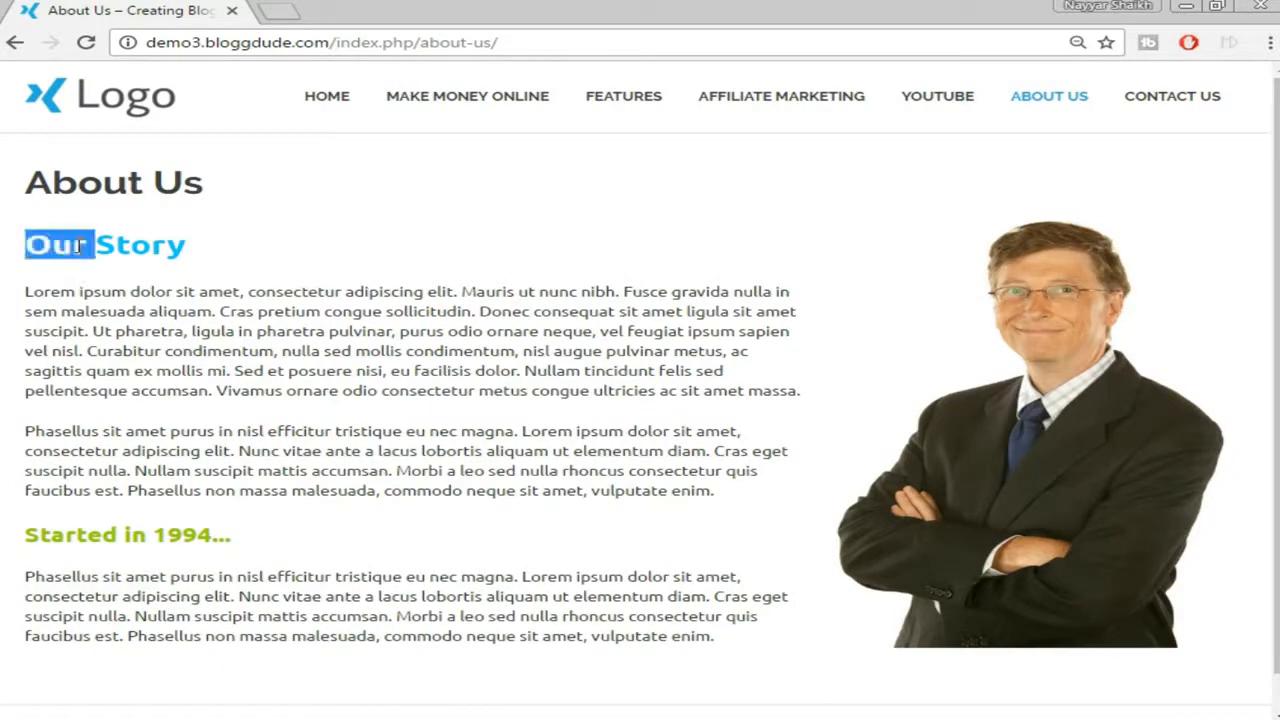
double_click(145, 246)
click(100, 527)
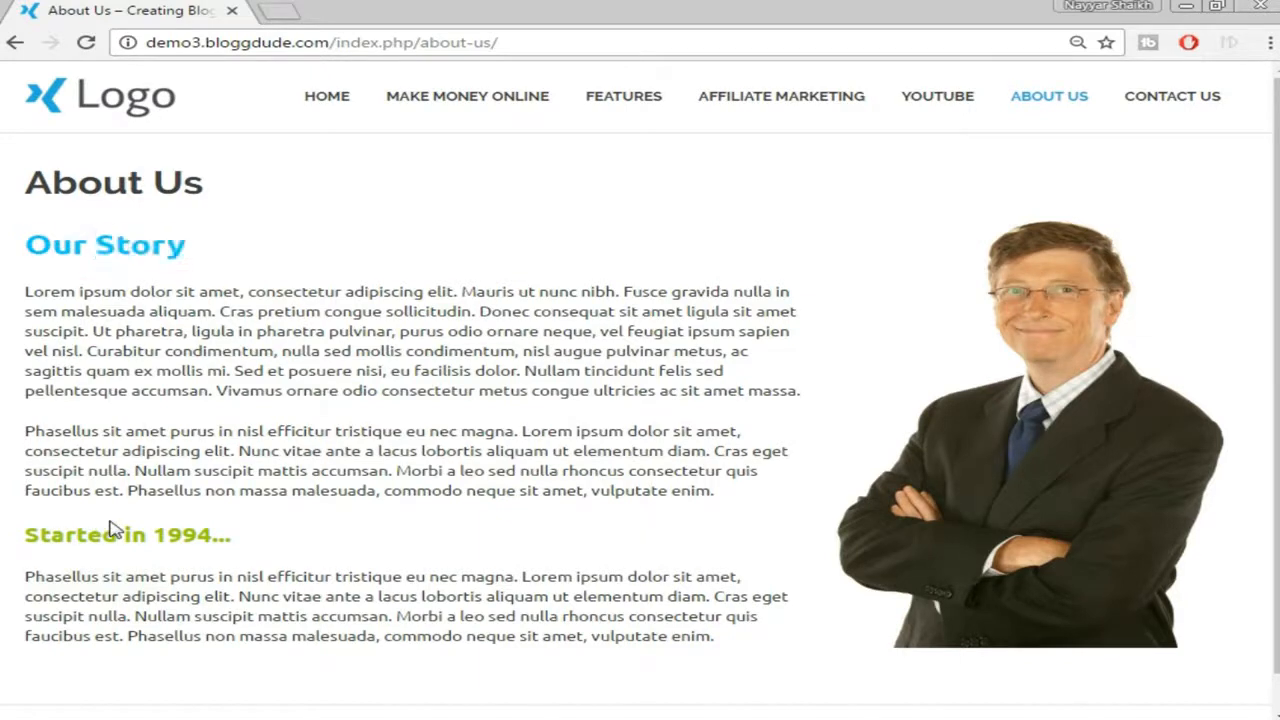
triple_click(120, 535)
click(253, 521)
Review the Contact Us form, office details and hours, then return home via the logo
click(1203, 117)
scroll(1195, 130, down, 2)
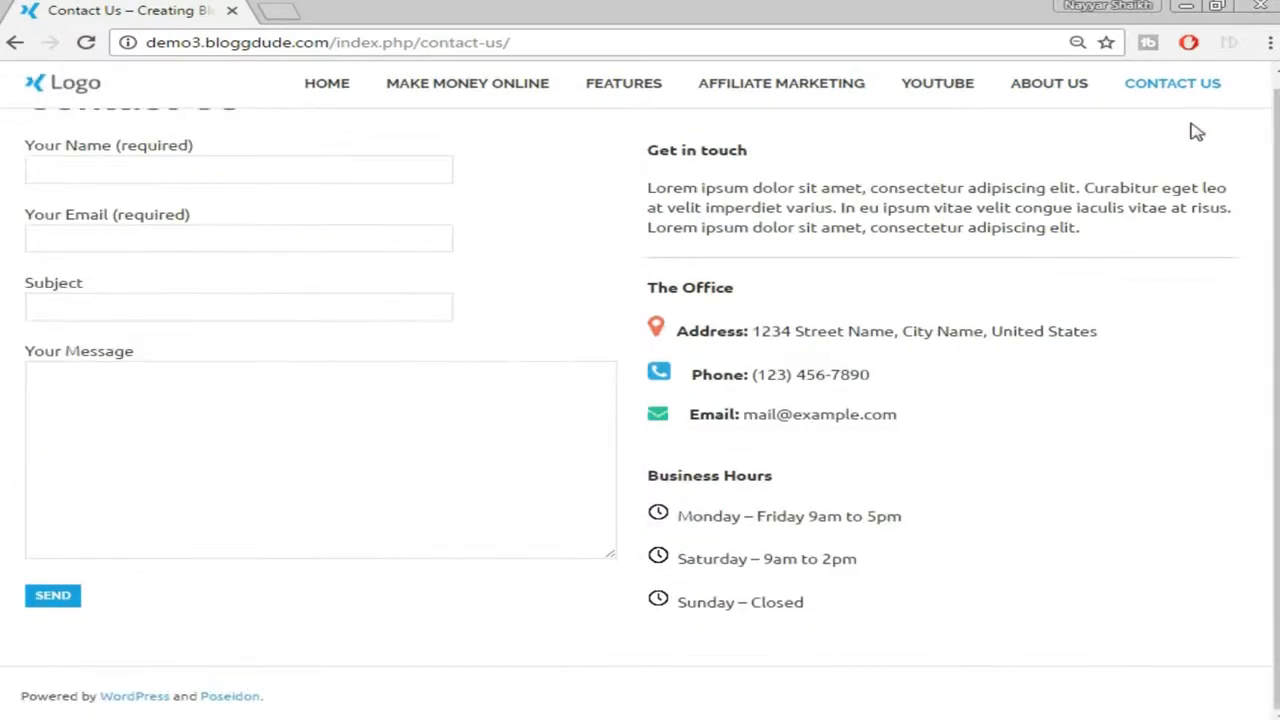
scroll(1195, 137, up, 2)
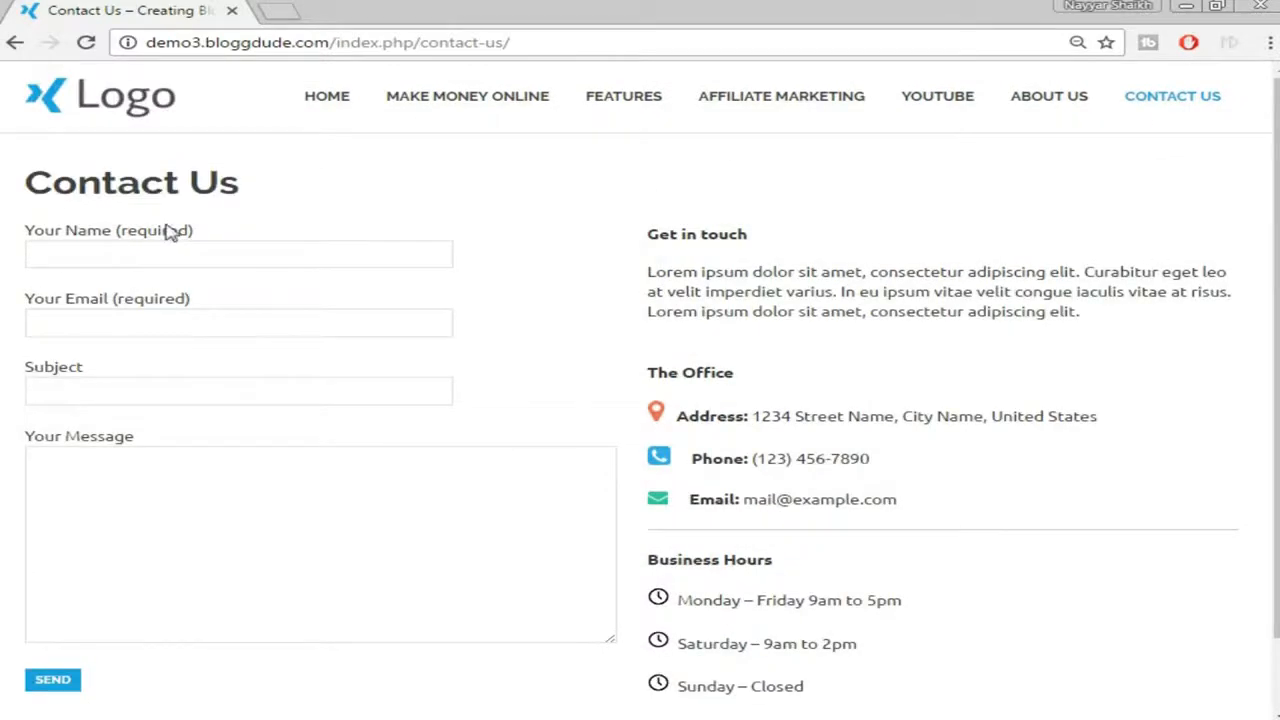
scroll(131, 510, down, 2)
scroll(137, 520, up, 2)
scroll(800, 293, down, 1)
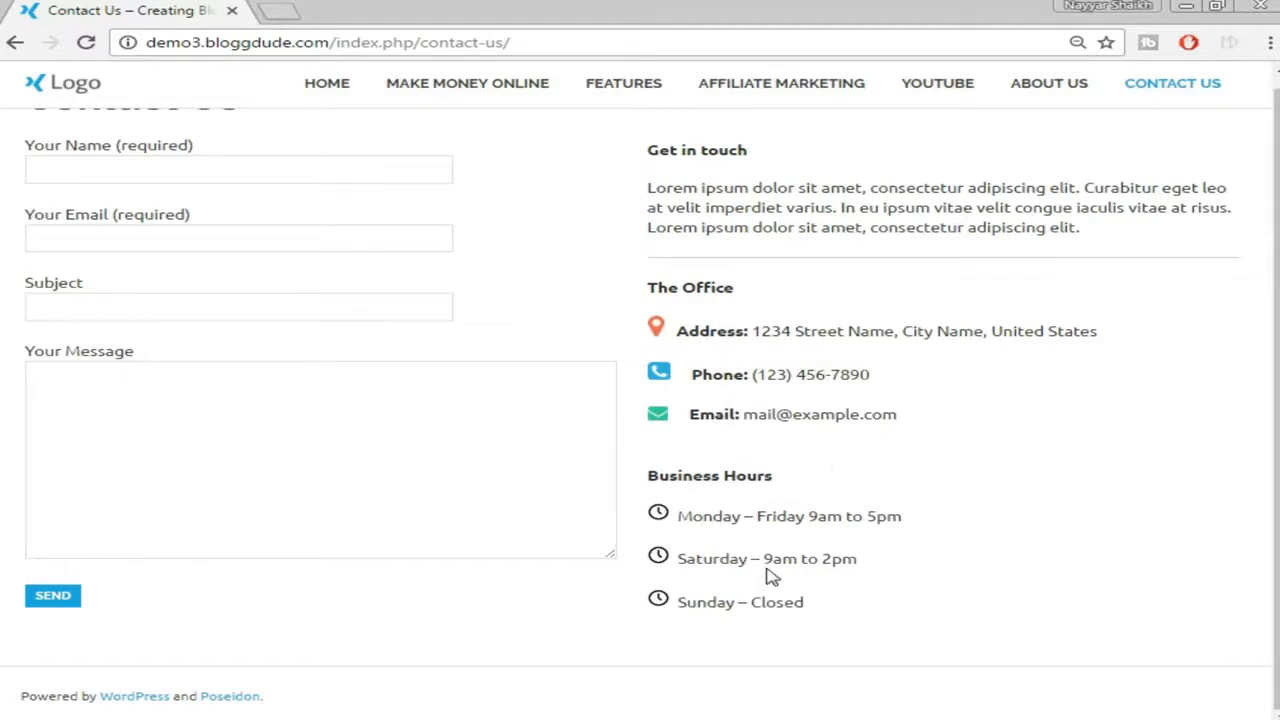
scroll(771, 577, up, 1)
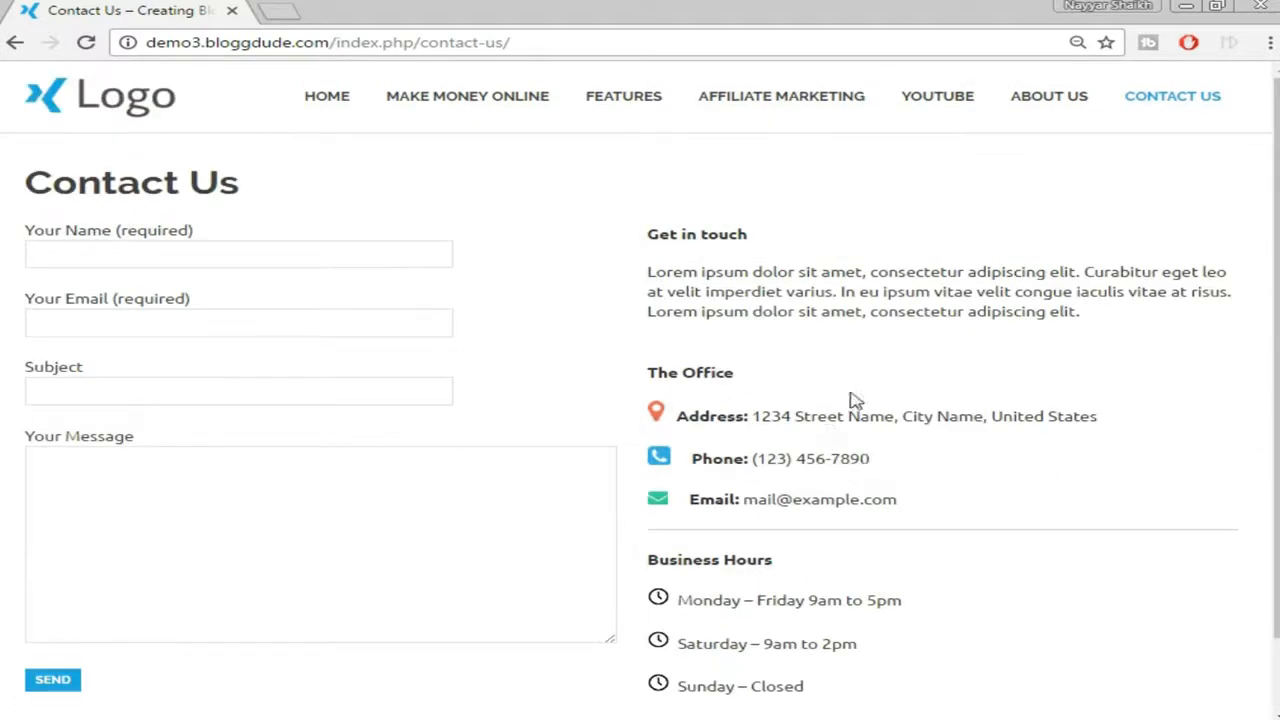
scroll(990, 375, down, 1)
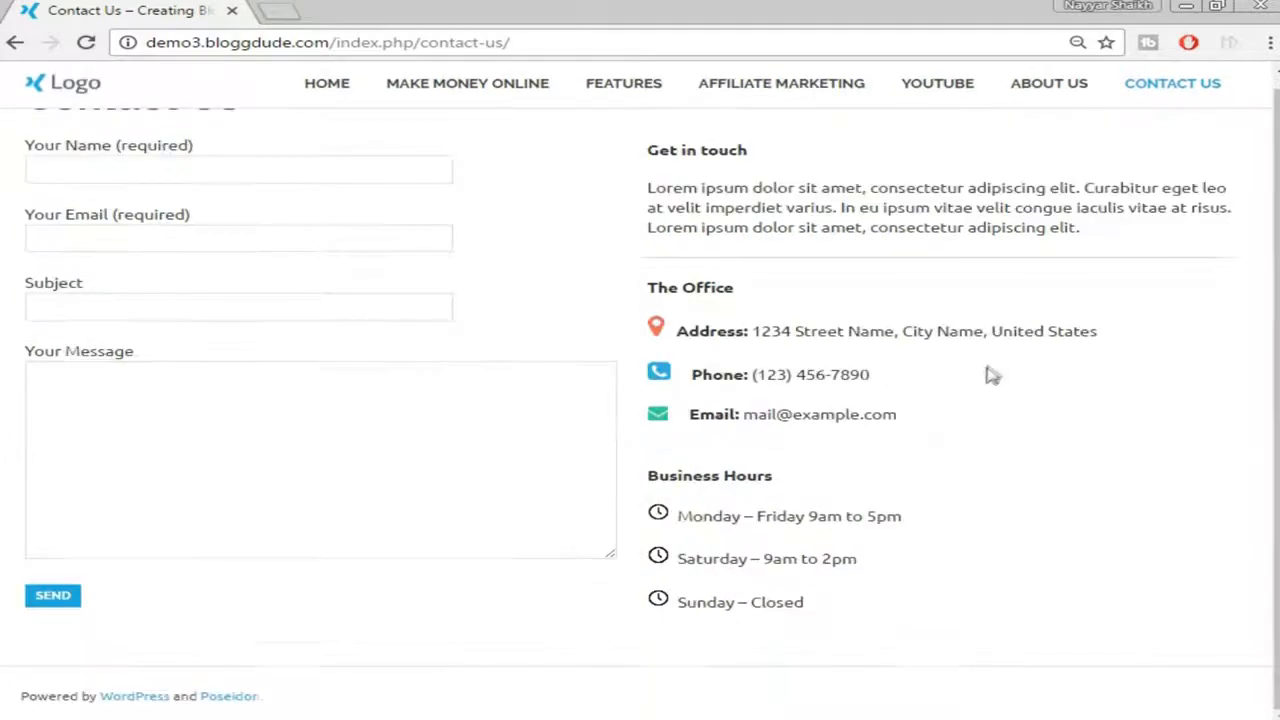
scroll(914, 531, up, 1)
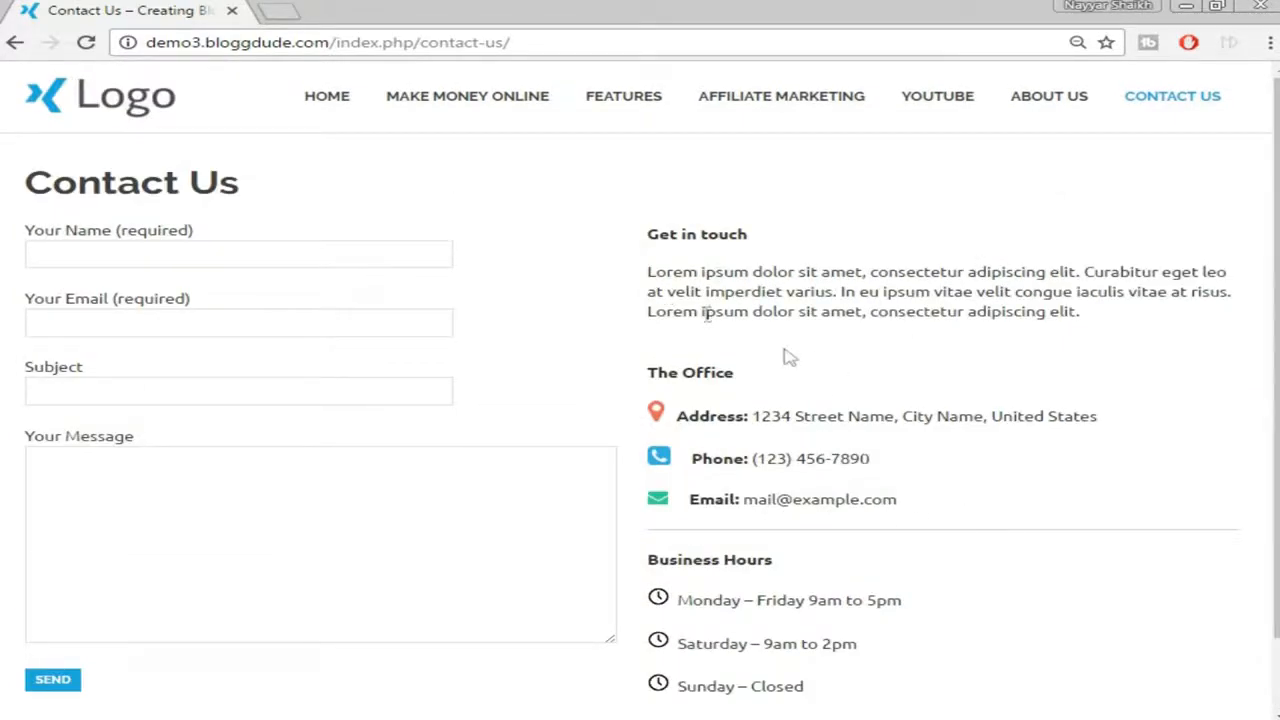
click(145, 100)
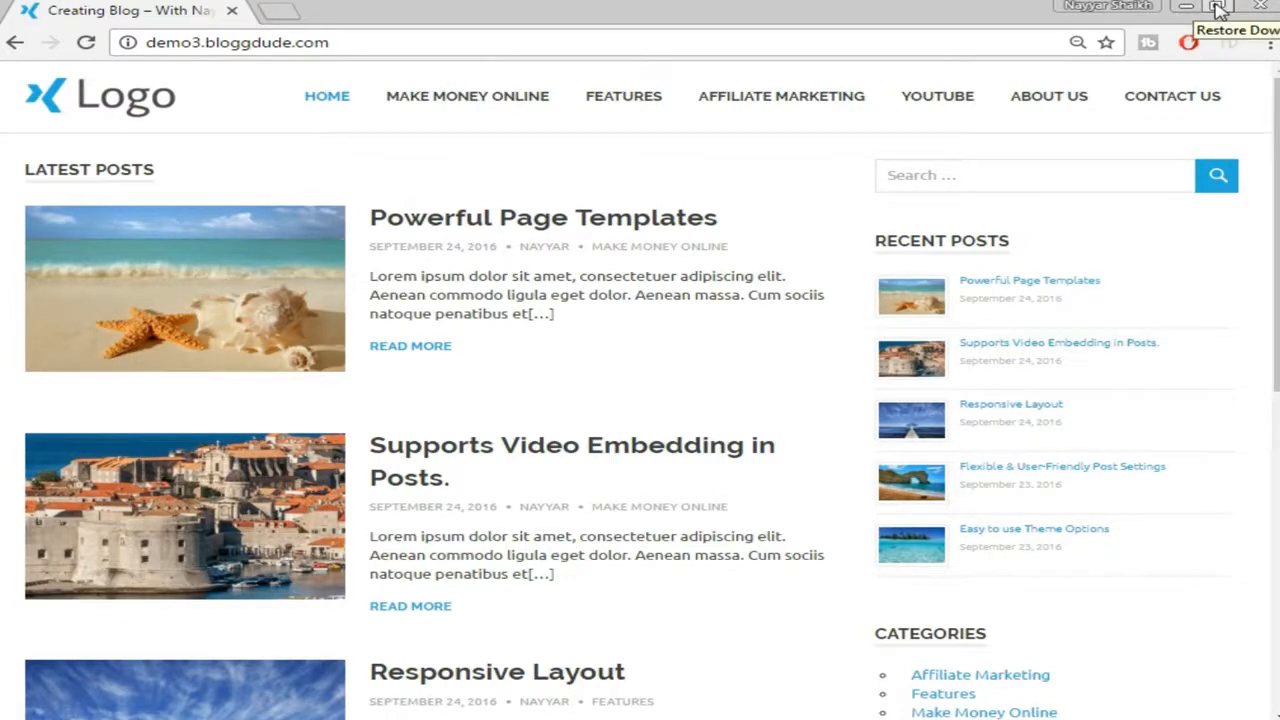
Narrow the browser window to the blog's mobile layout and toggle its collapsed menu
click(1218, 8)
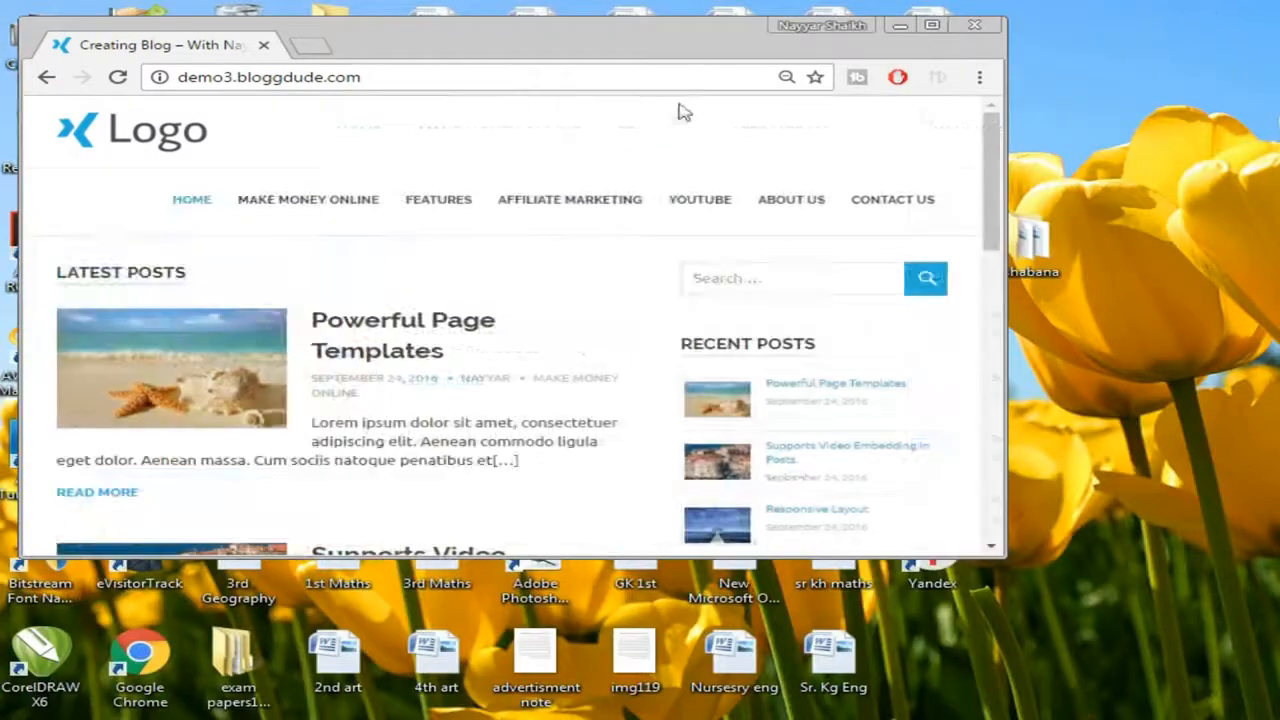
drag(1000, 118, 503, 118)
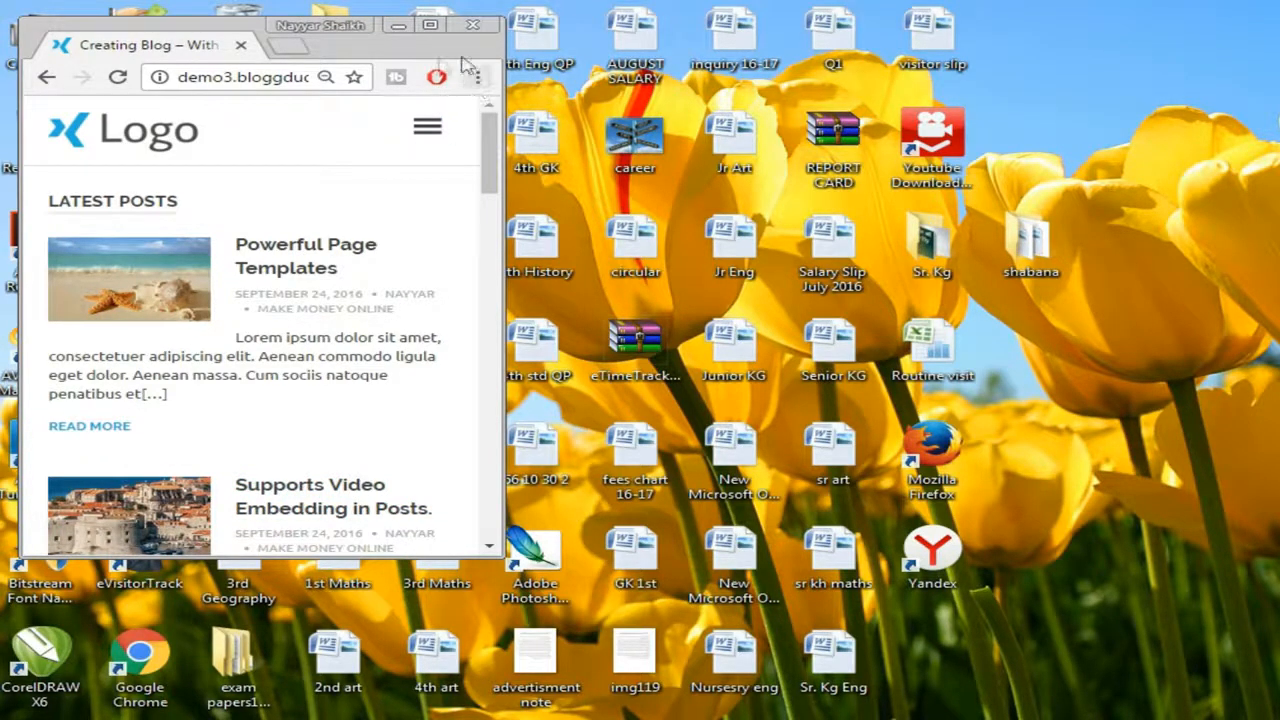
click(427, 129)
click(429, 131)
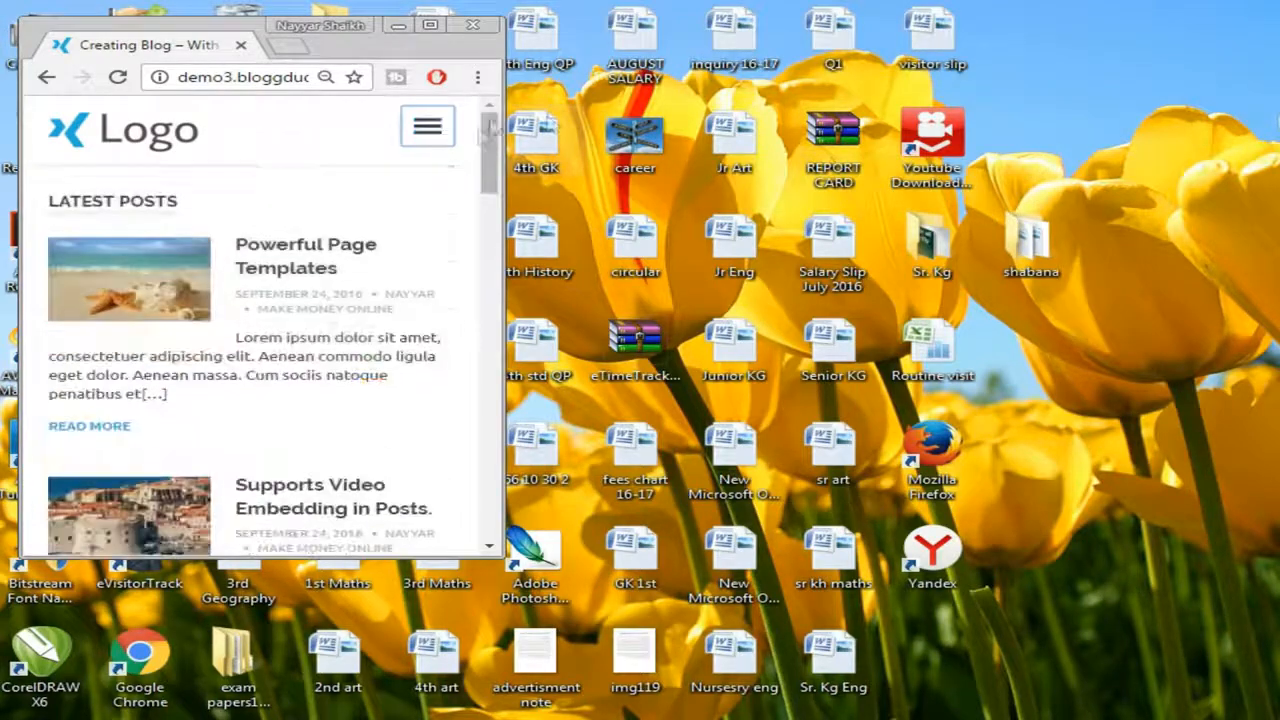
click(424, 136)
click(428, 134)
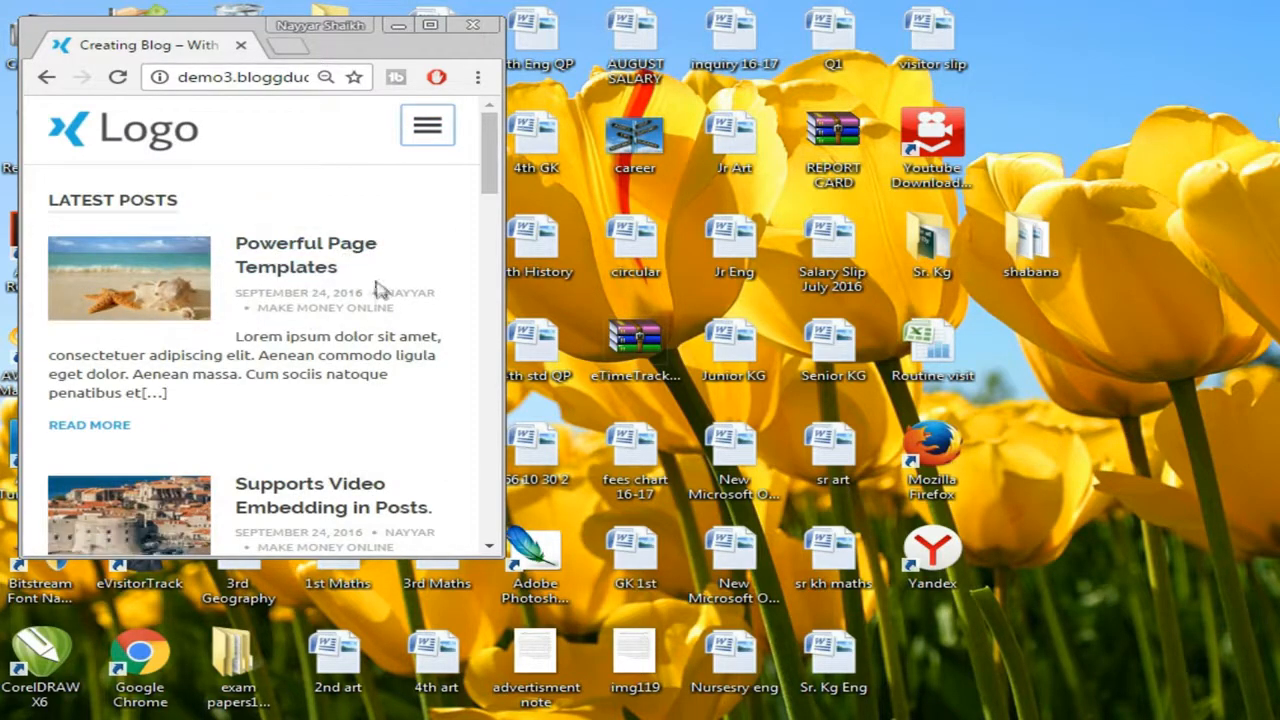
Scroll the mobile layout, then maximize the browser window to full width
scroll(441, 300, down, 6)
scroll(451, 318, down, 3)
scroll(451, 328, up, 10)
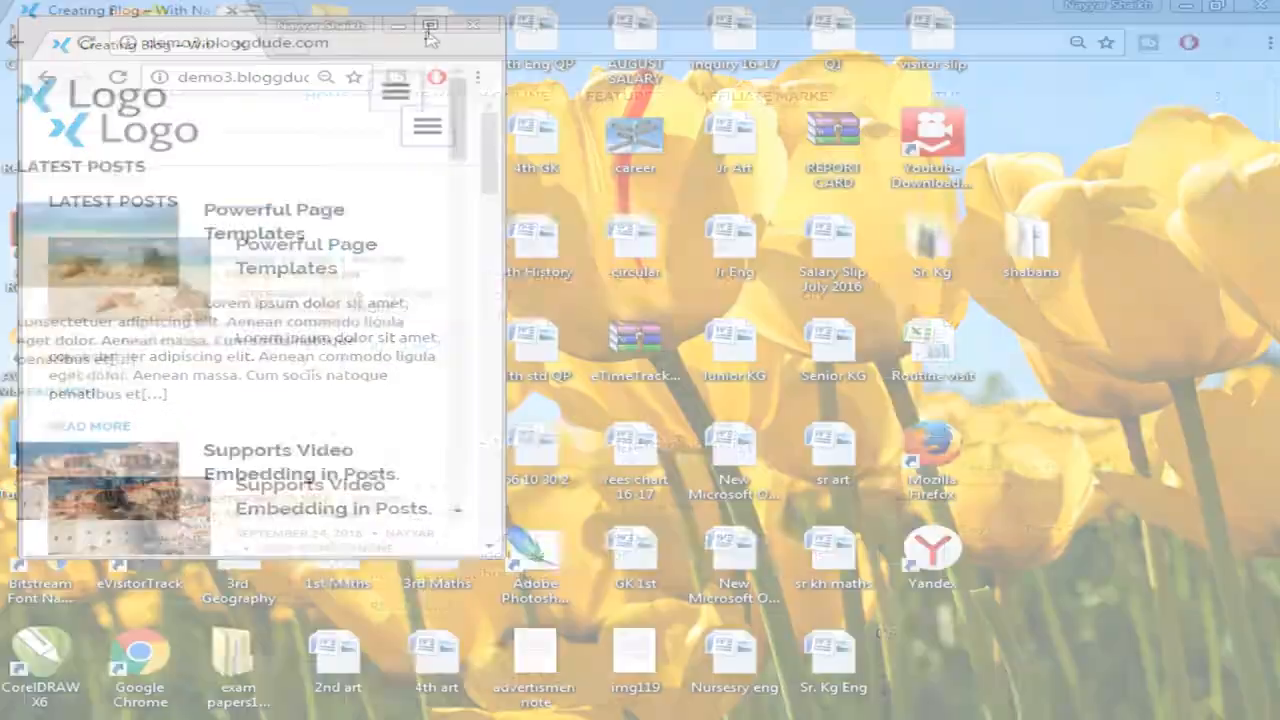
click(430, 24)
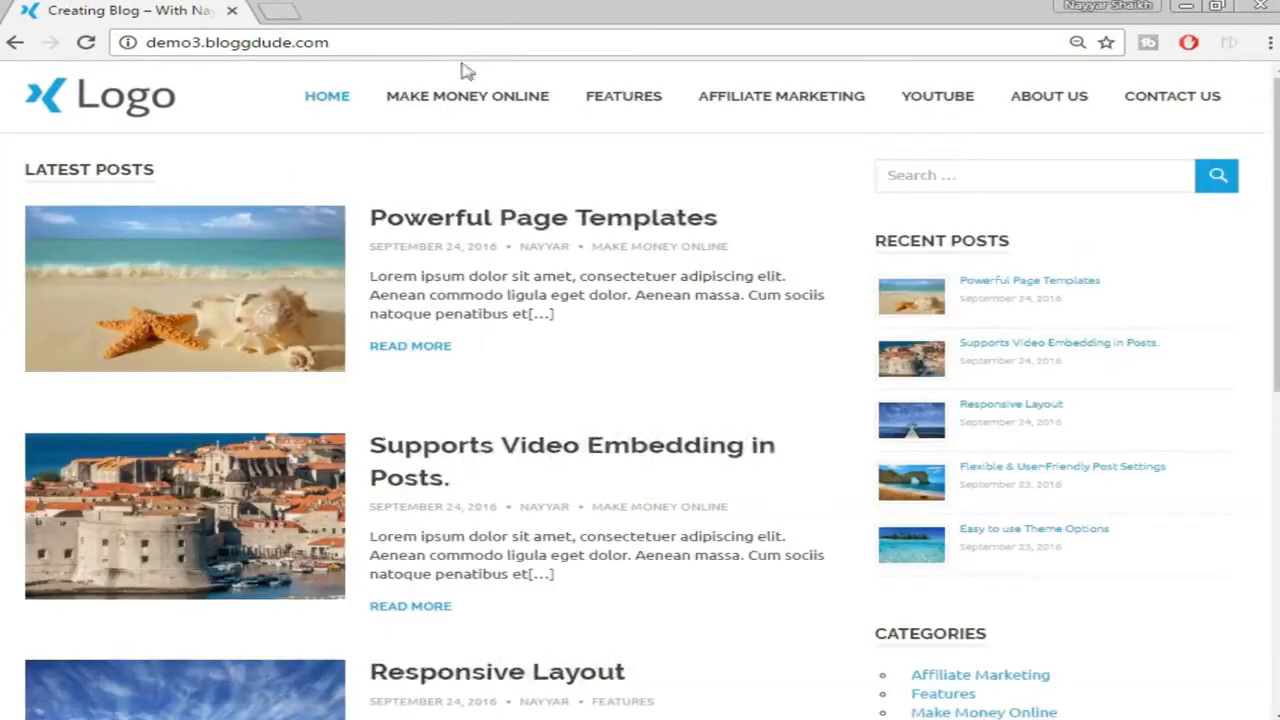
Drag the page scrollbar to look over the demo posts
mouse_move(1275, 152)
mouse_down()
mouse_move(1275, 400)
mouse_move(1275, 153)
mouse_up()
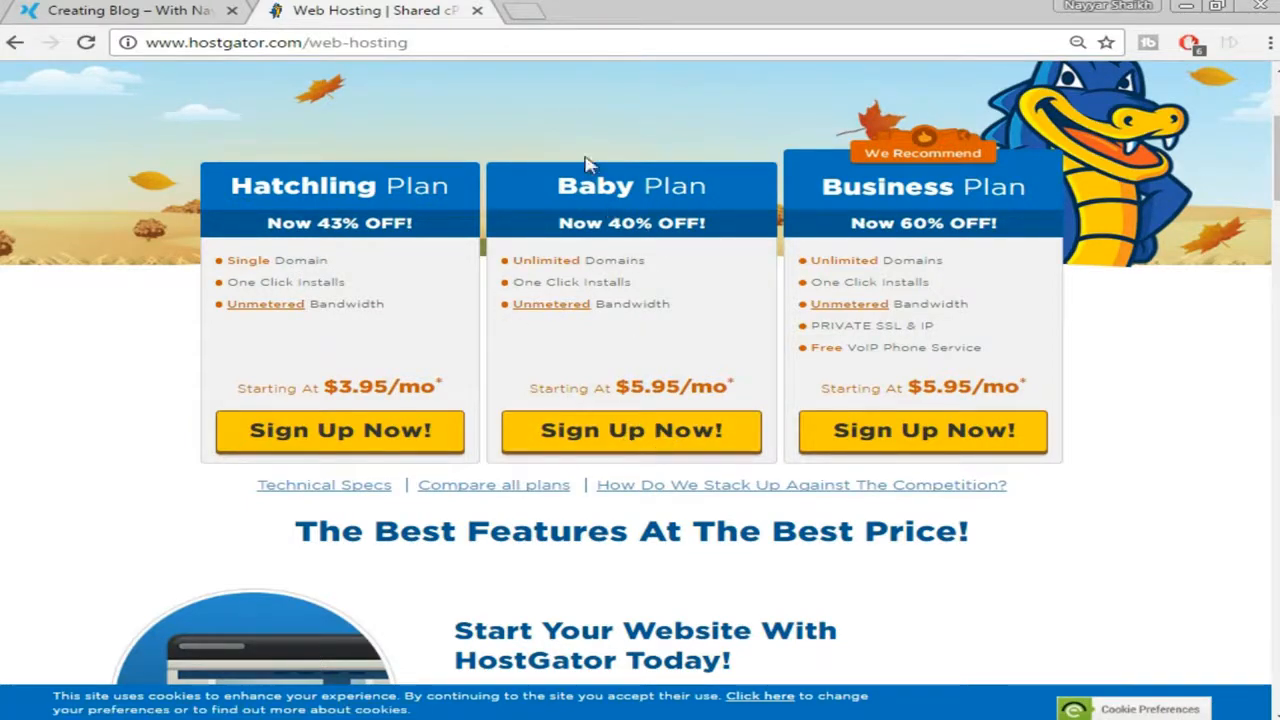
Start the Baby Plan signup using the already-owned domain bloggdude.com
click(626, 432)
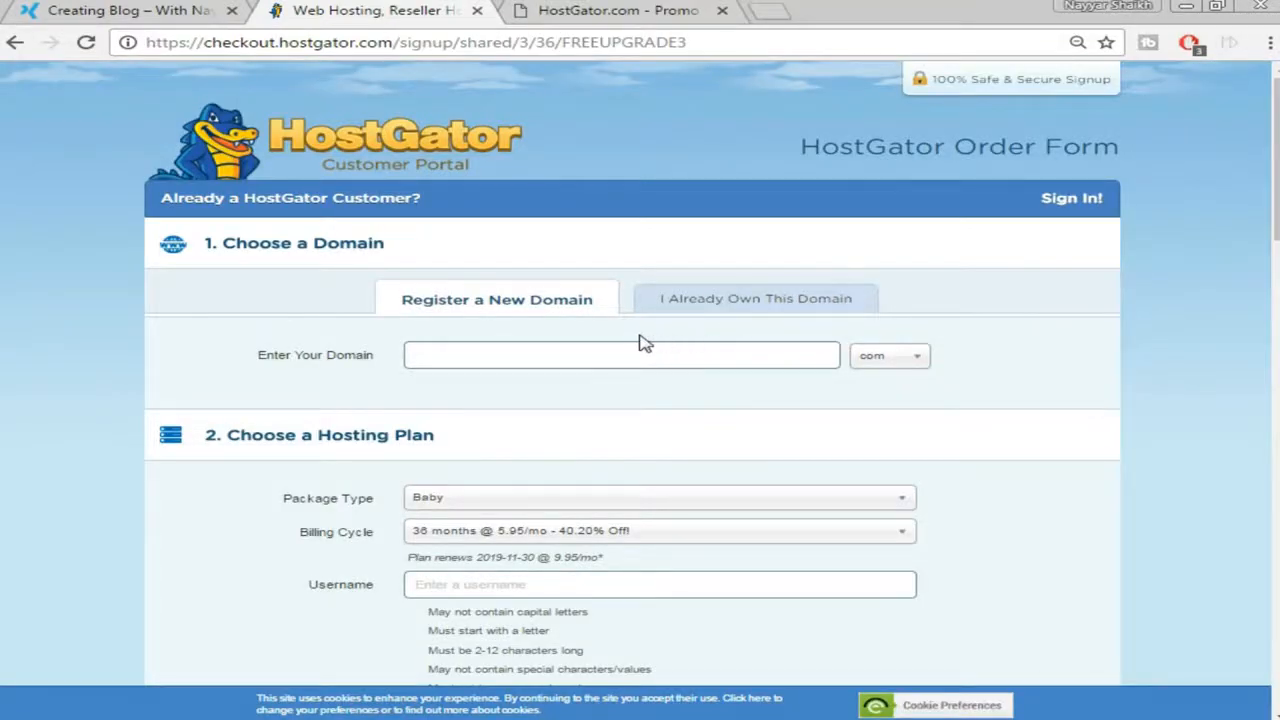
click(762, 296)
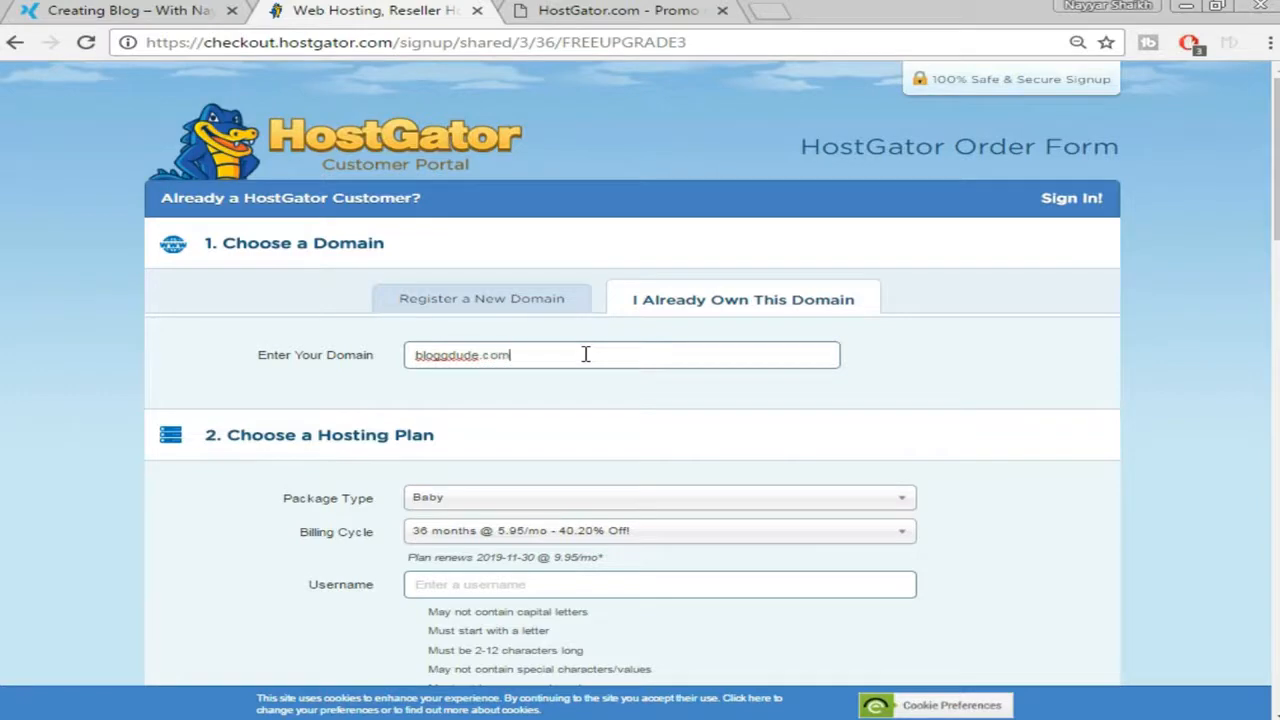
scroll(610, 405, down, 1)
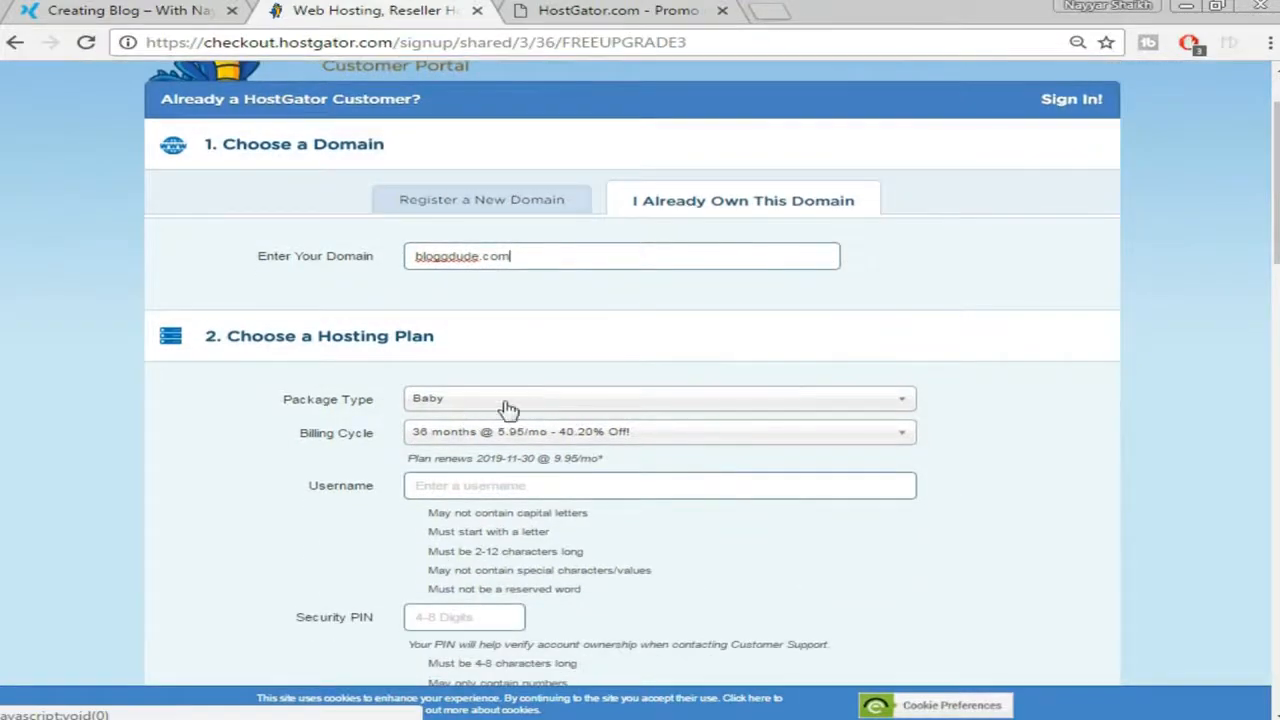
scroll(845, 405, down, 1)
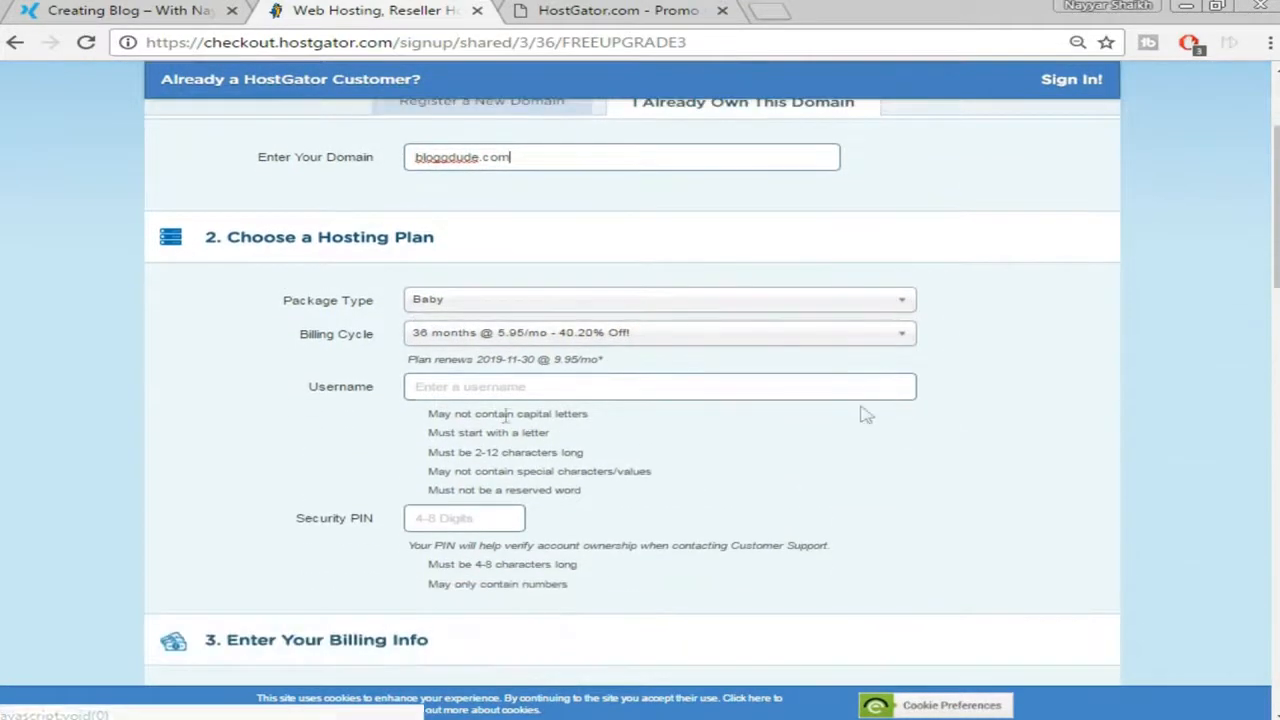
Change the billing cycle to 12 months at $8.95/mo
click(675, 343)
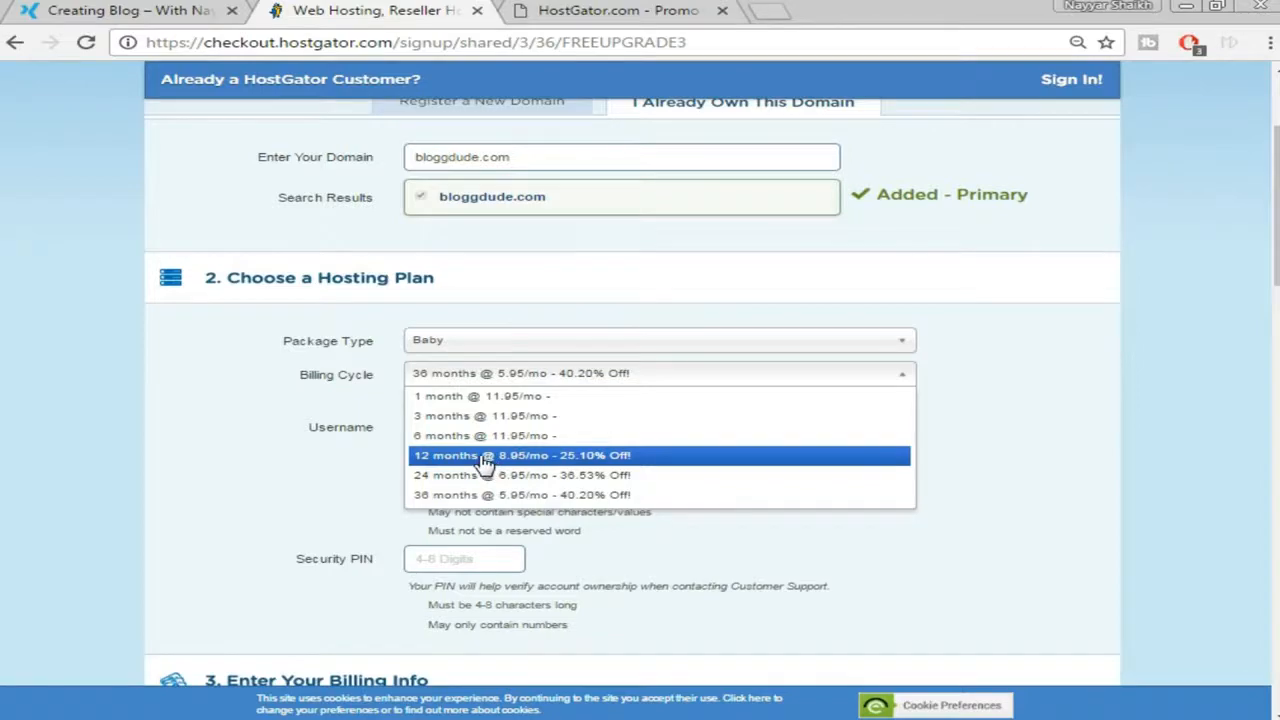
click(484, 461)
scroll(943, 400, up, 1)
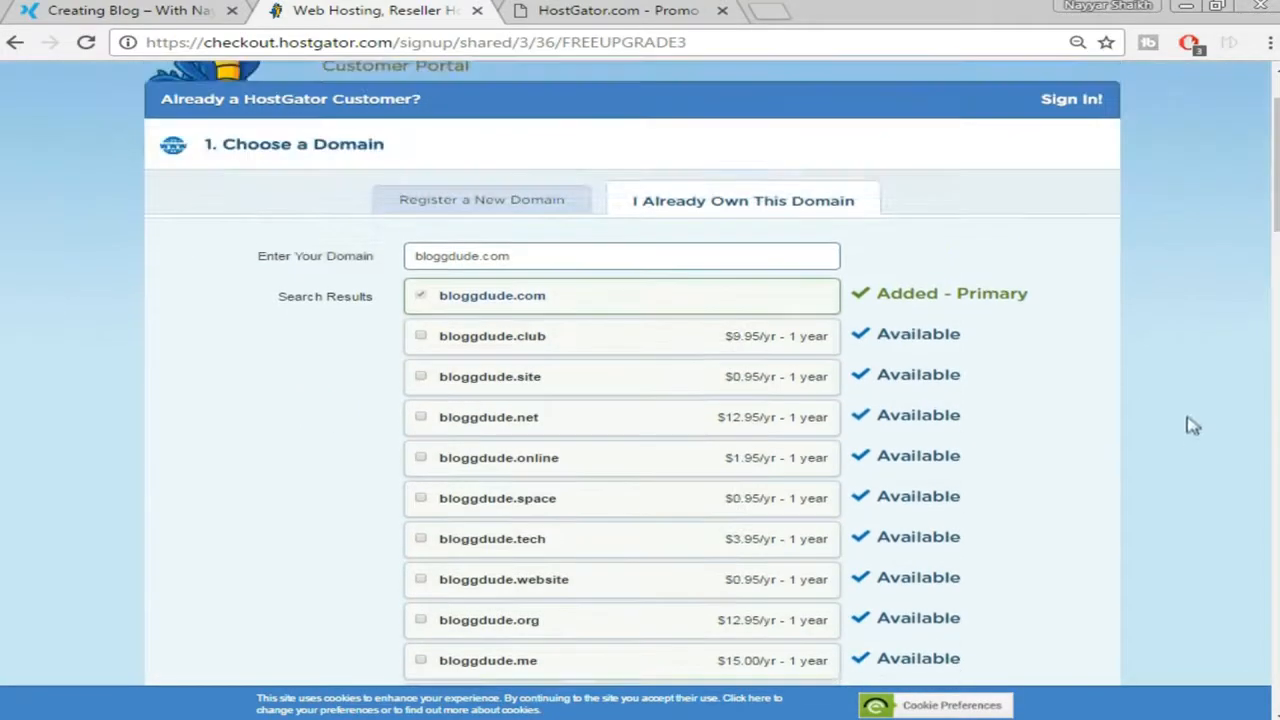
scroll(1080, 344, down, 8)
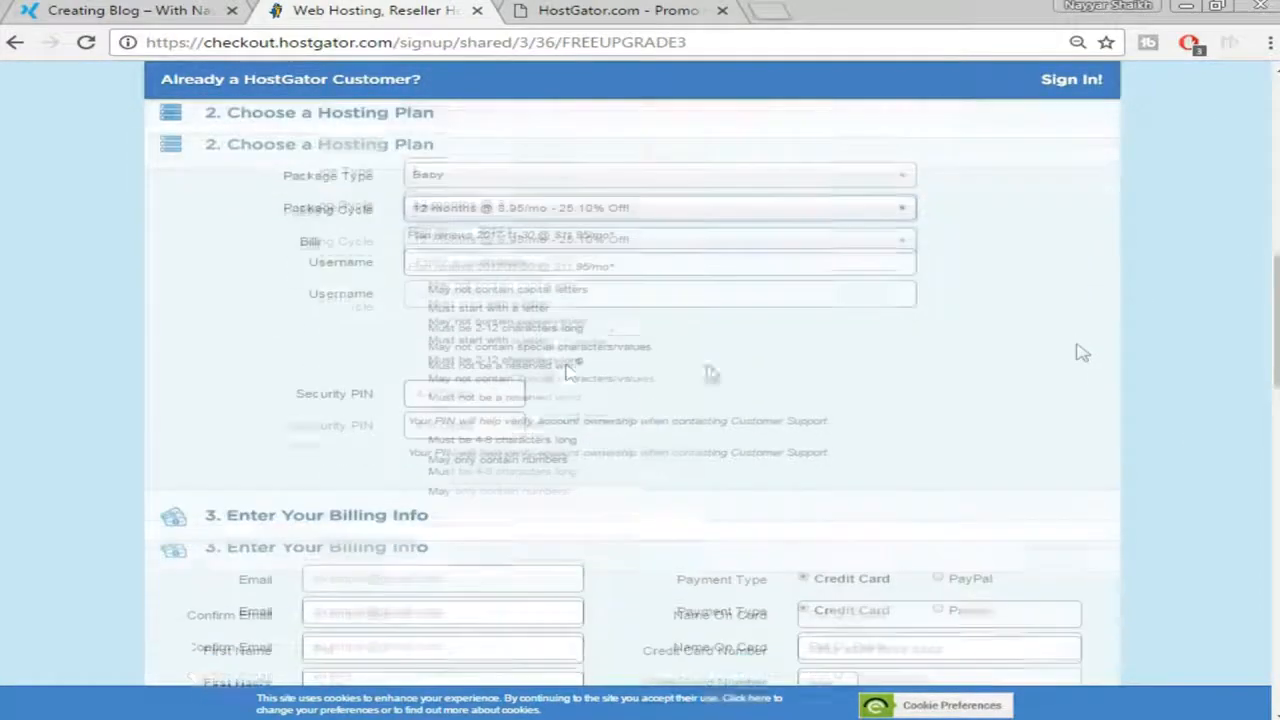
Enter an account username and a security PIN that pass all checks
click(527, 270)
text(admi)
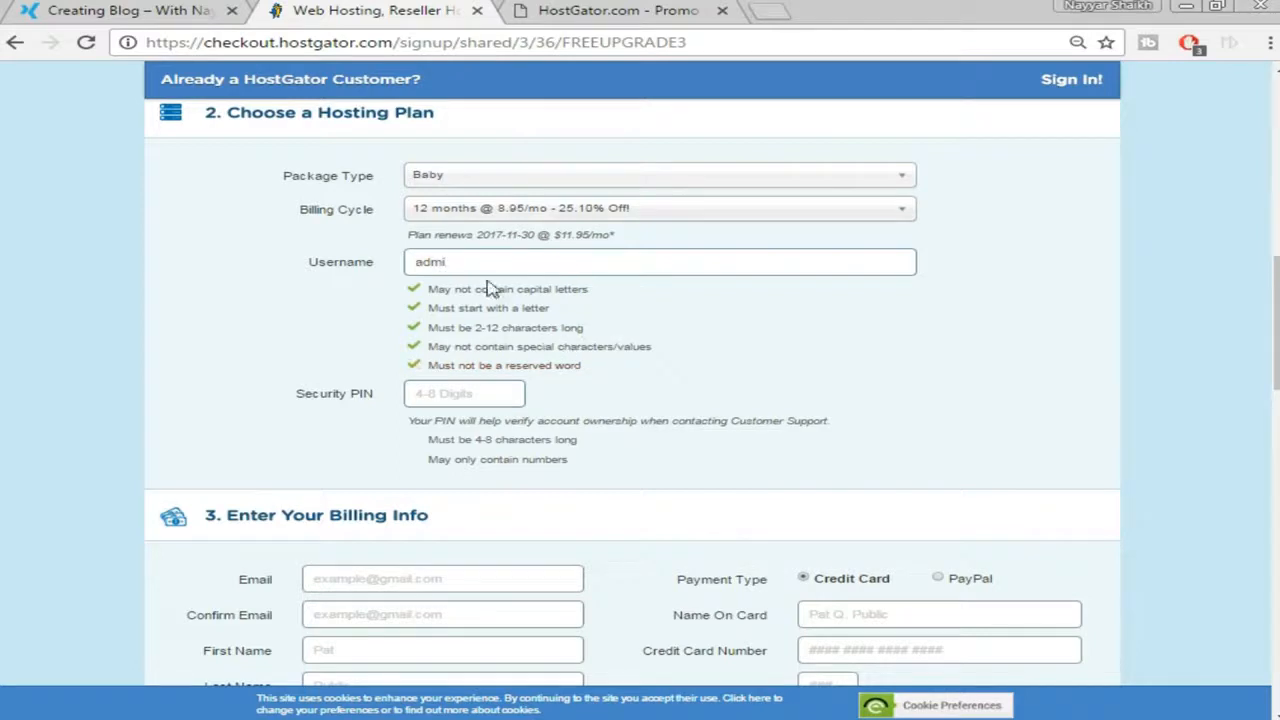
click(481, 392)
text(1234)
scroll(690, 445, down, 1)
scroll(689, 445, down, 5)
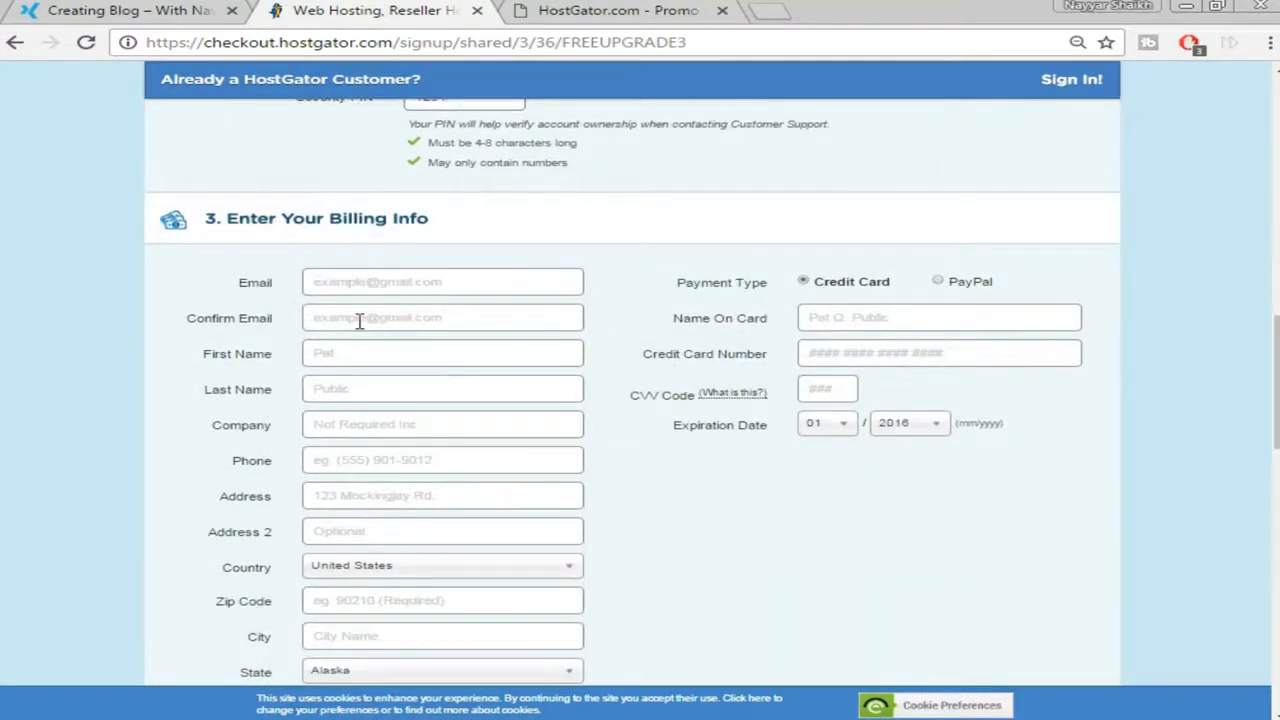
scroll(359, 321, down, 2)
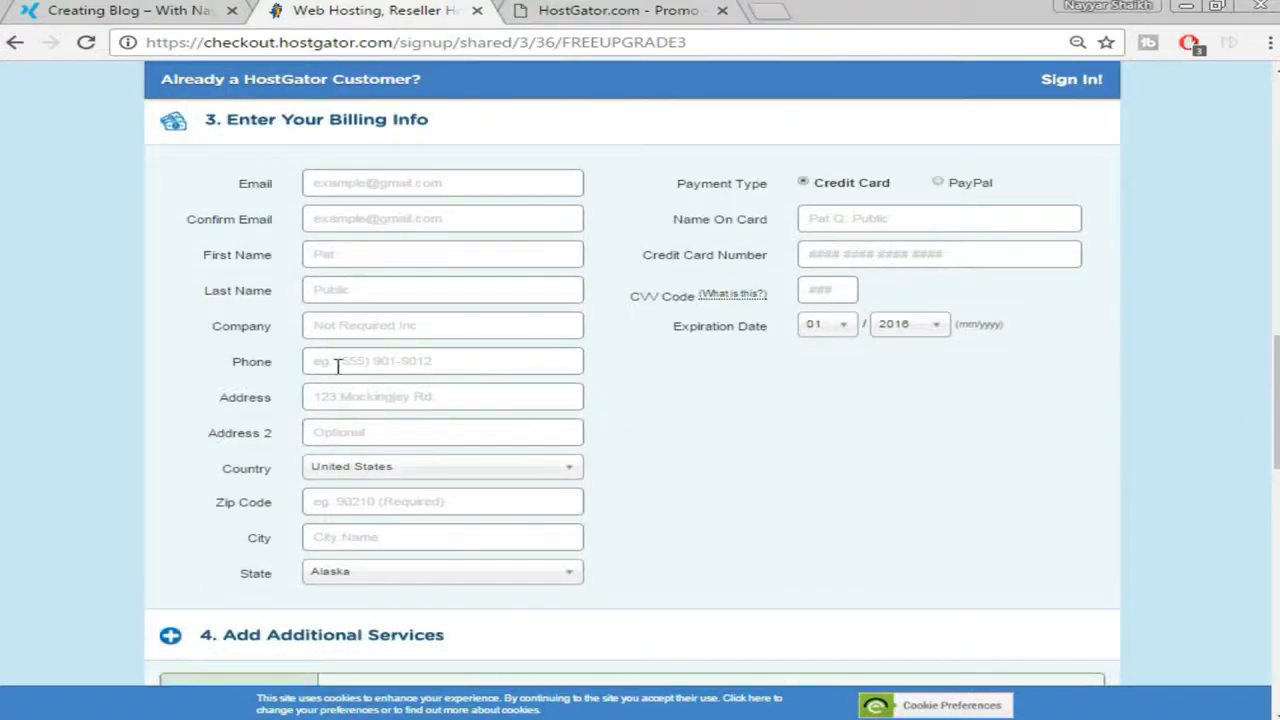
Keep credit card payment and untick the HackAlert and Site Backup add-ons
click(938, 184)
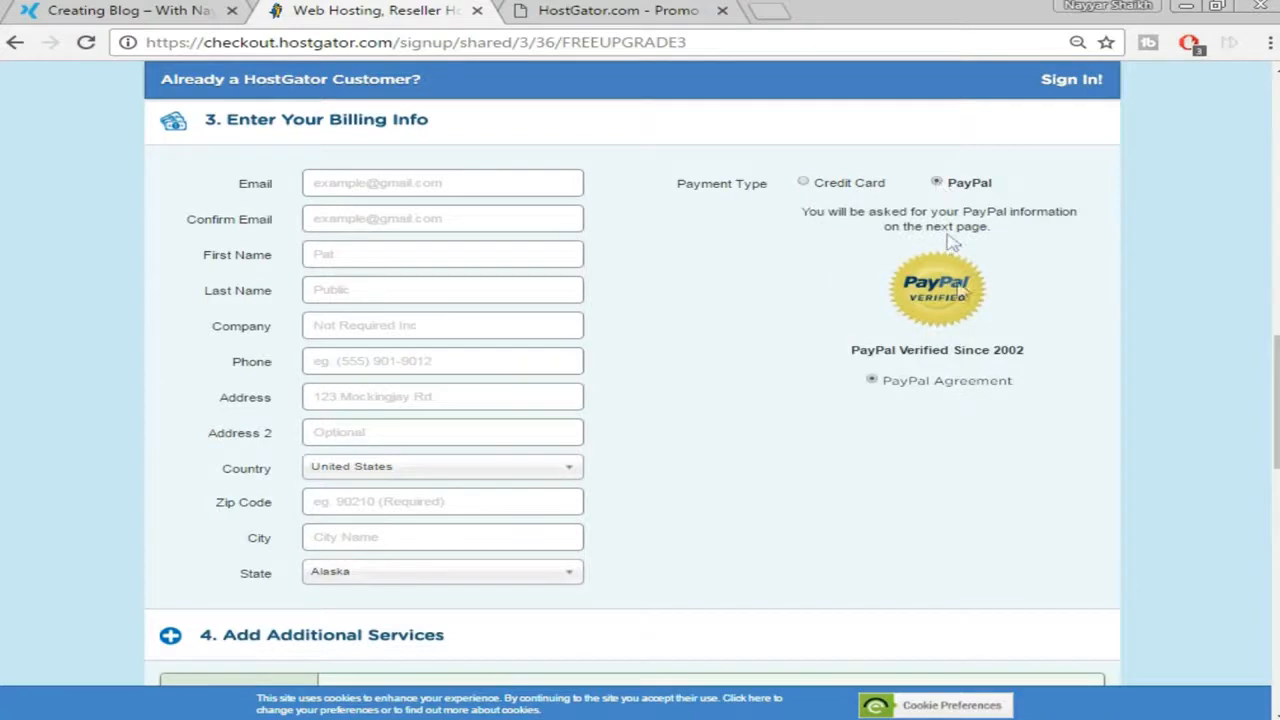
click(819, 186)
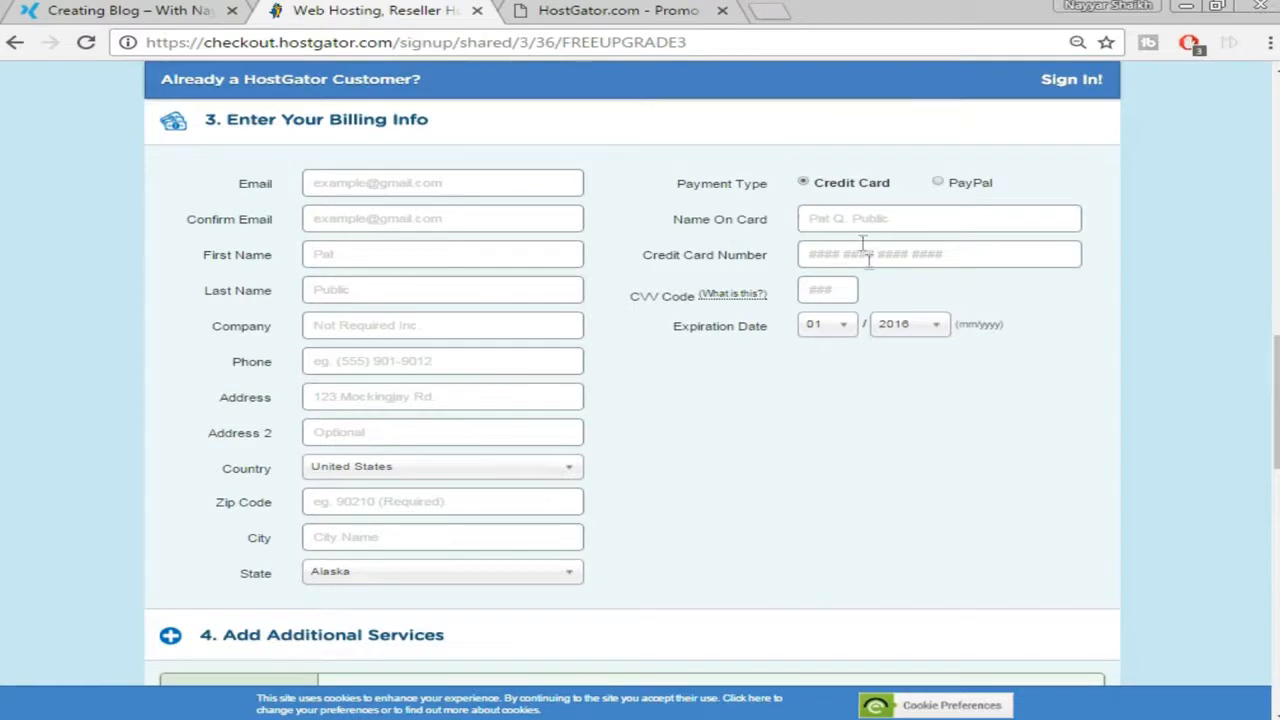
scroll(920, 349, down, 4)
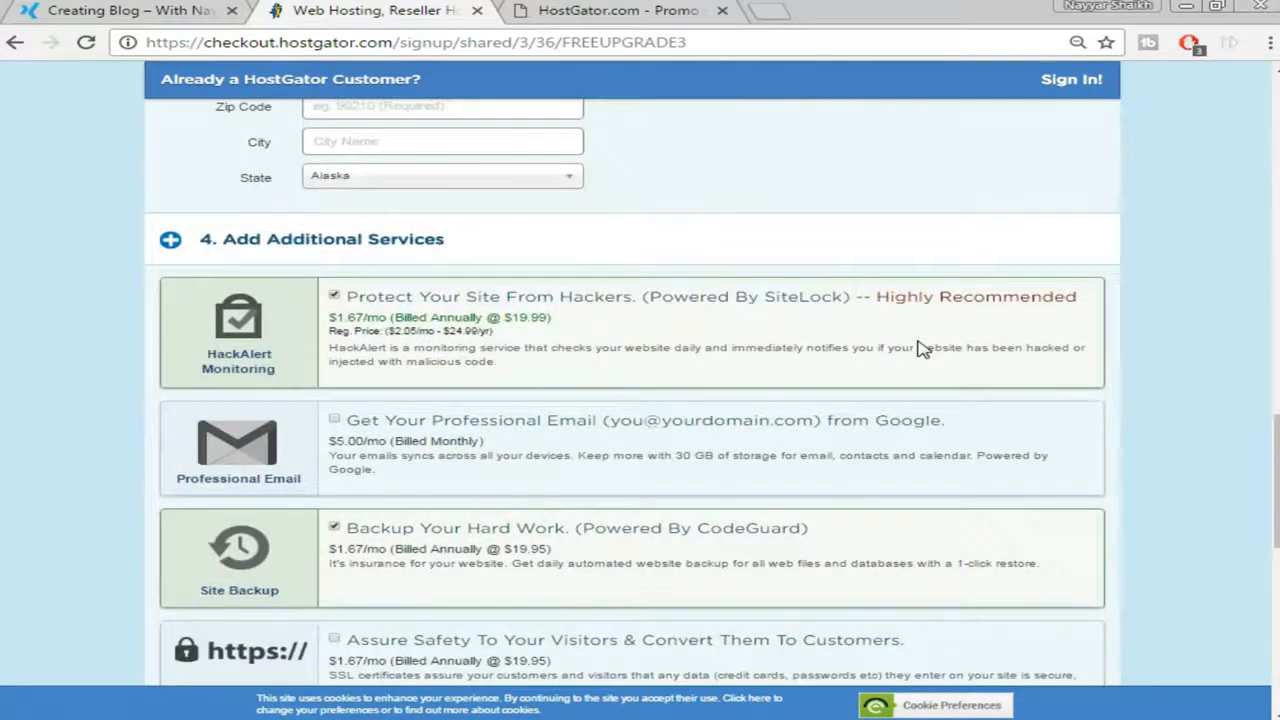
scroll(920, 349, down, 1)
click(334, 197)
click(334, 428)
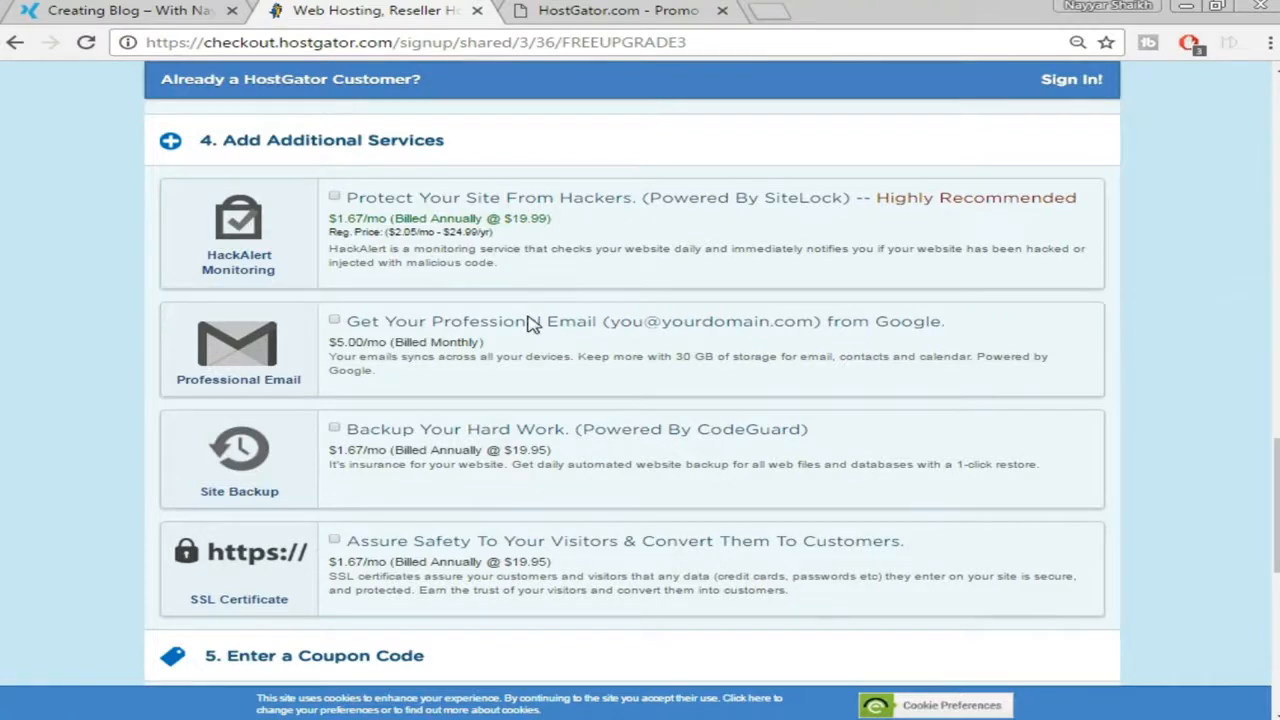
Replace coupon FREEUPGRADE3 with WEBBDUDE45 and validate it
scroll(535, 324, down, 2)
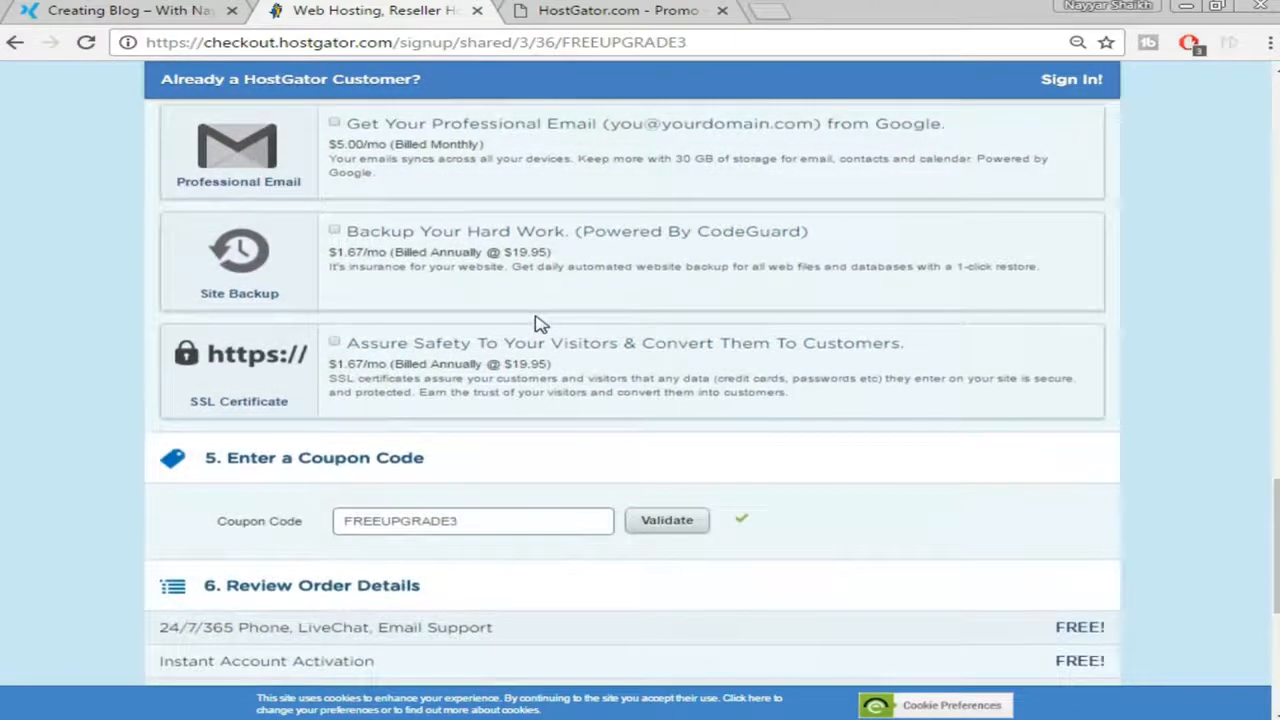
scroll(551, 357, down, 2)
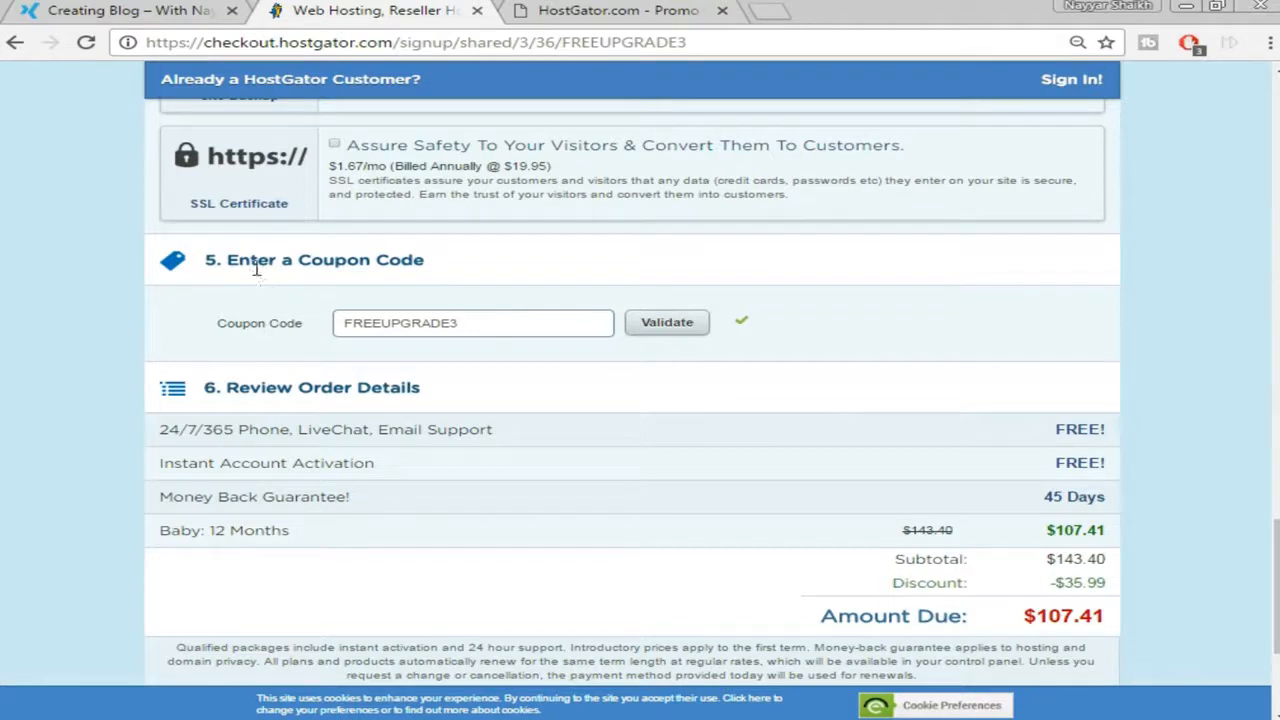
double_click(441, 326)
key(BackSpace)
text(WEBBDUDE45)
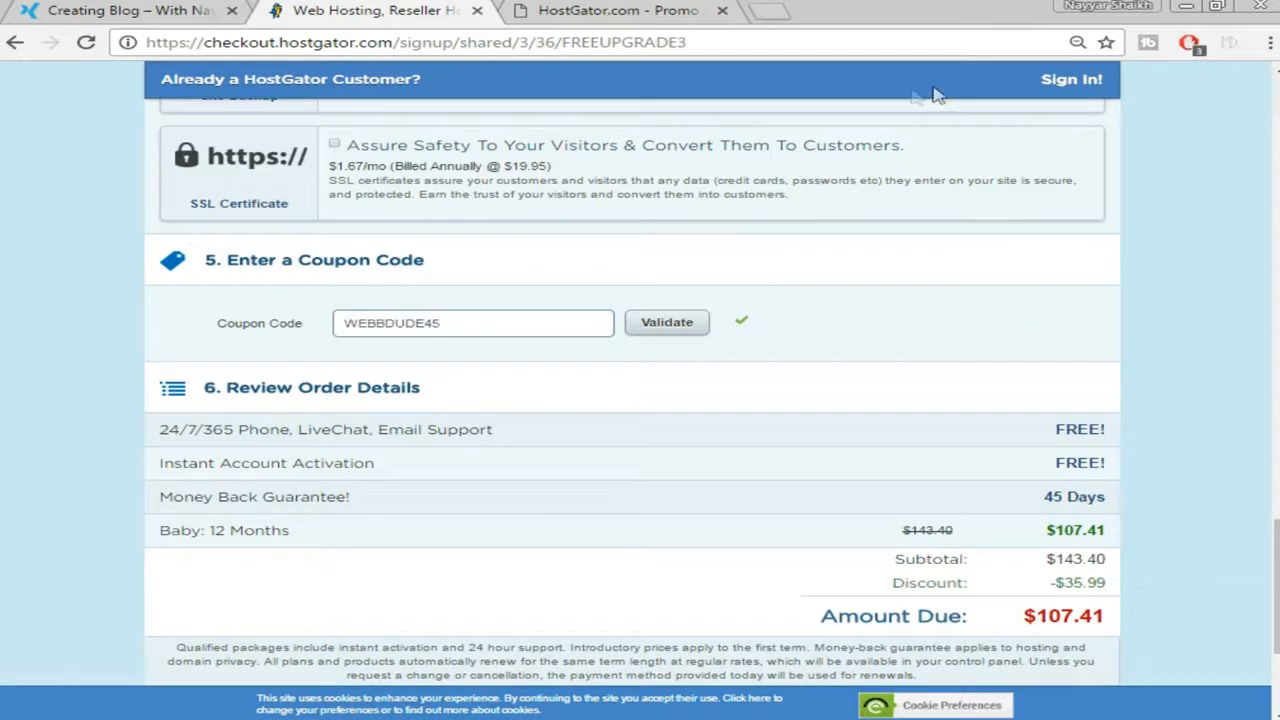
click(684, 320)
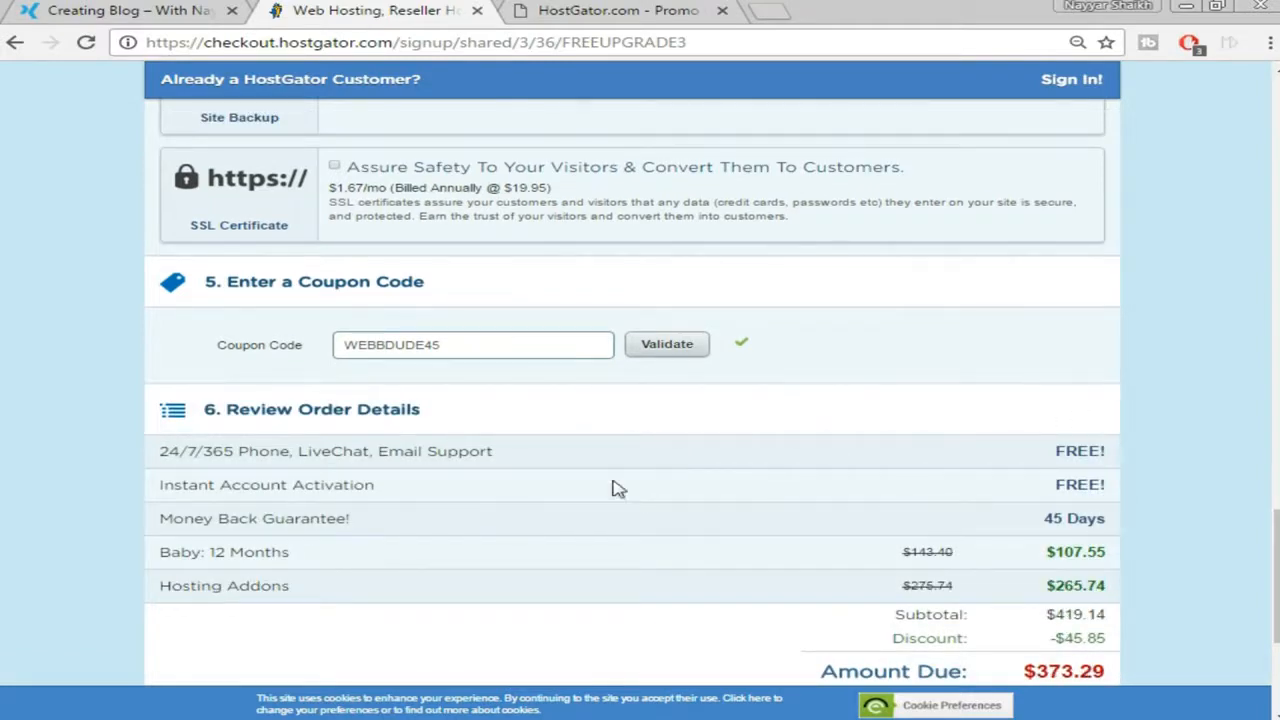
Agree to the HostGator terms of service
scroll(1100, 465, down, 2)
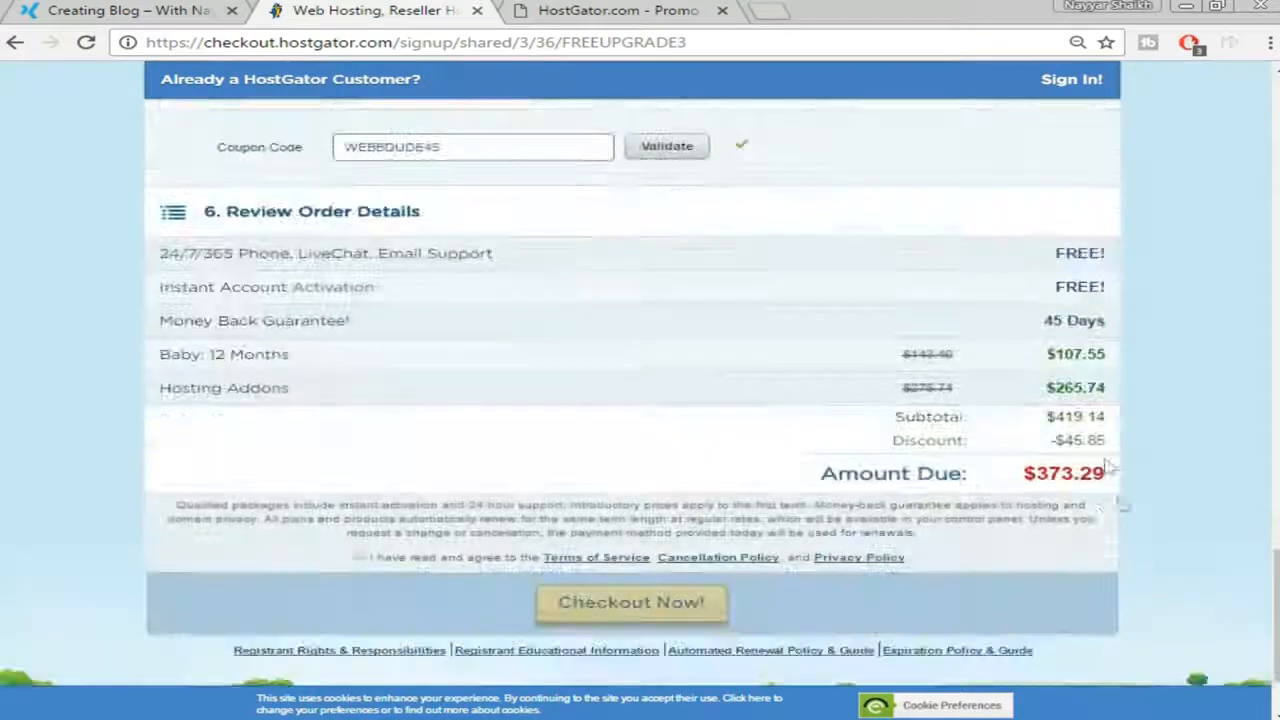
scroll(1149, 436, up, 16)
scroll(1149, 436, down, 17)
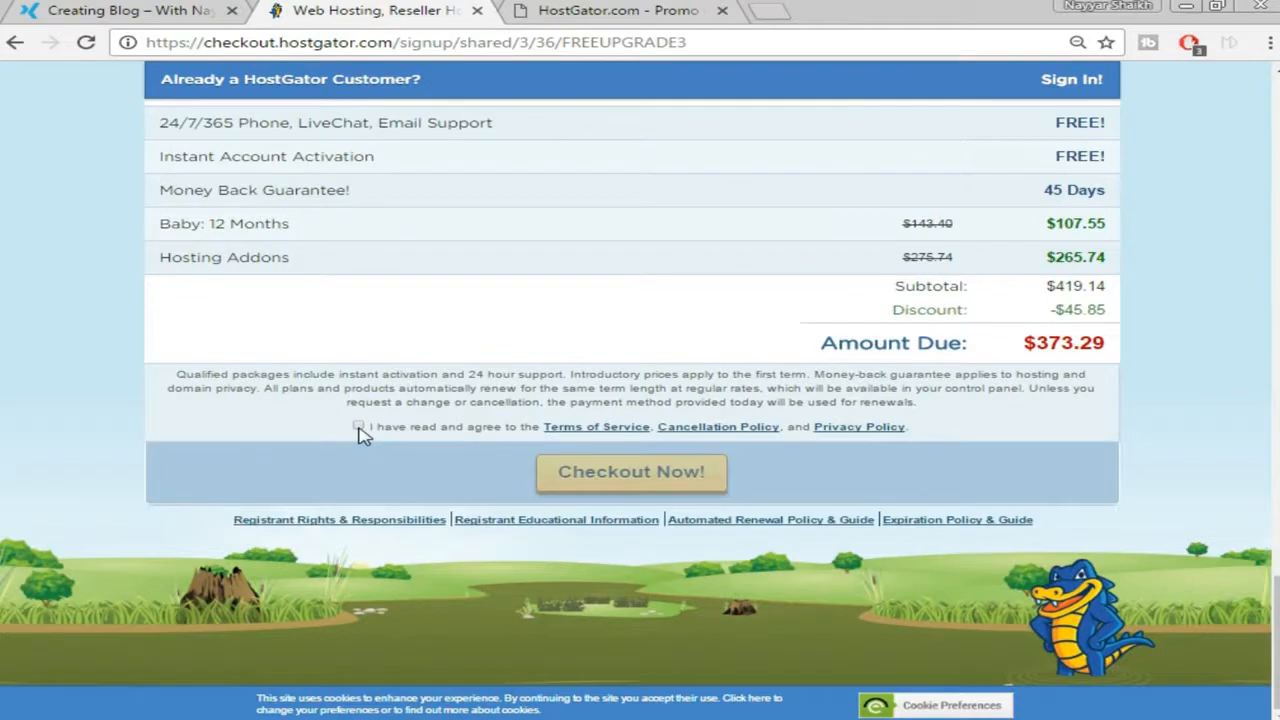
click(358, 426)
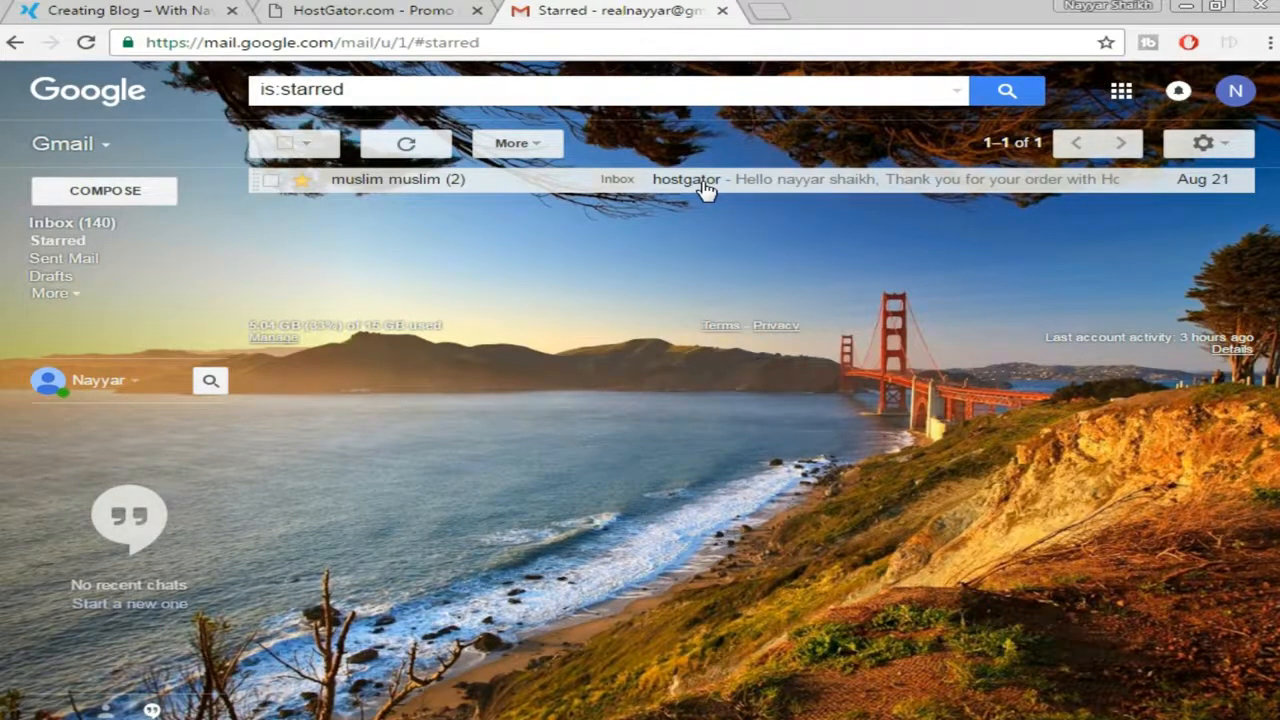
Open the HostGator order e-mail and load its Control Panel link in a new tab
click(705, 185)
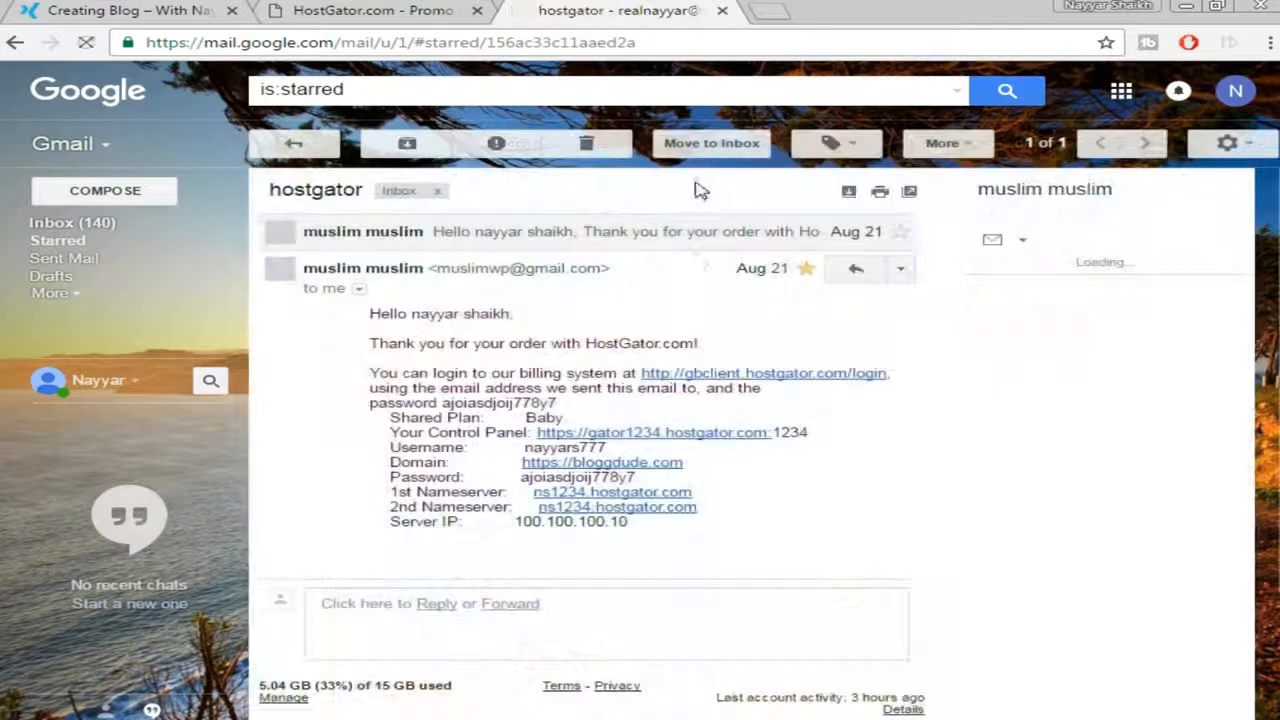
scroll(1043, 349, down, 2)
scroll(1043, 349, up, 2)
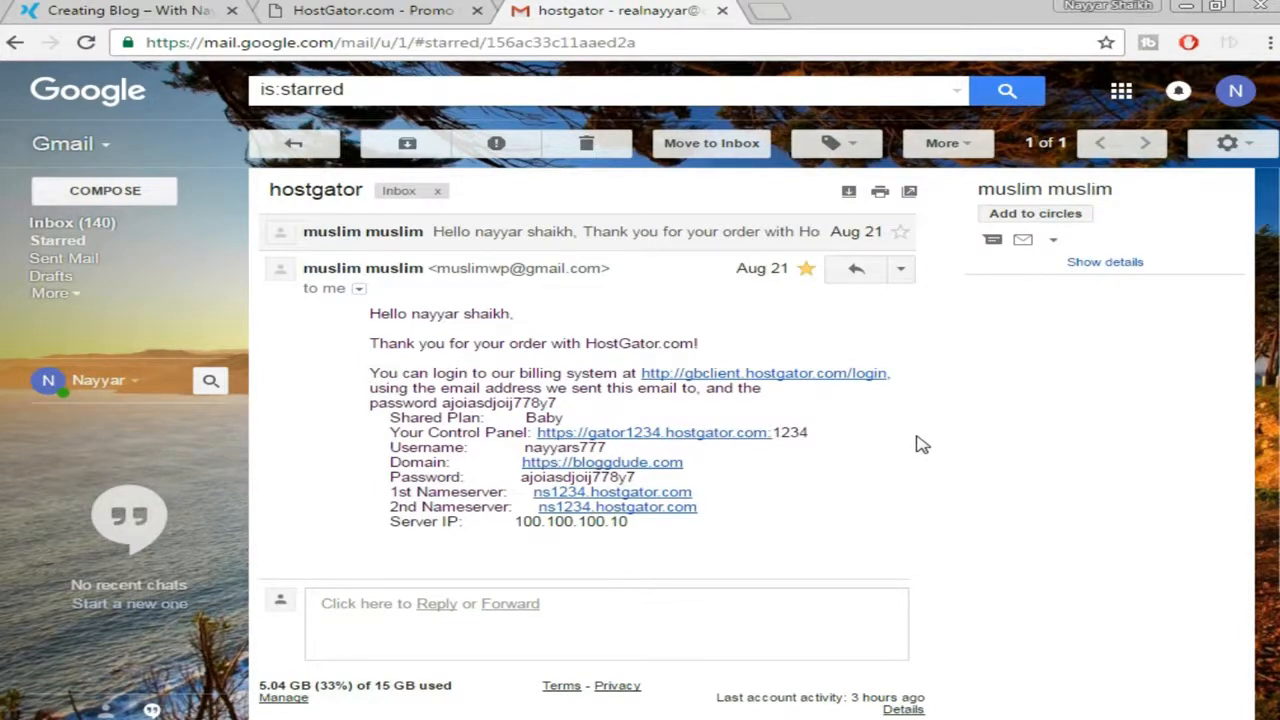
right_click(674, 438)
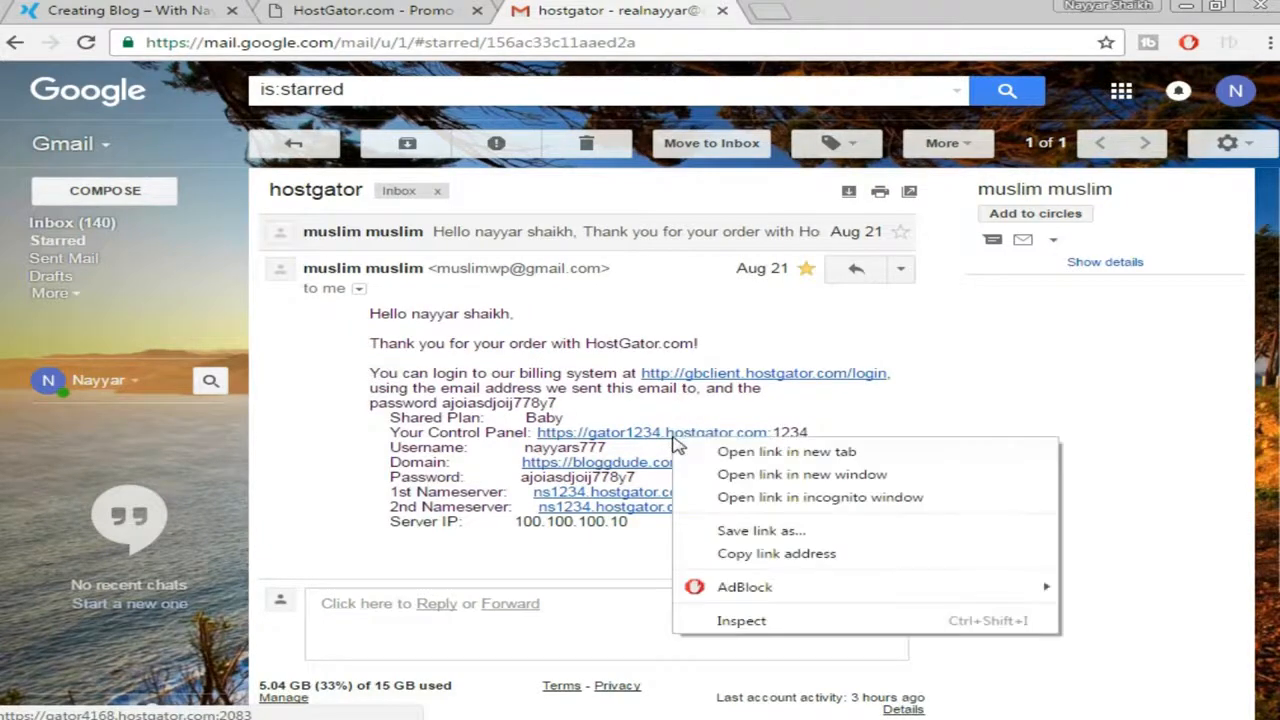
click(695, 456)
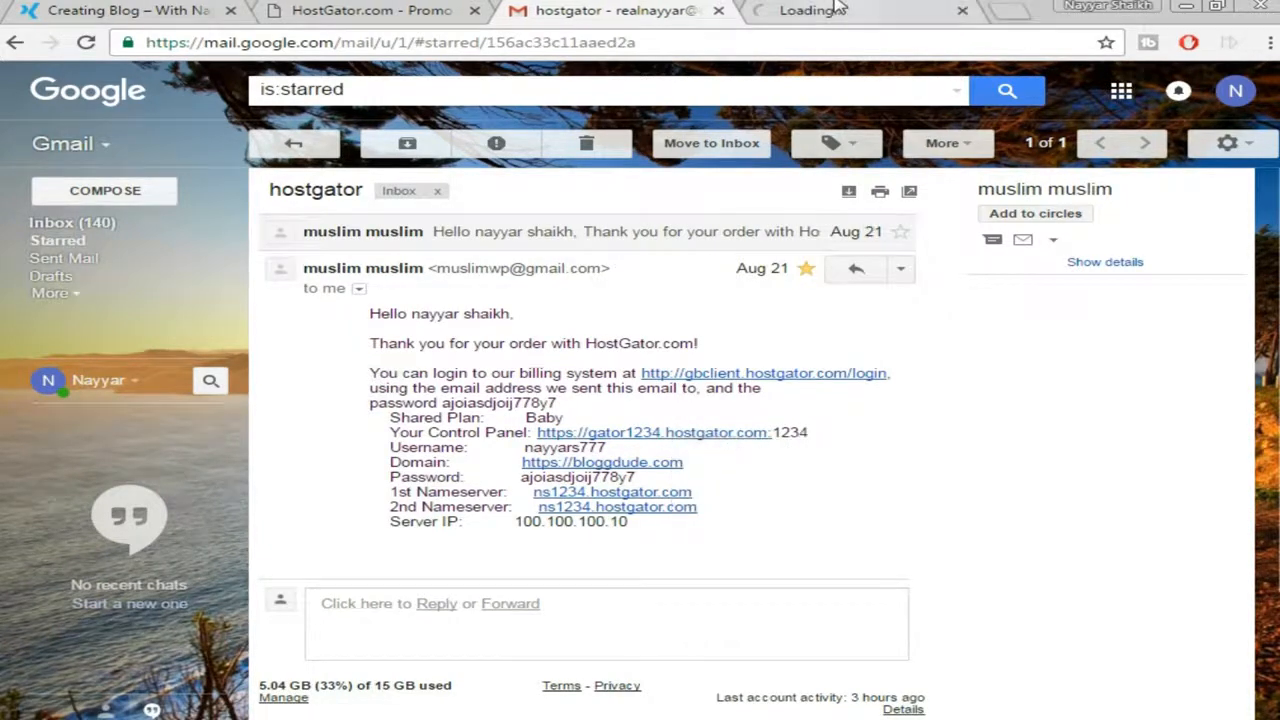
click(838, 8)
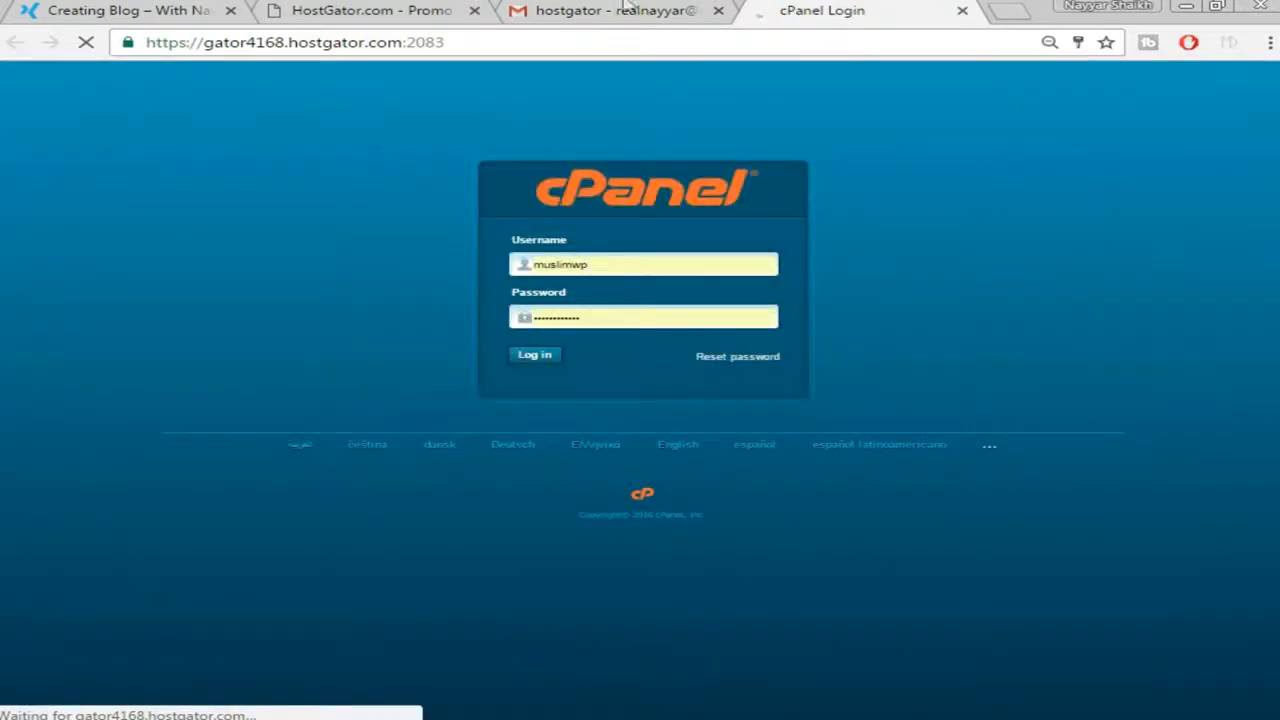
Review the HostGator order email, log in to cPanel, and open the WordPress Installer
click(628, 10)
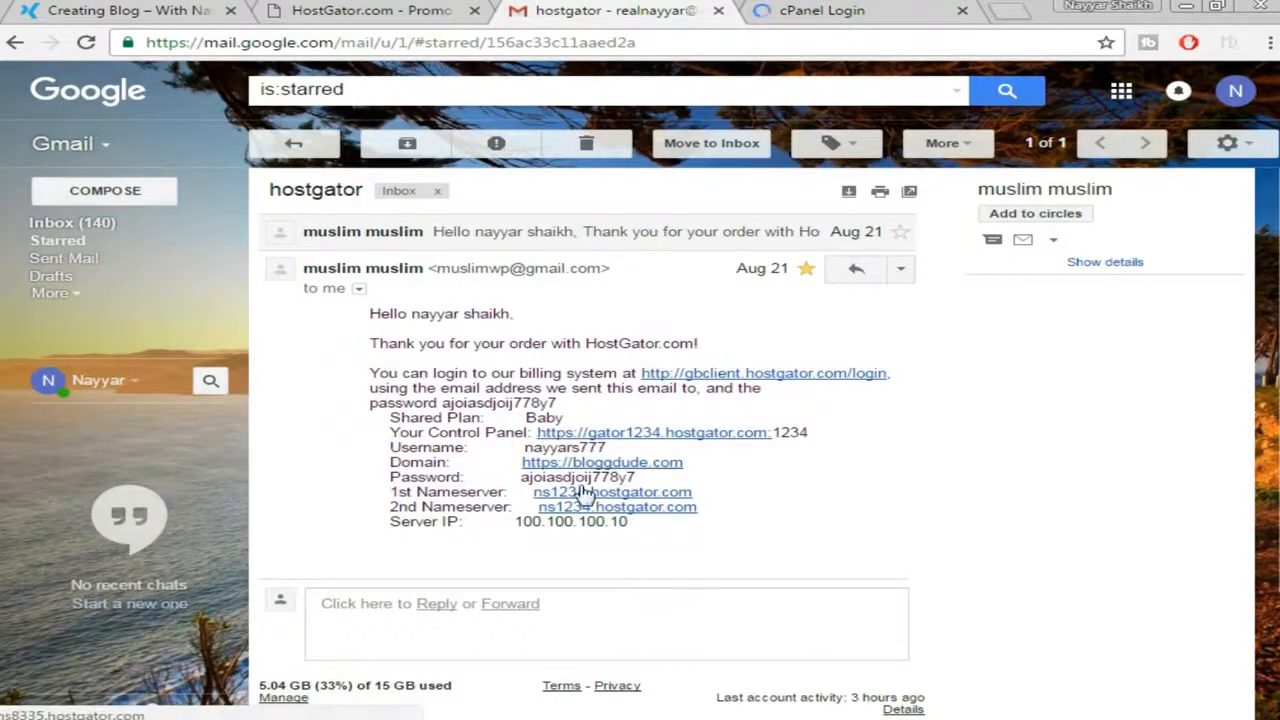
click(877, 8)
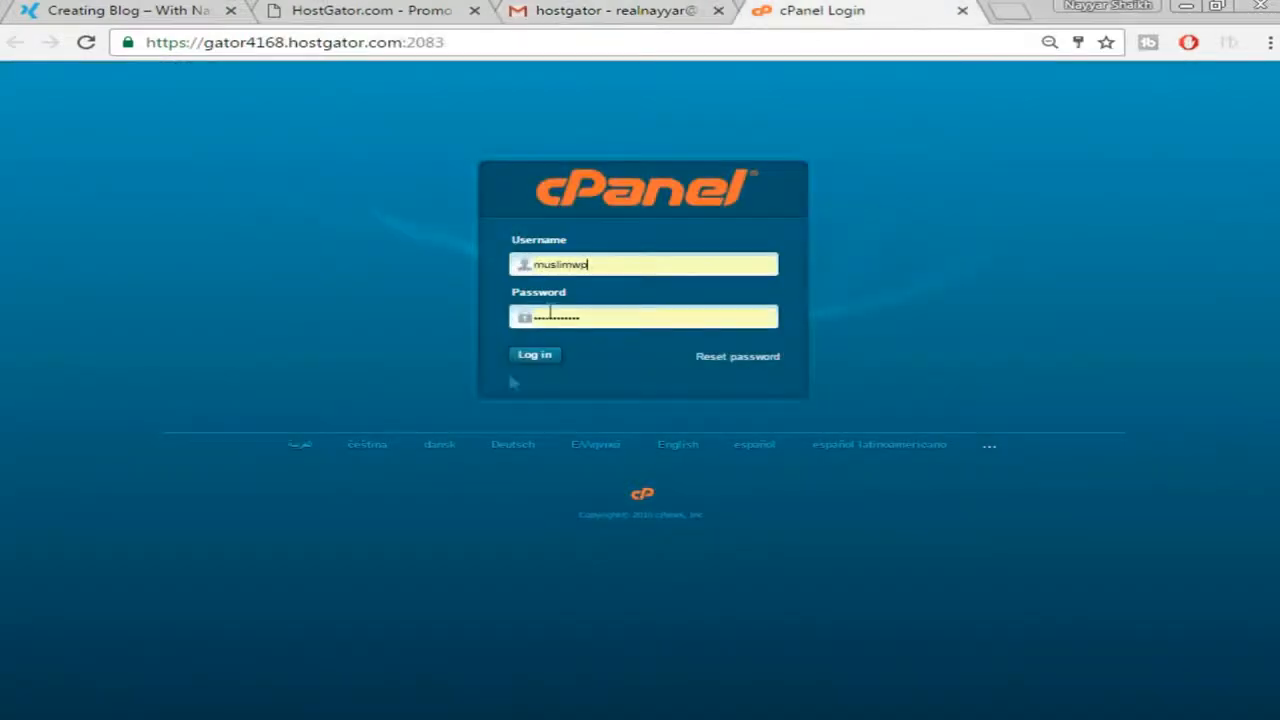
click(534, 356)
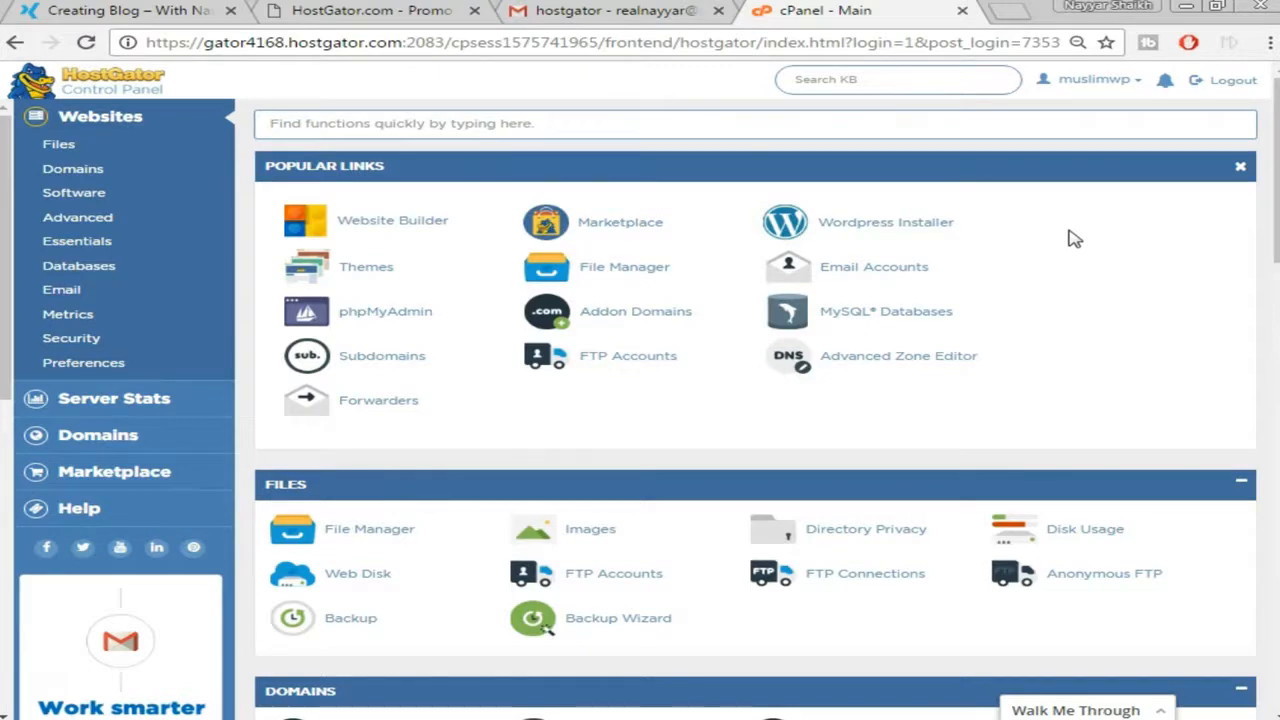
click(899, 232)
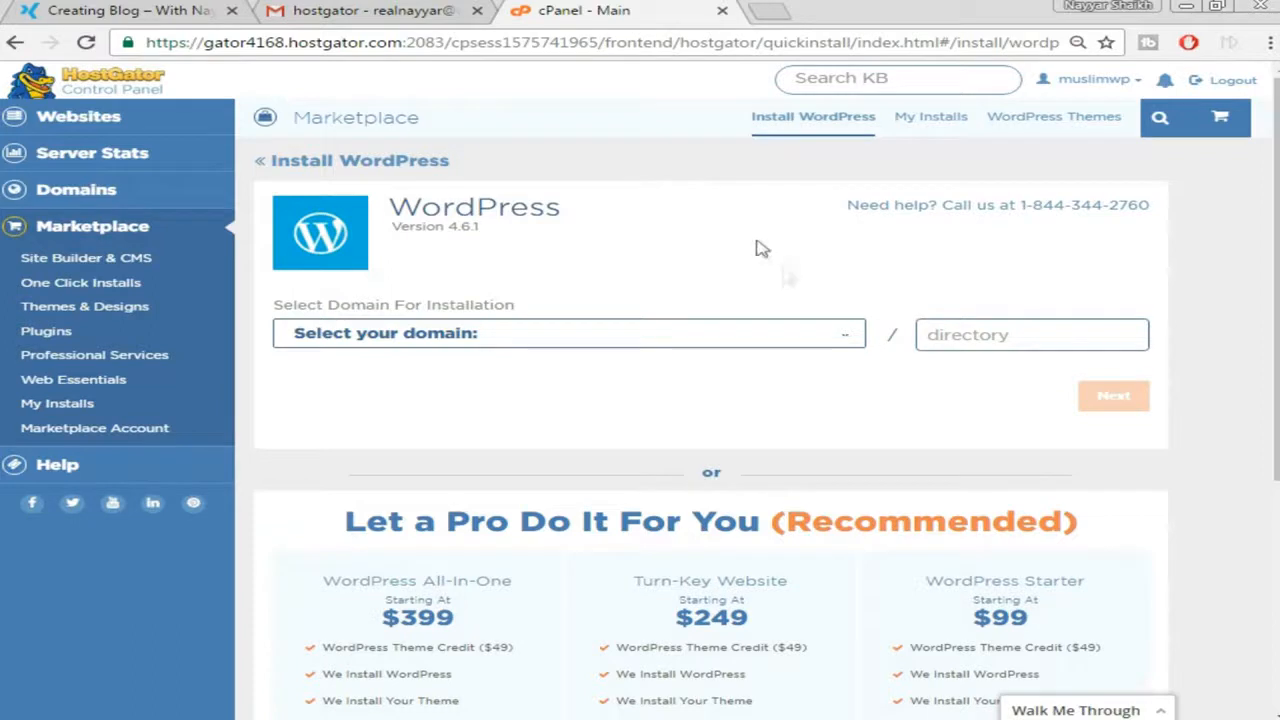
Choose poseidon.bloggdude.com as the install domain and continue to the blog details form
click(815, 342)
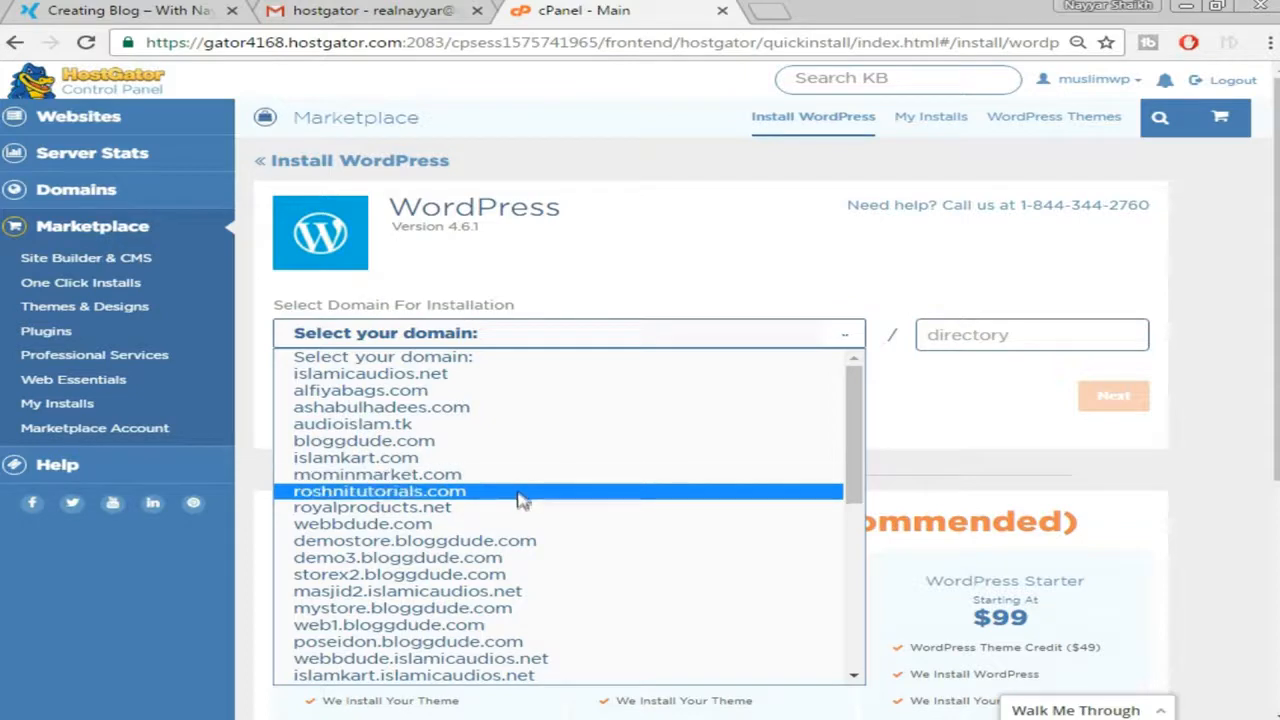
scroll(463, 508, down, 4)
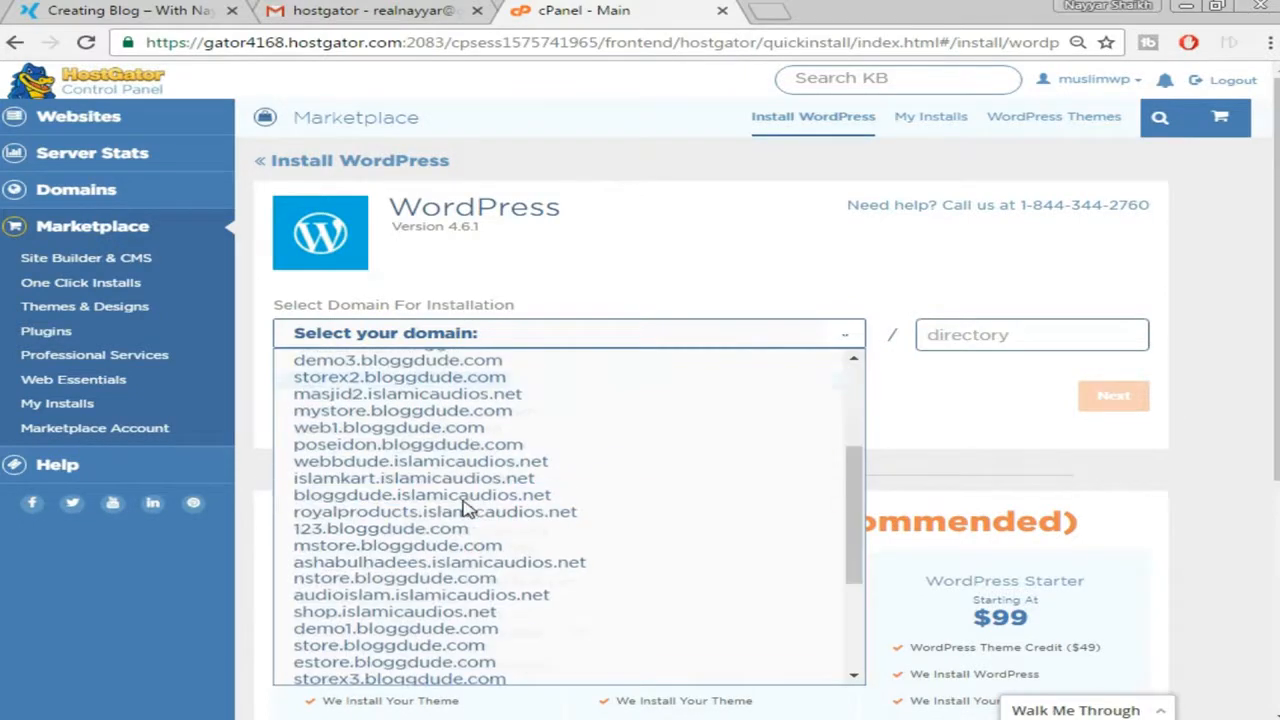
click(425, 446)
click(1040, 335)
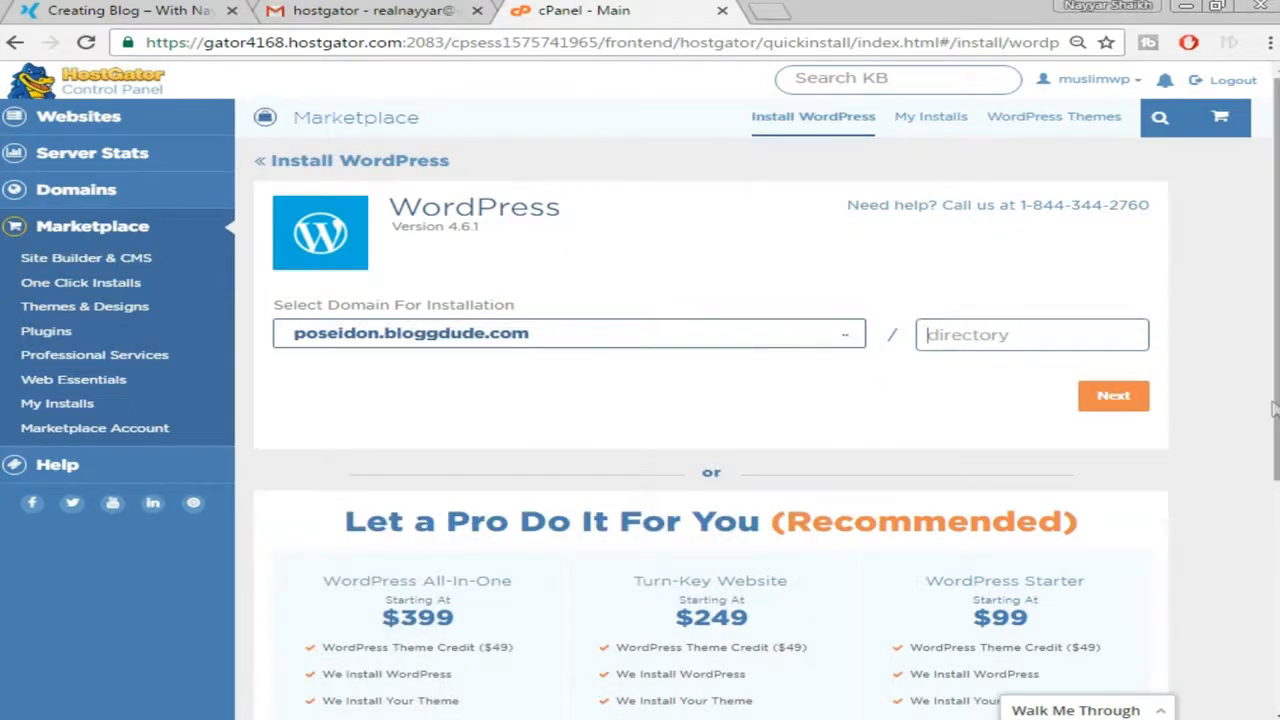
click(1136, 400)
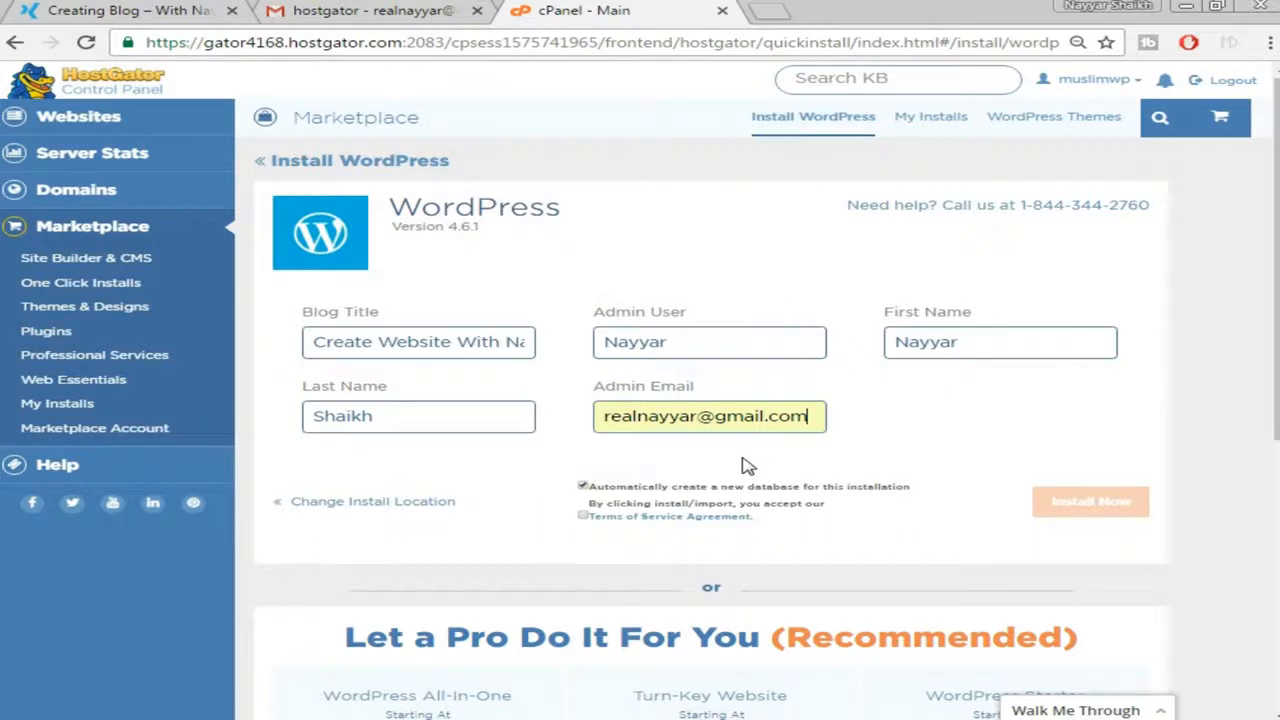
Accept the terms, install WordPress, and open the installed site in a new tab
click(583, 516)
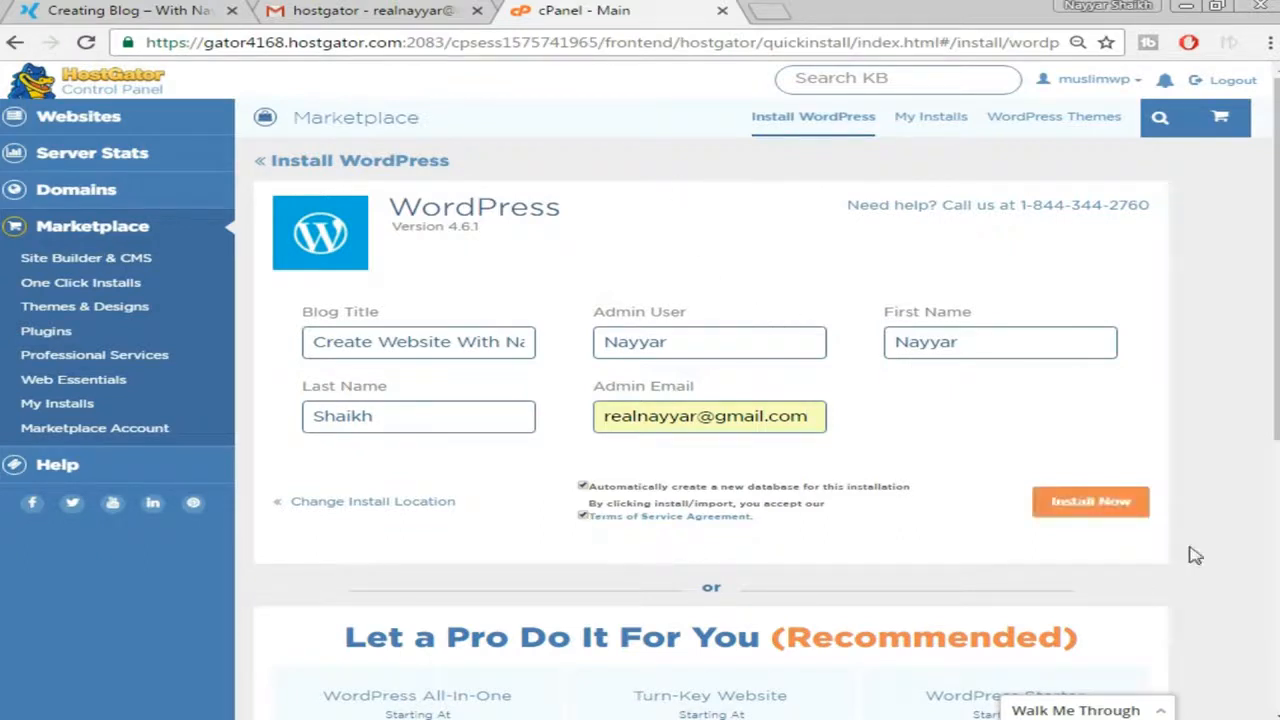
click(1087, 505)
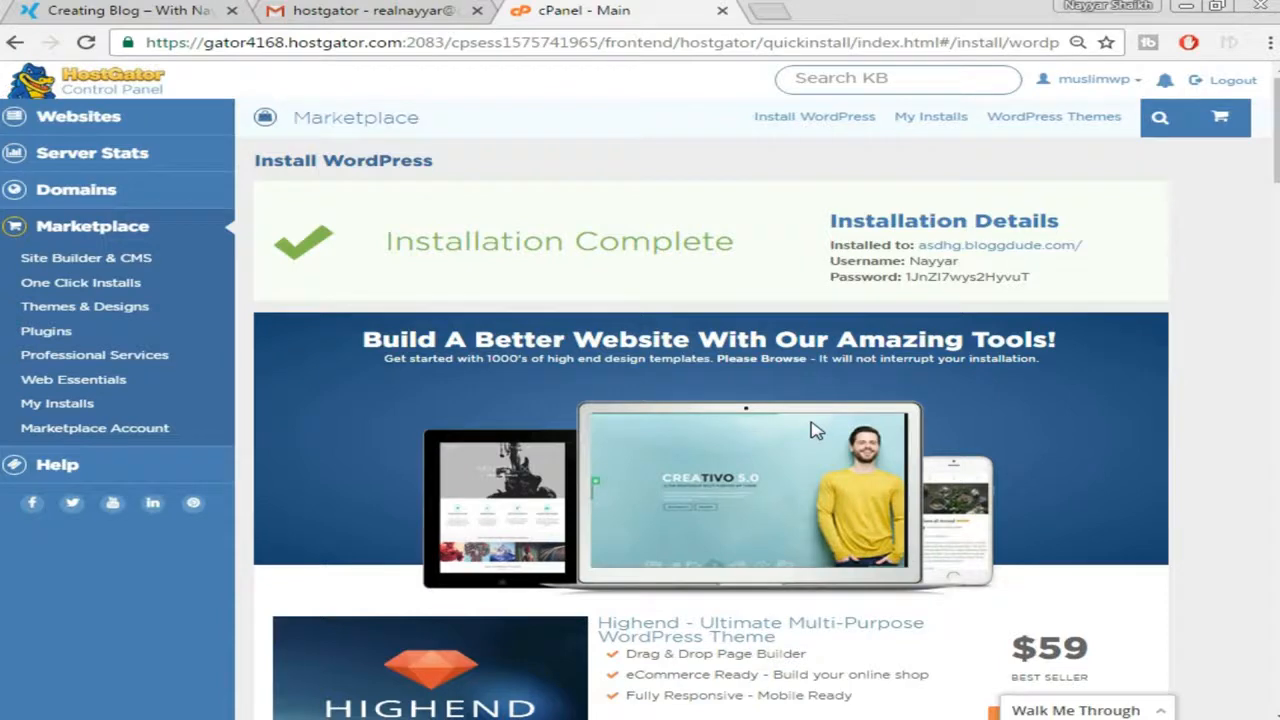
right_click(945, 245)
click(1000, 256)
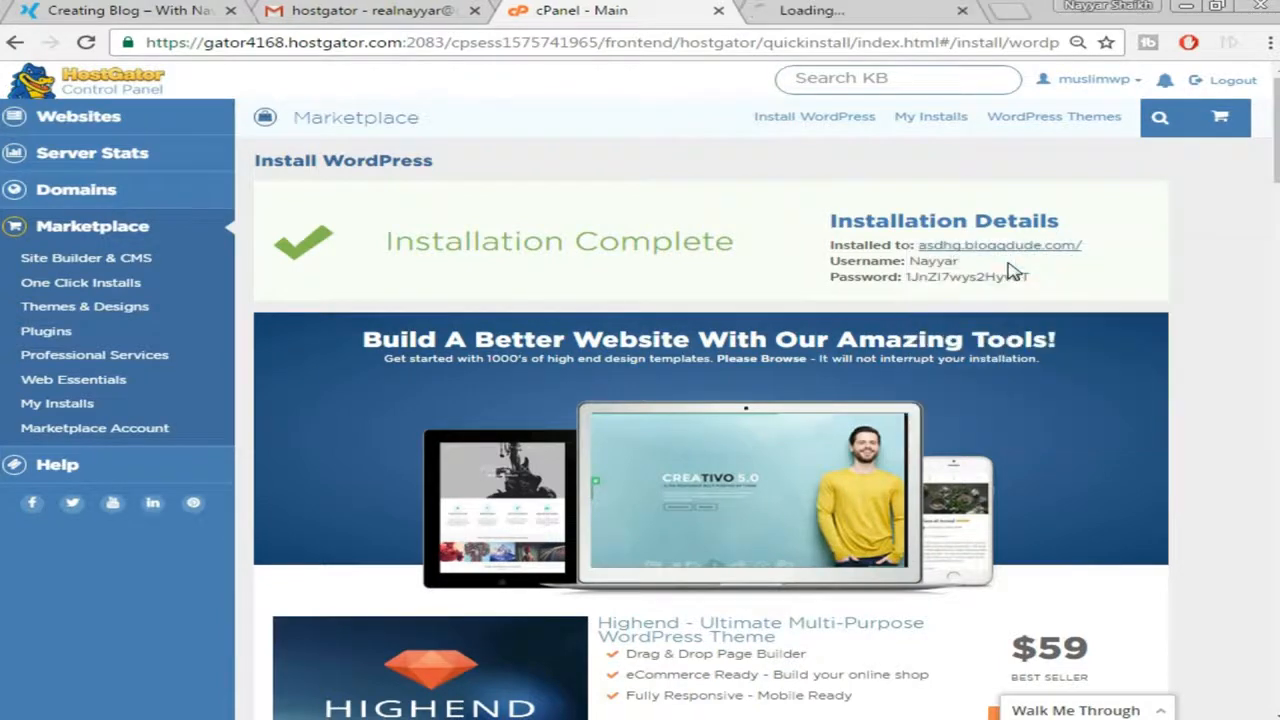
click(842, 10)
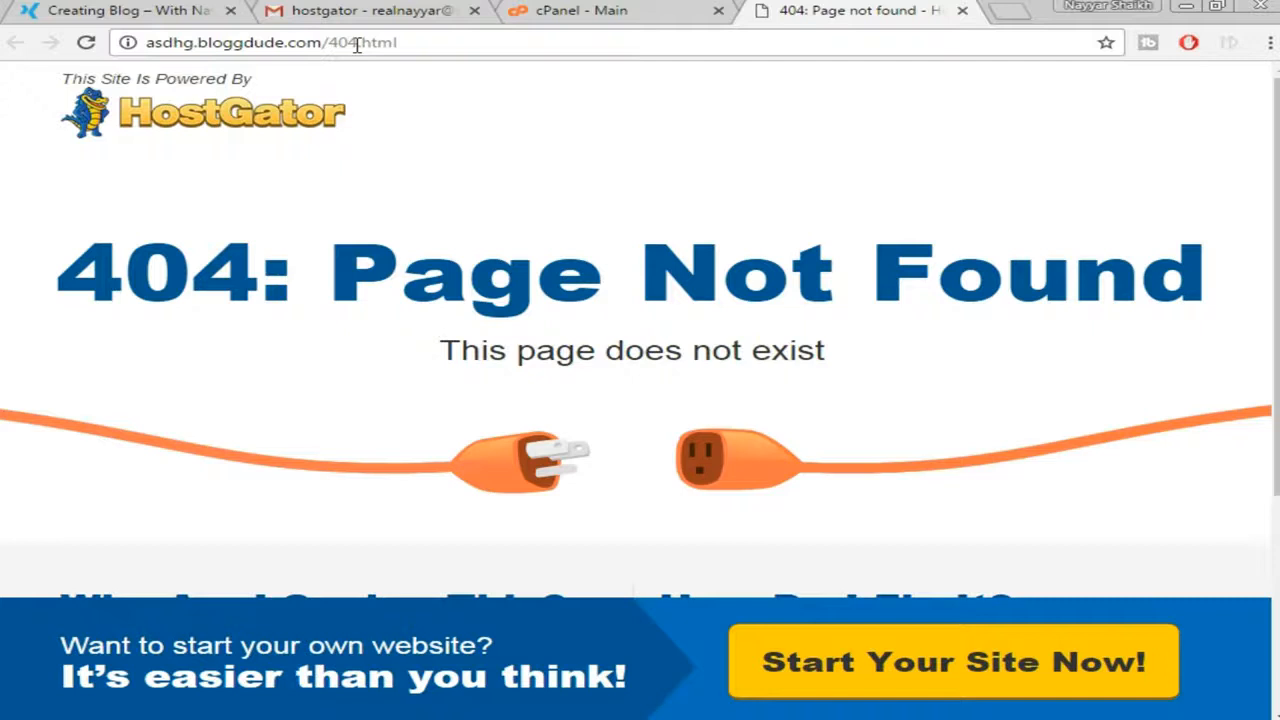
Reload the site tab and load its /wp-admin login page
click(86, 42)
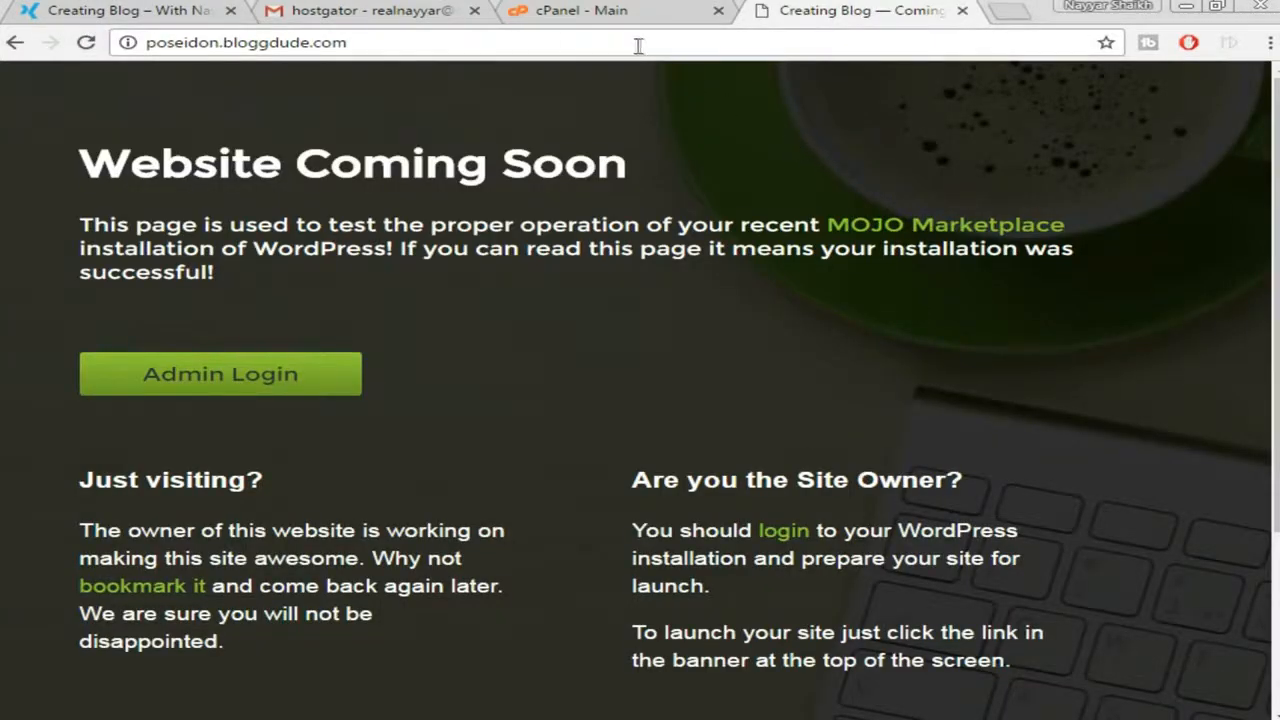
click(411, 42)
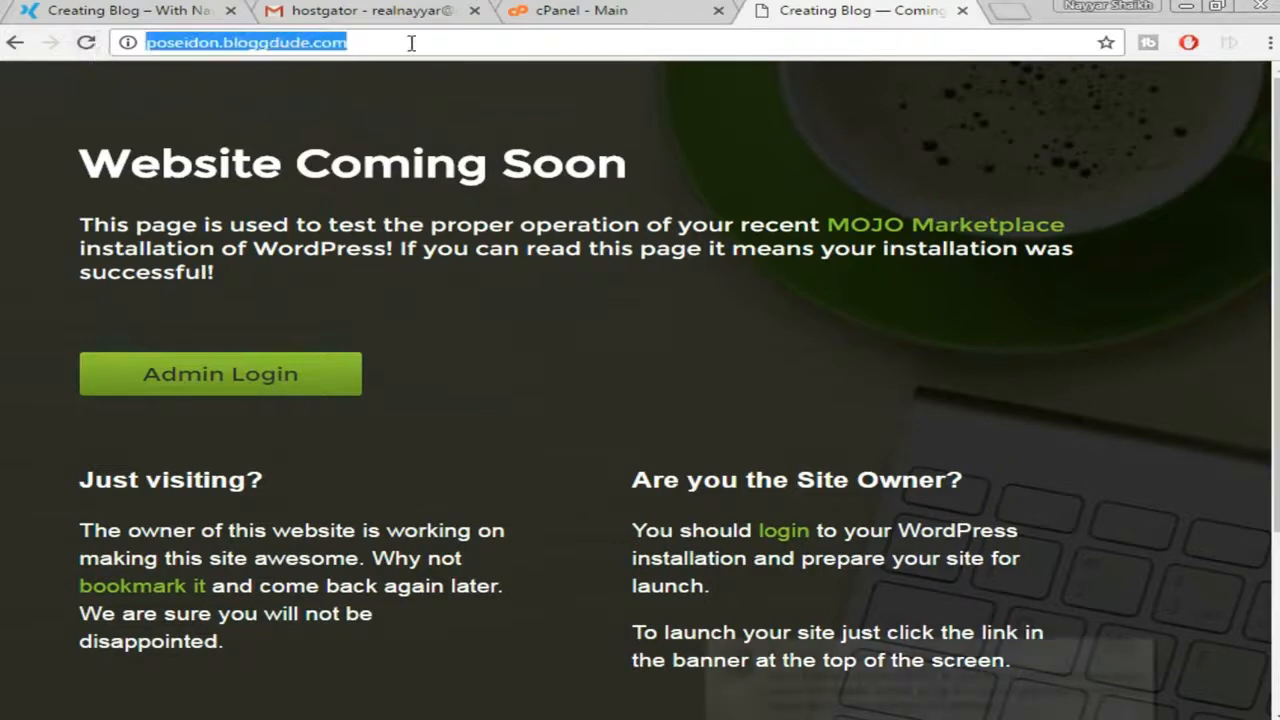
click(423, 85)
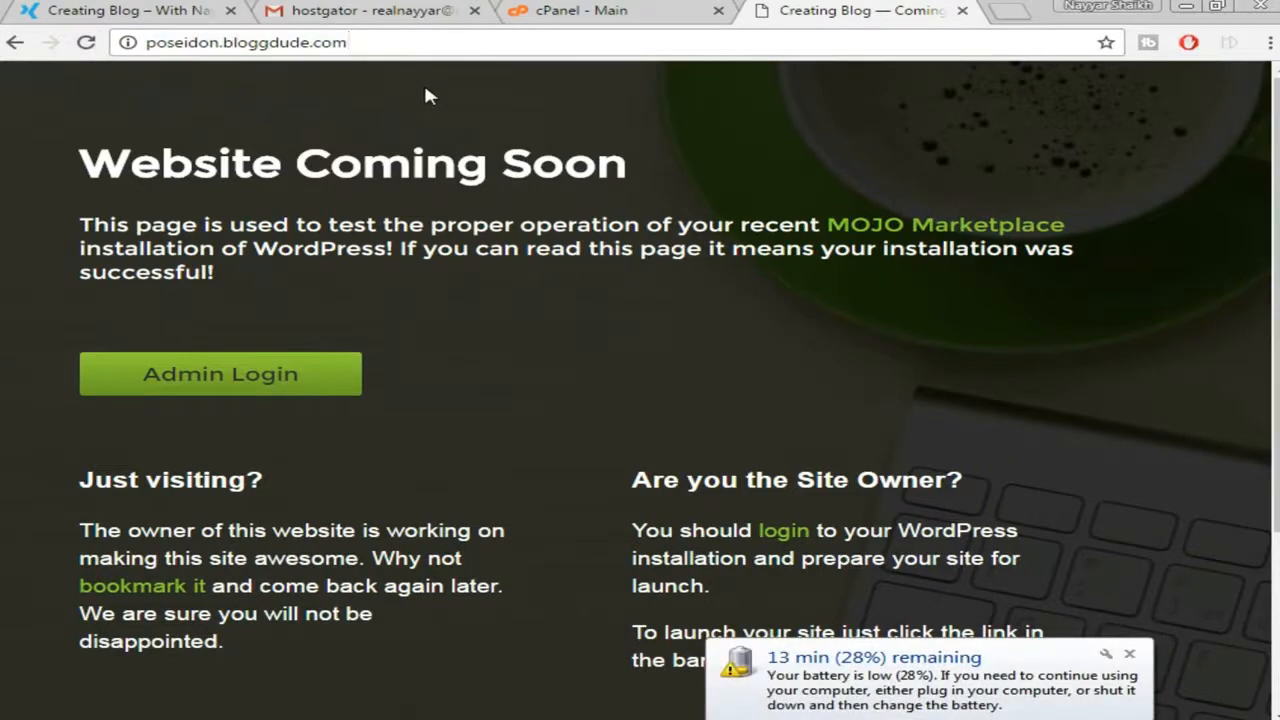
text(/)
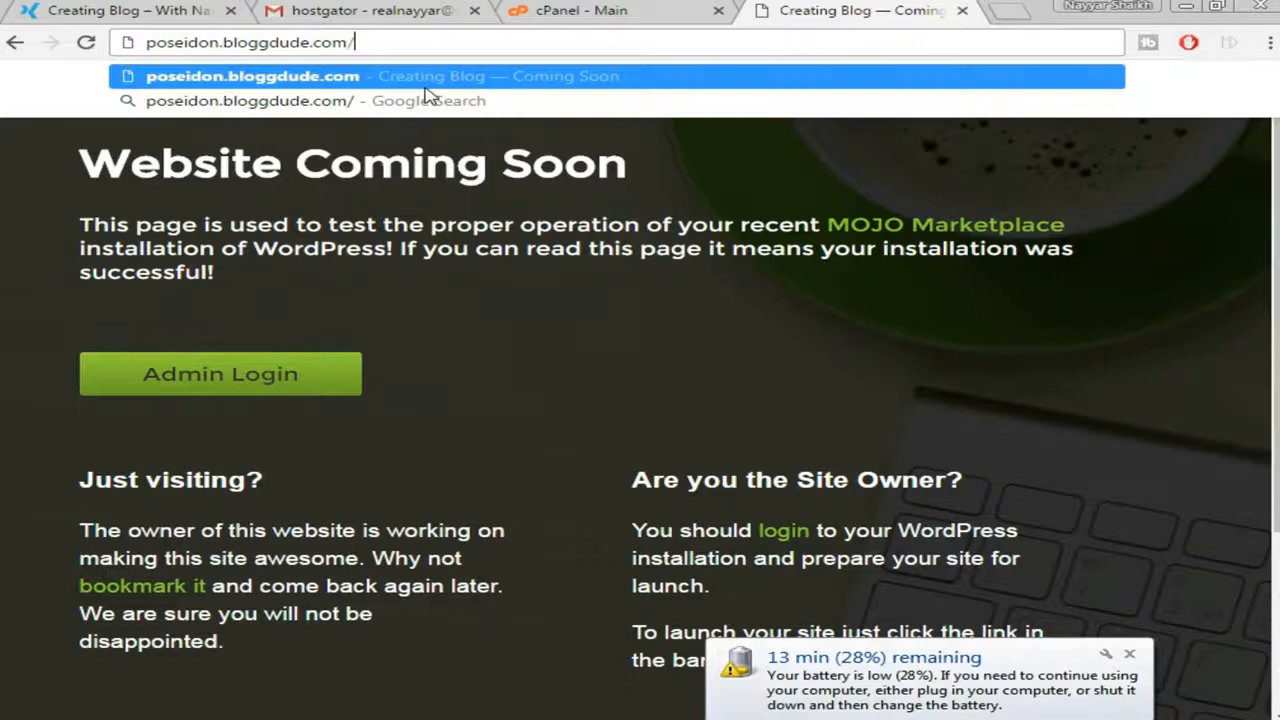
text(wp-admin)
key(Return)
Select the admin username in cPanel's installation details
click(603, 11)
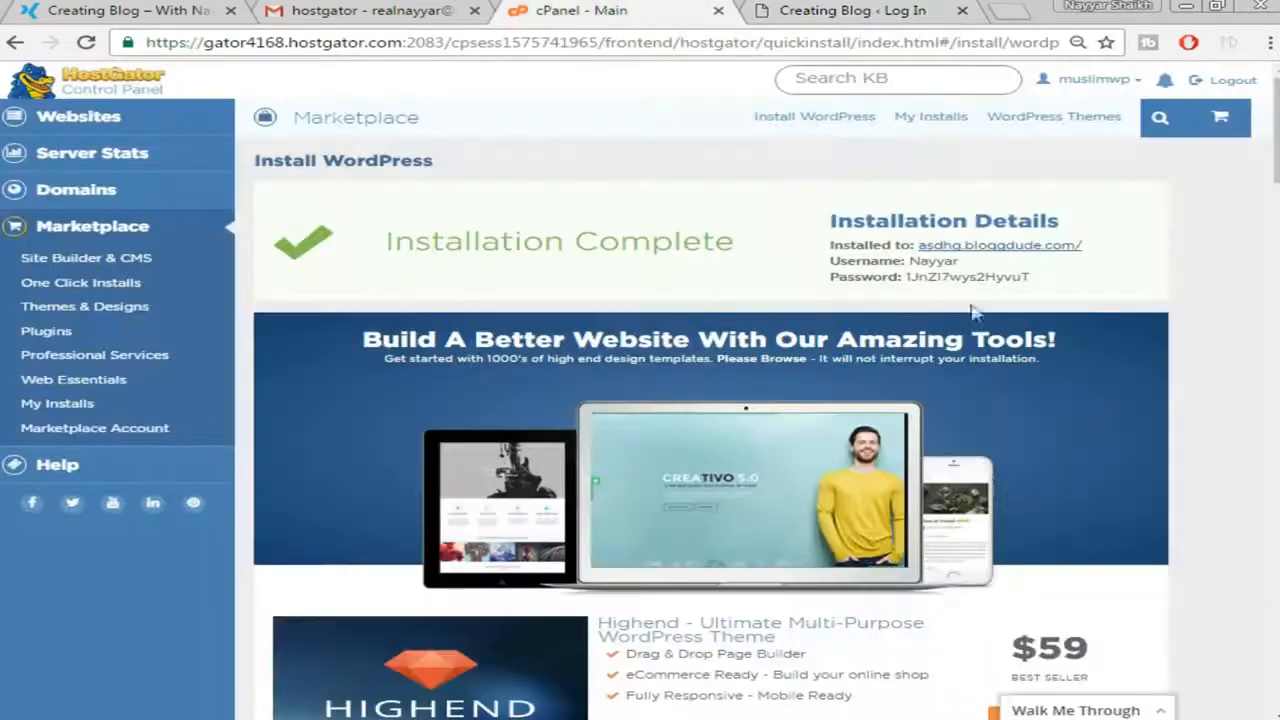
drag(960, 264, 912, 264)
double_click(918, 266)
key(ctrl+c)
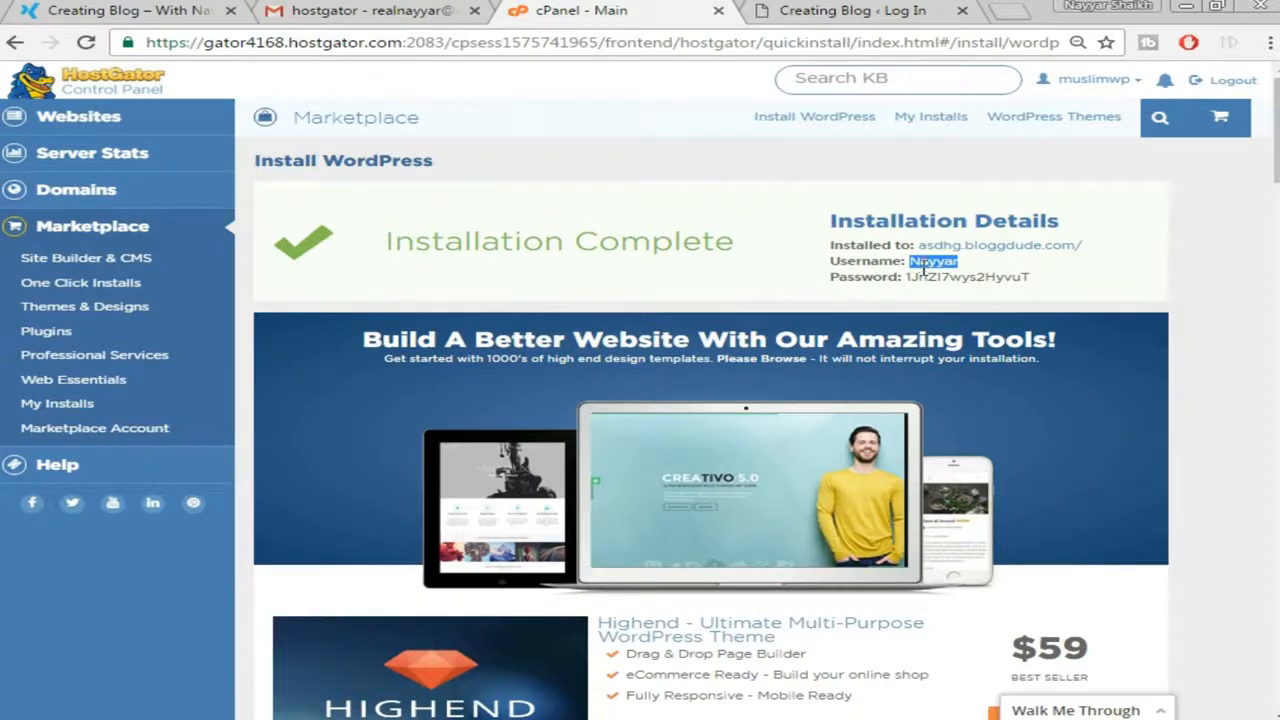
Paste the admin username into the WordPress login form
click(838, 12)
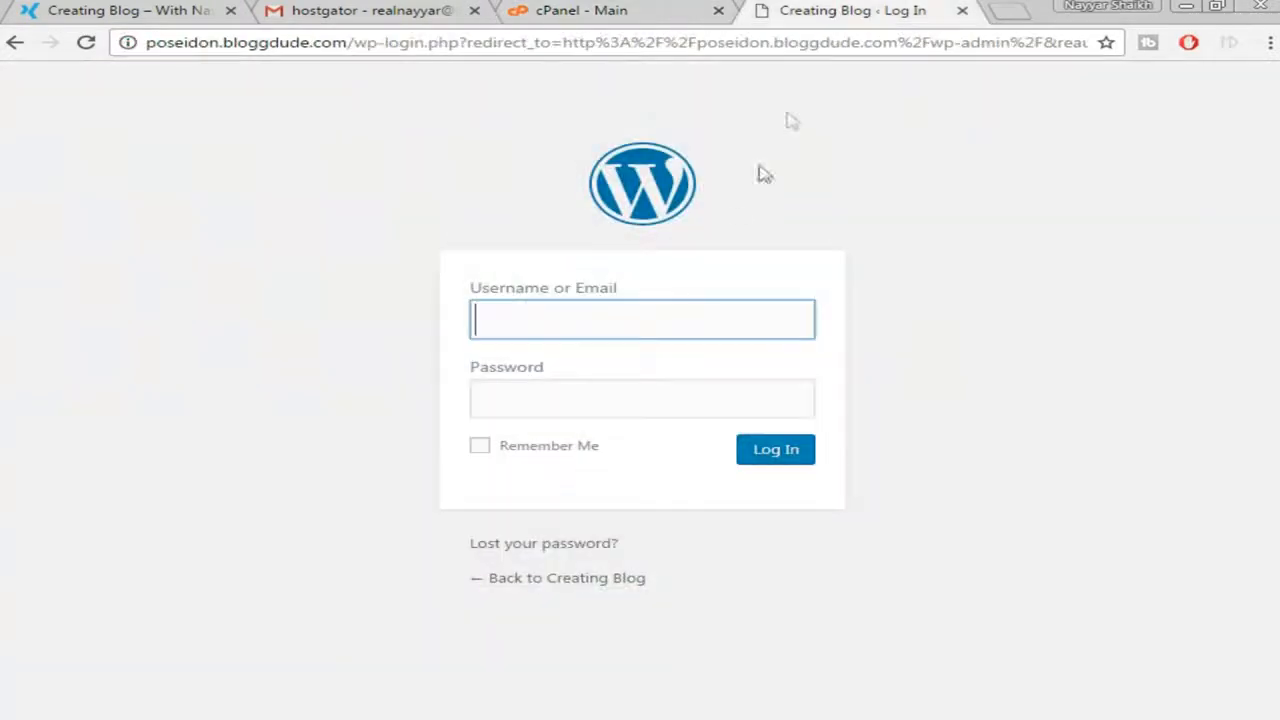
right_click(668, 324)
click(758, 434)
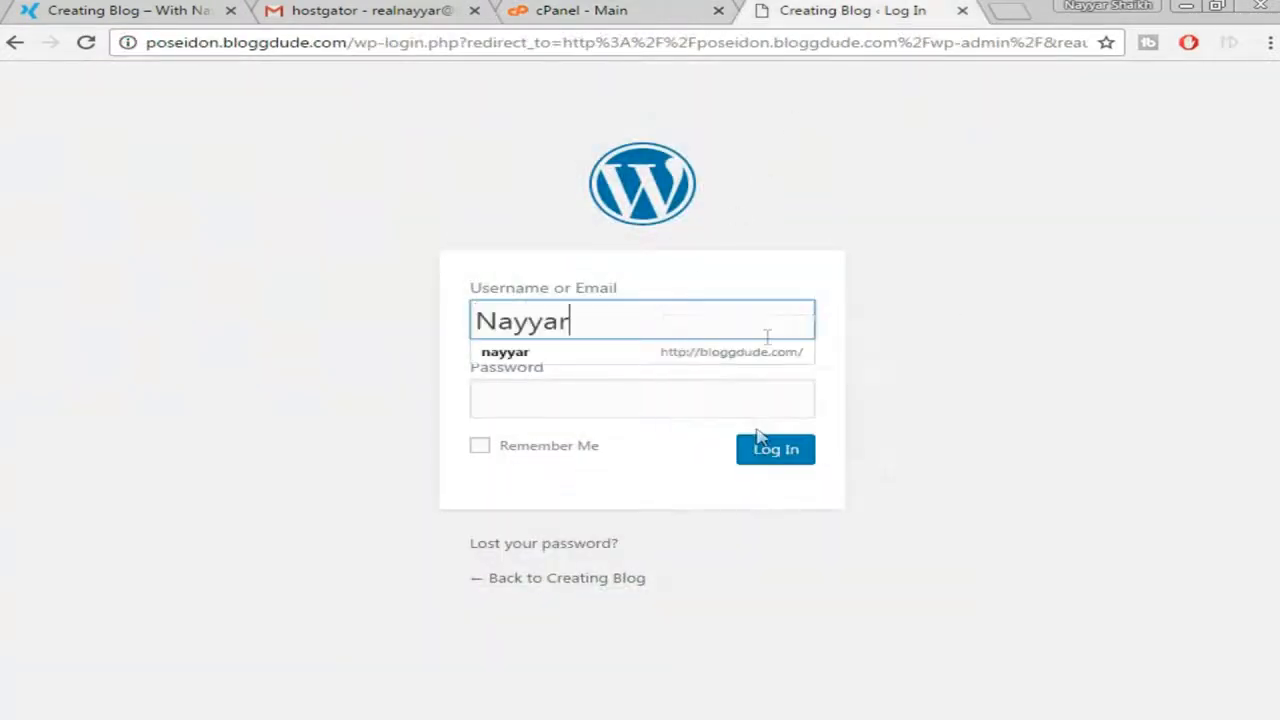
Copy the installation password from cPanel, paste it into Password, and log in
click(722, 6)
drag(1040, 276, 906, 278)
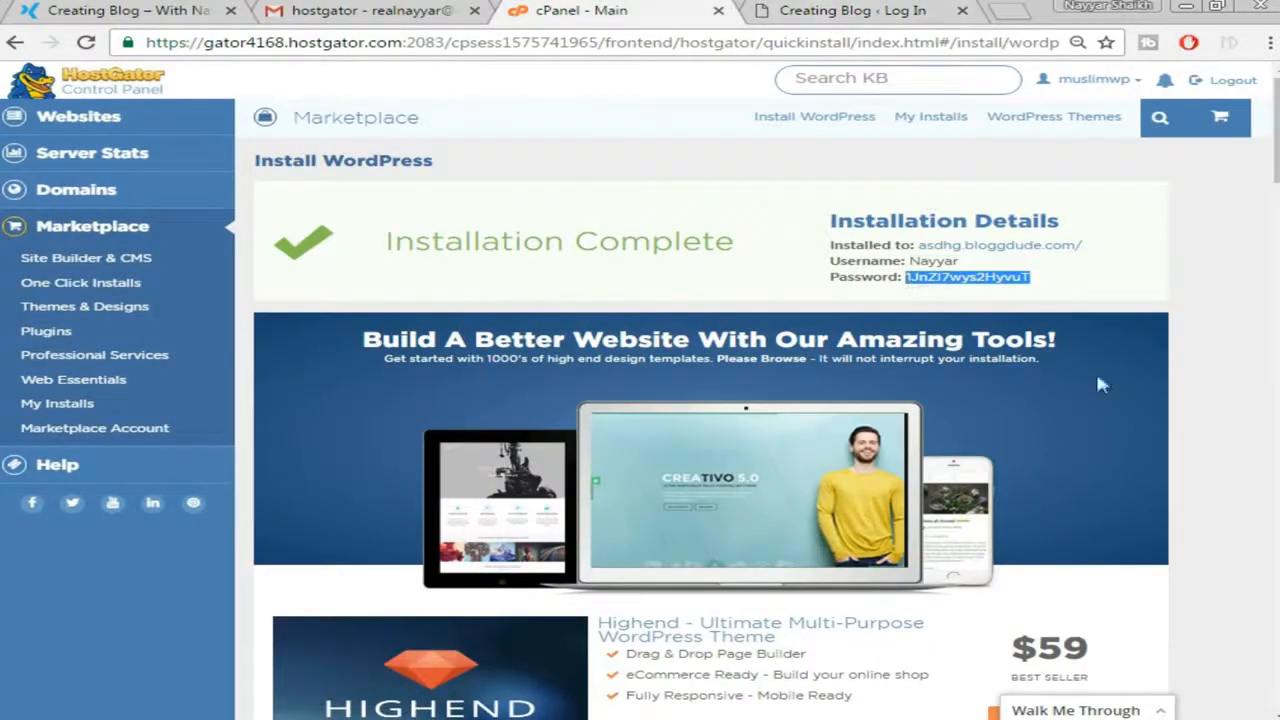
right_click(984, 276)
click(1010, 288)
click(914, 14)
right_click(649, 410)
click(728, 524)
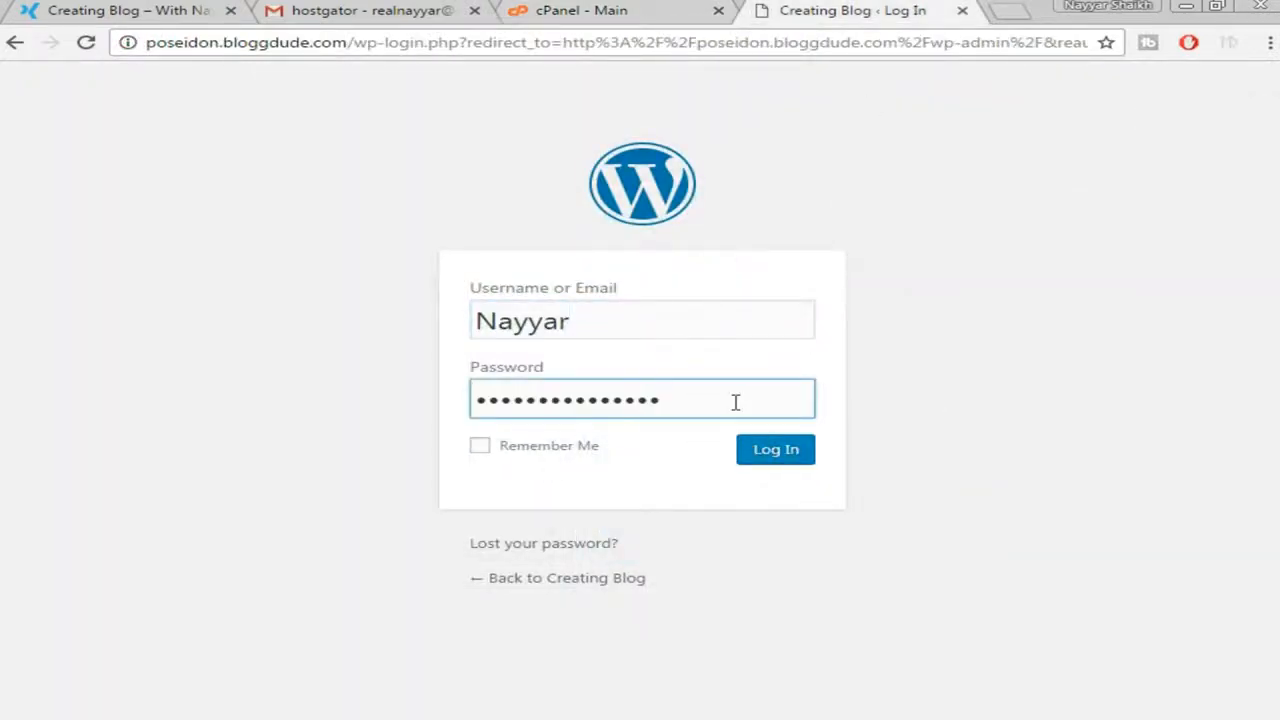
key(Return)
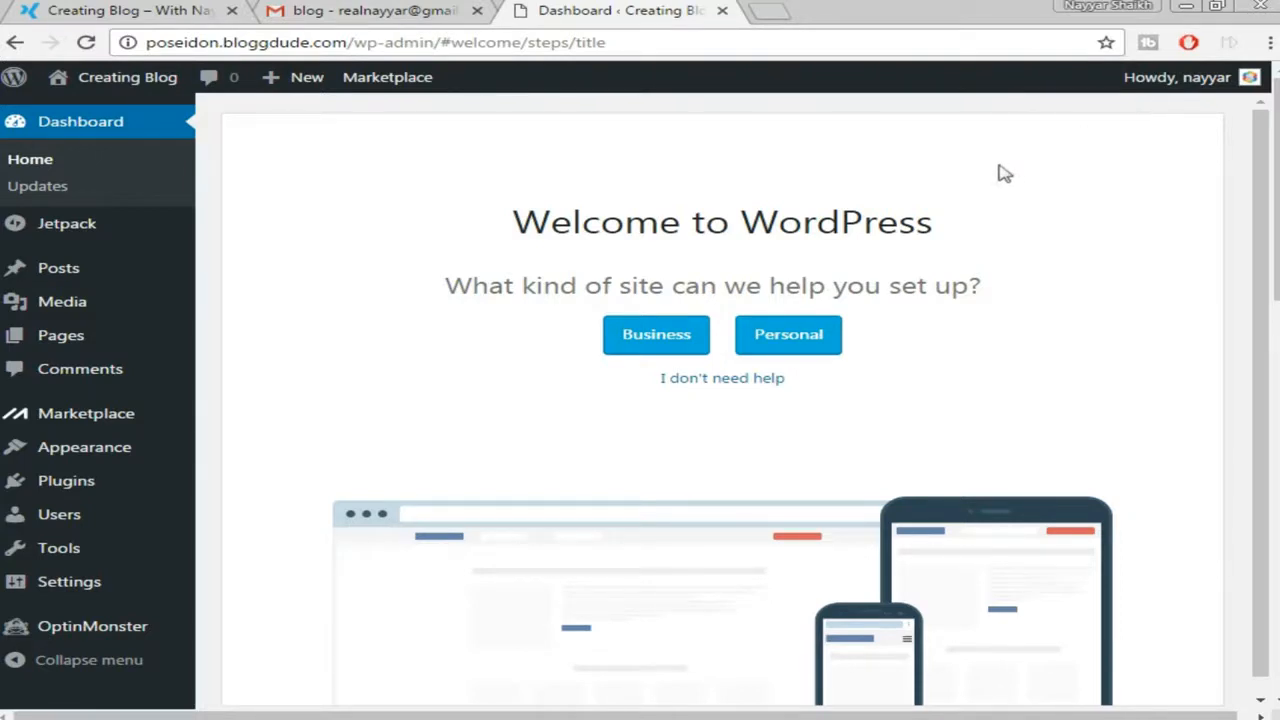
In the user profile, replace the generated password with a new simple password
mouse_move(1190, 86)
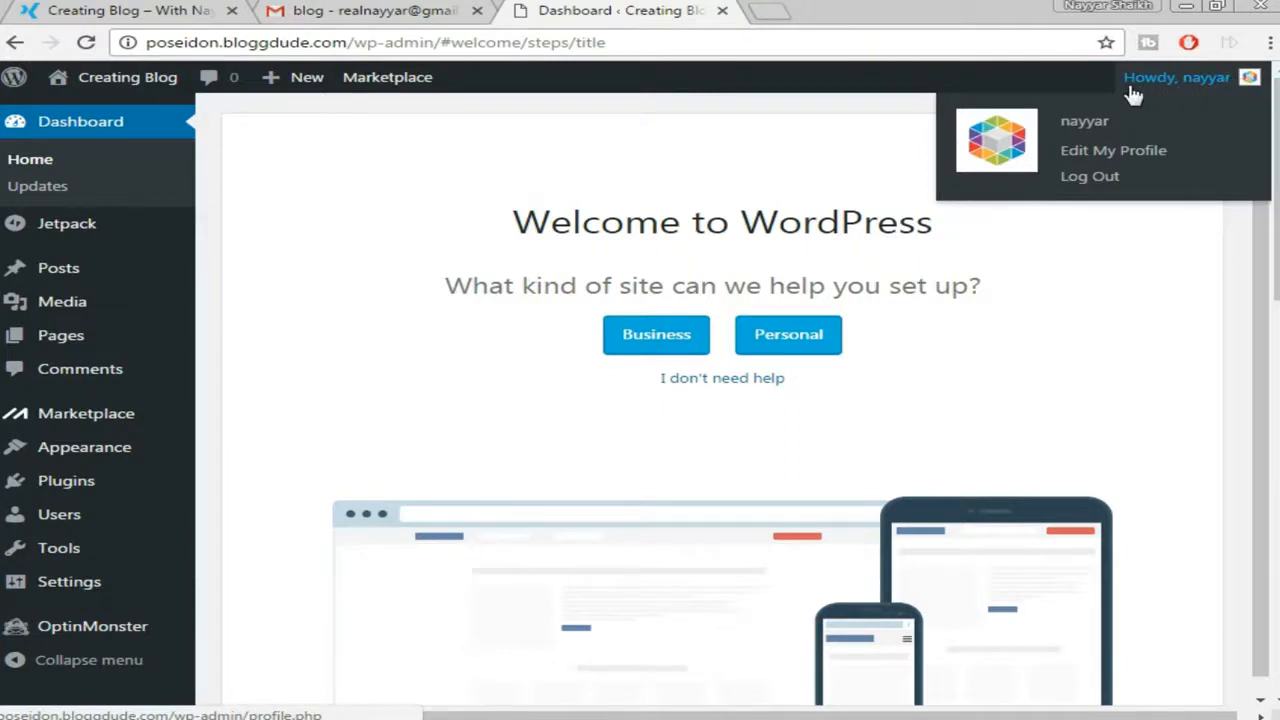
click(1128, 152)
scroll(1108, 281, down, 7)
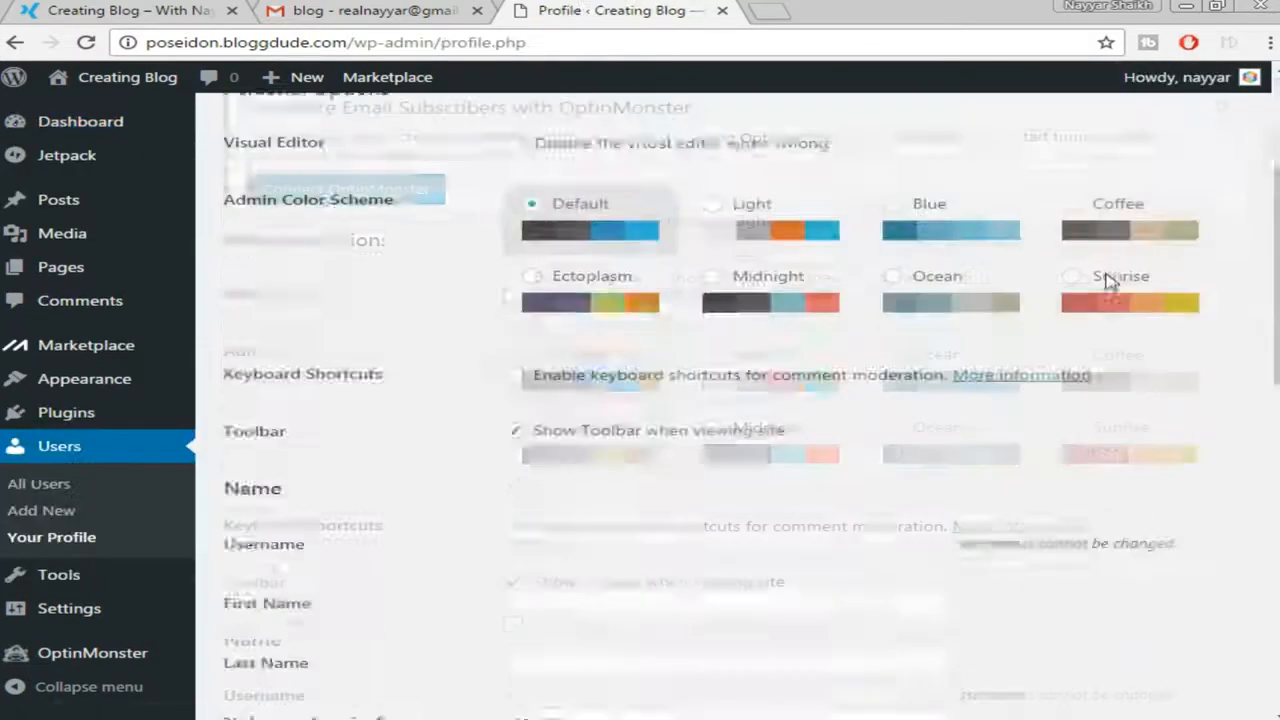
scroll(1106, 278, down, 4)
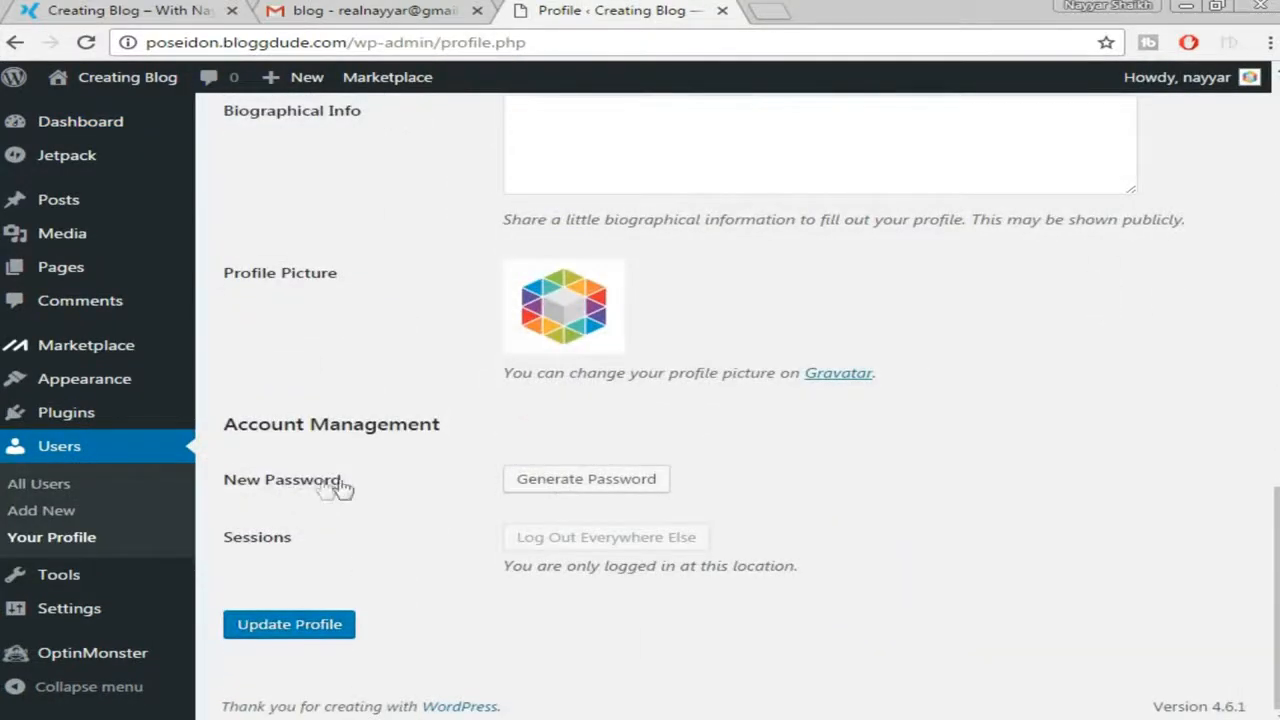
click(618, 483)
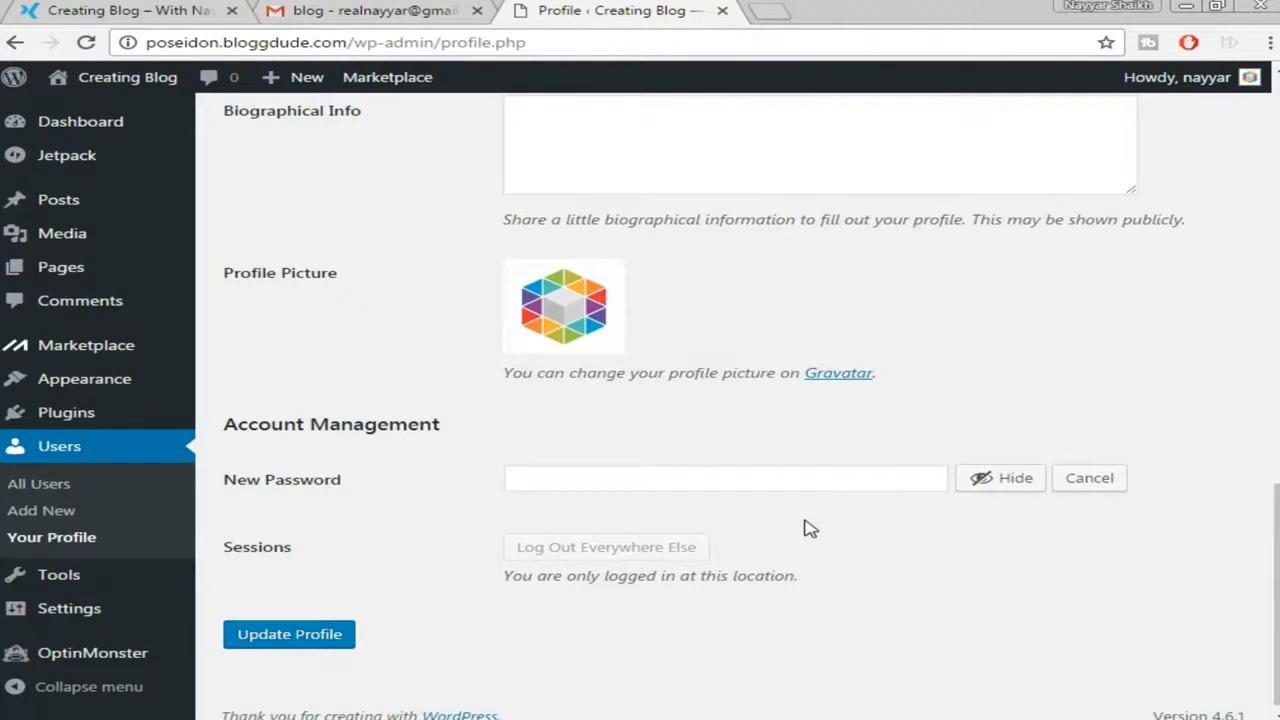
click(831, 479)
triple_click(831, 479)
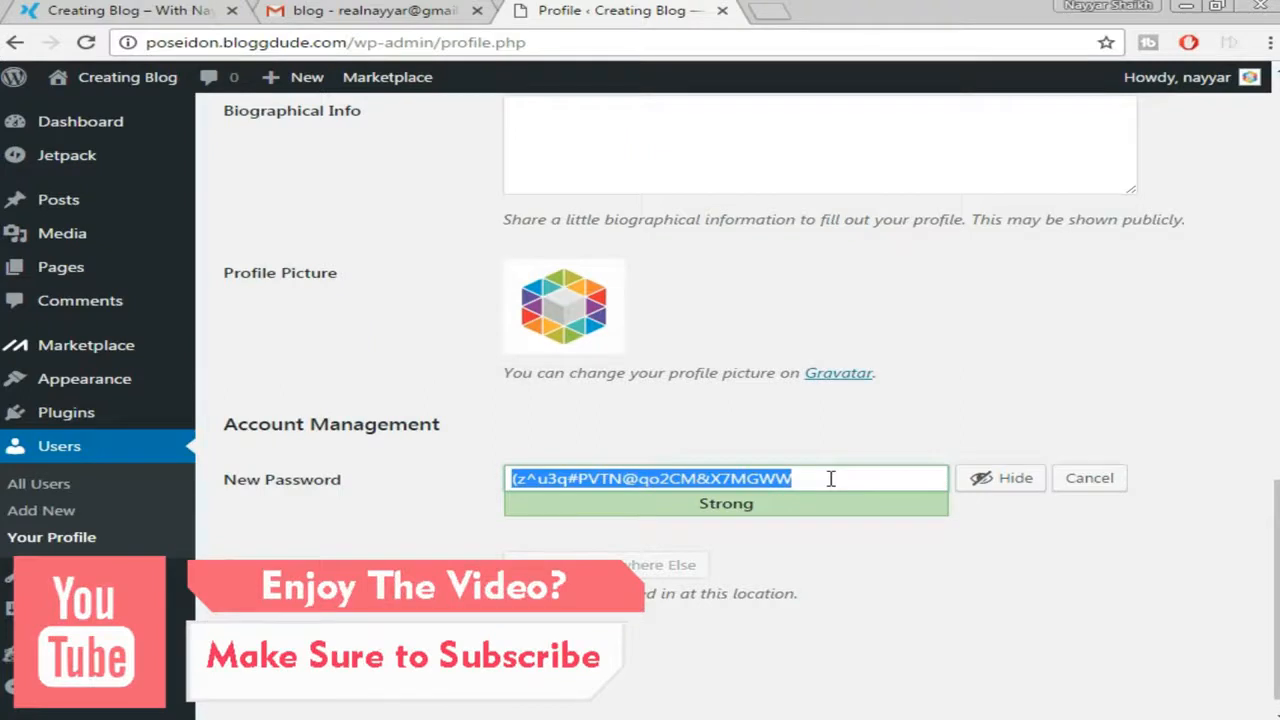
key(BackSpace)
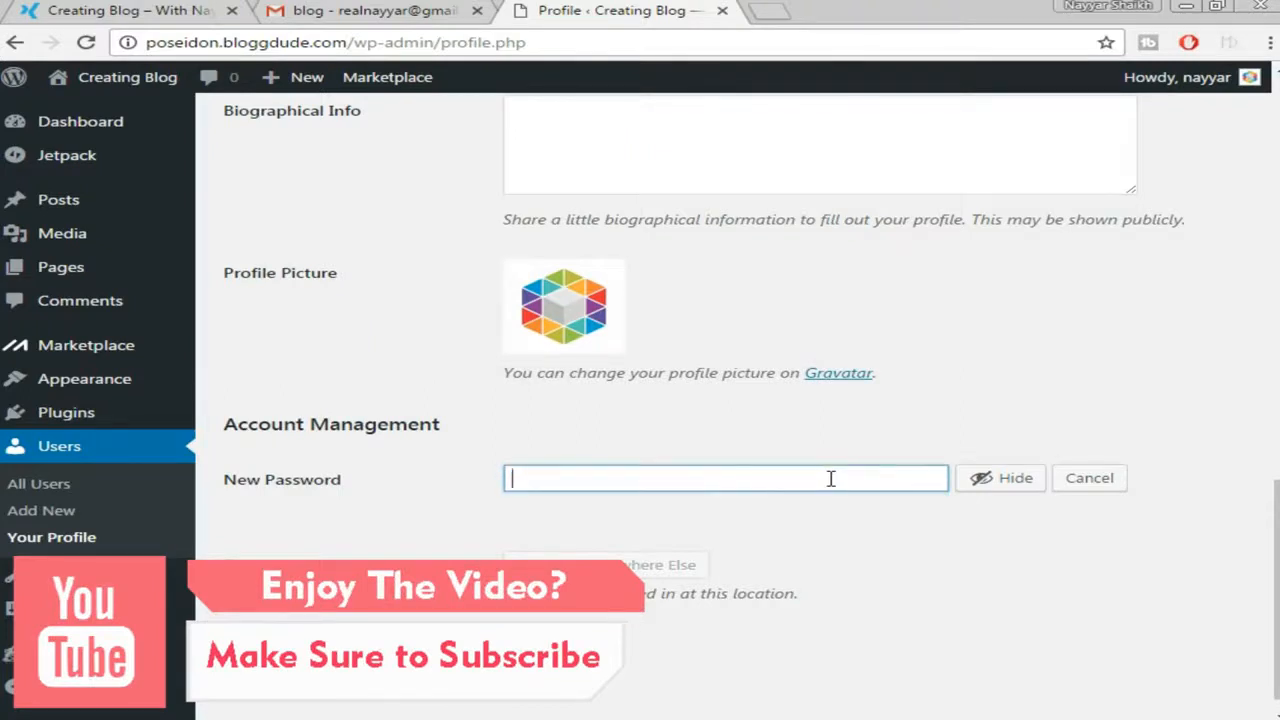
text(passw)
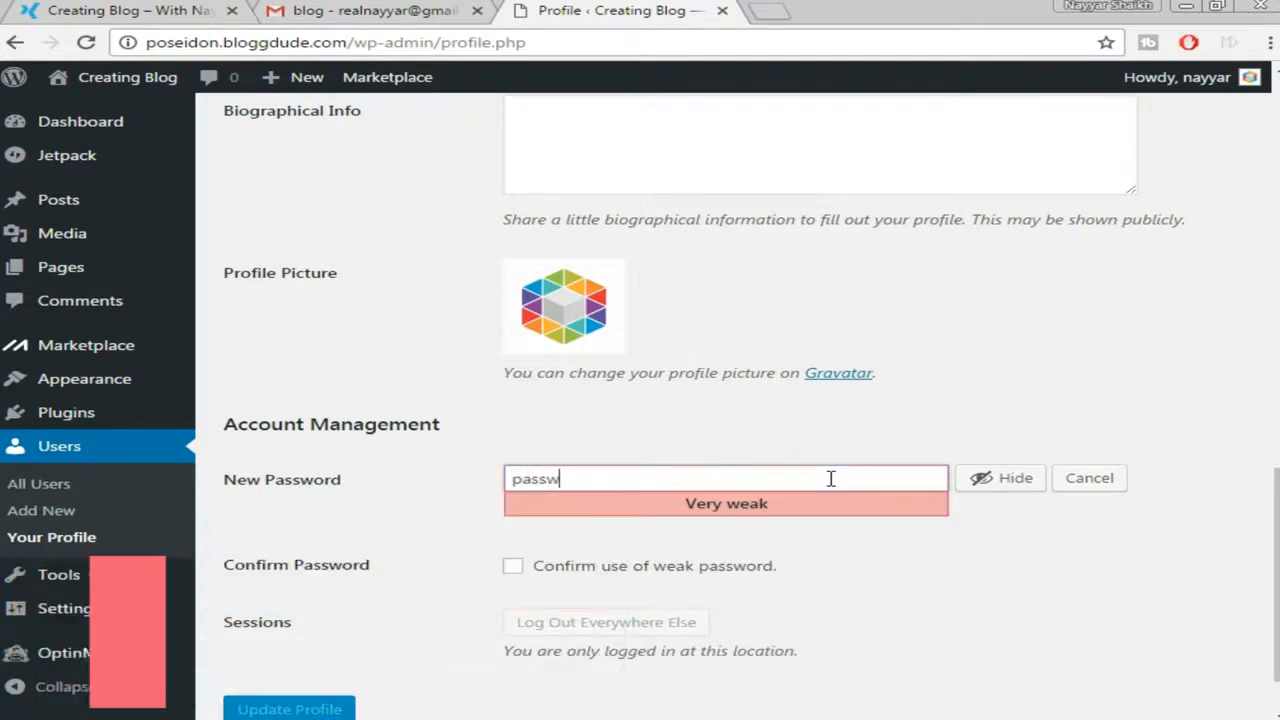
text(ord)
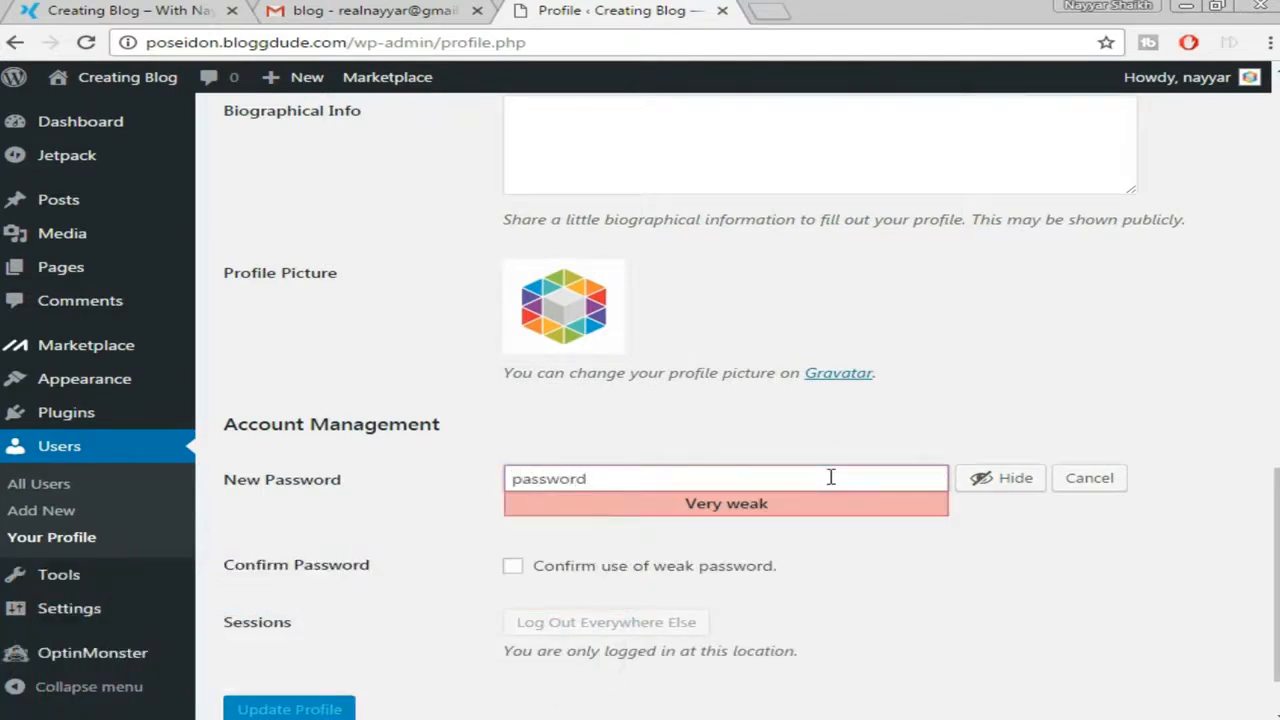
Confirm use of the weak password and update the profile
click(558, 578)
scroll(890, 537, down, 2)
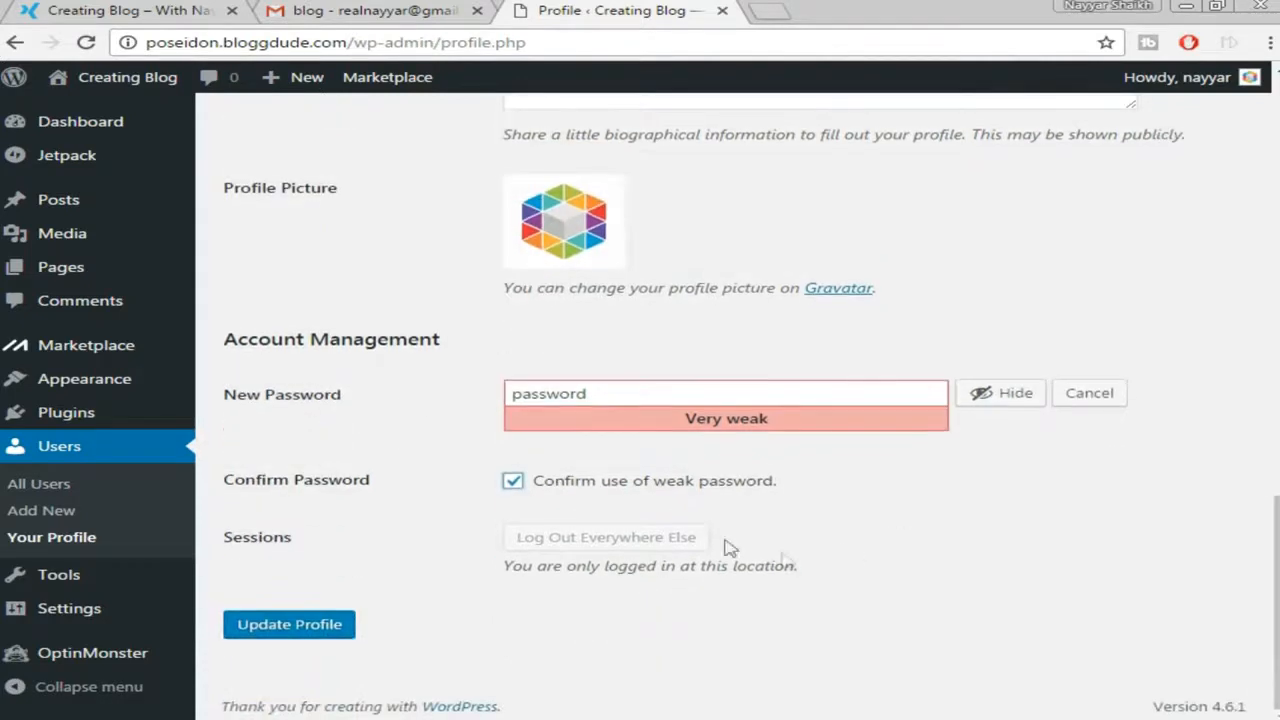
click(298, 628)
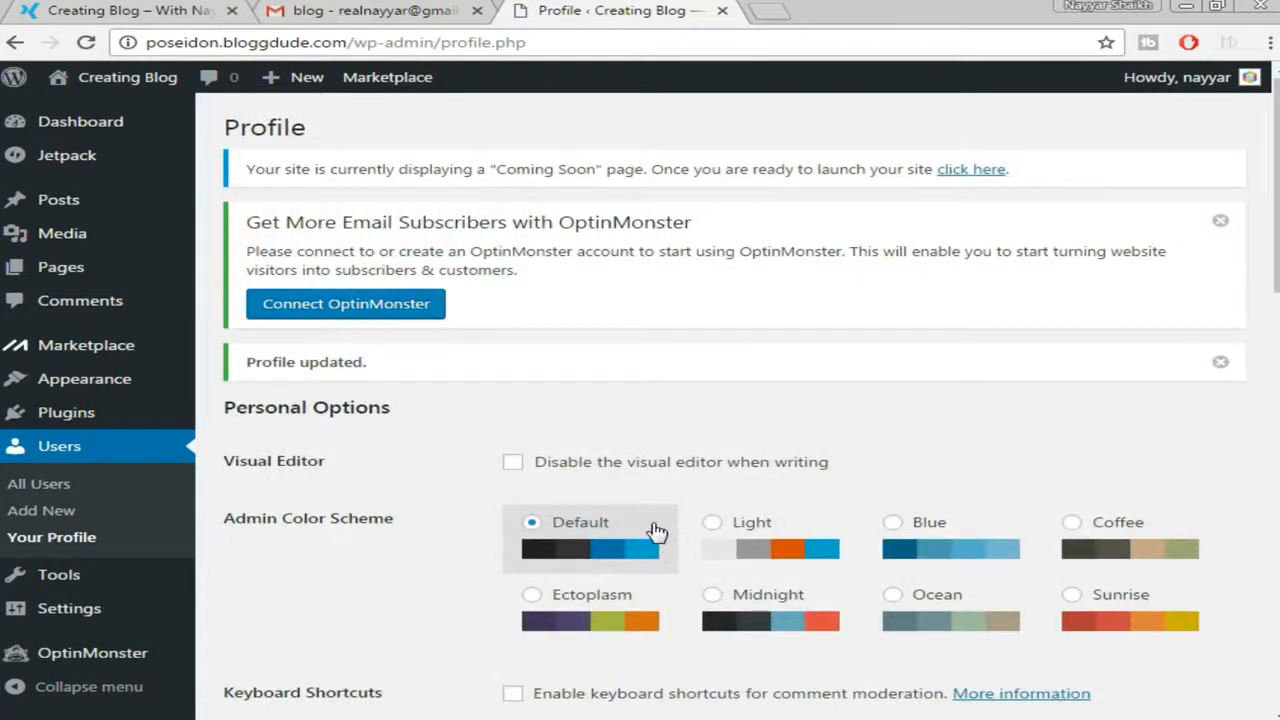
Scroll the Profile page showing the 'Profile updated.' notice, moving to Settings
scroll(200, 537, down, 1)
mouse_move(70, 618)
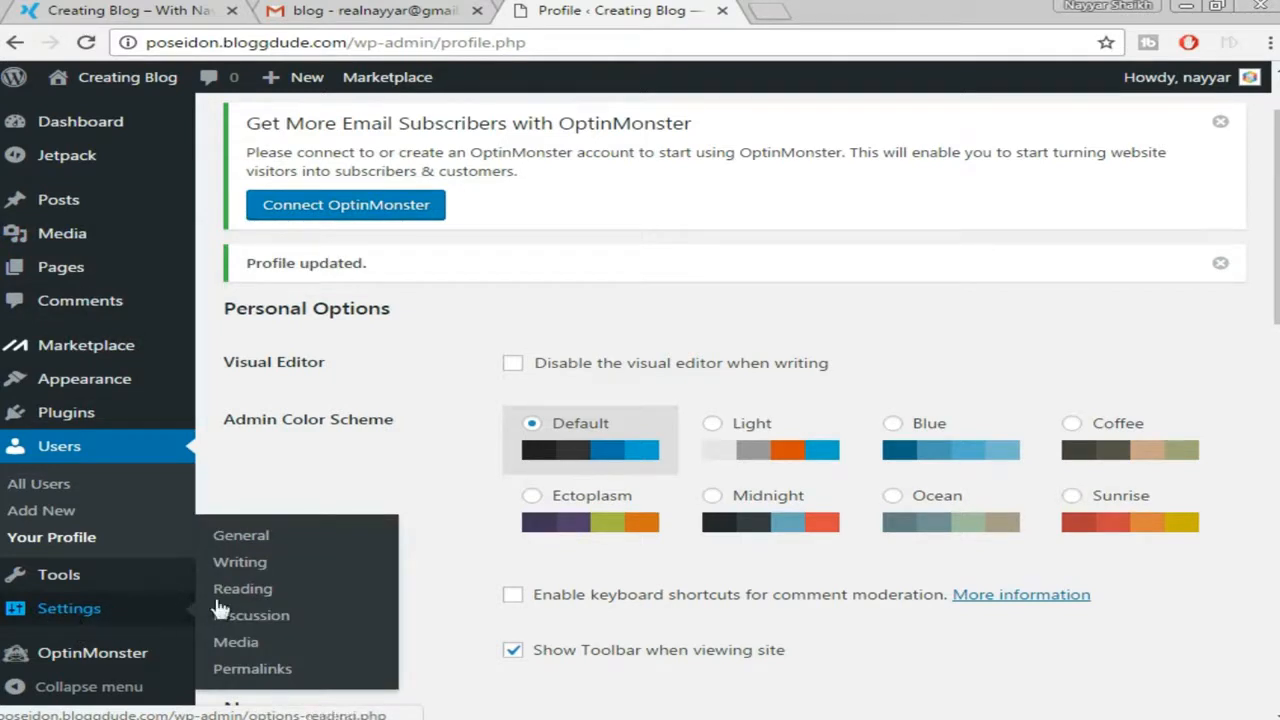
Open General Settings and load bloggdude.com in a new tab for reference
click(250, 544)
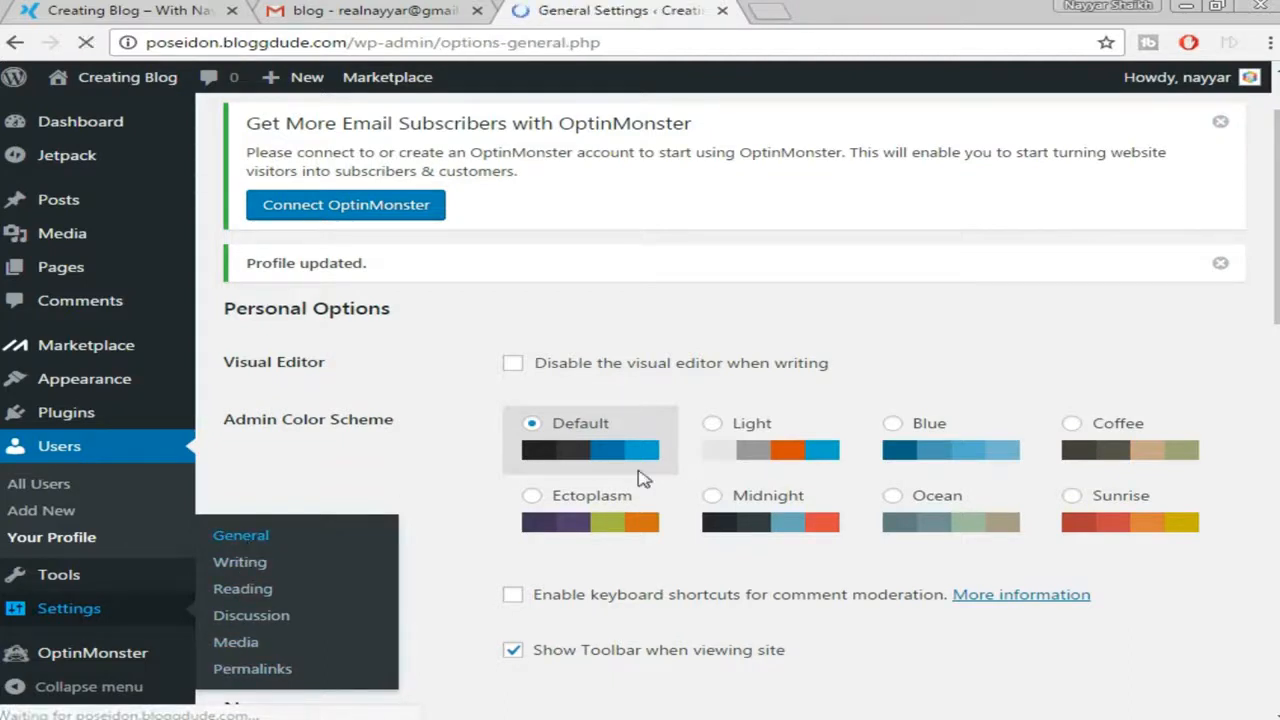
scroll(1102, 345, down, 1)
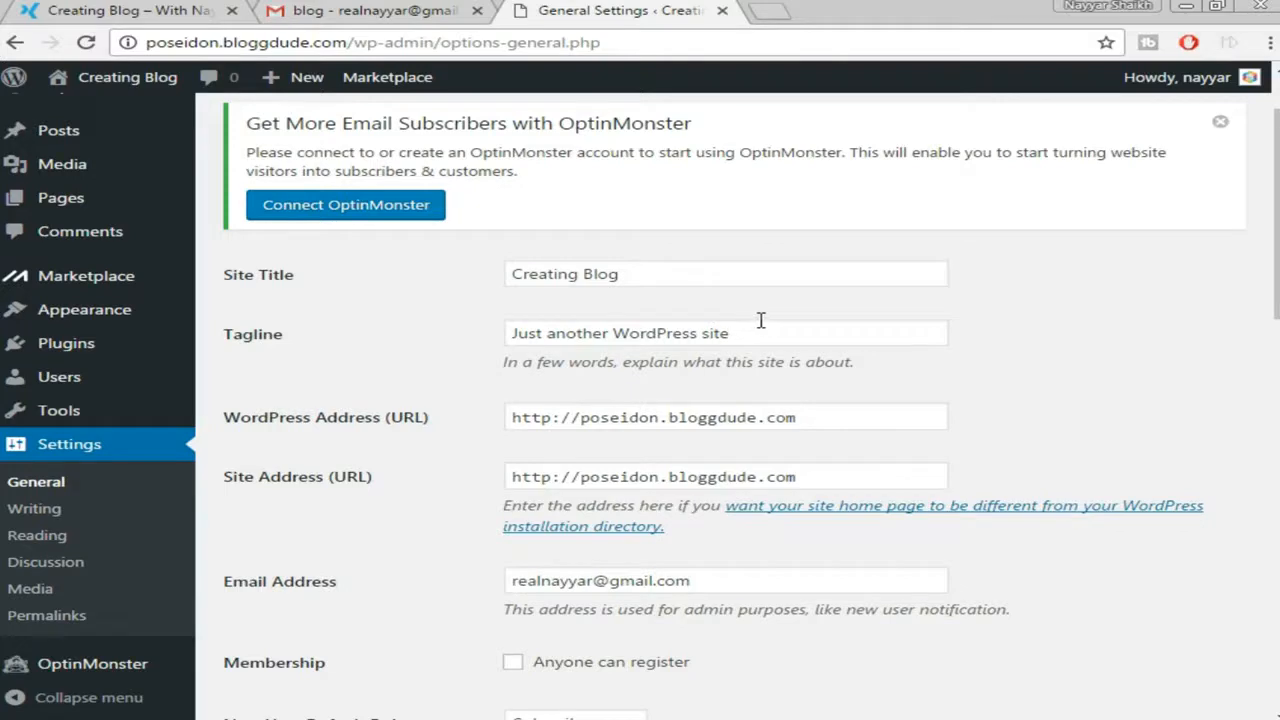
click(772, 10)
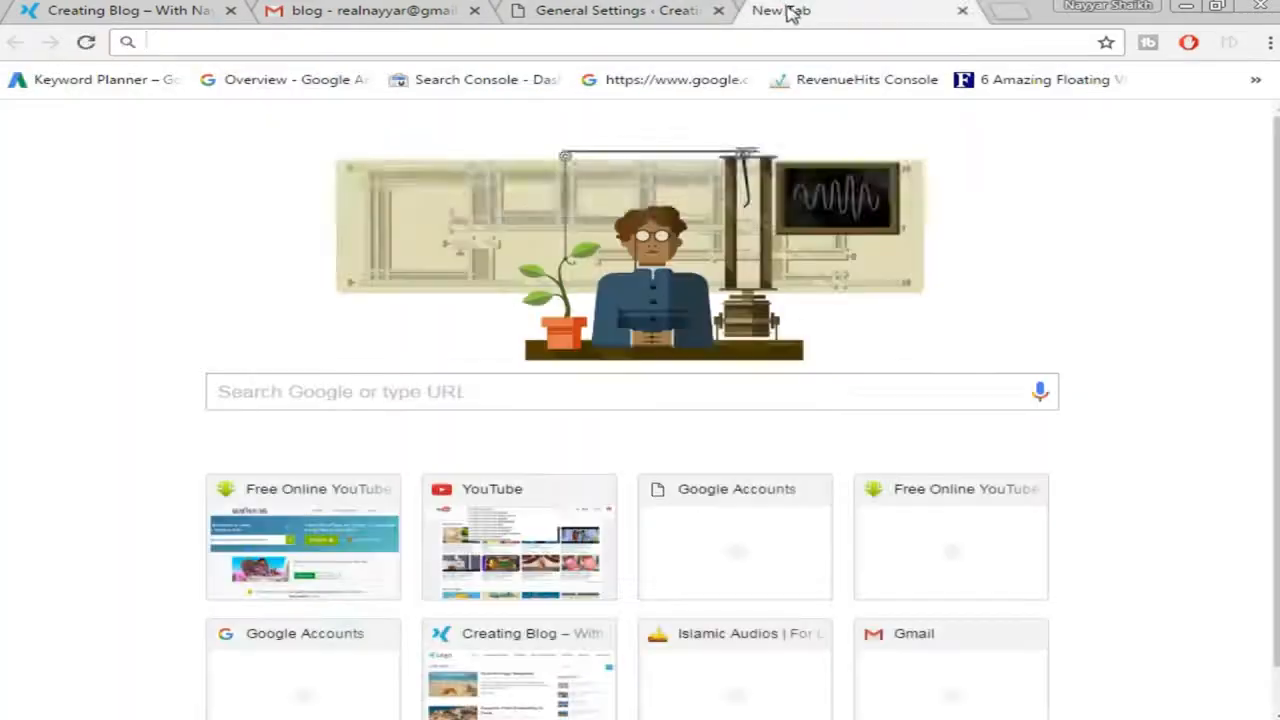
text(bloggdude.com)
key(Return)
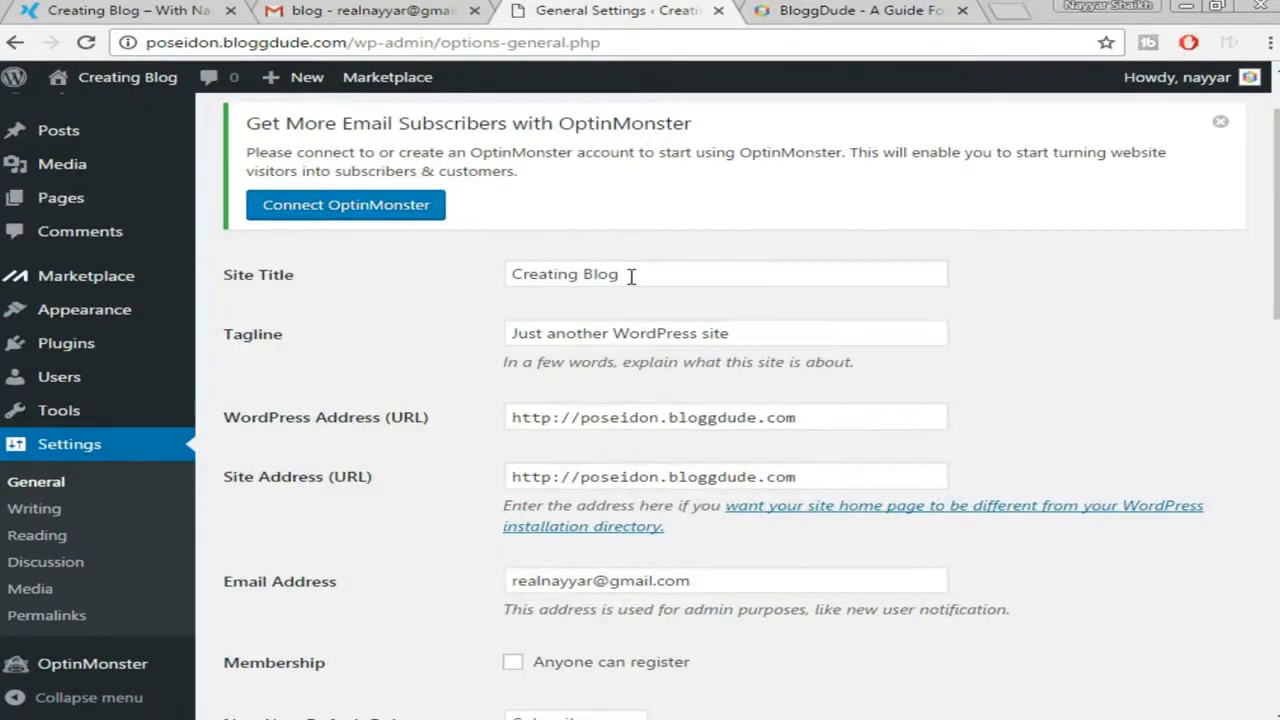
Set the site title to BloggDude with tagline 'Create a blog' and save
click(631, 277)
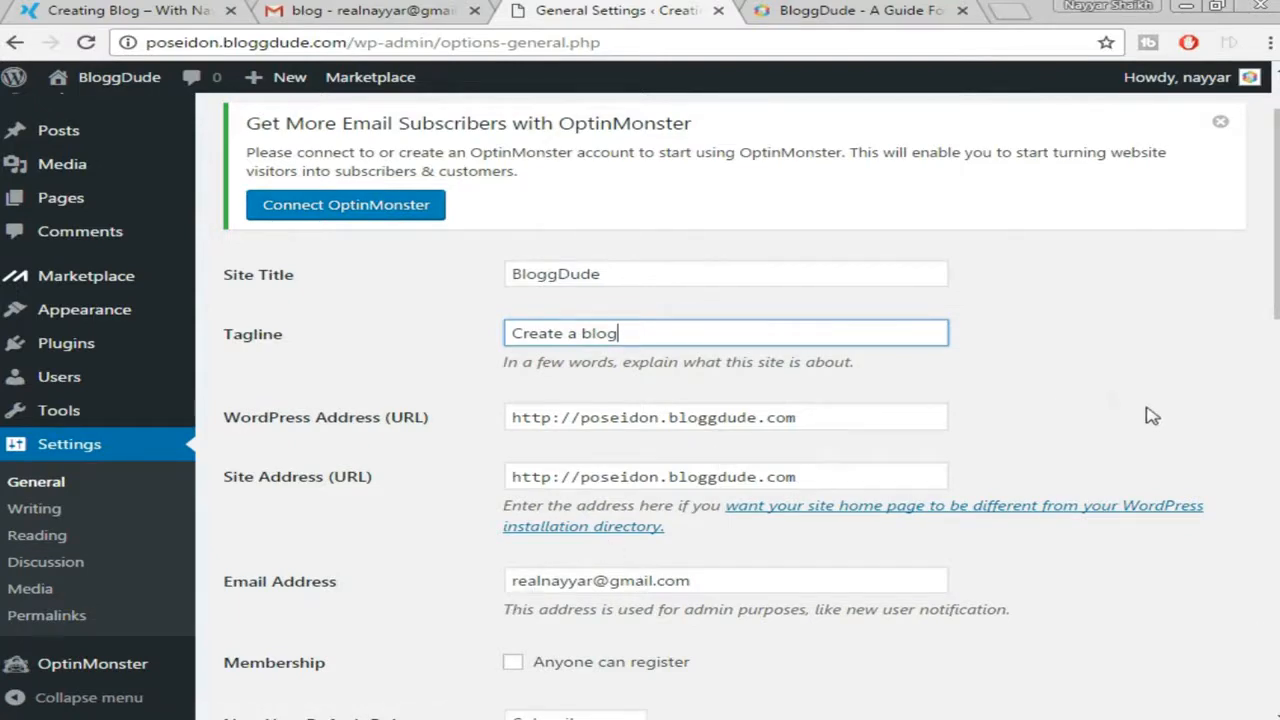
scroll(1166, 336, down, 2)
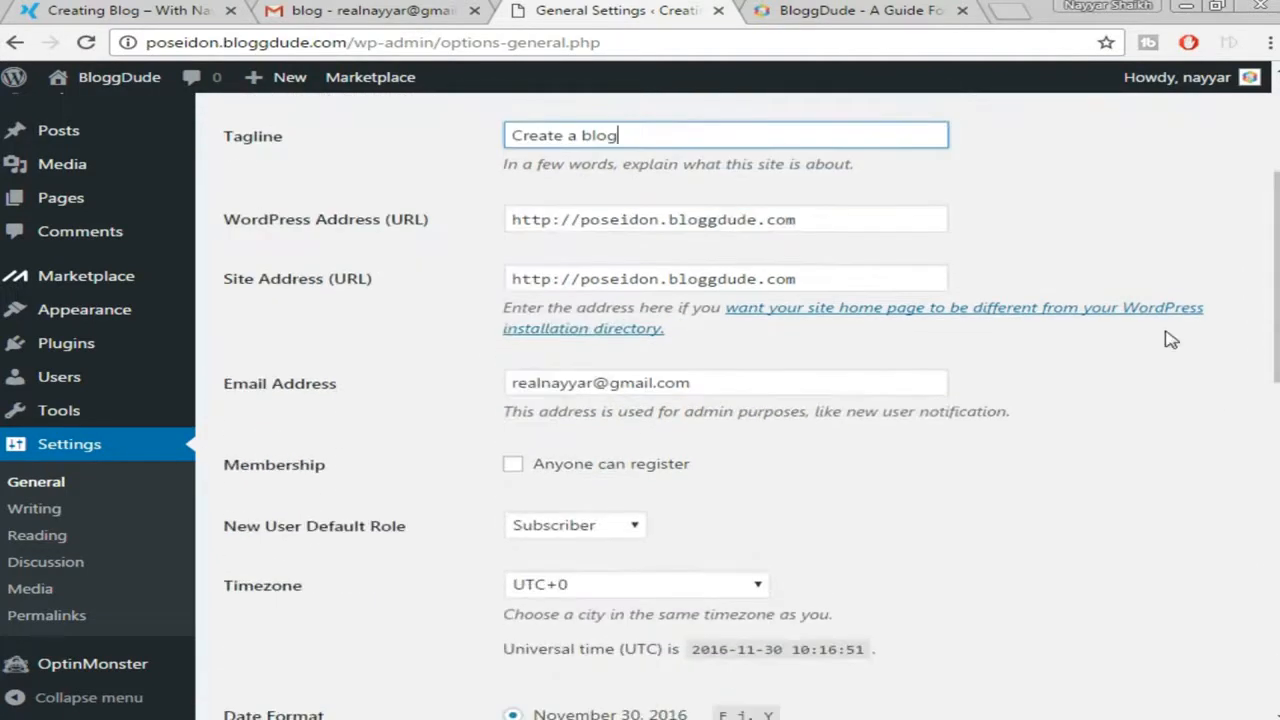
scroll(1117, 371, down, 5)
scroll(1122, 372, down, 5)
click(286, 637)
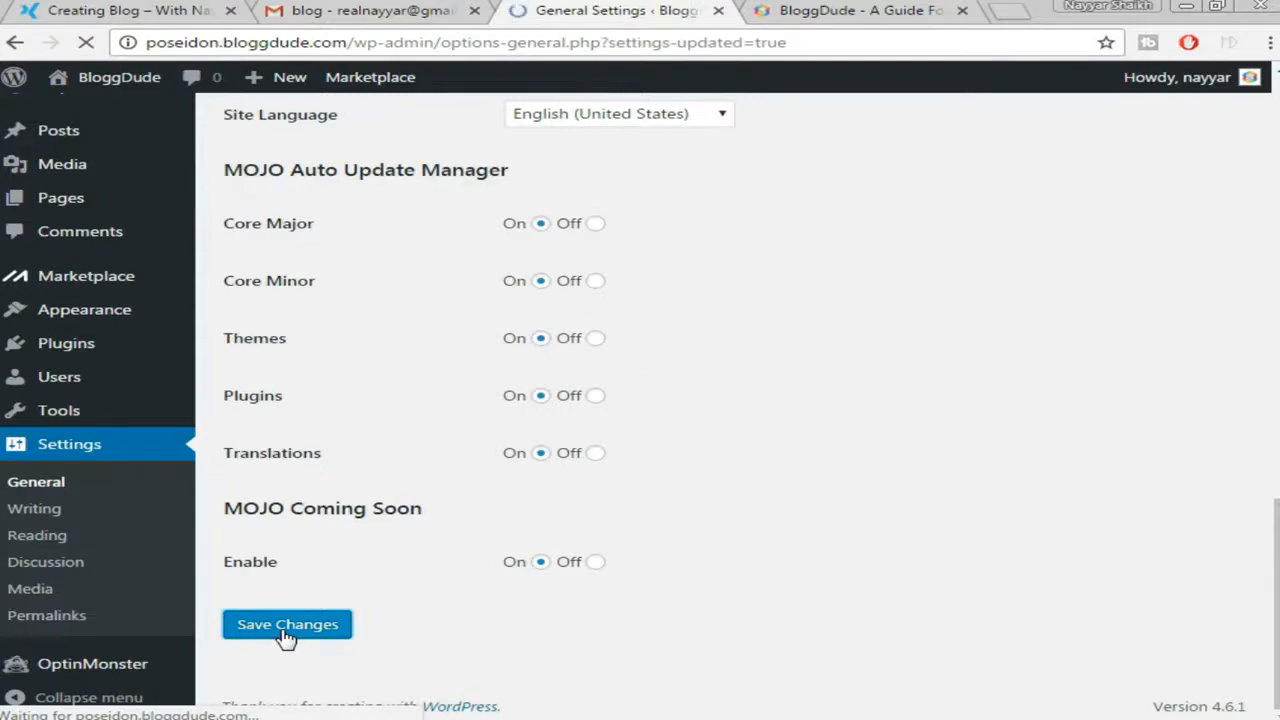
scroll(1067, 367, down, 1)
scroll(1067, 367, down, 2)
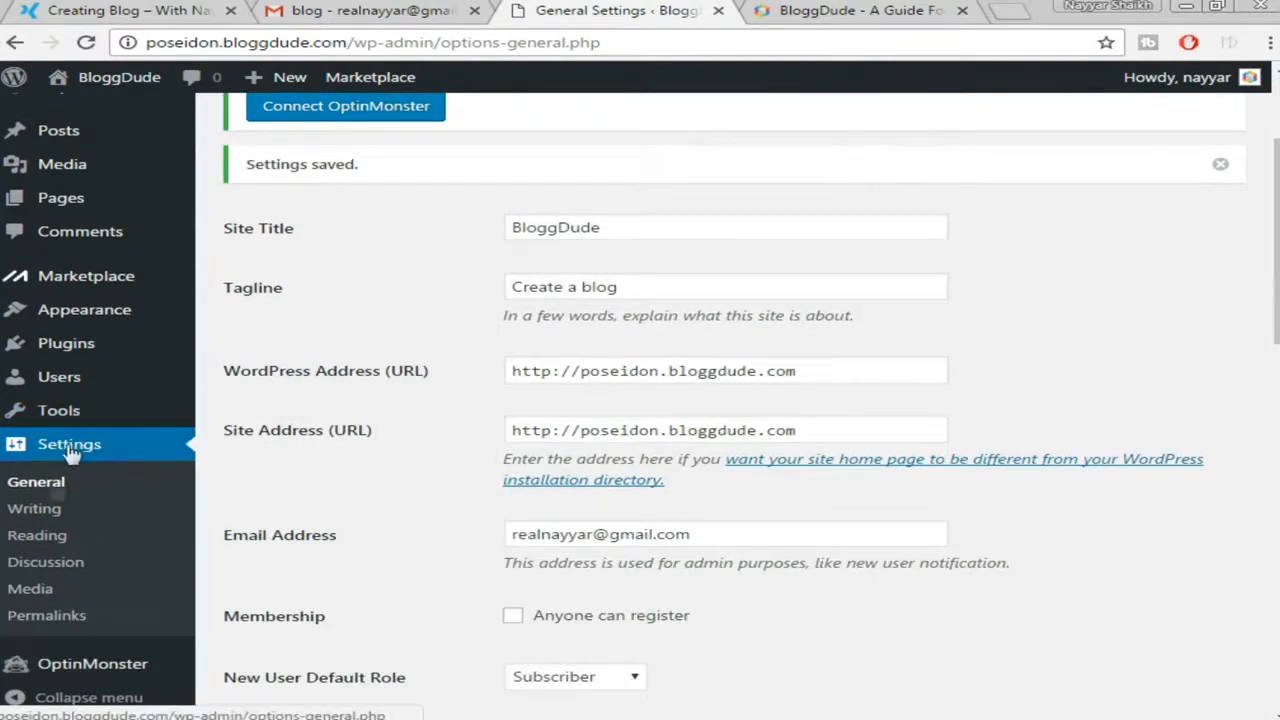
Switch permalinks to Post name, save, and review the Coming Soon notice
click(44, 618)
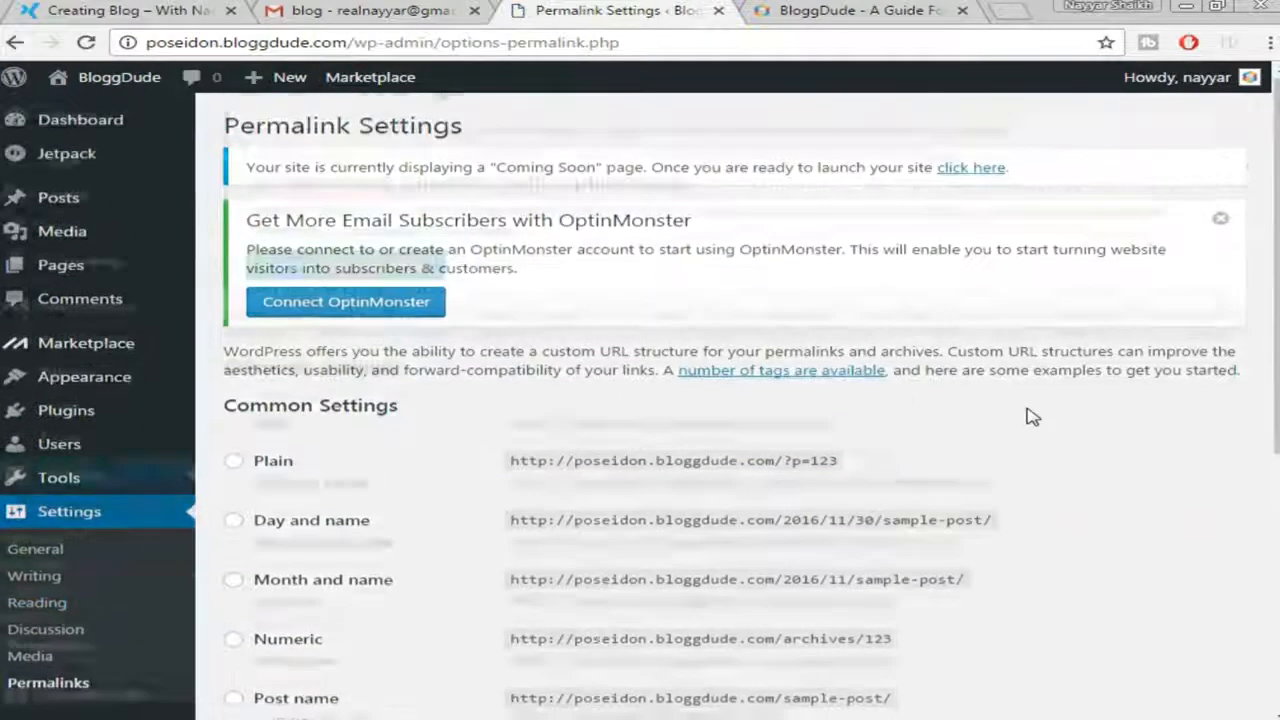
scroll(1026, 414, down, 3)
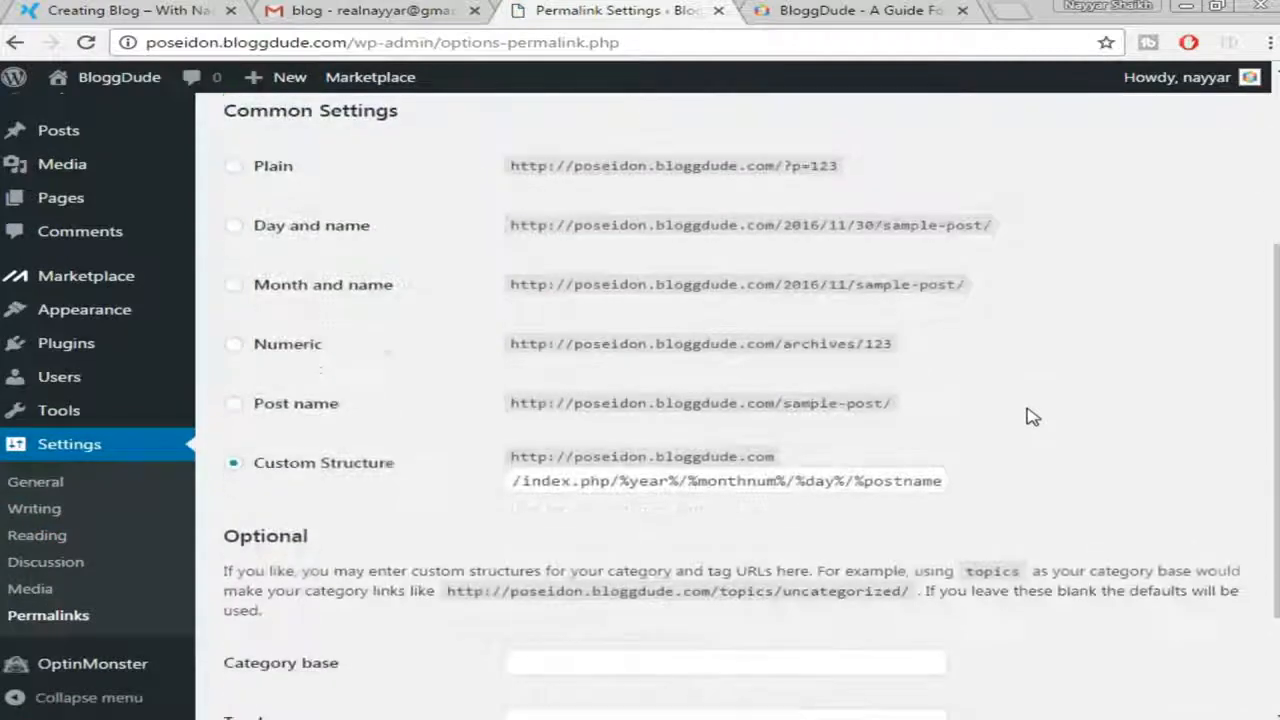
click(274, 410)
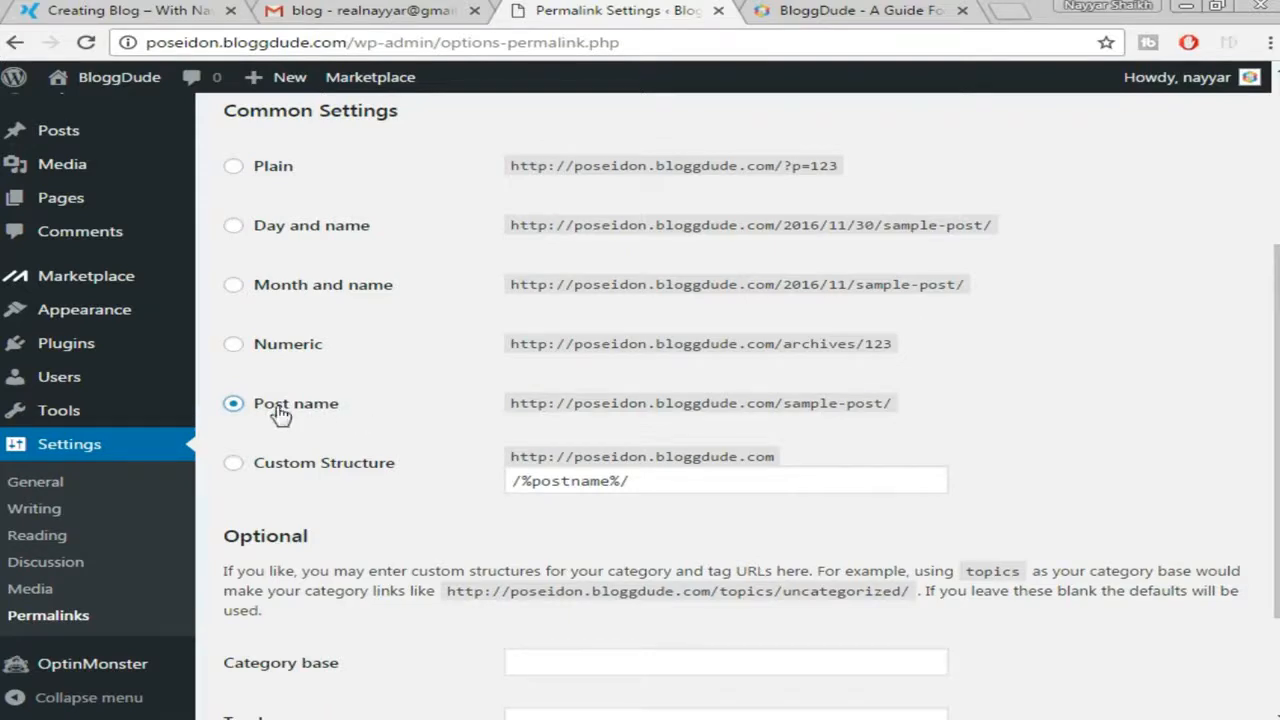
scroll(848, 371, down, 3)
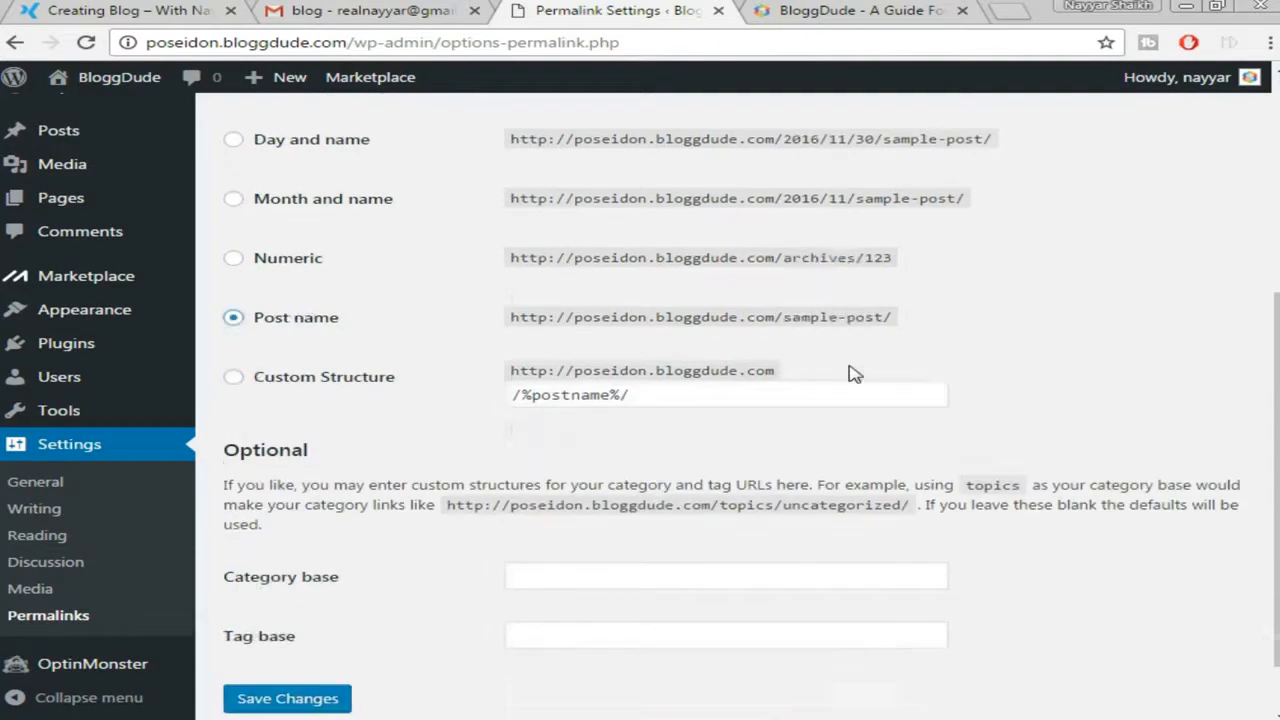
click(265, 625)
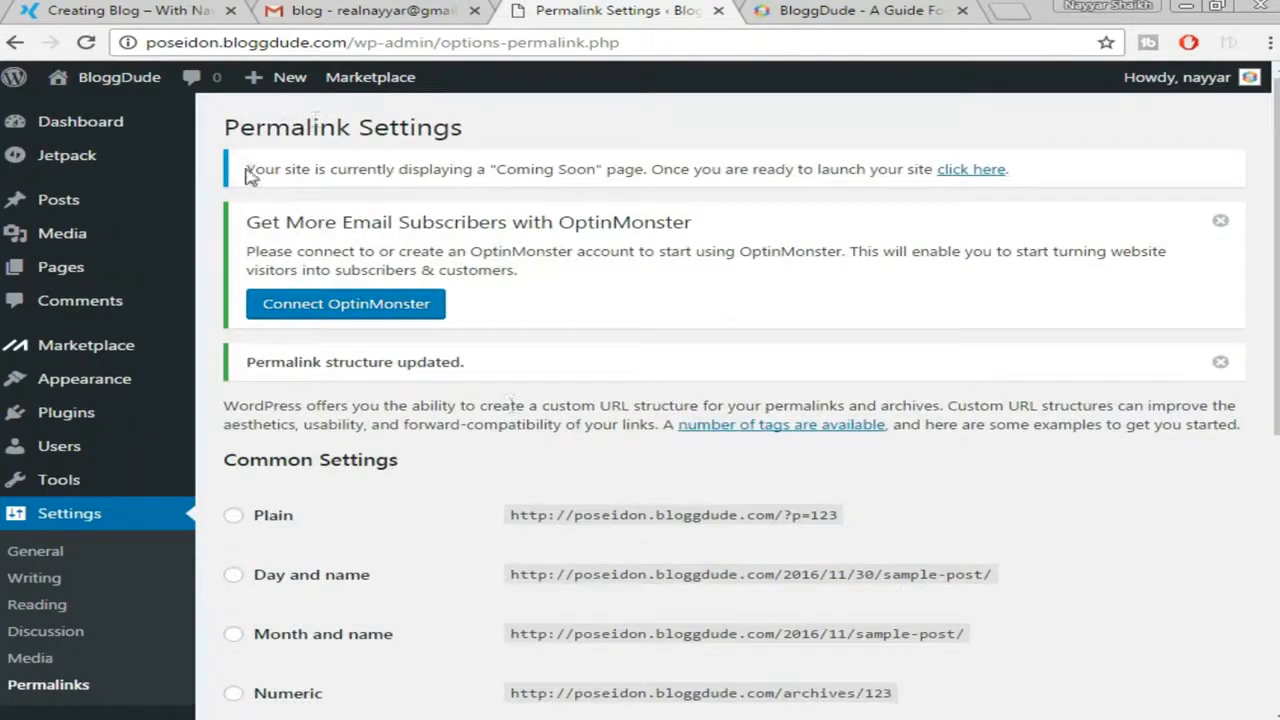
drag(246, 170, 1037, 174)
click(1000, 197)
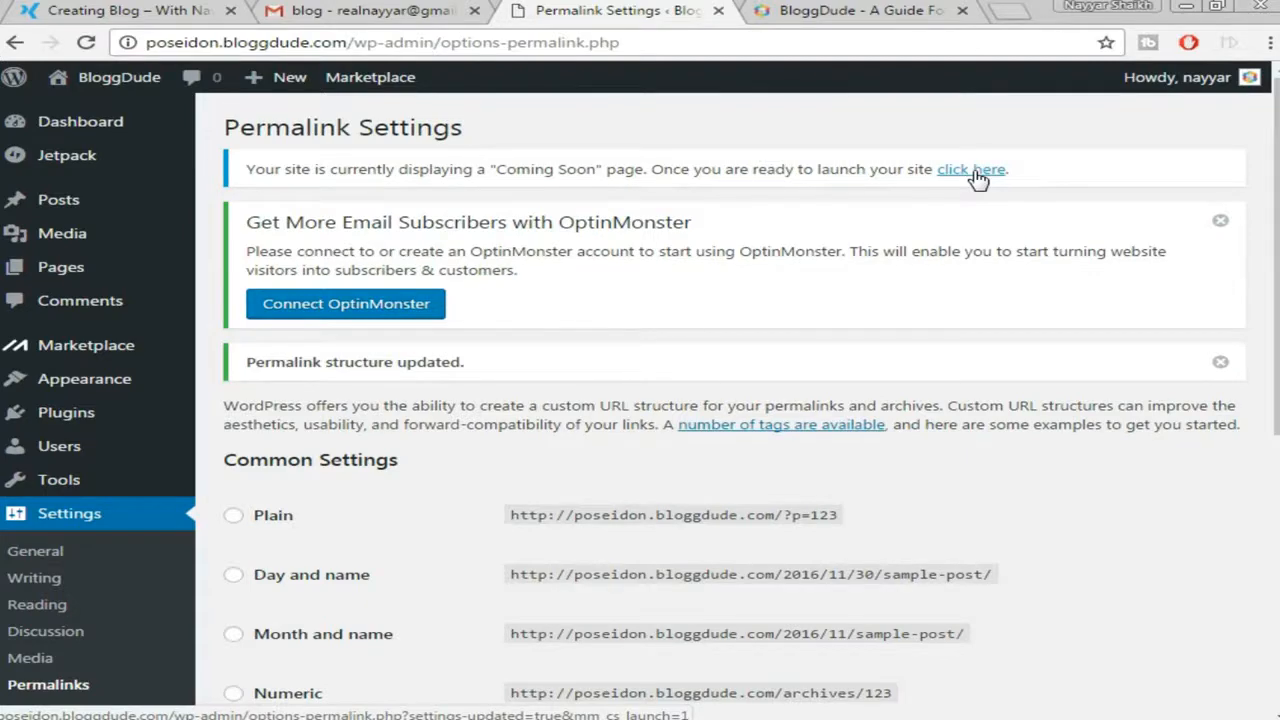
Launch the site out of Coming Soon mode and open Visit Site in a new tab
click(972, 172)
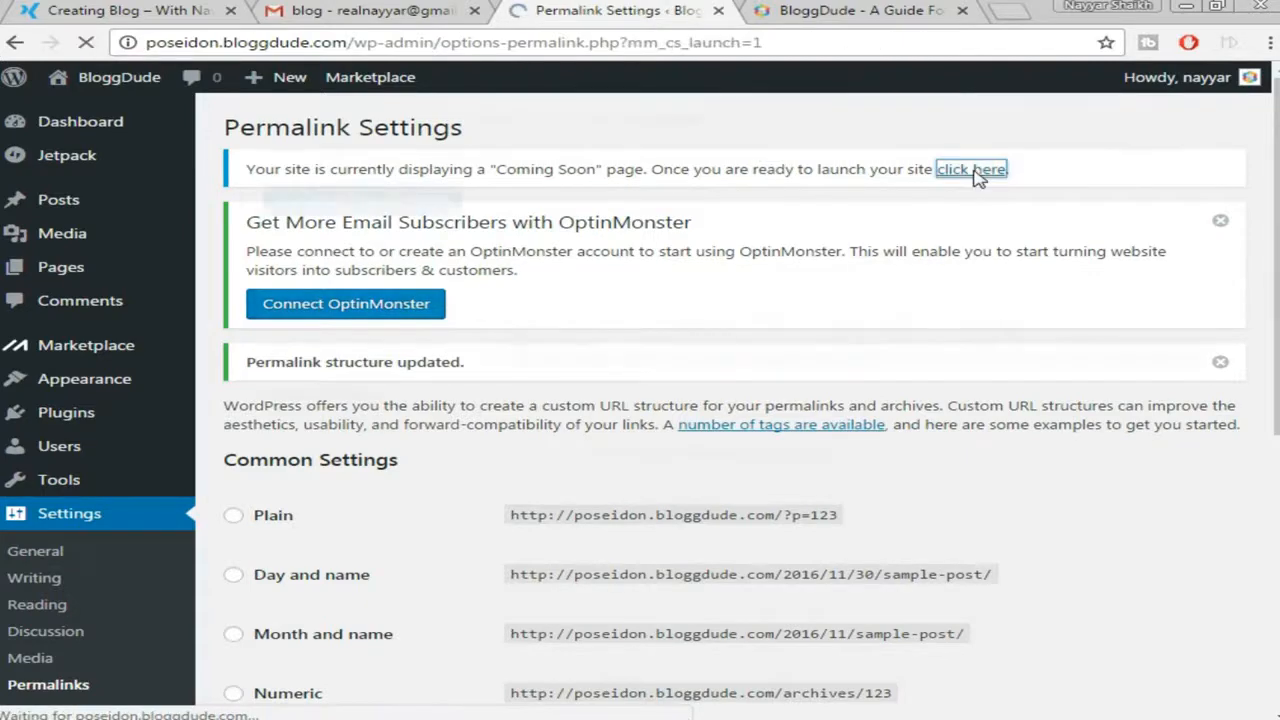
click(962, 10)
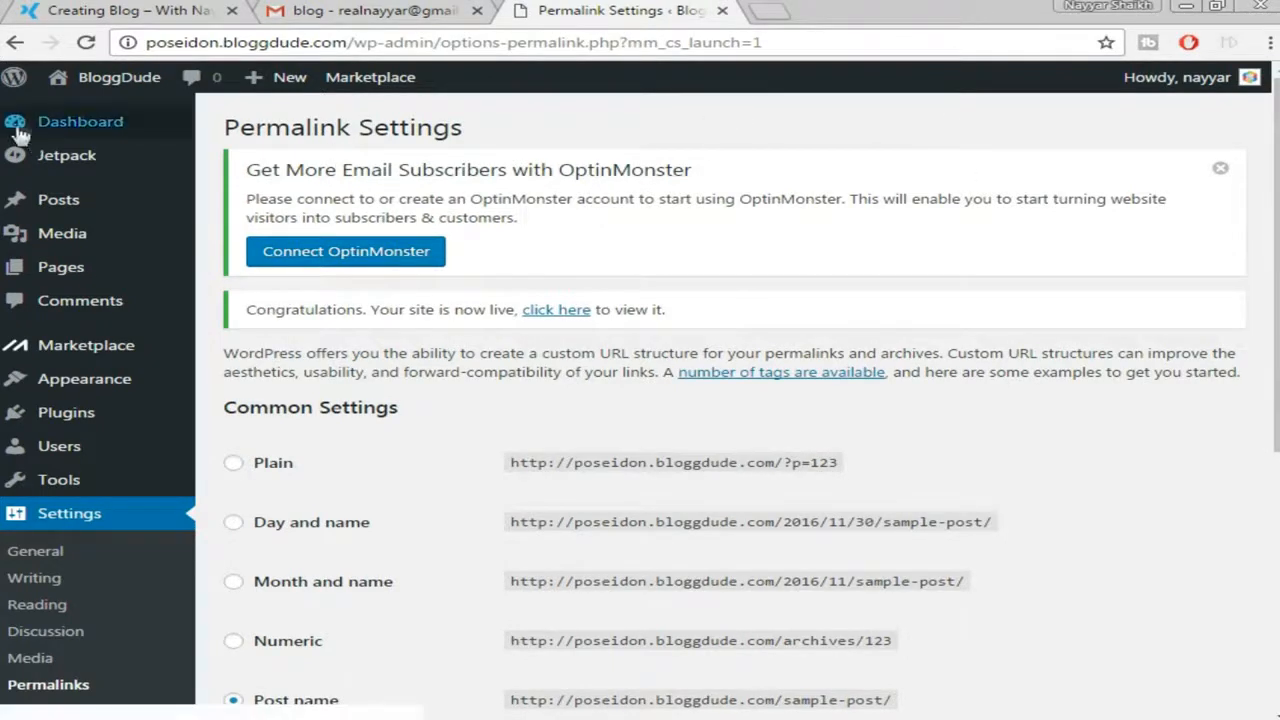
mouse_move(104, 95)
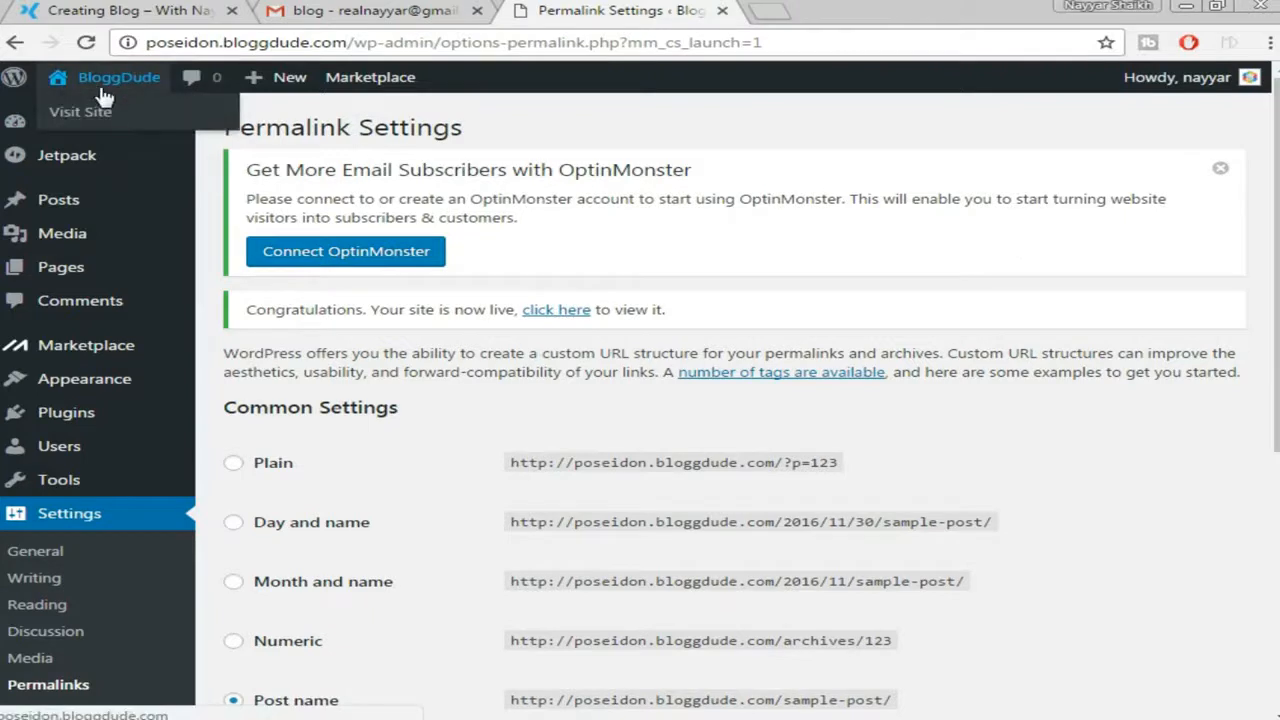
right_click(100, 106)
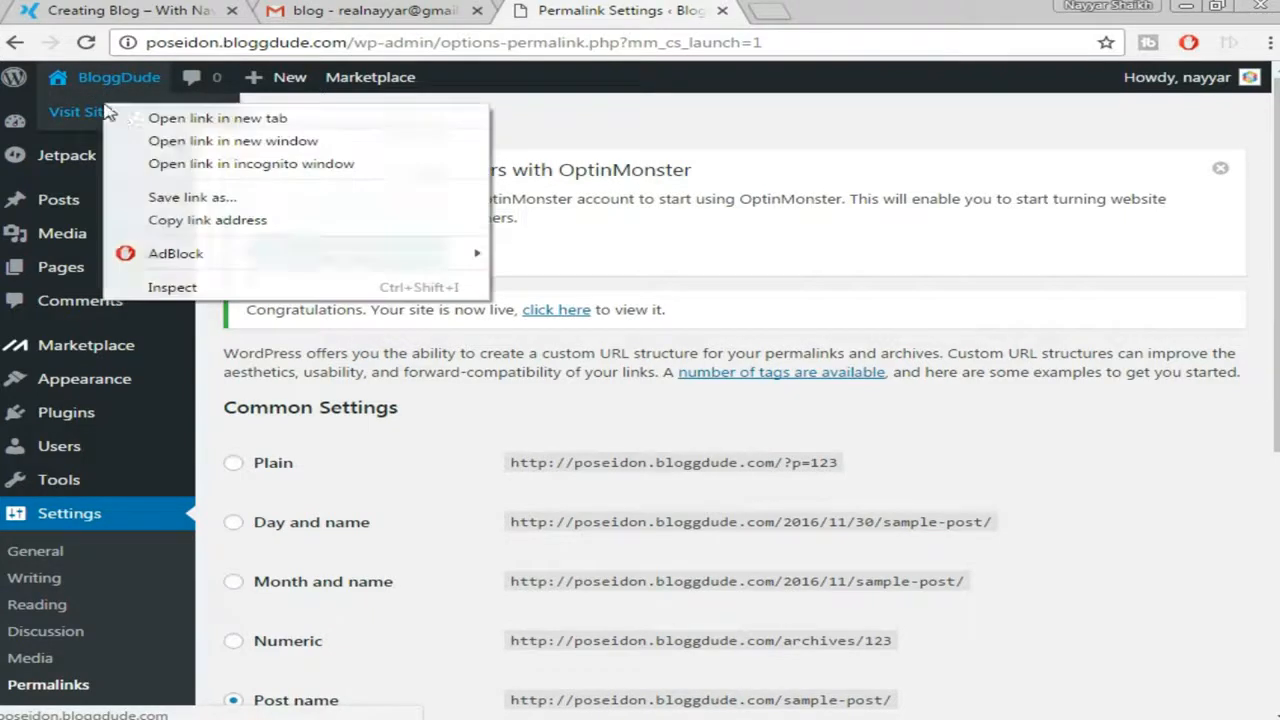
click(122, 119)
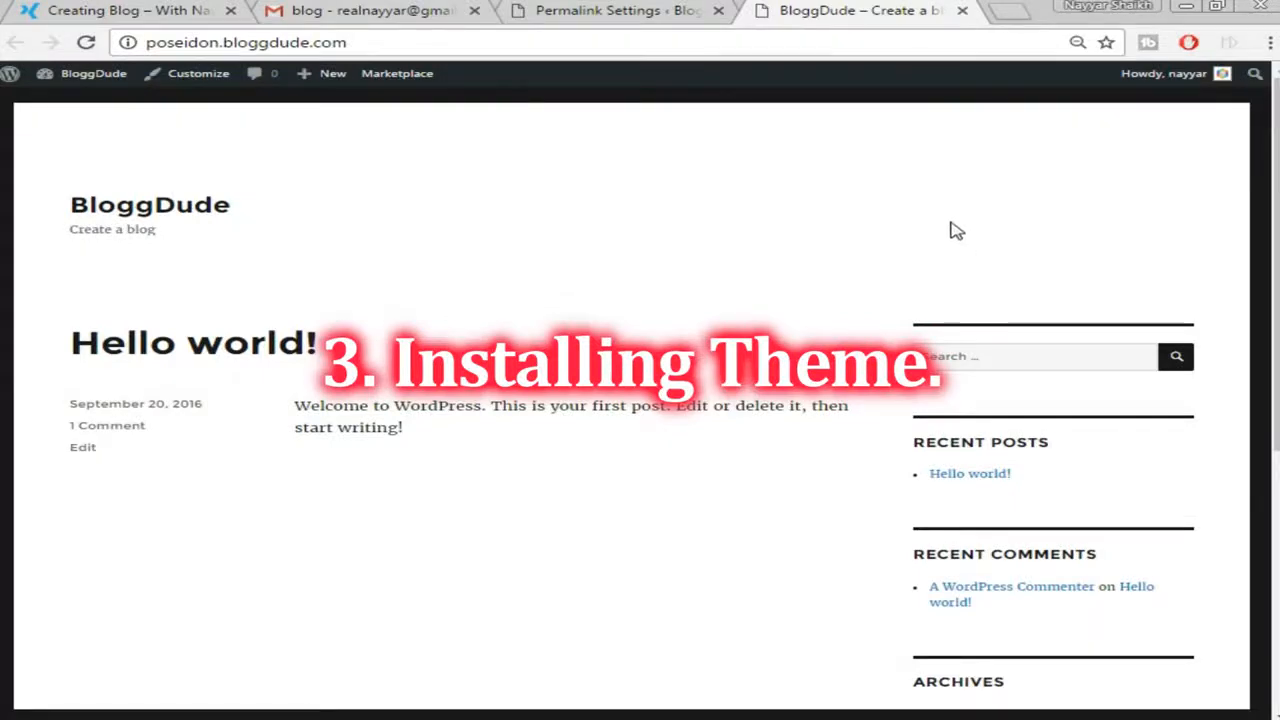
Compare the live site with the demo blog, then return to Permalink Settings
click(135, 8)
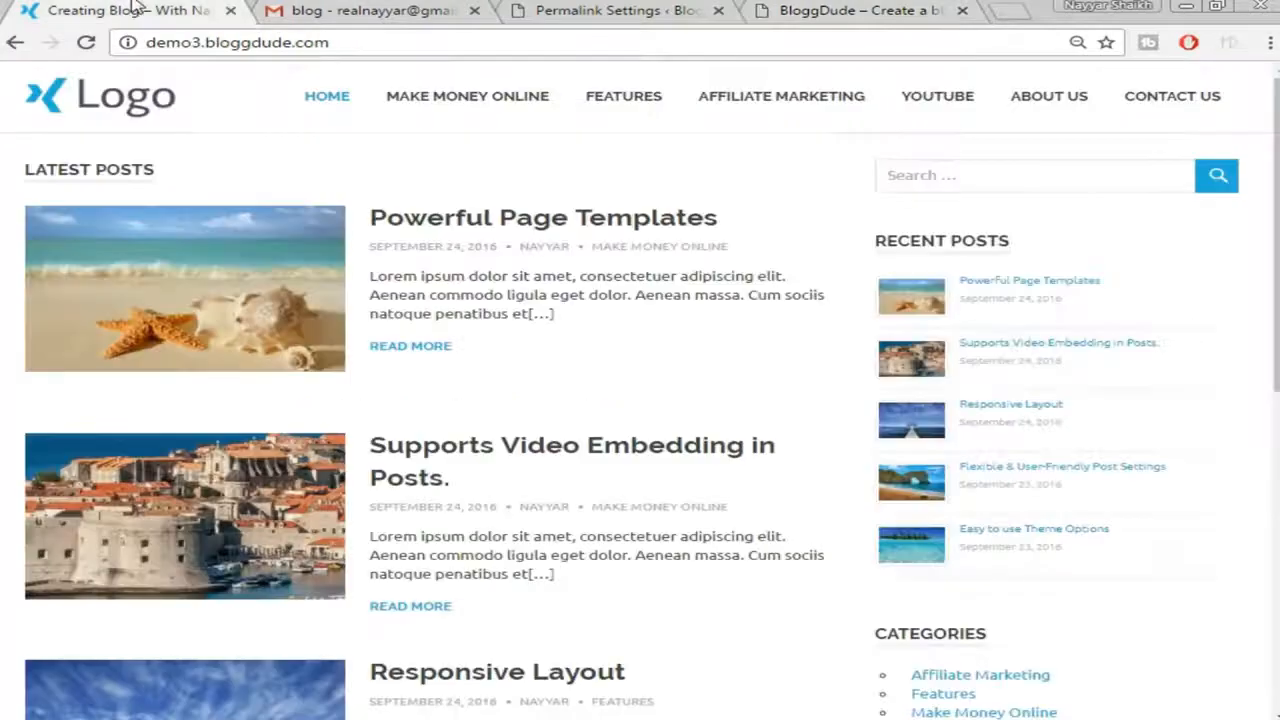
click(850, 9)
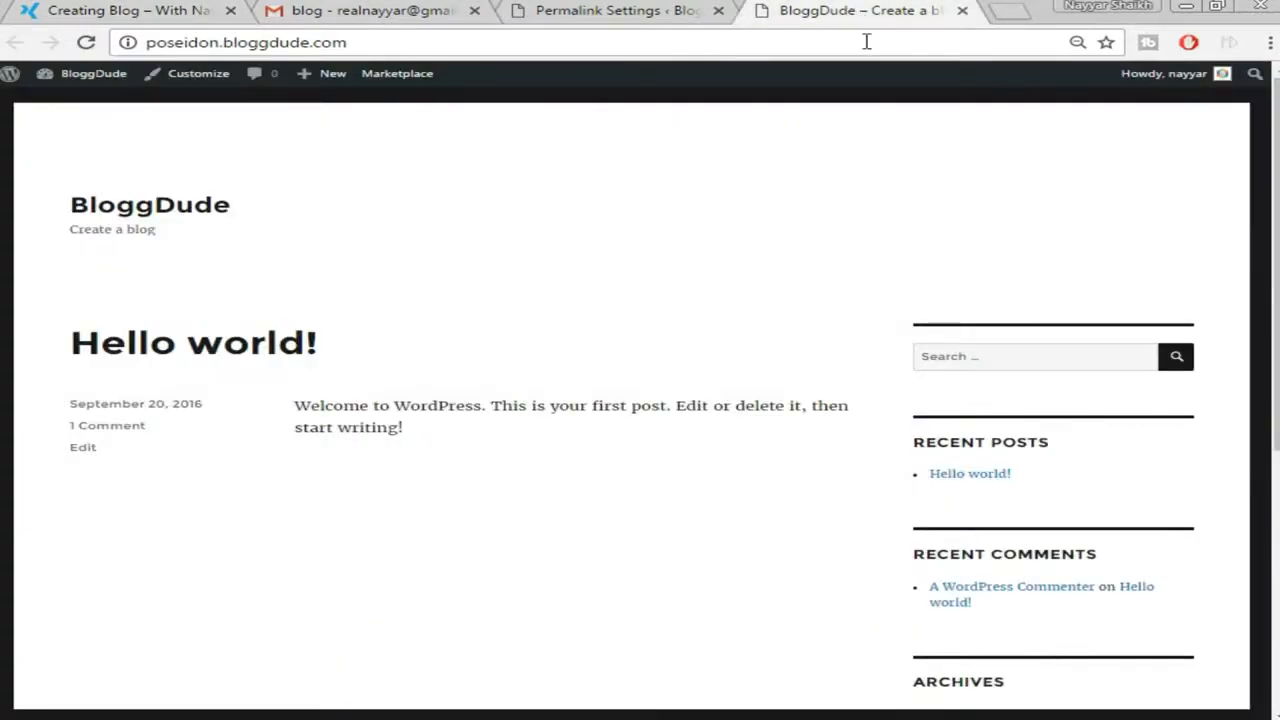
click(610, 10)
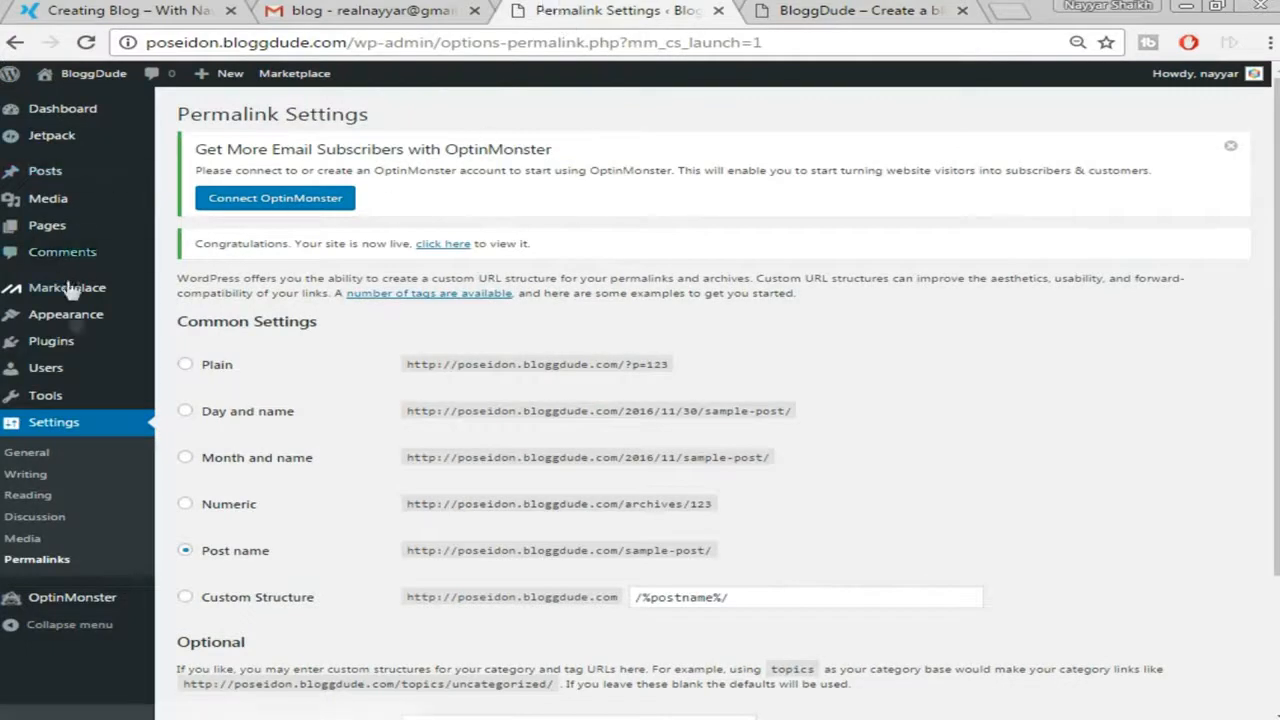
Search the WordPress.org theme directory for 'poseidon', then install and activate the Poseidon theme
mouse_move(68, 316)
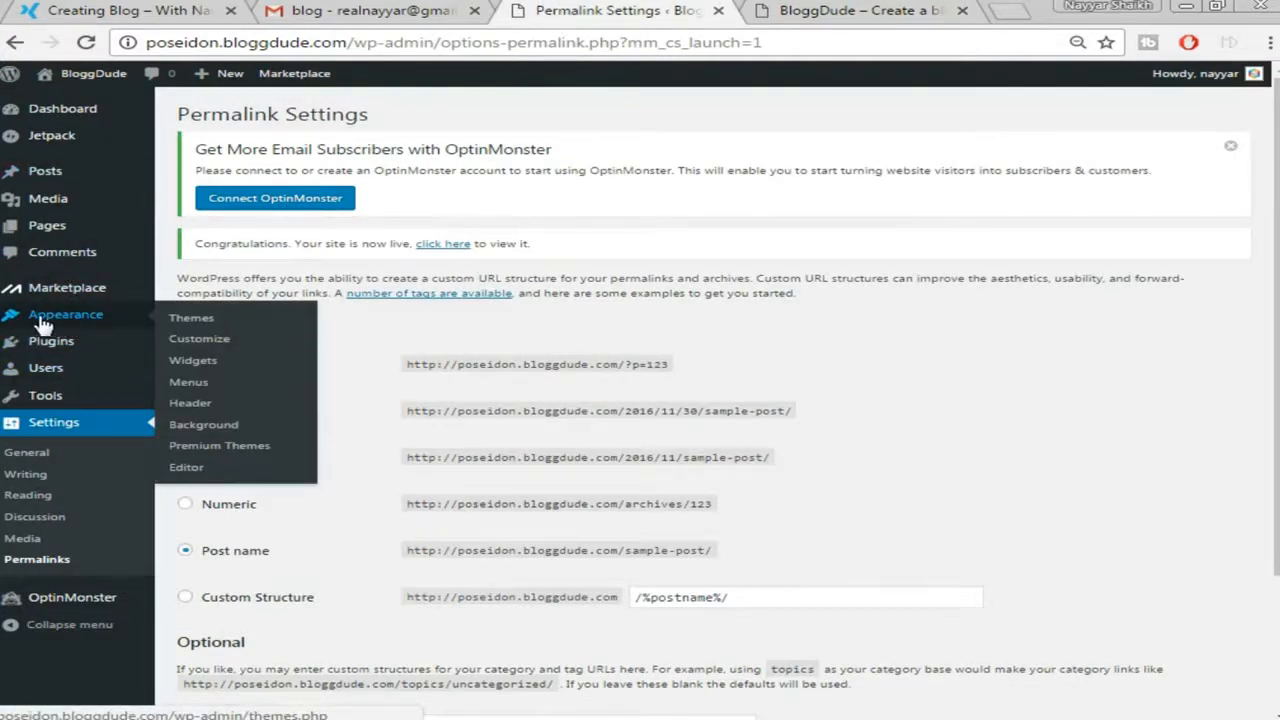
click(192, 322)
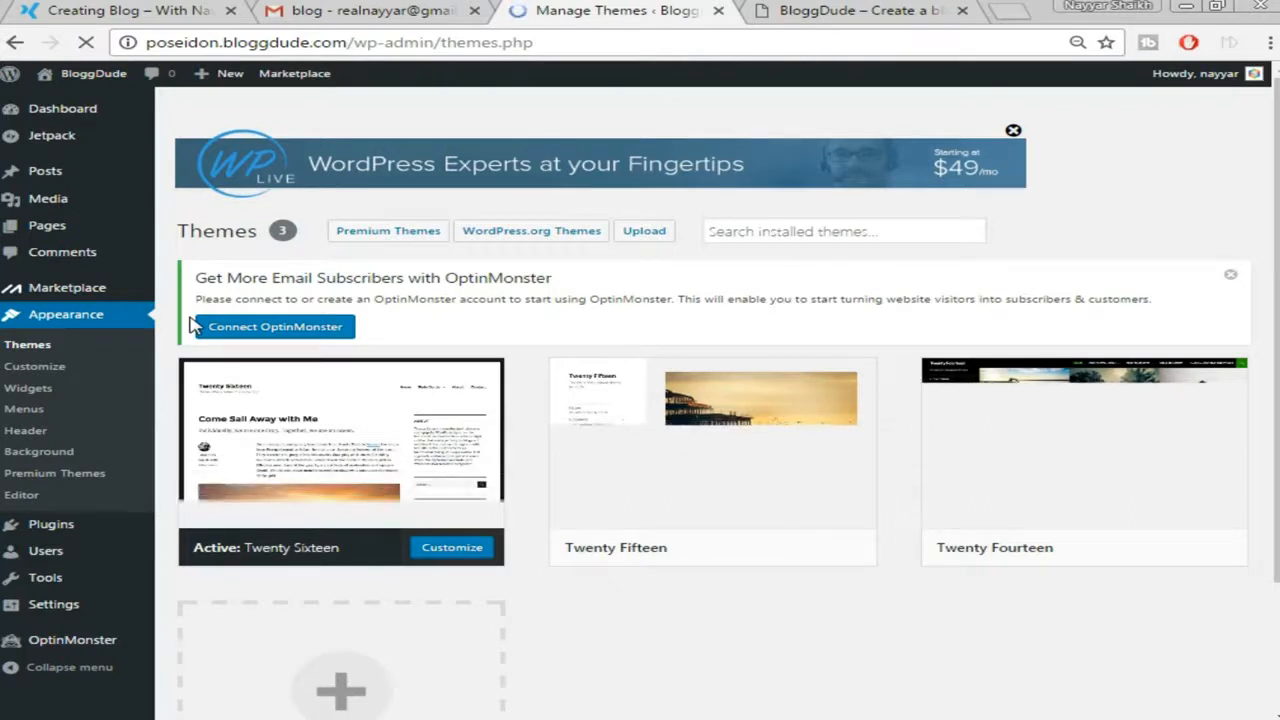
click(522, 240)
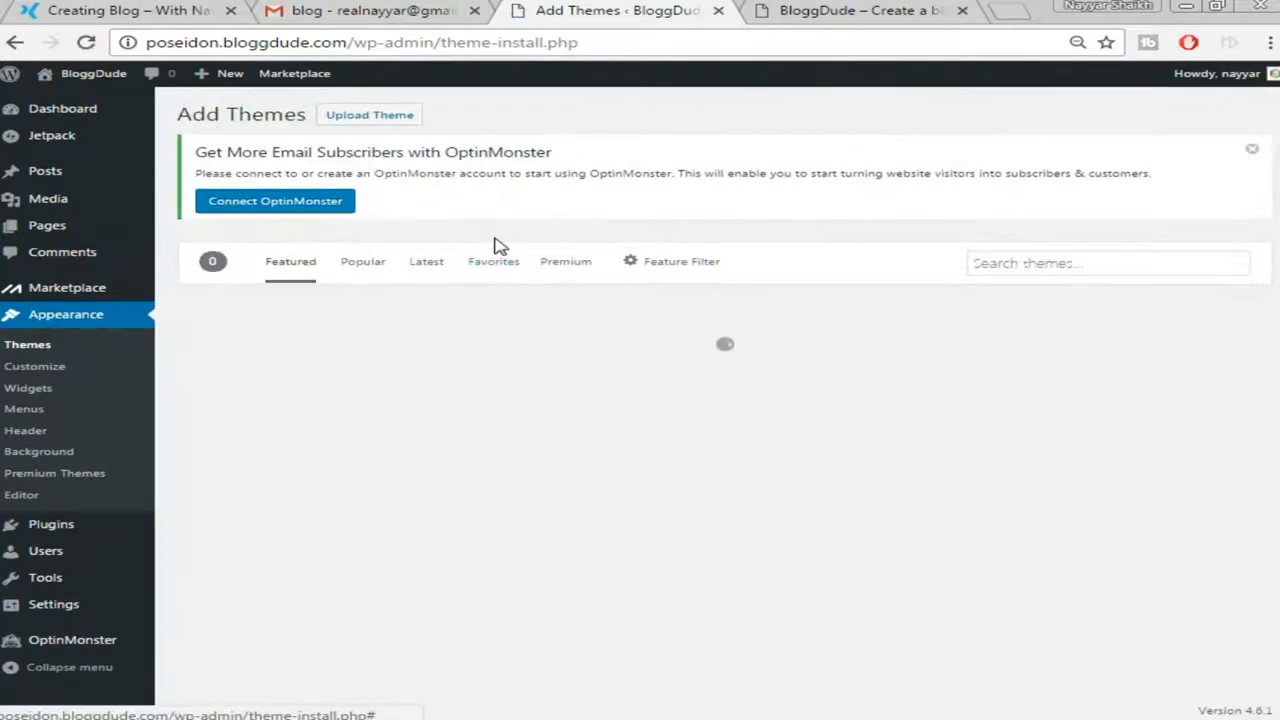
click(1100, 263)
text(poseidon)
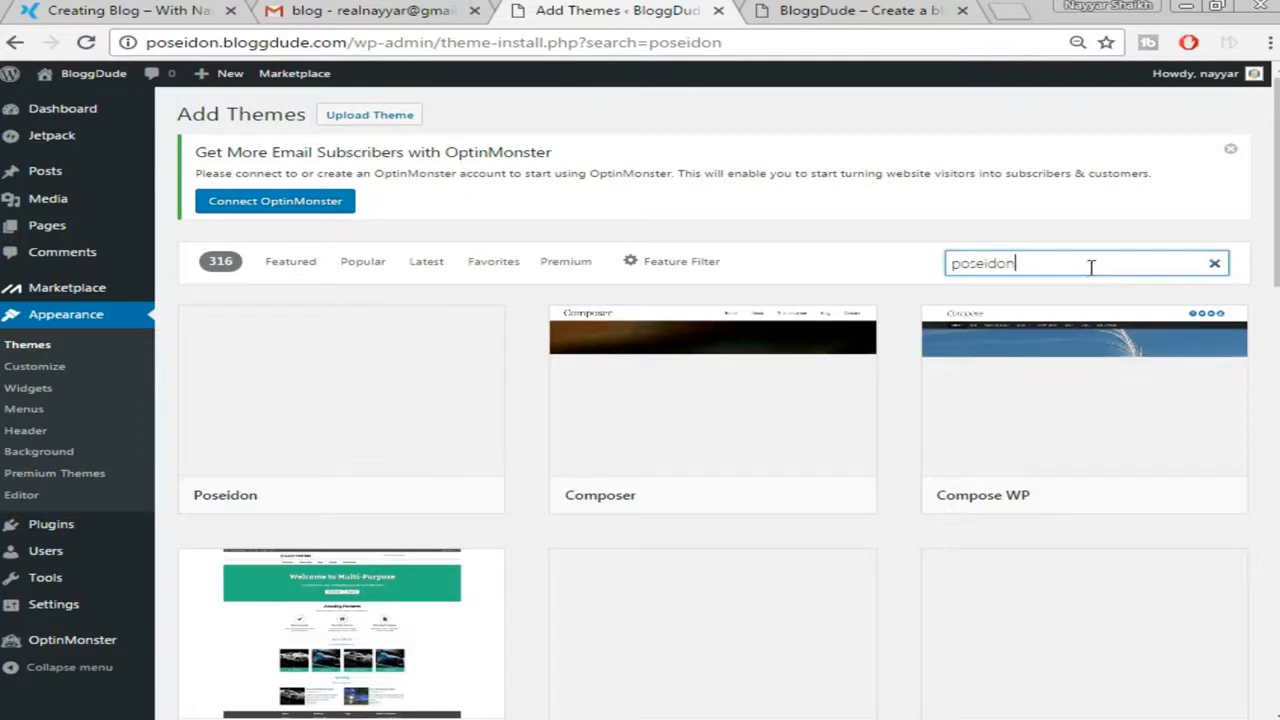
mouse_move(345, 400)
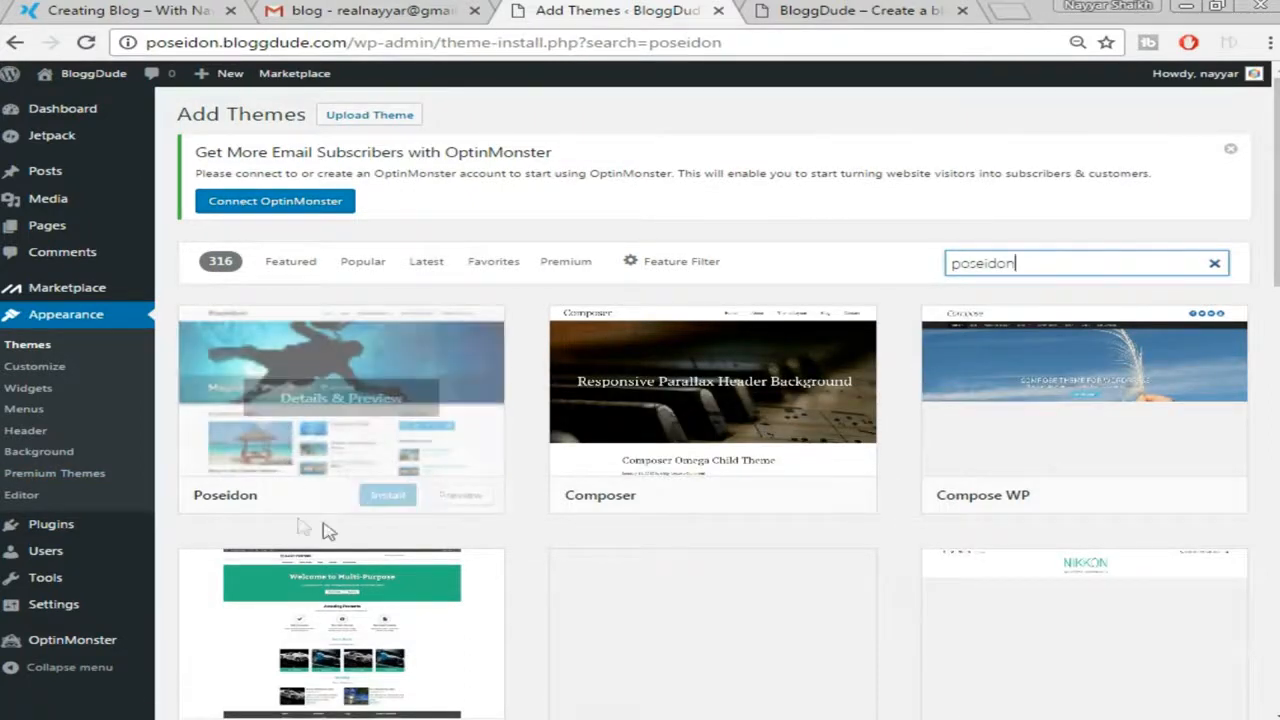
click(389, 497)
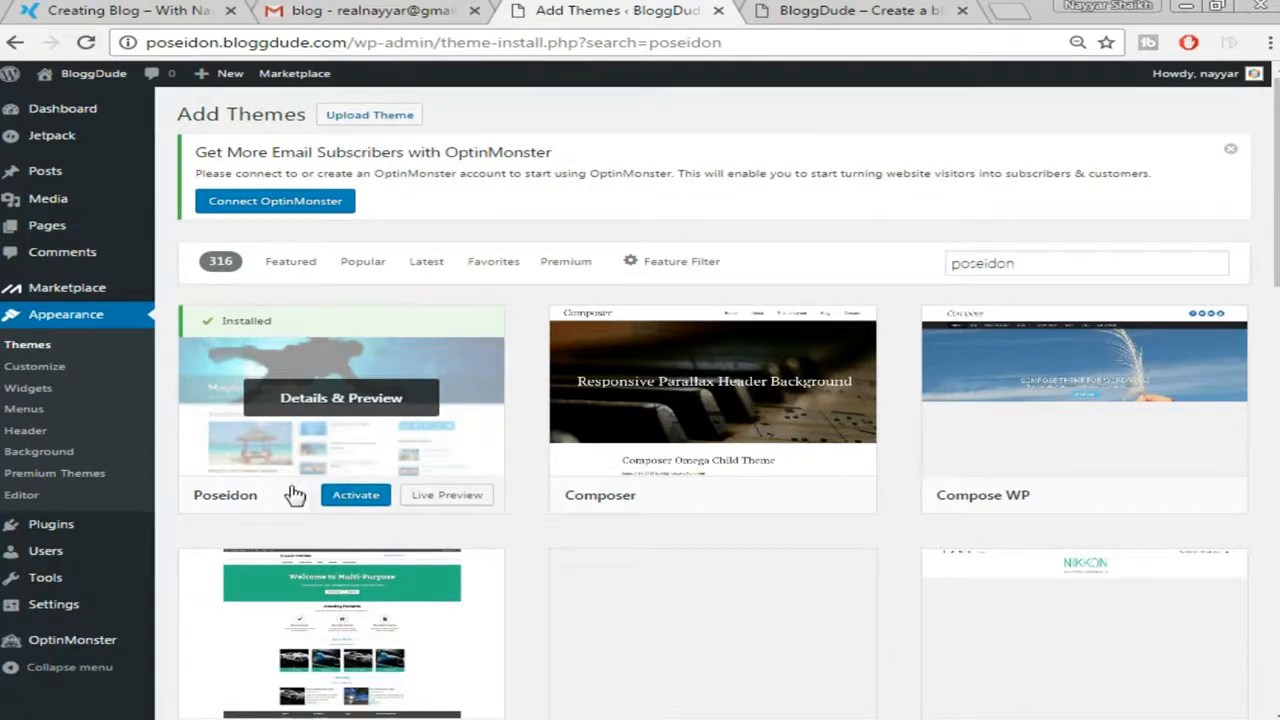
click(356, 496)
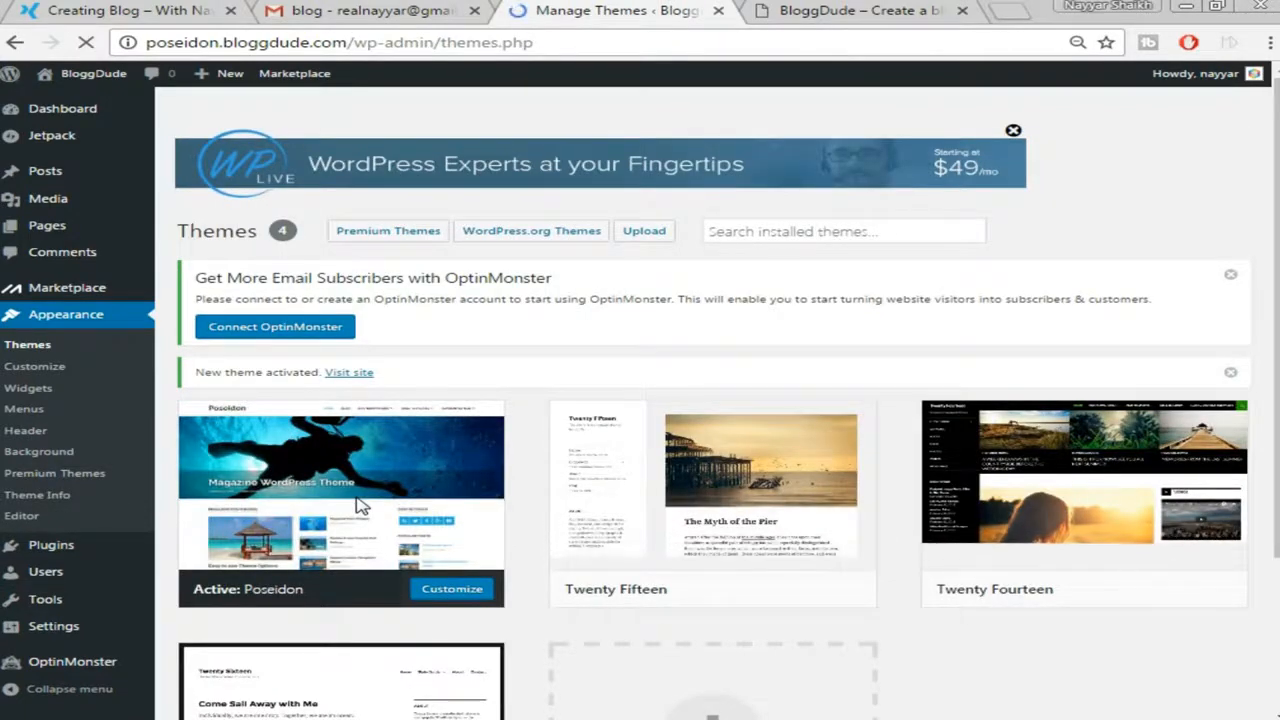
Reload the live BloggDude site in Poseidon, compare it with the demo site, then return to Themes
click(850, 10)
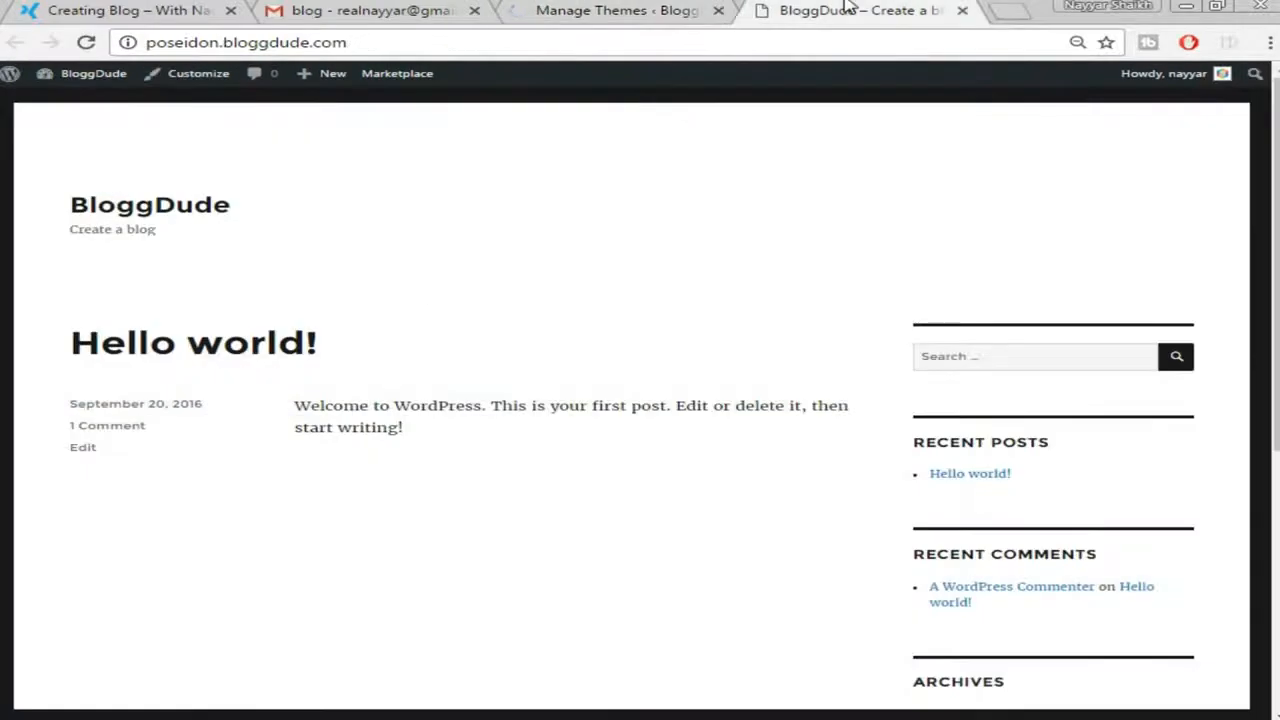
click(855, 42)
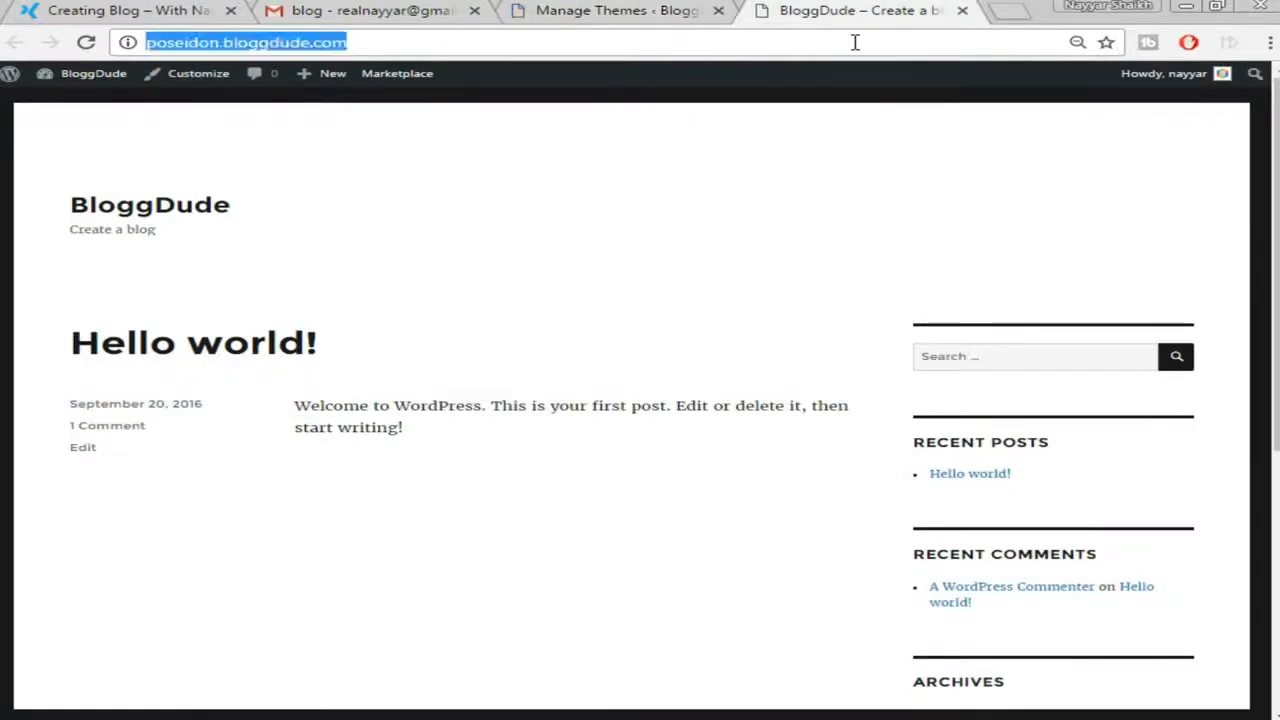
key(Return)
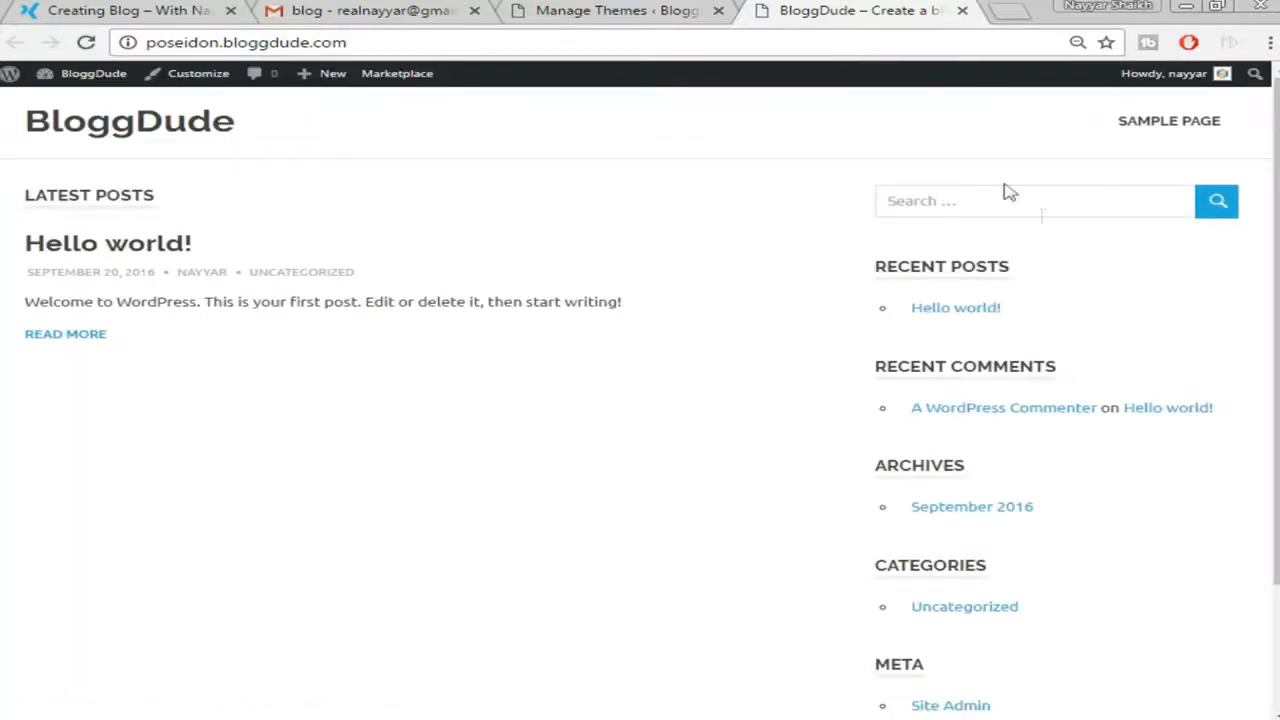
scroll(1131, 289, down, 1)
scroll(1134, 291, up, 1)
click(95, 10)
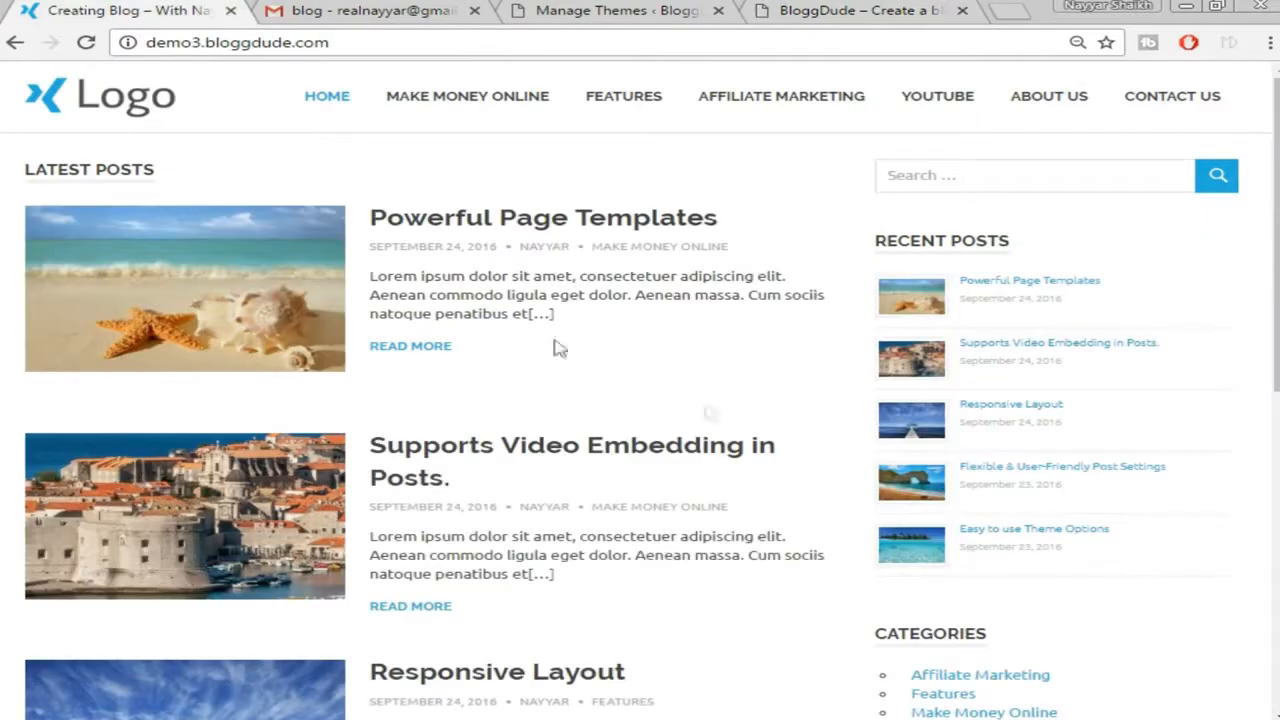
click(851, 10)
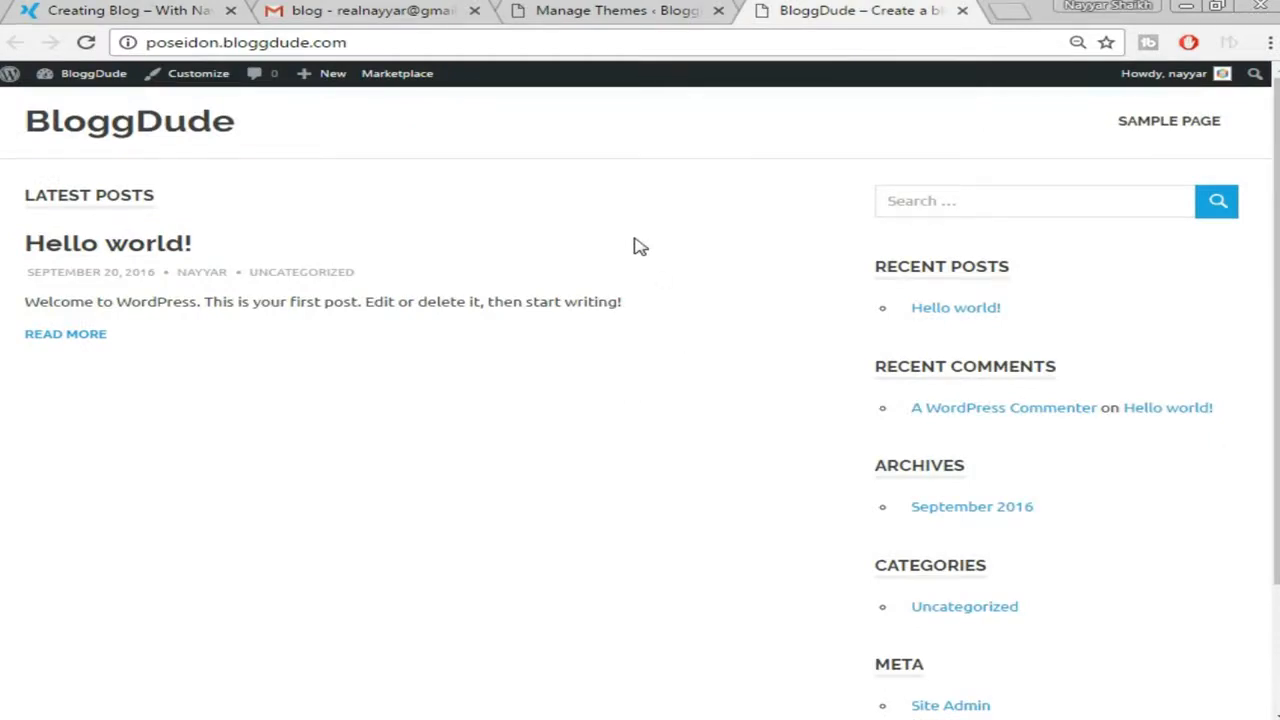
click(615, 10)
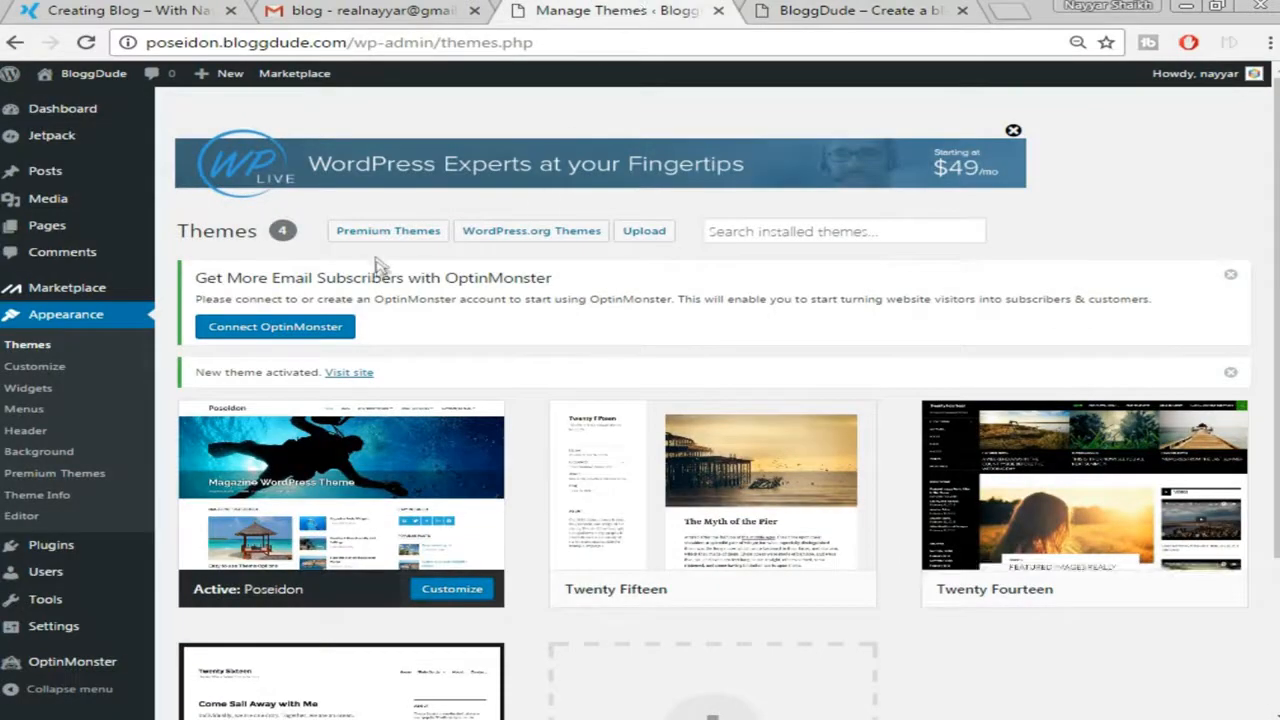
Scroll the Themes page and bring up the Plugins flyout in the admin sidebar
scroll(529, 290, down, 1)
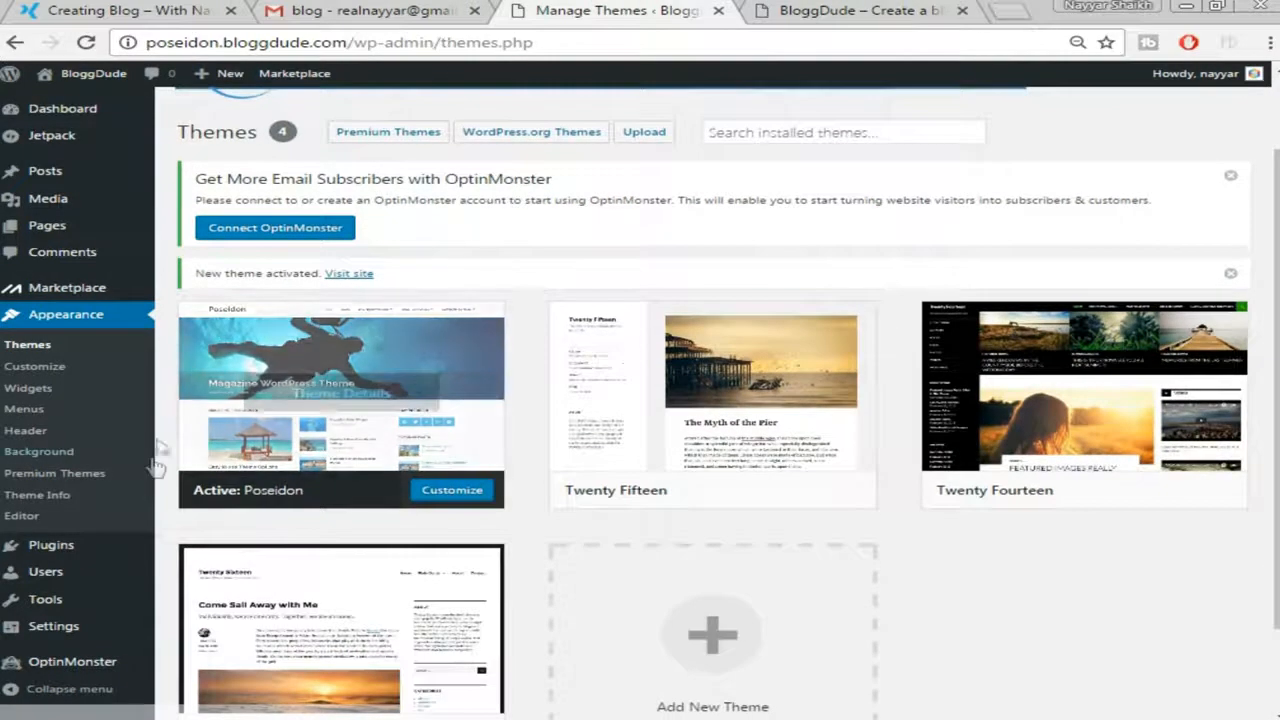
mouse_move(75, 543)
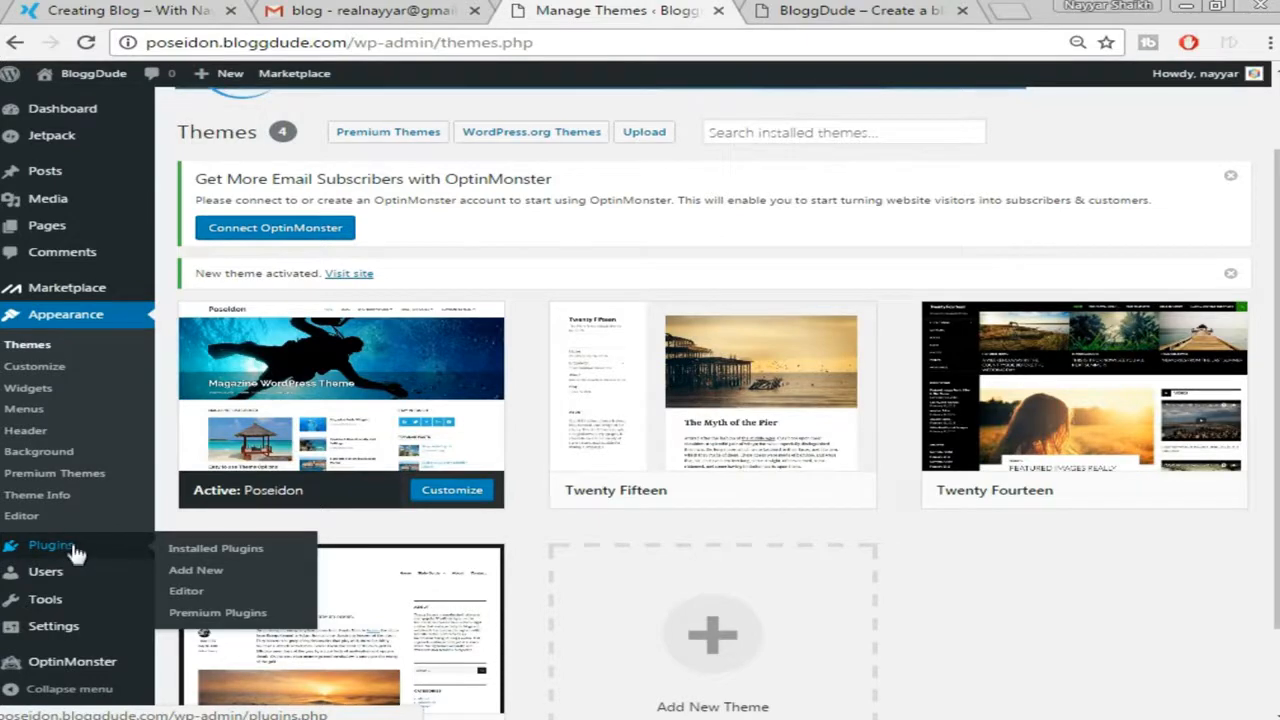
Go to Add Plugins and copy 'Social Icons by ThemeGrill' from the Word notes
click(216, 576)
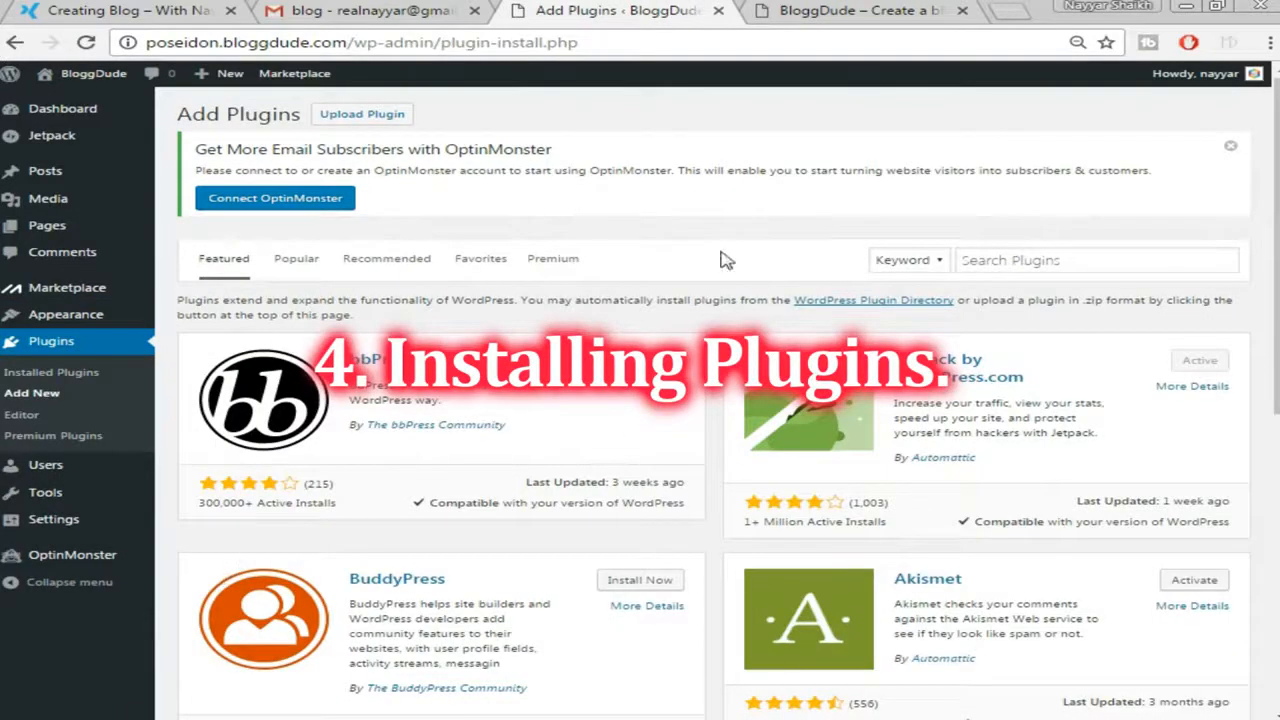
mouse_move(563, 718)
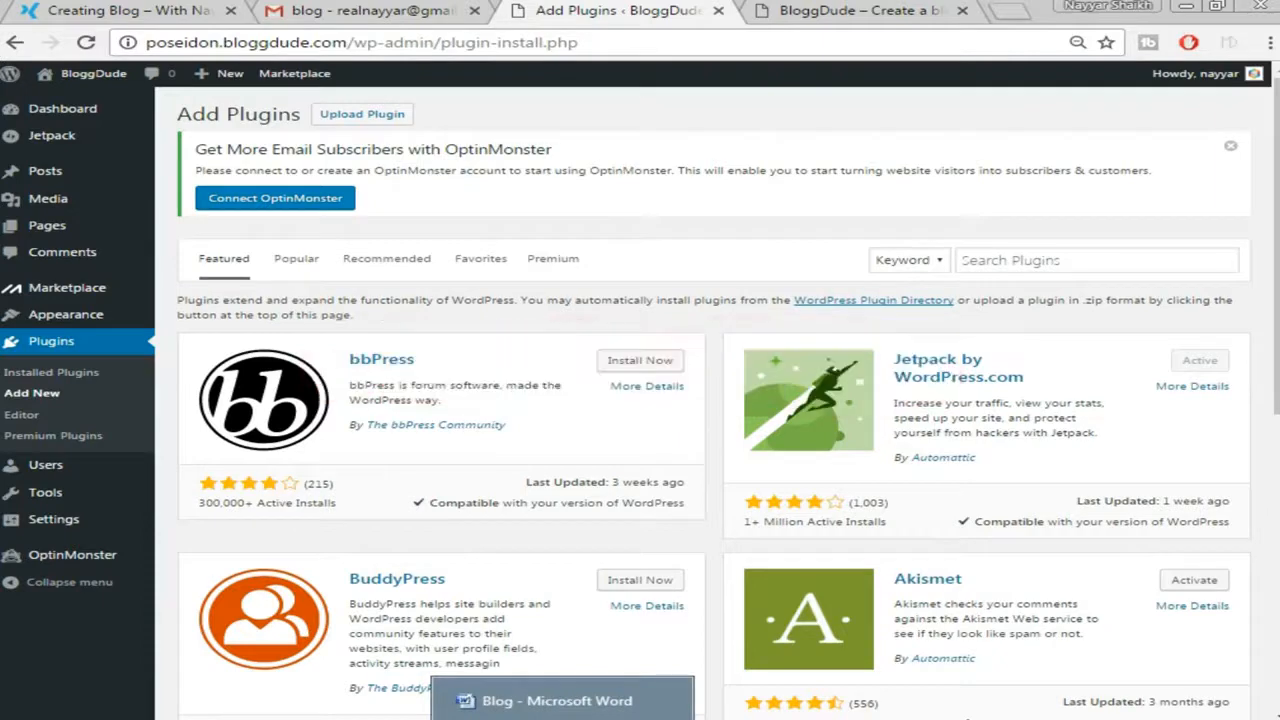
click(562, 710)
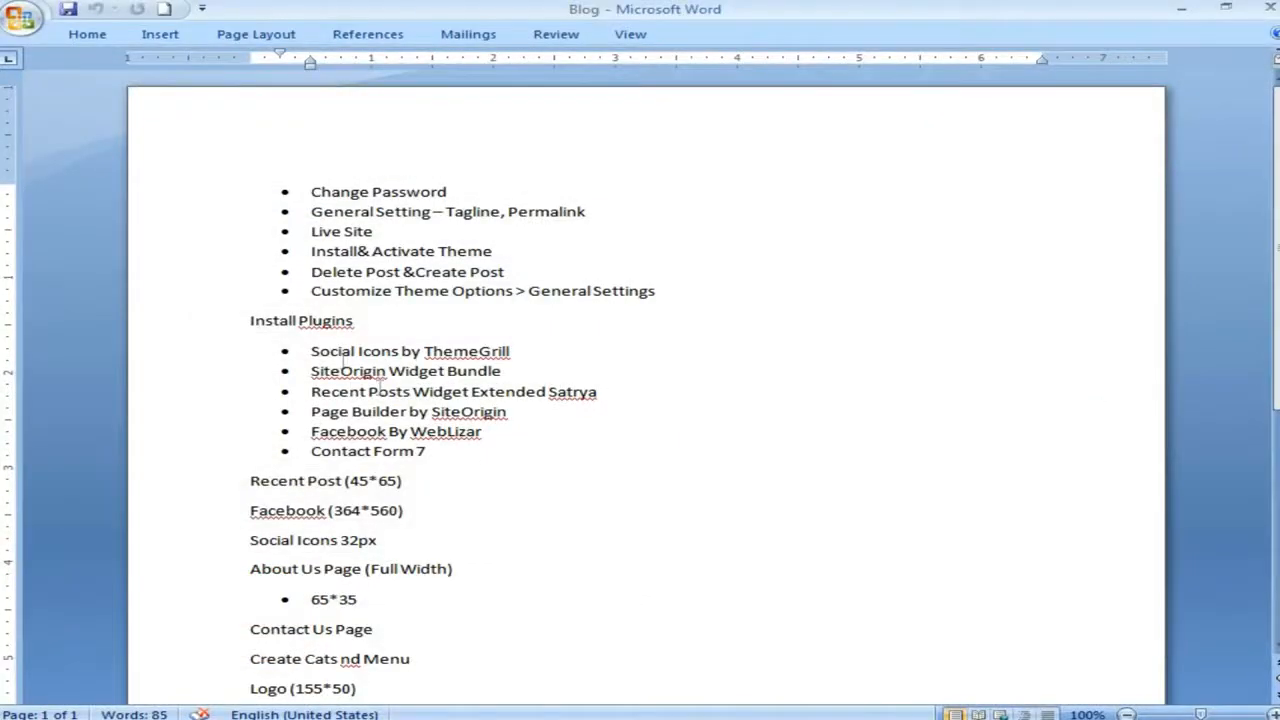
drag(311, 351, 508, 350)
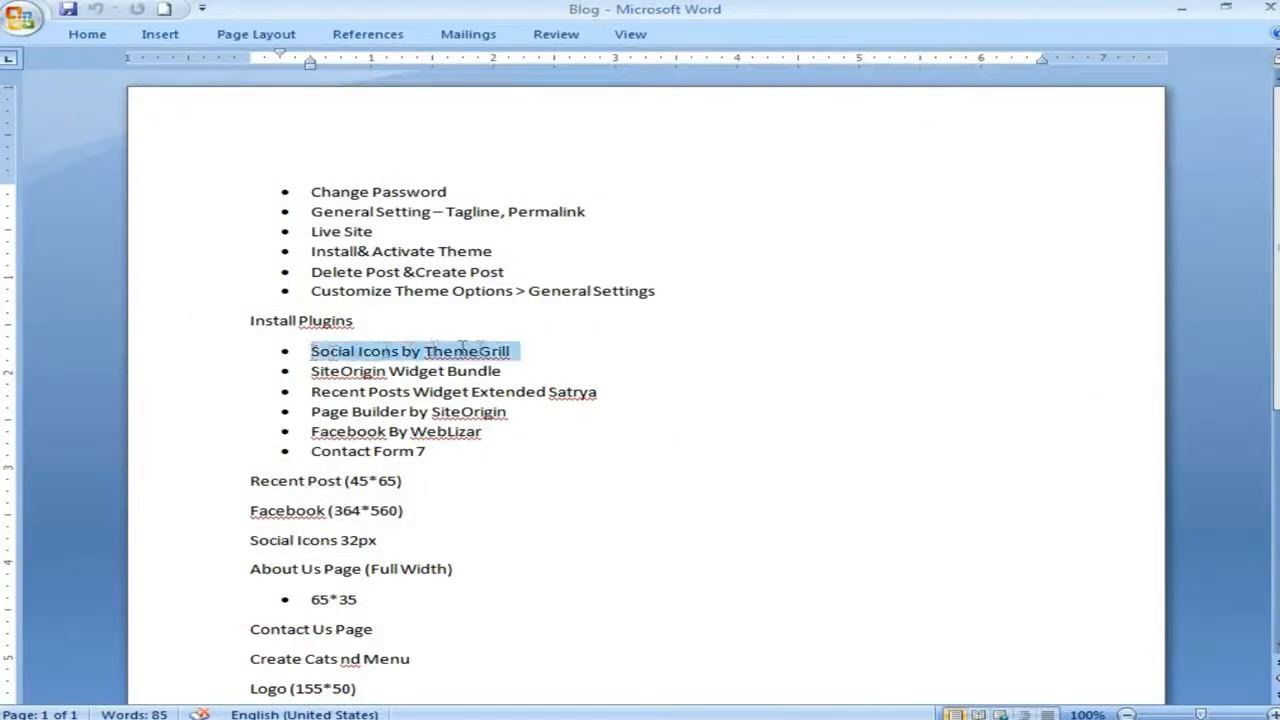
right_click(506, 349)
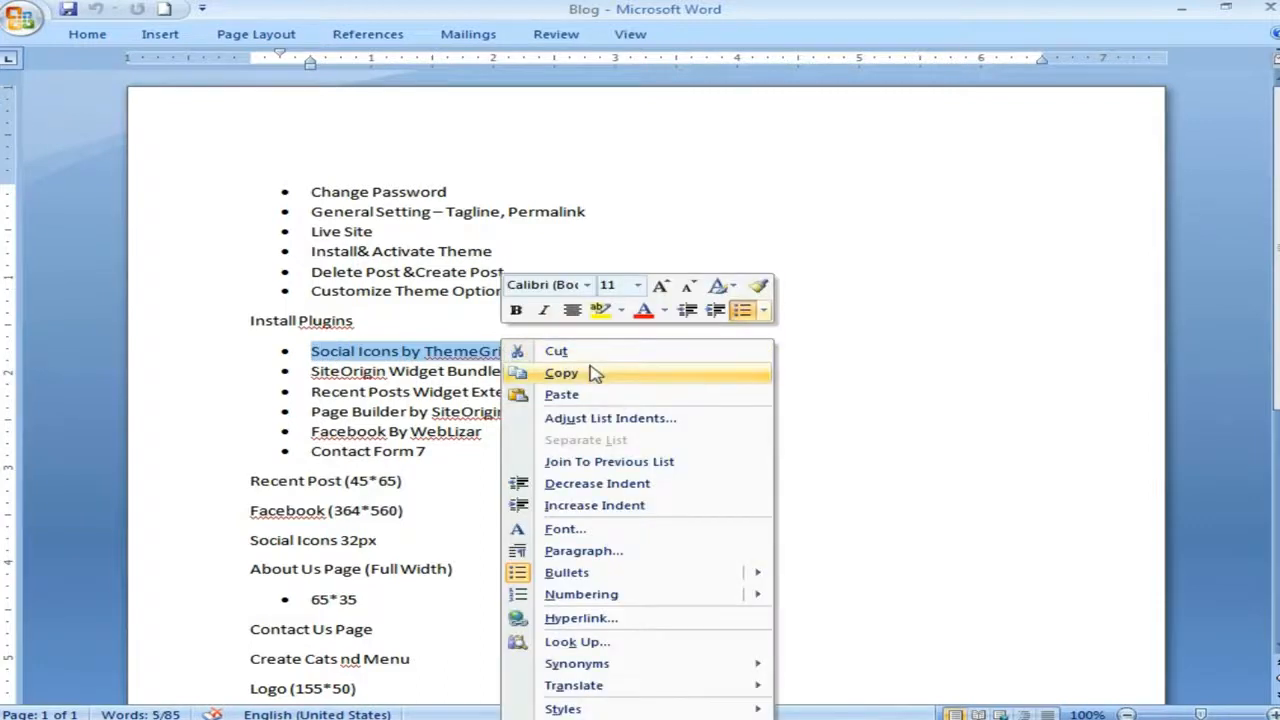
click(557, 373)
Paste the name into Search Plugins, then install and activate the Social Icons plugin
key(alt+Tab)
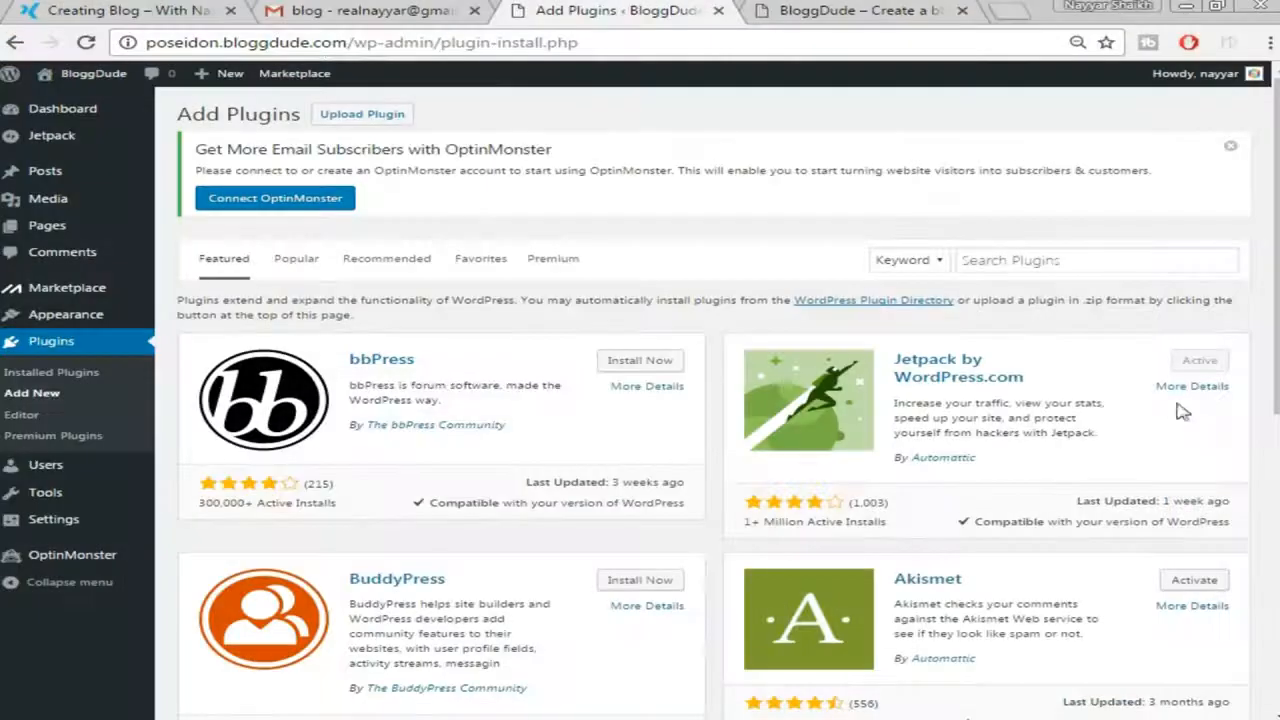
click(1027, 260)
right_click(1026, 262)
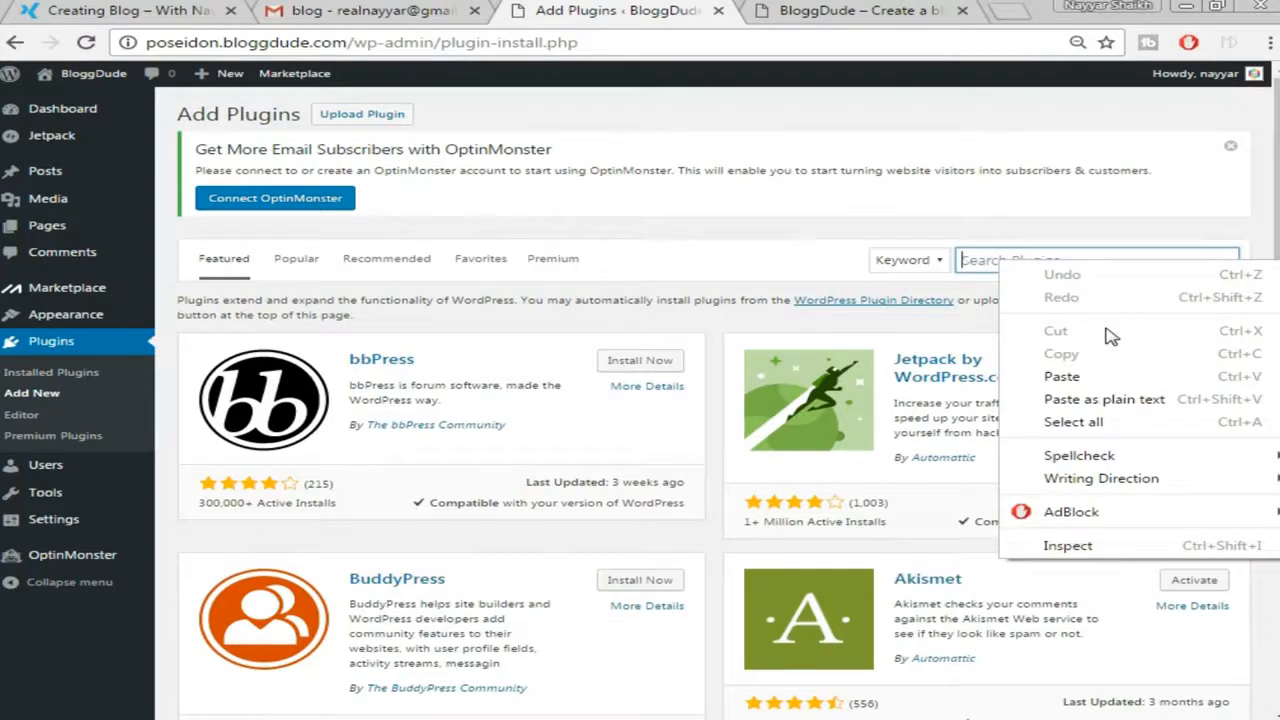
click(1100, 377)
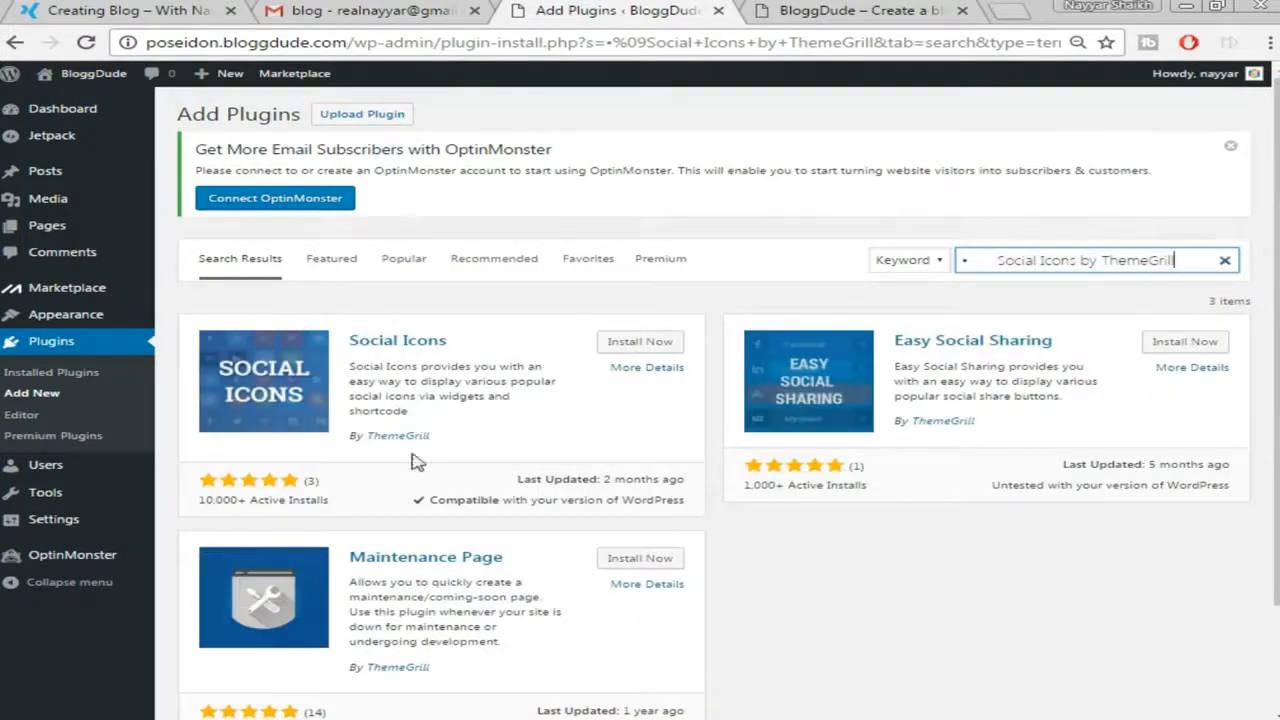
click(652, 350)
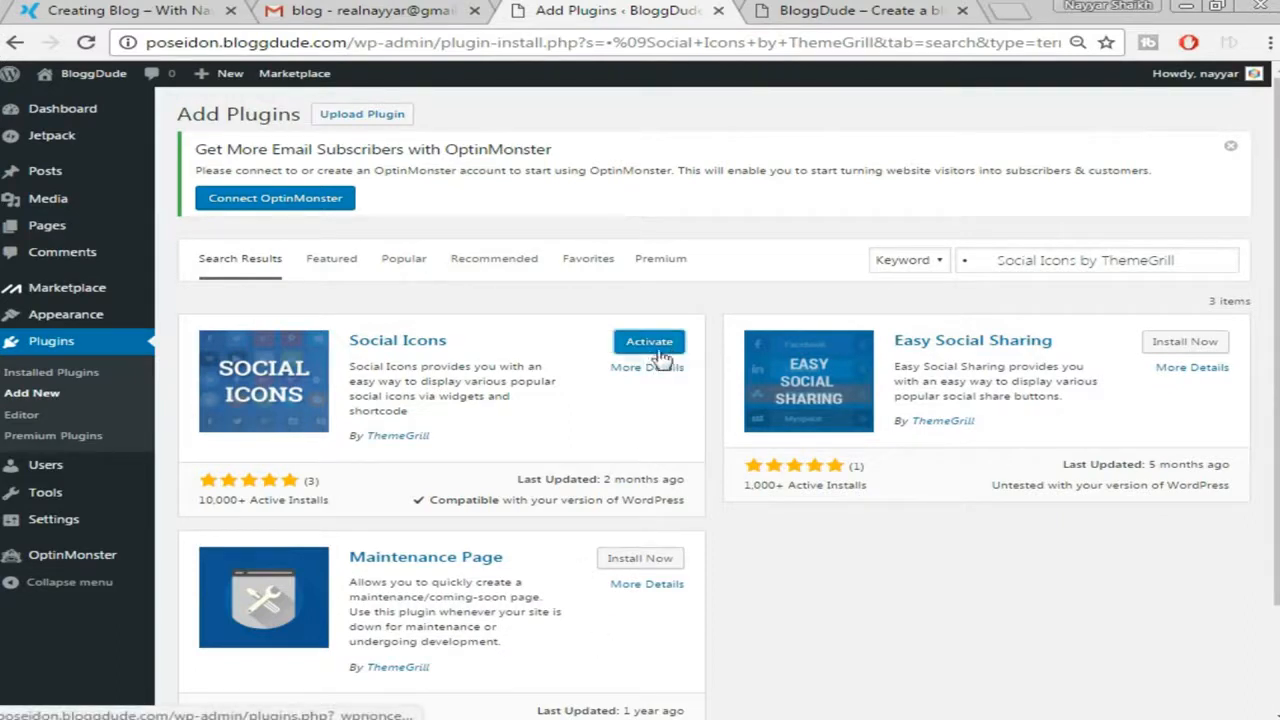
click(640, 347)
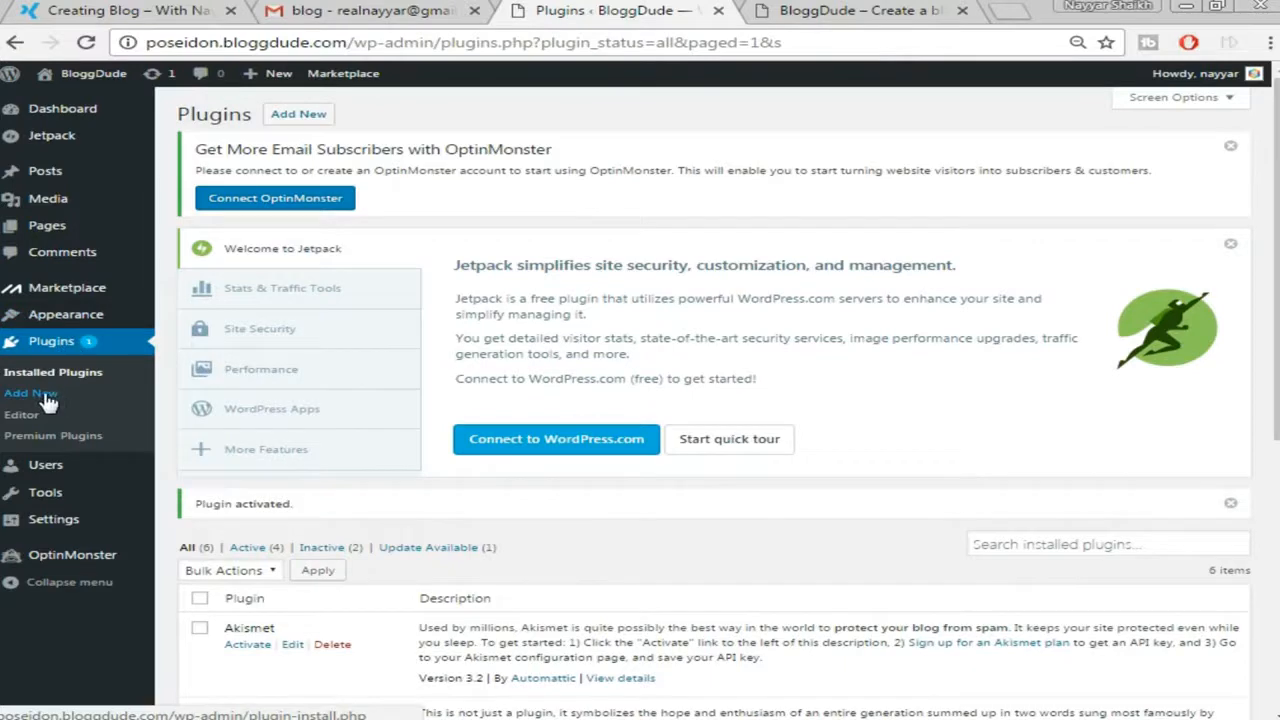
Search Add Plugins for 'SiteOrigin Widget Bundle', then install and activate the SiteOrigin Widgets Bundle
click(44, 396)
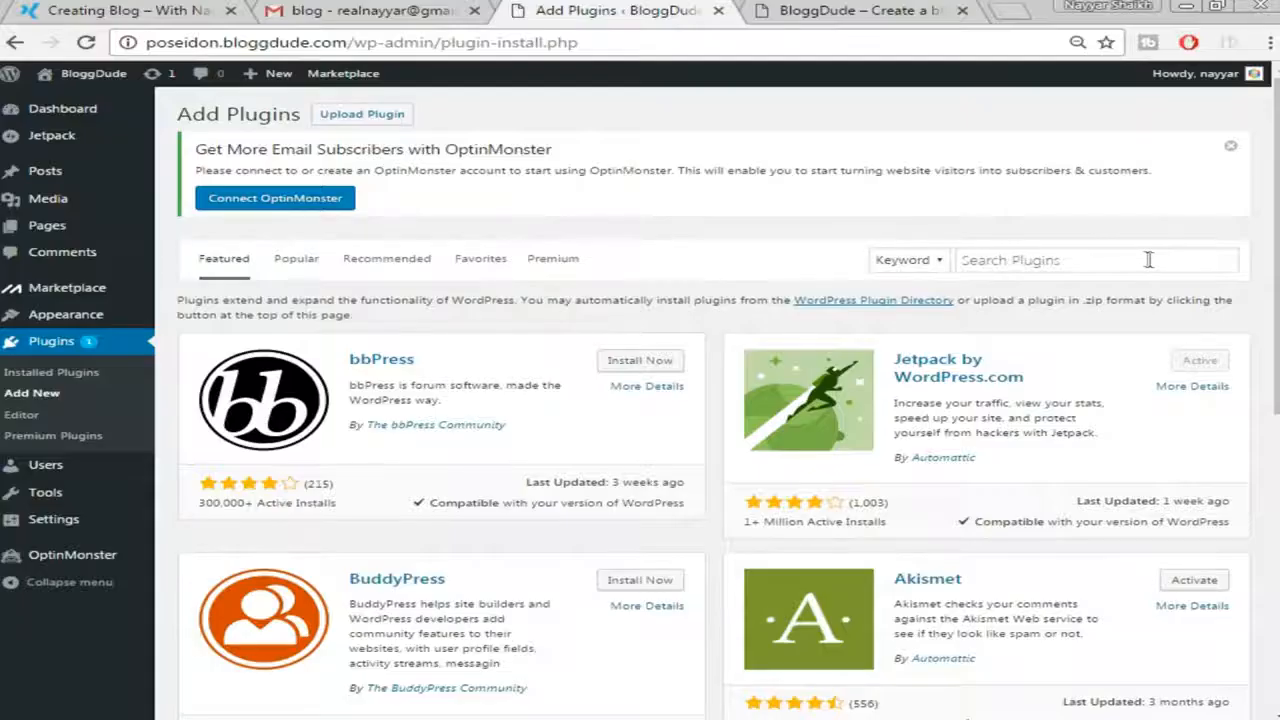
right_click(1139, 262)
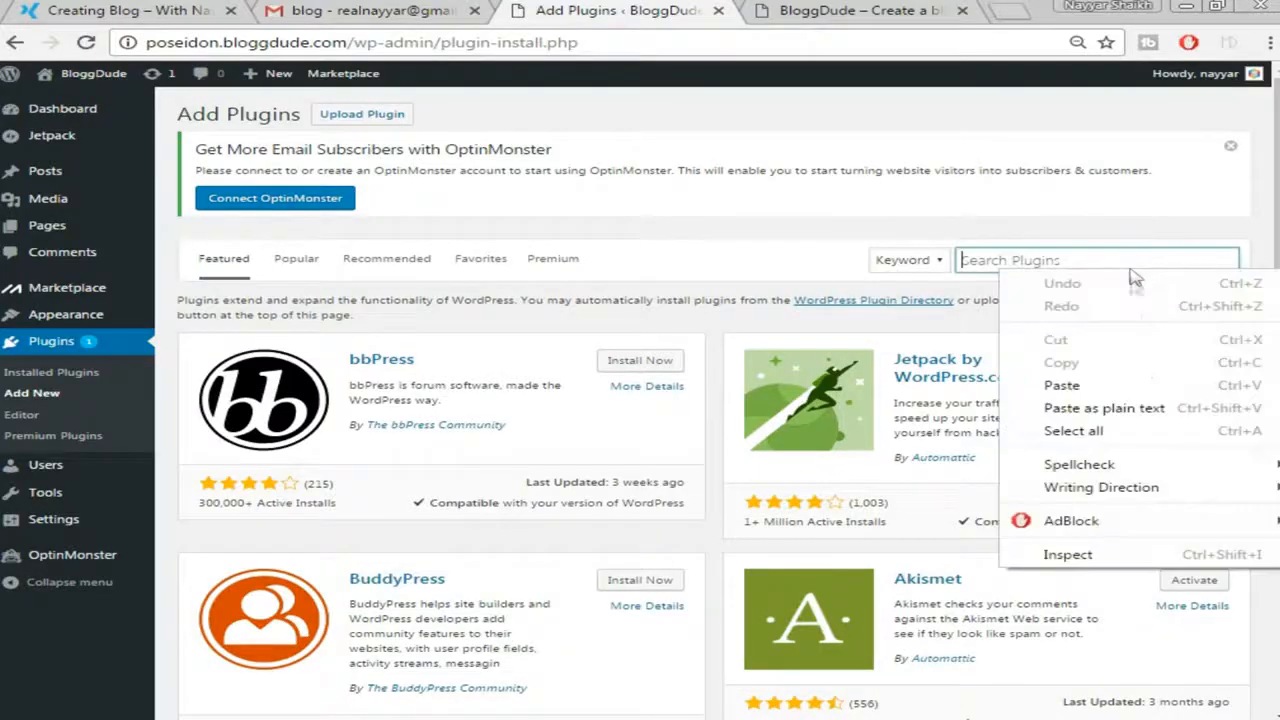
click(1134, 380)
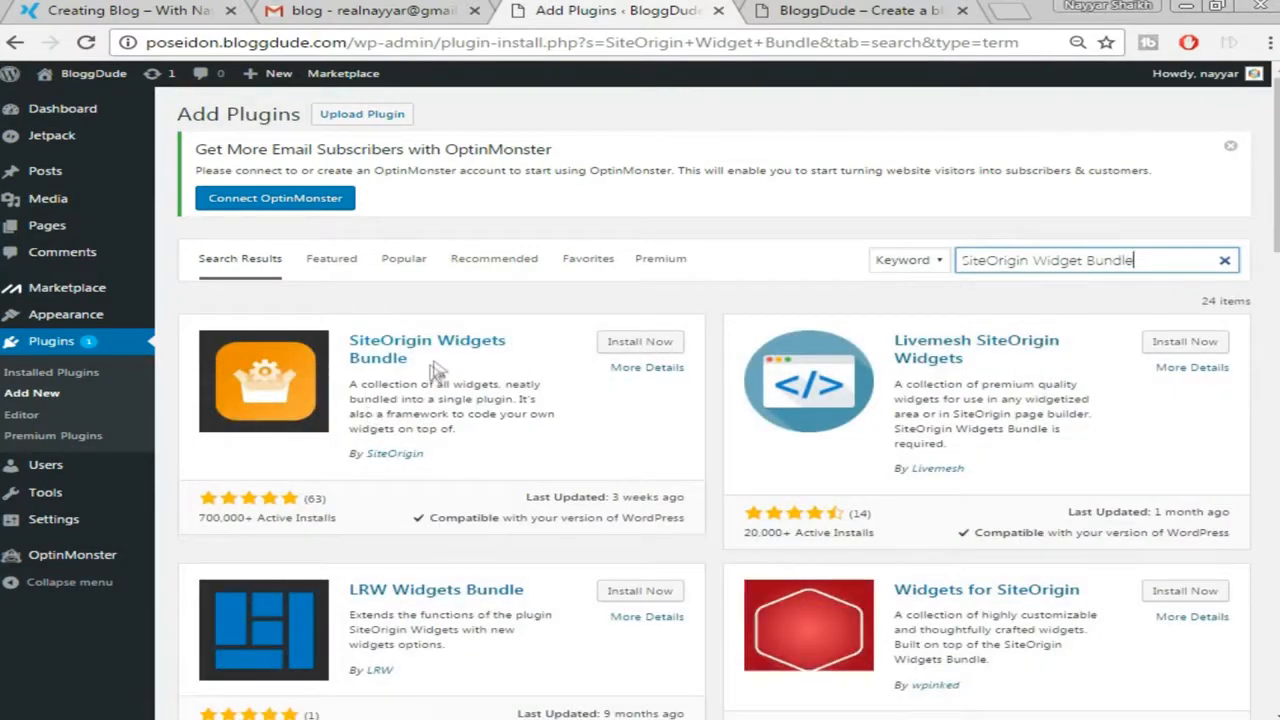
click(638, 346)
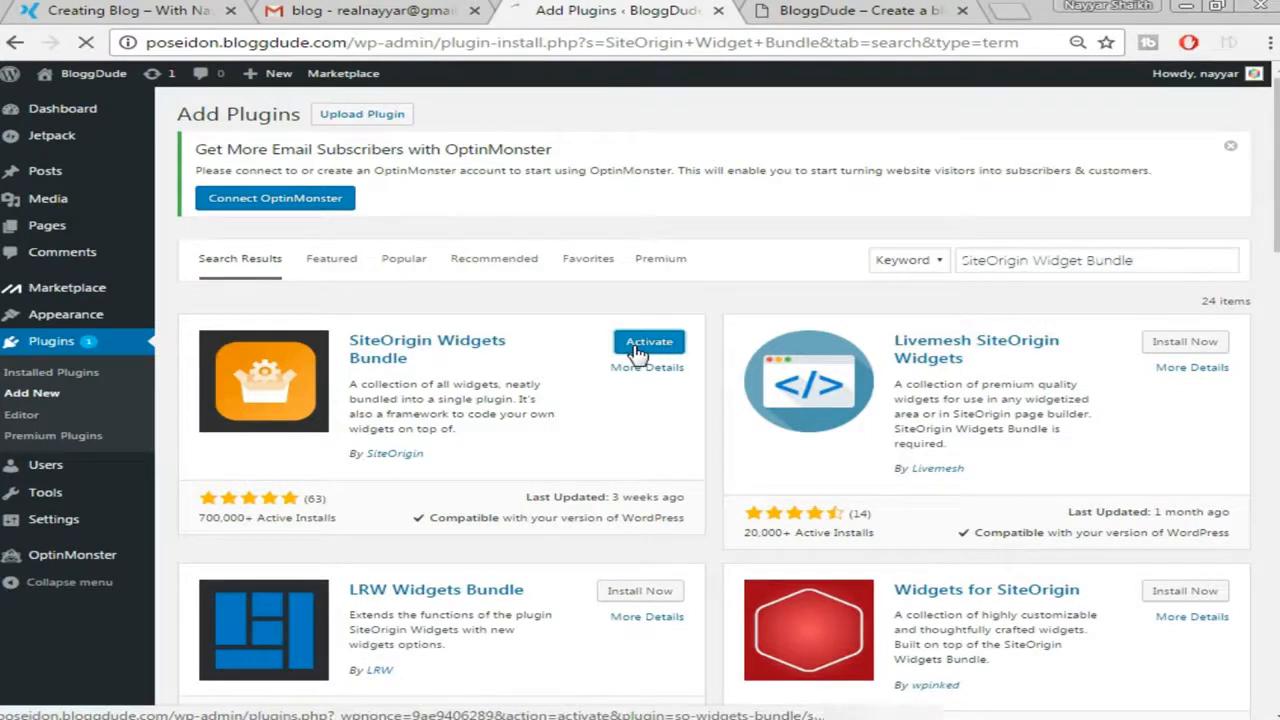
click(648, 342)
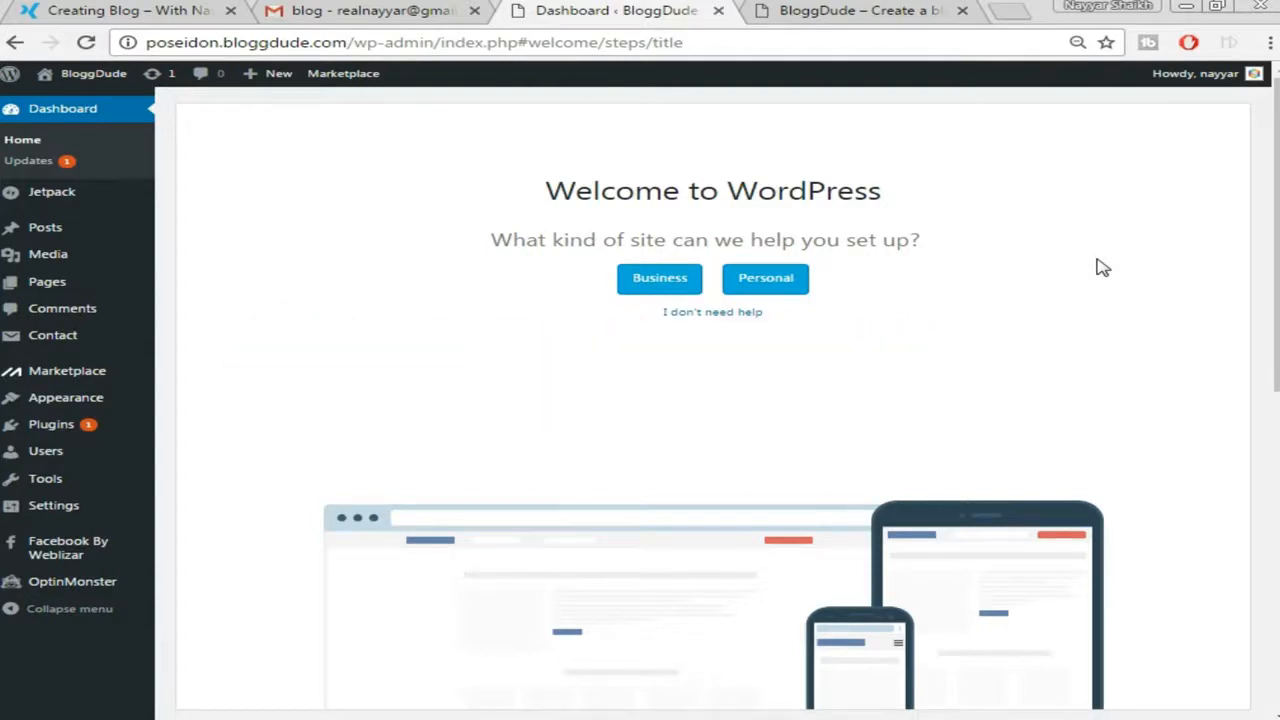
Start a new post and paste the demo title 'Powerful Page Templates' into its title field
mouse_move(85, 233)
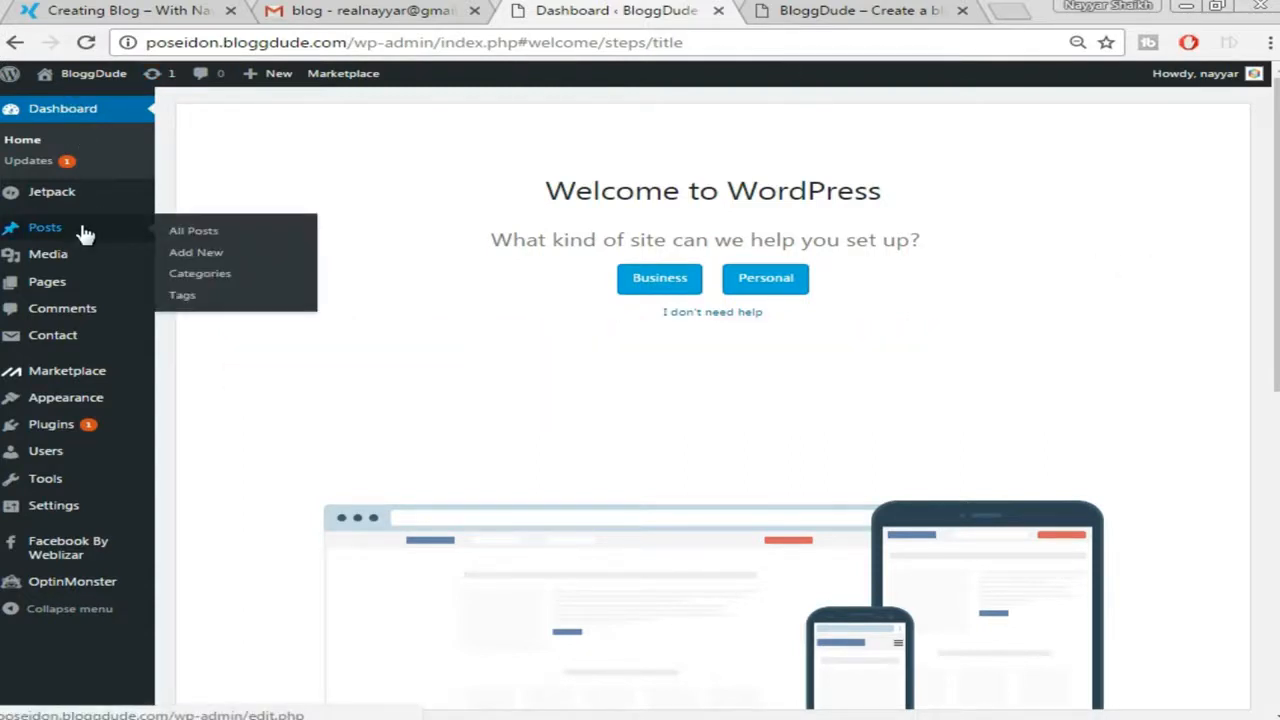
click(229, 261)
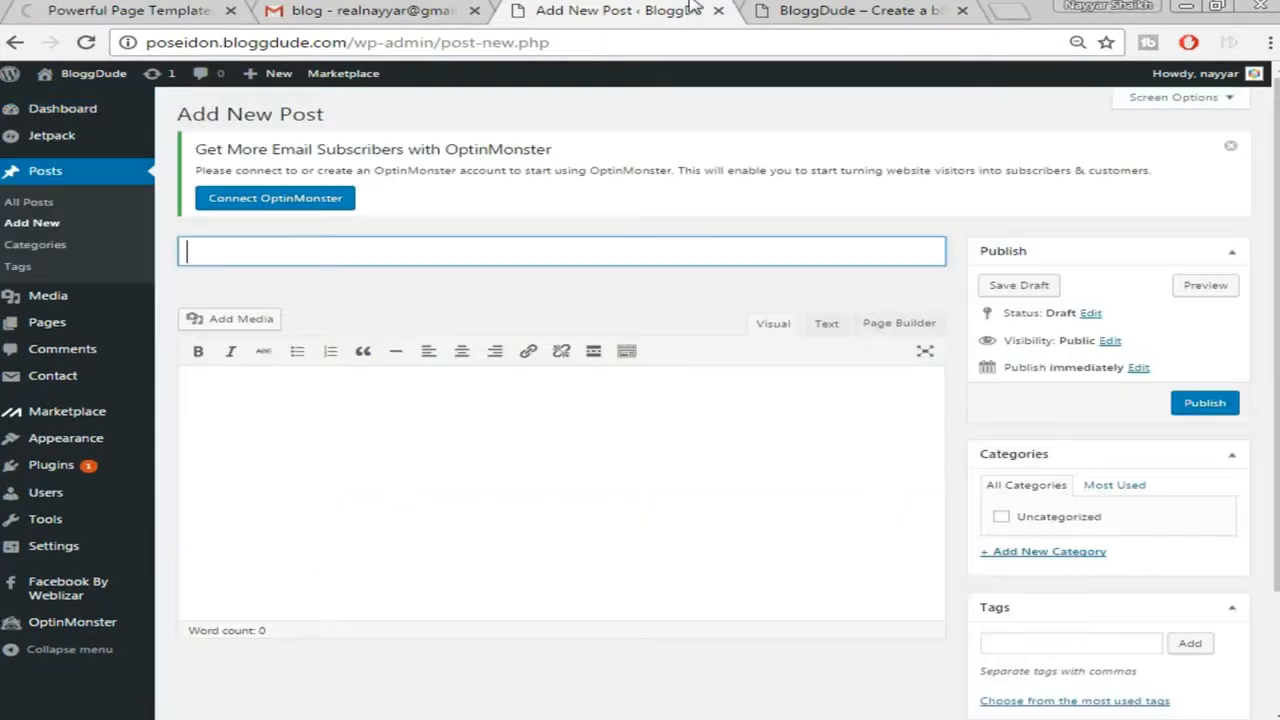
click(338, 298)
click(357, 252)
click(364, 276)
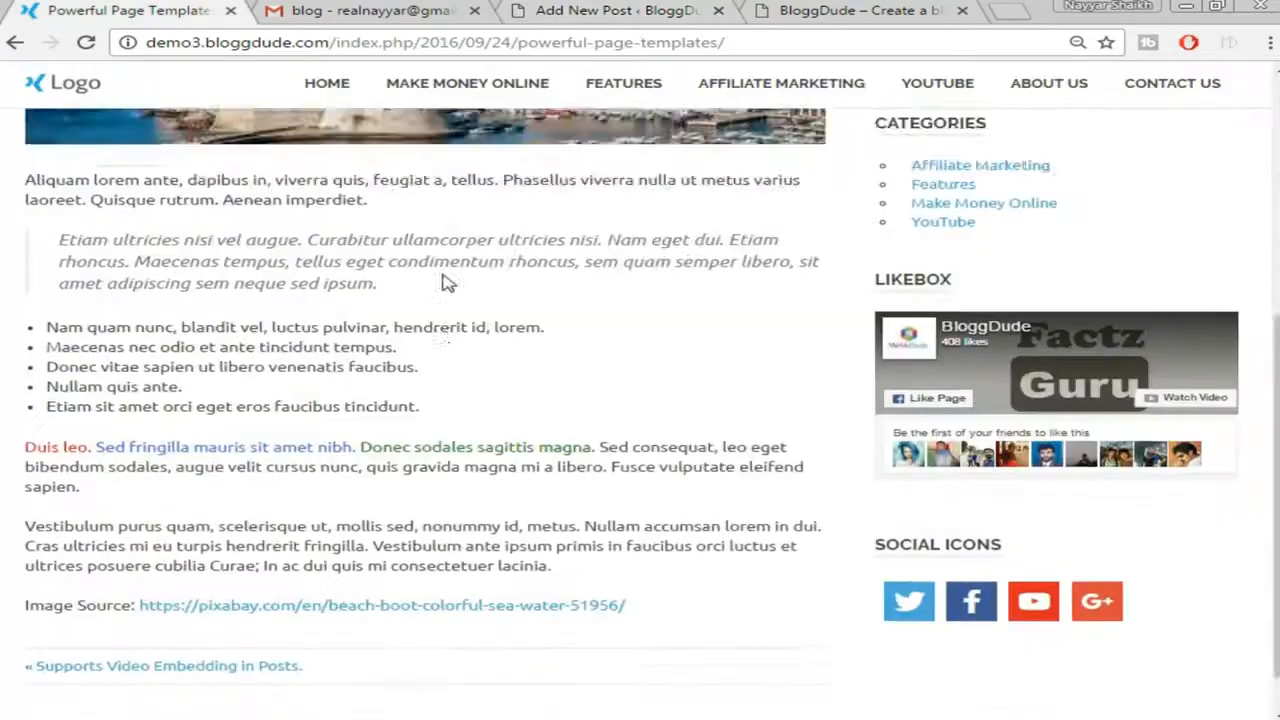
scroll(446, 283, down, 1)
scroll(427, 367, up, 6)
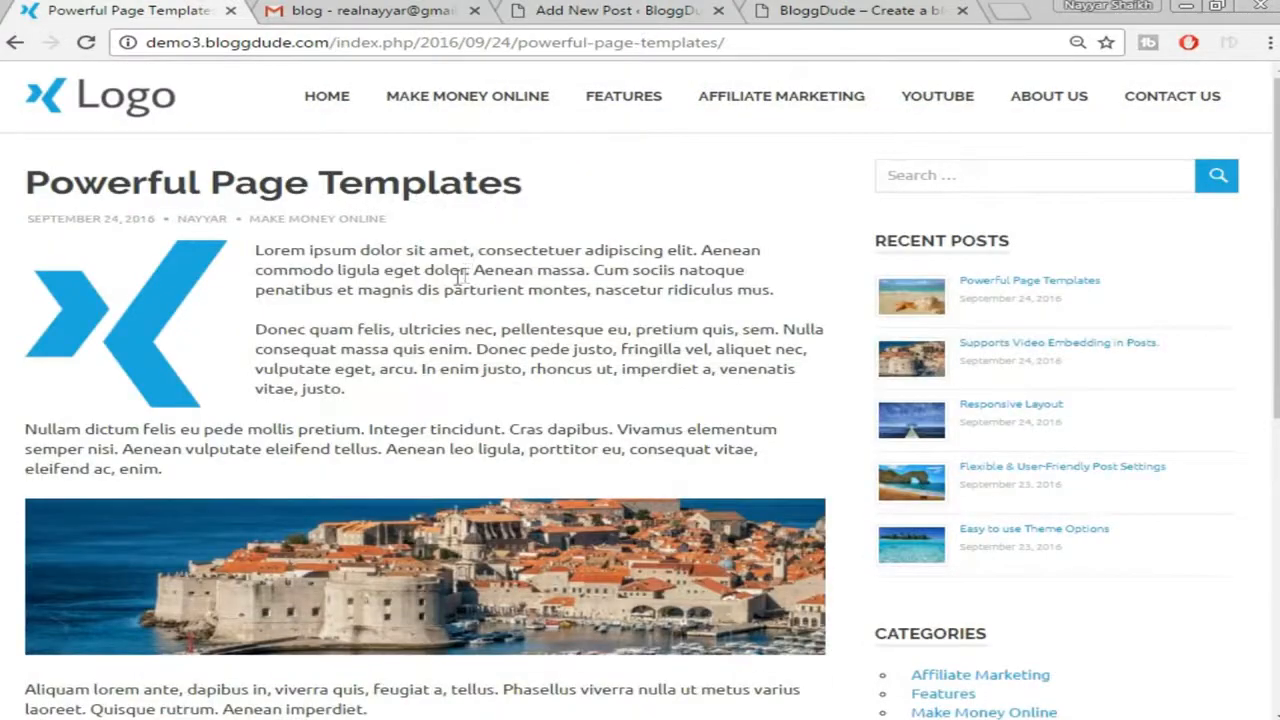
triple_click(333, 183)
key(ctrl+c)
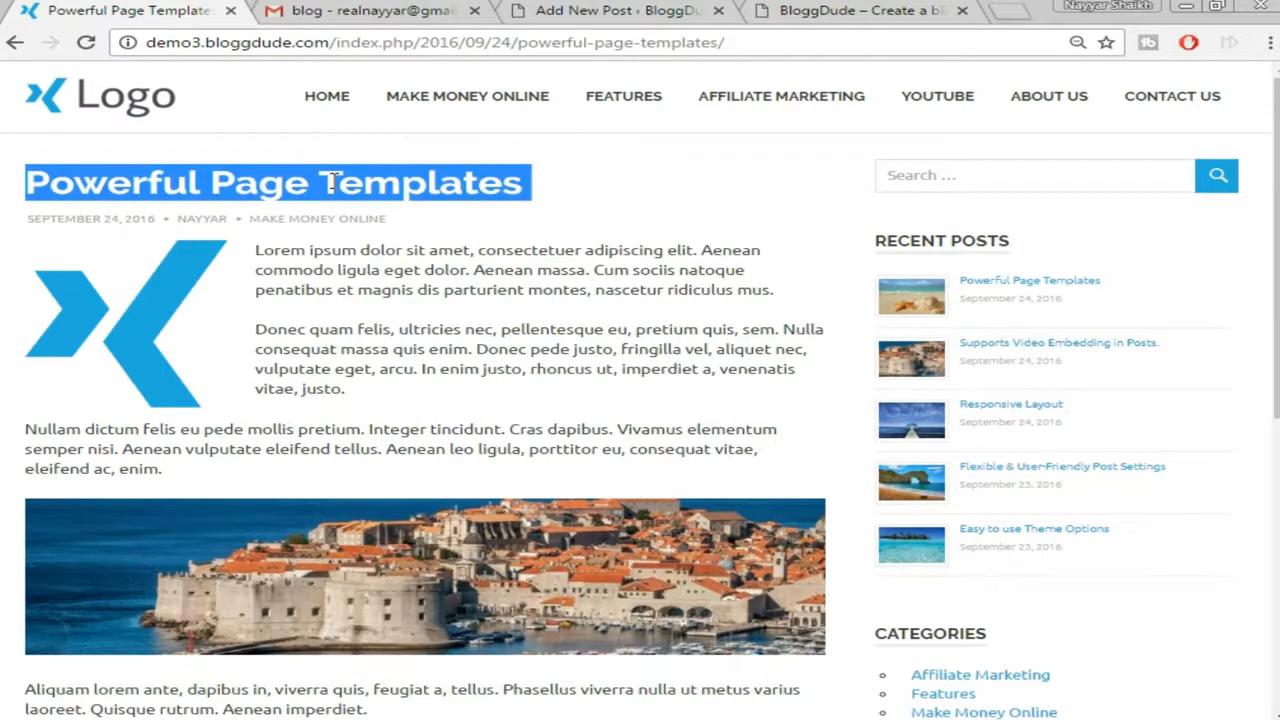
click(620, 10)
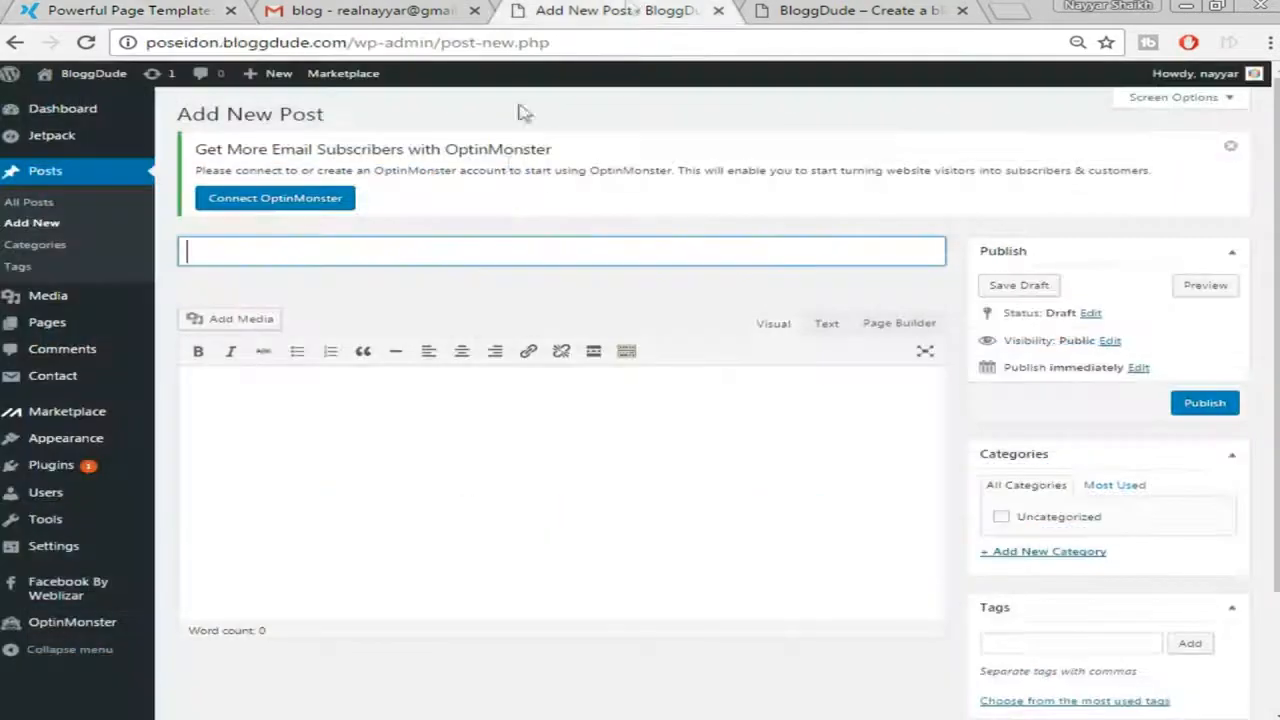
right_click(507, 259)
click(634, 376)
Copy the demo post's first three Lorem ipsum paragraphs into the body as plain text
click(603, 413)
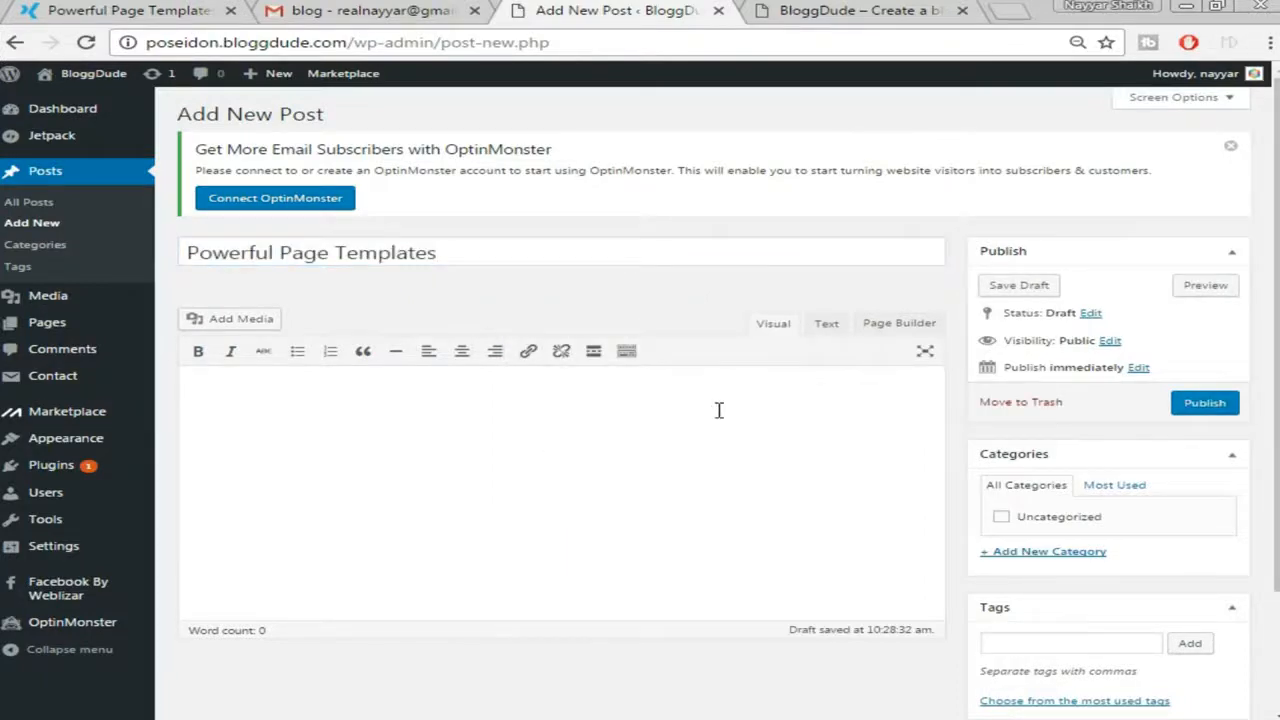
click(627, 351)
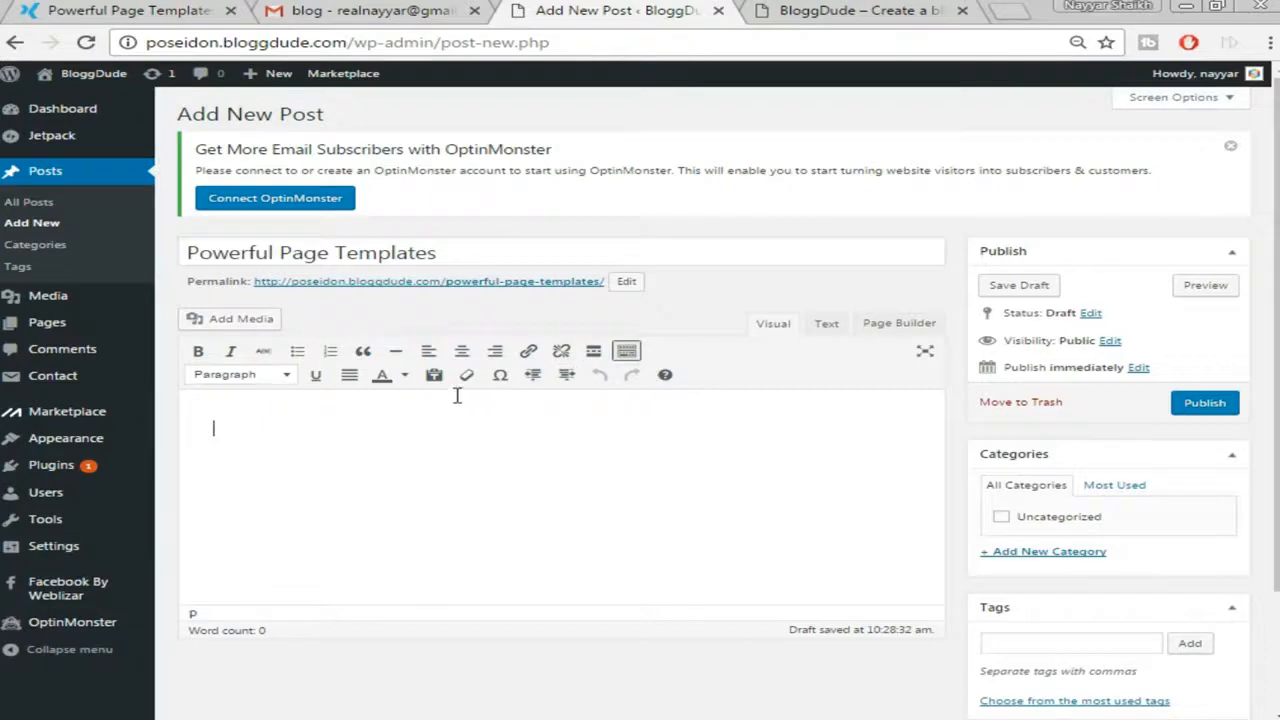
click(150, 10)
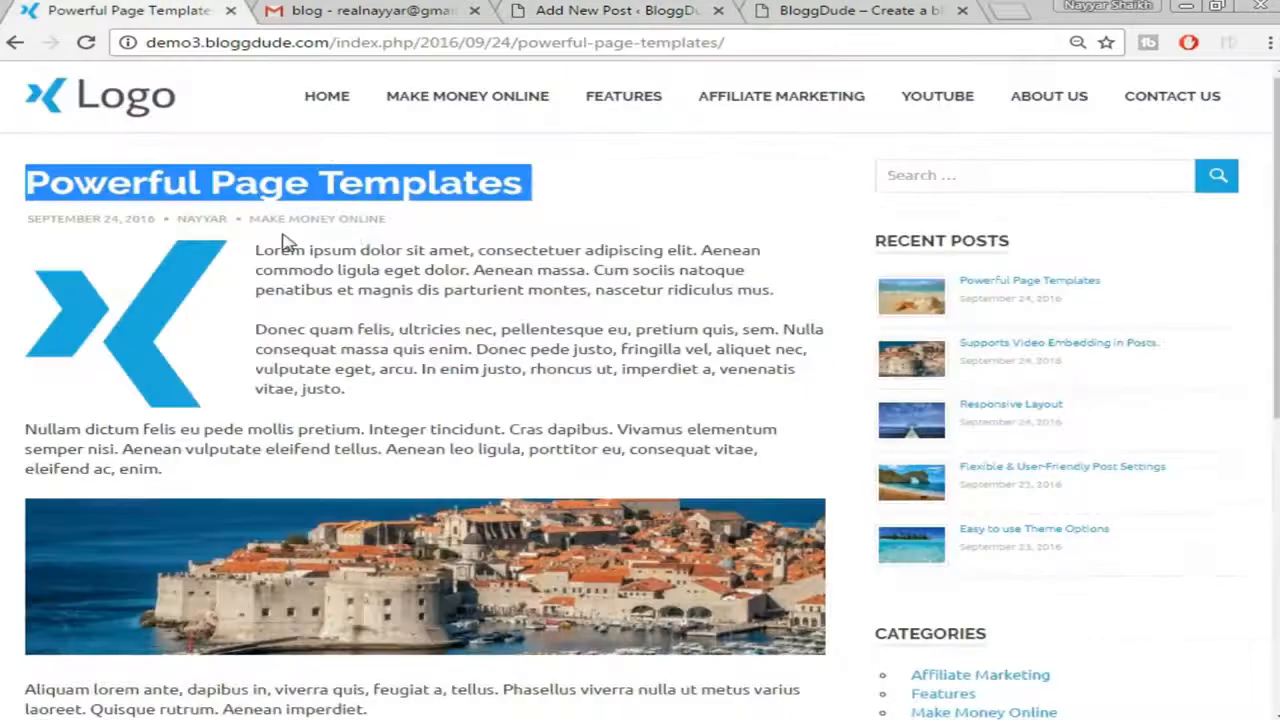
drag(254, 252, 325, 466)
right_click(301, 362)
click(323, 383)
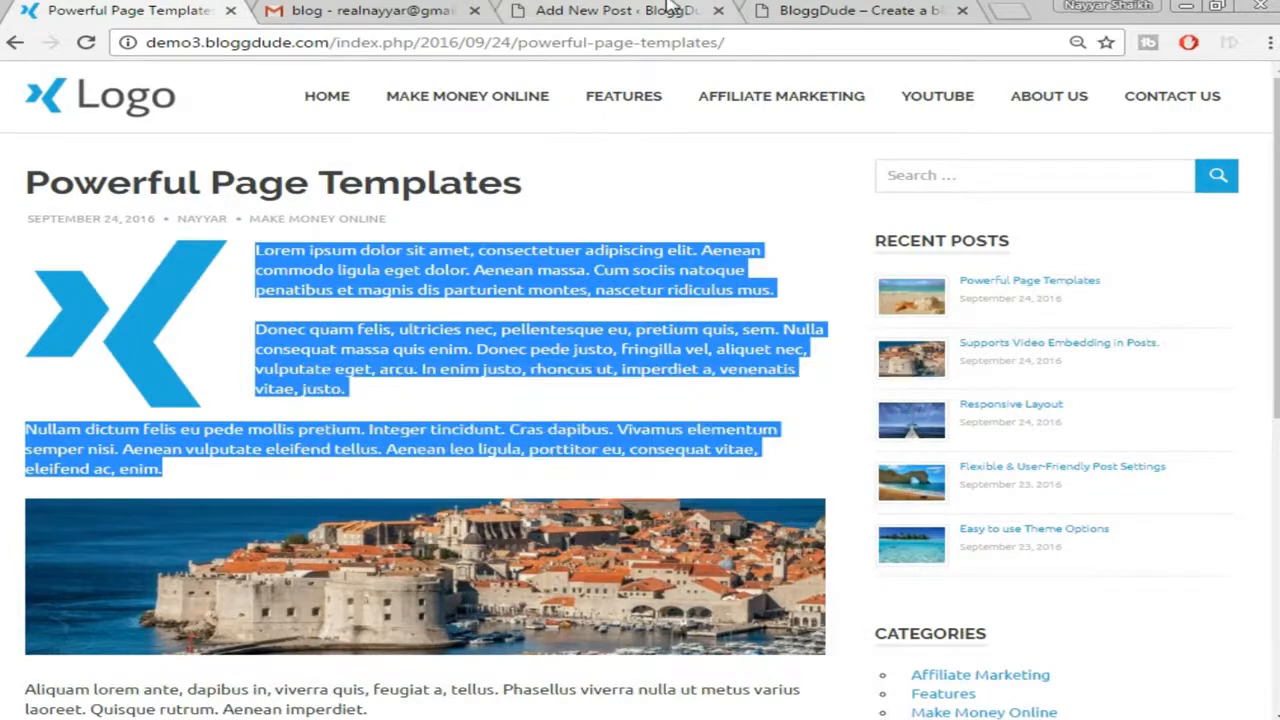
click(640, 10)
right_click(434, 456)
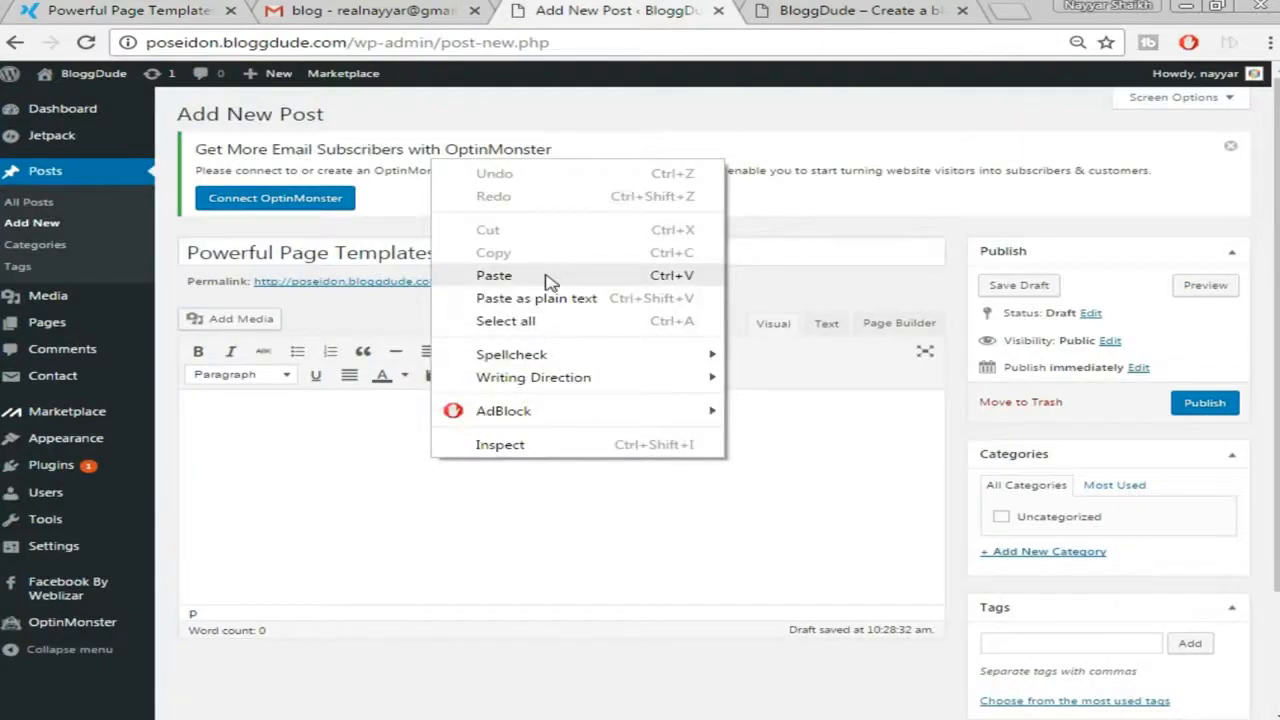
click(545, 218)
scroll(566, 368, down, 2)
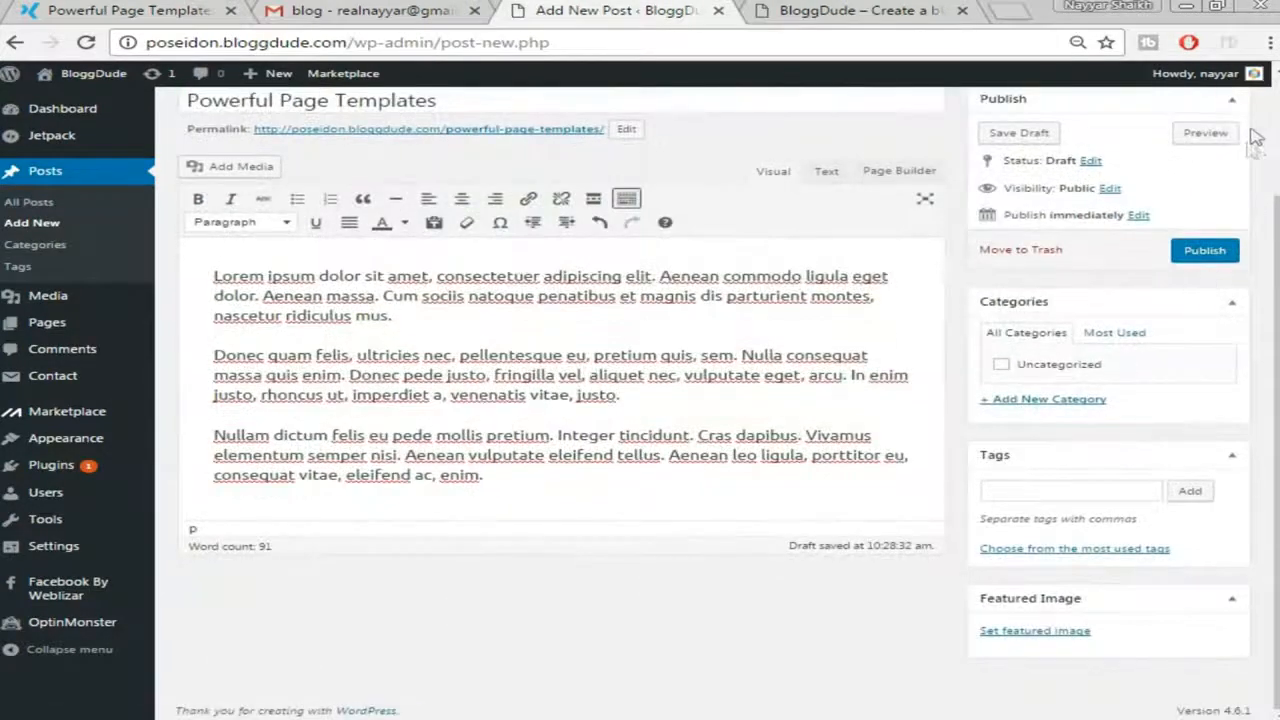
scroll(848, 398, up, 1)
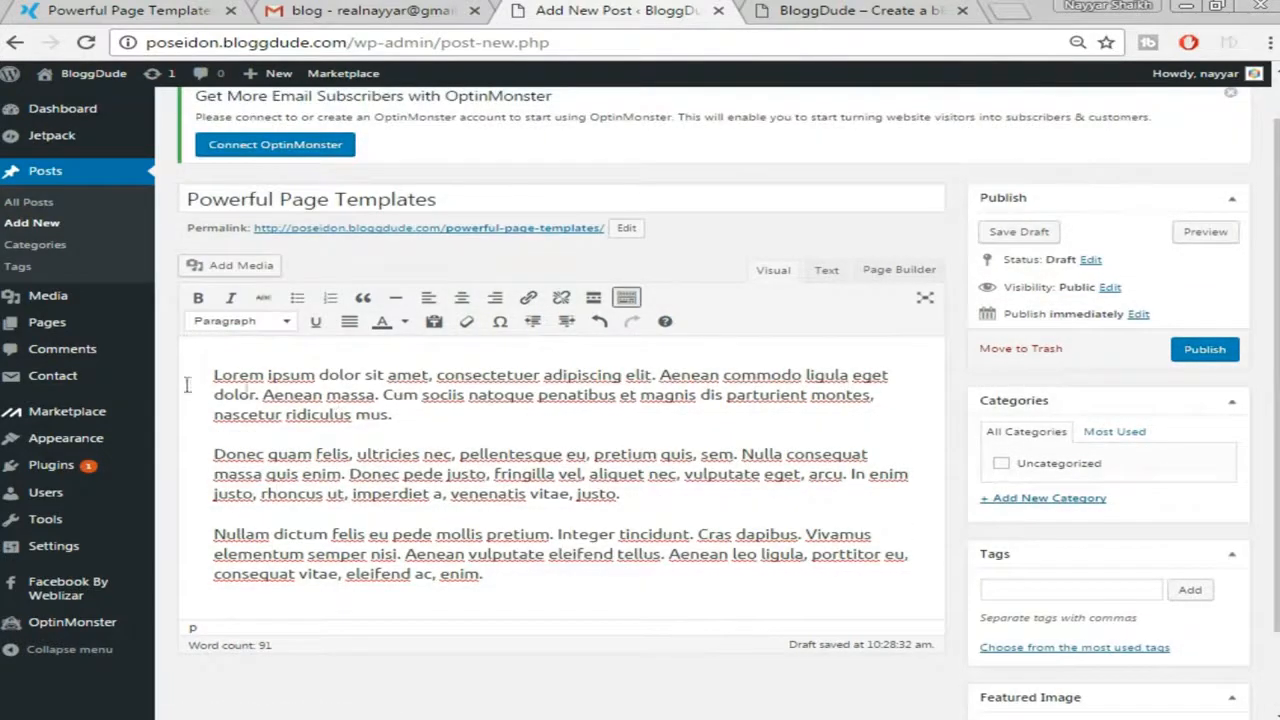
scroll(797, 426, down, 1)
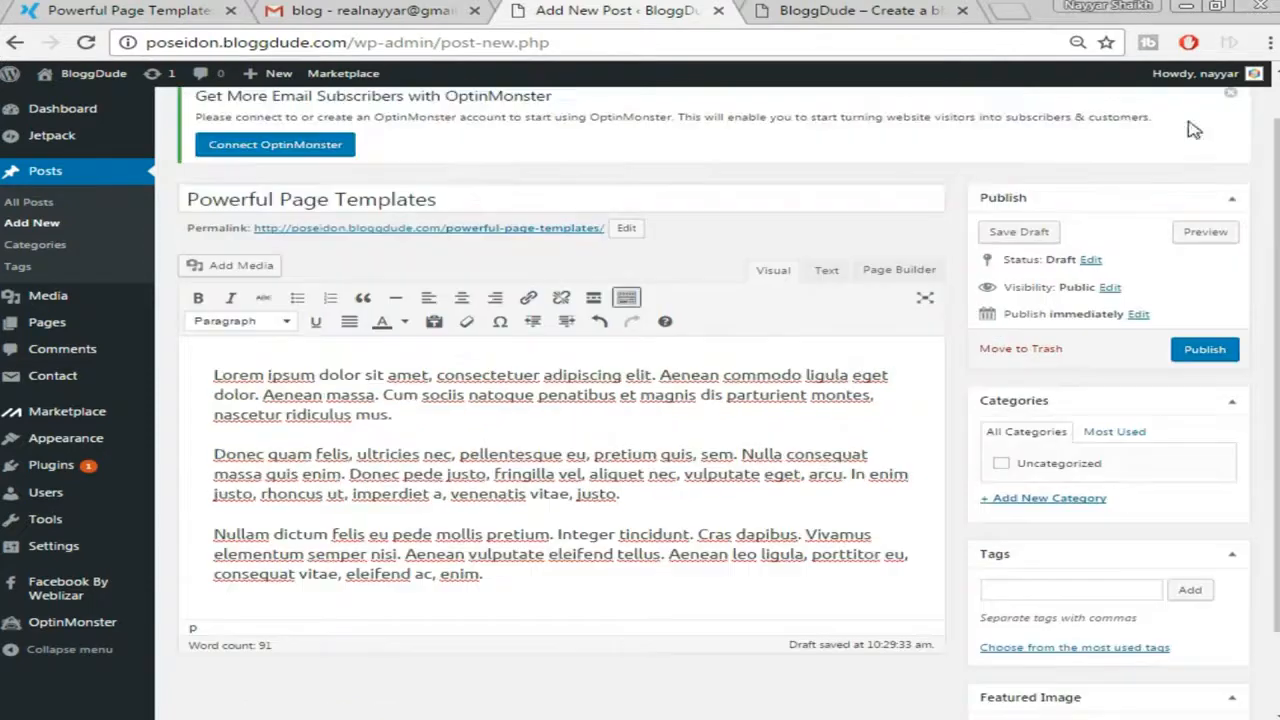
scroll(533, 290, up, 1)
Upload the postimg logo image and insert it at the start of the post
click(245, 275)
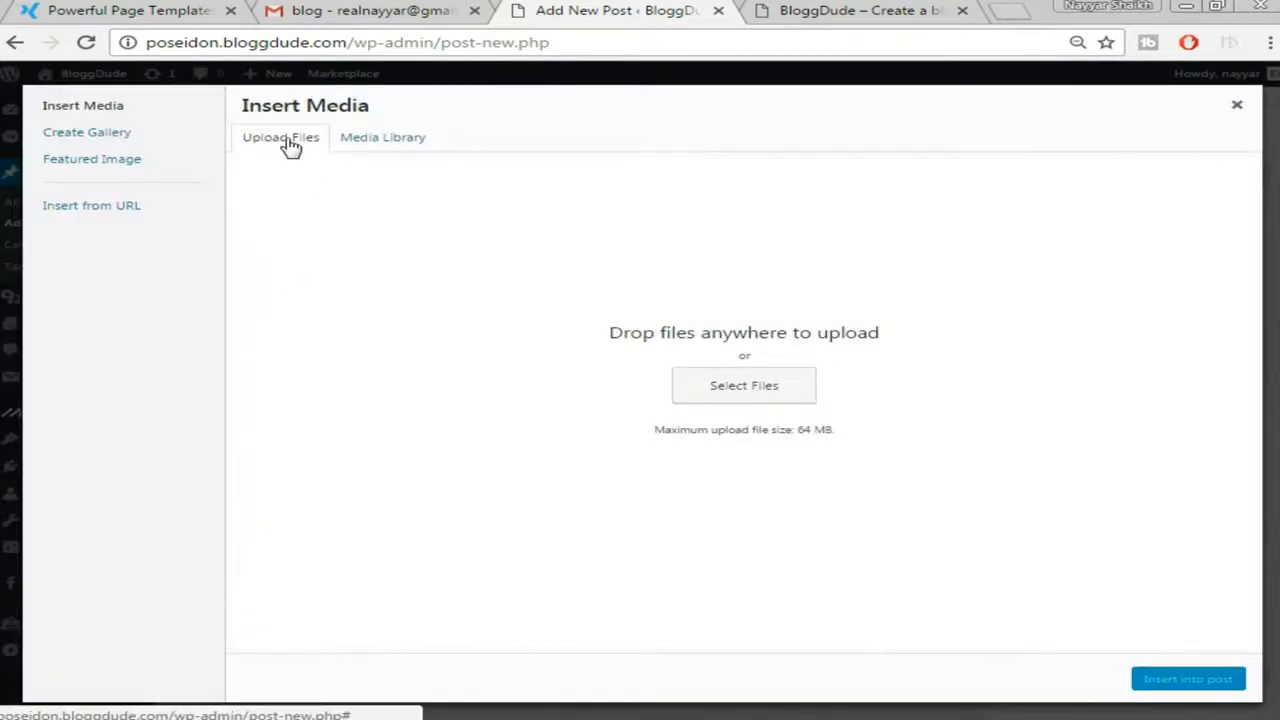
click(740, 393)
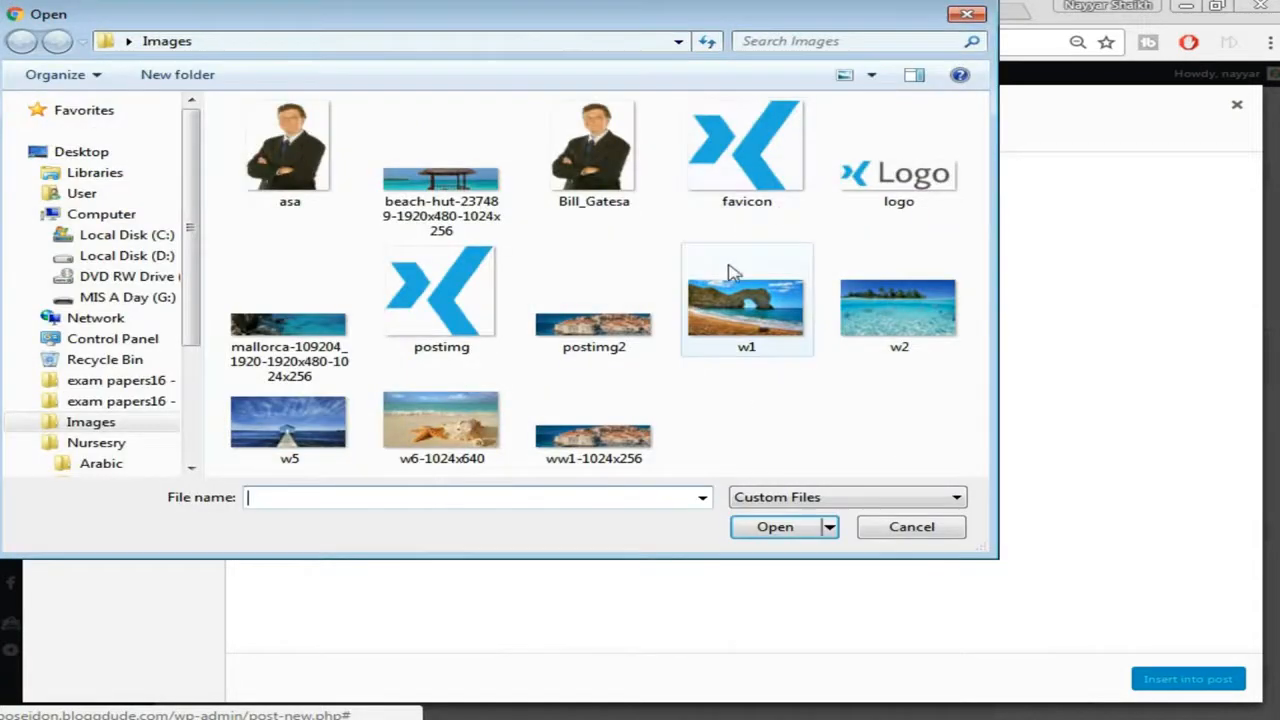
click(465, 305)
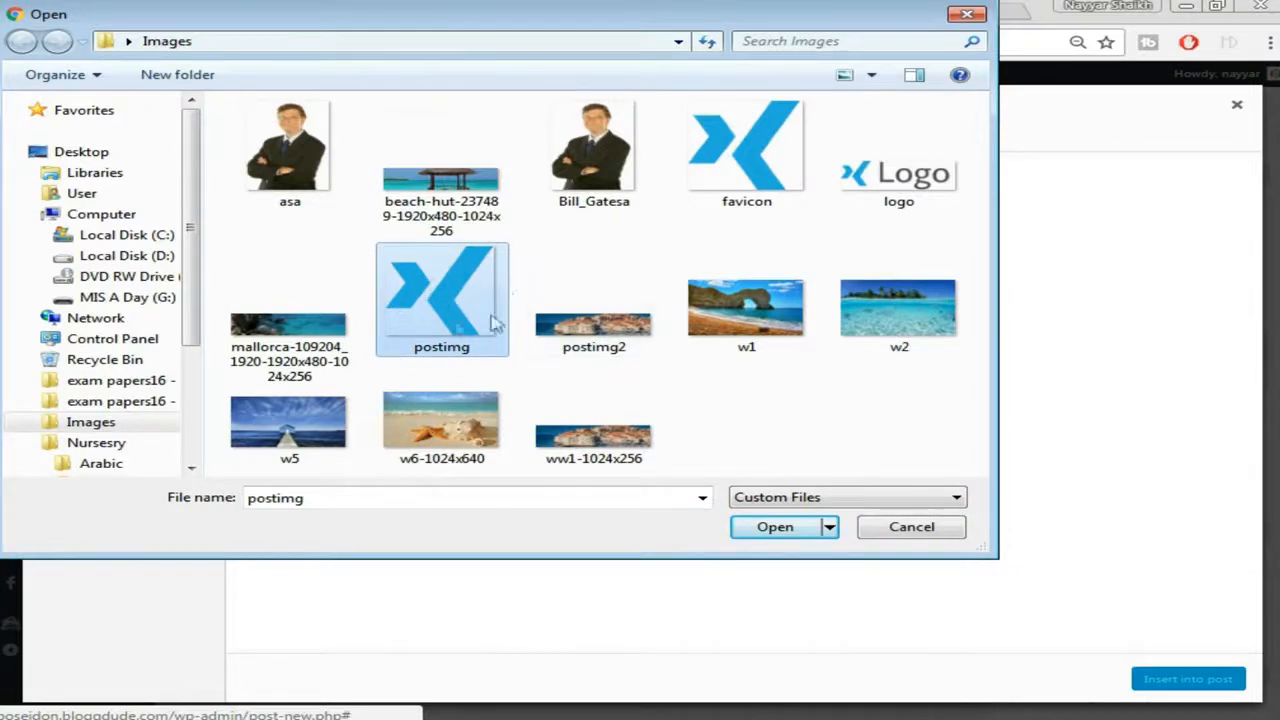
click(776, 528)
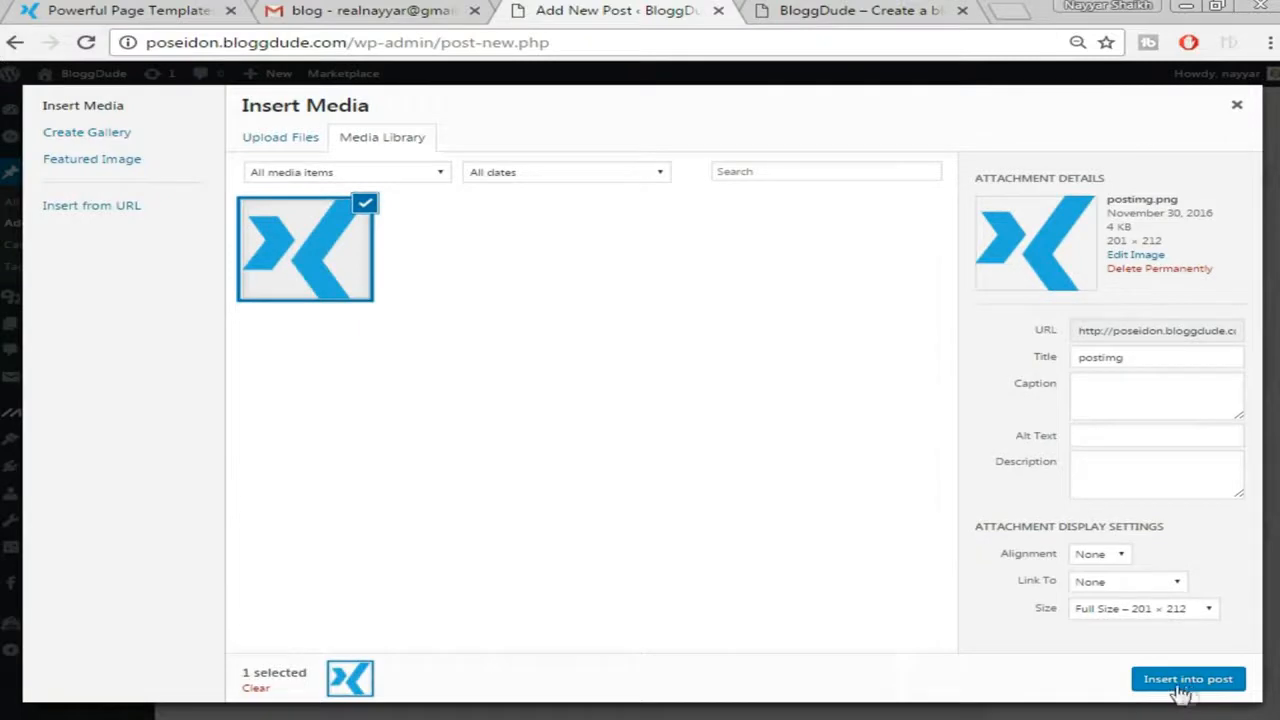
click(1180, 680)
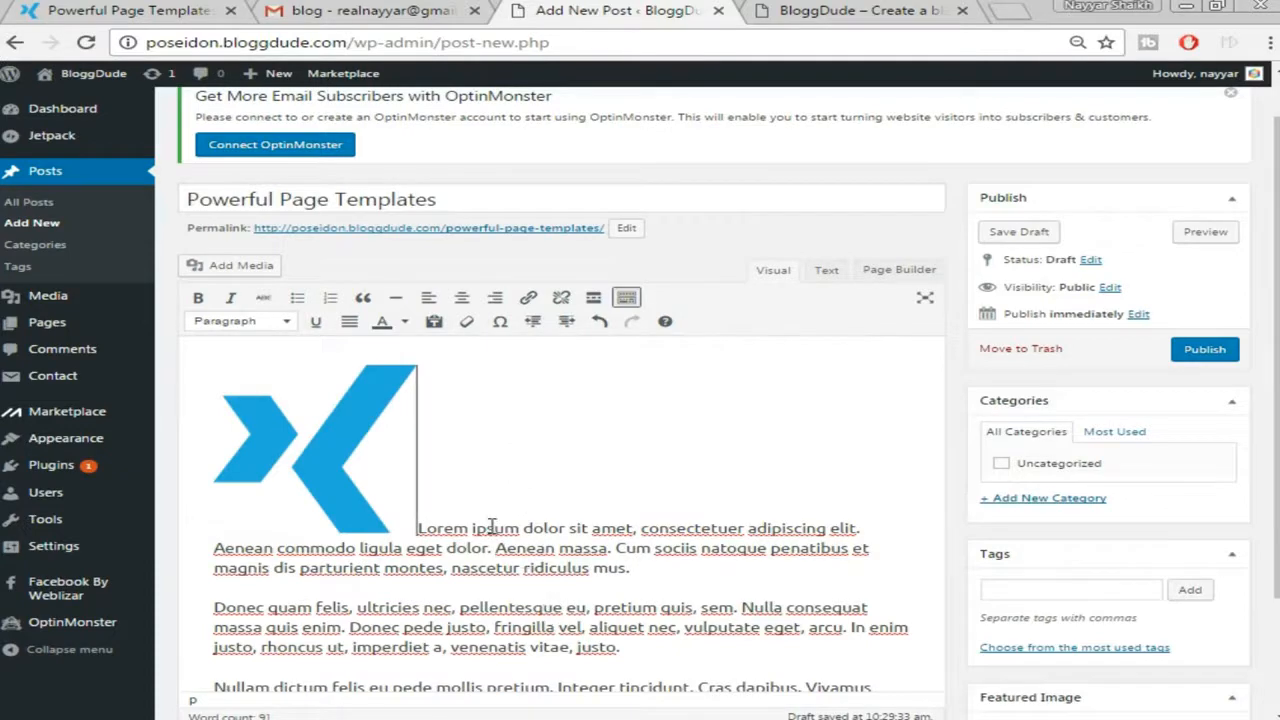
Align the X logo left so the text wraps beside it, then return to the demo post
scroll(495, 530, down, 1)
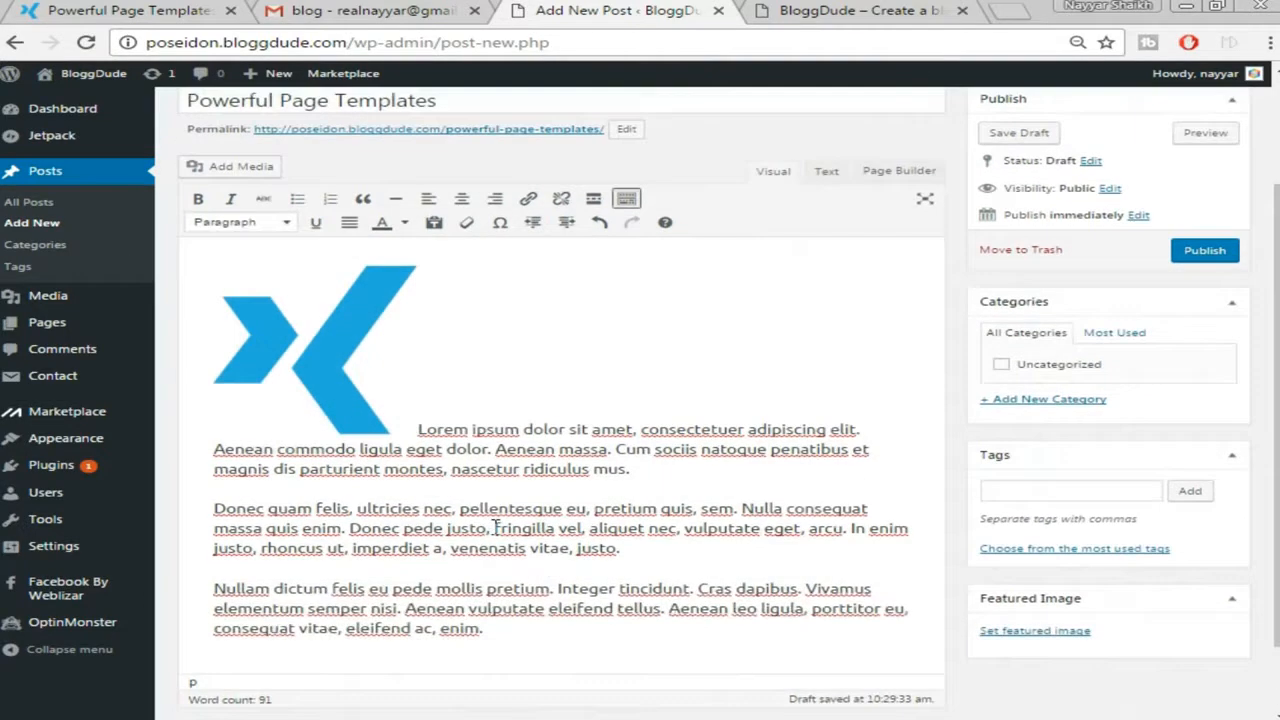
click(305, 344)
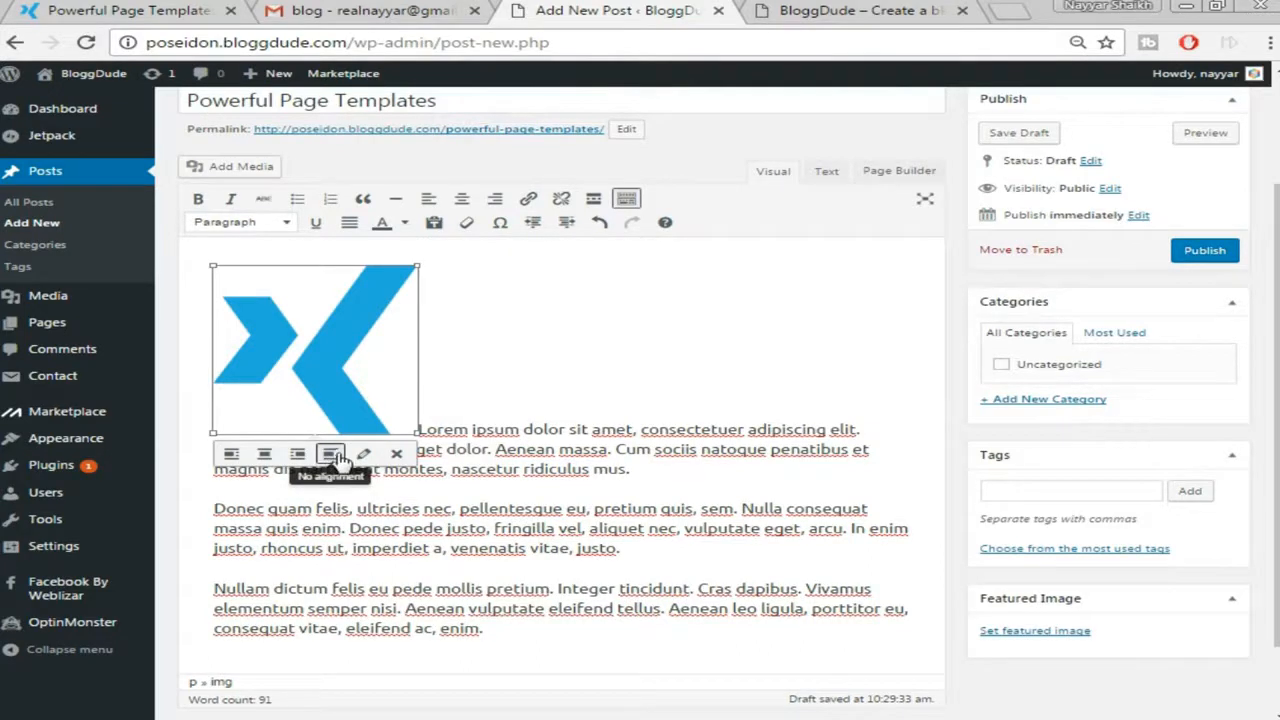
click(231, 455)
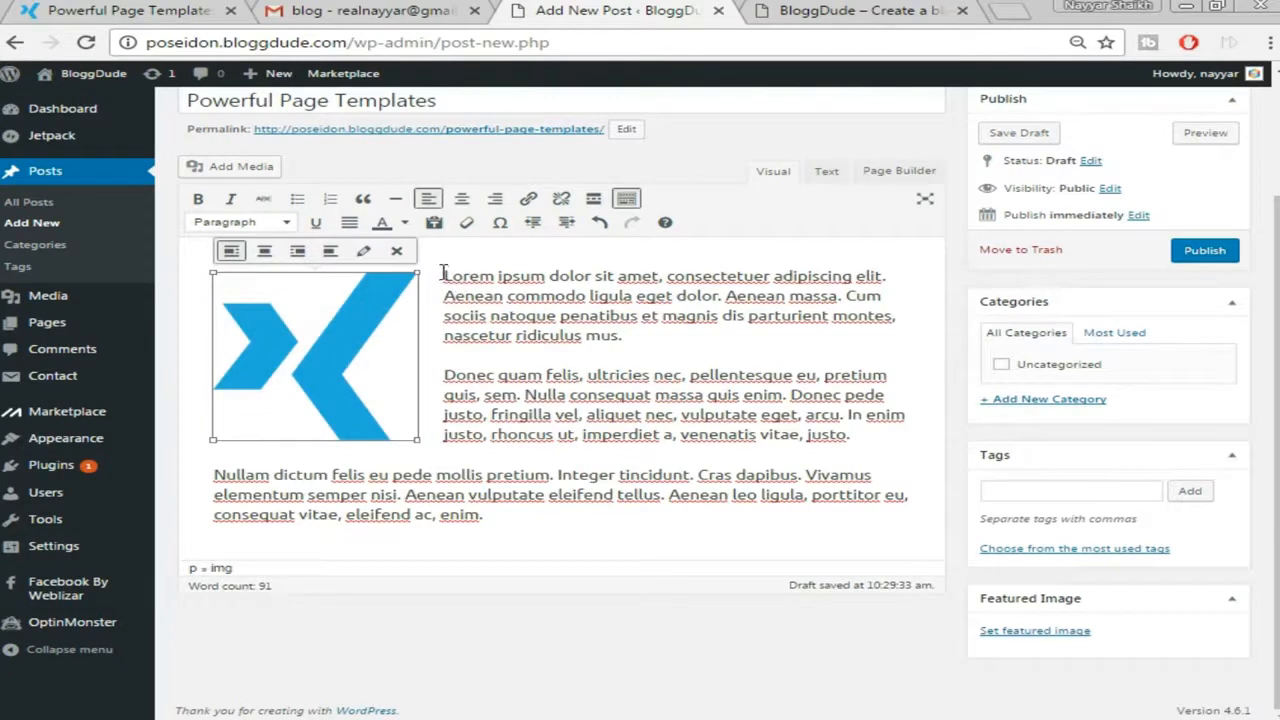
click(506, 515)
key(ctrl+1)
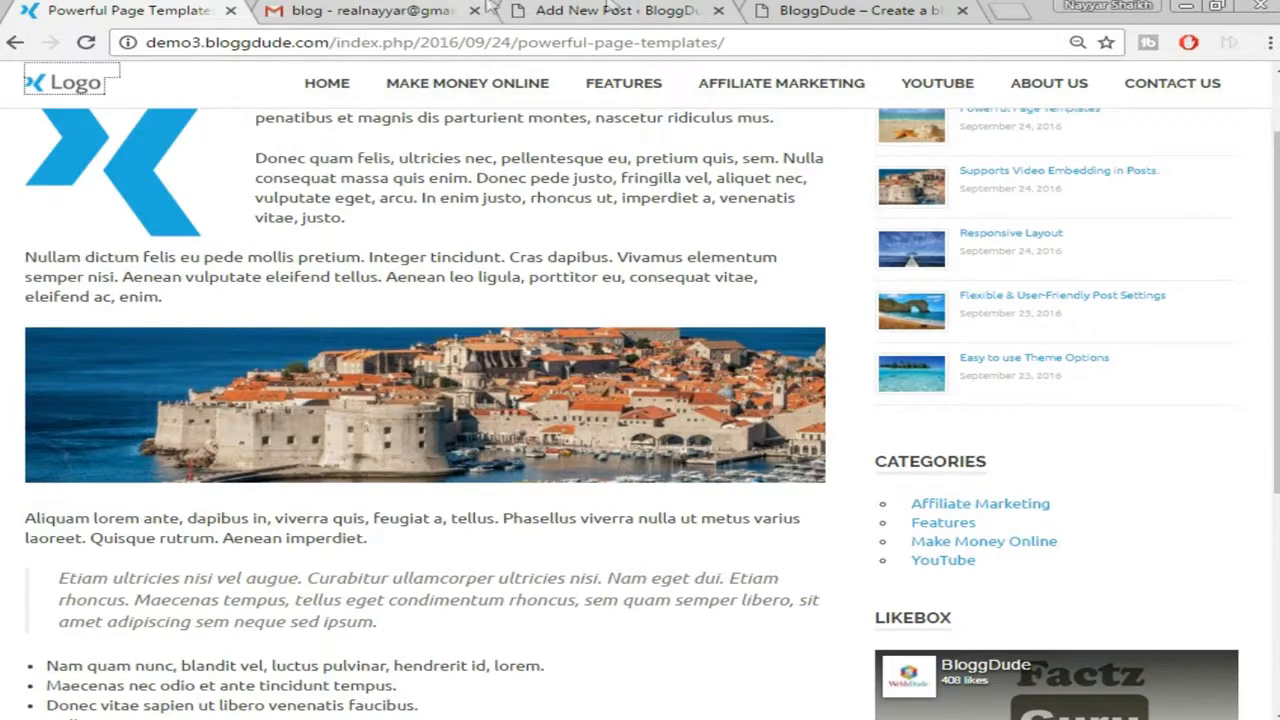
Upload the postimg2 harbour photo and insert it below the third paragraph
click(605, 10)
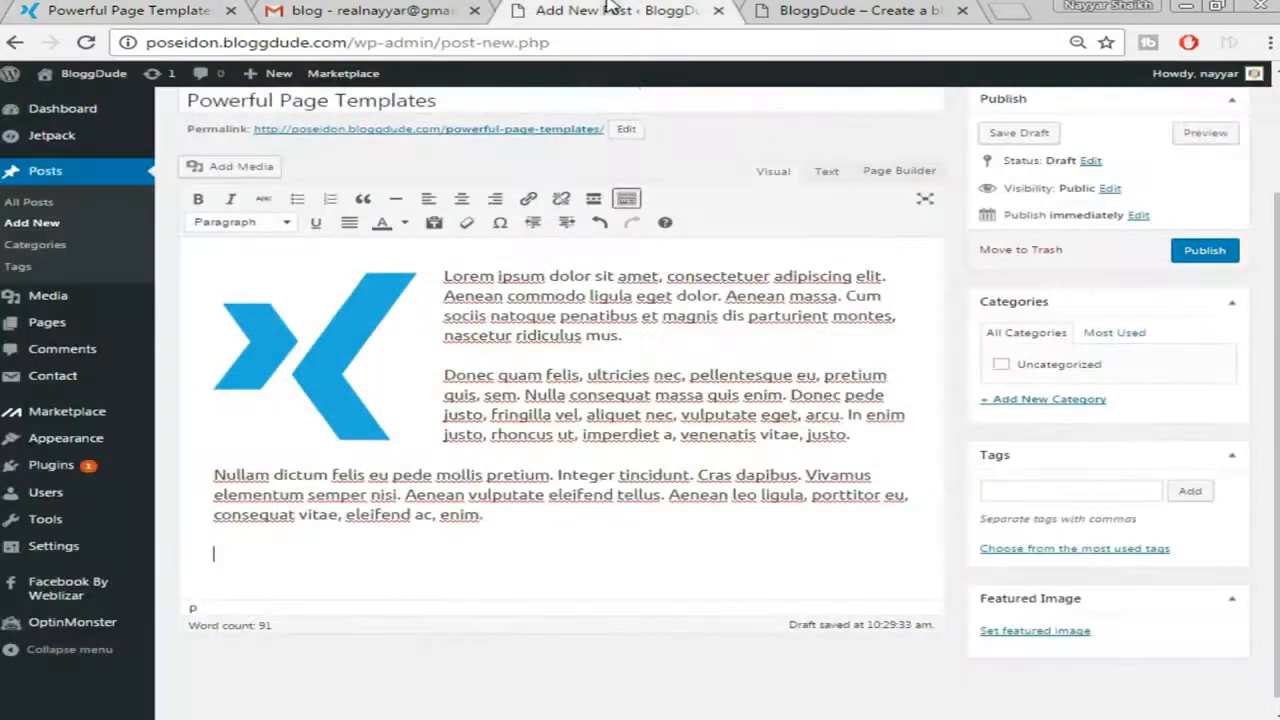
click(263, 166)
click(279, 142)
click(743, 384)
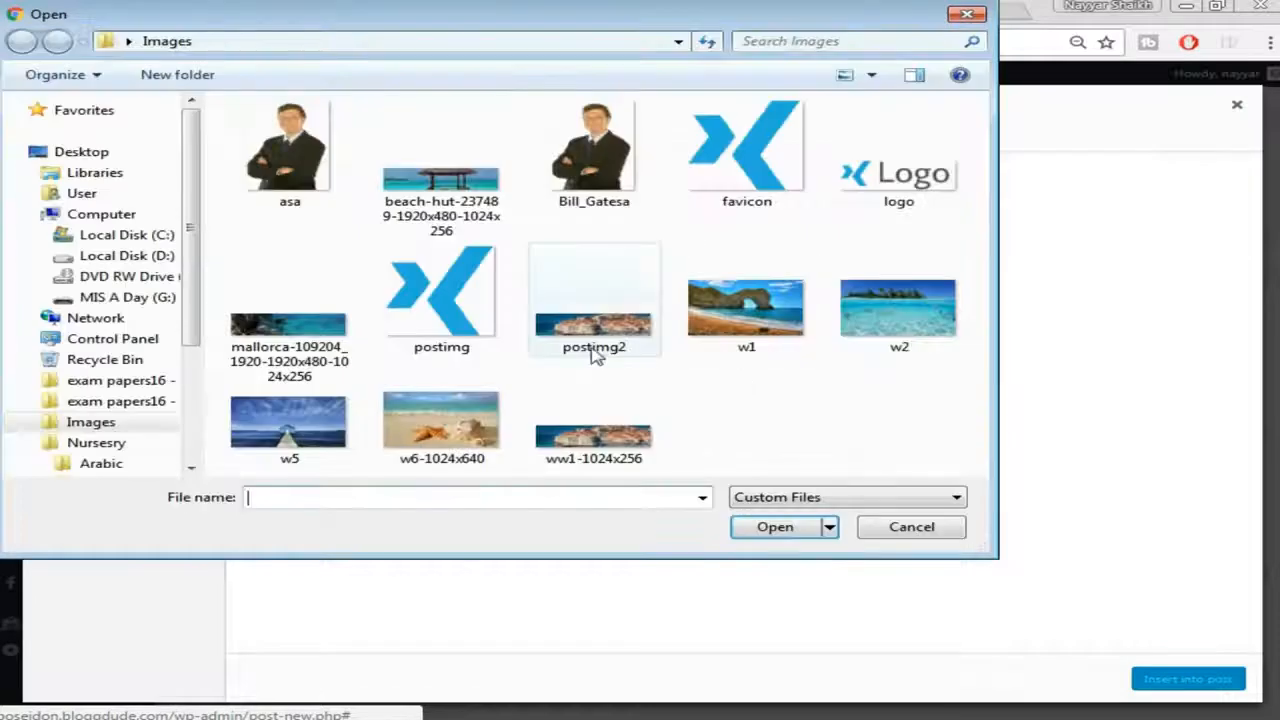
click(608, 349)
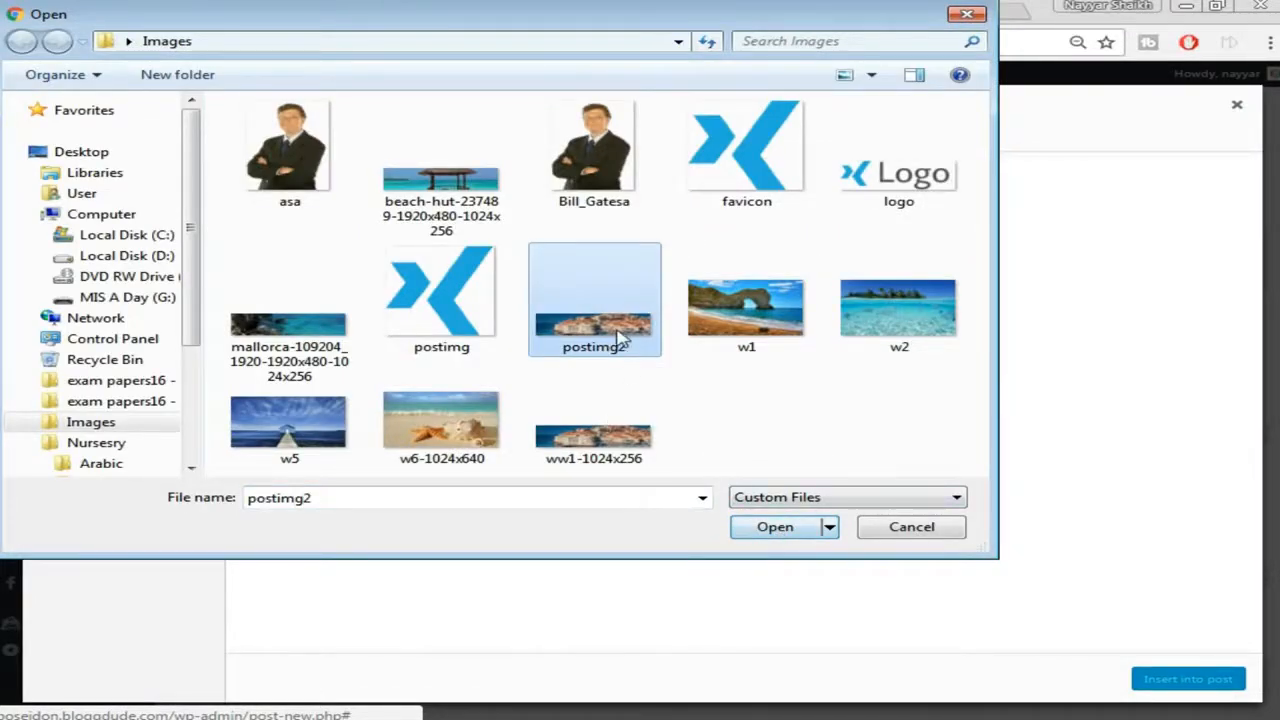
click(772, 534)
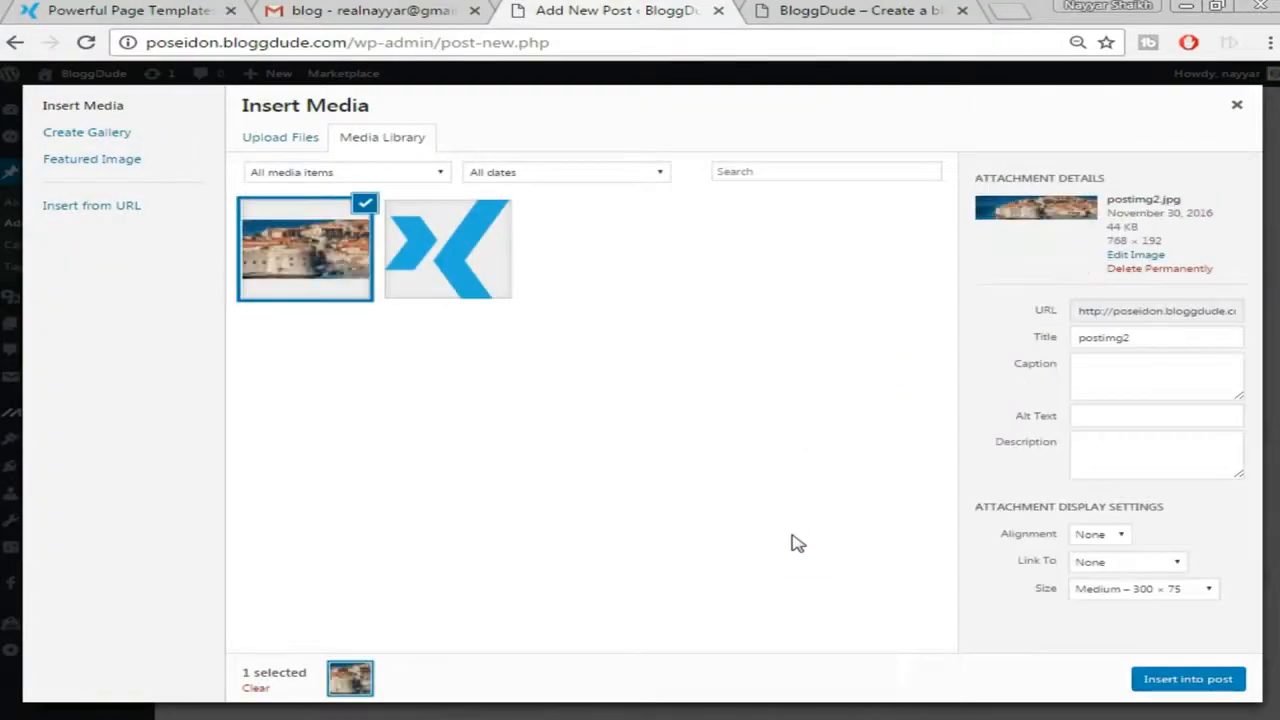
click(1197, 688)
Stretch the harbour image to span the full text width
scroll(633, 510, down, 1)
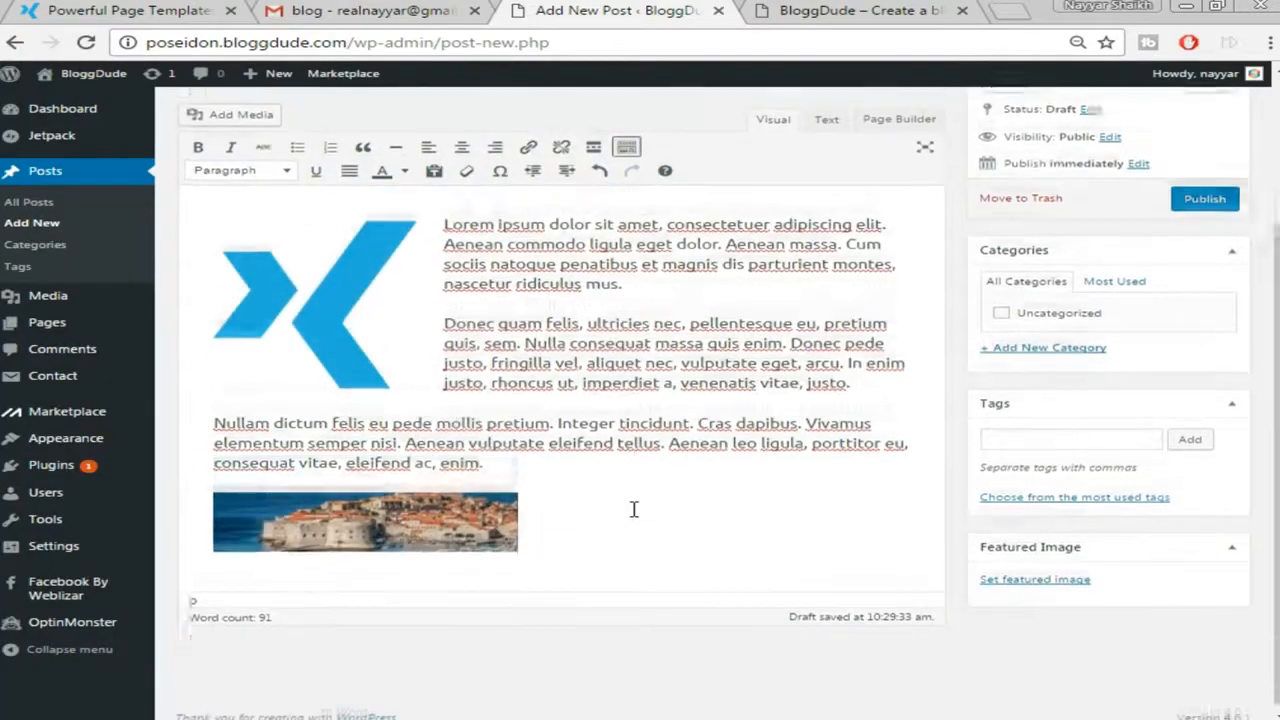
click(458, 511)
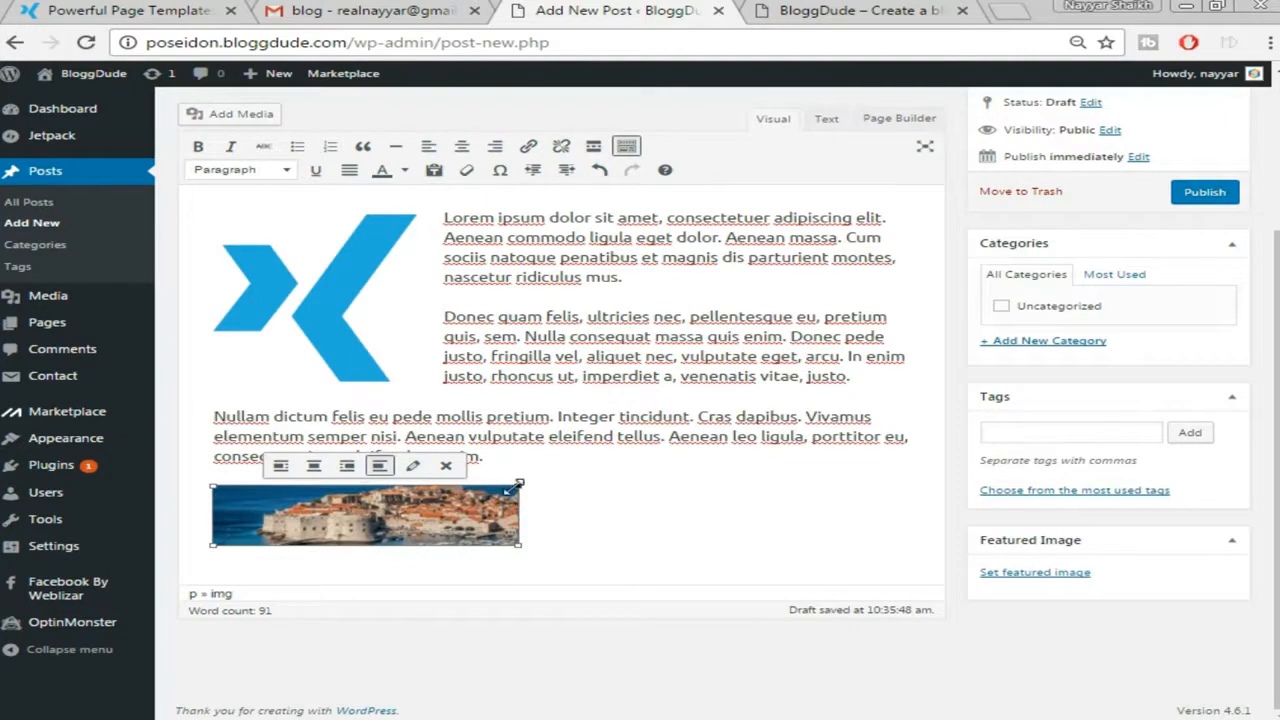
drag(516, 487, 960, 480)
Add an empty paragraph below the harbour image and copy the demo's Aliquam paragraph and quote
scroll(941, 511, down, 1)
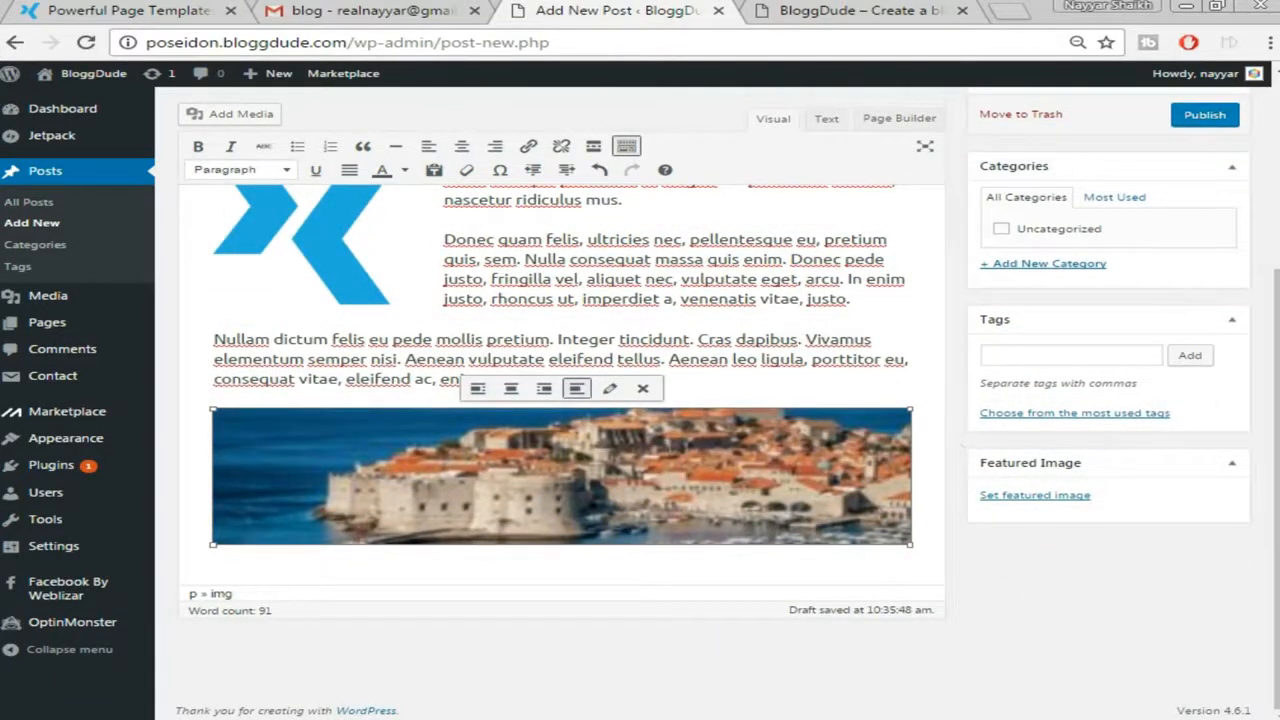
click(933, 487)
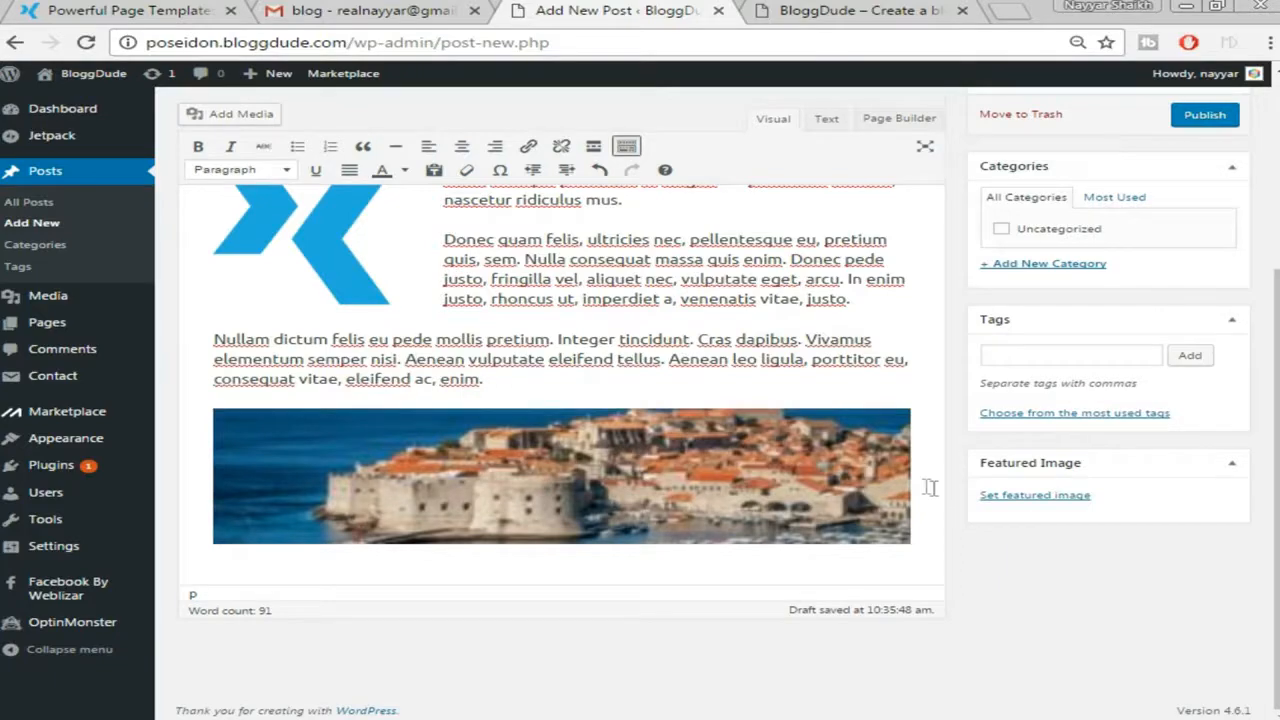
key(Return)
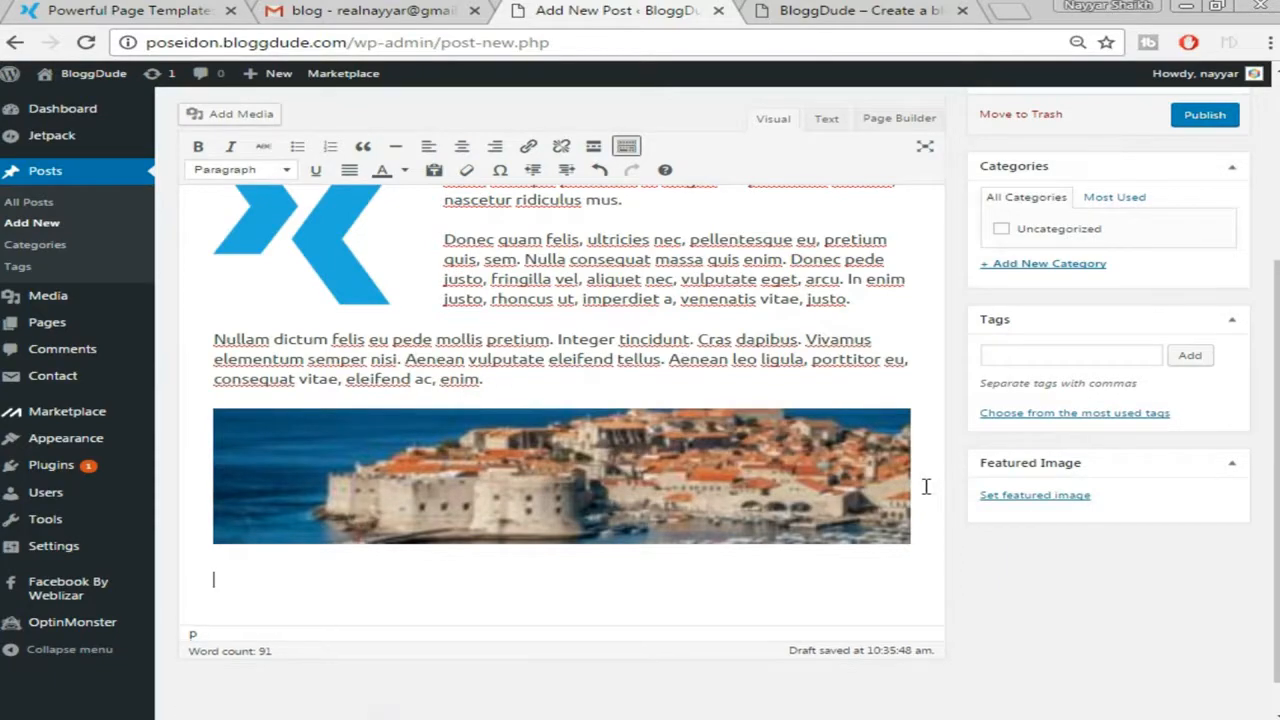
click(130, 10)
scroll(311, 443, down, 2)
drag(25, 425, 452, 522)
right_click(437, 500)
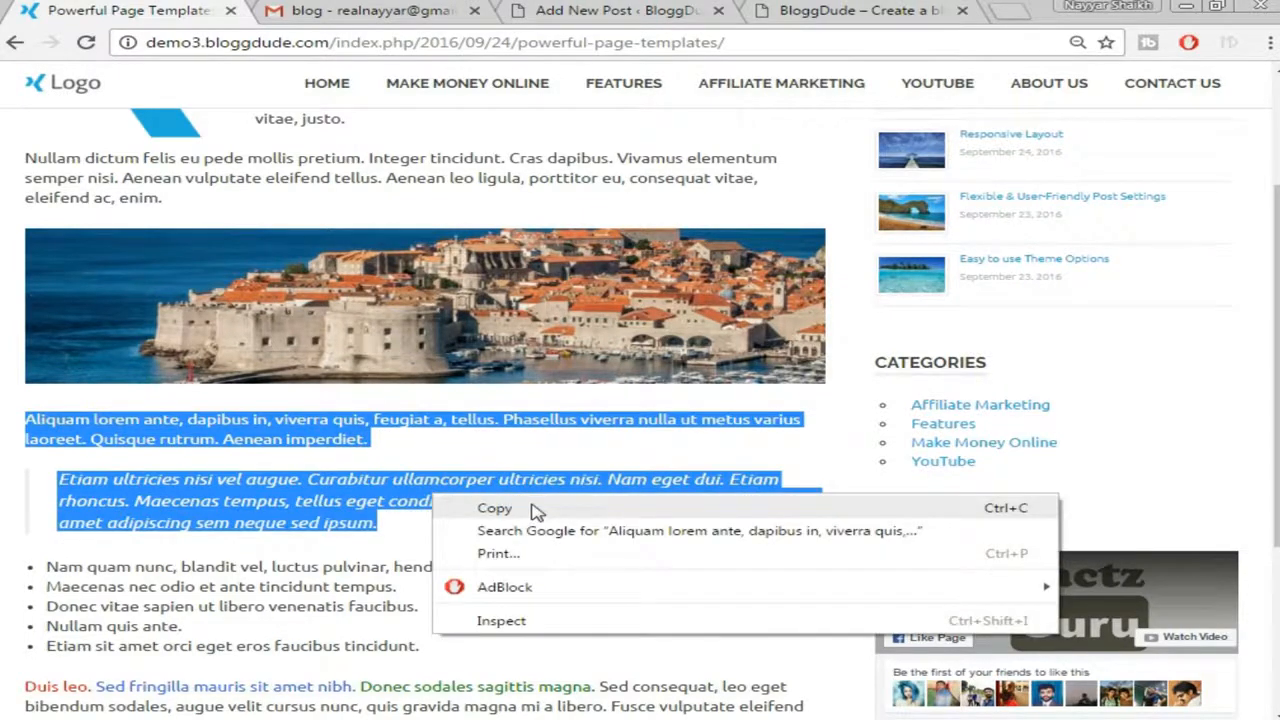
click(470, 509)
Paste the Aliquam and Etiam paragraphs below the image, then view the demo post again
click(585, 11)
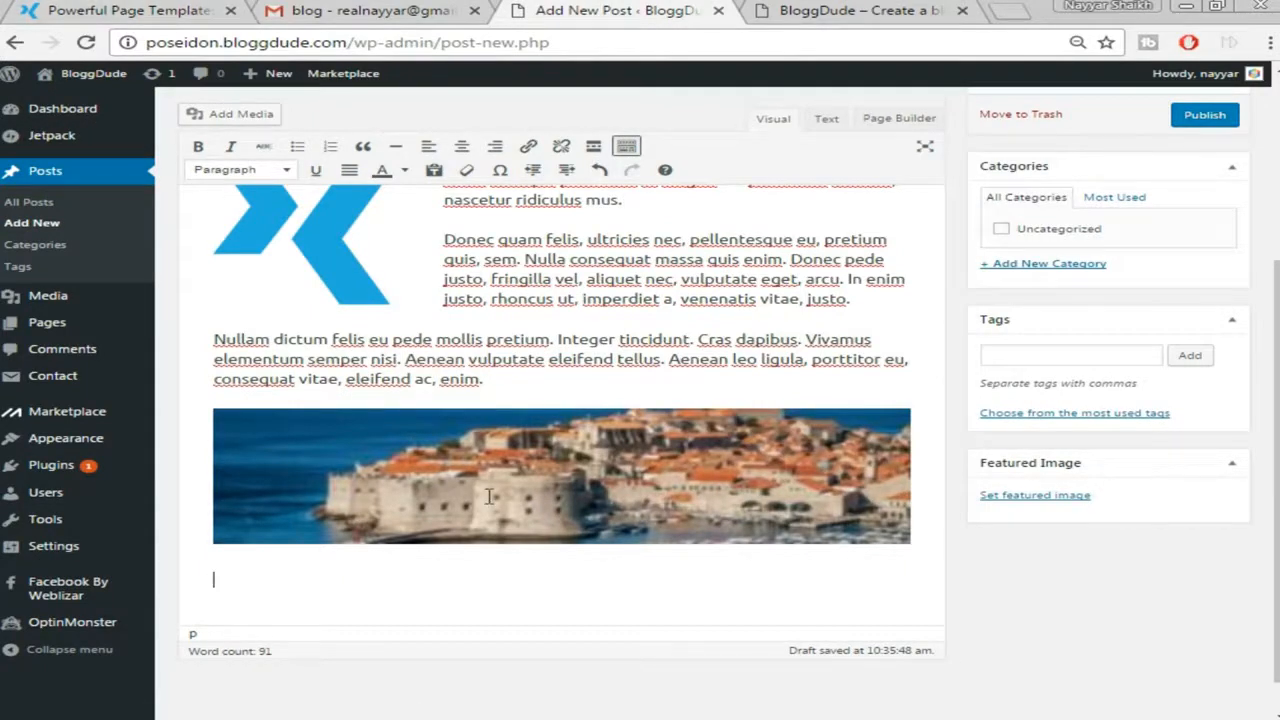
key(ctrl+v)
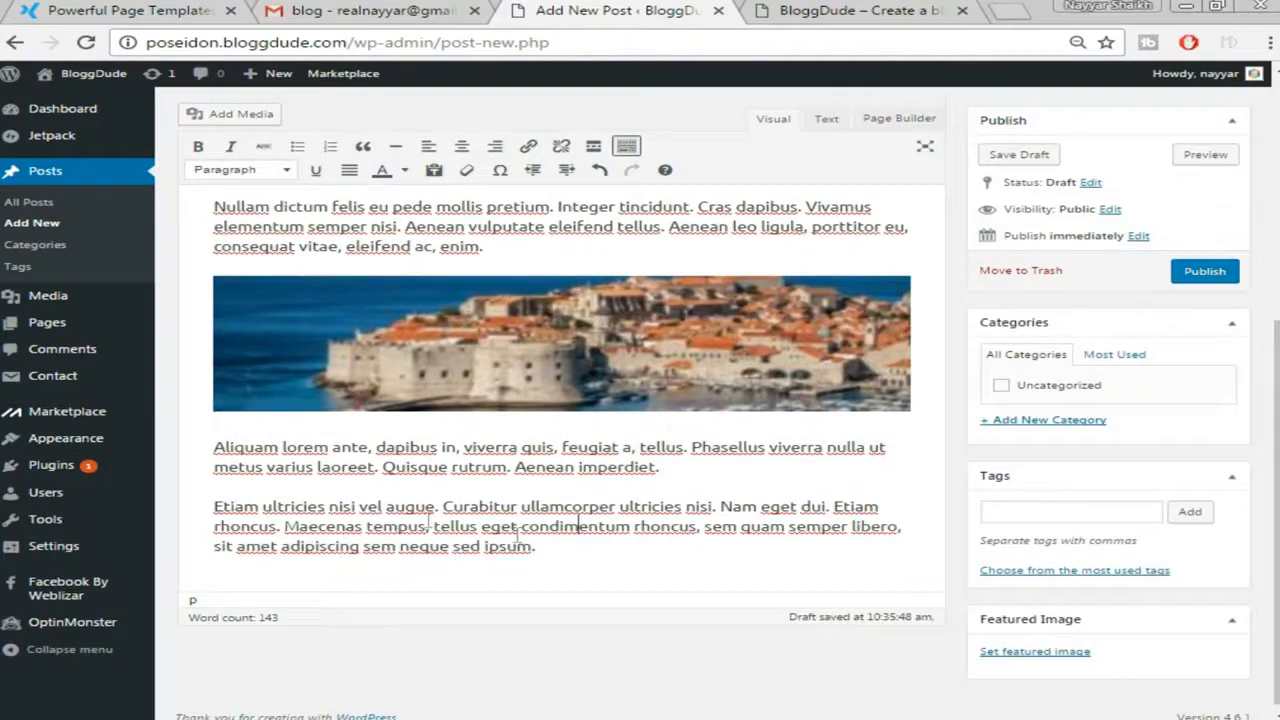
click(128, 14)
click(452, 474)
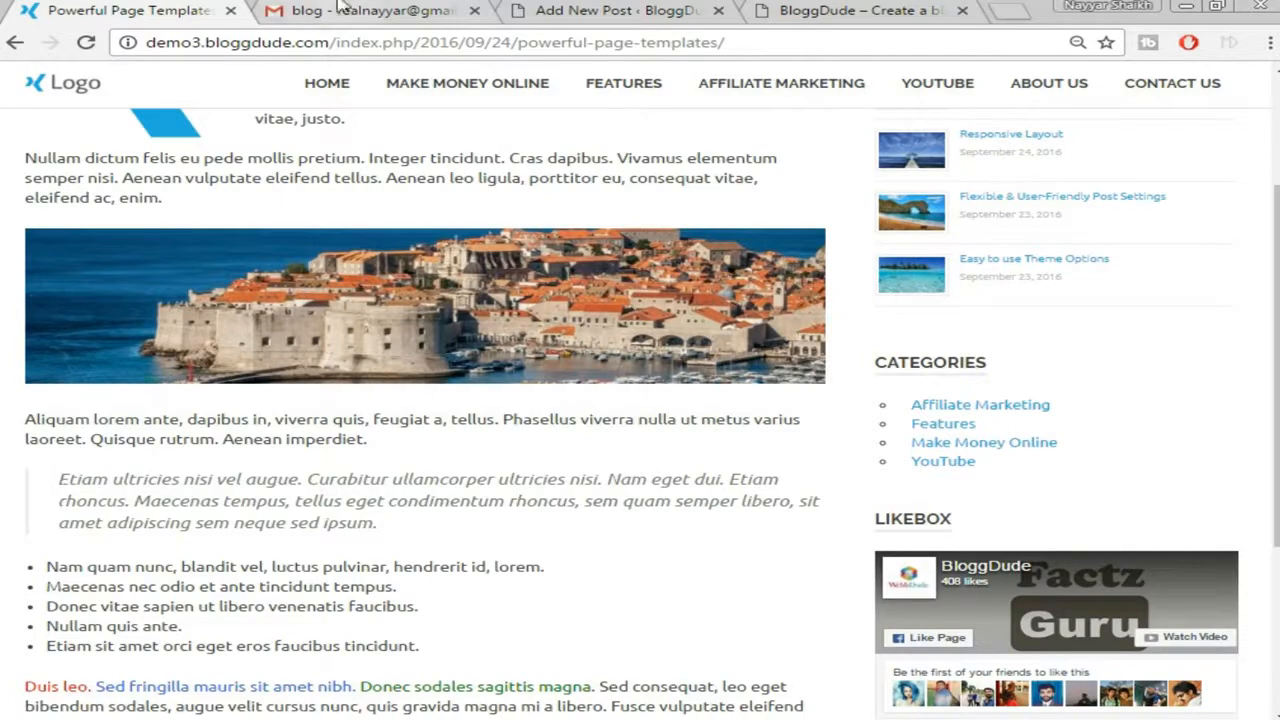
Make the Etiam ultricies paragraph a blockquote and start a normal paragraph after it
click(690, 12)
drag(212, 507, 584, 549)
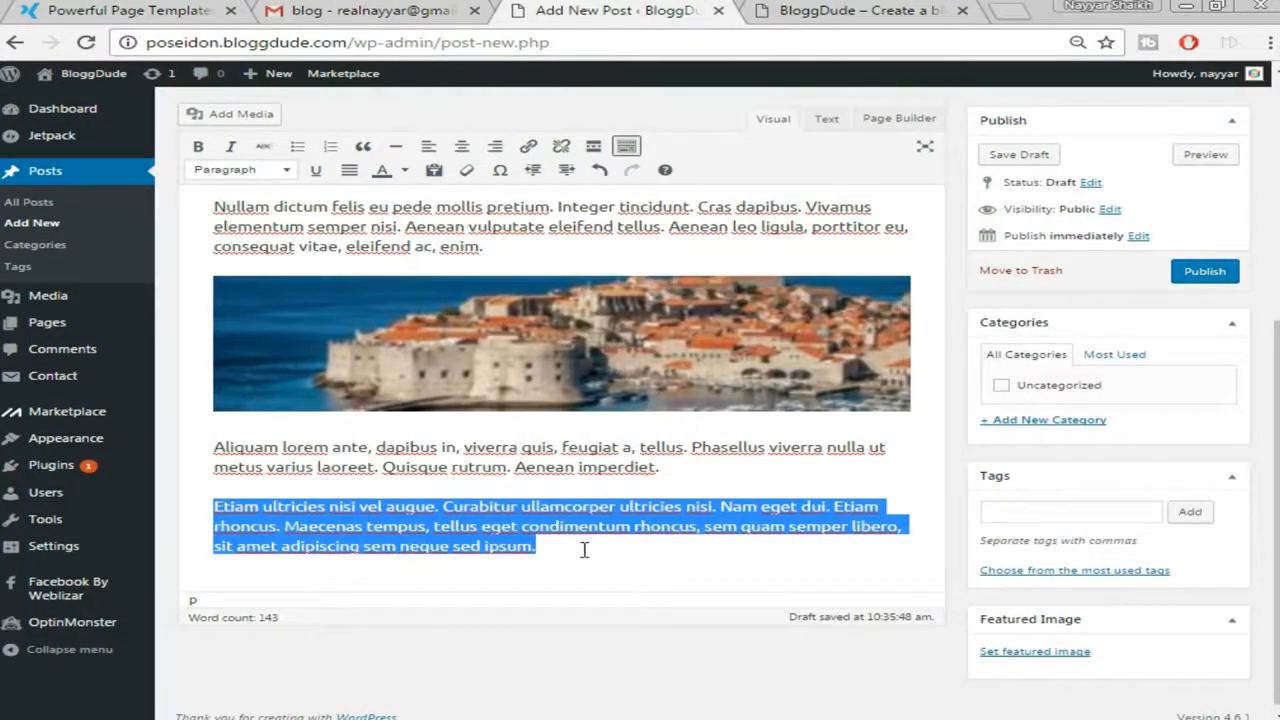
click(362, 148)
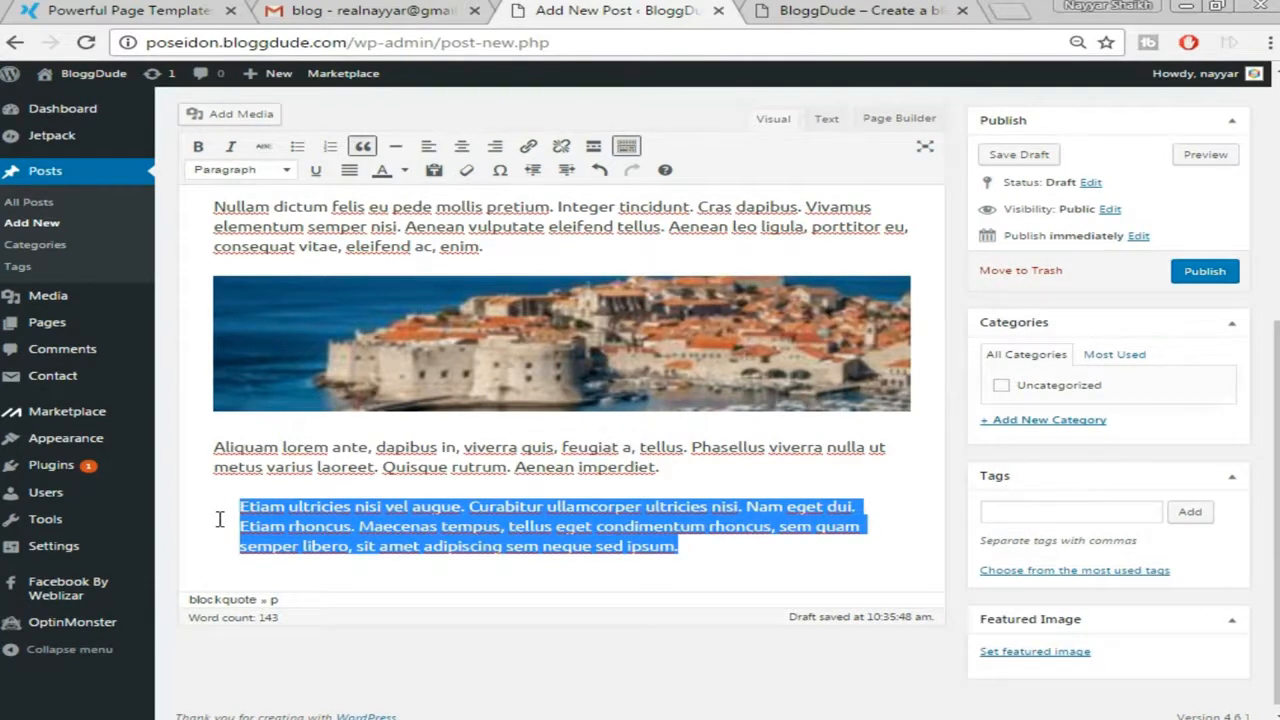
click(724, 555)
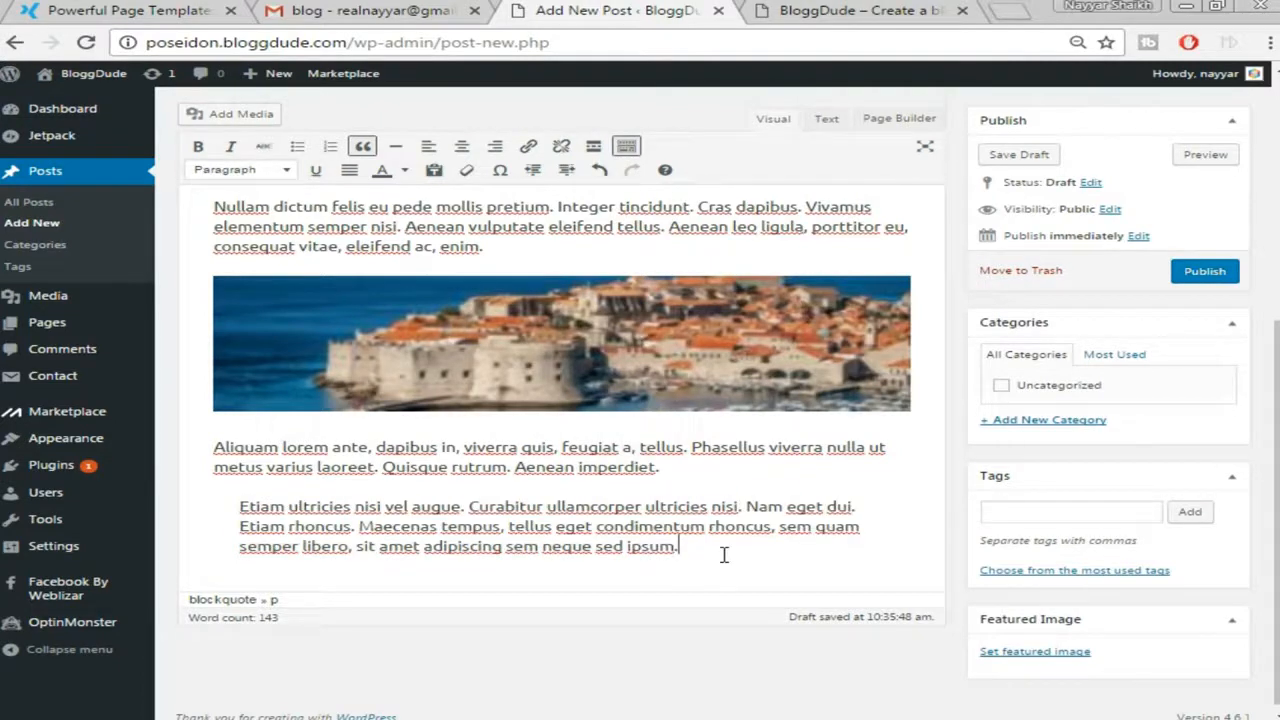
key(Return)
key(Return)
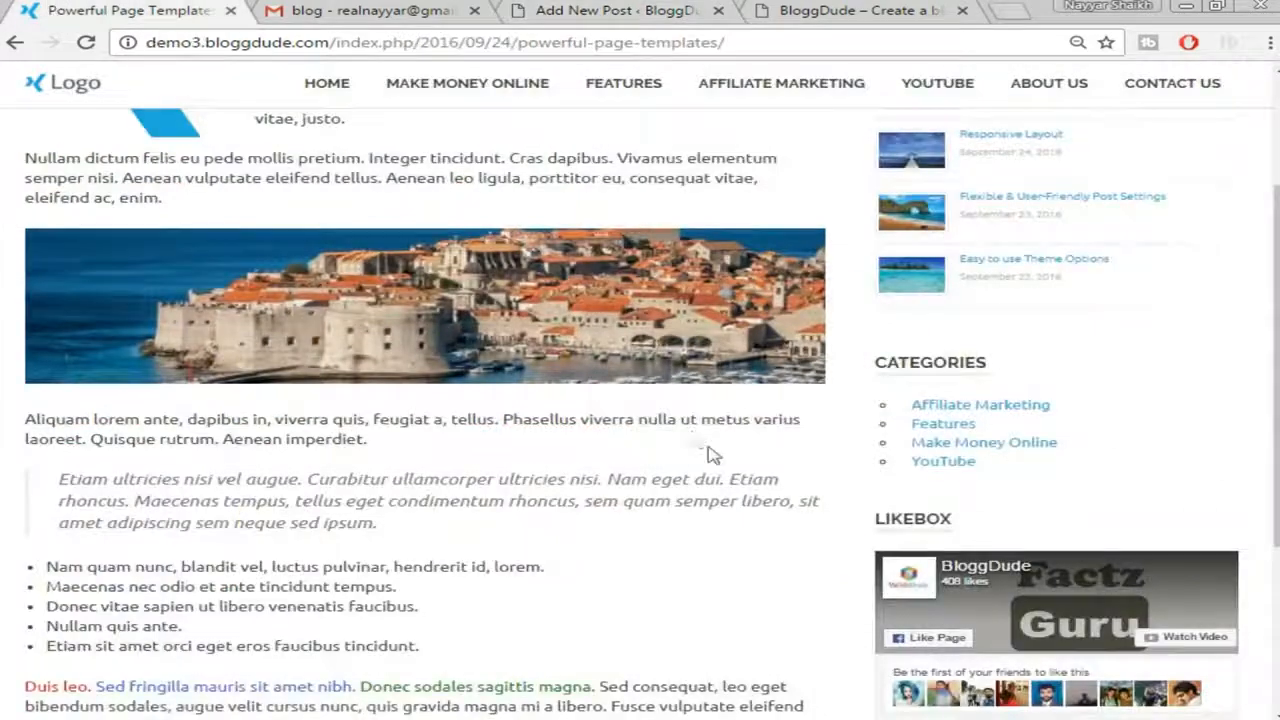
Turn the pasted 'Nam quam nunc' line into item 1 of a numbered list
scroll(705, 455, down, 2)
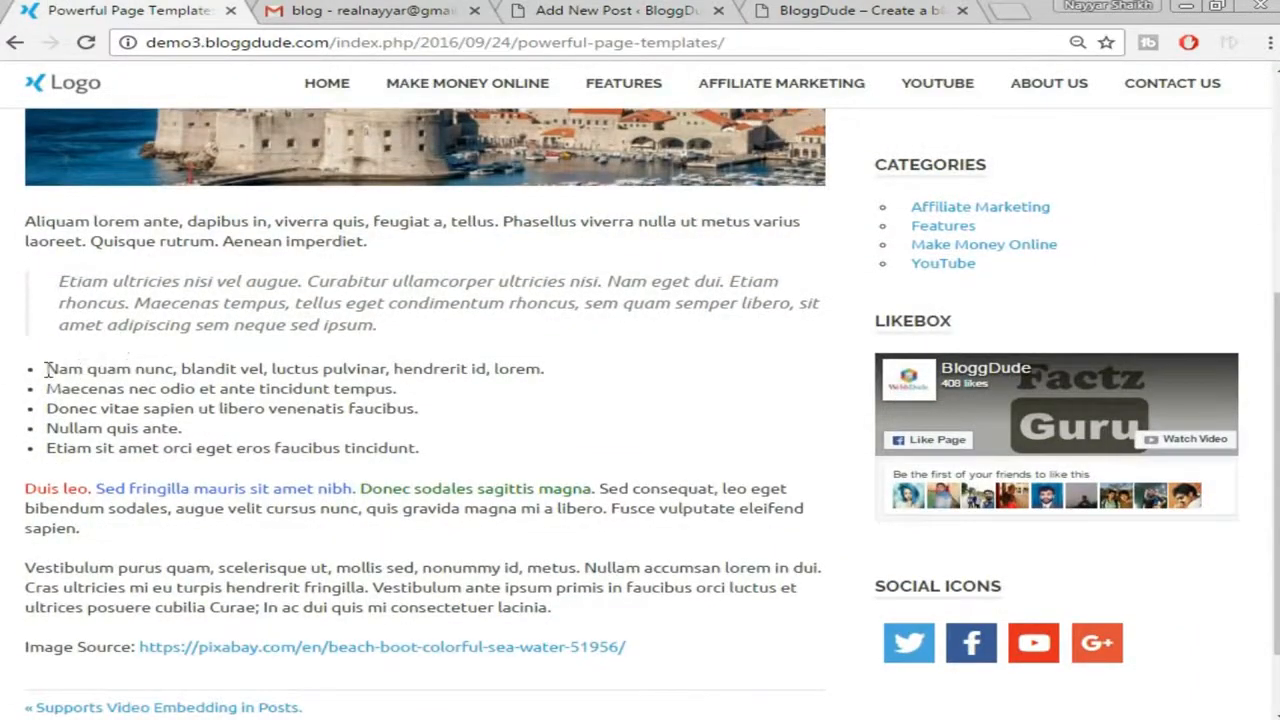
drag(46, 369, 453, 446)
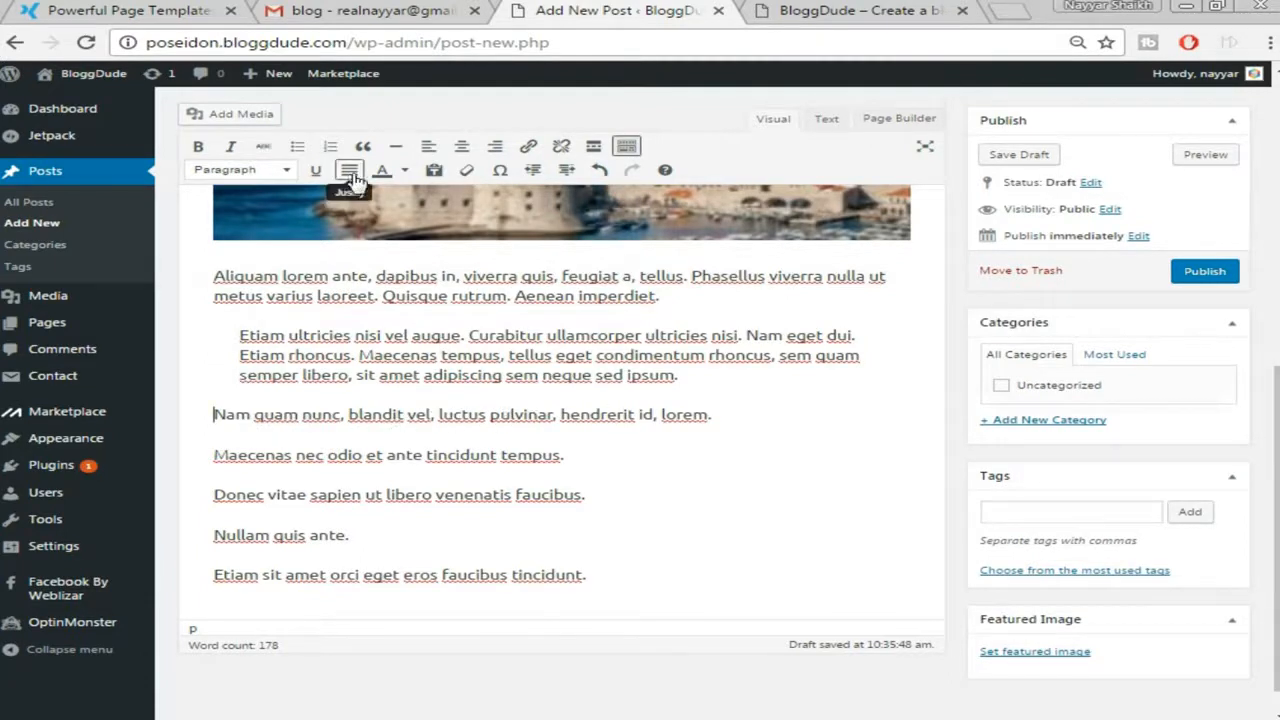
click(486, 415)
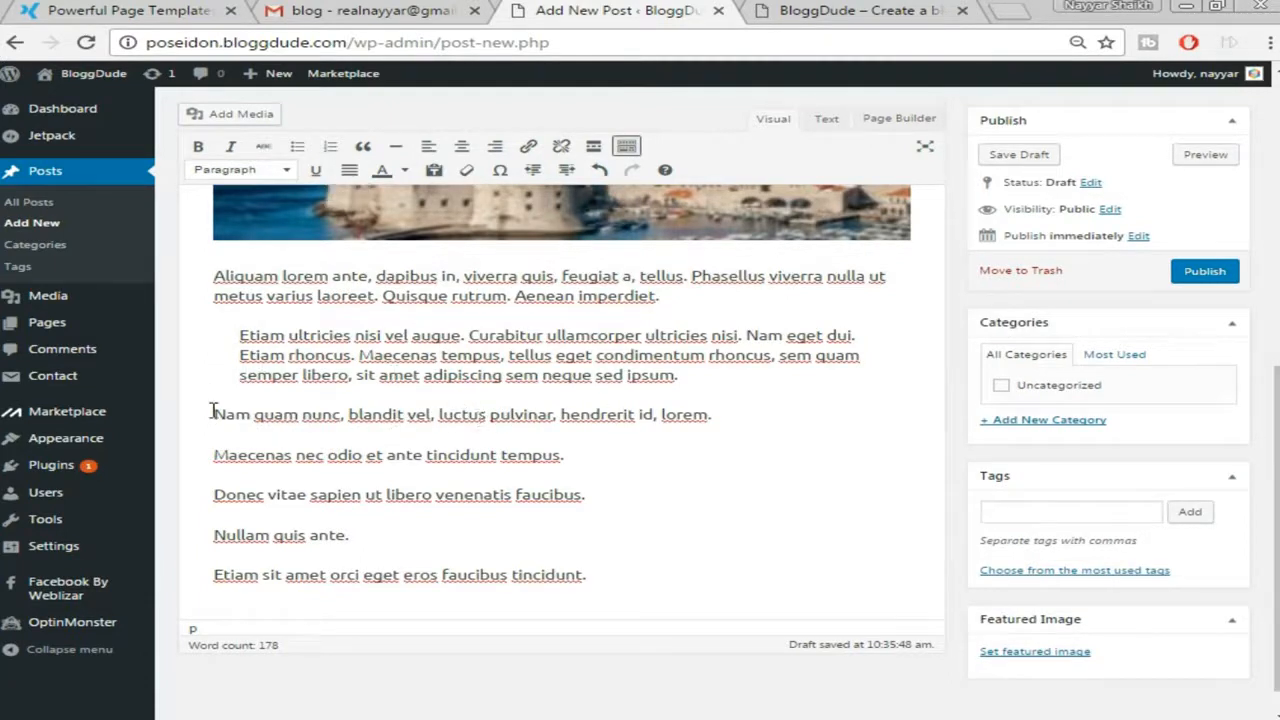
drag(212, 414, 820, 393)
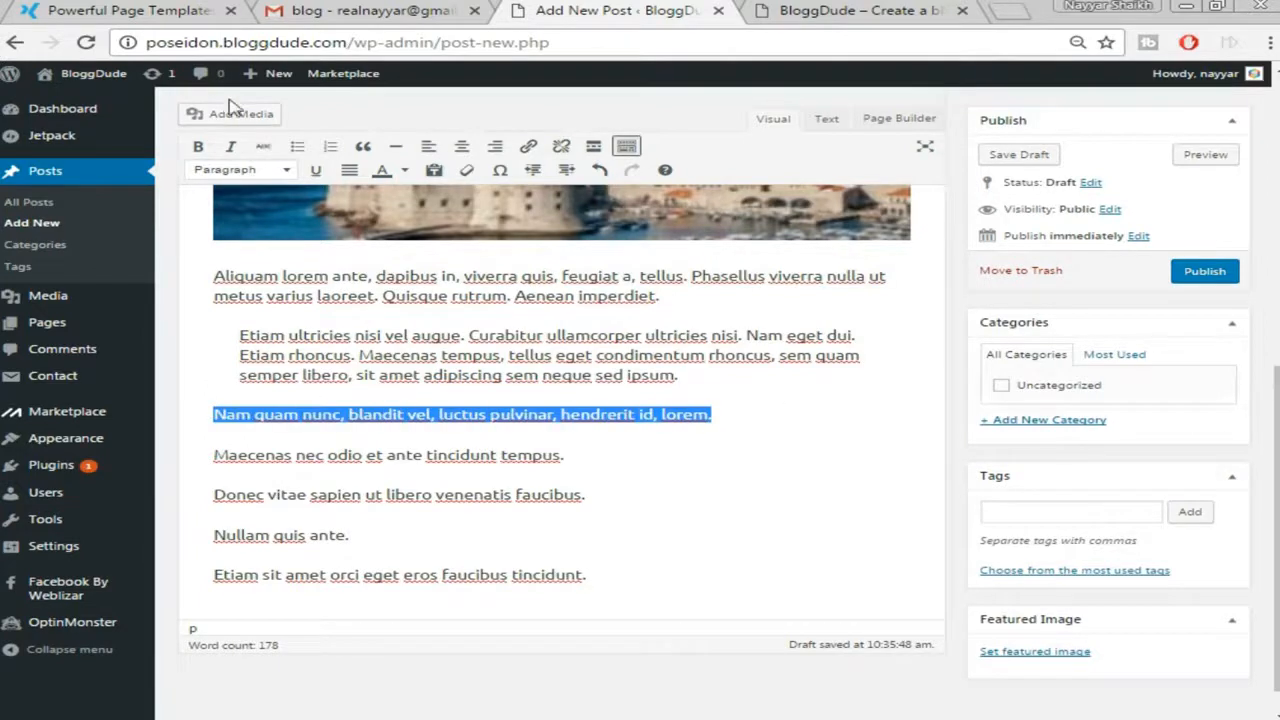
click(297, 147)
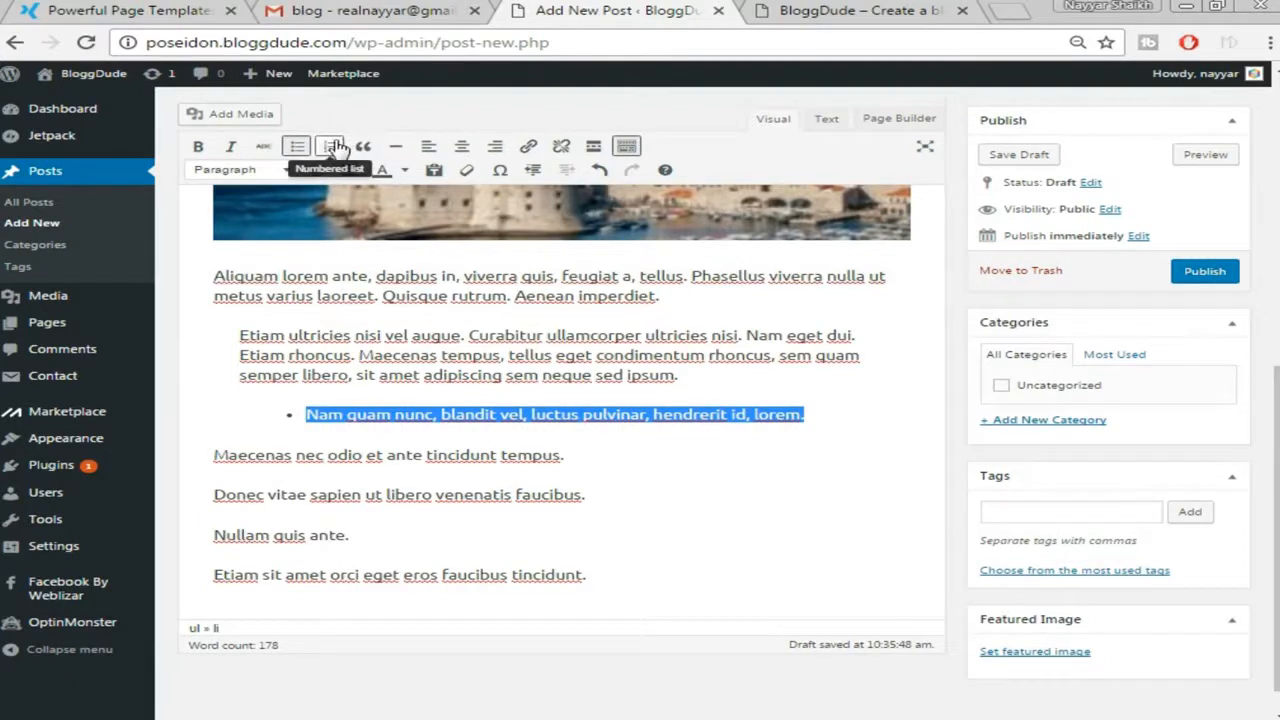
click(334, 147)
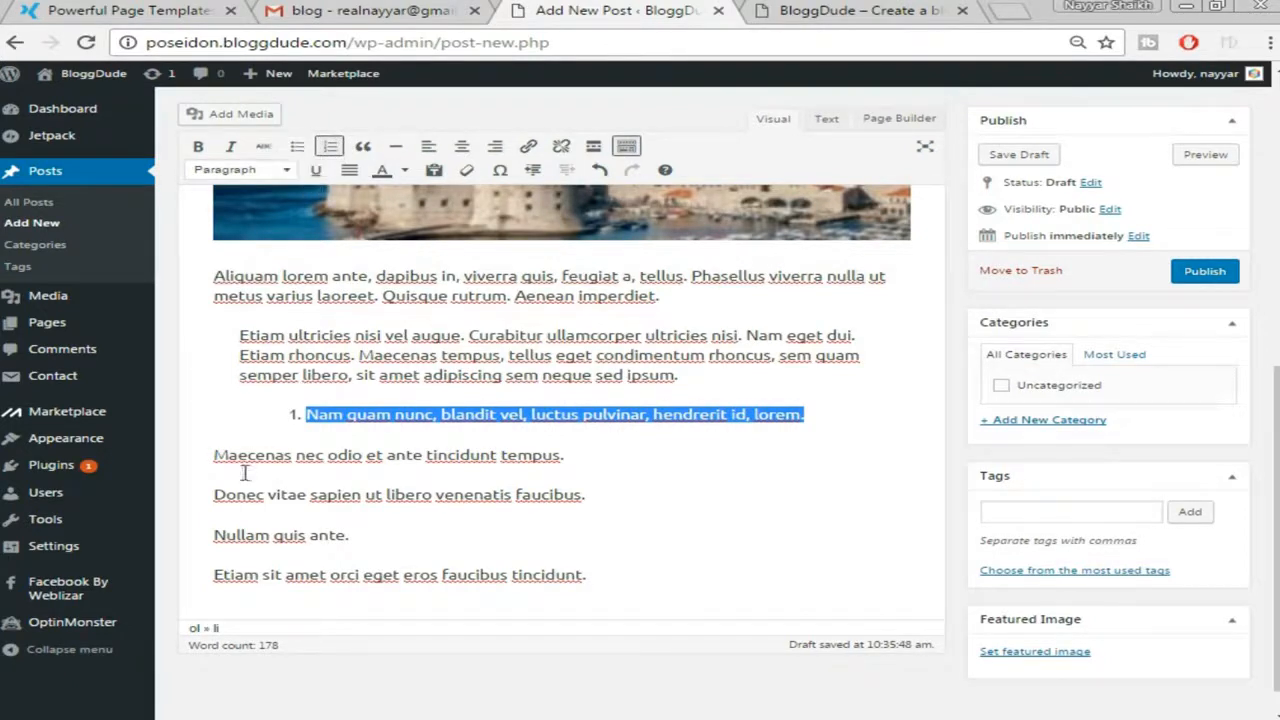
Add the Maecenas nec odio, Donec vitae sapien, Nullam quis ante and Etiam sit amet lines as items 2–5
drag(214, 455, 566, 456)
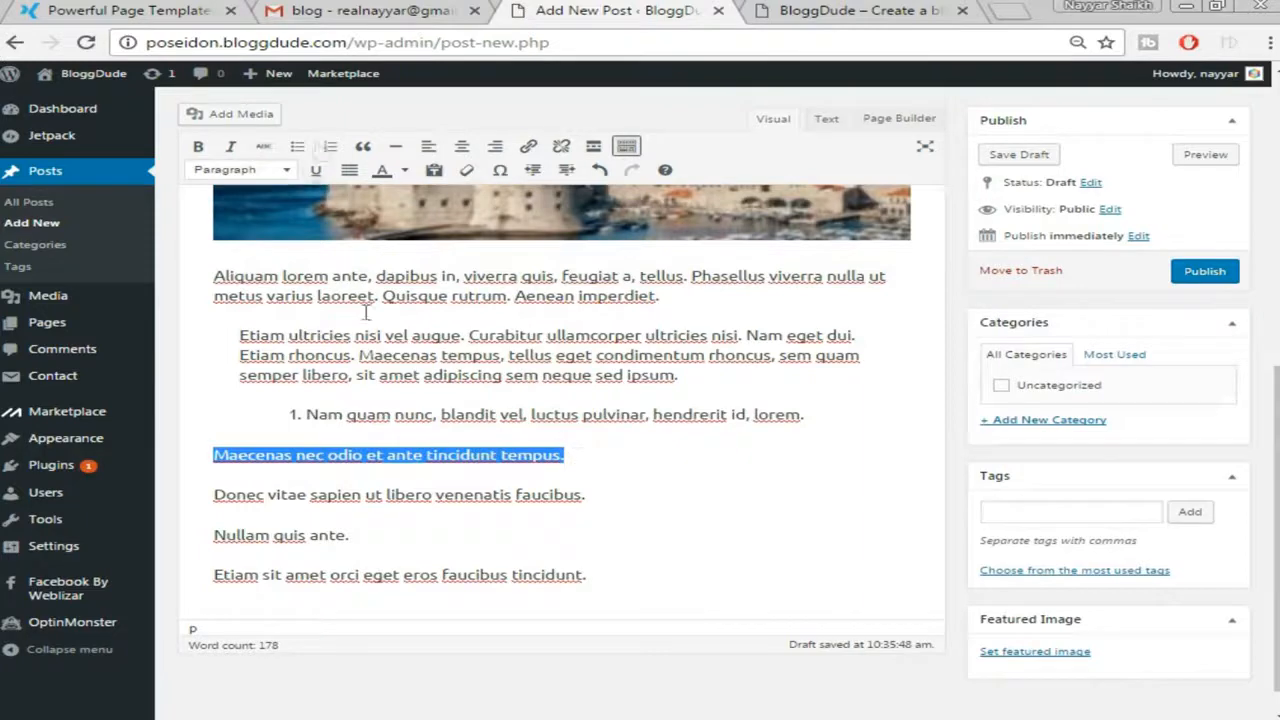
click(330, 146)
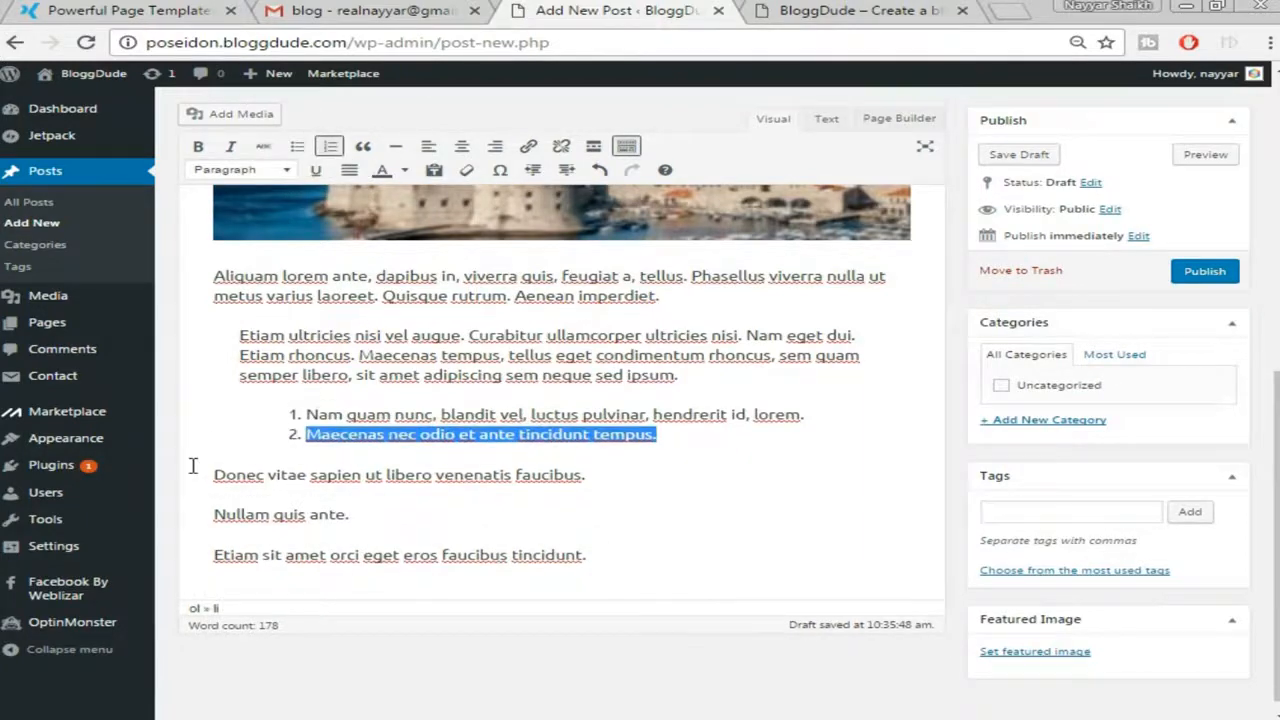
drag(214, 470, 620, 470)
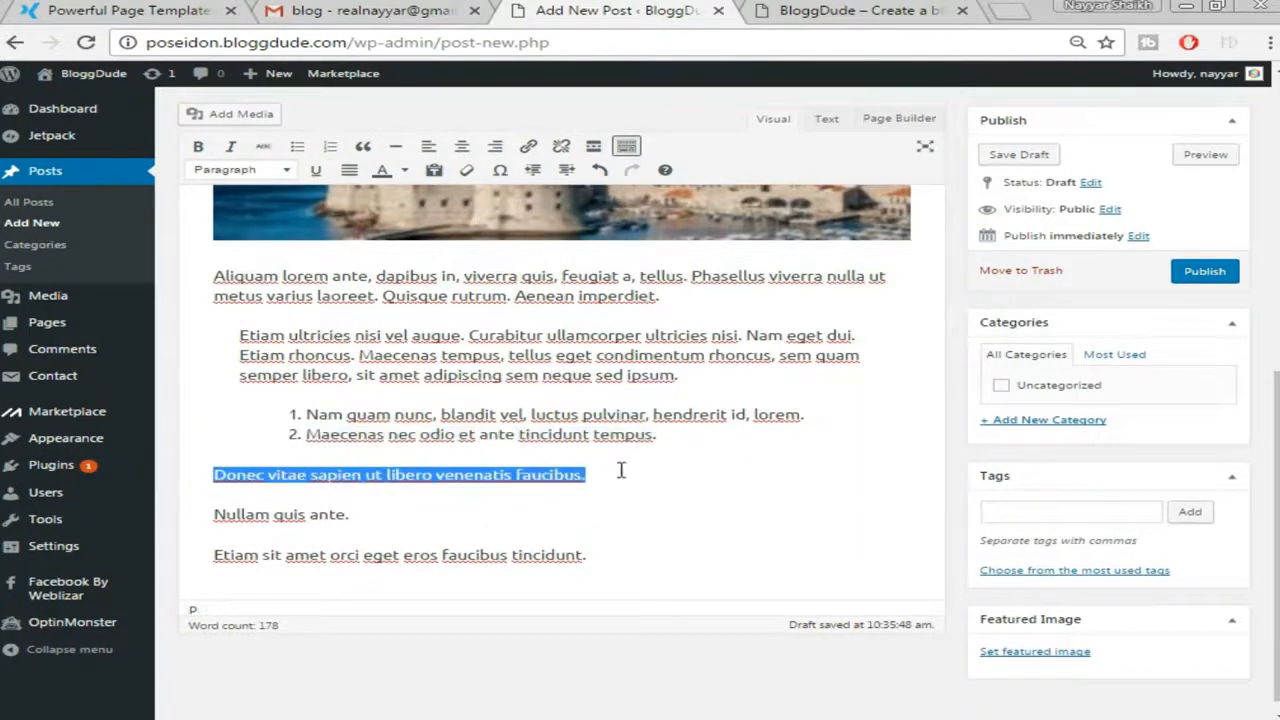
click(342, 157)
drag(216, 500, 338, 500)
click(330, 147)
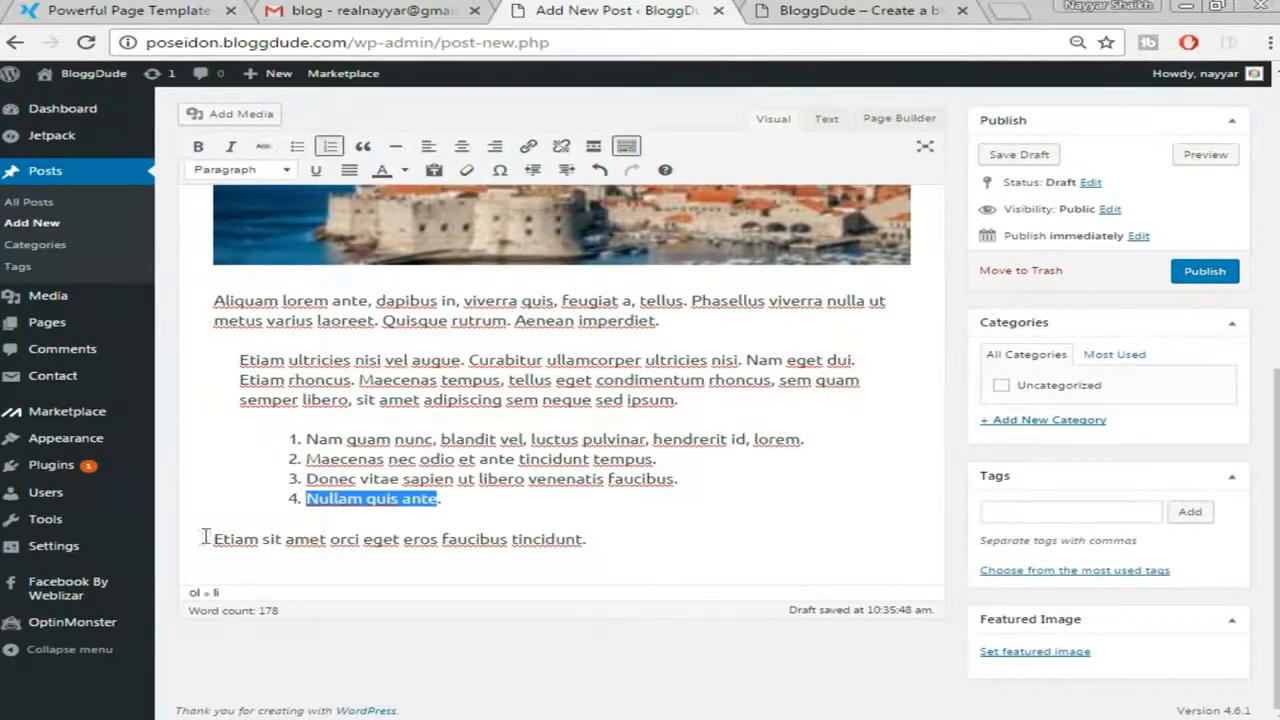
drag(206, 540, 620, 533)
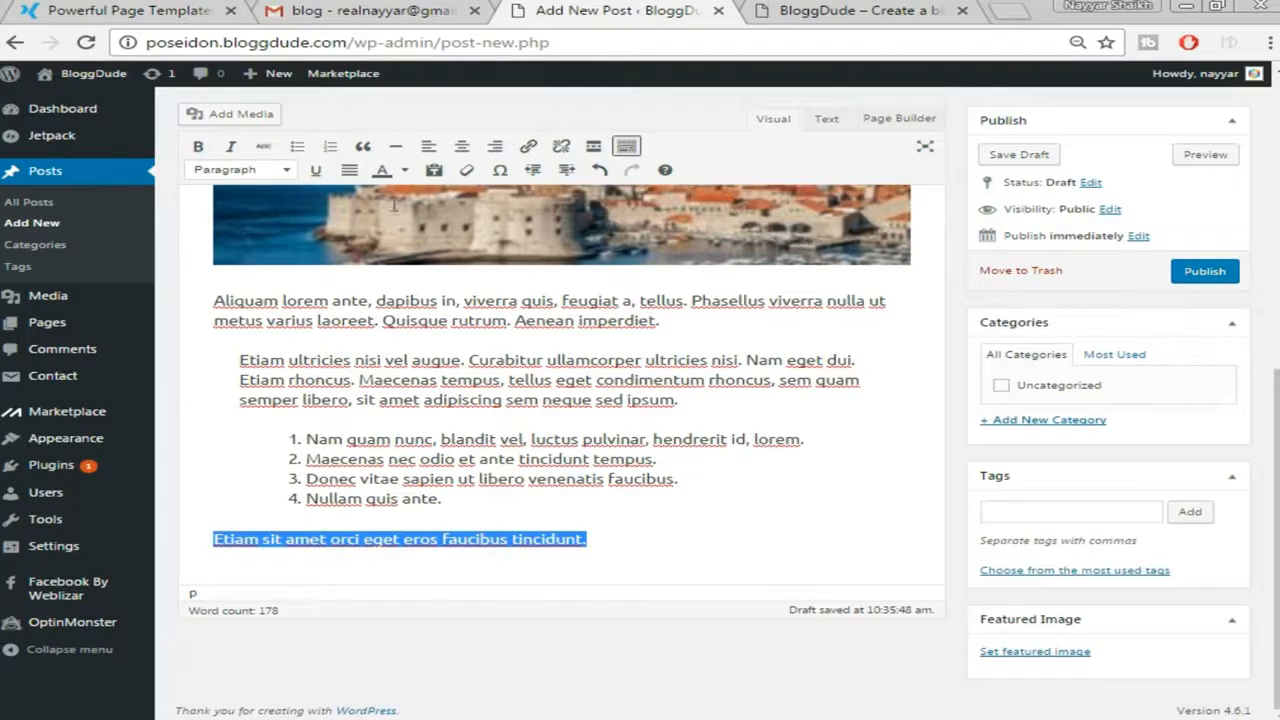
click(330, 146)
End the list with a new paragraph and go back to the demo post
click(712, 518)
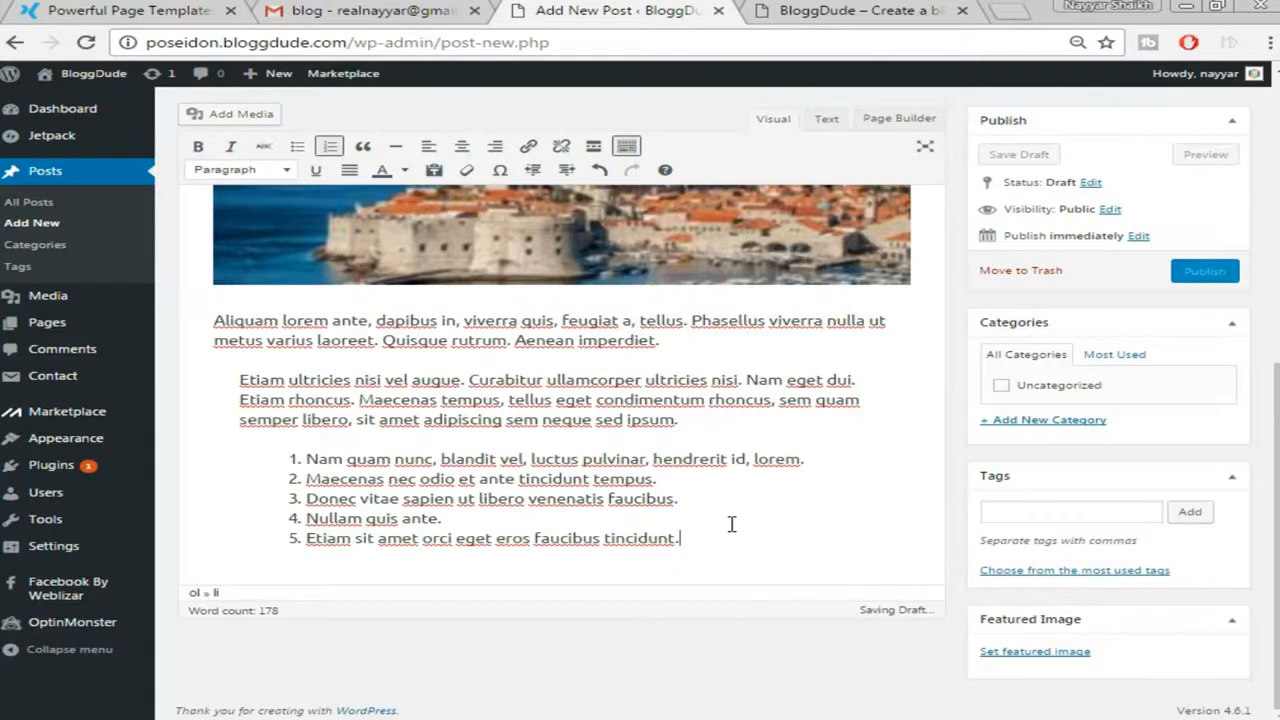
key(Return)
key(Return)
click(170, 11)
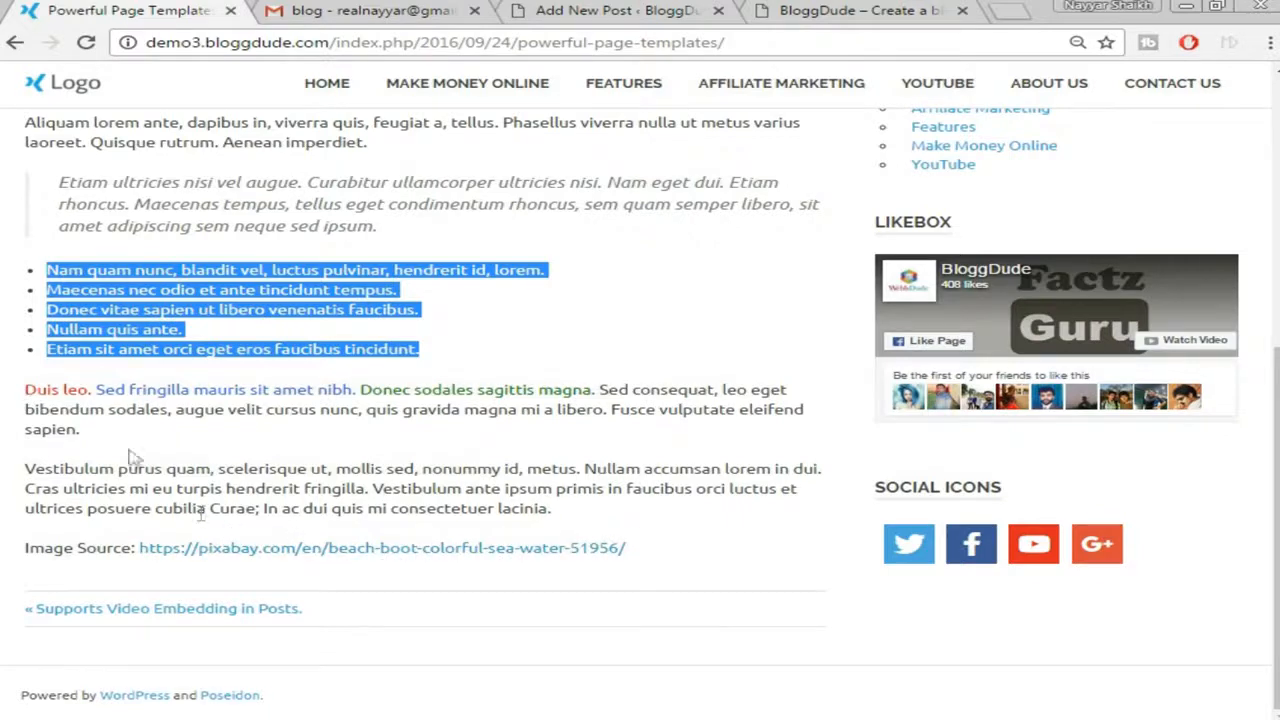
Copy the remaining demo paragraphs through the Image Source line and paste them below the list
drag(25, 400, 666, 540)
right_click(502, 472)
click(565, 490)
click(580, 10)
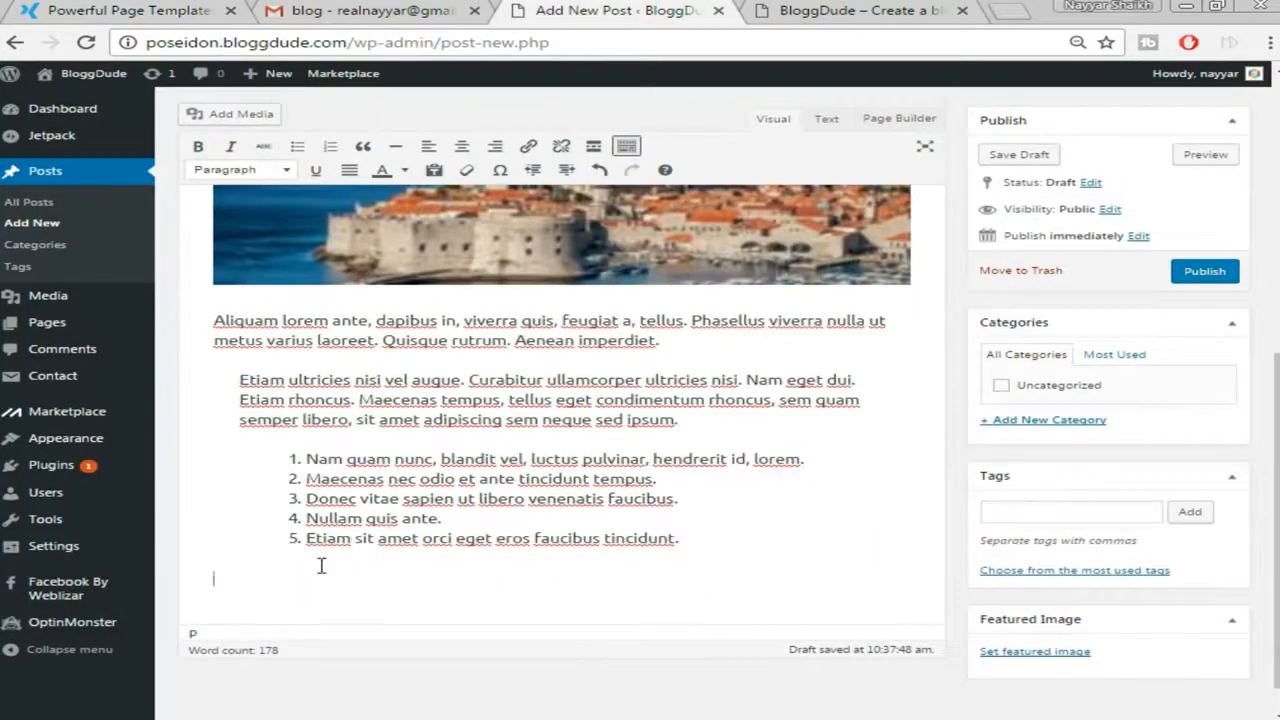
key(ctrl+v)
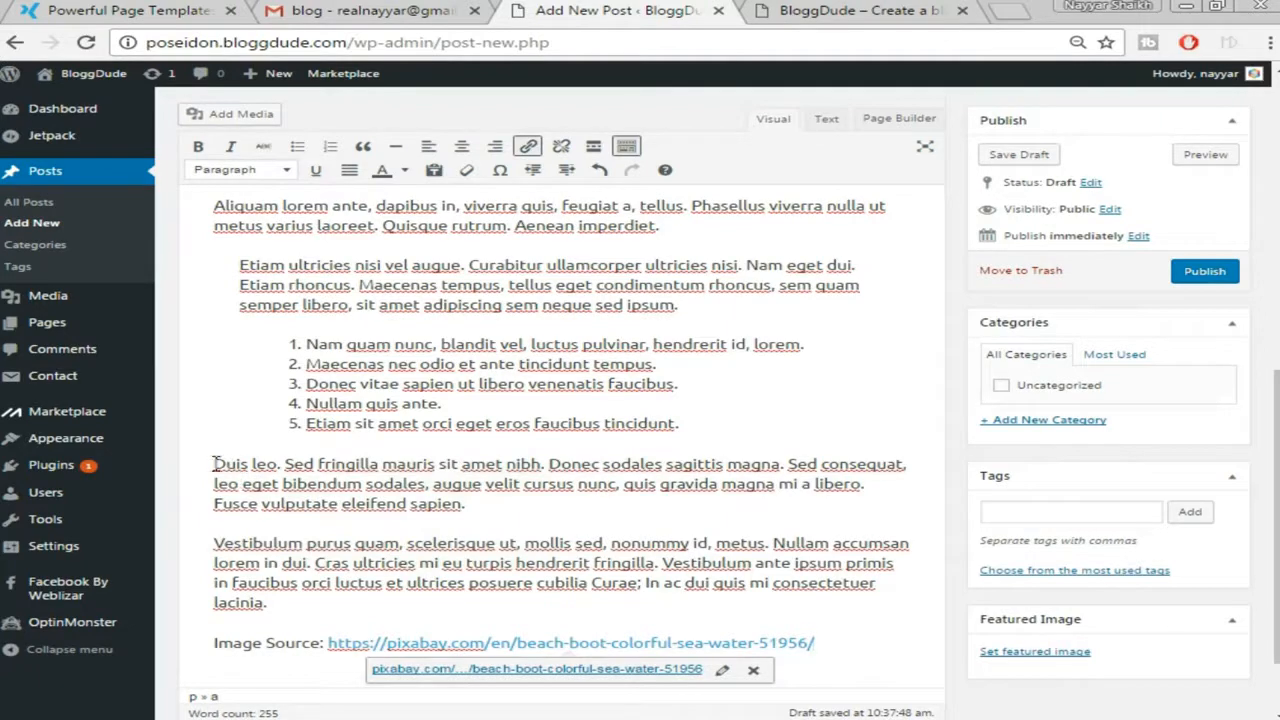
Color the 'Duis leo … nibh' sentences red
drag(213, 463, 545, 458)
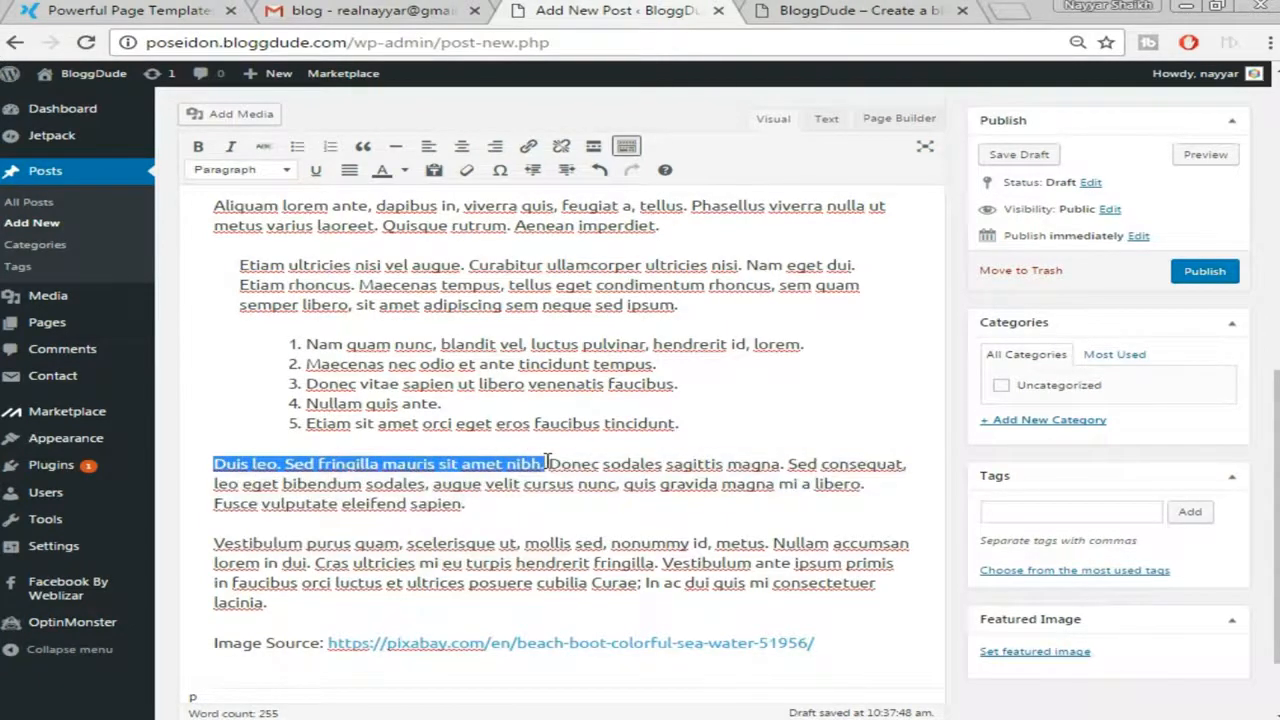
click(410, 170)
click(388, 232)
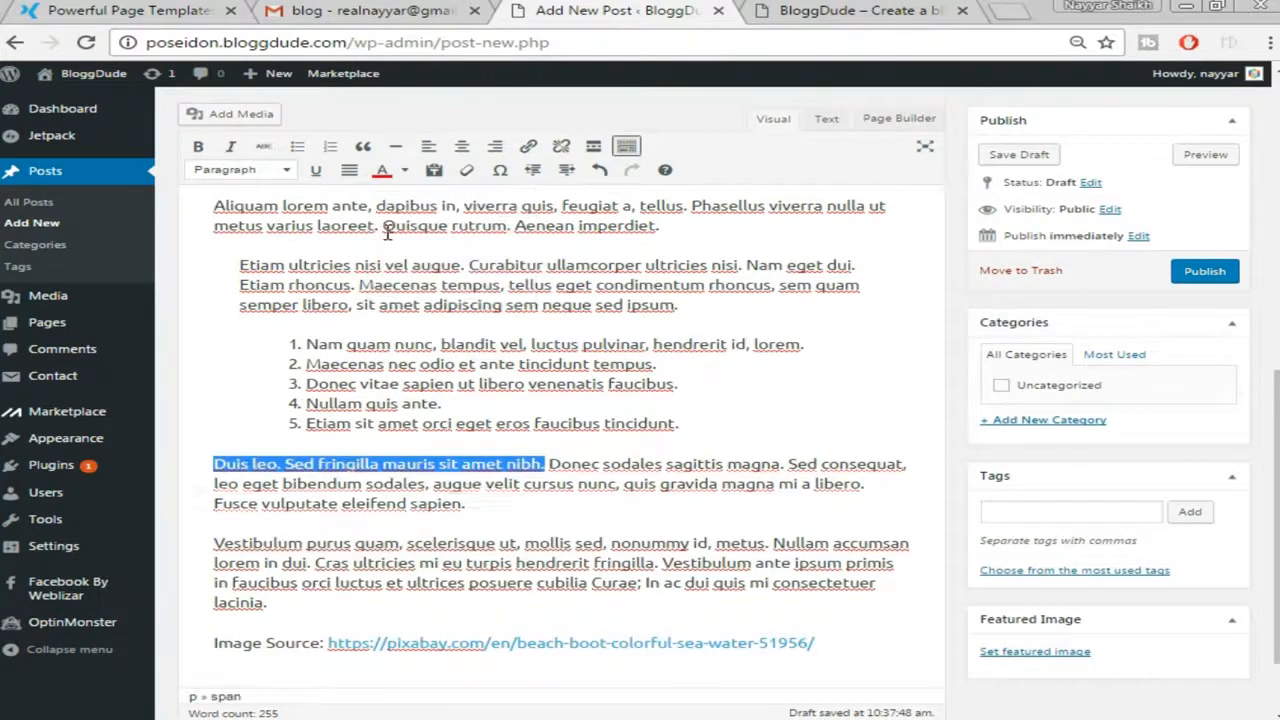
click(547, 484)
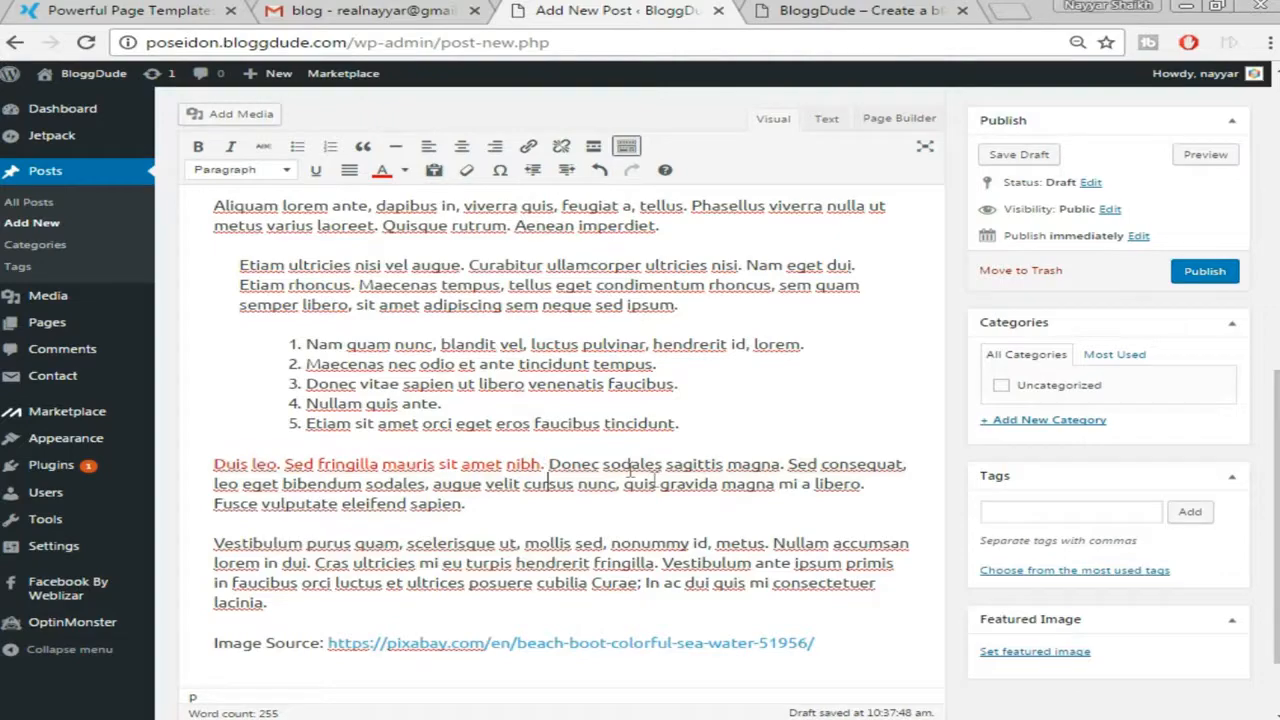
Remove the link from the pixabay Image Source URL
scroll(716, 550, down, 1)
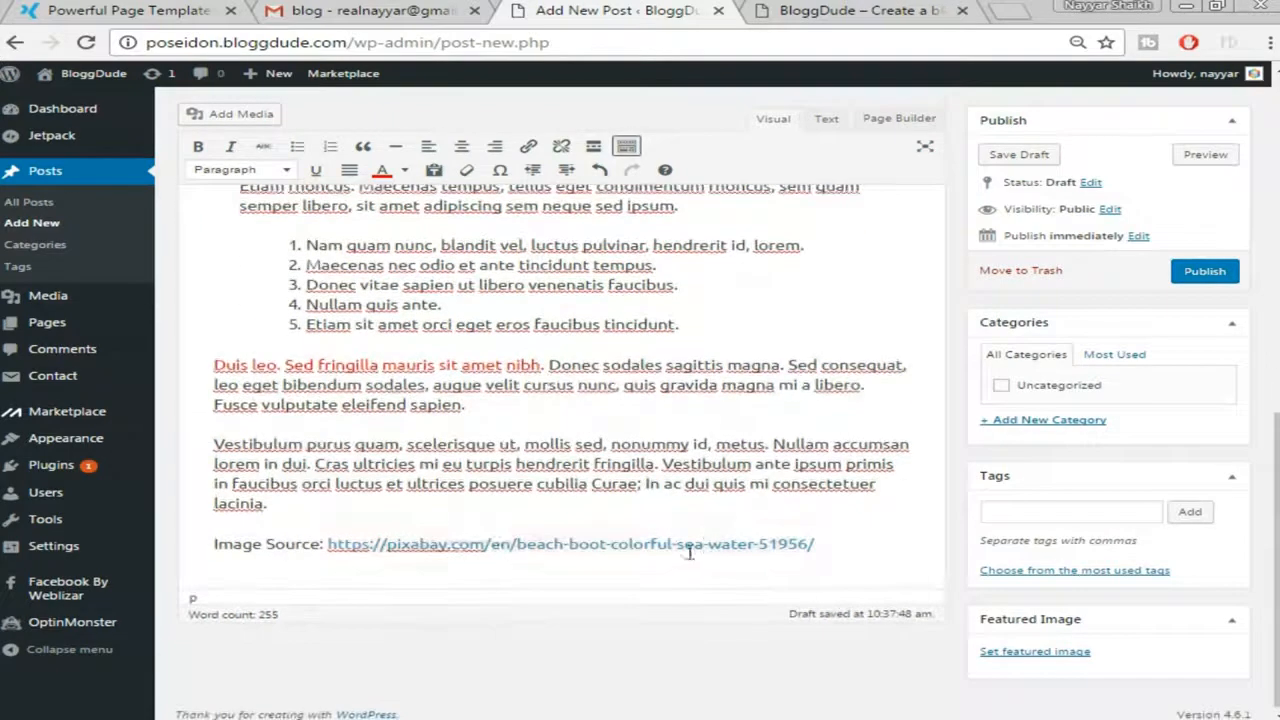
click(447, 544)
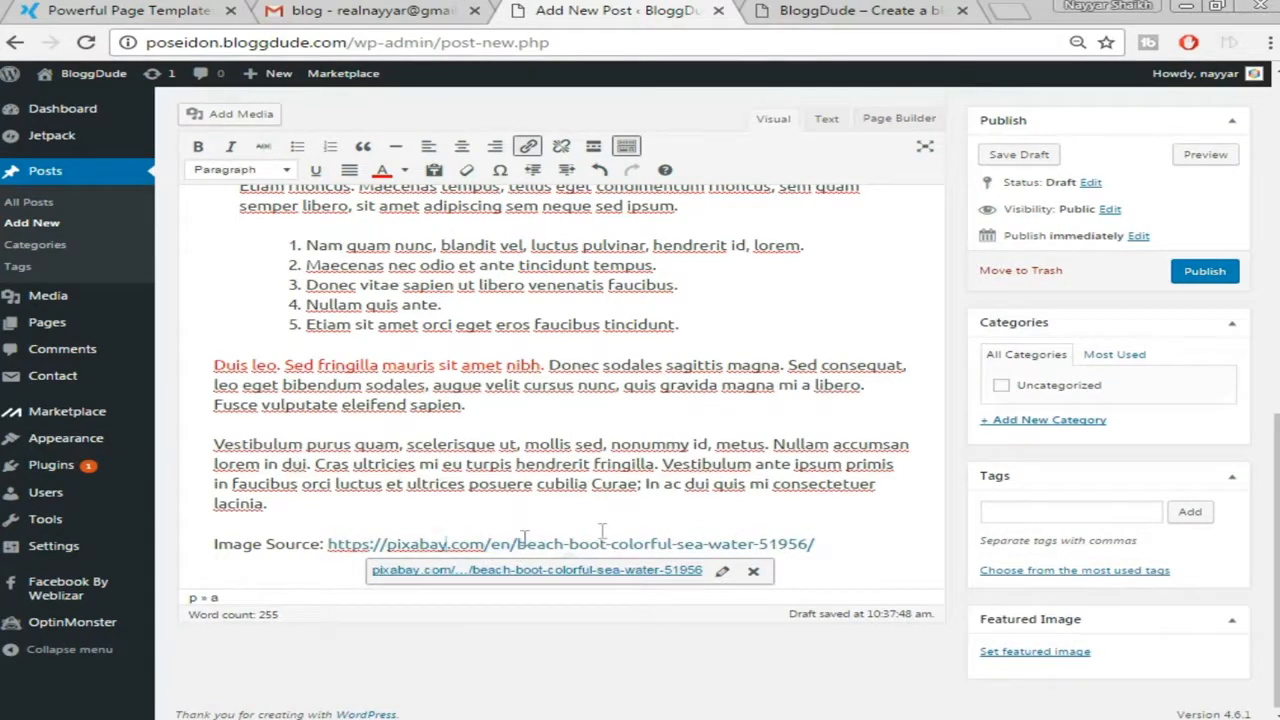
click(753, 570)
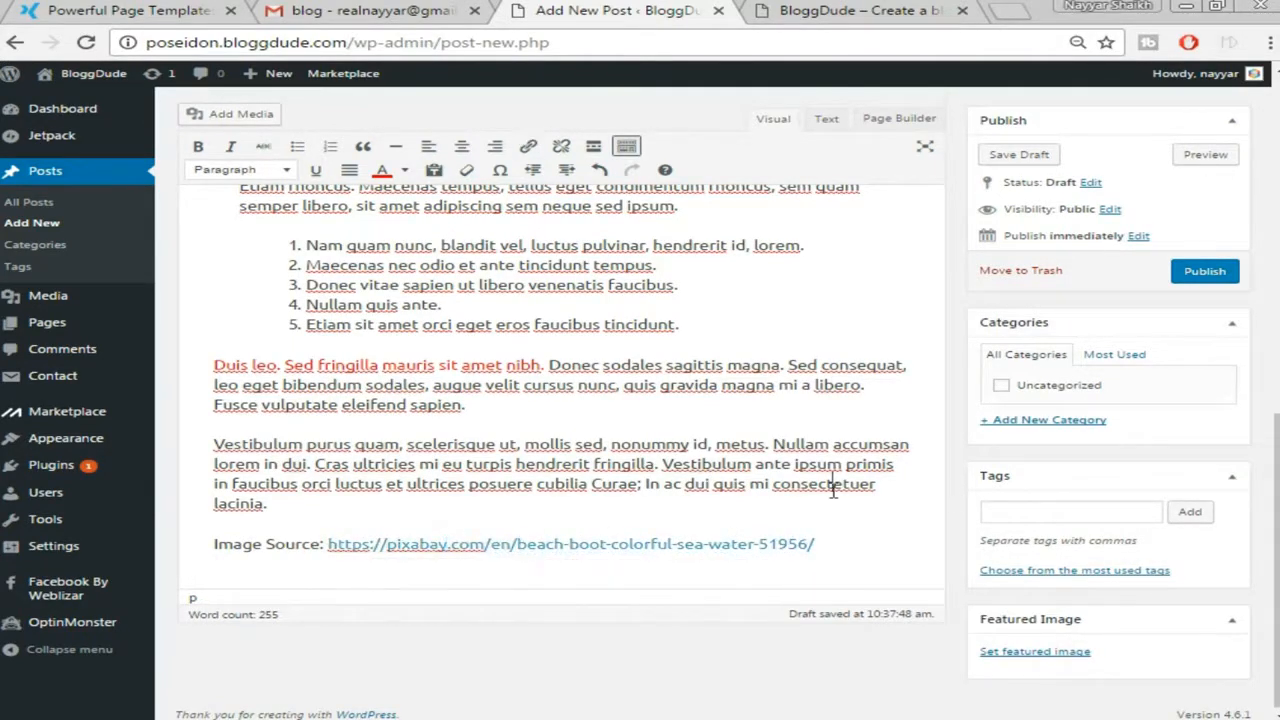
click(704, 545)
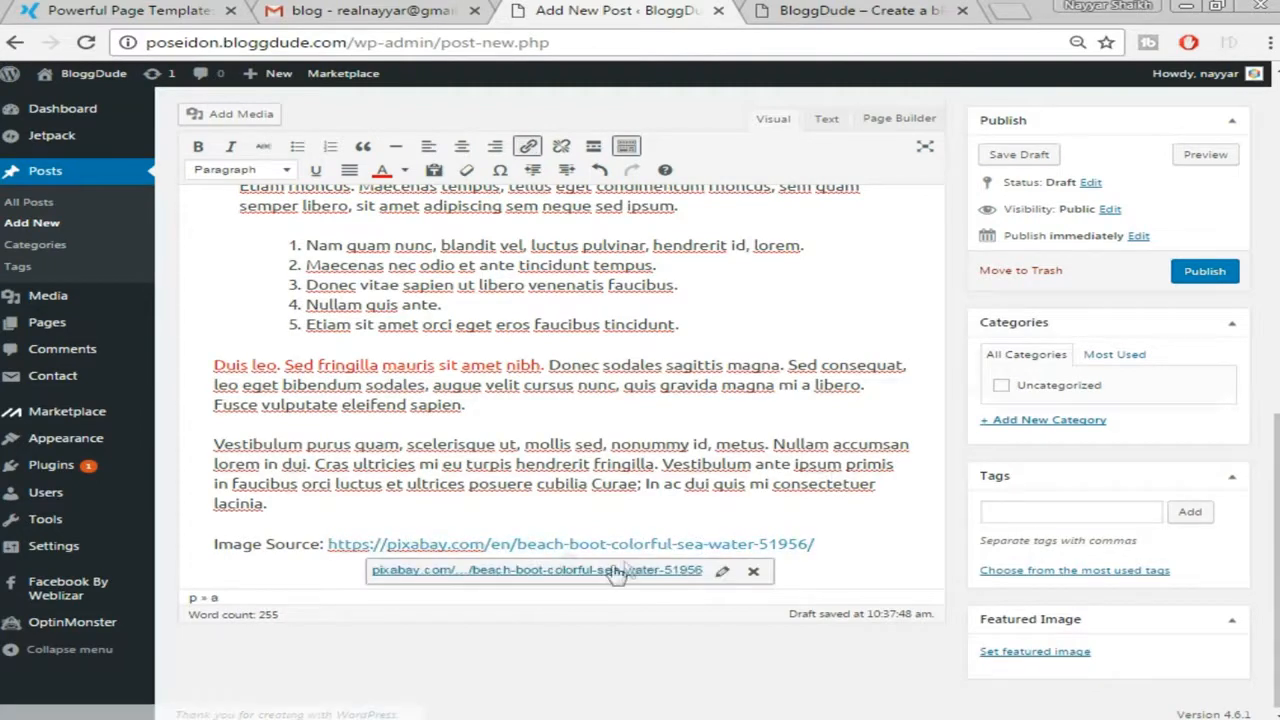
click(755, 572)
drag(829, 540, 333, 548)
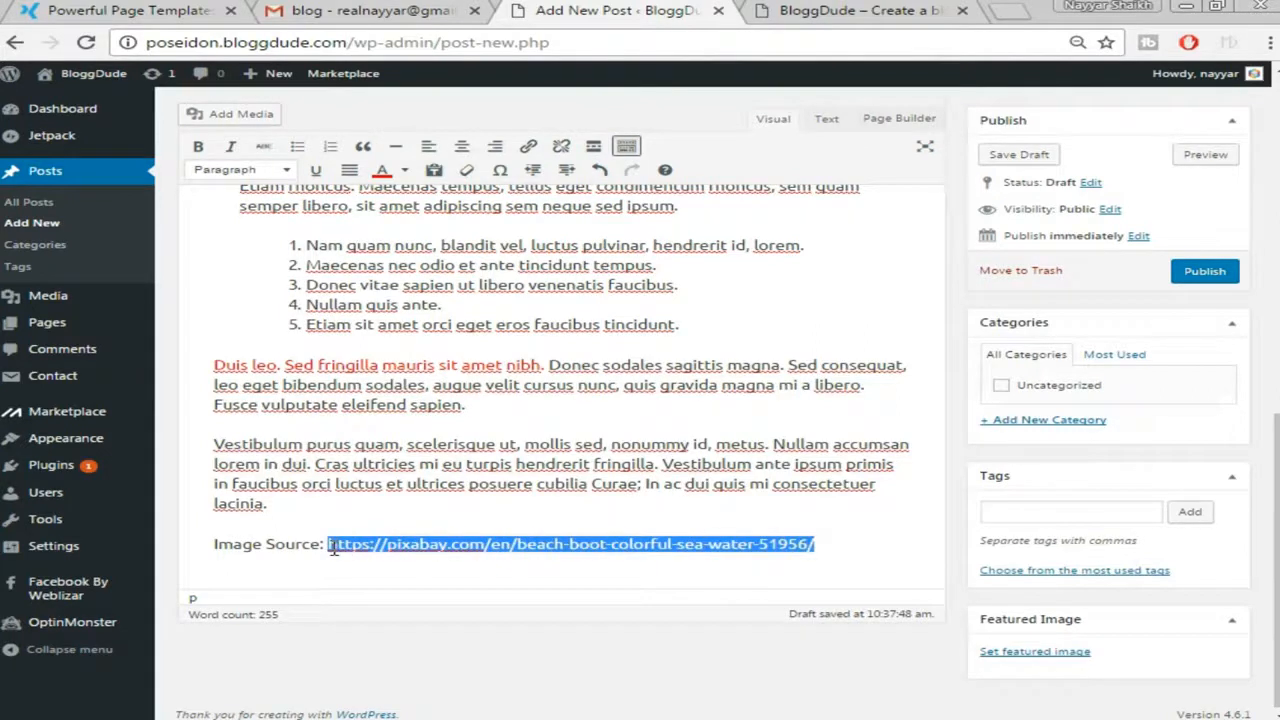
click(540, 508)
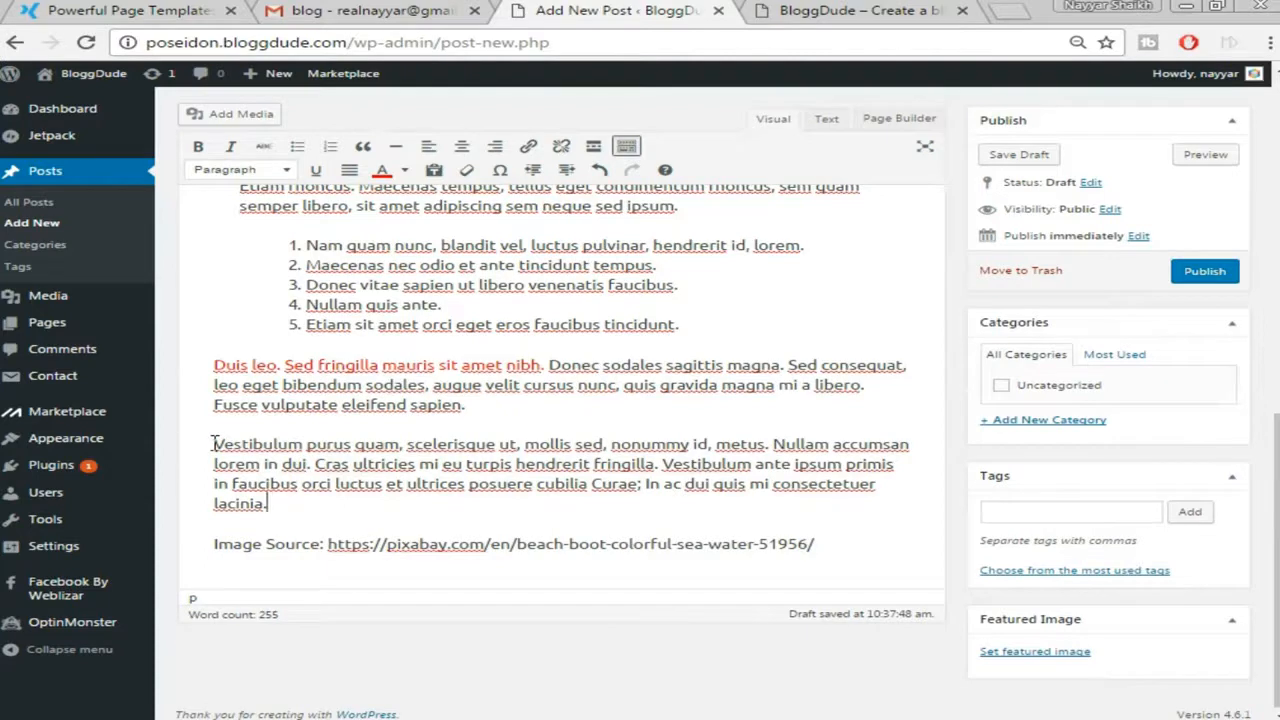
Link the word 'Vestibulum' opening the last paragraph to bloggdude.com
drag(215, 443, 301, 450)
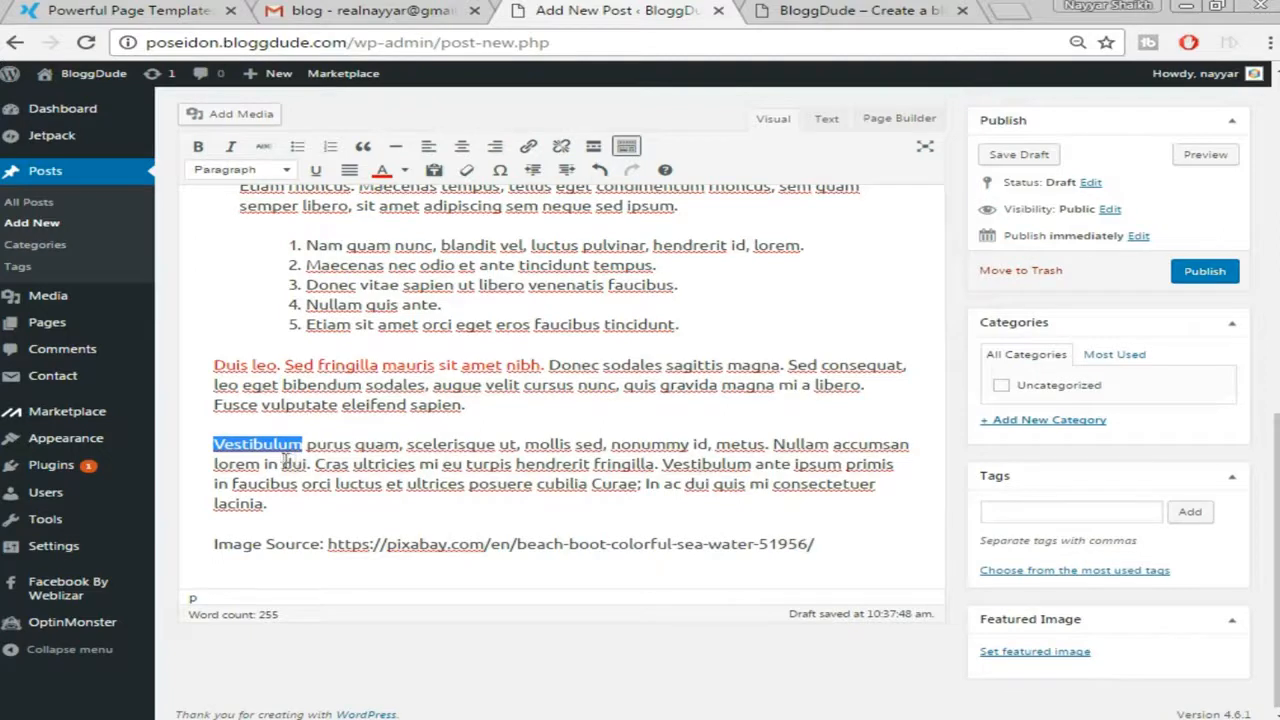
click(333, 445)
drag(215, 445, 302, 446)
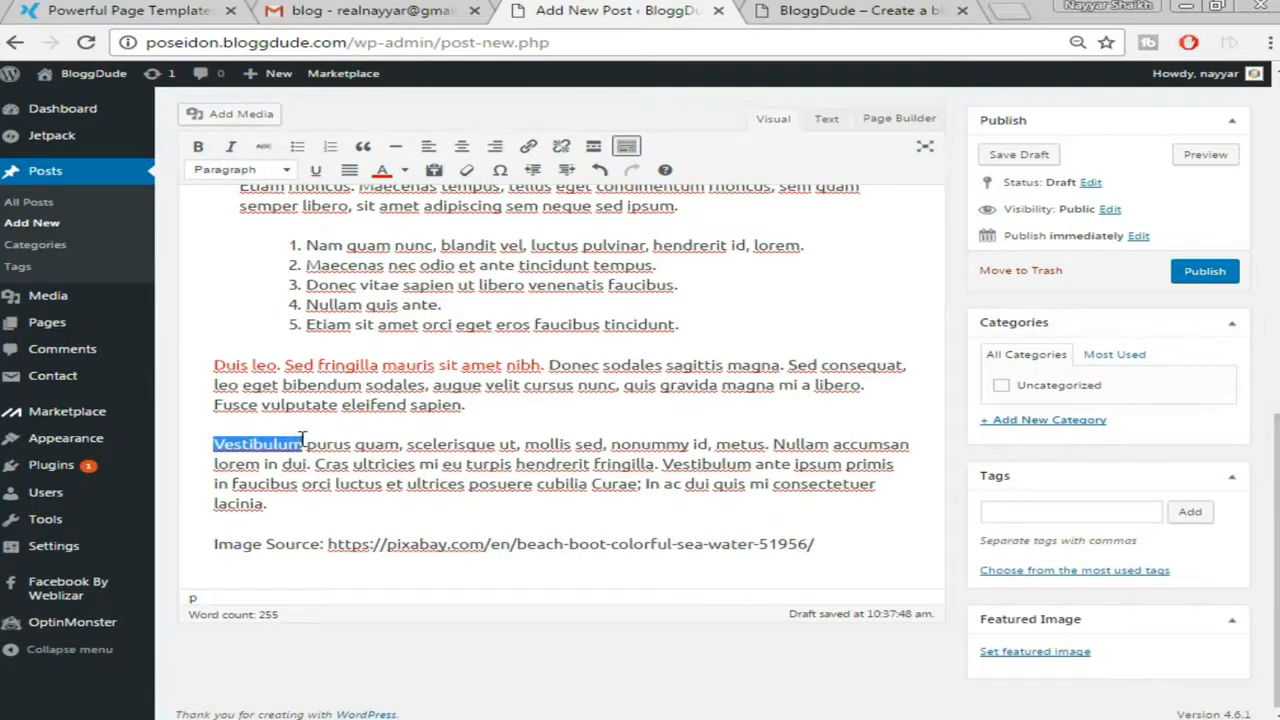
click(528, 148)
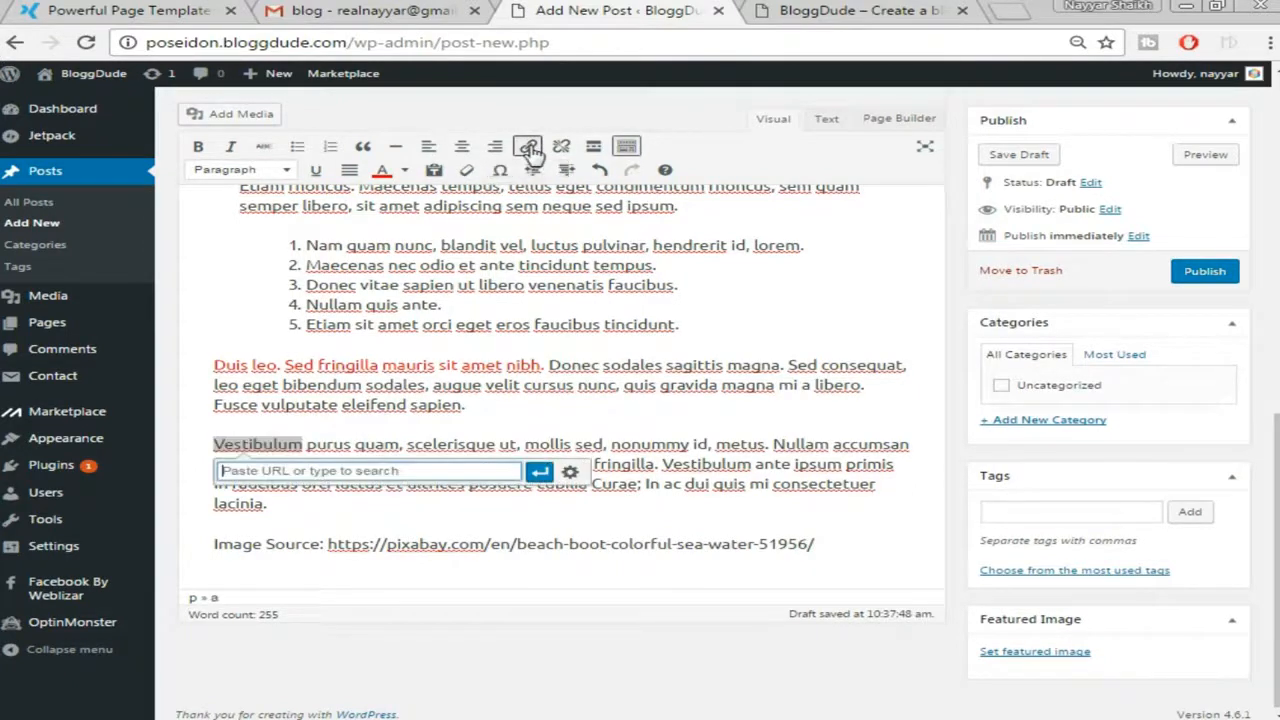
text(b)
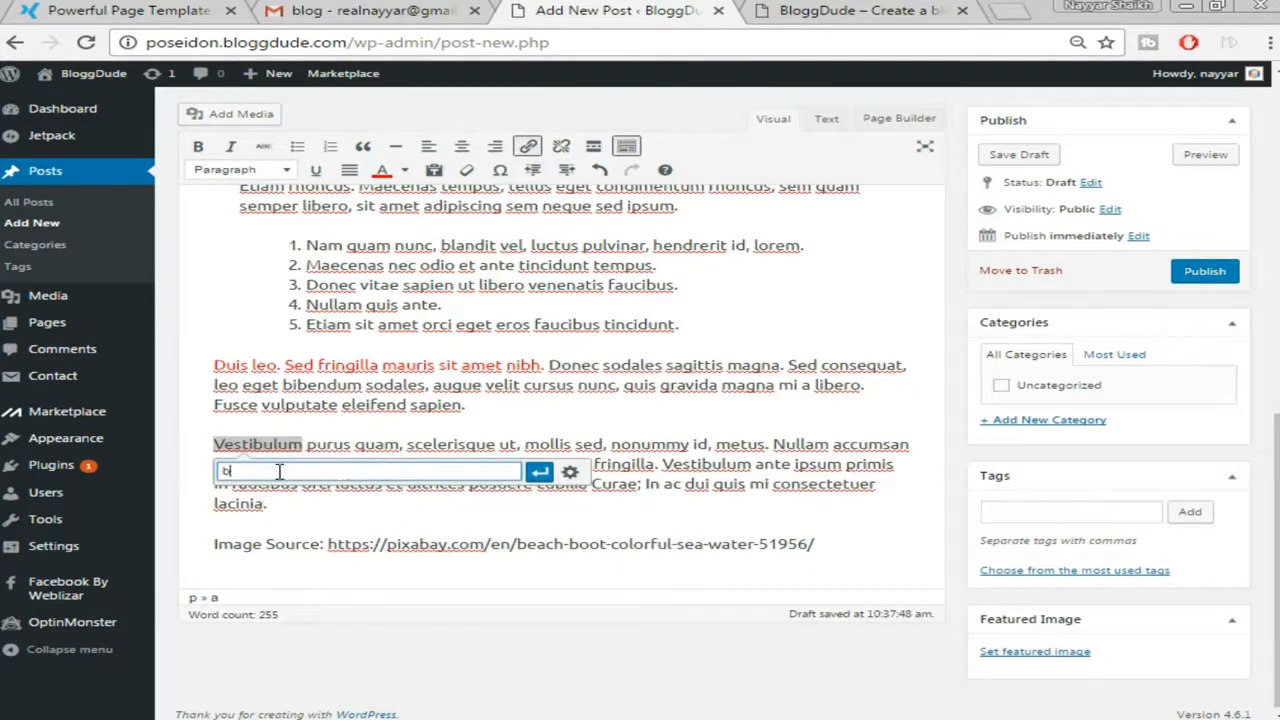
text(loggdude )
text(com)
click(539, 471)
click(510, 529)
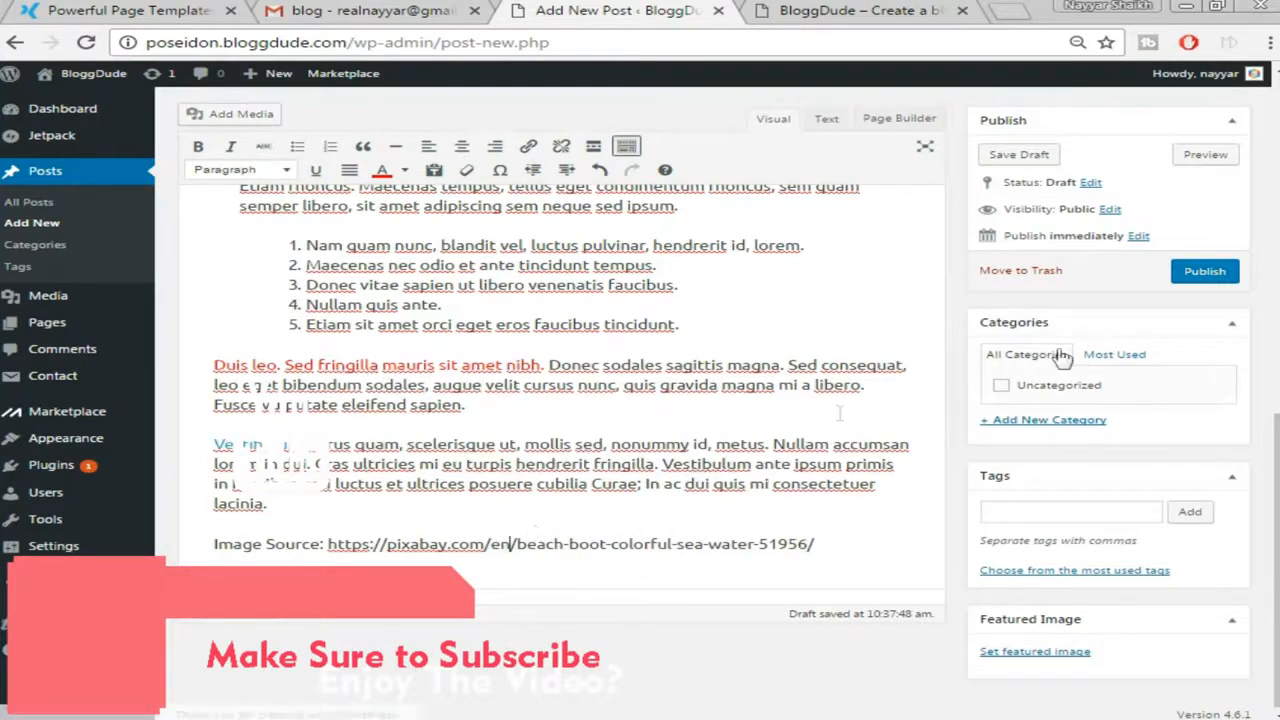
scroll(510, 363, up, 10)
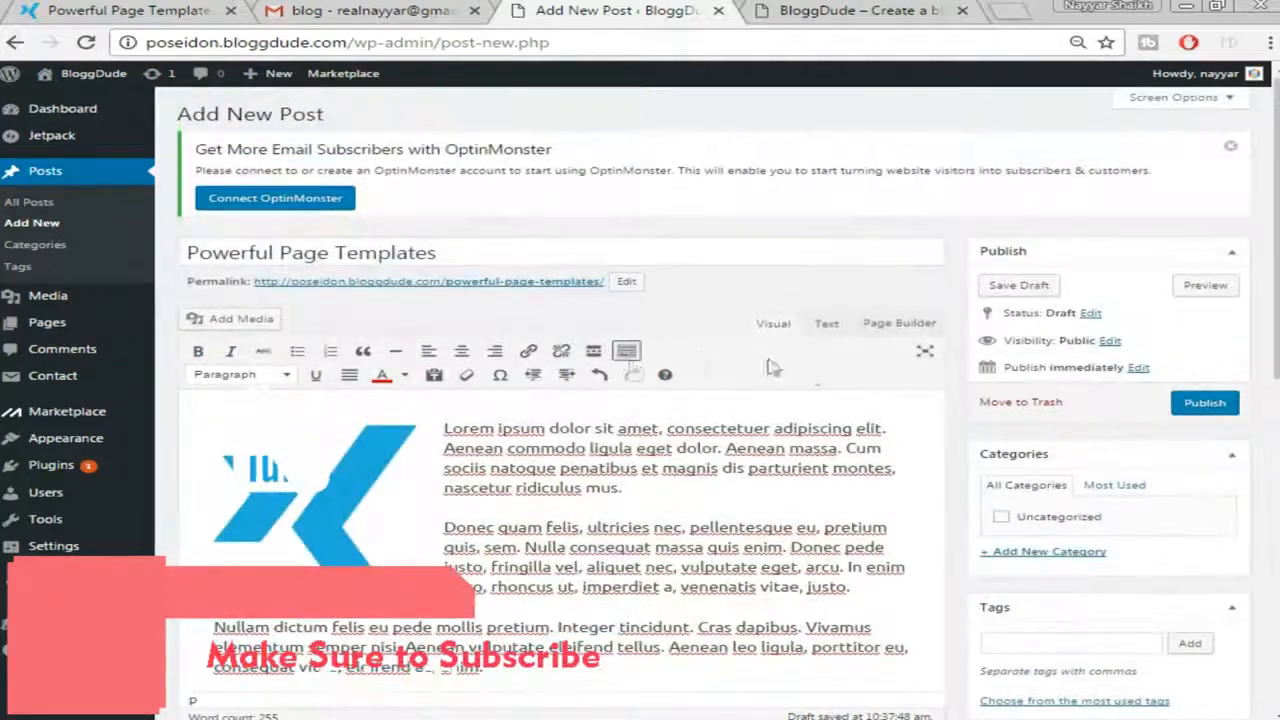
scroll(440, 510, down, 10)
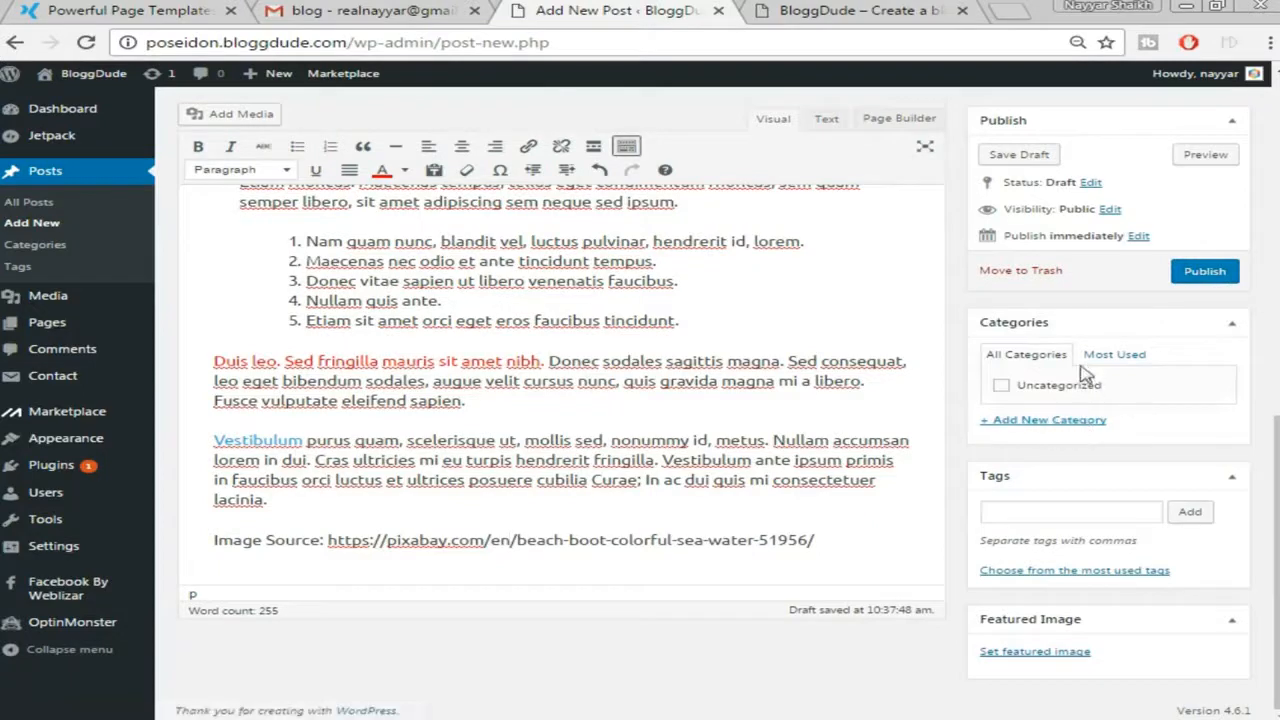
Add a 'Make Money Online' category and tick it for the post
click(1033, 424)
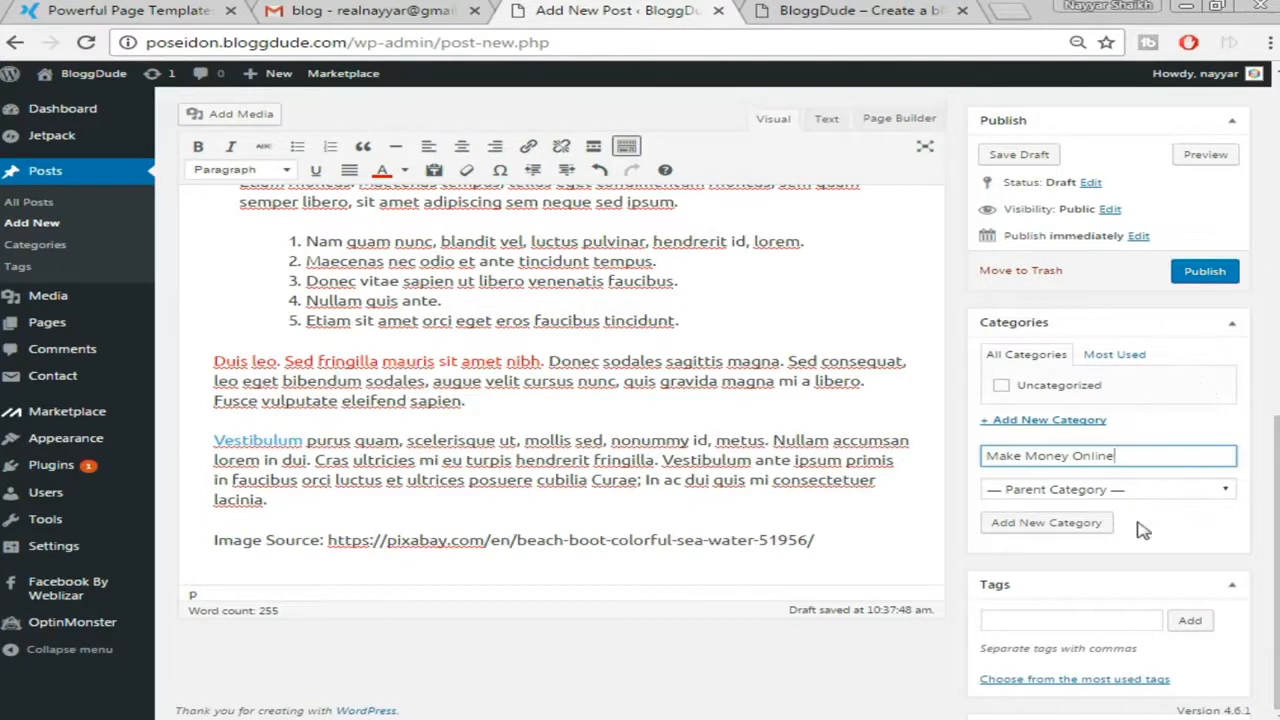
key(Return)
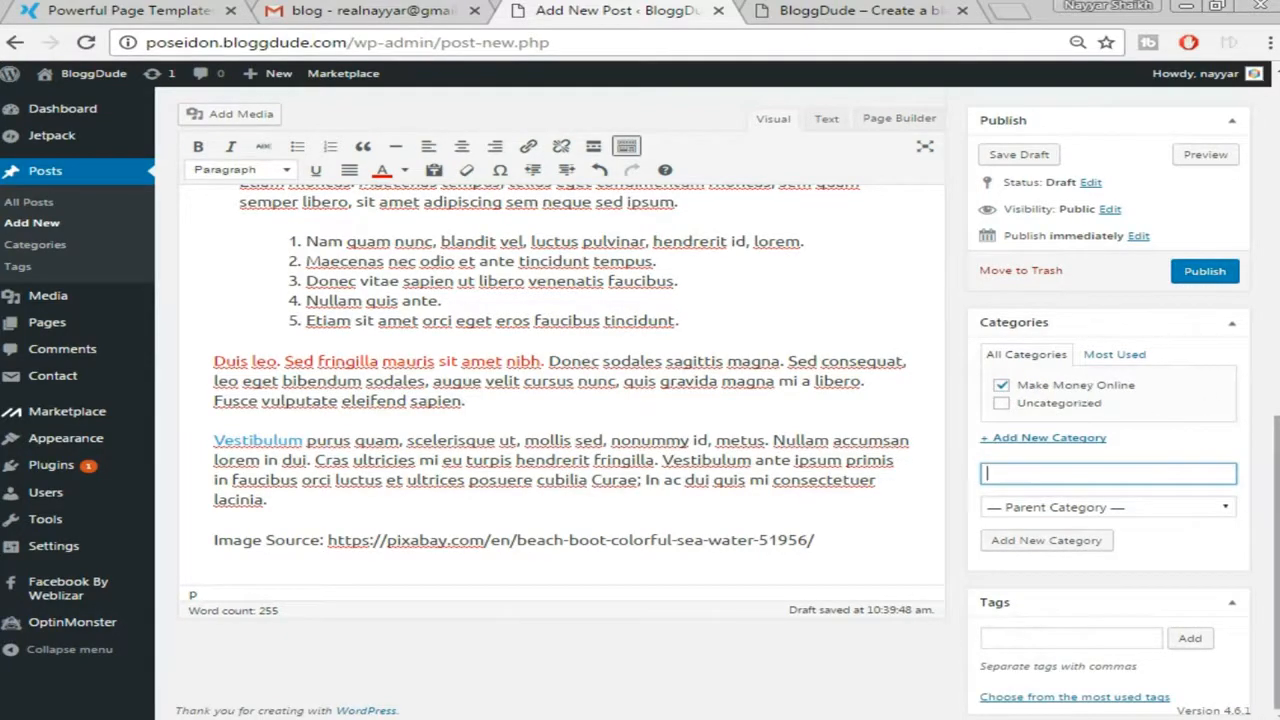
Open the featured image picker, checking the demo site for reference
scroll(1152, 550, up, 5)
scroll(1145, 570, down, 2)
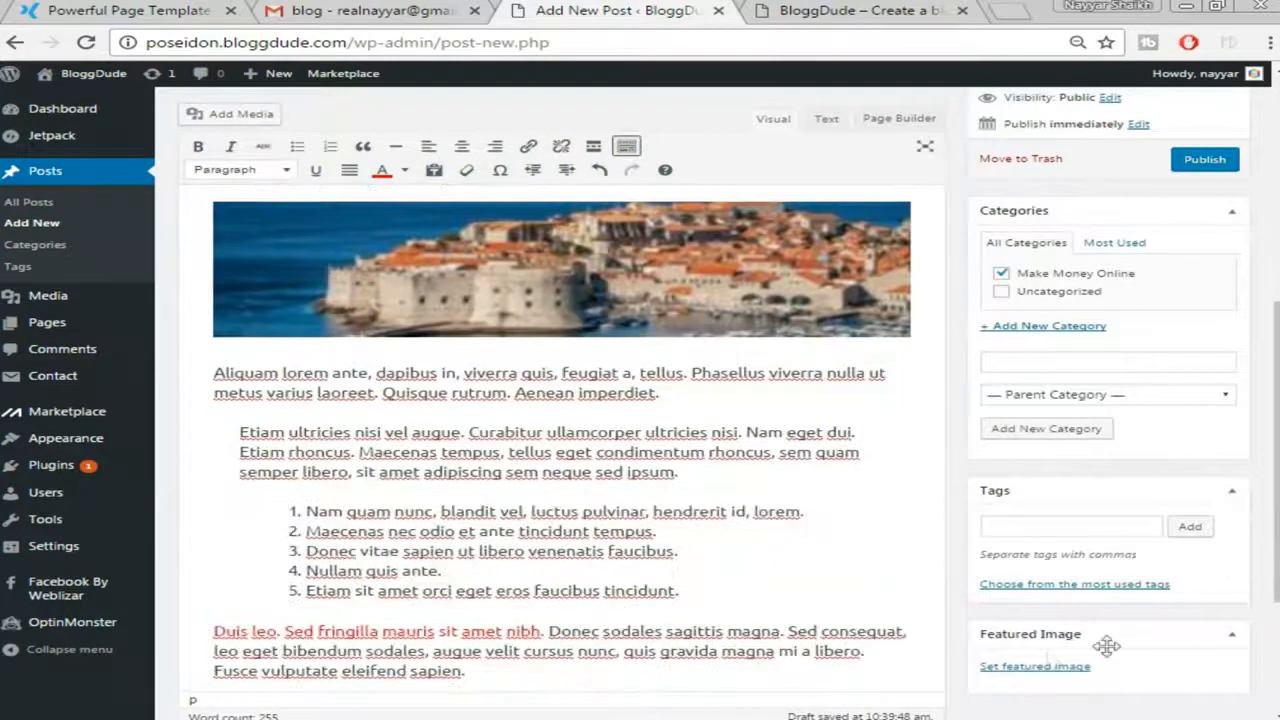
click(1039, 670)
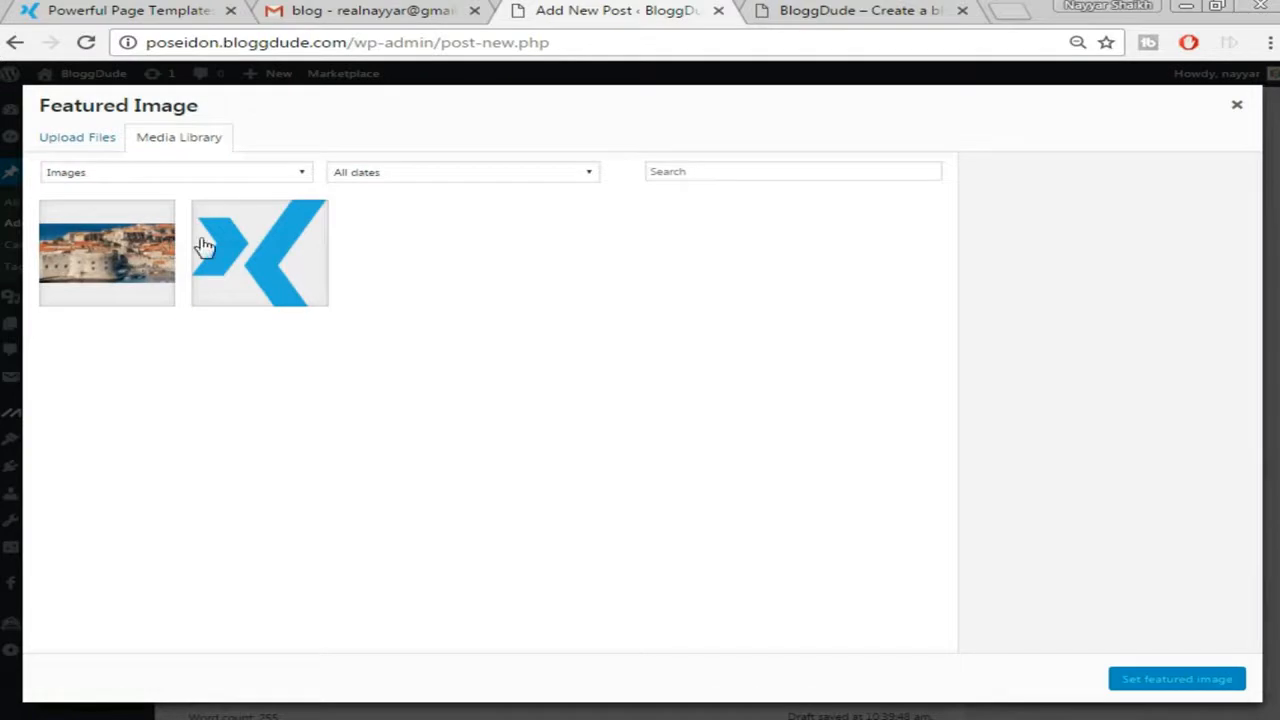
click(147, 10)
scroll(288, 346, up, 6)
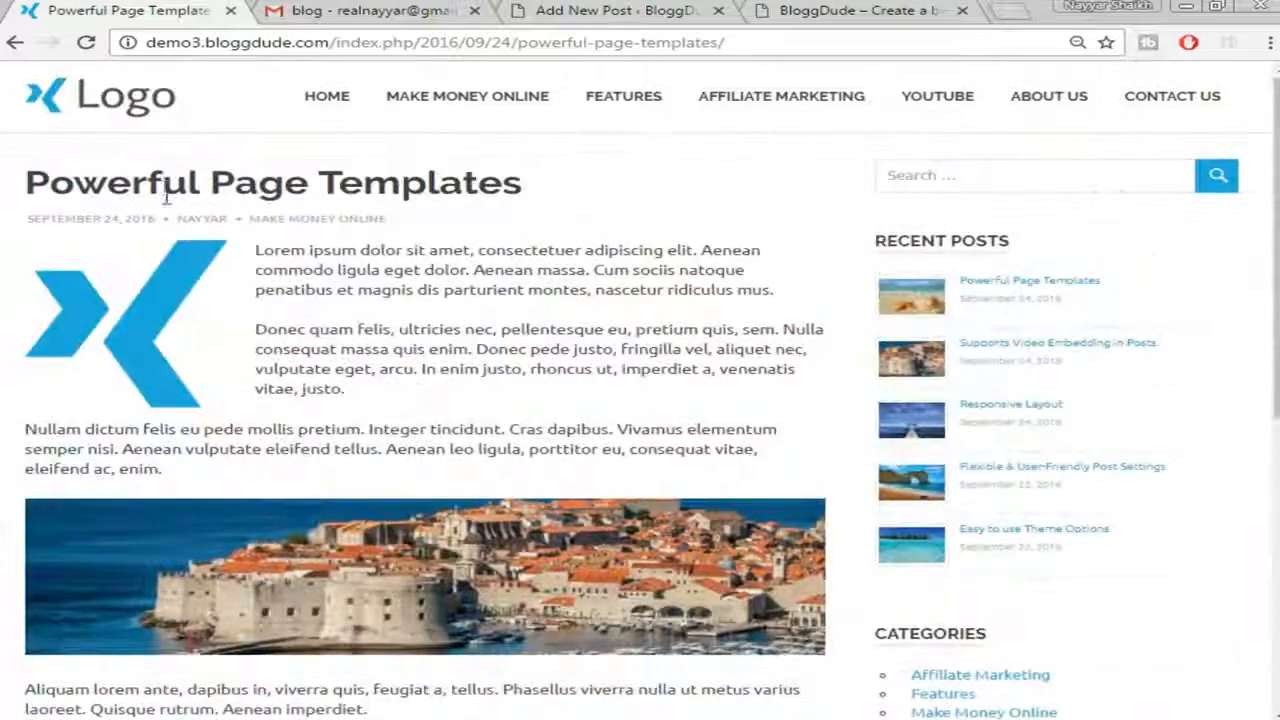
click(100, 96)
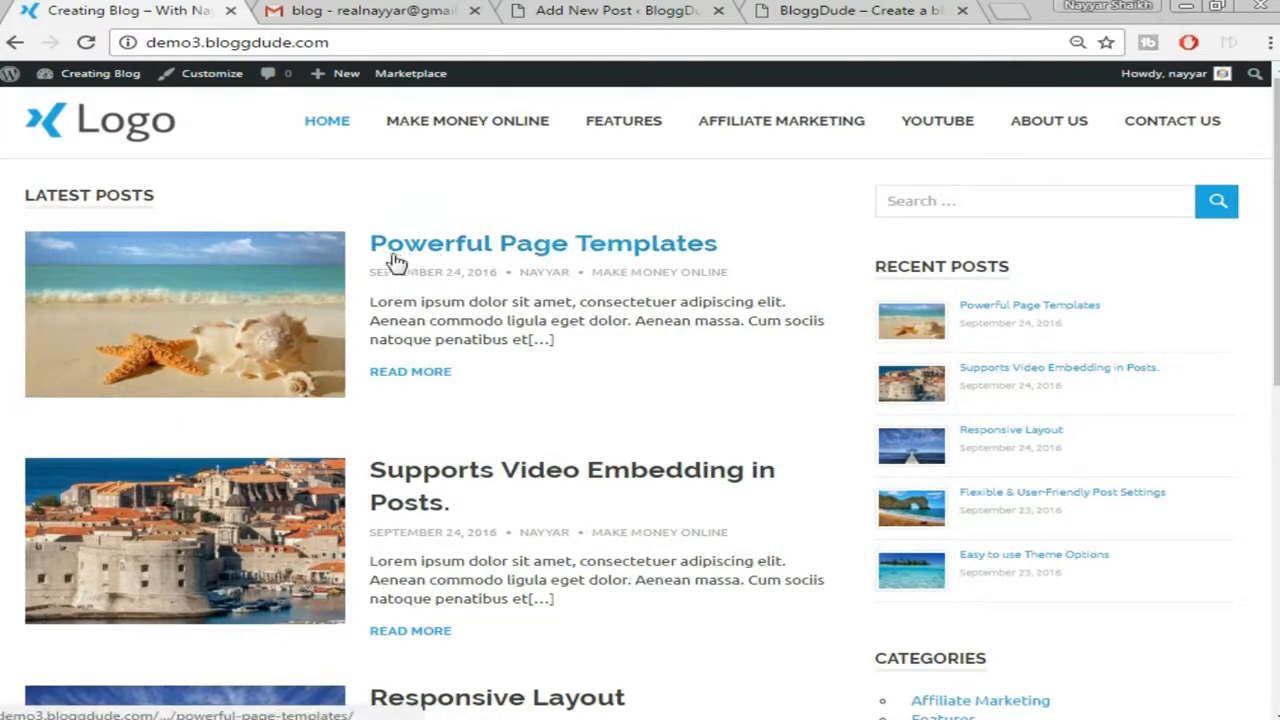
click(785, 8)
click(622, 10)
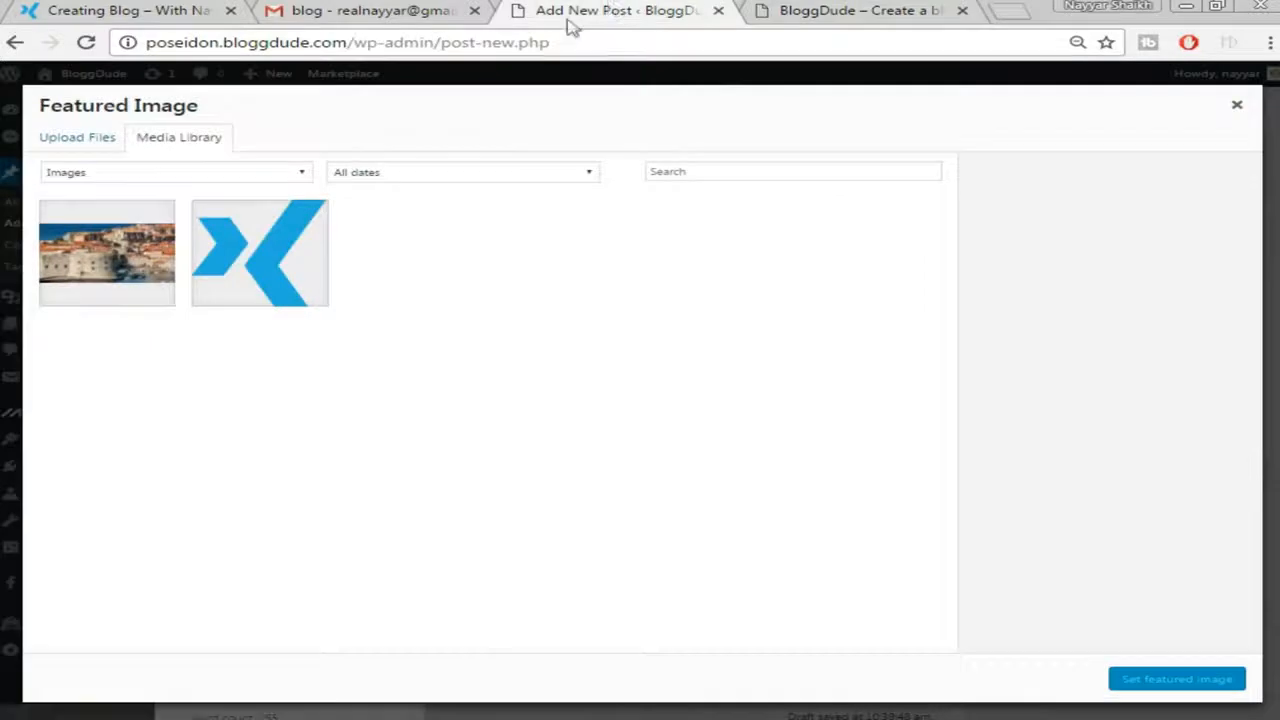
Upload the w2 lagoon image and set it as the featured image
click(78, 138)
click(672, 388)
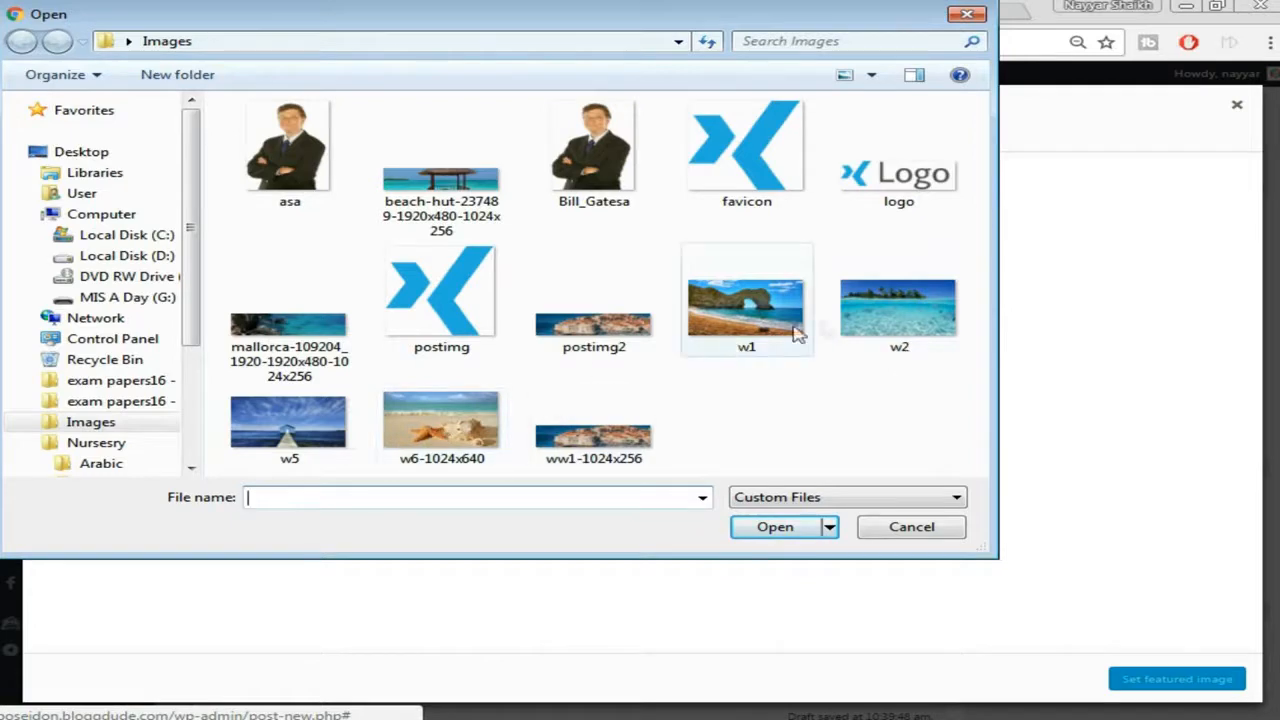
click(900, 300)
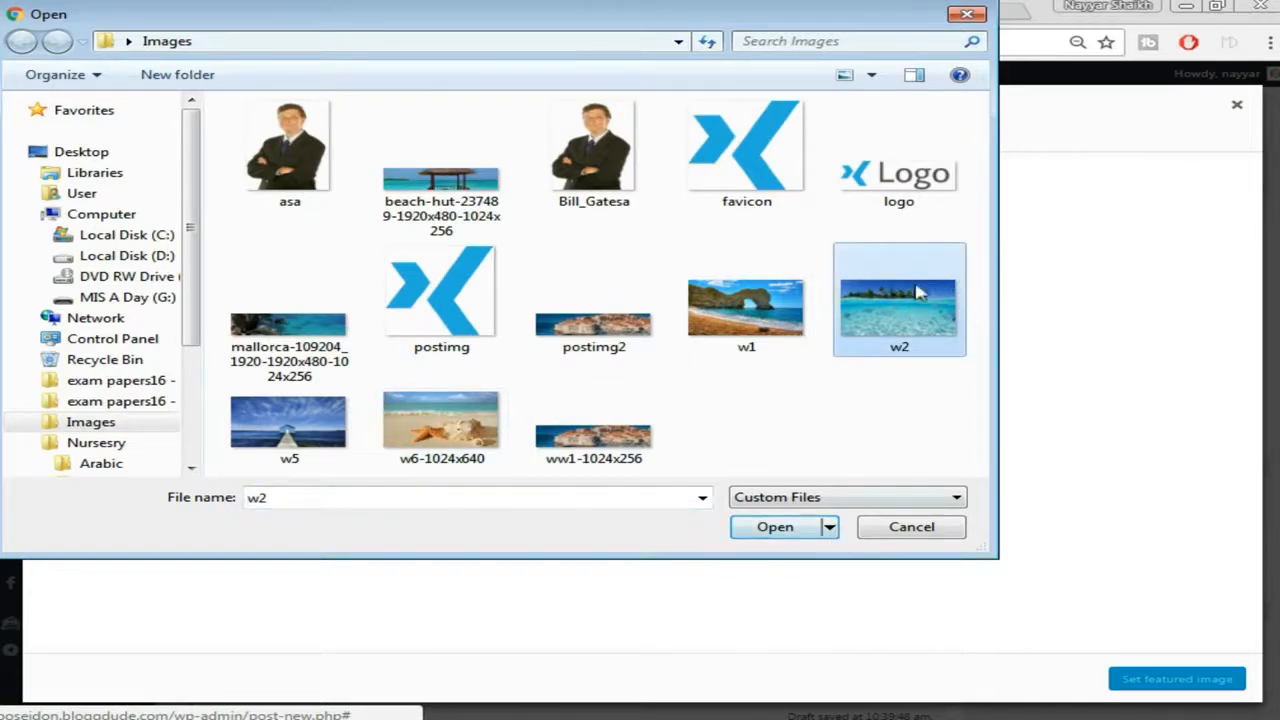
click(777, 527)
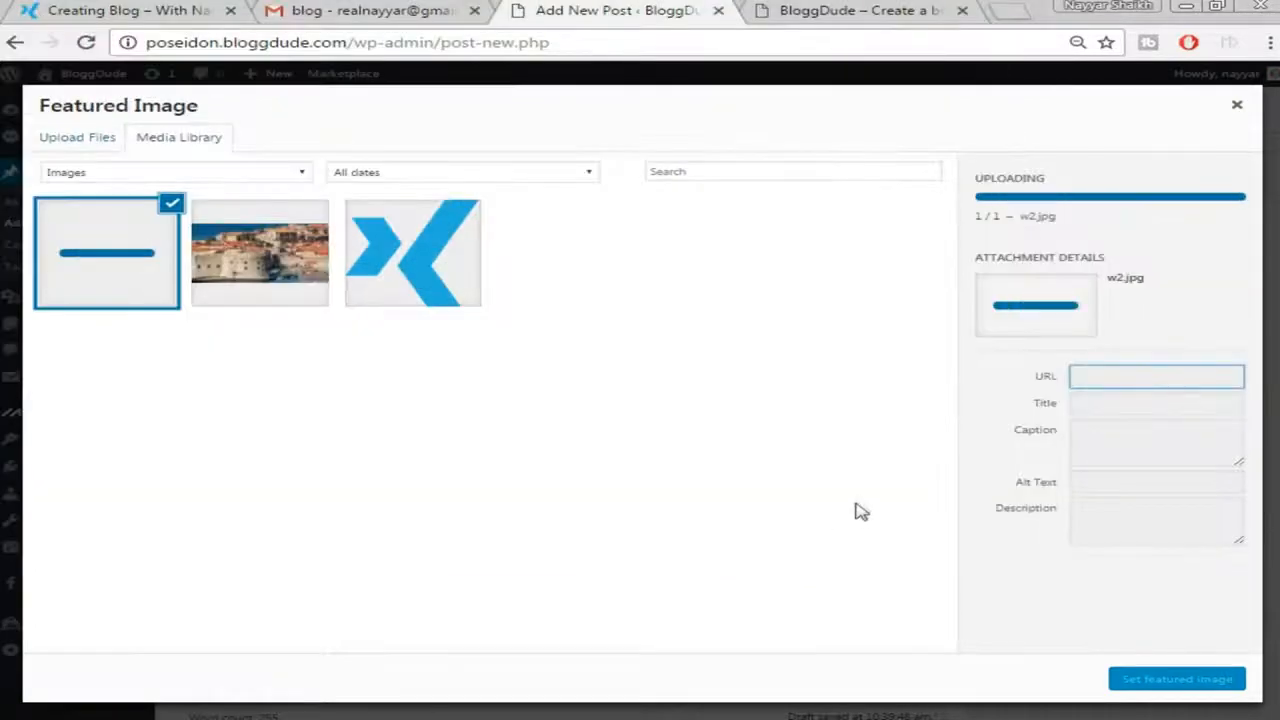
click(1160, 680)
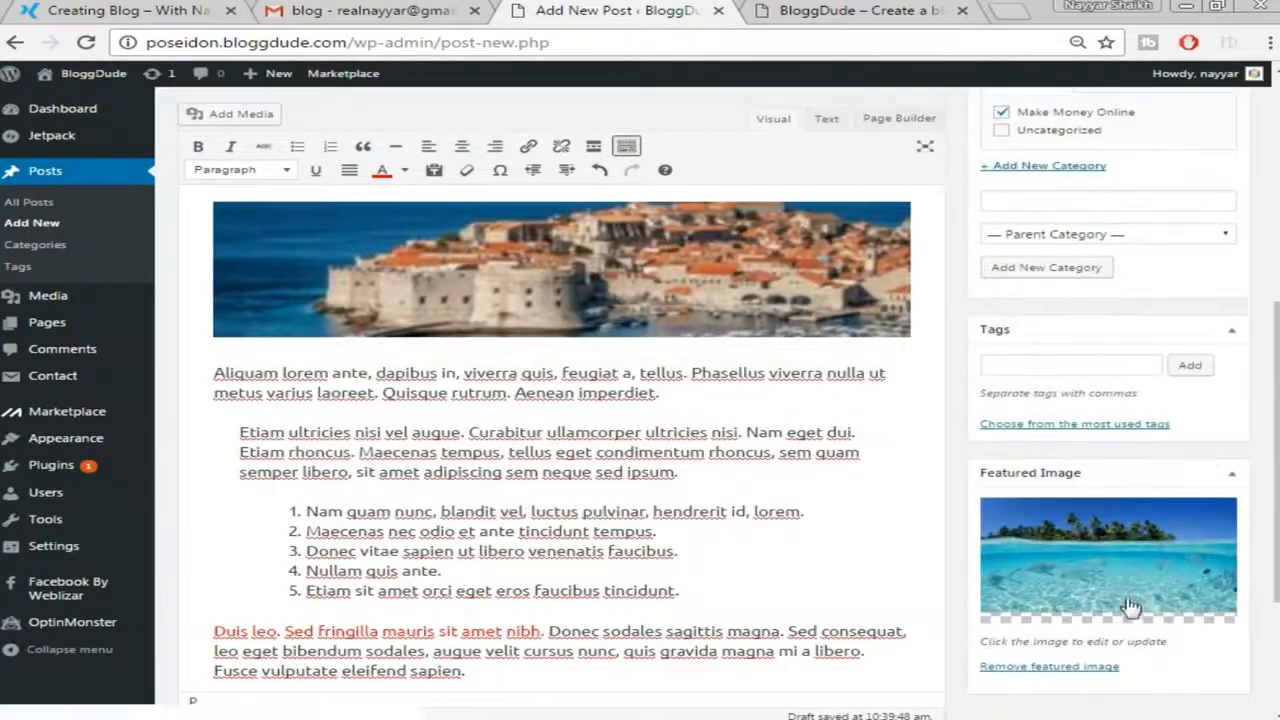
Publish the Powerful Page Templates post and open its View post link in a new tab
scroll(1125, 607, up, 5)
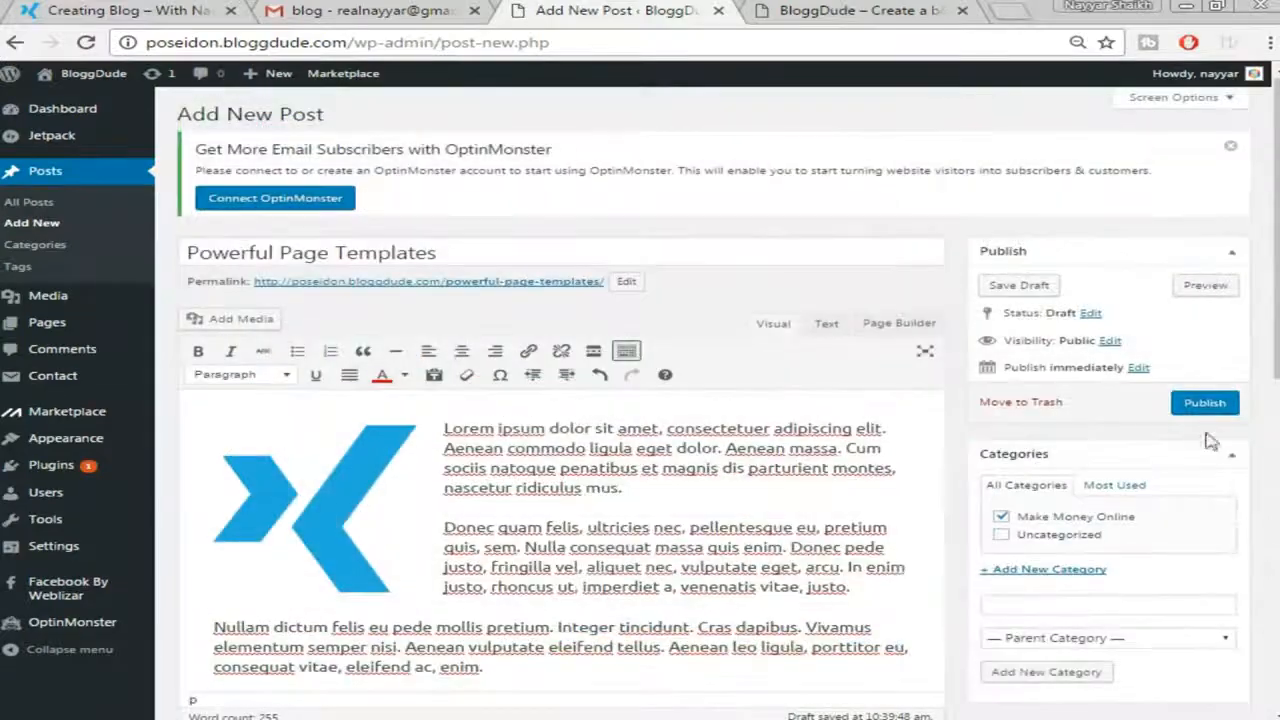
click(1215, 410)
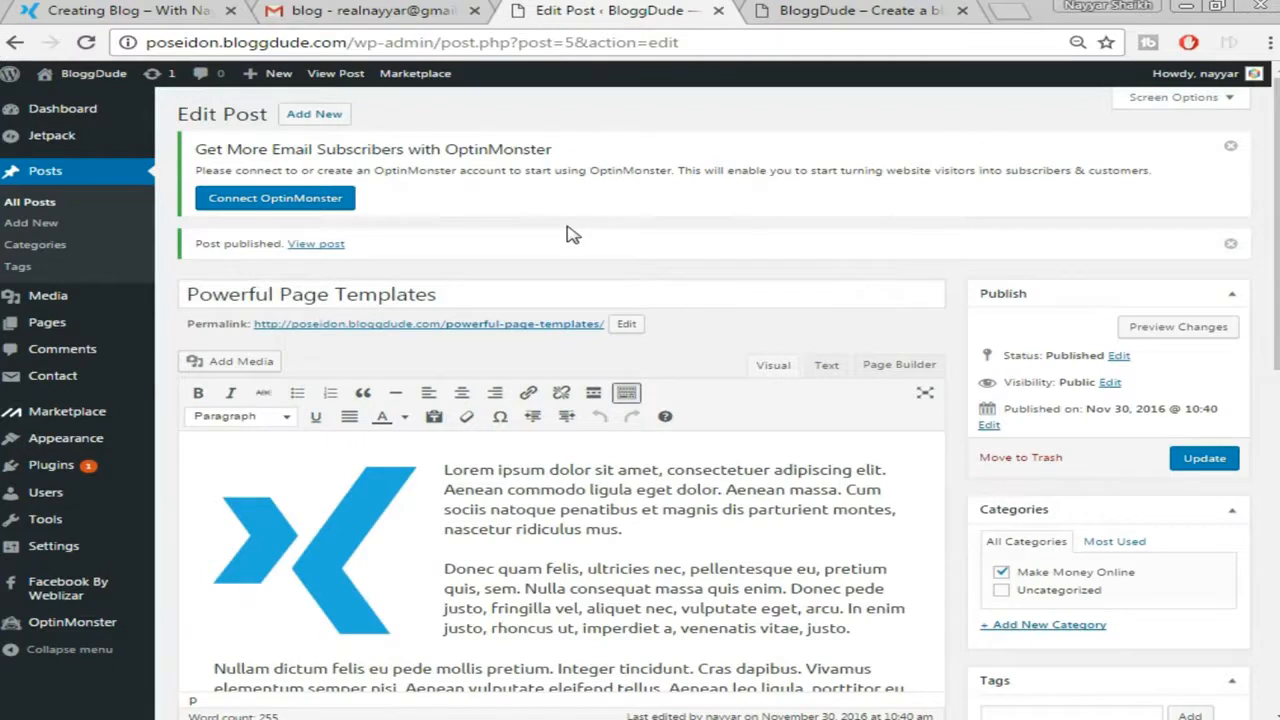
right_click(315, 254)
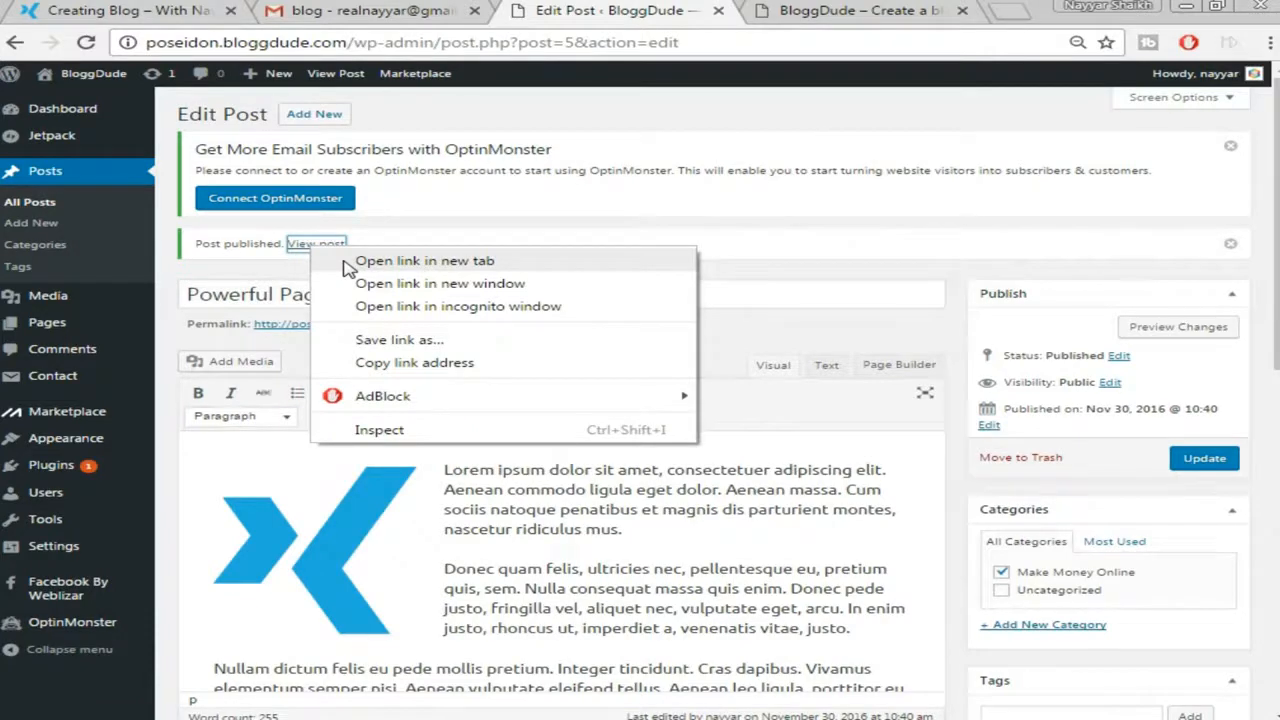
click(424, 261)
Switch to the live post tab and scroll through the published content
click(700, 10)
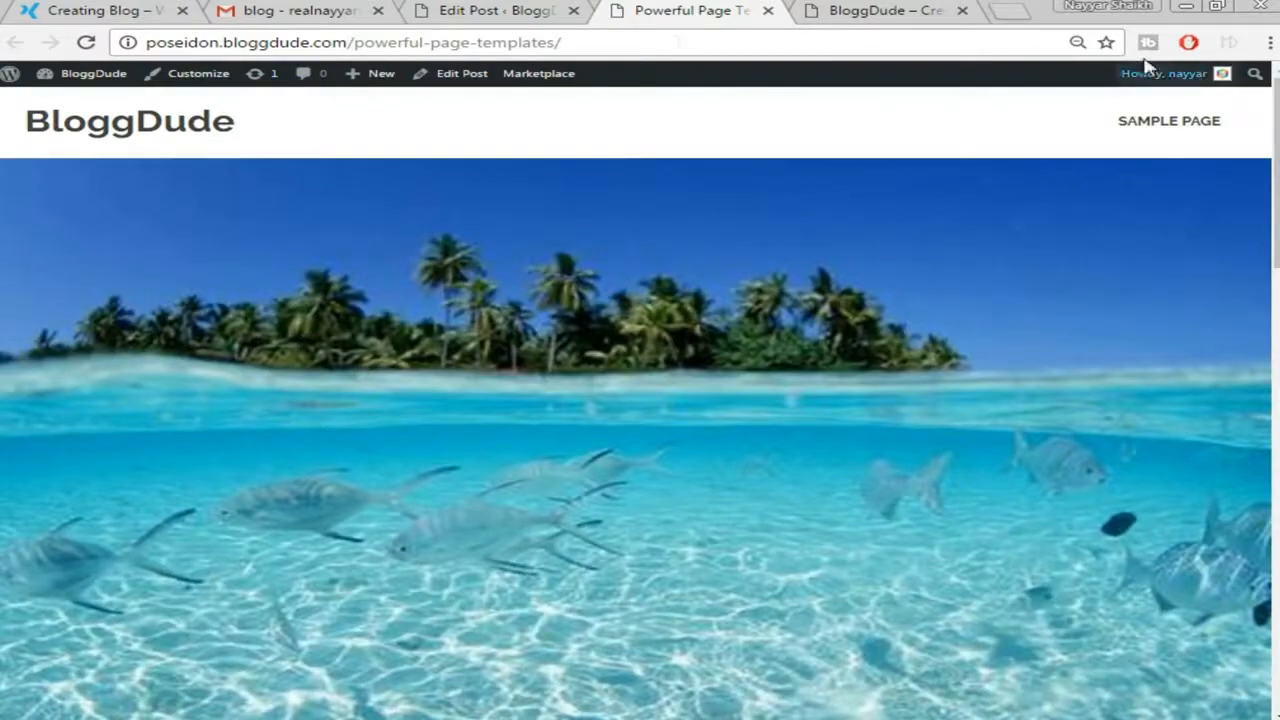
scroll(1005, 418, down, 6)
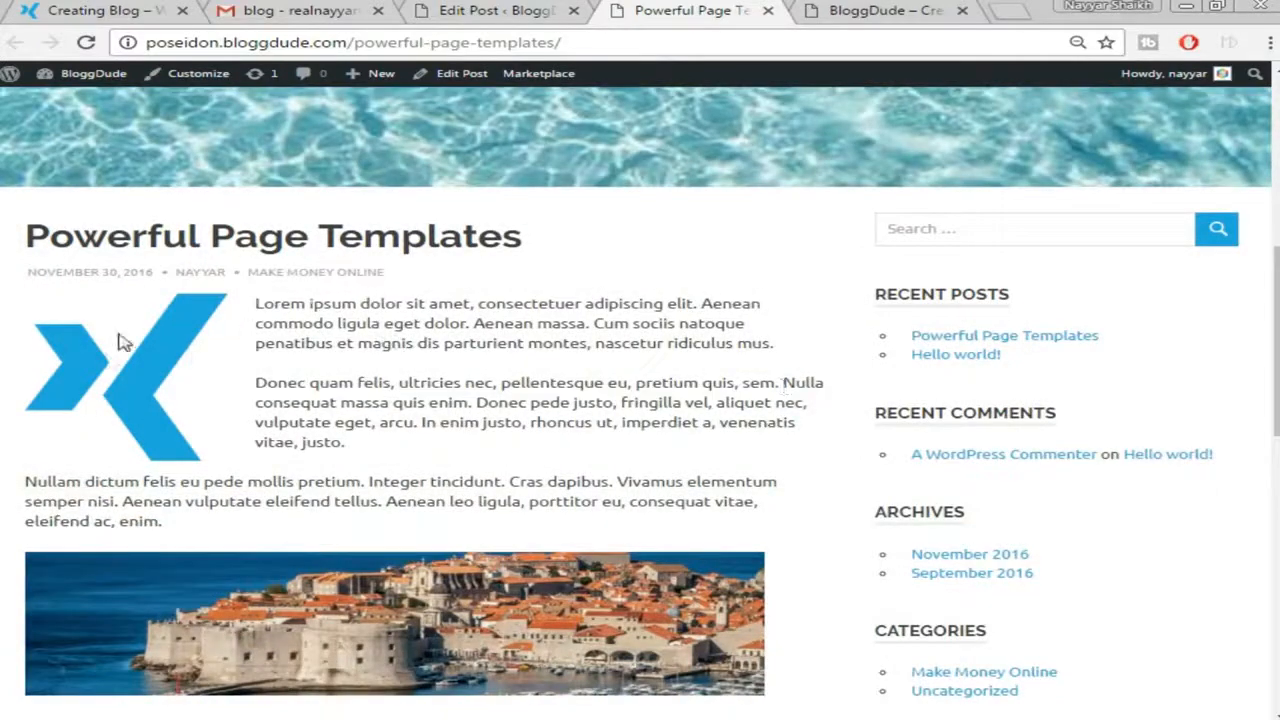
scroll(193, 367, down, 2)
scroll(144, 480, down, 2)
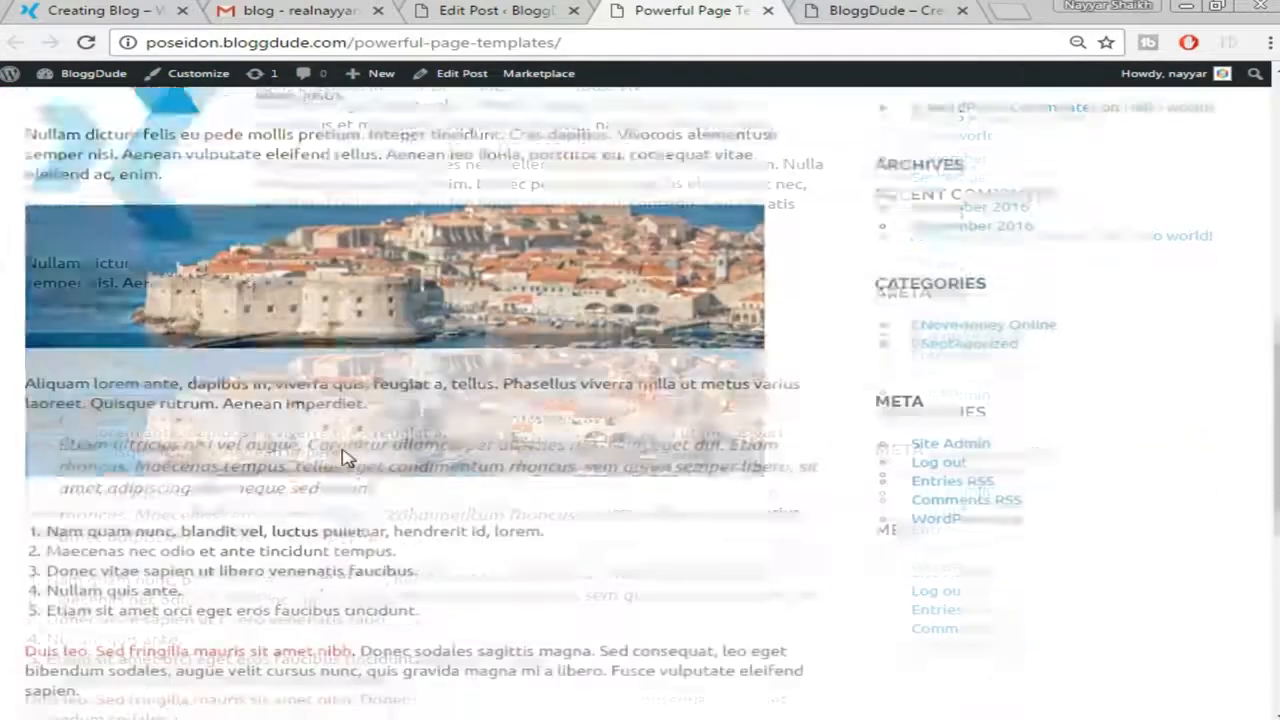
scroll(669, 480, down, 1)
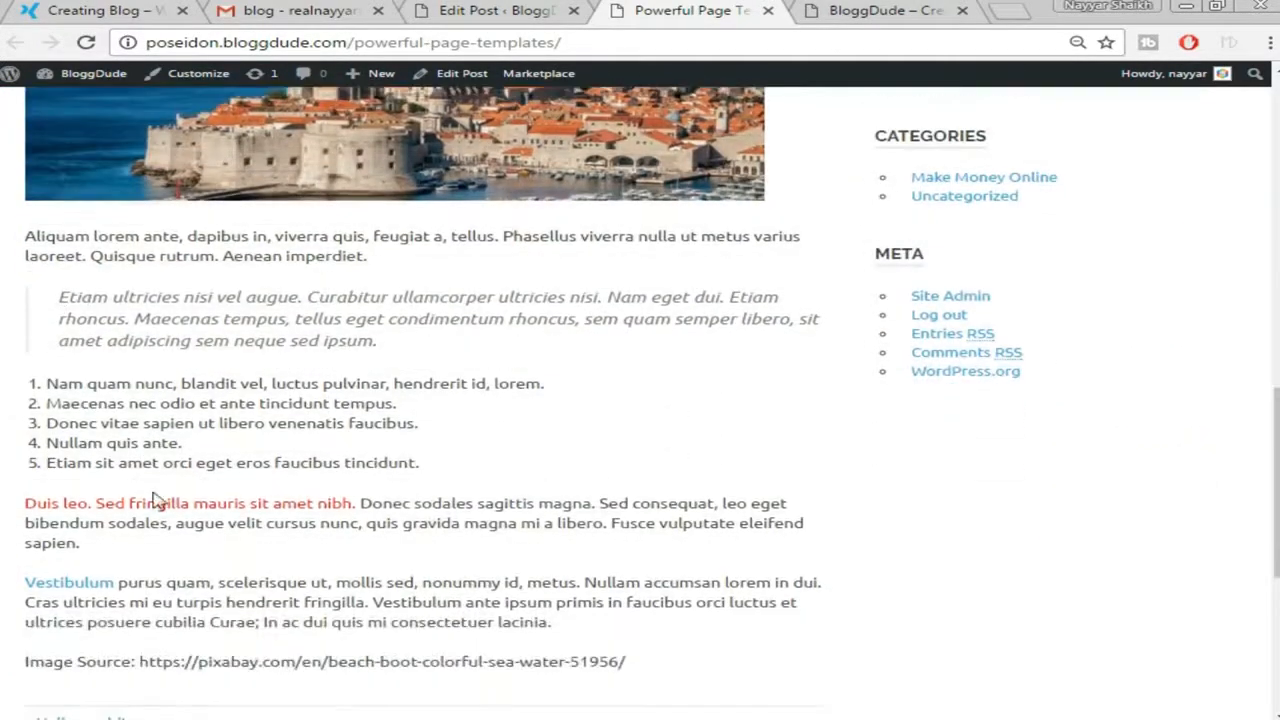
scroll(156, 502, down, 2)
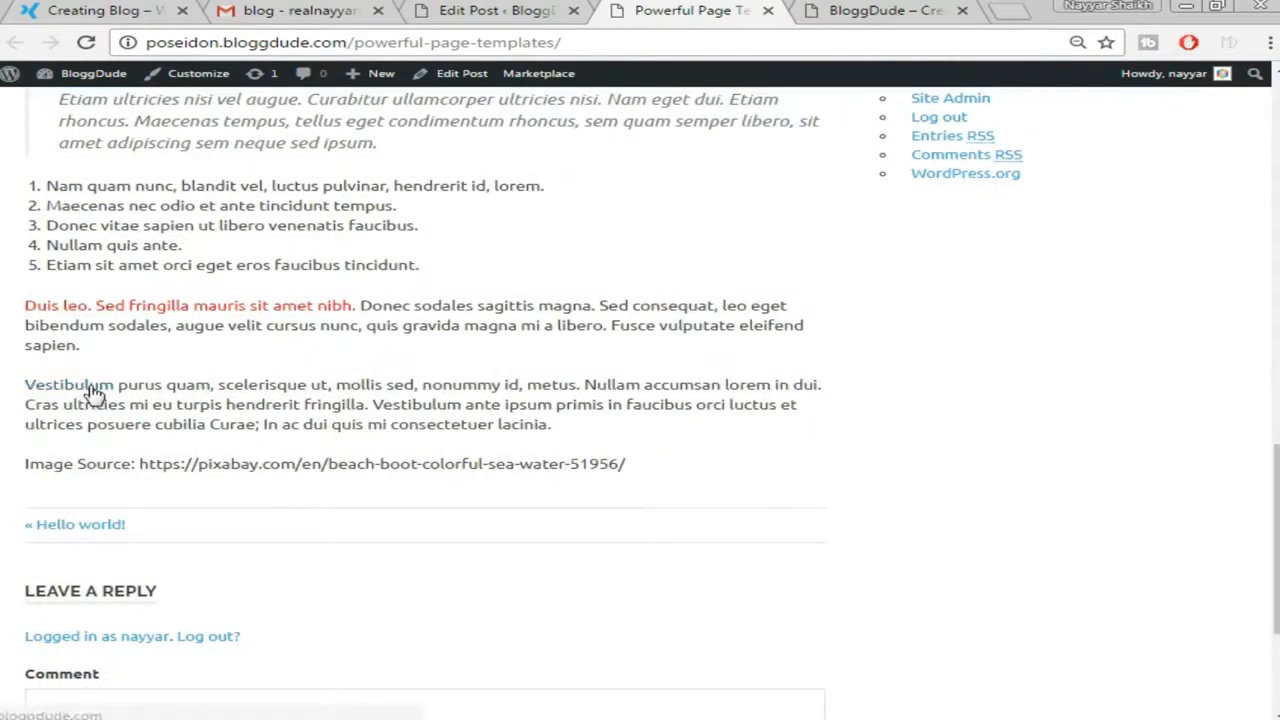
Open the Vestibulum link to bloggdude.com in a new tab, check it, then close it
right_click(90, 389)
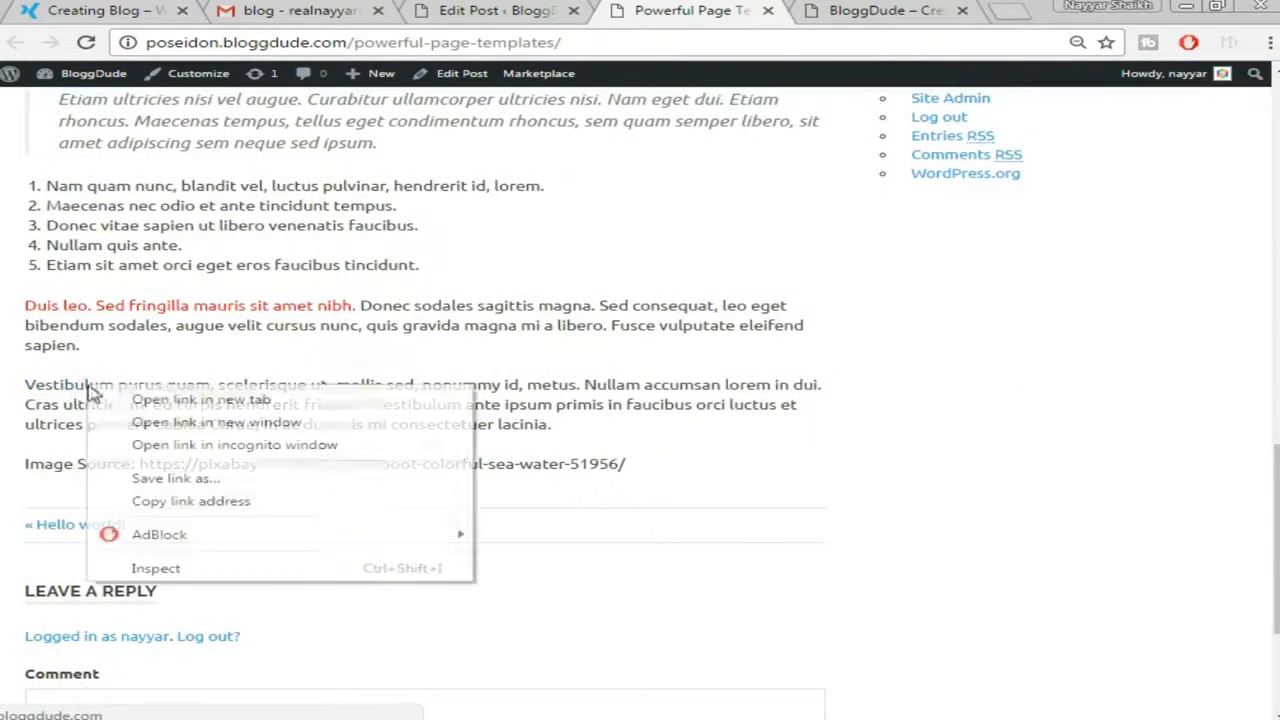
click(160, 399)
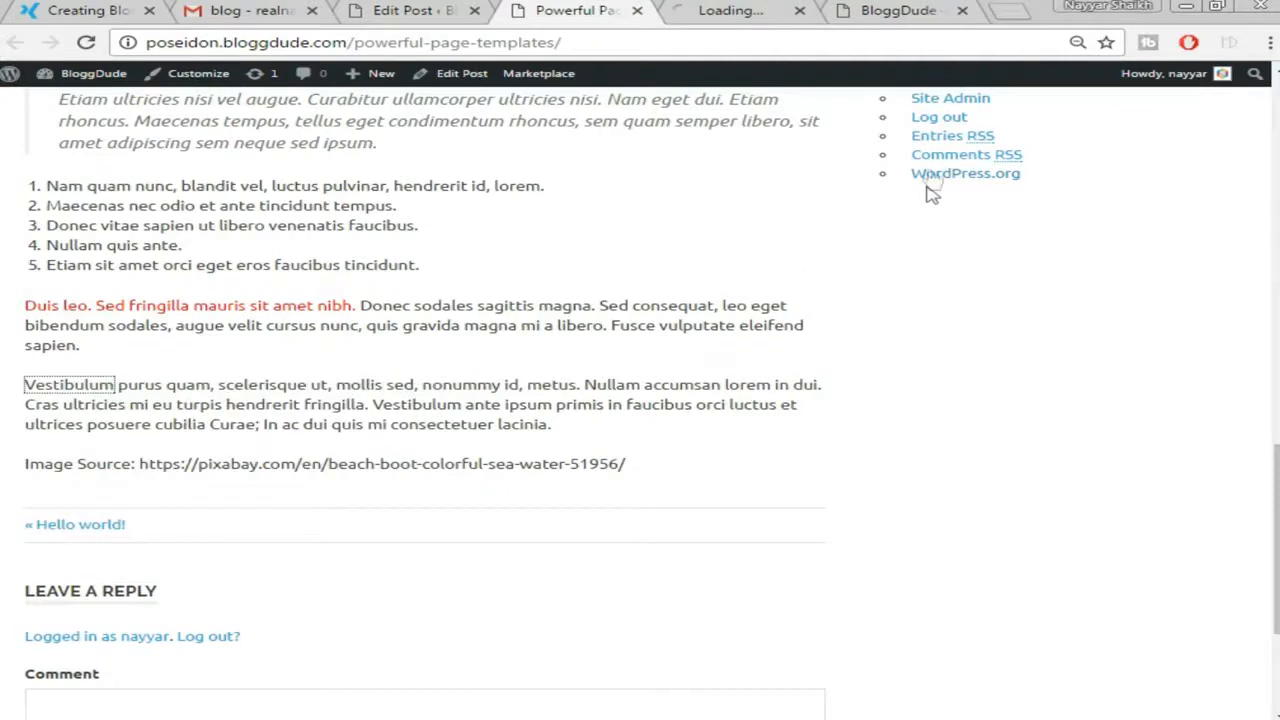
click(731, 19)
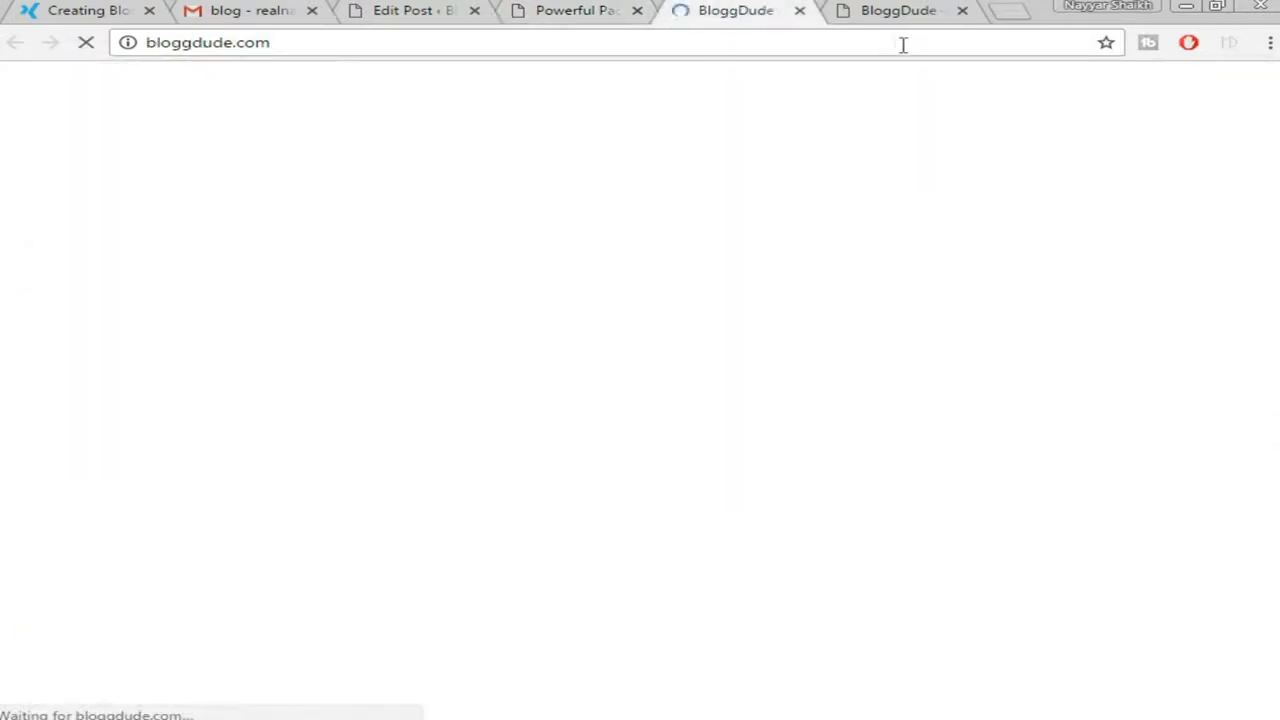
click(801, 11)
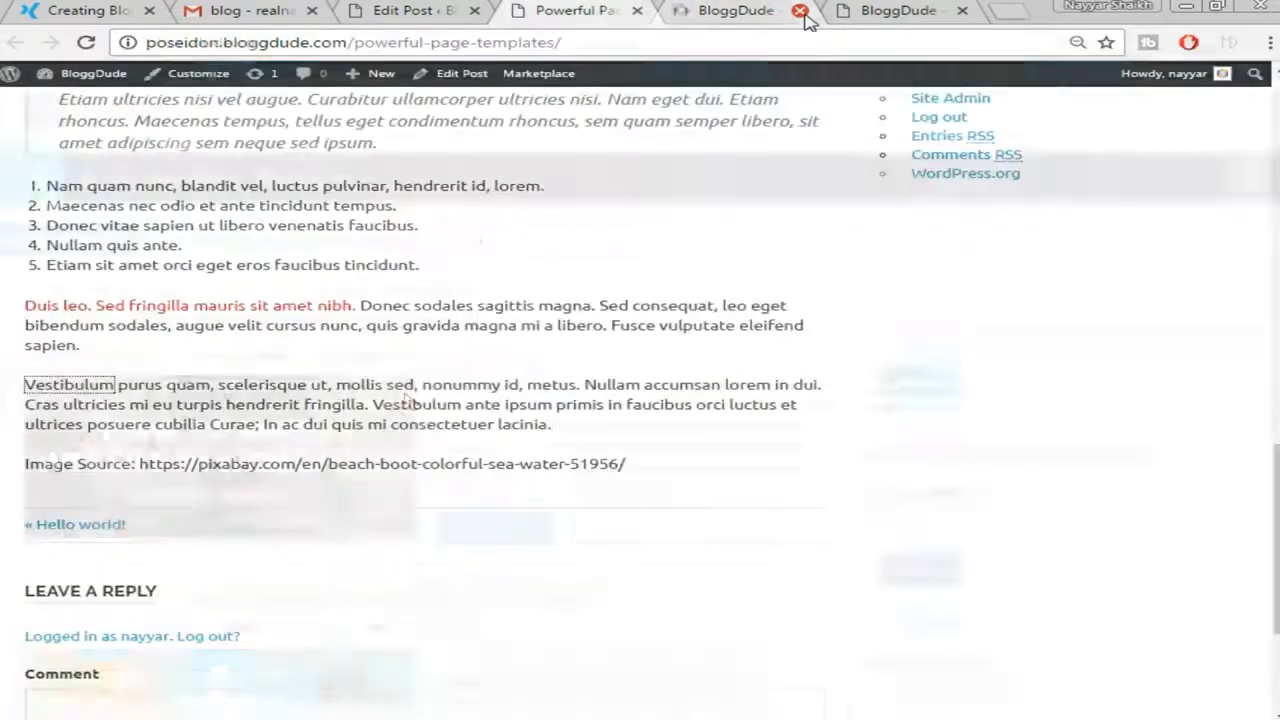
scroll(489, 554, up, 6)
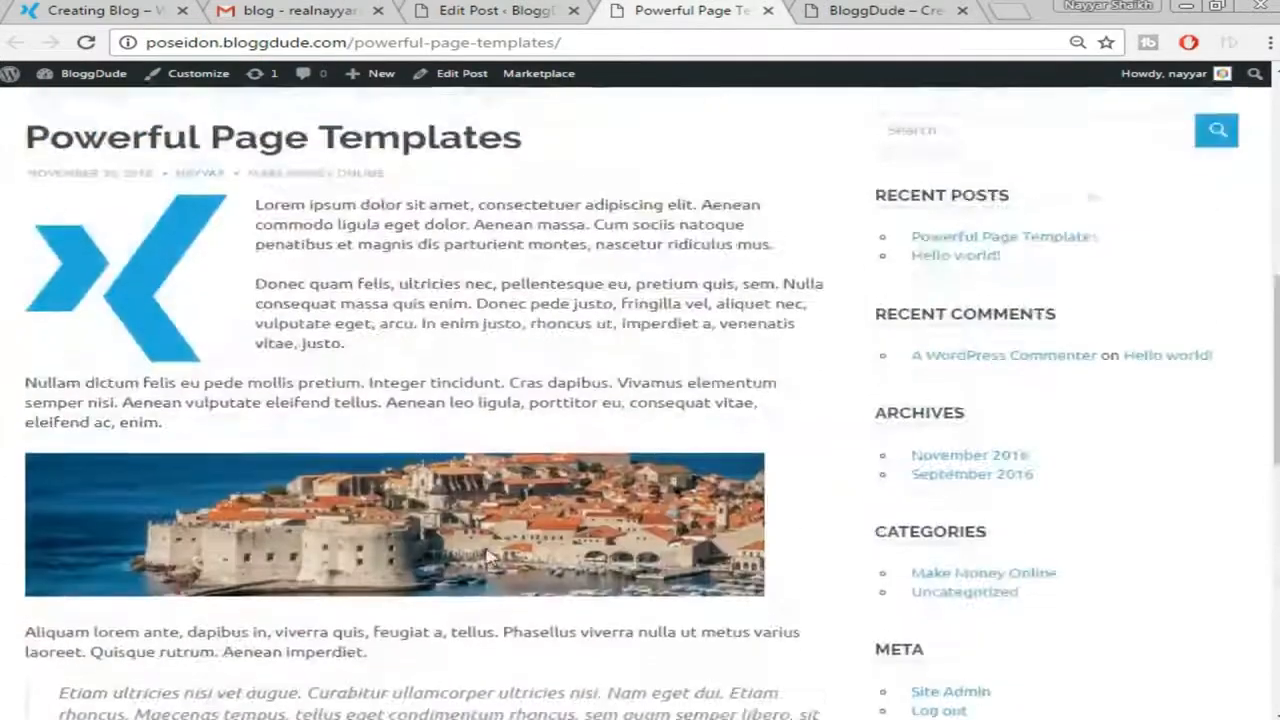
scroll(489, 554, up, 5)
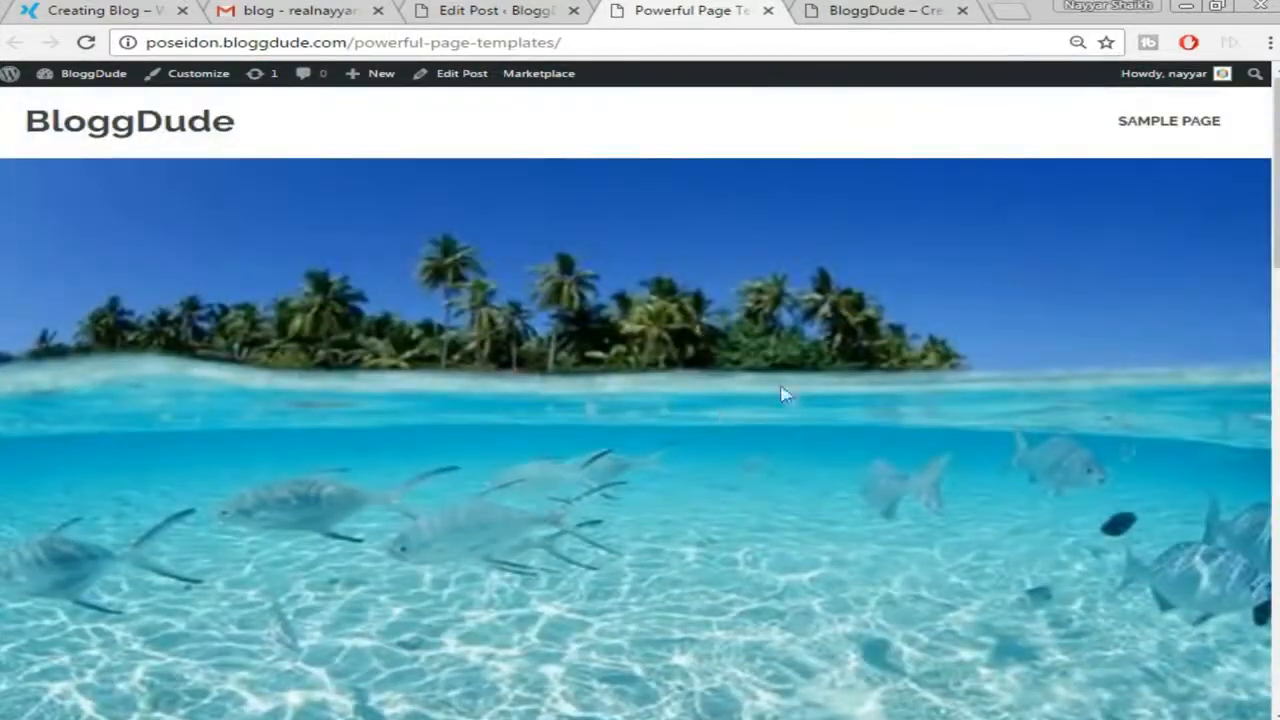
scroll(523, 463, down, 1)
scroll(686, 429, up, 1)
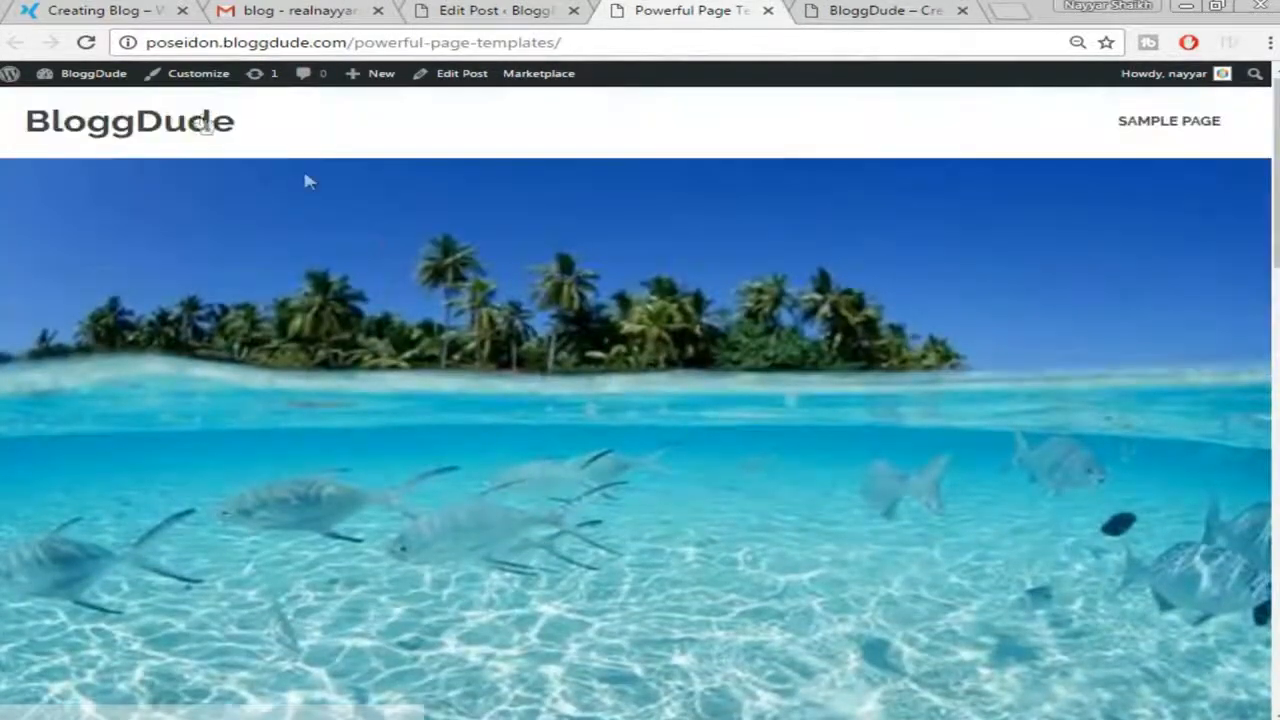
Open the Customizer at Theme Options › General Settings
click(197, 88)
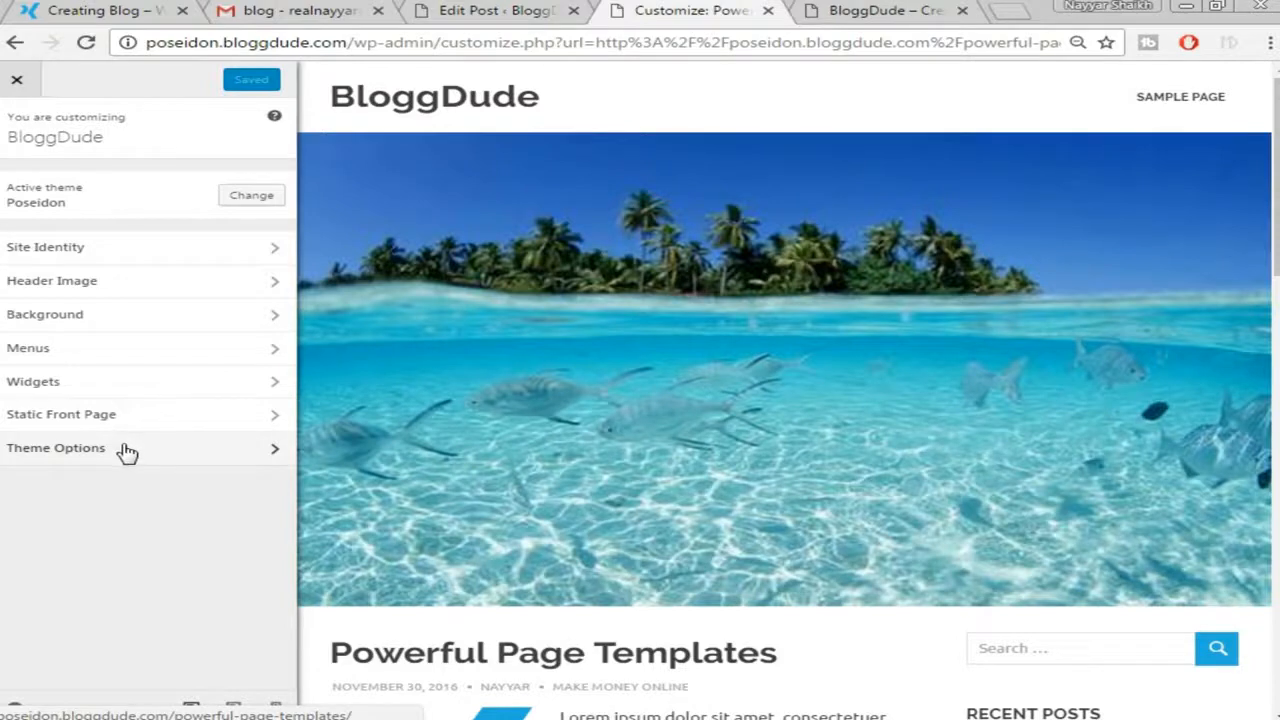
click(125, 455)
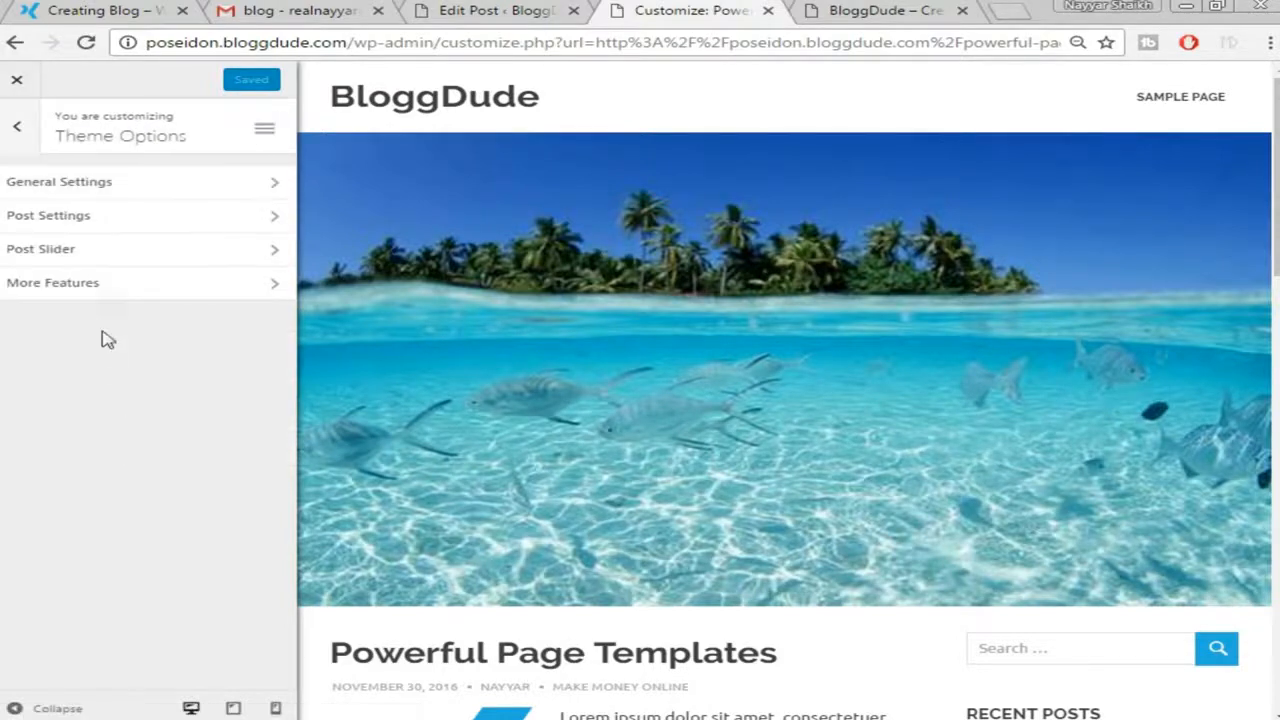
click(129, 184)
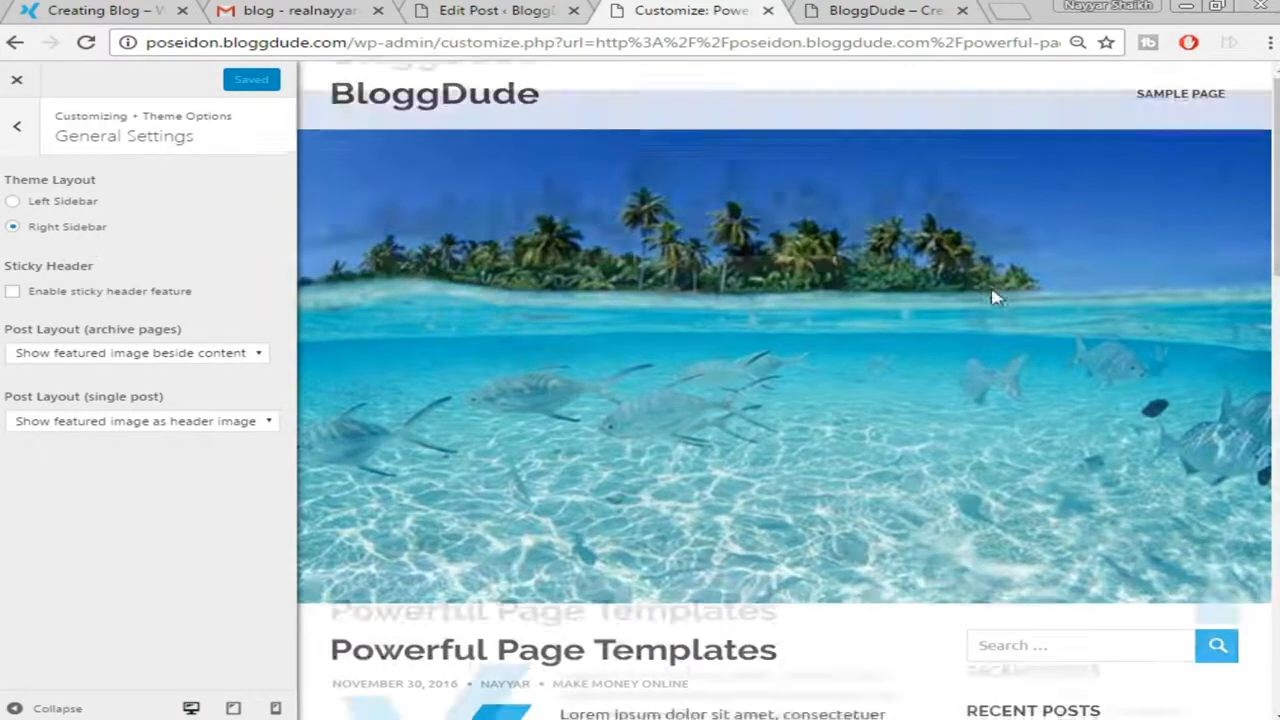
scroll(1150, 665, down, 2)
scroll(1127, 519, up, 2)
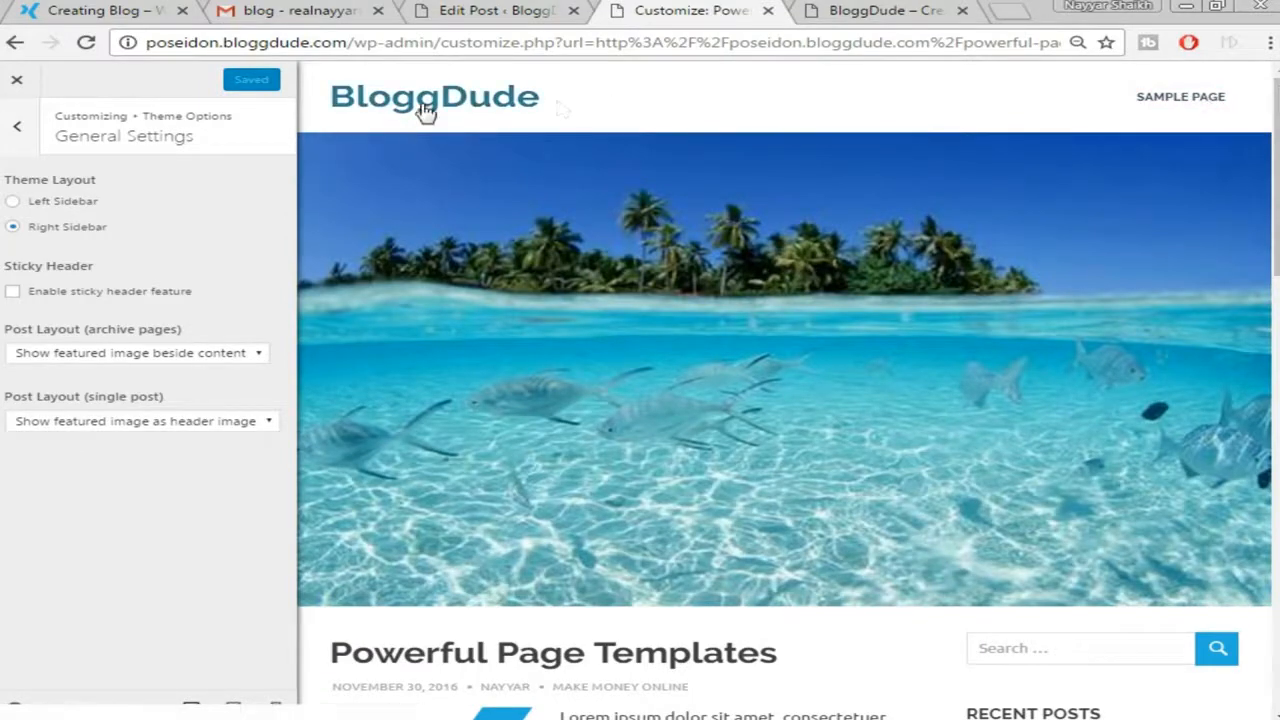
scroll(845, 237, down, 3)
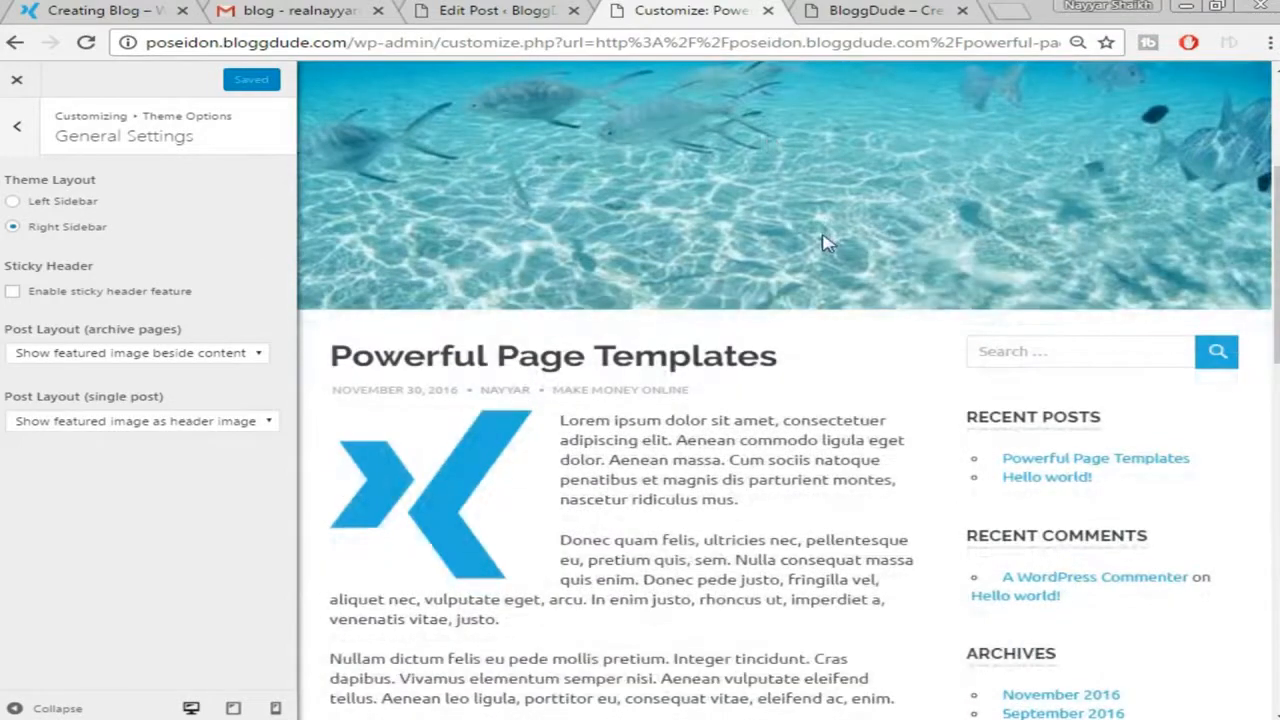
scroll(826, 242, up, 3)
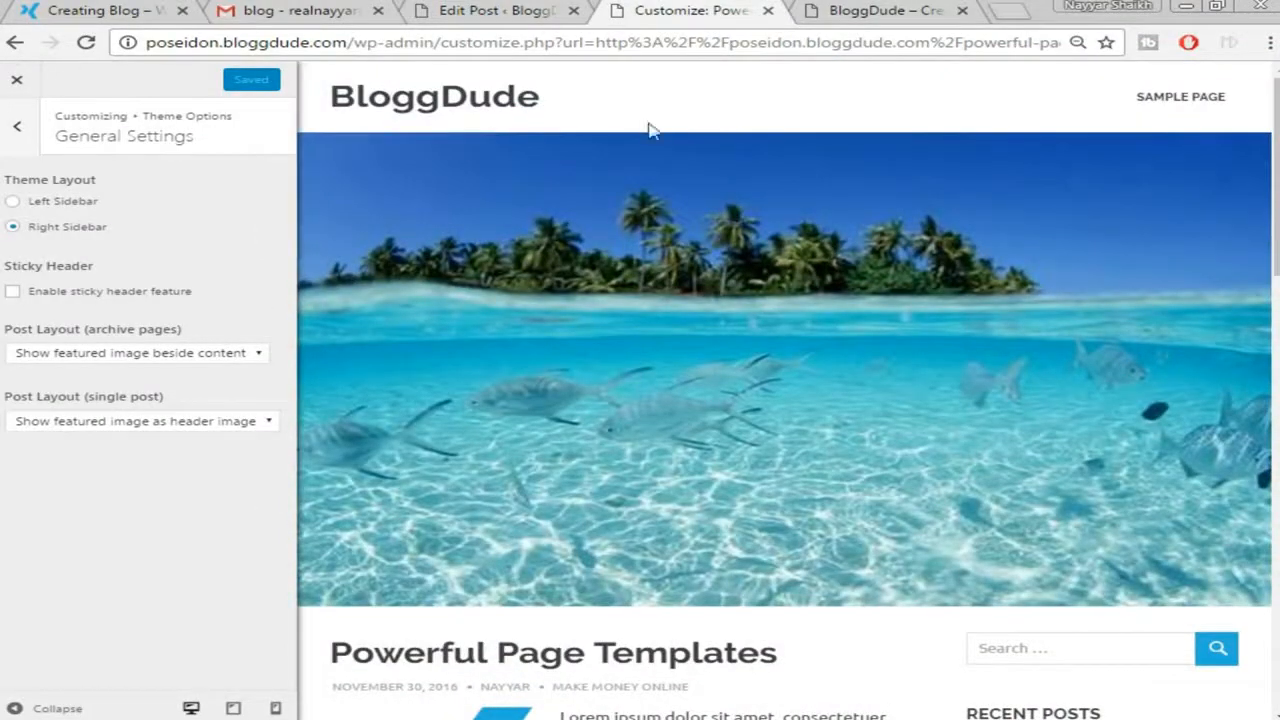
Scroll the demo blog's homepage to compare layouts, then return to the Customizer
click(97, 10)
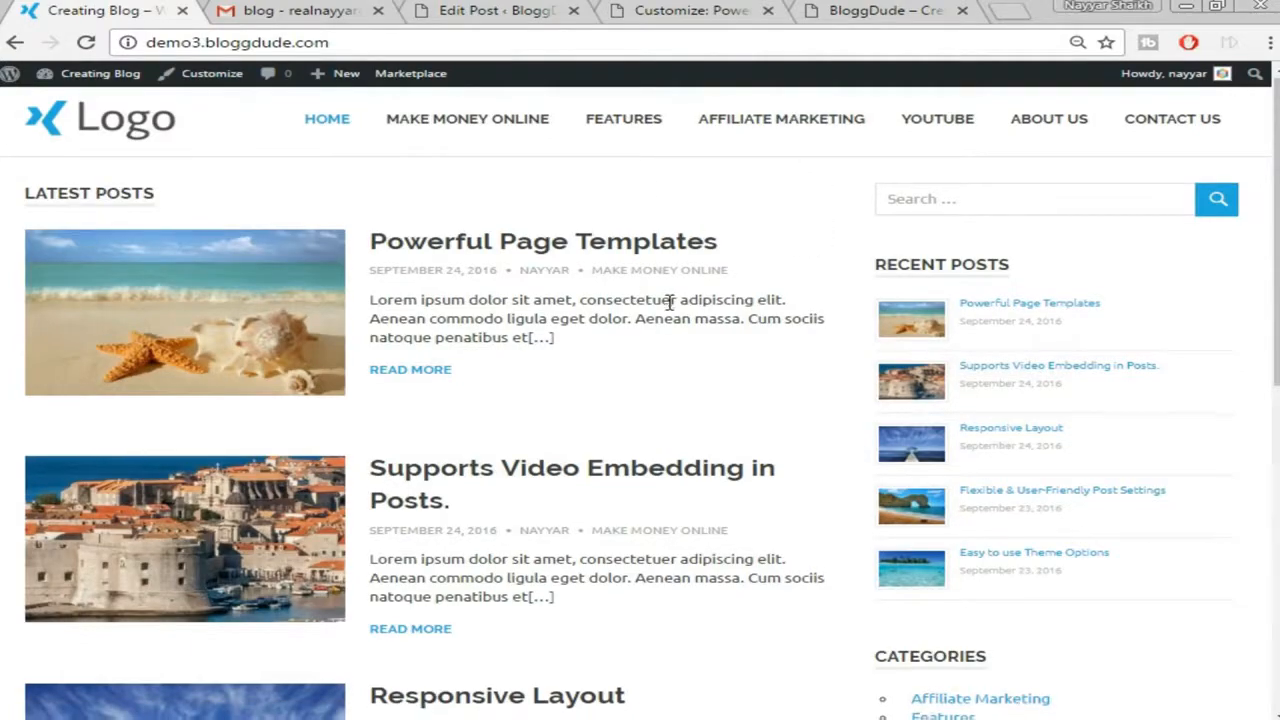
scroll(671, 300, down, 5)
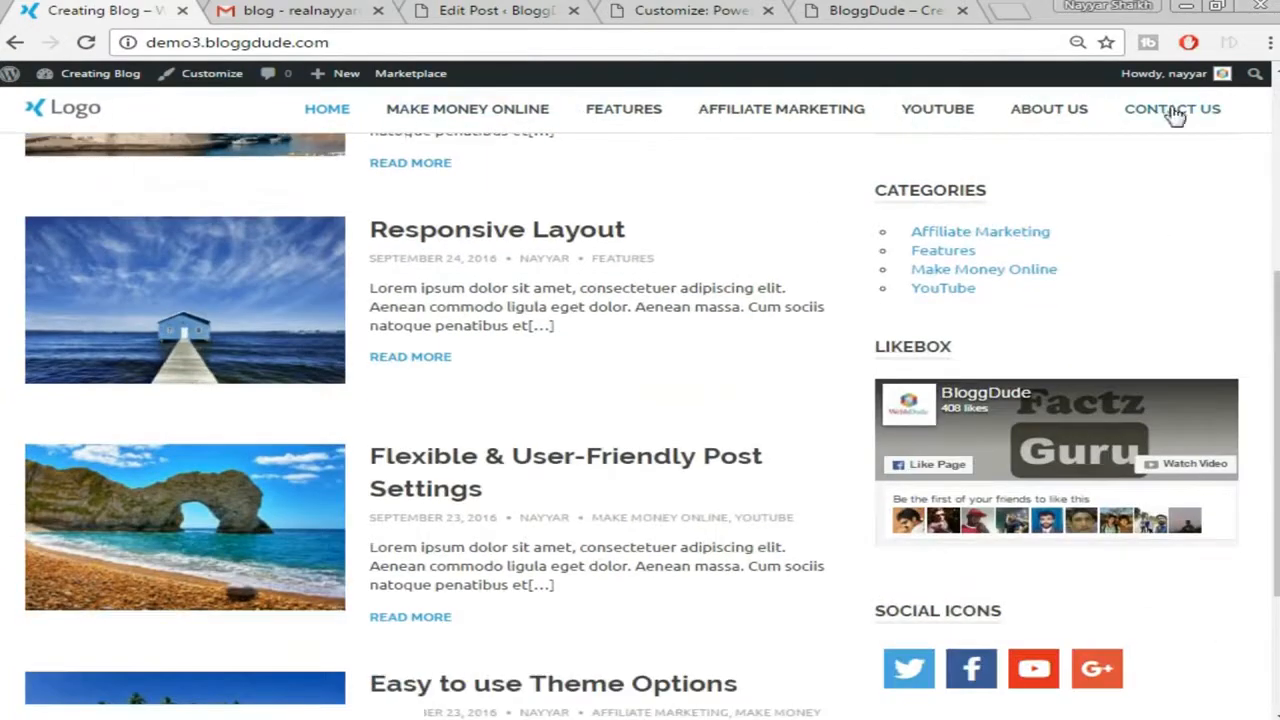
scroll(732, 324, up, 5)
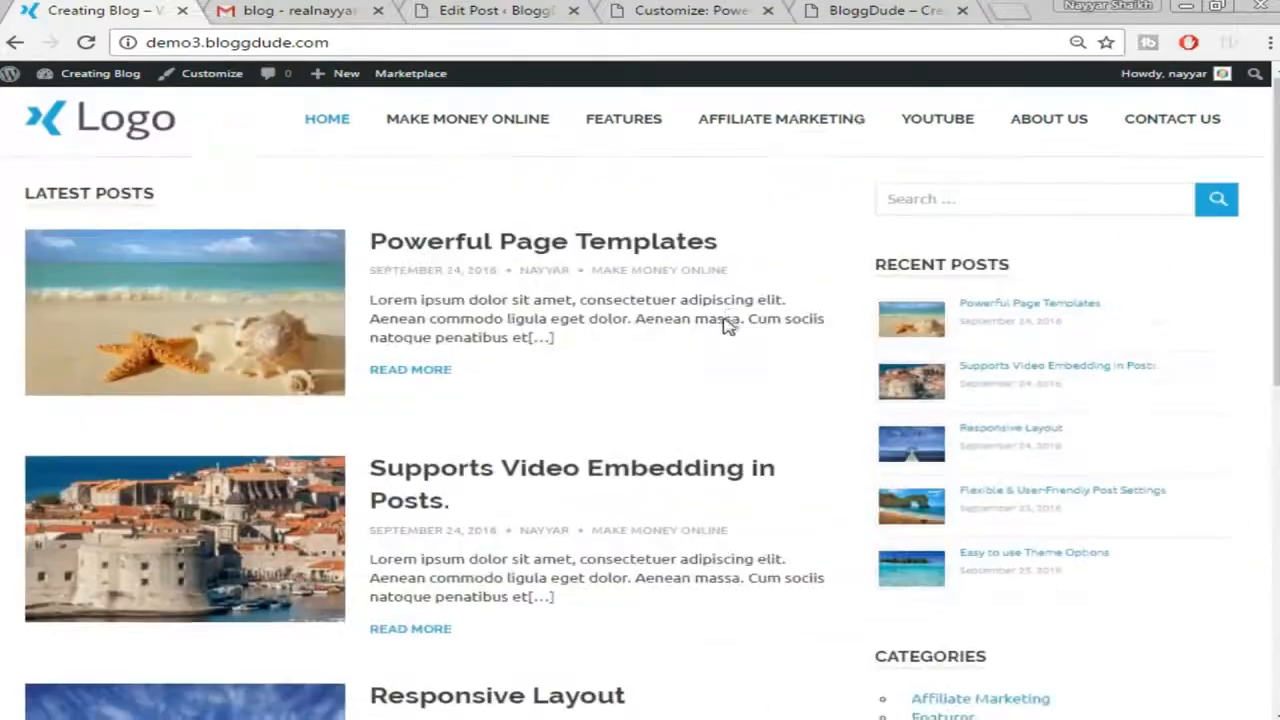
scroll(727, 327, down, 6)
scroll(727, 326, down, 2)
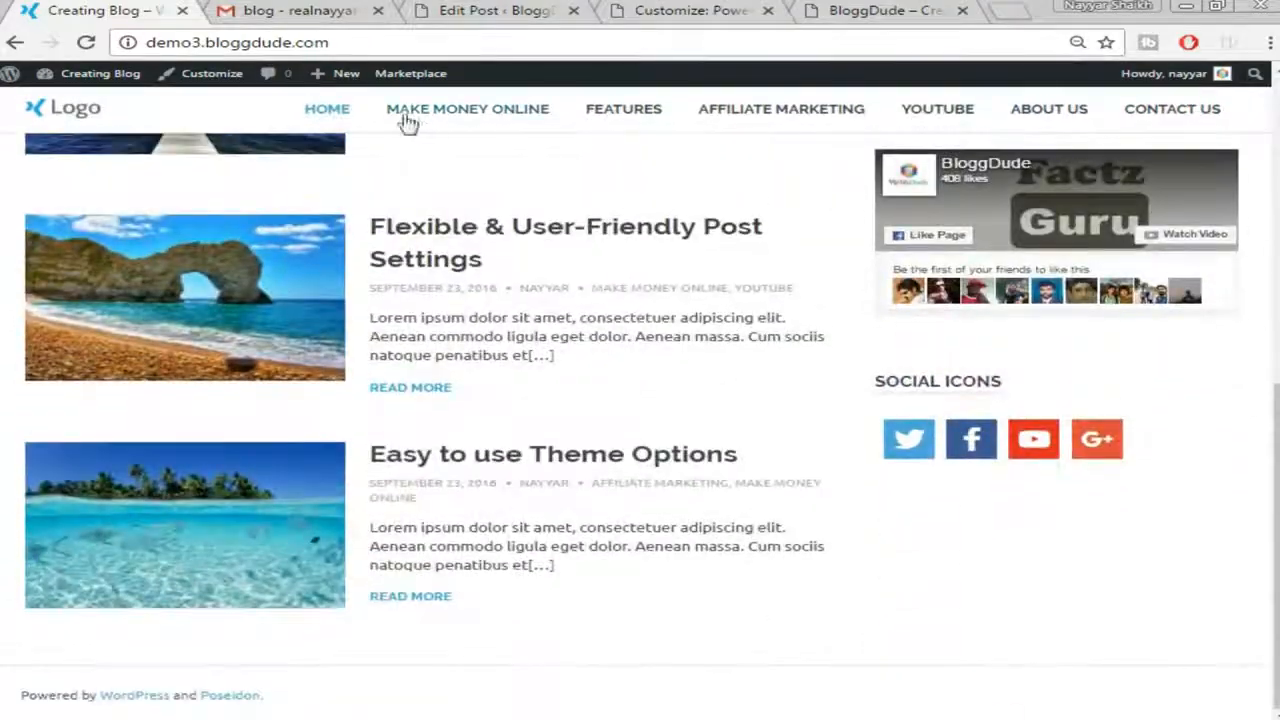
scroll(586, 338, up, 7)
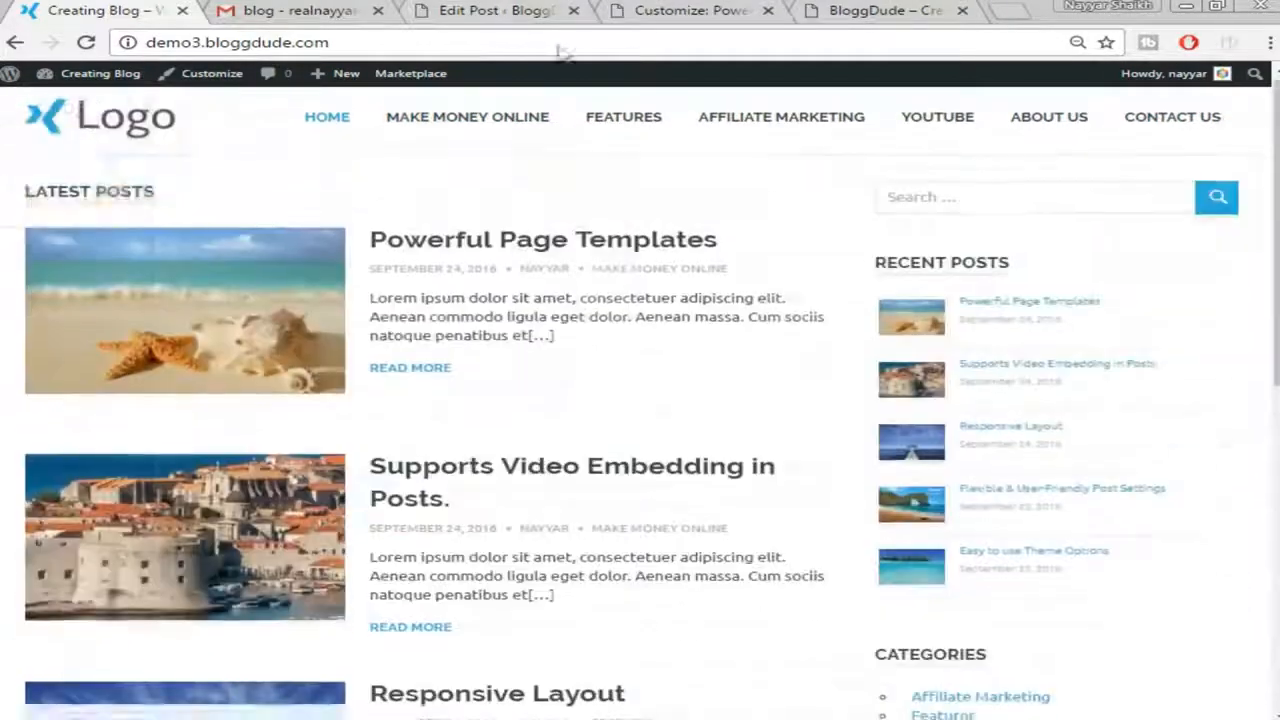
click(550, 10)
click(735, 8)
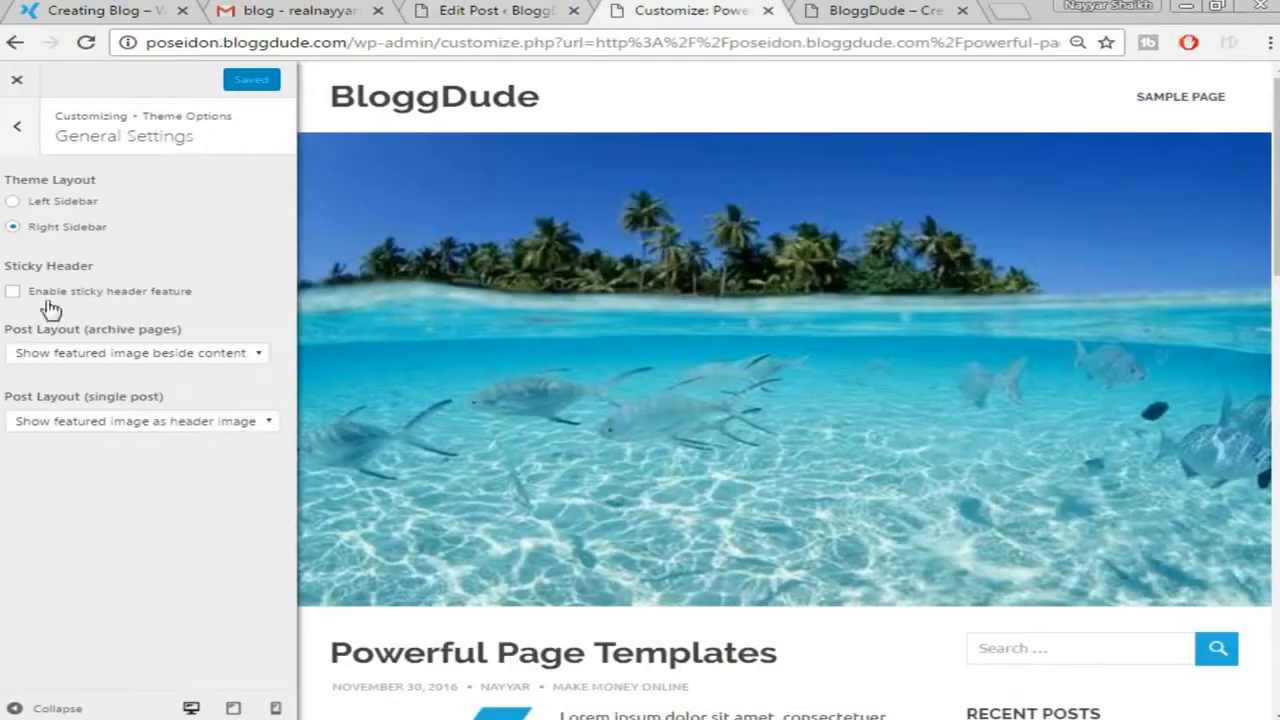
Enable the sticky header, hide featured images on single posts, then Save & Publish and close
click(12, 292)
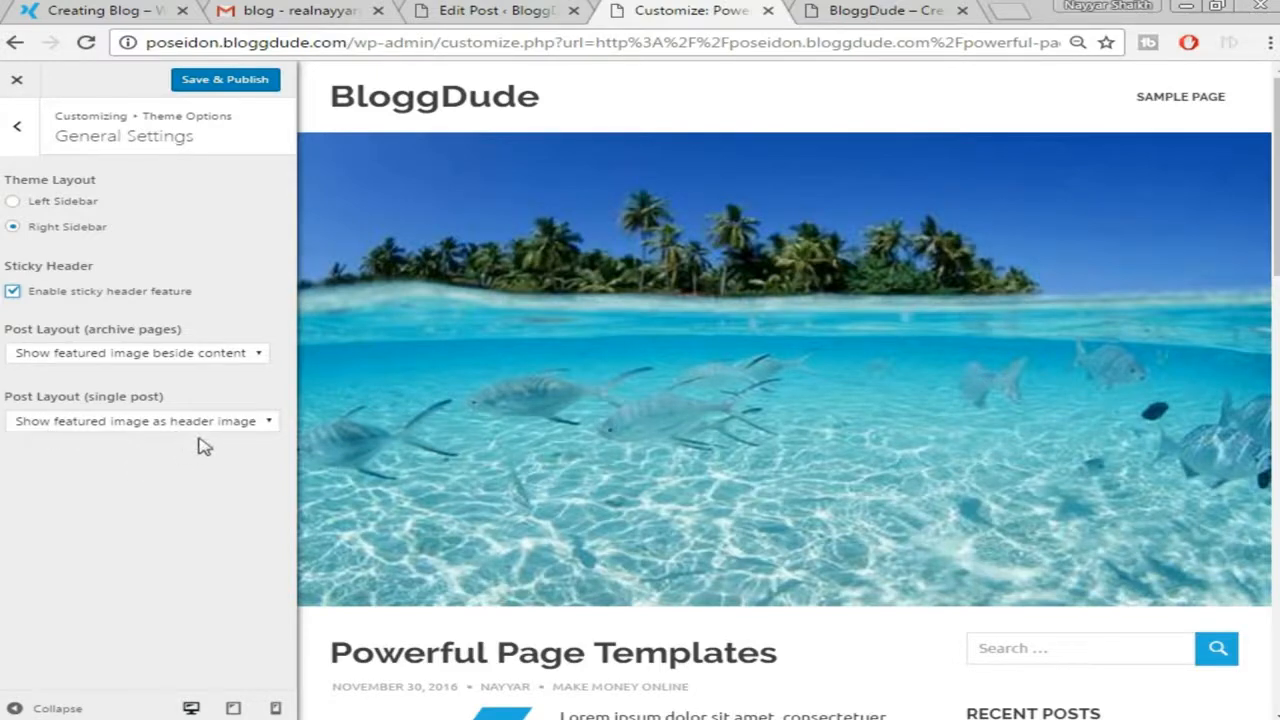
click(255, 428)
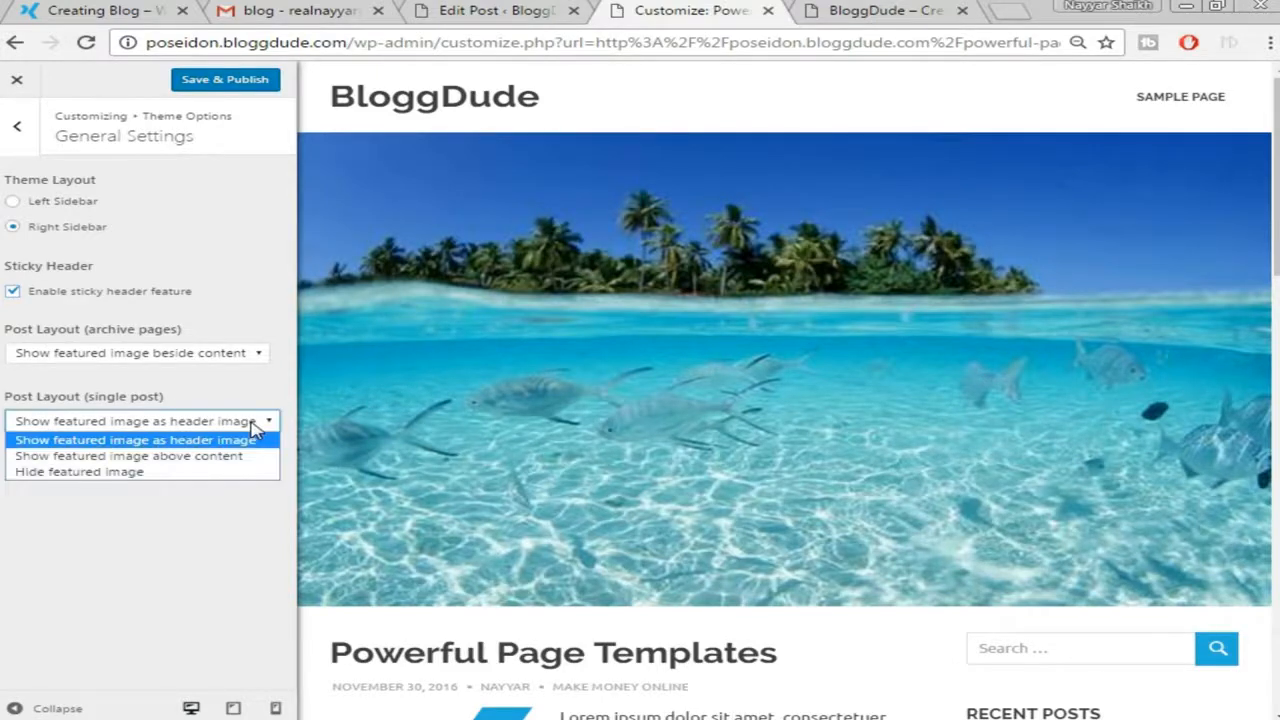
click(168, 474)
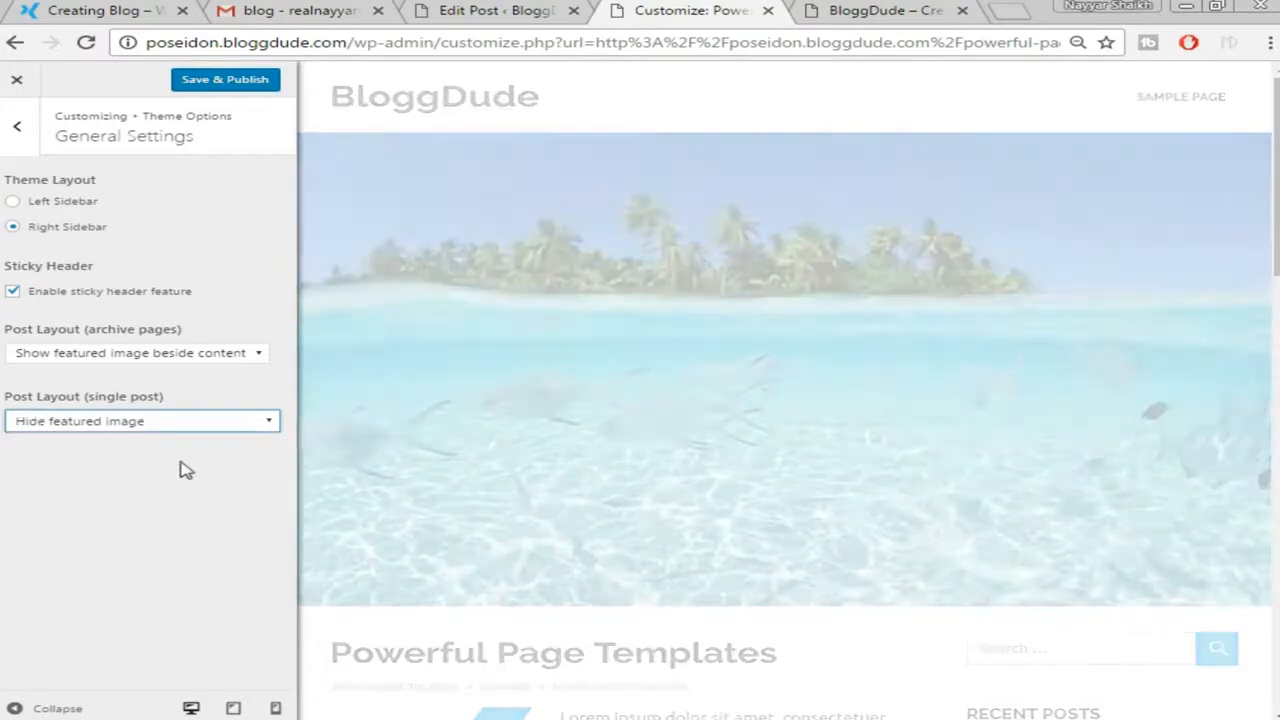
scroll(1023, 371, down, 10)
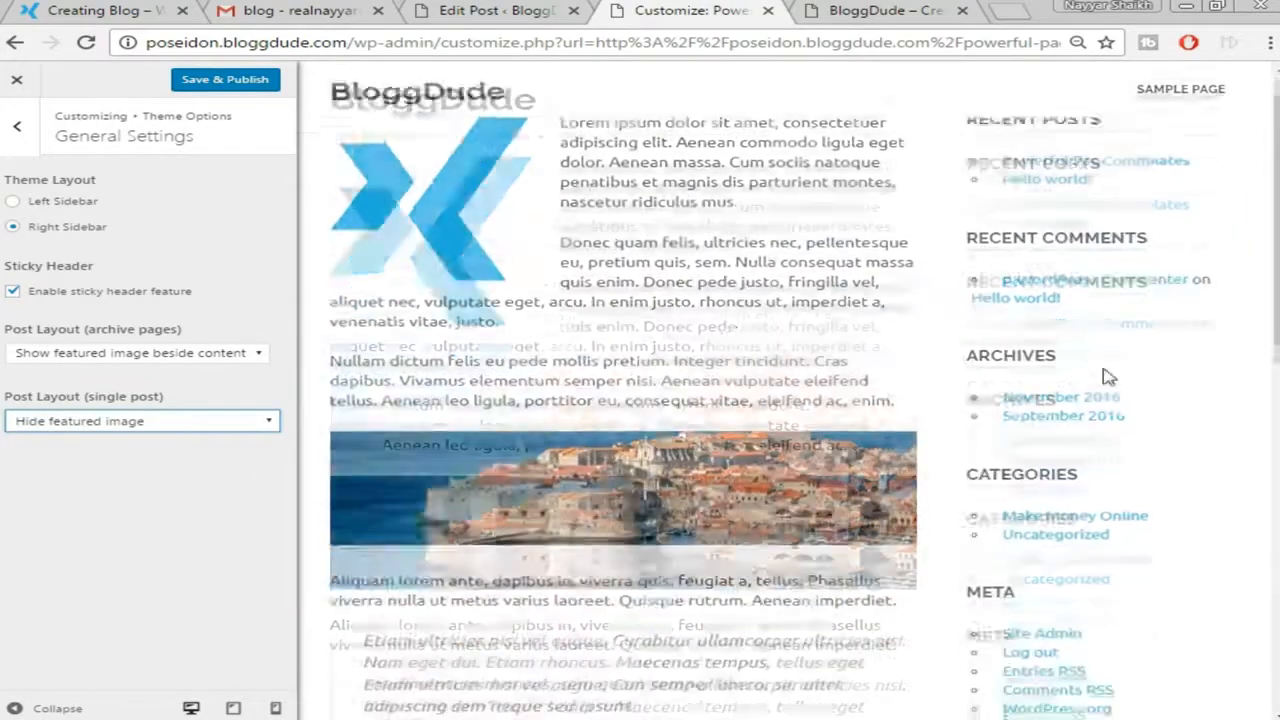
scroll(1097, 391, up, 6)
scroll(1093, 415, up, 4)
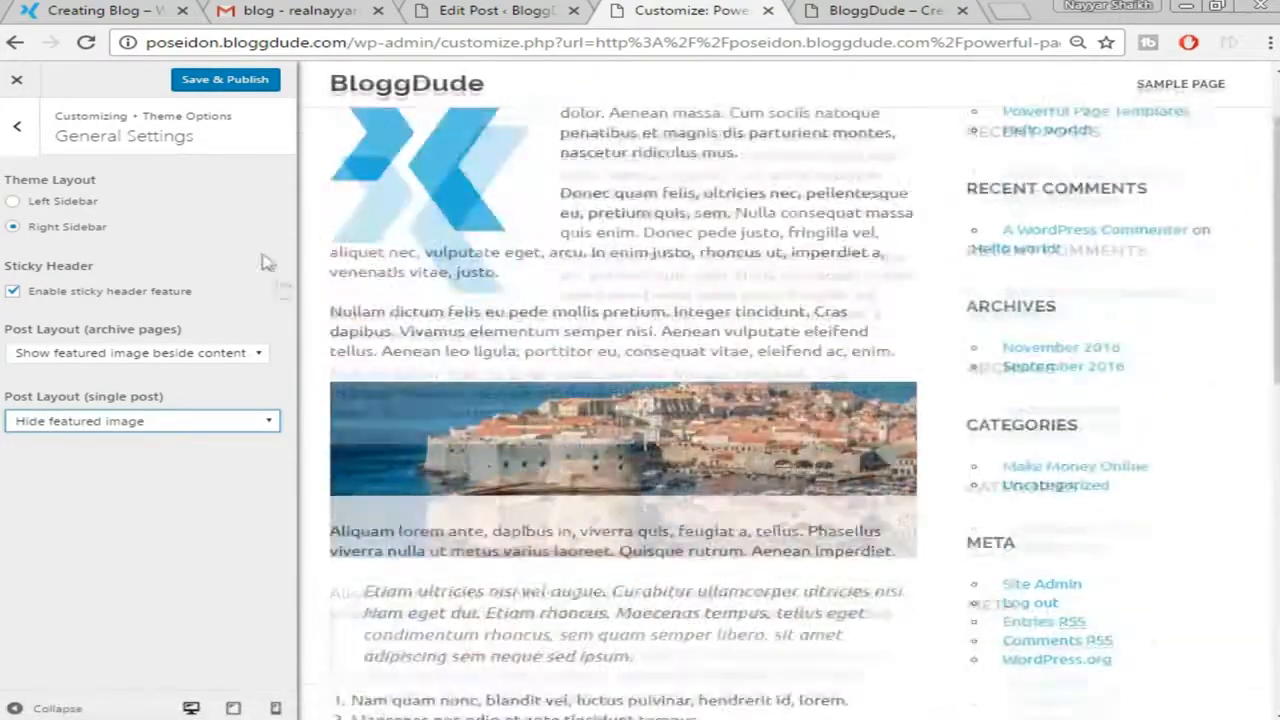
click(220, 83)
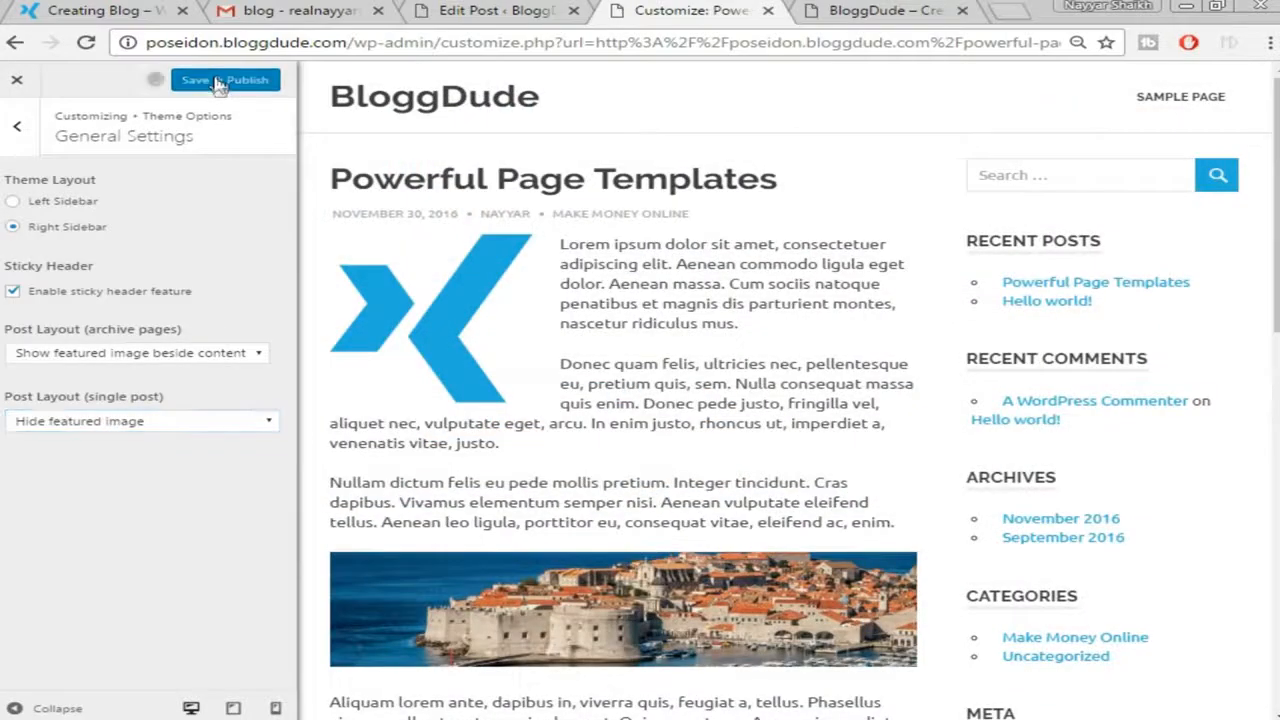
click(16, 79)
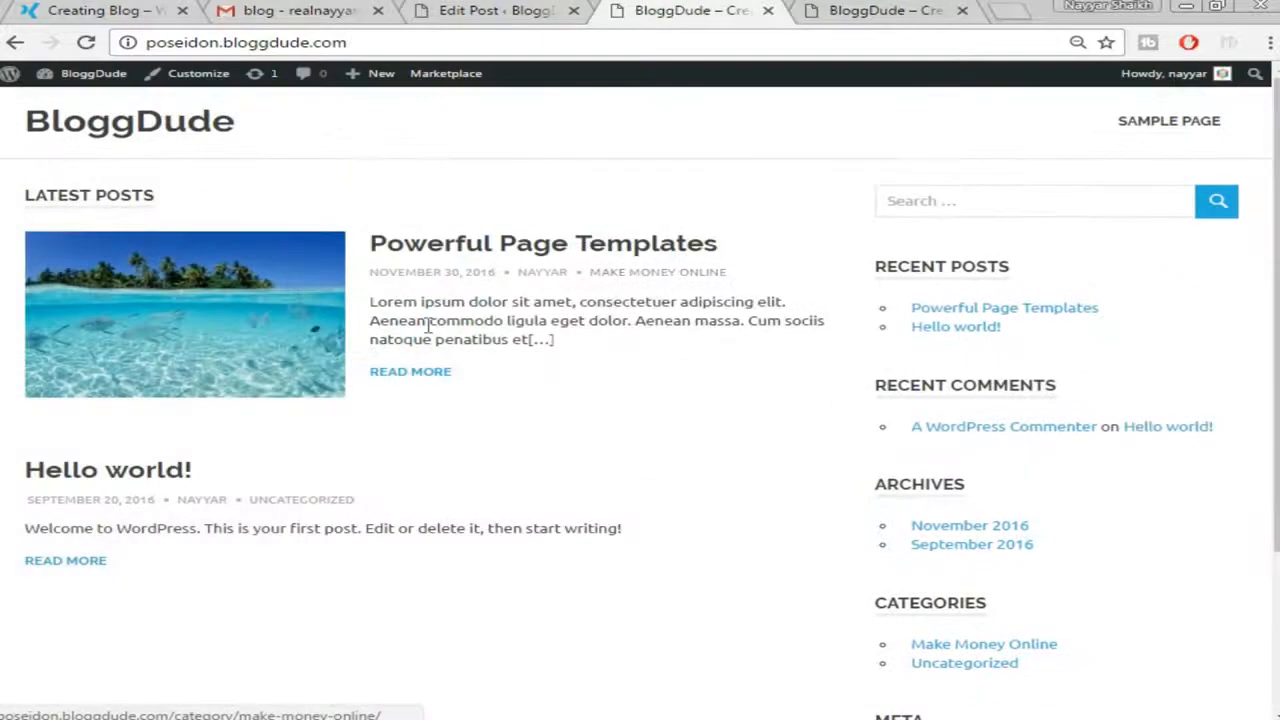
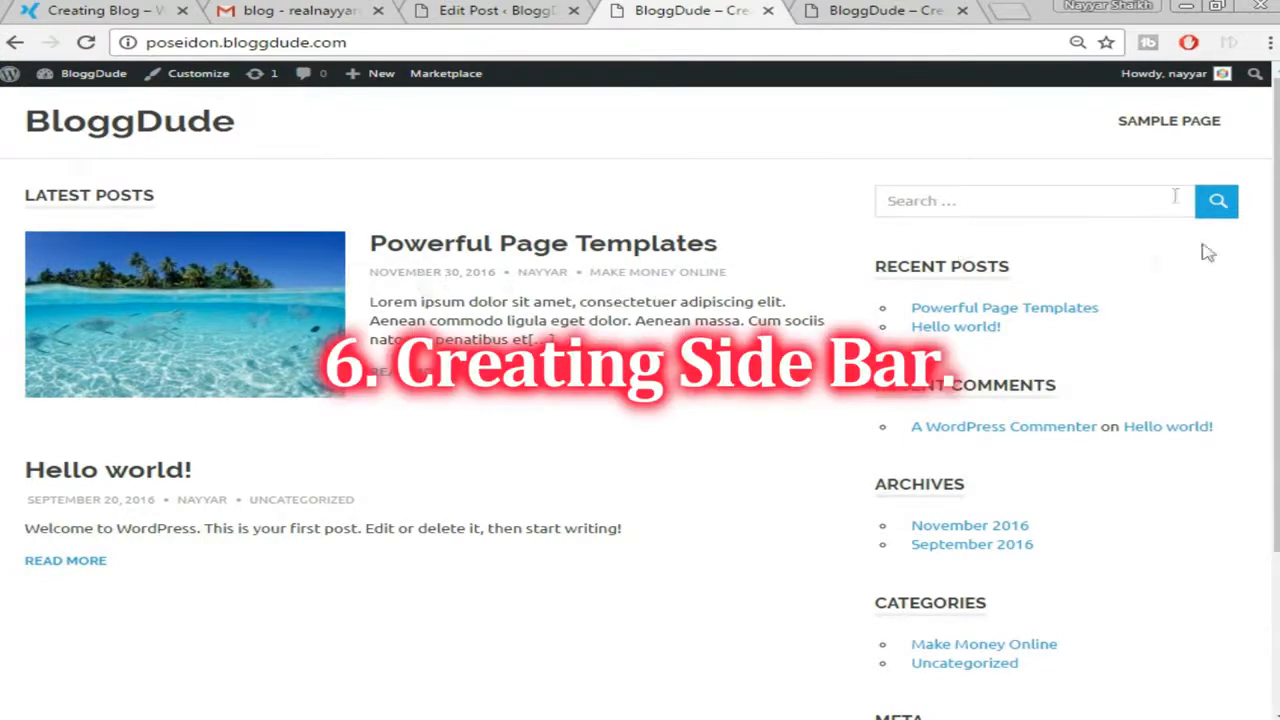
Compare the demo site's sidebar with your own blog's front page, scrolling through it
click(98, 11)
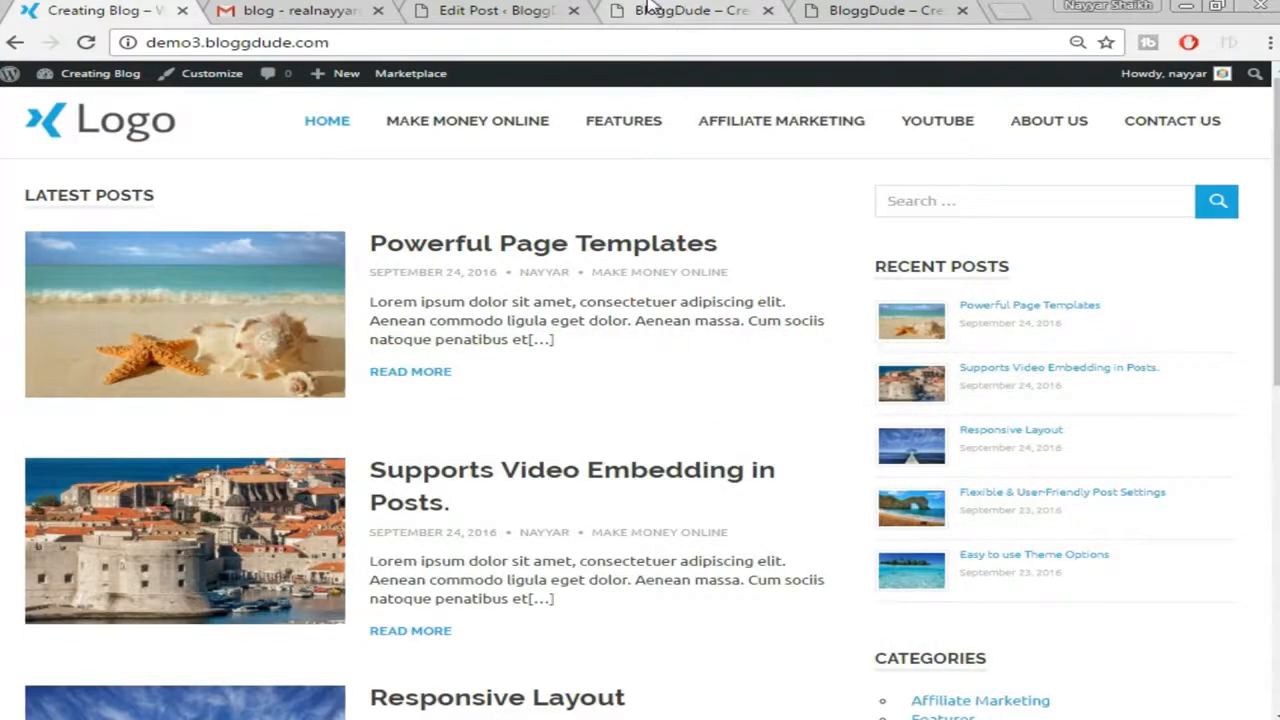
click(744, 8)
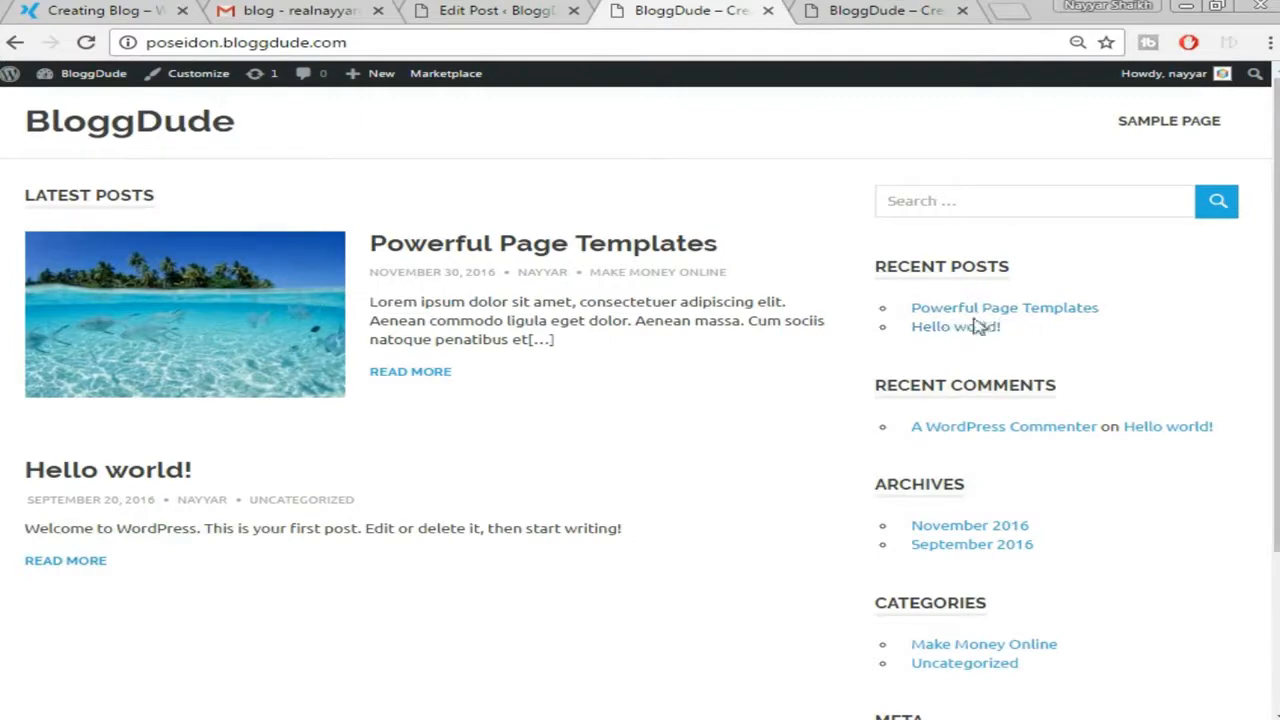
click(105, 11)
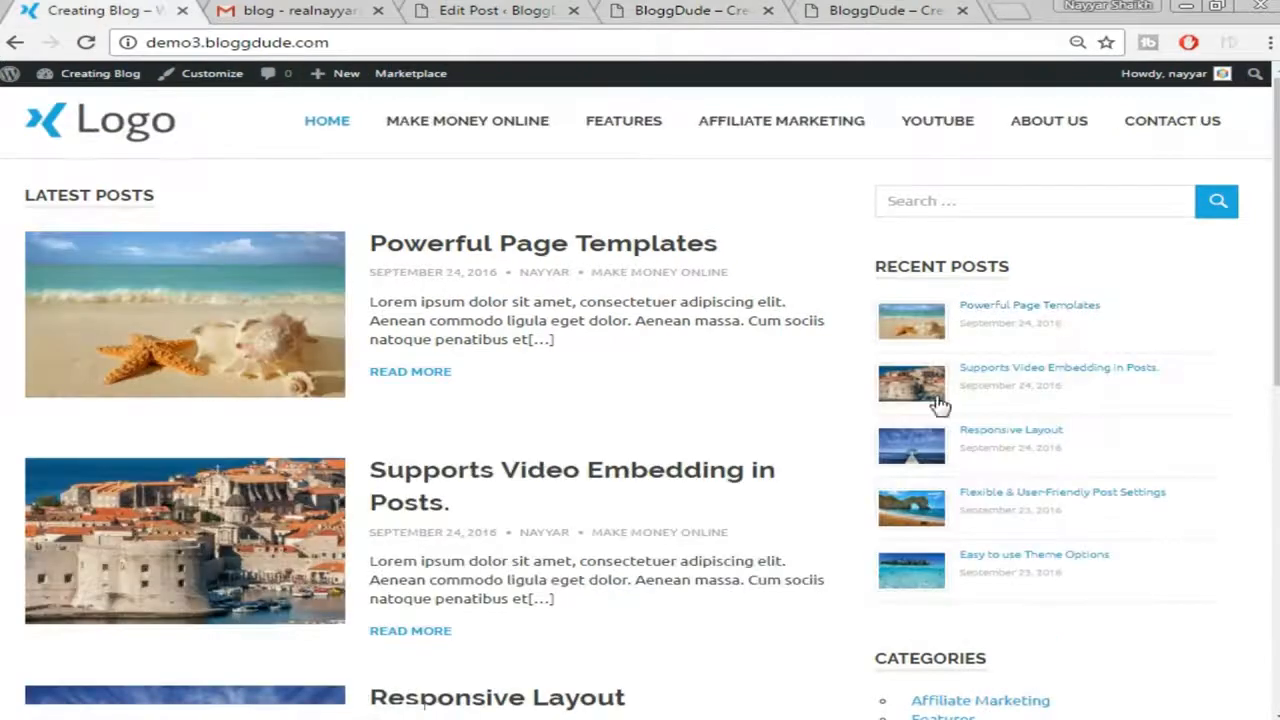
click(744, 9)
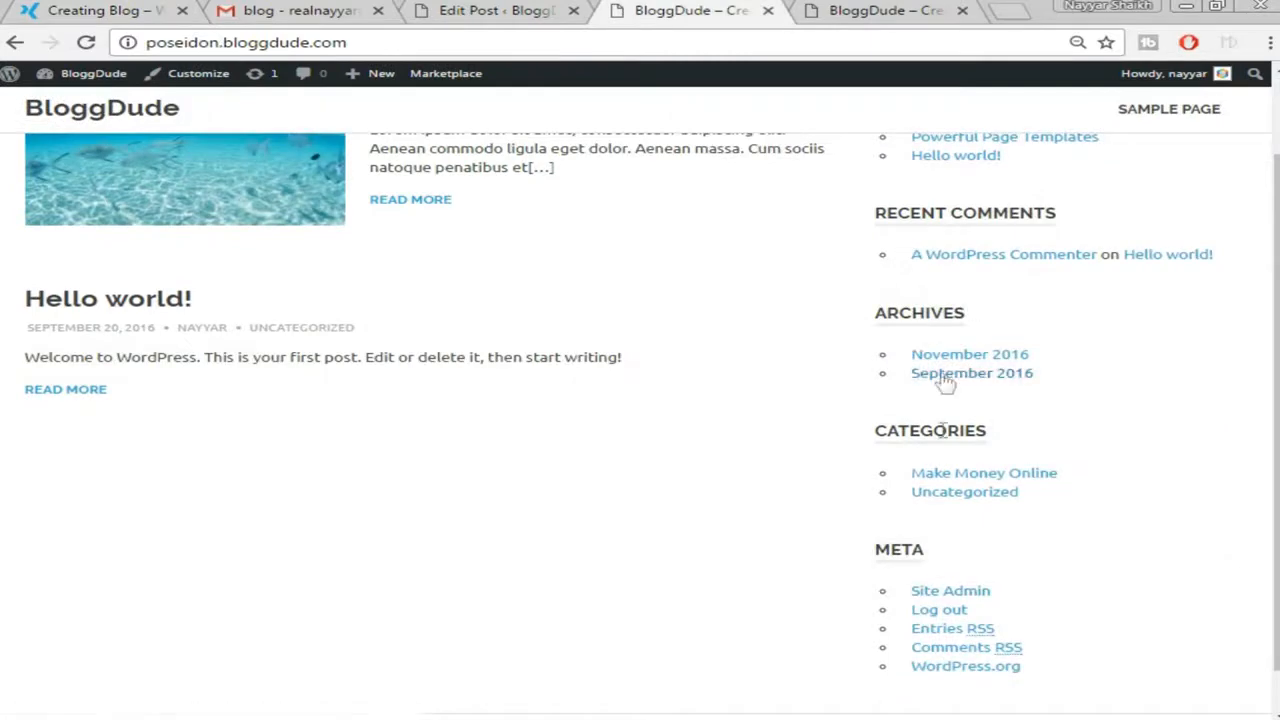
scroll(943, 460, down, 1)
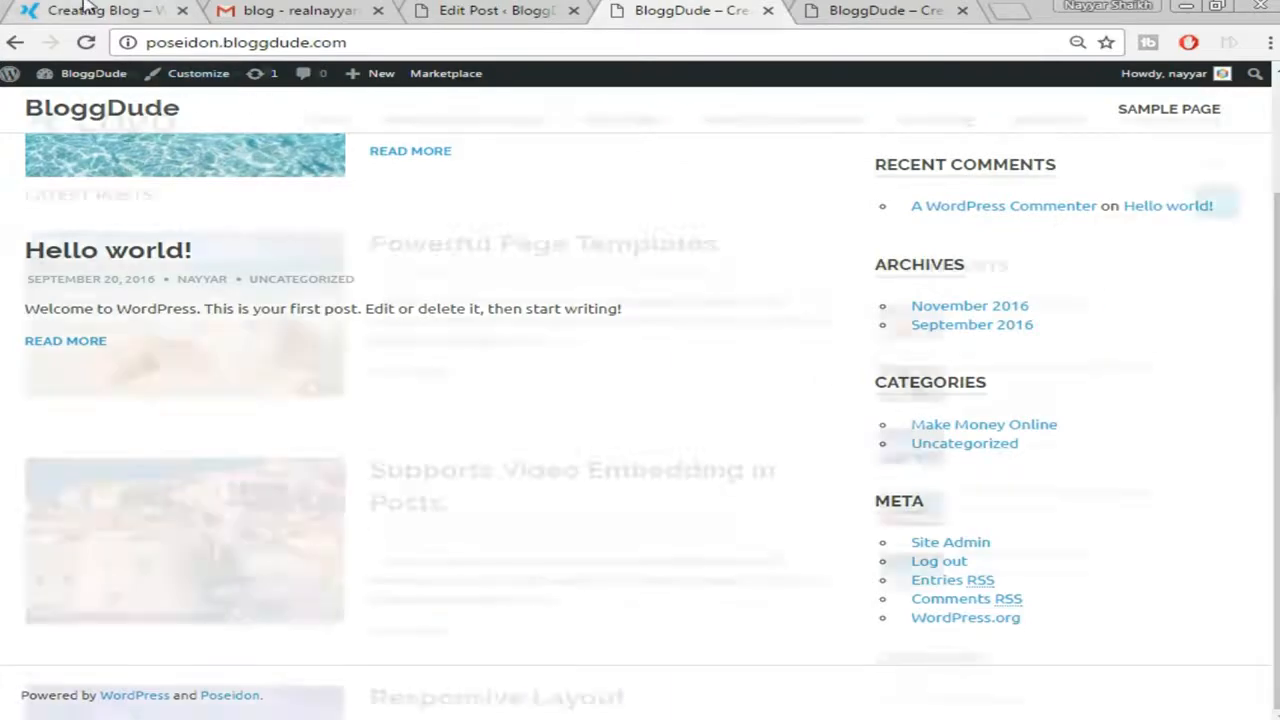
scroll(1073, 258, down, 5)
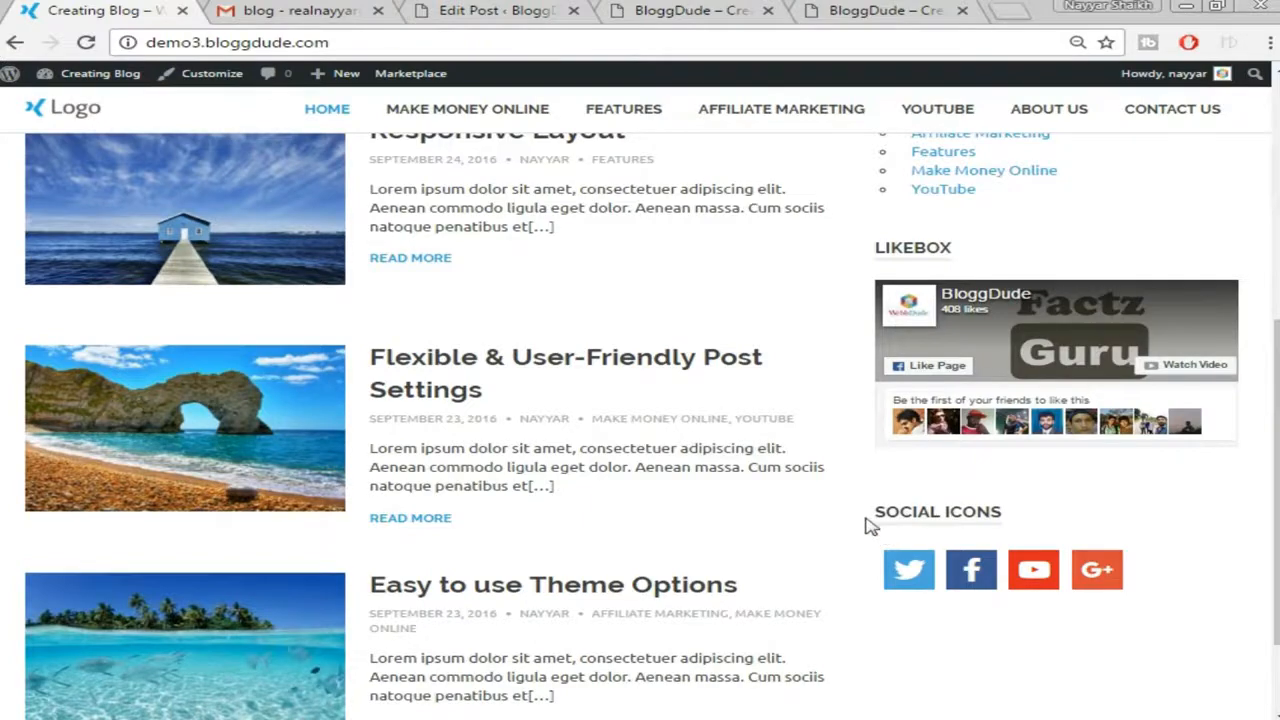
scroll(1050, 590, up, 5)
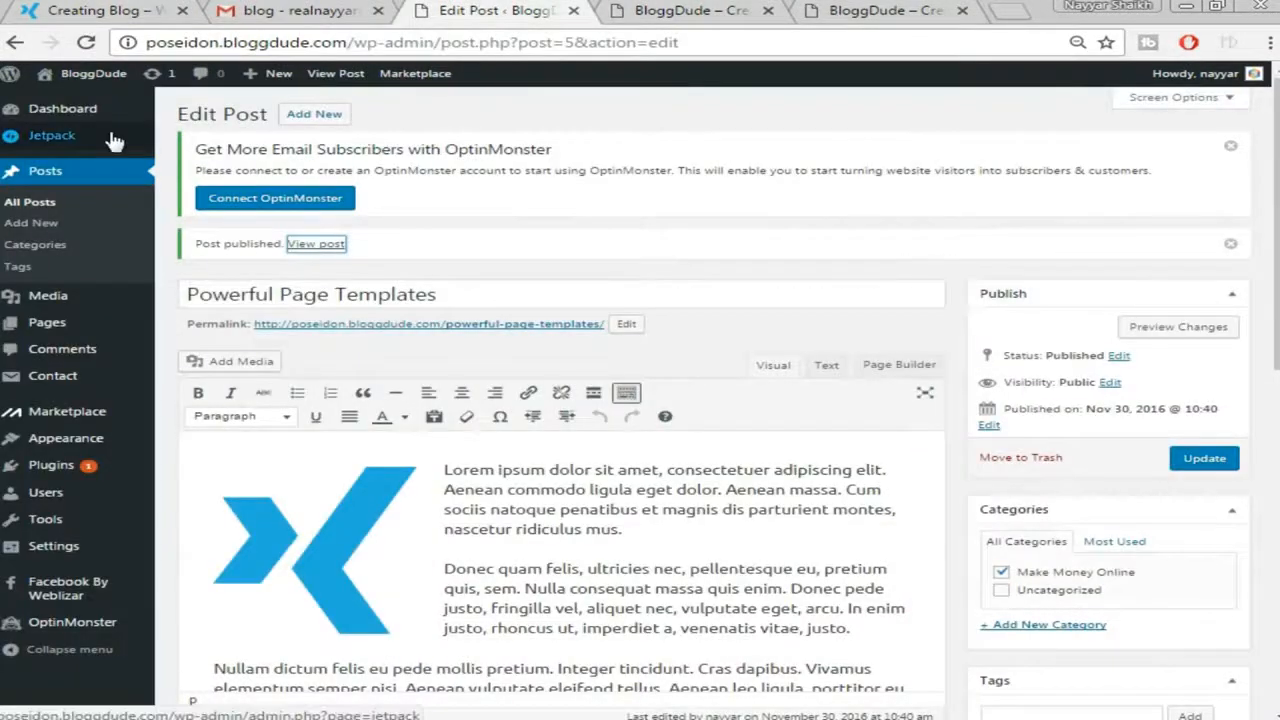
On the Widgets page, delete the Recent Posts and Recent Comments widgets from Sidebar
mouse_move(70, 400)
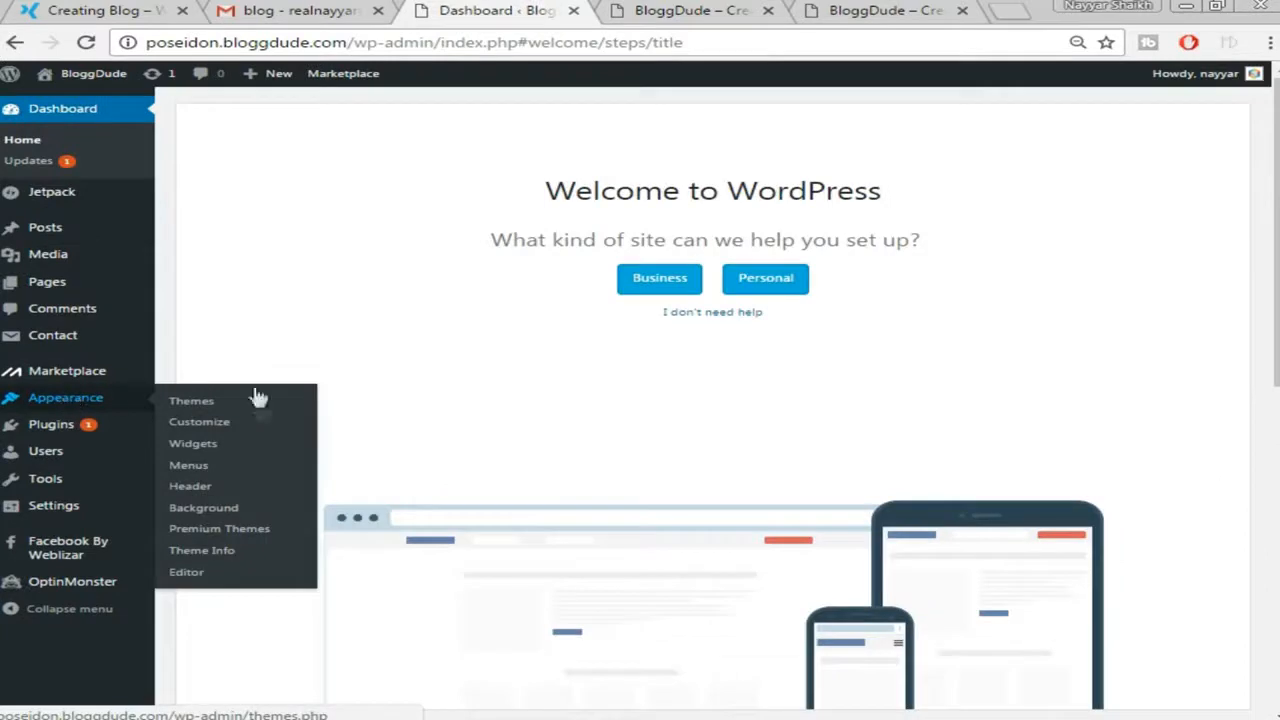
click(214, 448)
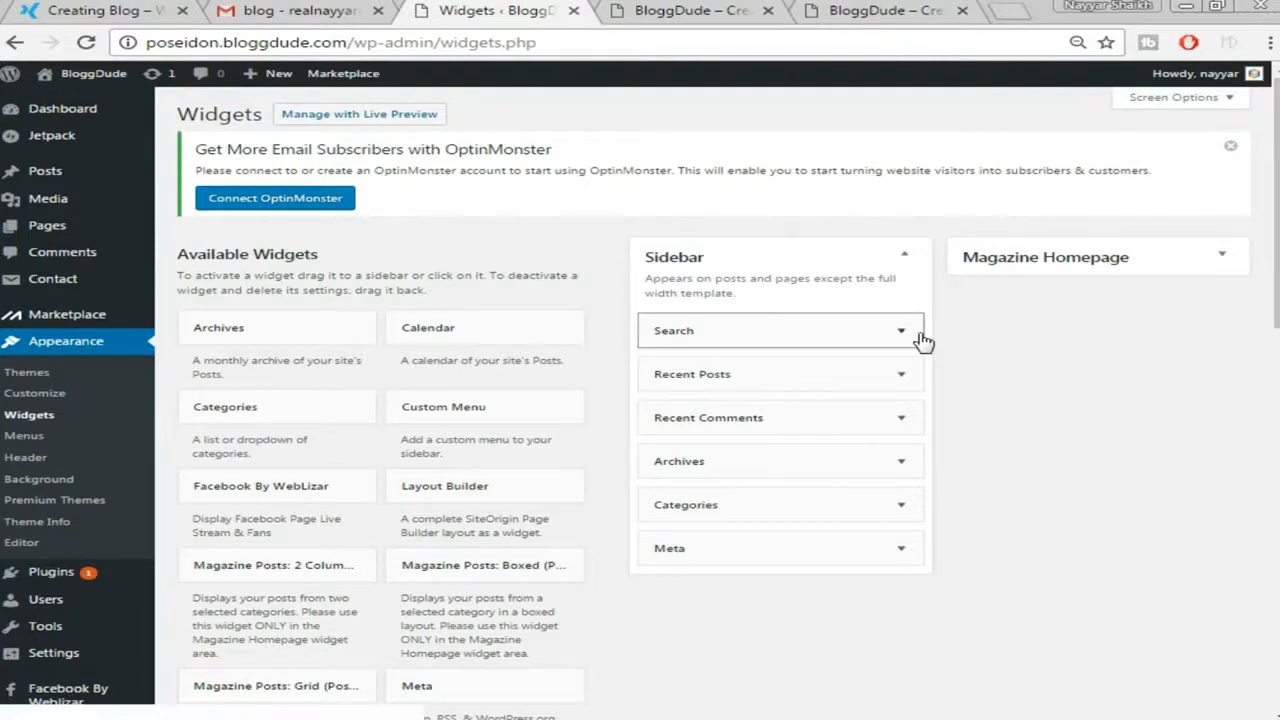
scroll(925, 358, down, 1)
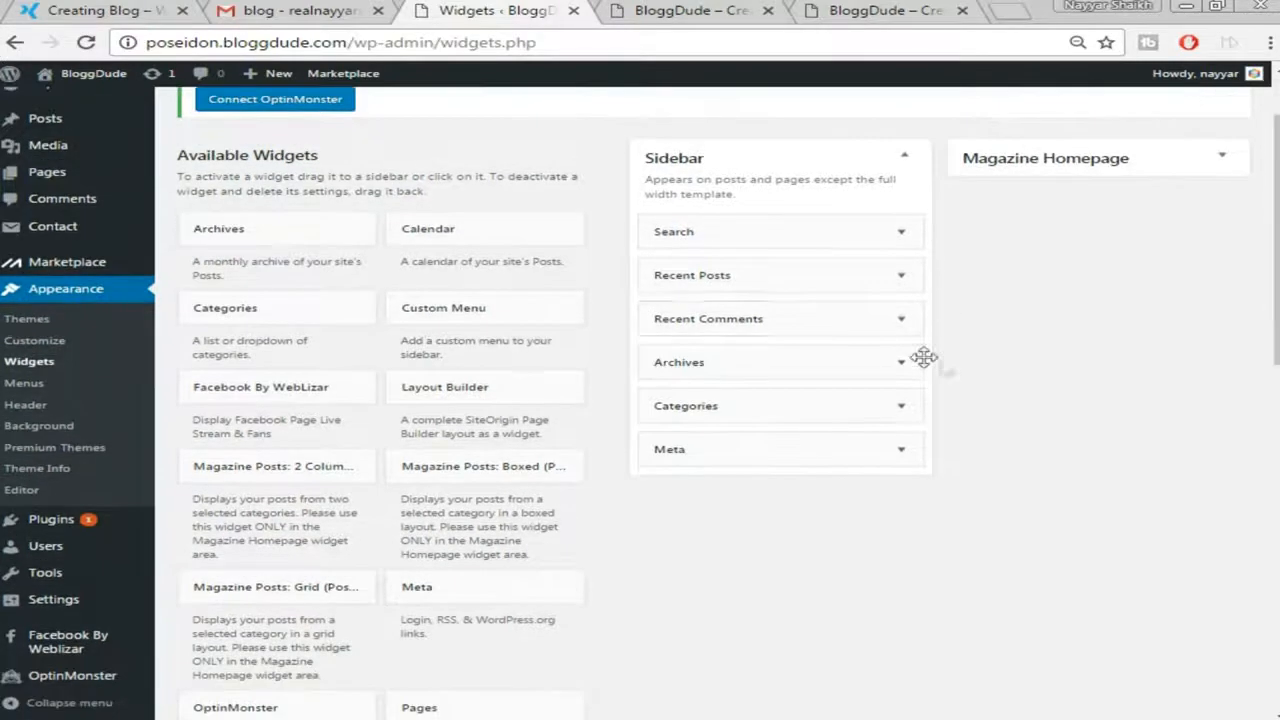
click(901, 280)
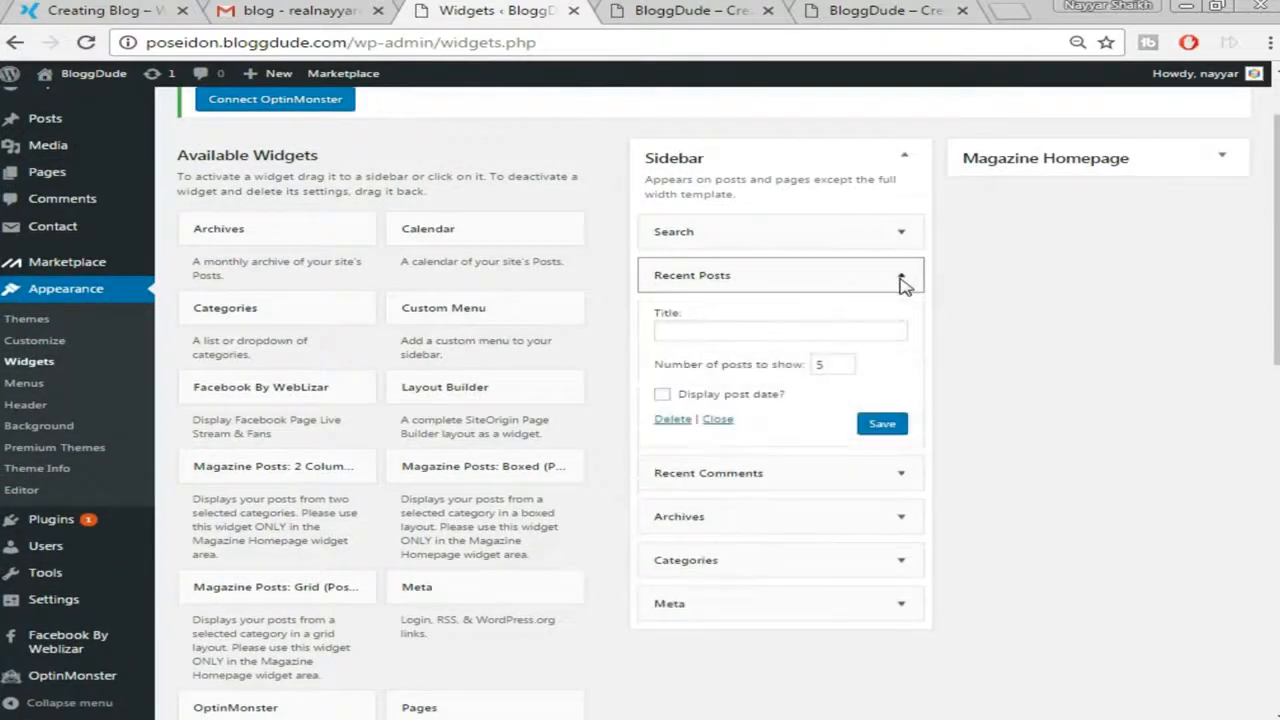
click(670, 420)
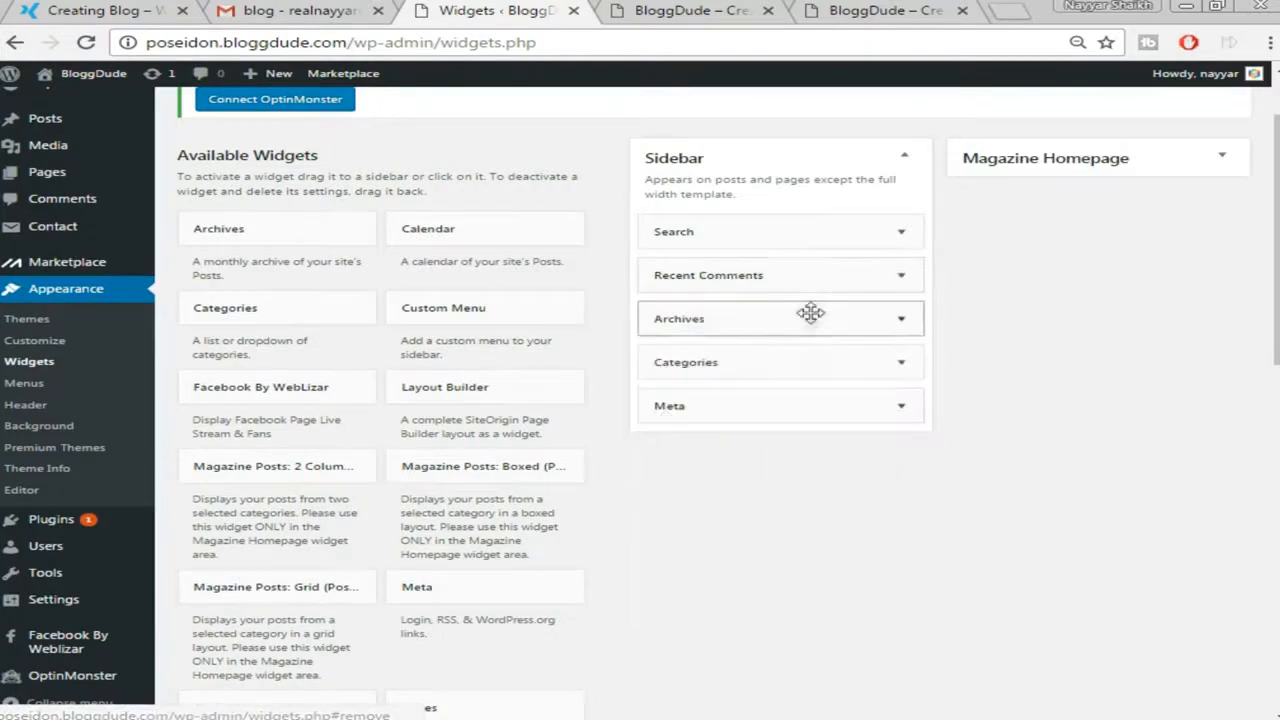
click(901, 279)
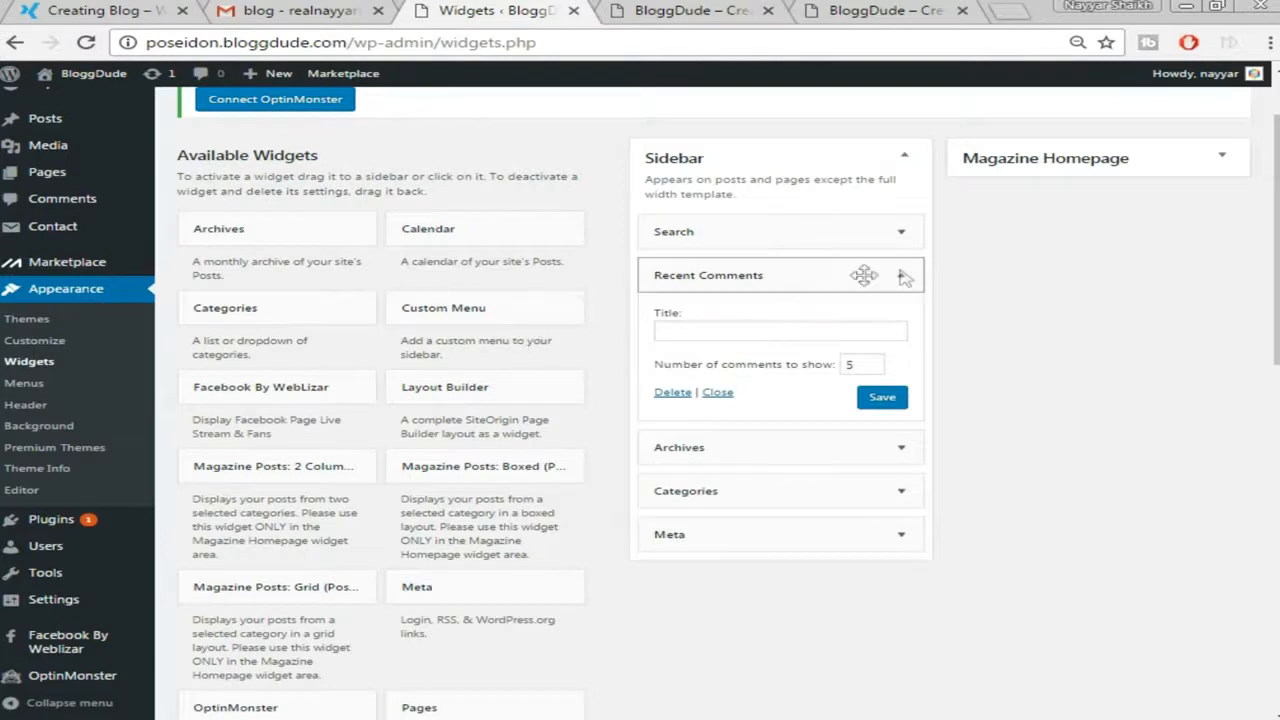
click(674, 393)
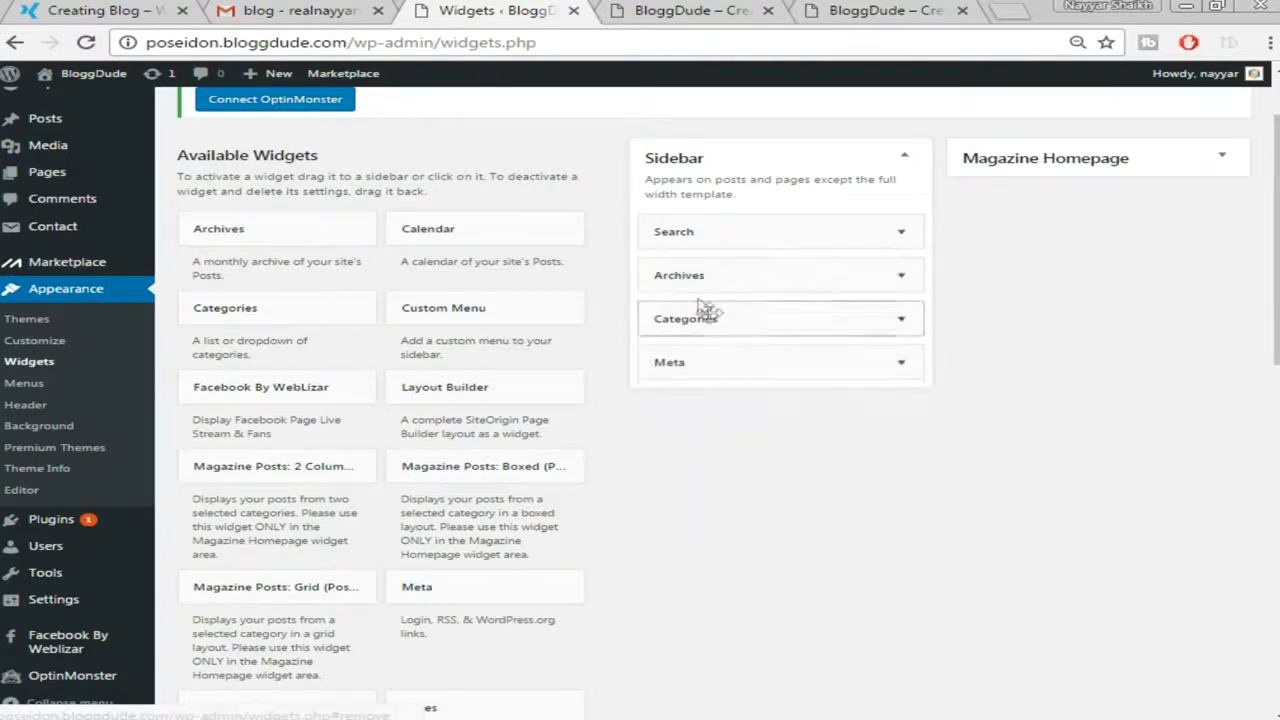
Delete the Archives and Meta widgets, then check the blog and demo site
click(908, 279)
click(676, 402)
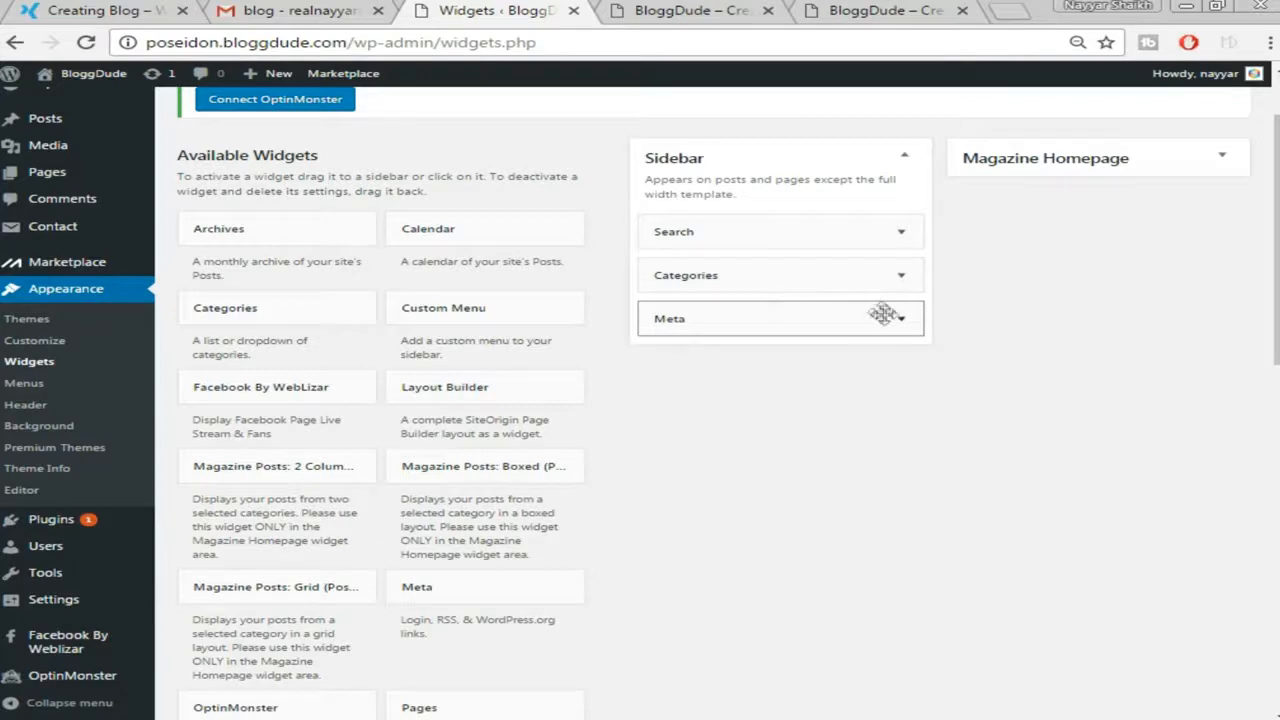
click(900, 320)
click(675, 403)
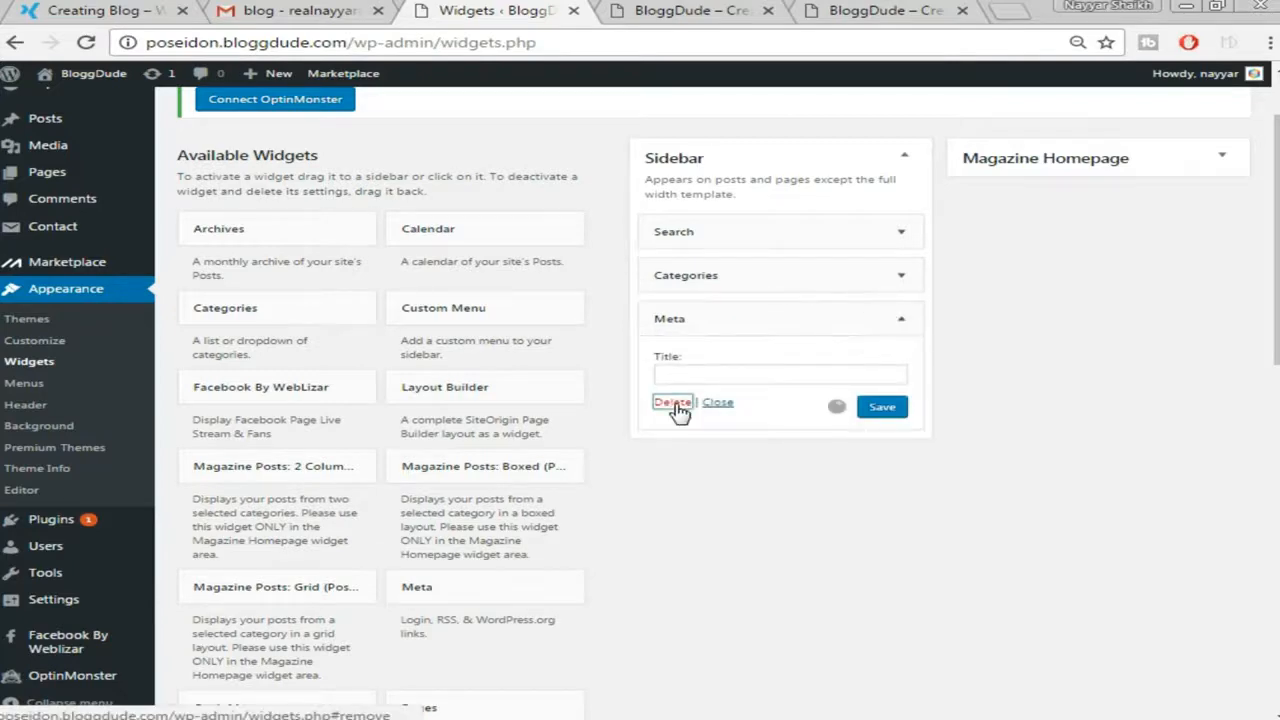
click(680, 14)
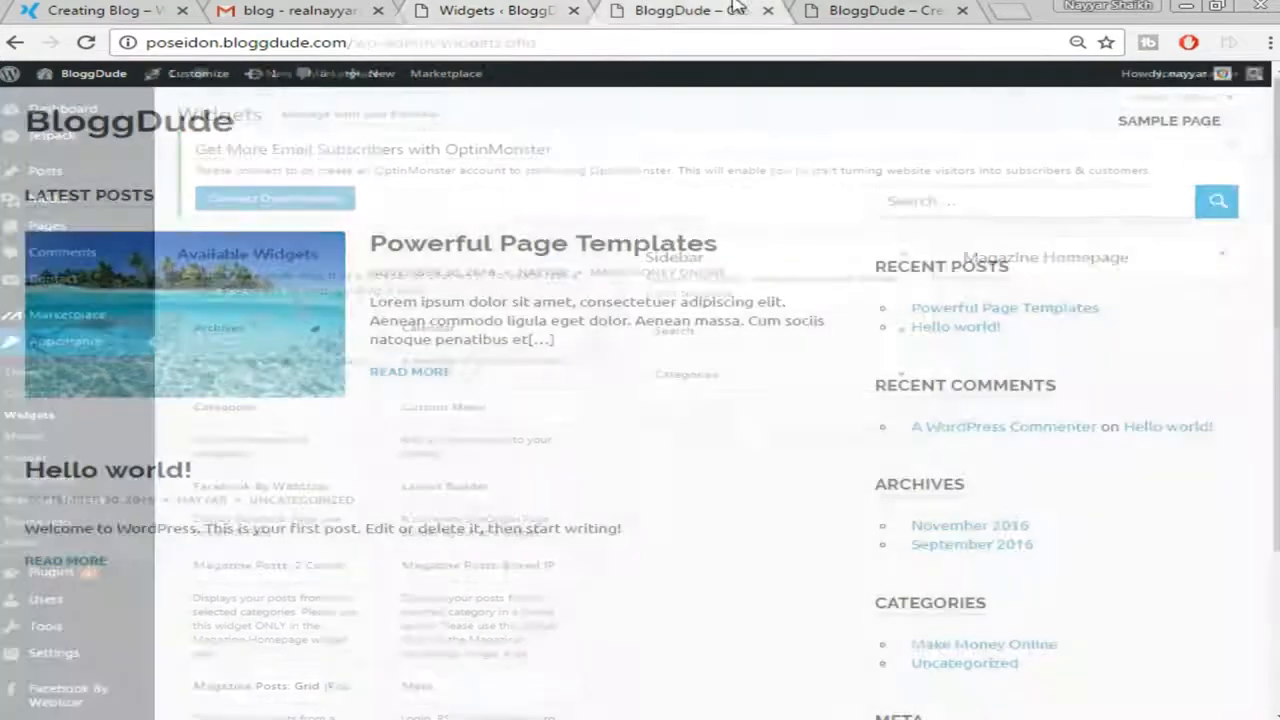
click(100, 10)
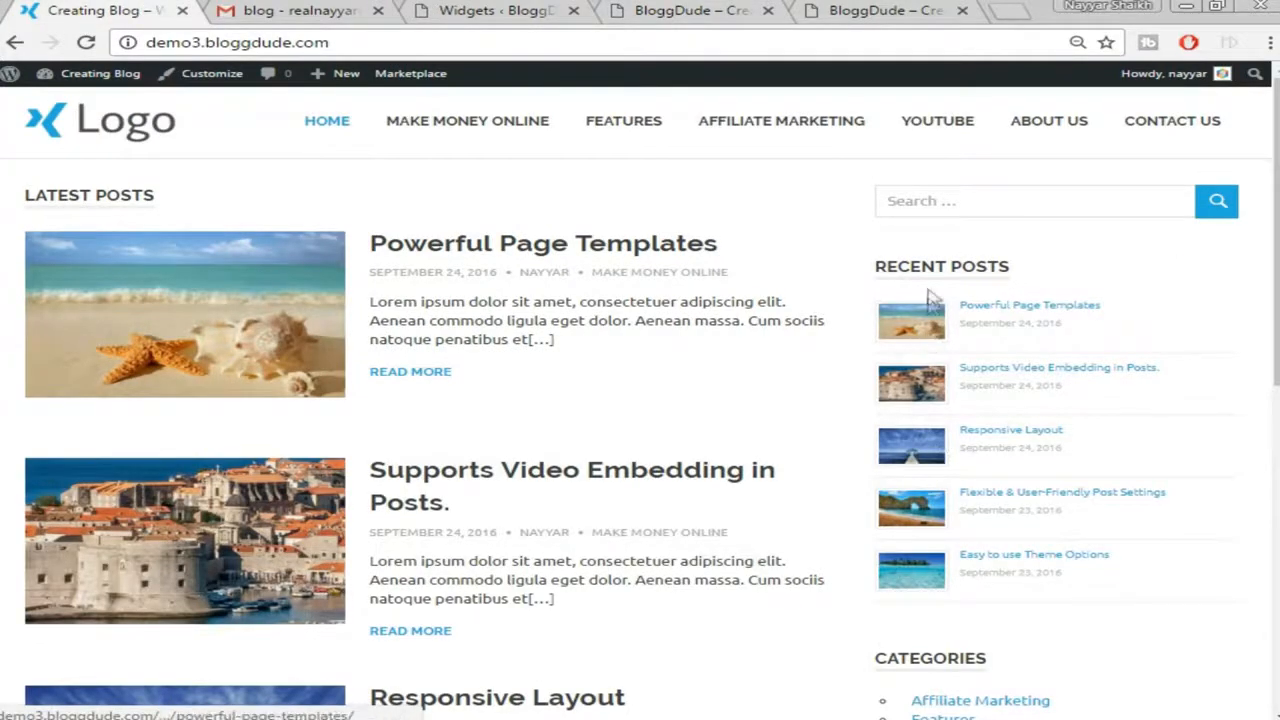
Add a Recent Posts Extended widget to the Sidebar area
click(510, 11)
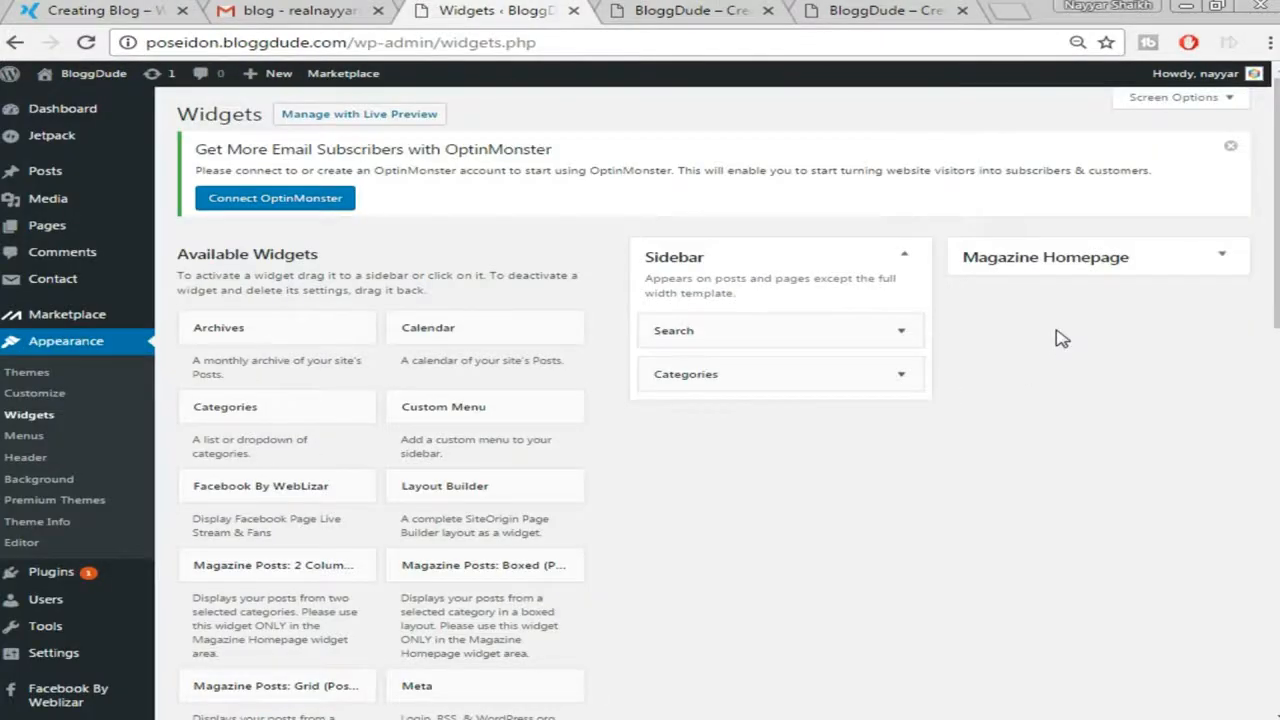
scroll(1063, 371, down, 5)
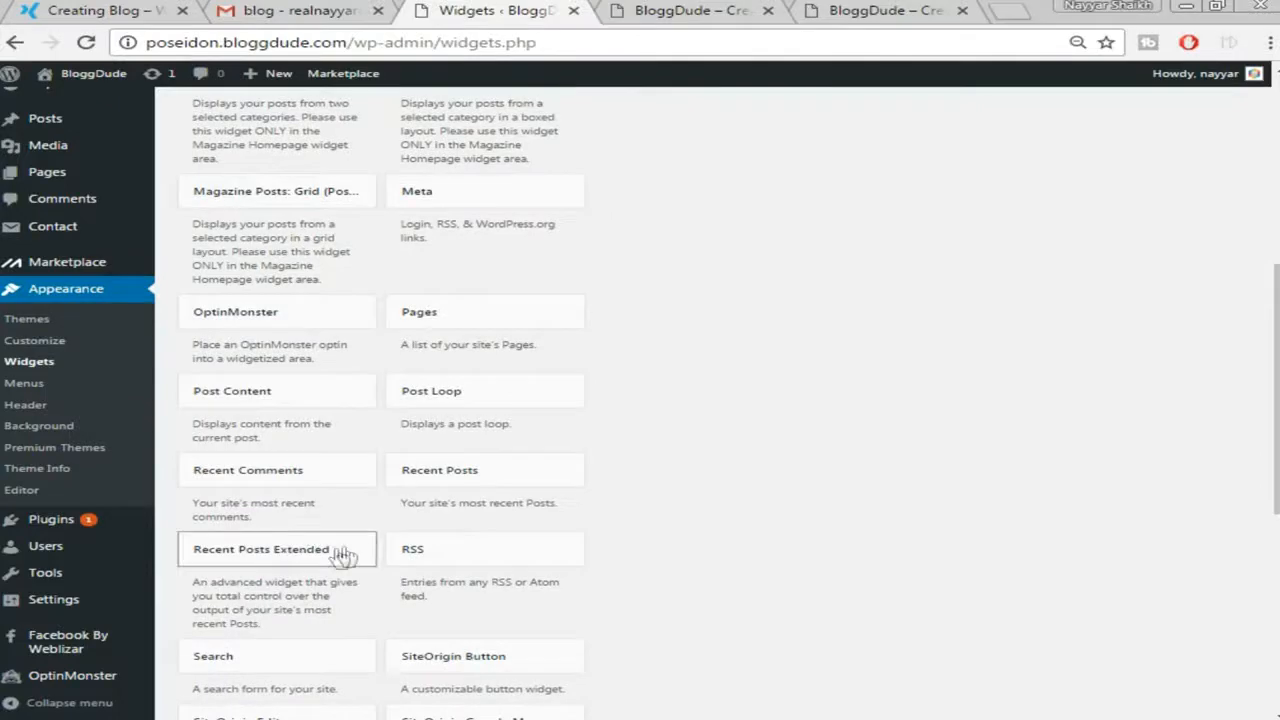
scroll(330, 558, down, 1)
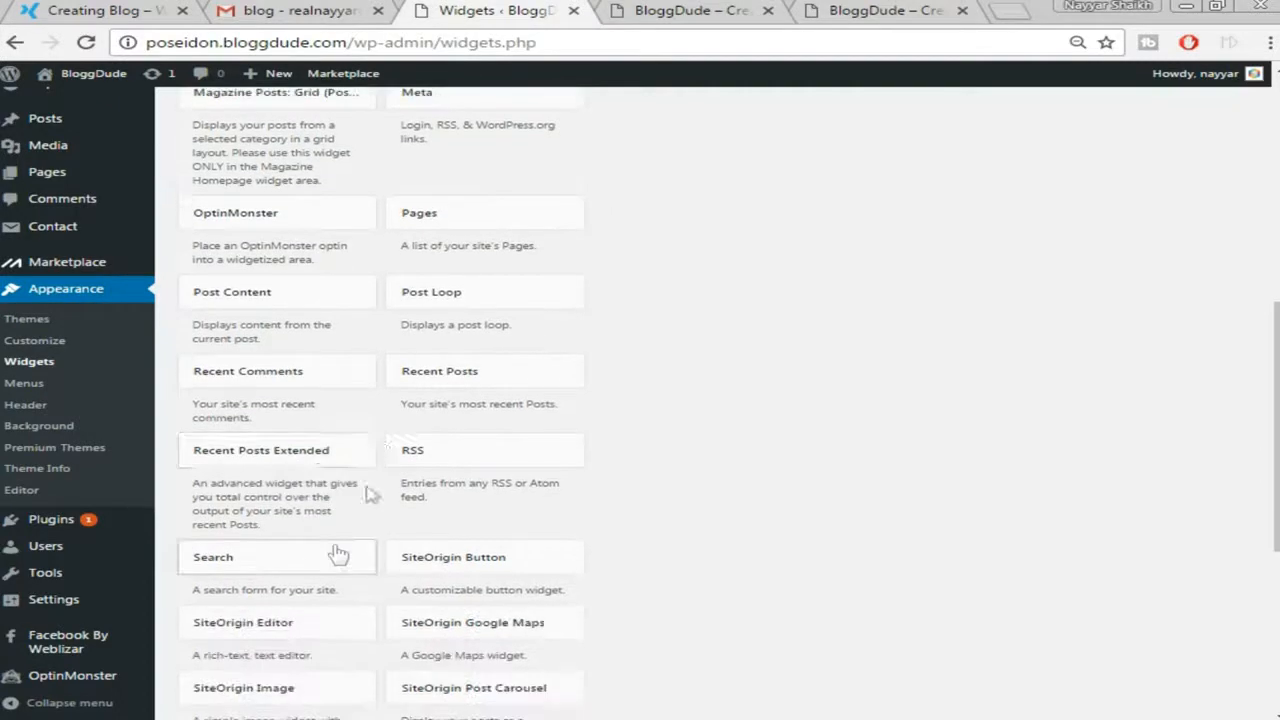
click(357, 453)
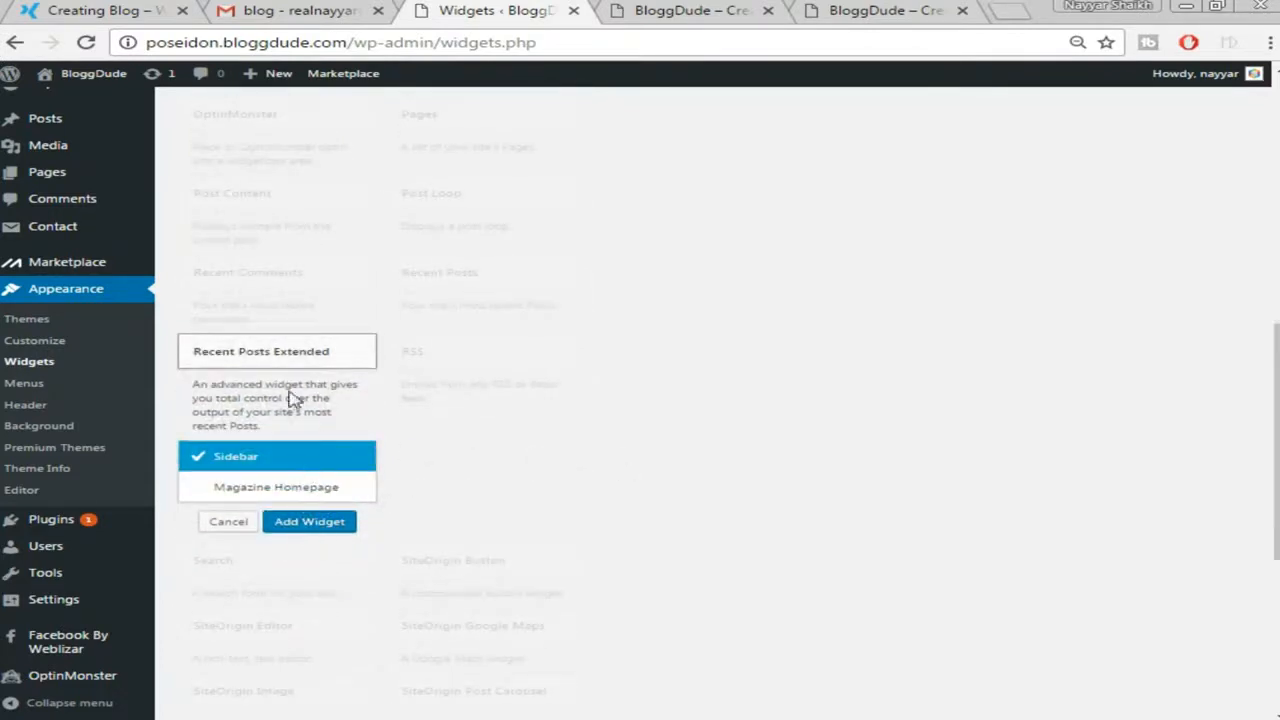
click(310, 366)
click(308, 366)
click(309, 529)
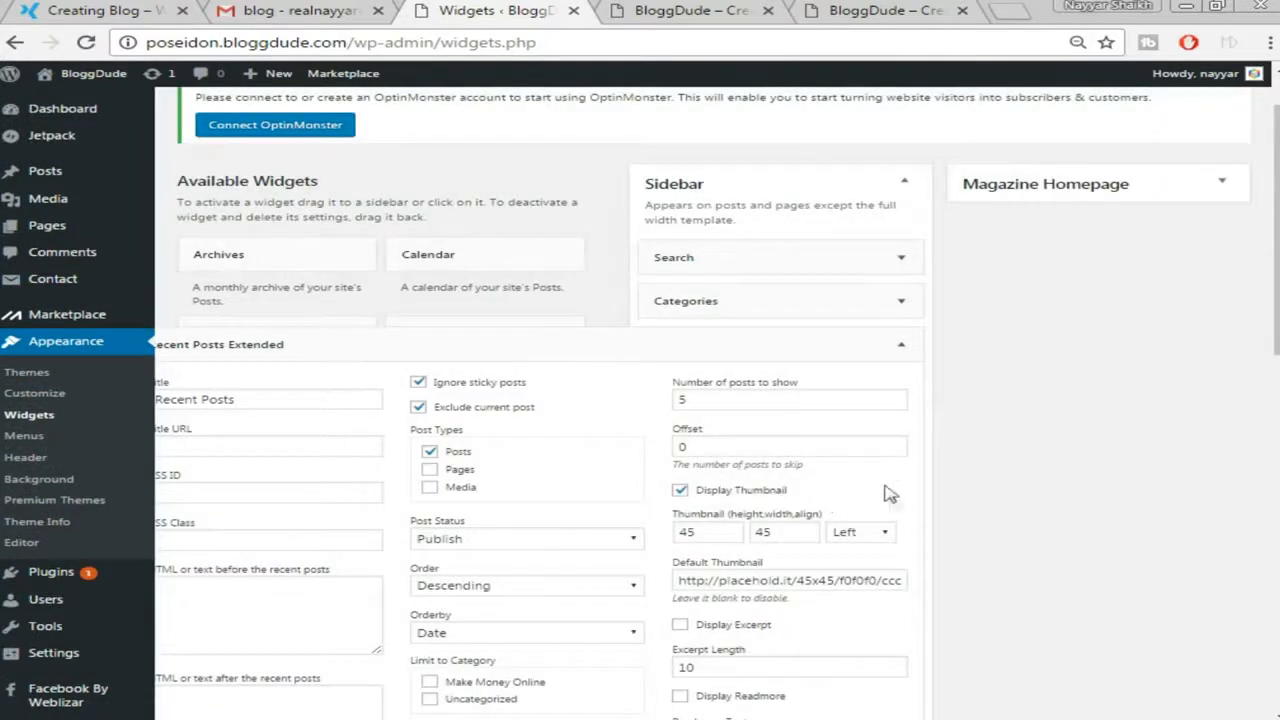
Set its thumbnail size to 45 × 65, save the widget, and collapse it
scroll(973, 427, down, 1)
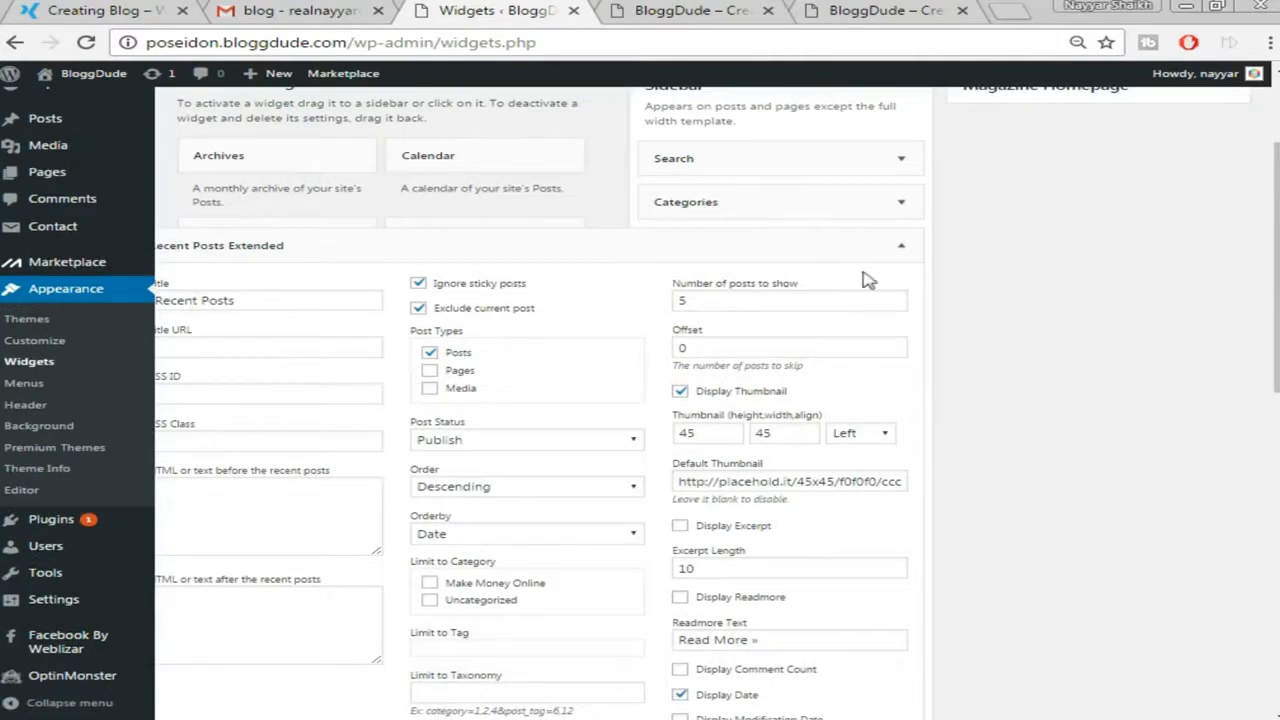
double_click(764, 436)
scroll(1010, 490, down, 3)
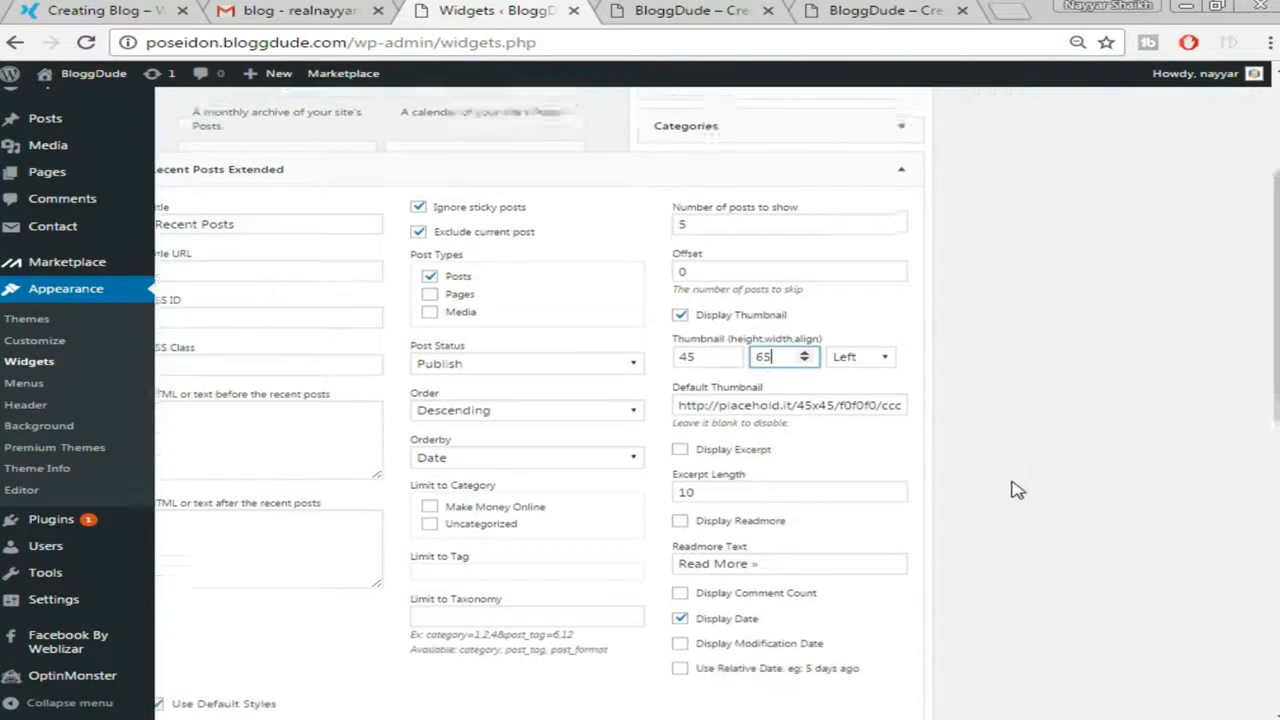
scroll(884, 685, down, 1)
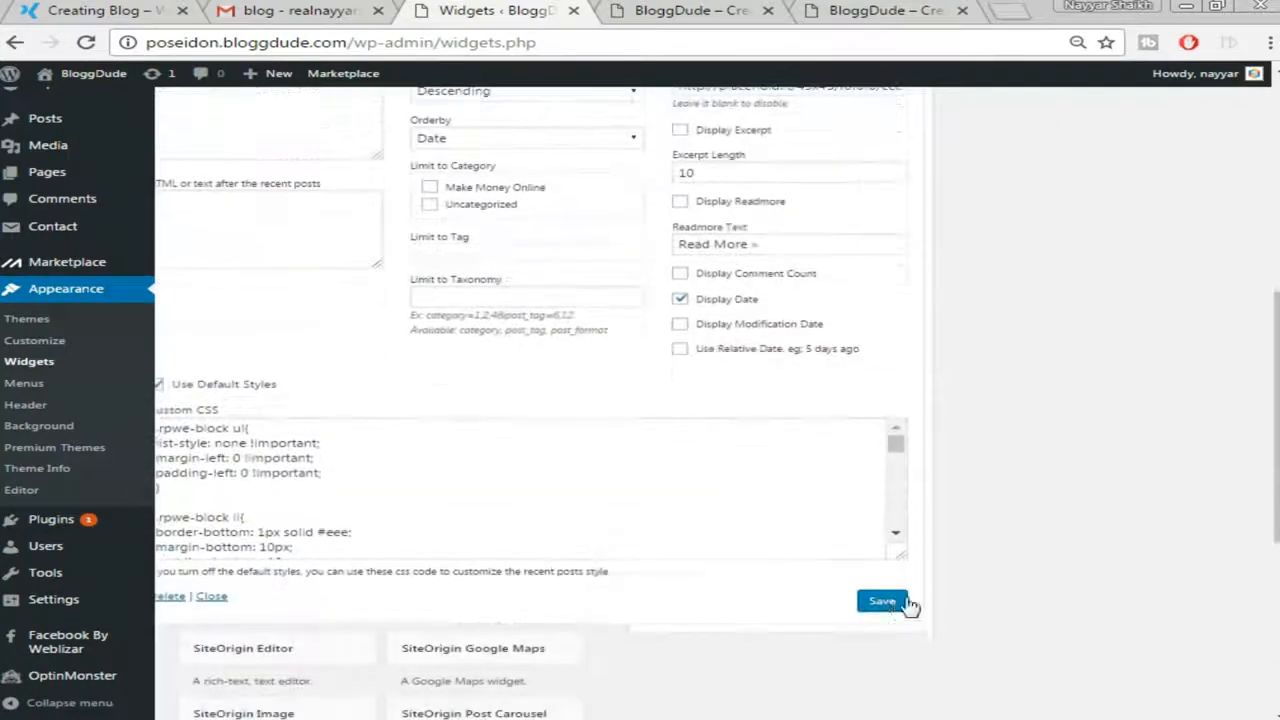
click(882, 601)
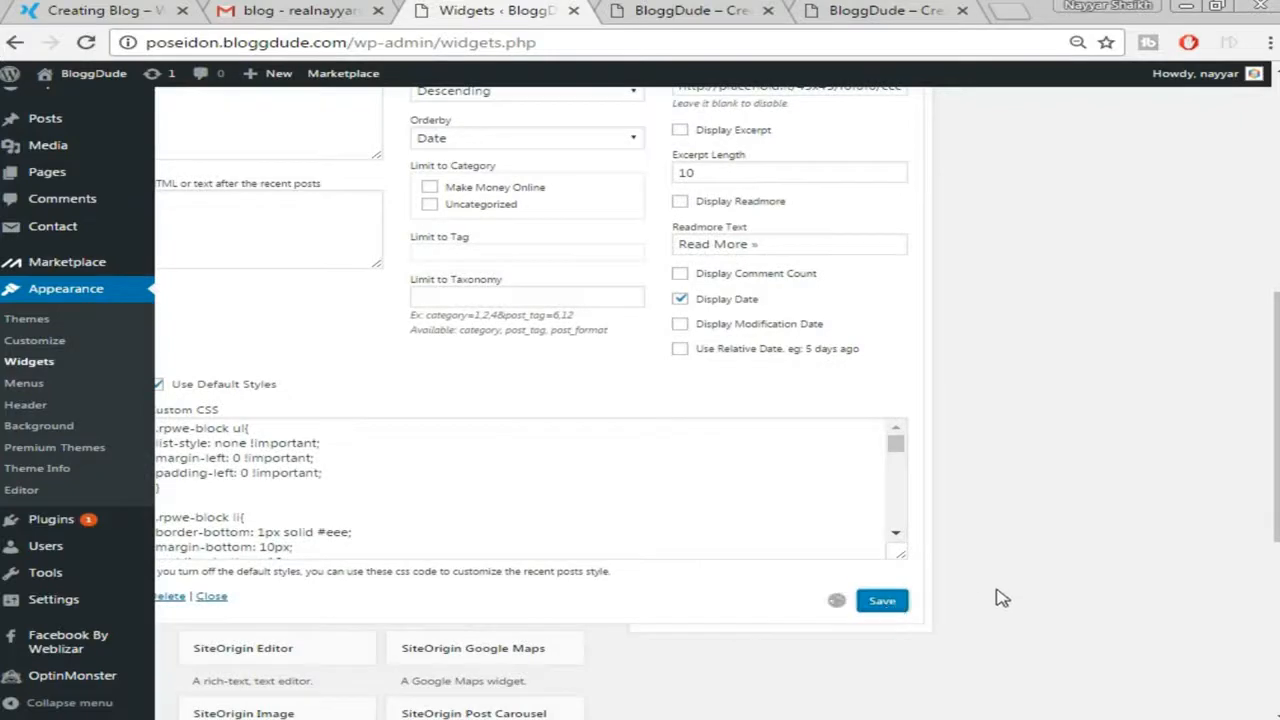
scroll(1000, 640, up, 6)
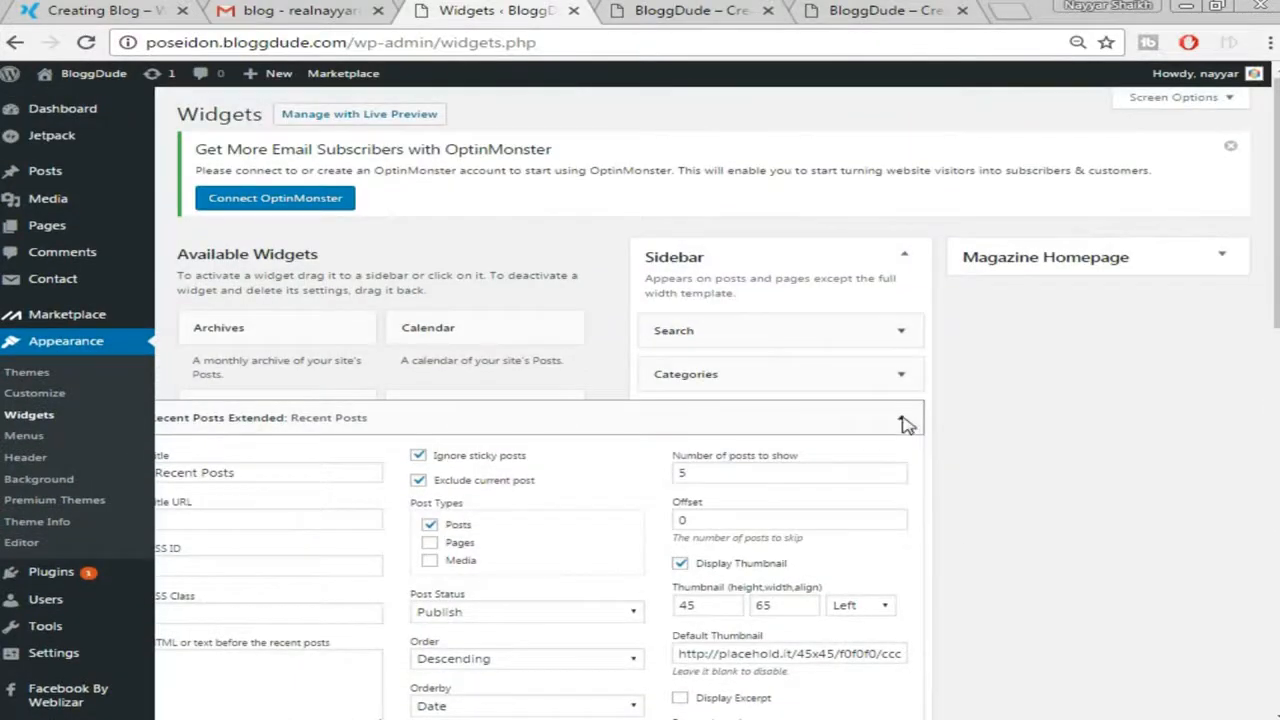
click(904, 421)
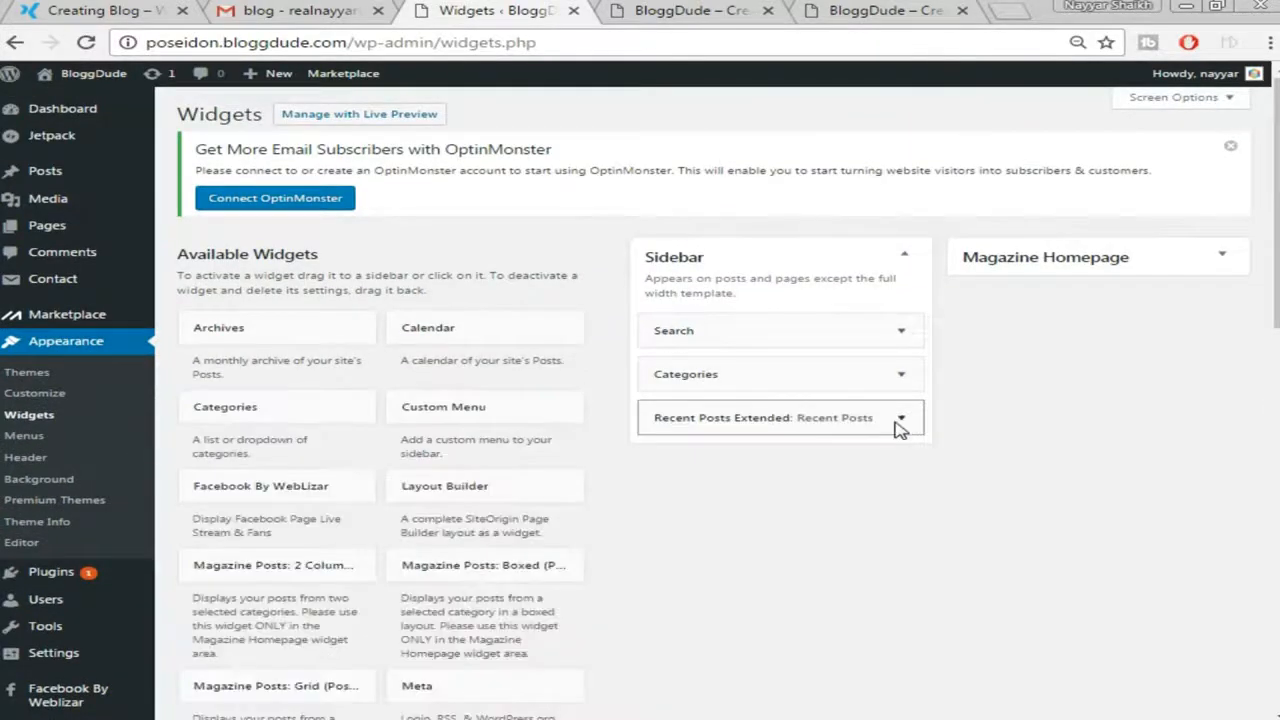
click(62, 10)
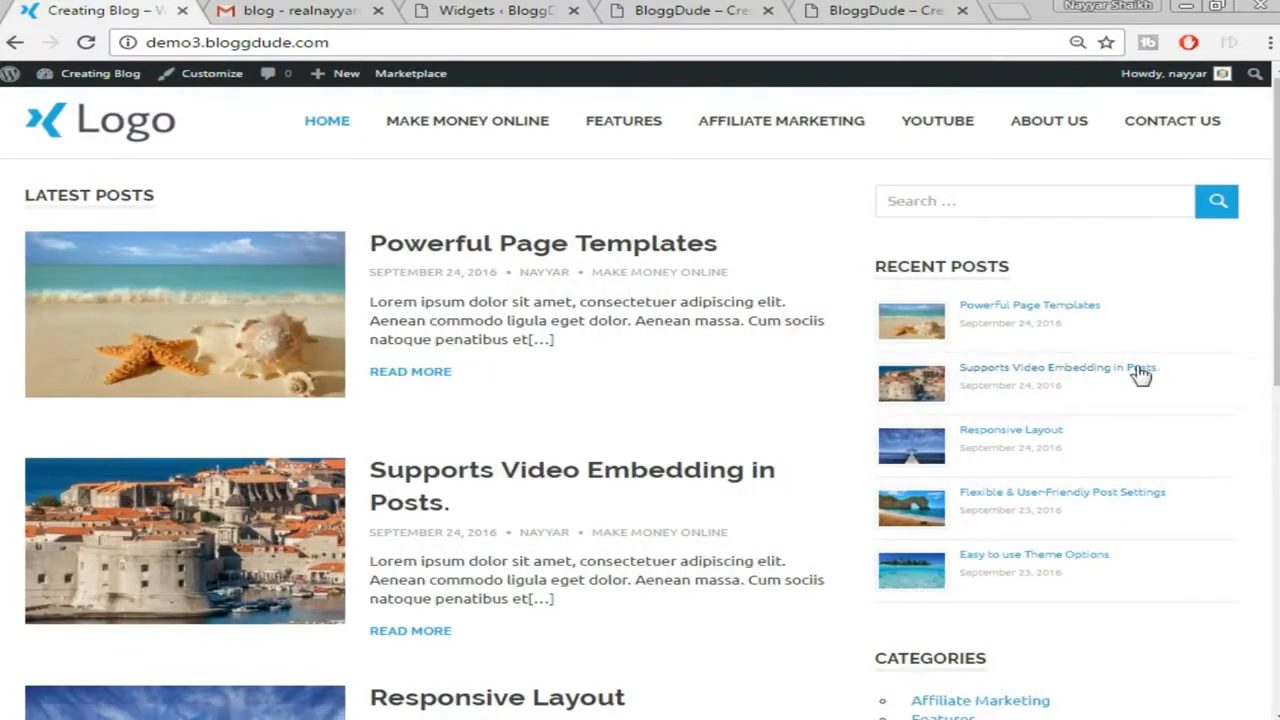
Drag Categories below Recent Posts Extended in the Sidebar
scroll(1142, 374, down, 4)
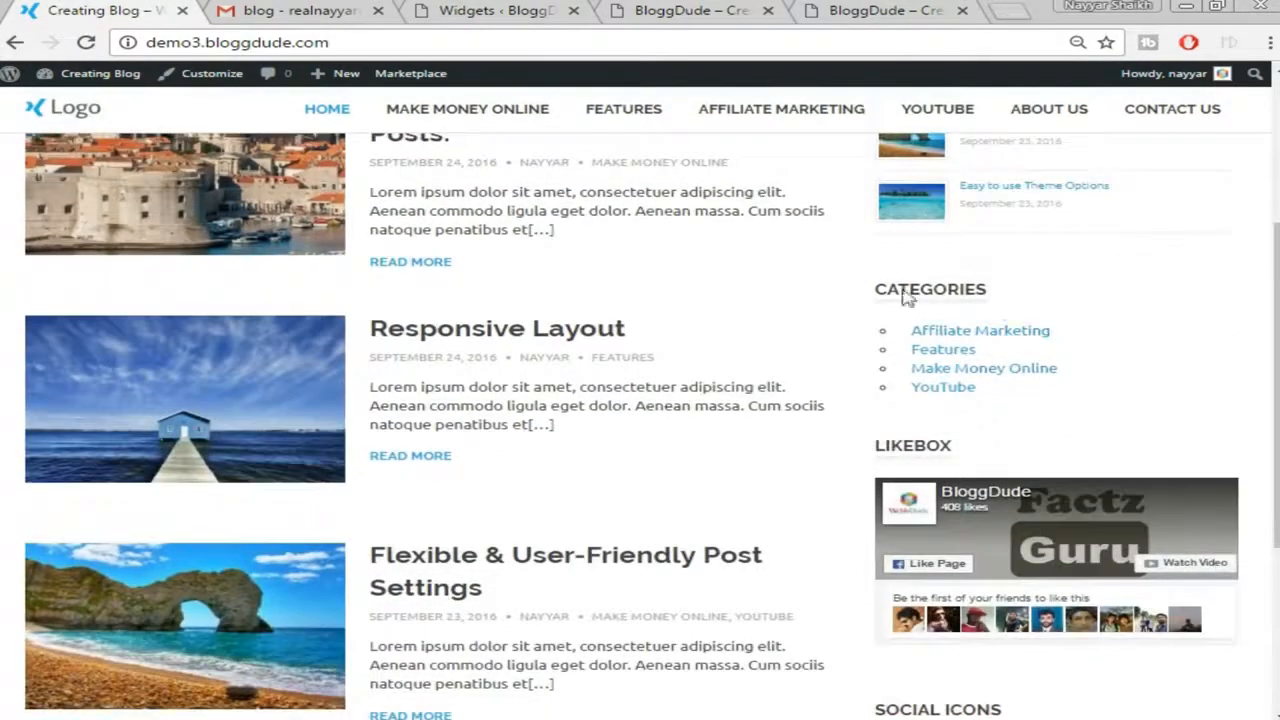
click(640, 10)
click(415, 10)
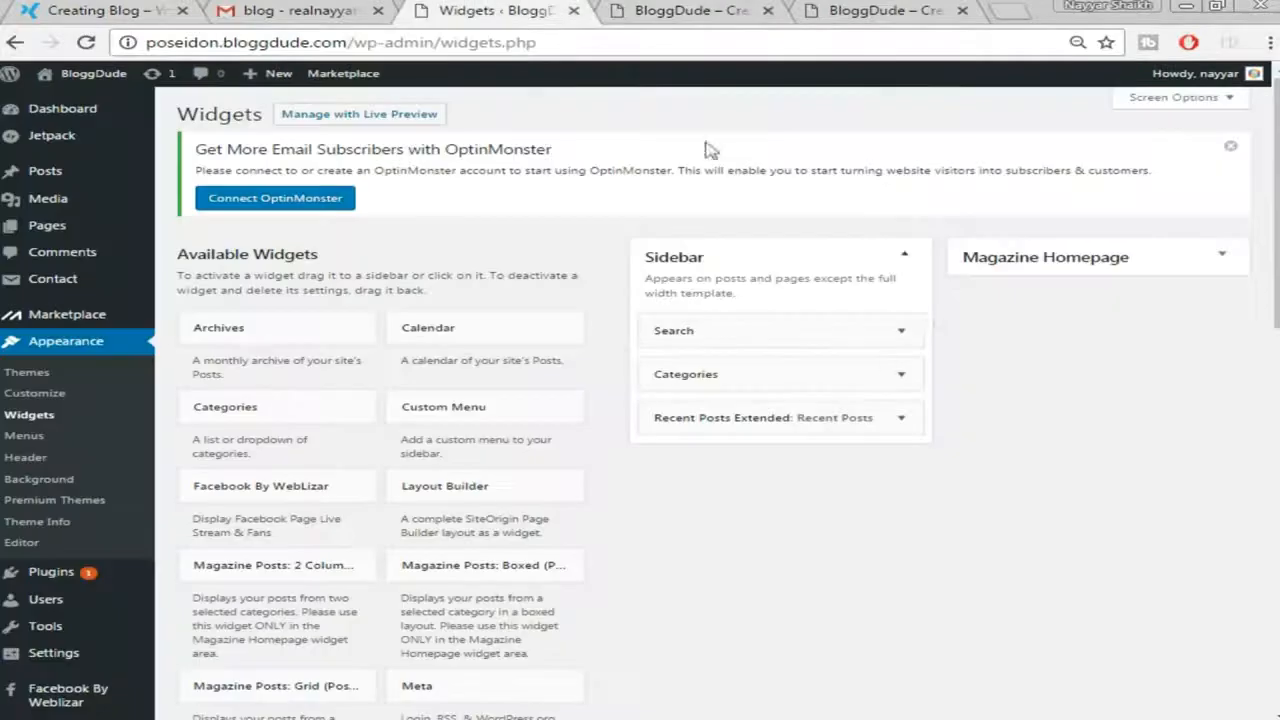
click(746, 378)
click(776, 372)
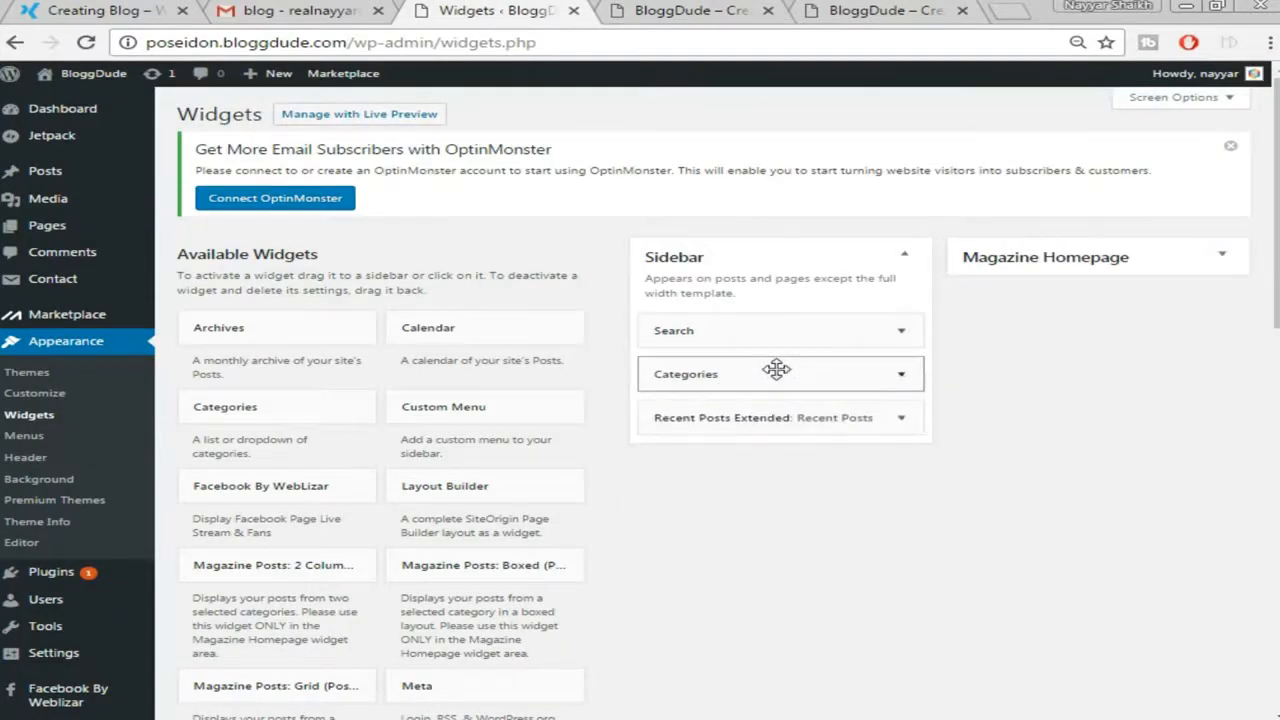
drag(776, 369, 774, 423)
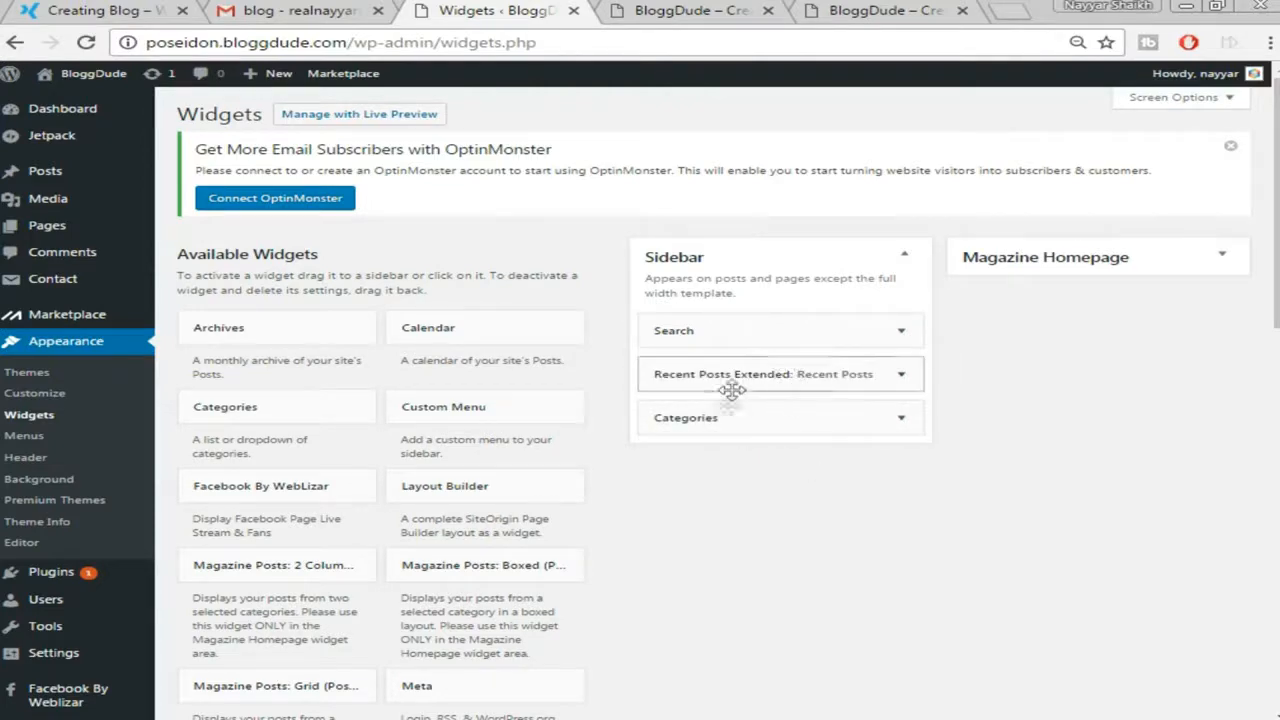
Check the demo site's sidebar order, then return to the Widgets page
click(104, 8)
scroll(820, 262, down, 2)
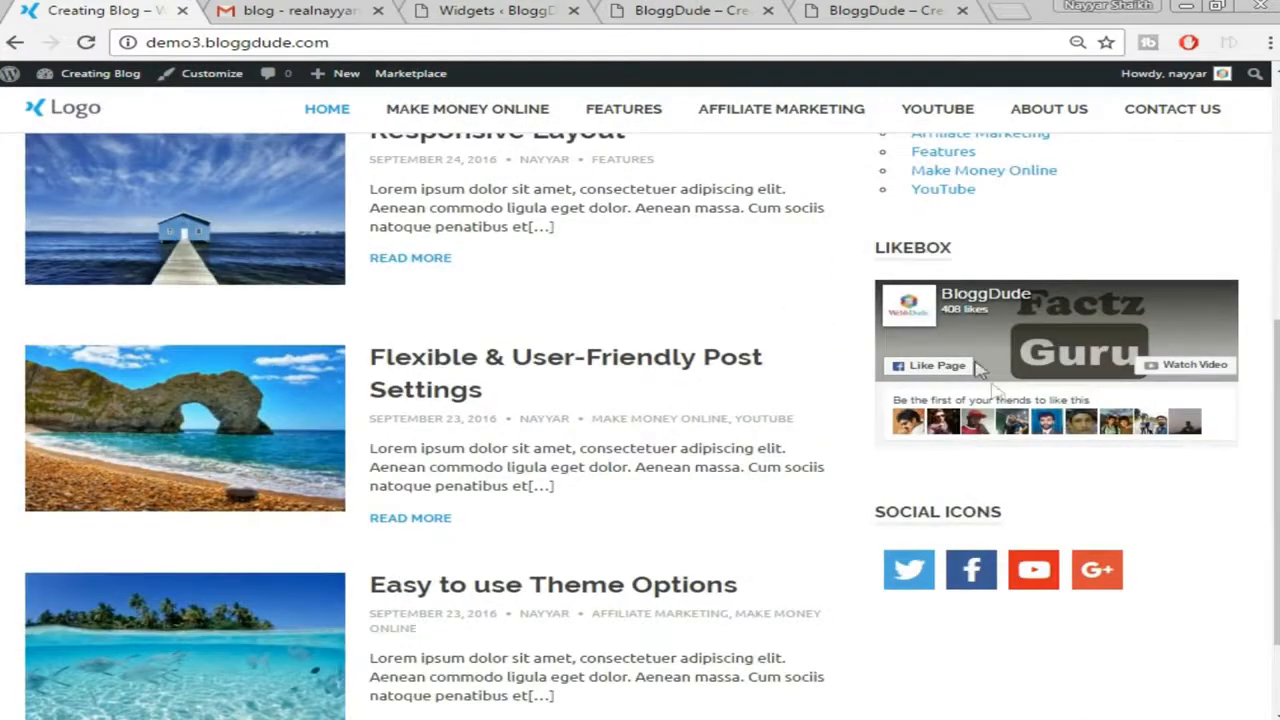
click(665, 10)
click(535, 8)
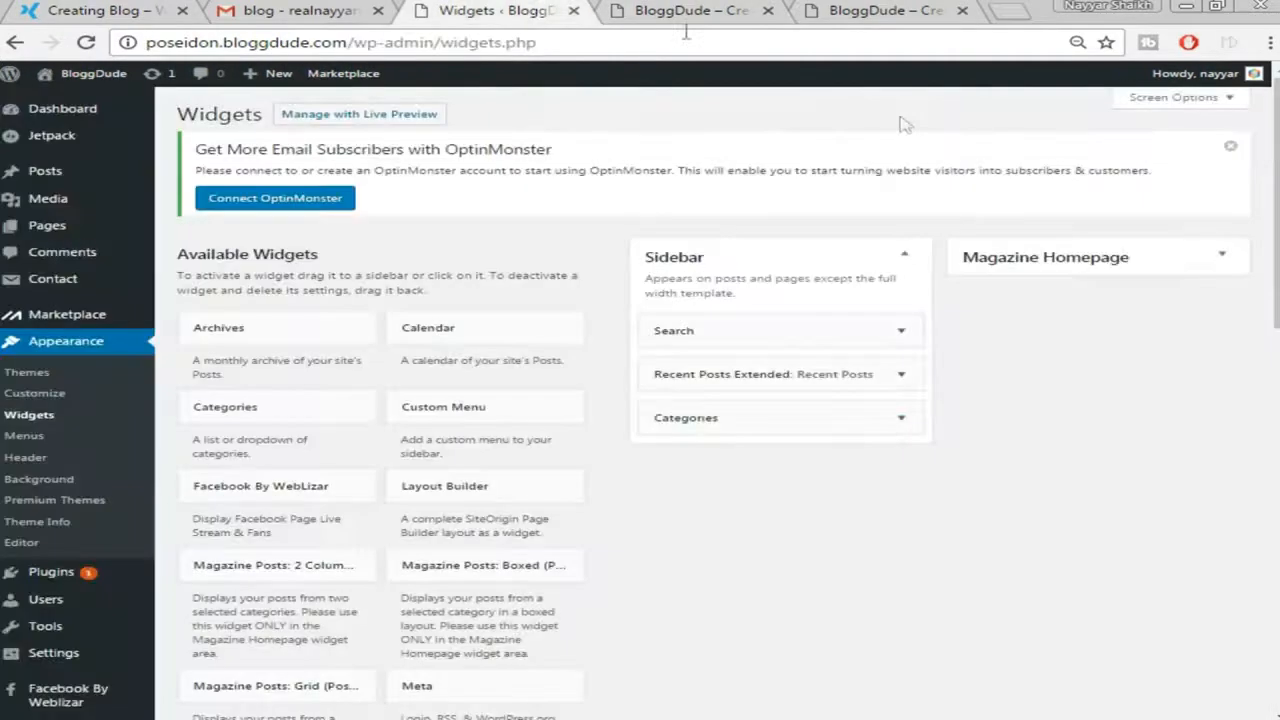
scroll(617, 510, down, 1)
scroll(617, 510, down, 5)
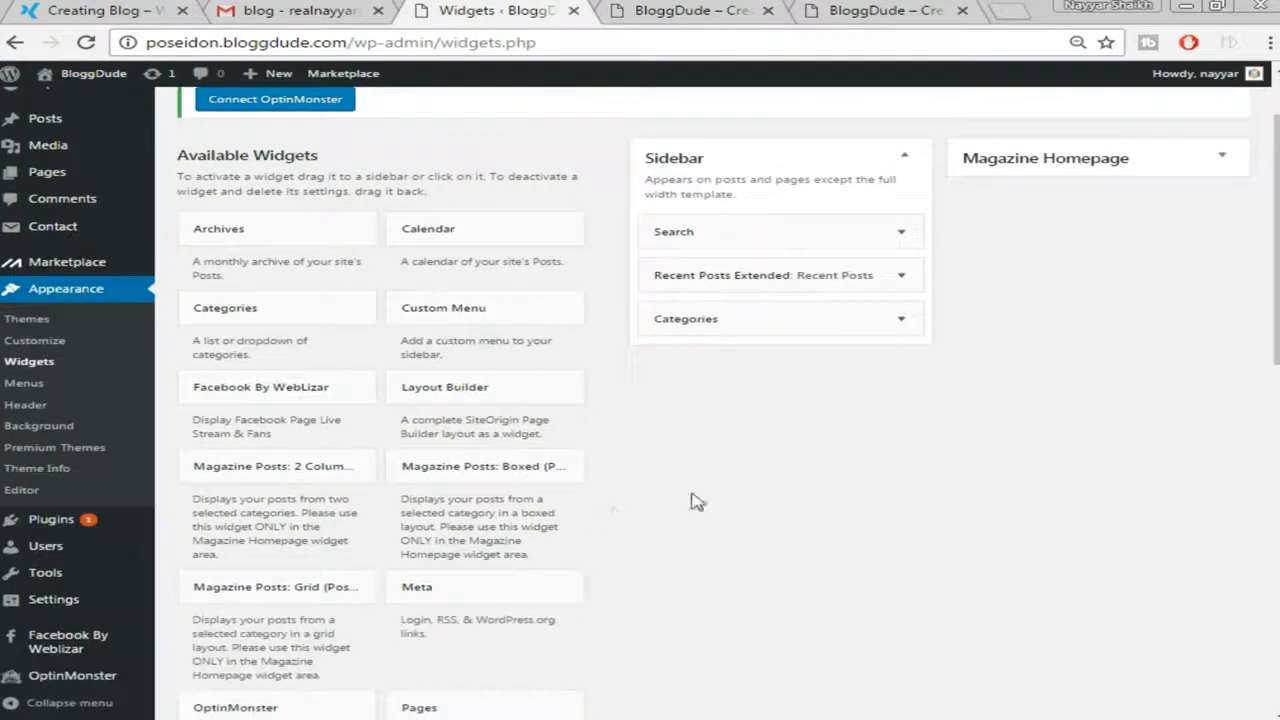
Add a Facebook By WebLizar widget to the Sidebar
scroll(729, 500, up, 3)
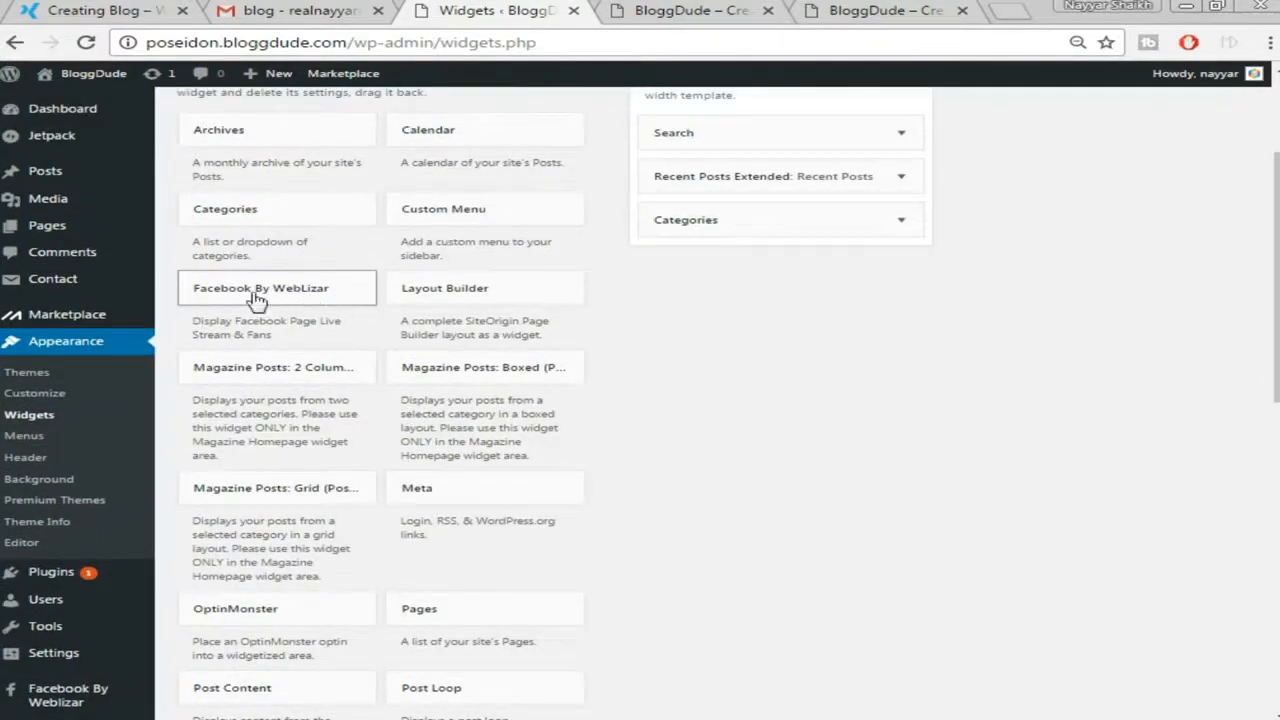
click(337, 291)
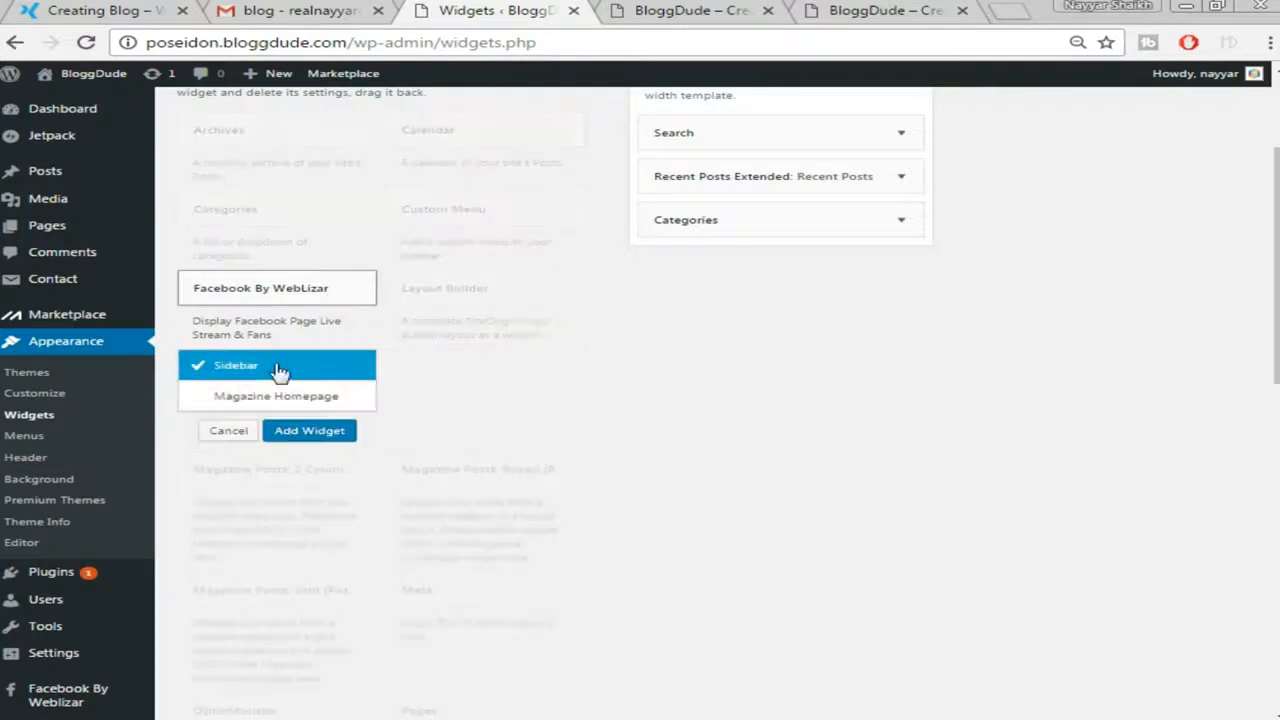
click(312, 435)
scroll(996, 312, down, 1)
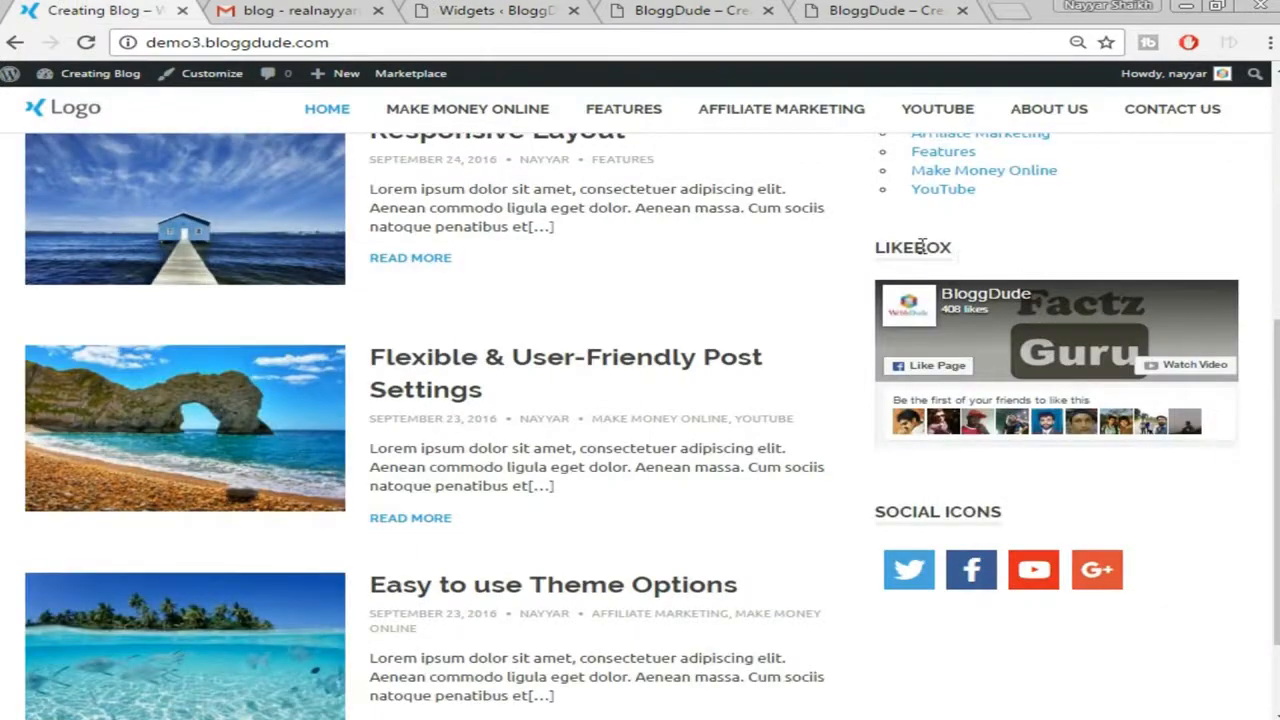
double_click(920, 247)
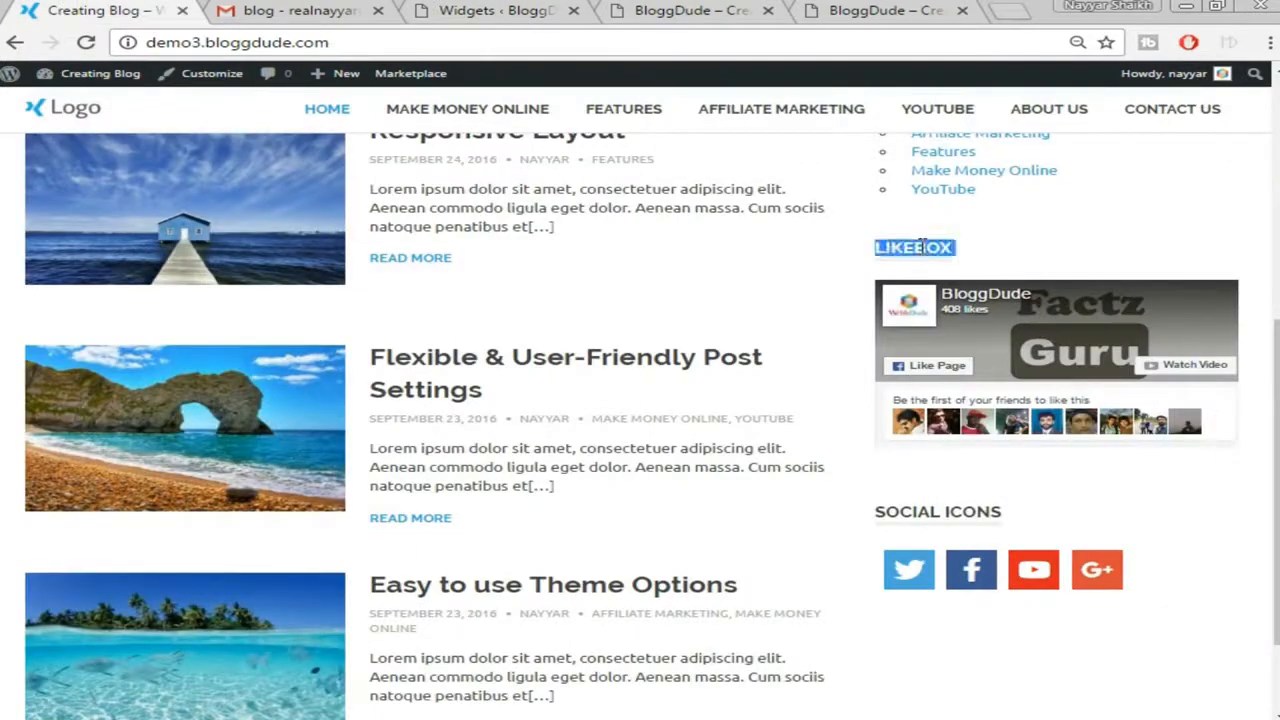
click(690, 10)
click(495, 10)
Title the widget 'Like us on FB!', point its page URL to bloggdude, keep Show Faces Yes
click(726, 219)
double_click(726, 219)
text(Like us on FB!)
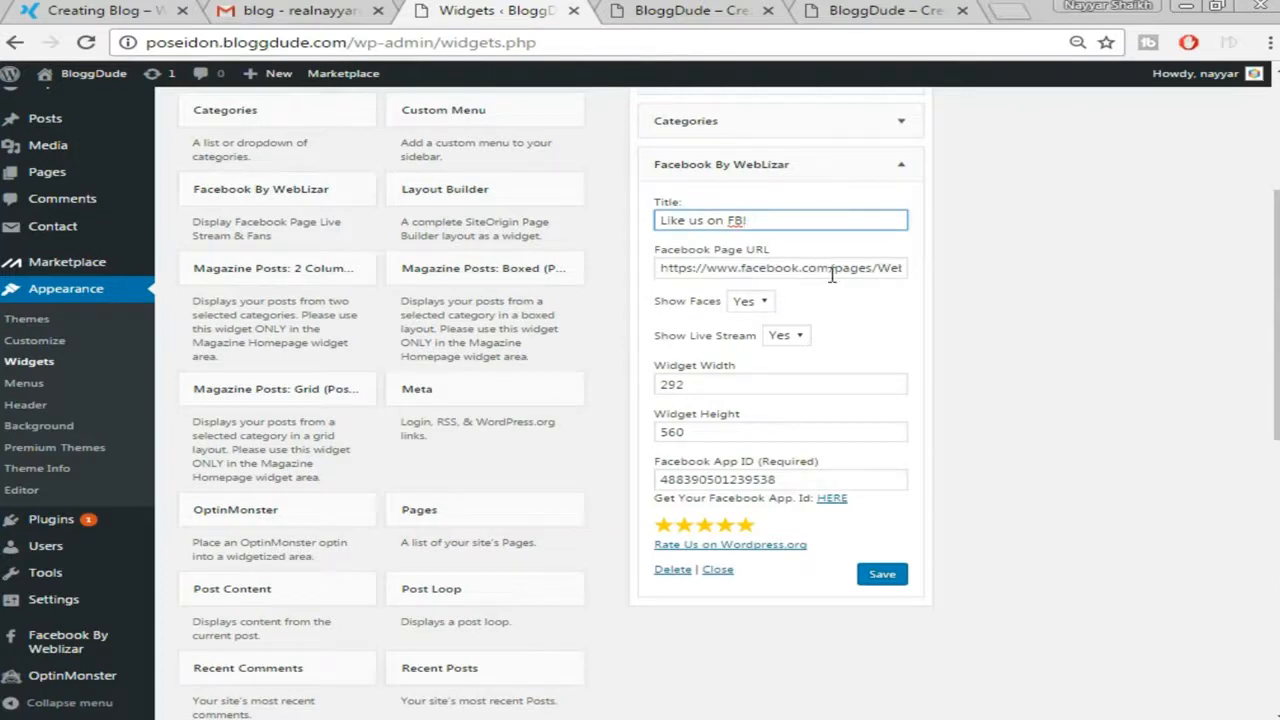
drag(835, 270, 906, 268)
text(b)
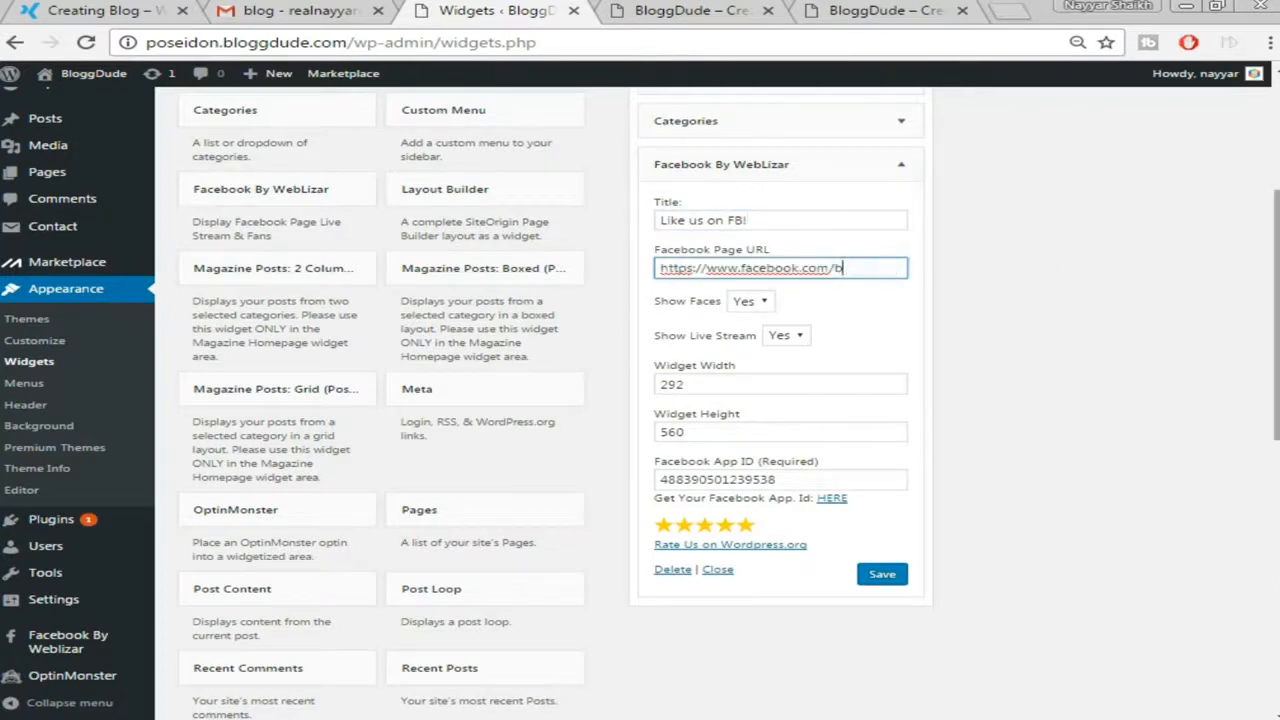
text(loggdude)
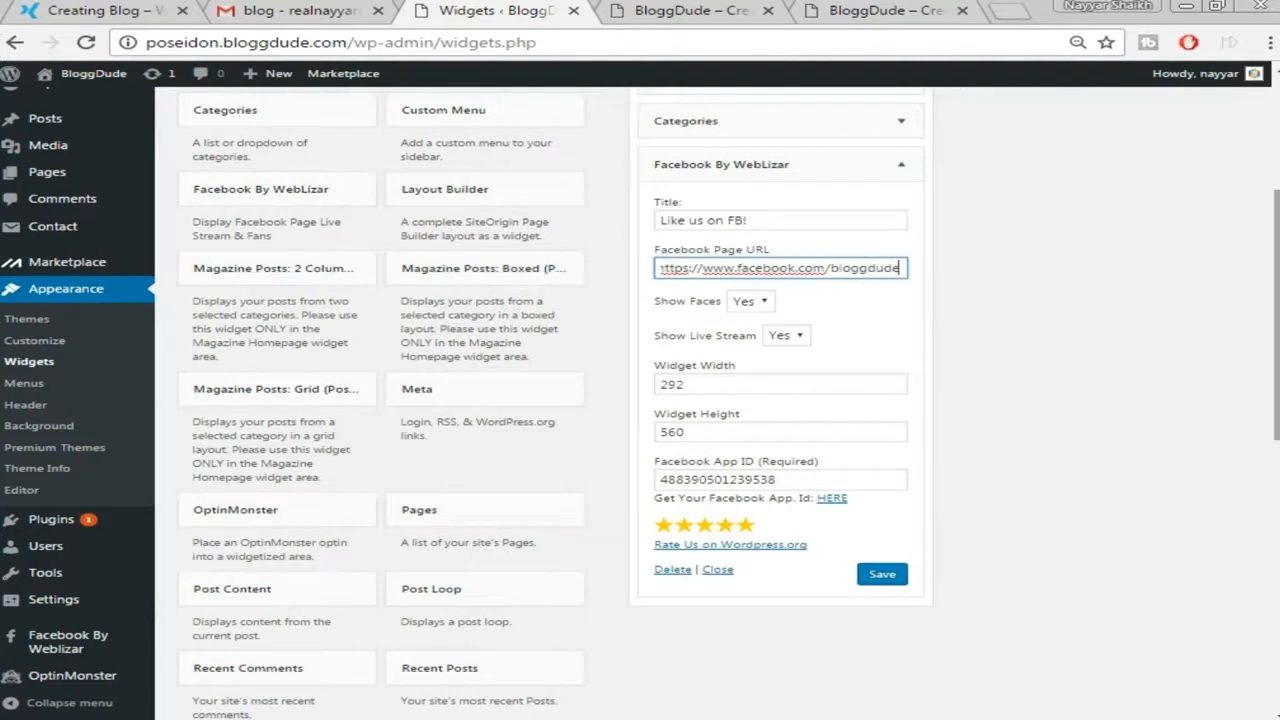
click(757, 310)
click(745, 318)
Set Show Live Stream to No and width to 364, then follow the App ID link
click(114, 10)
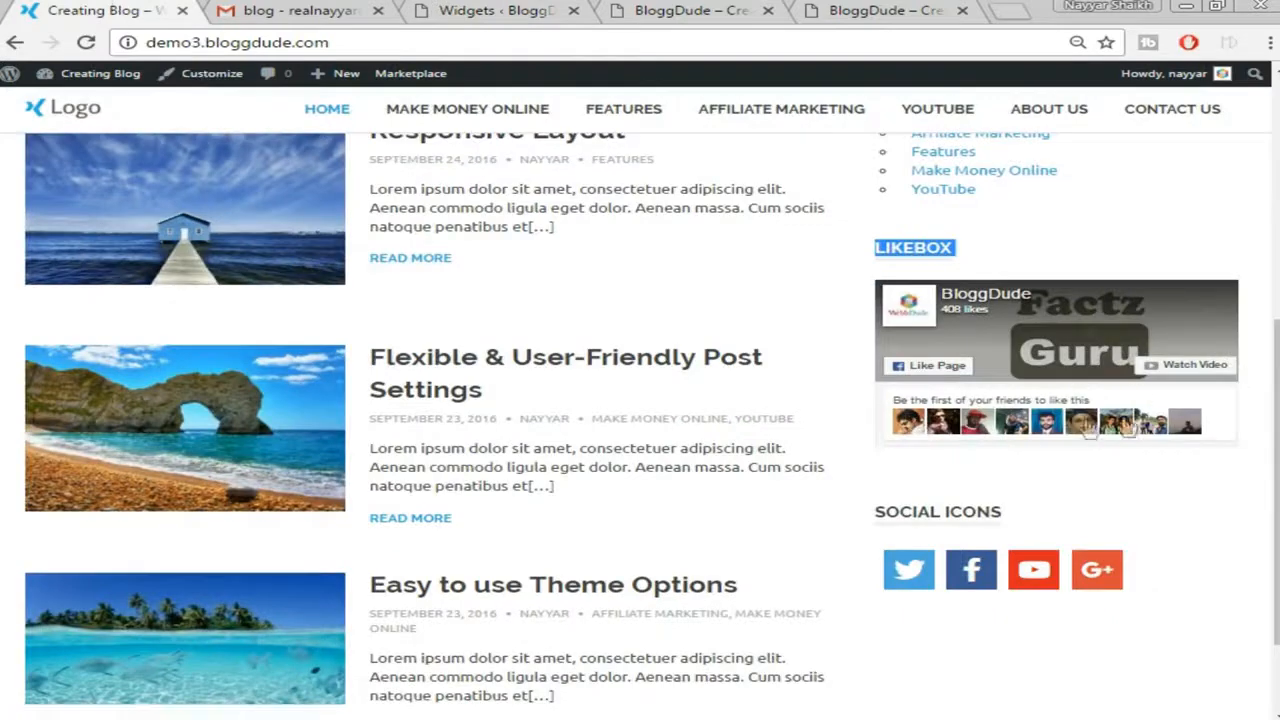
click(585, 8)
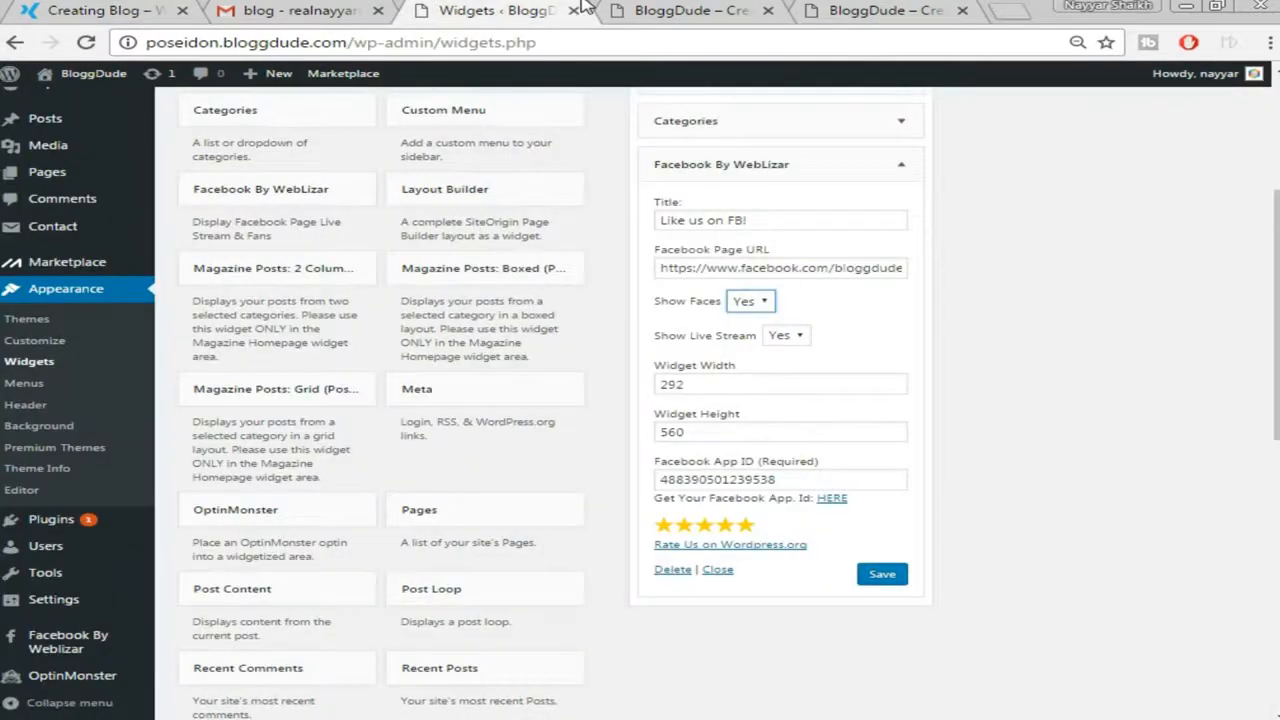
click(792, 338)
click(781, 372)
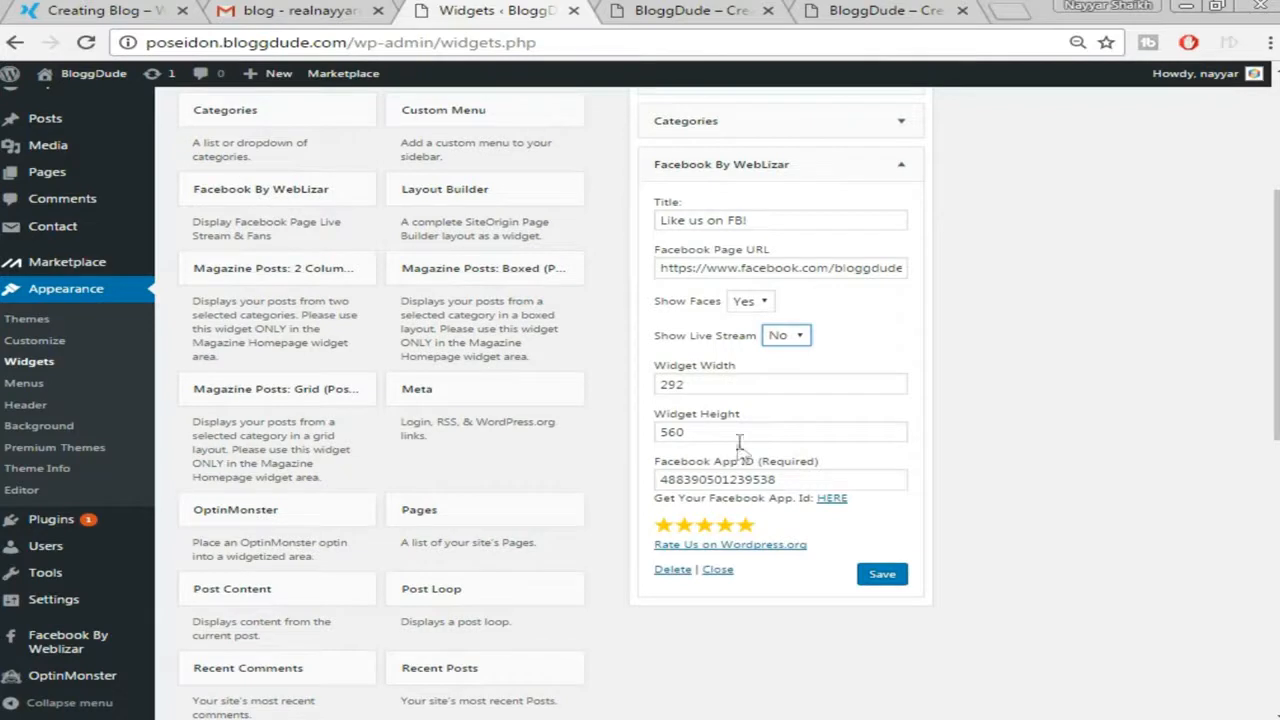
double_click(720, 385)
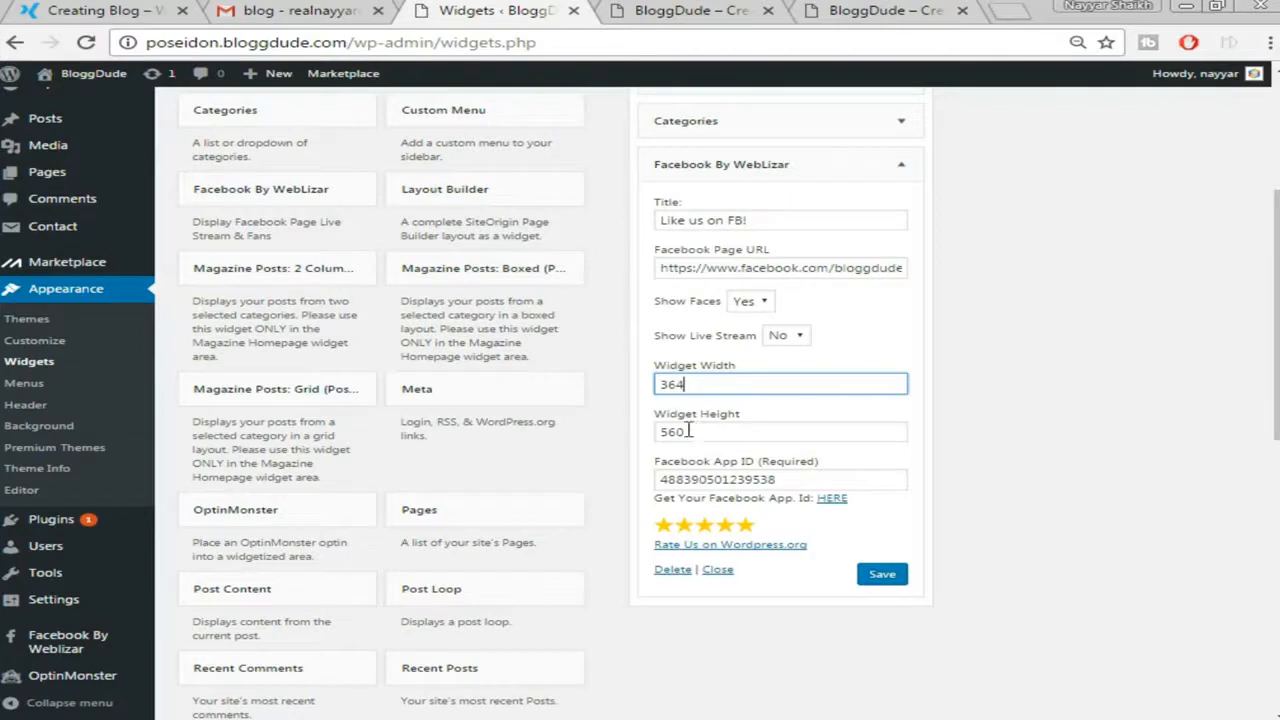
click(1057, 449)
scroll(1057, 449, down, 1)
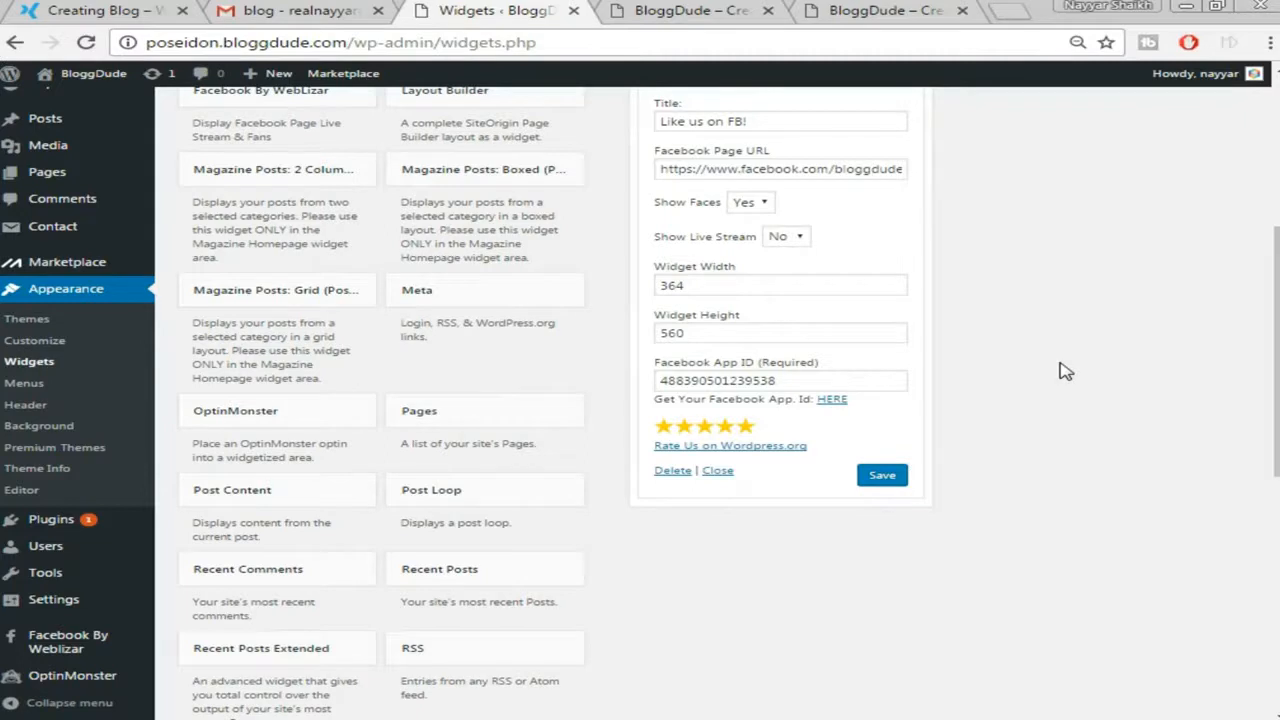
click(831, 398)
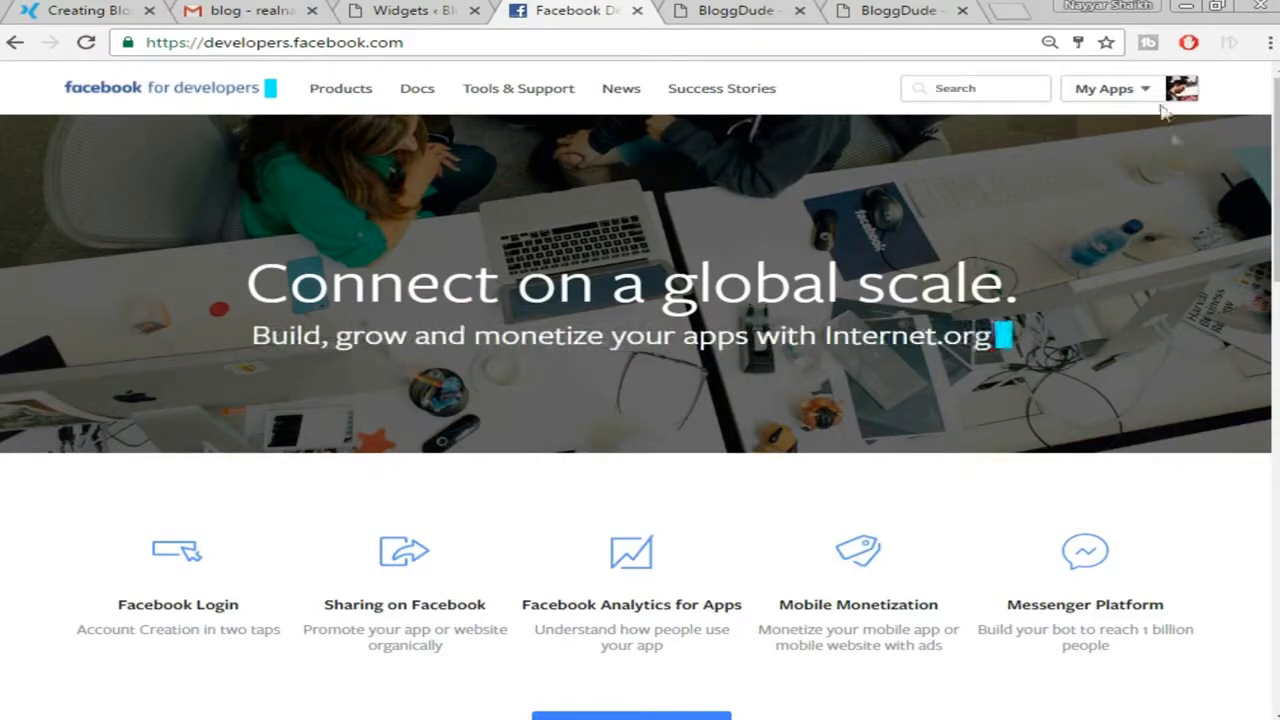
Create a new Facebook app named BloggDude in the Education category
mouse_move(1158, 102)
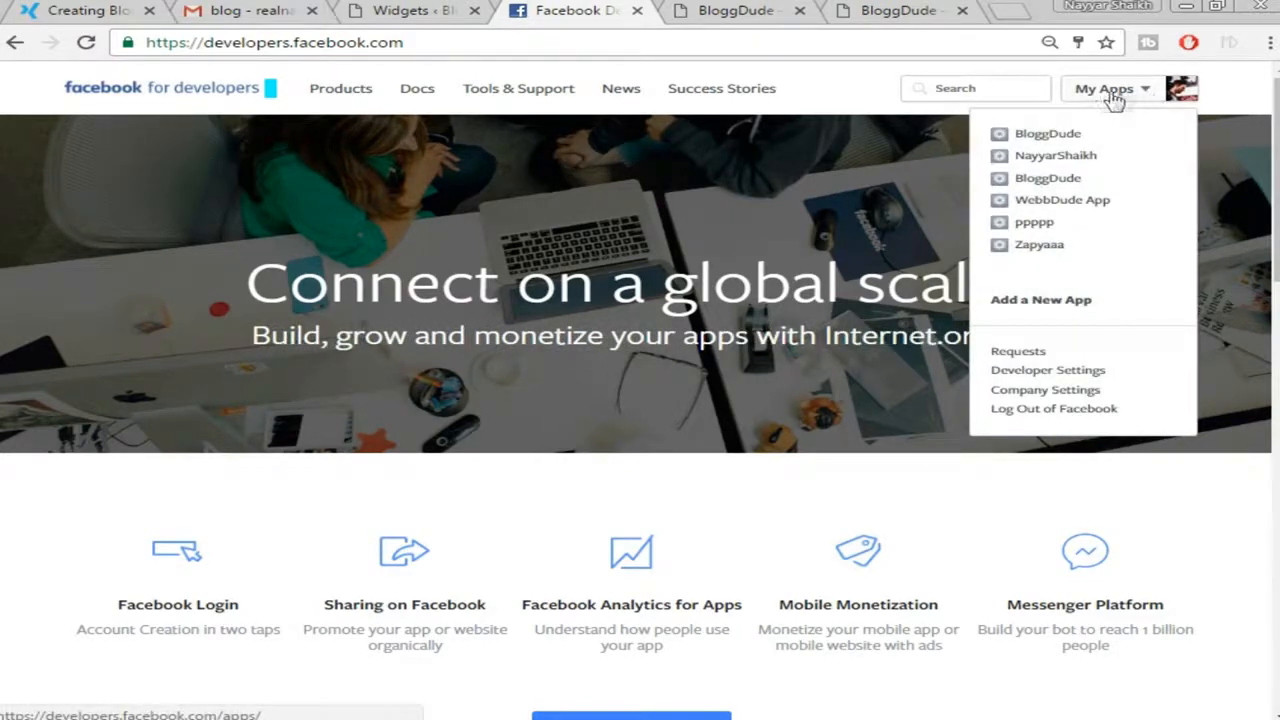
click(1058, 302)
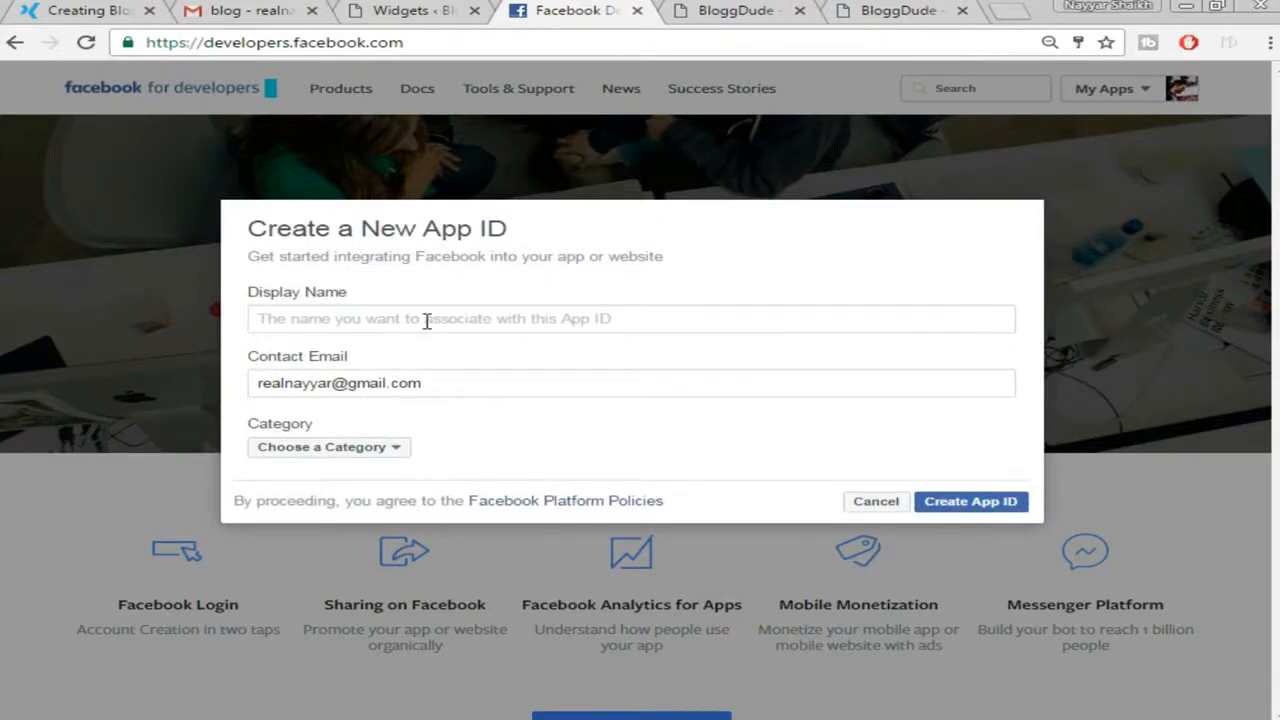
text(Blogg)
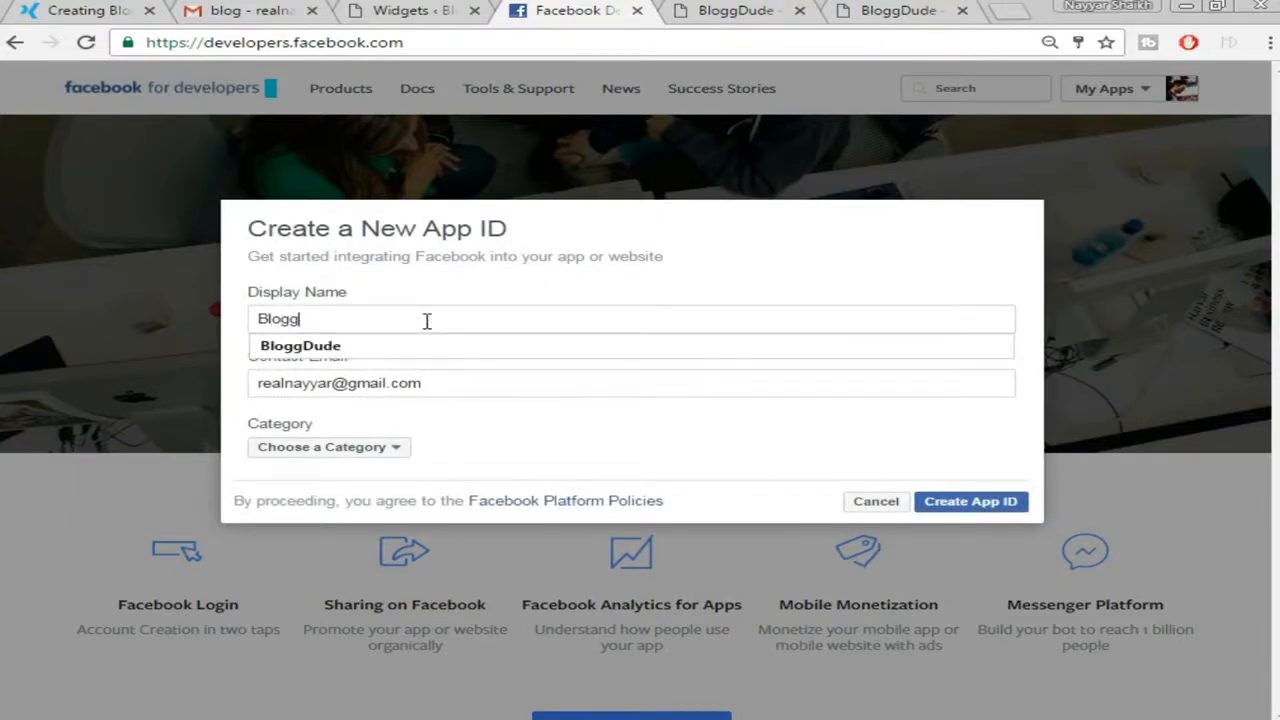
text(ew)
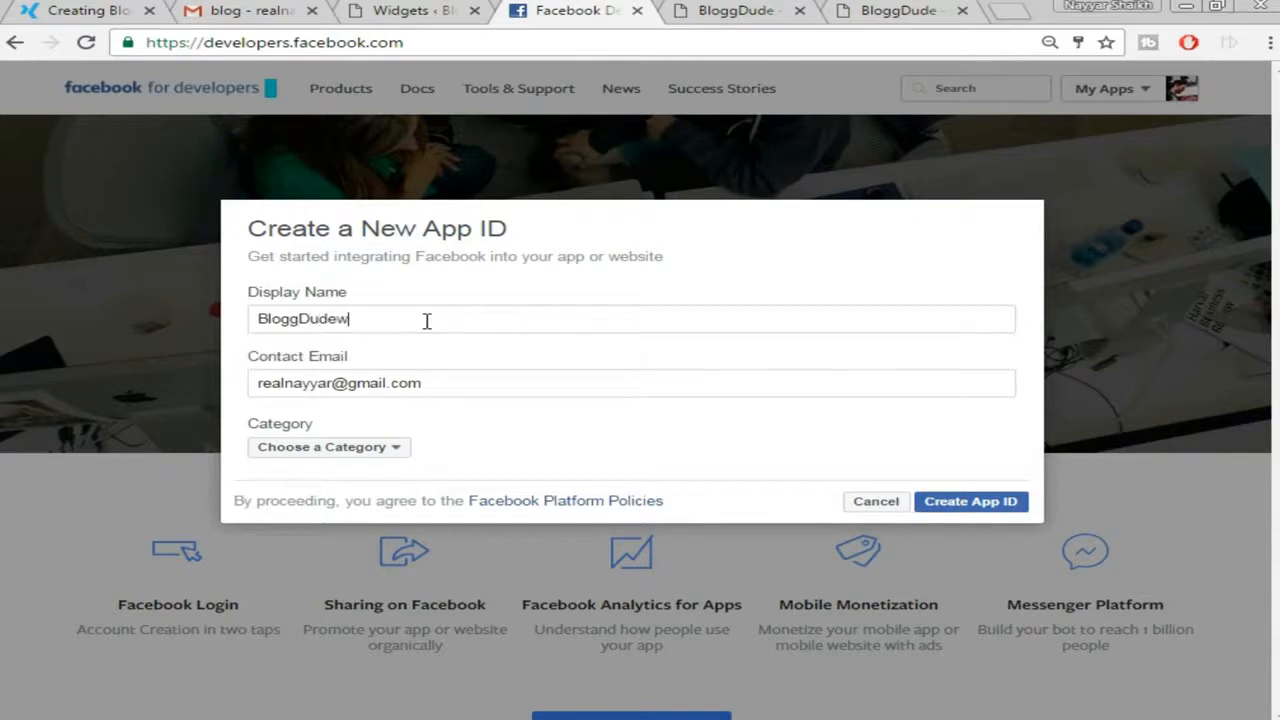
key(BackSpace)
click(454, 348)
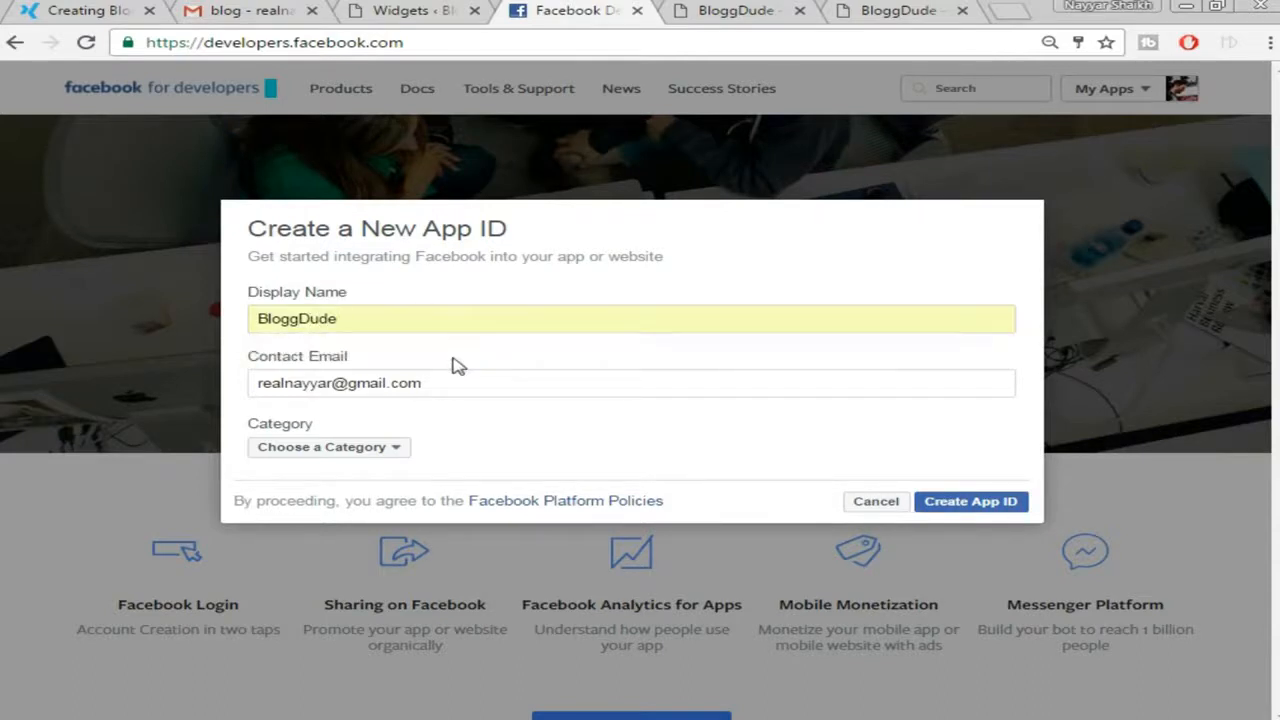
click(372, 452)
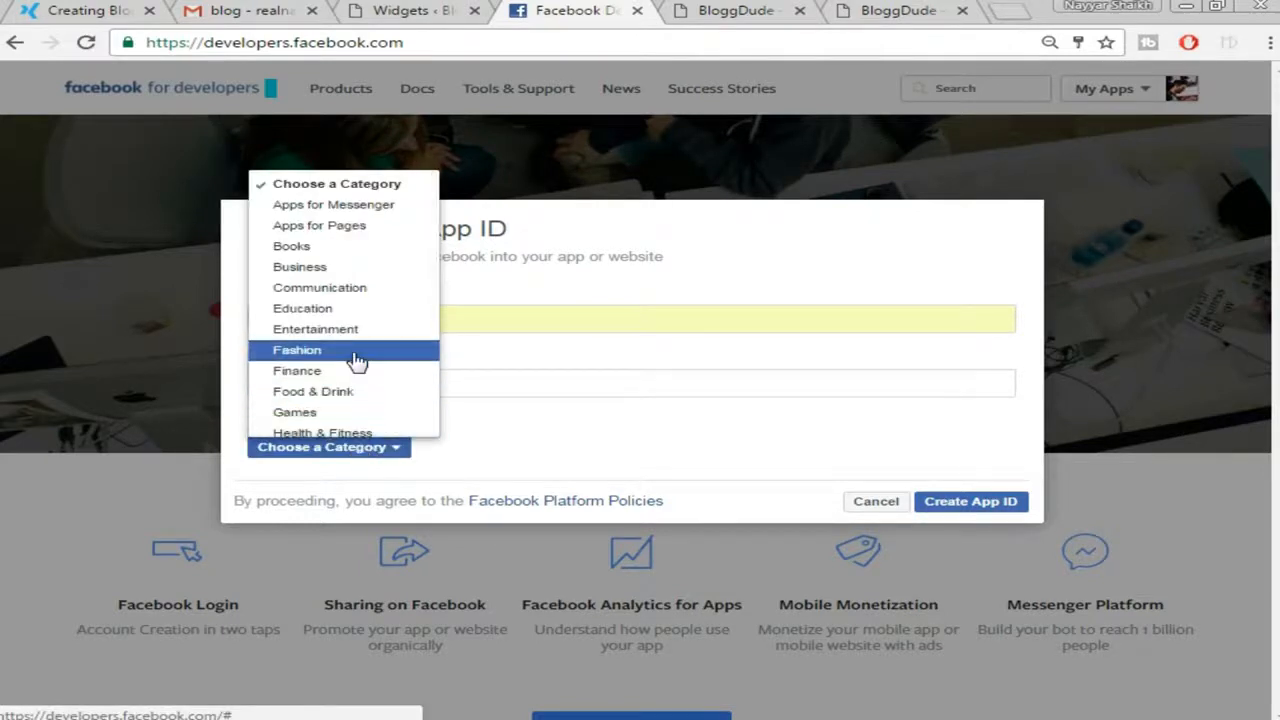
click(348, 310)
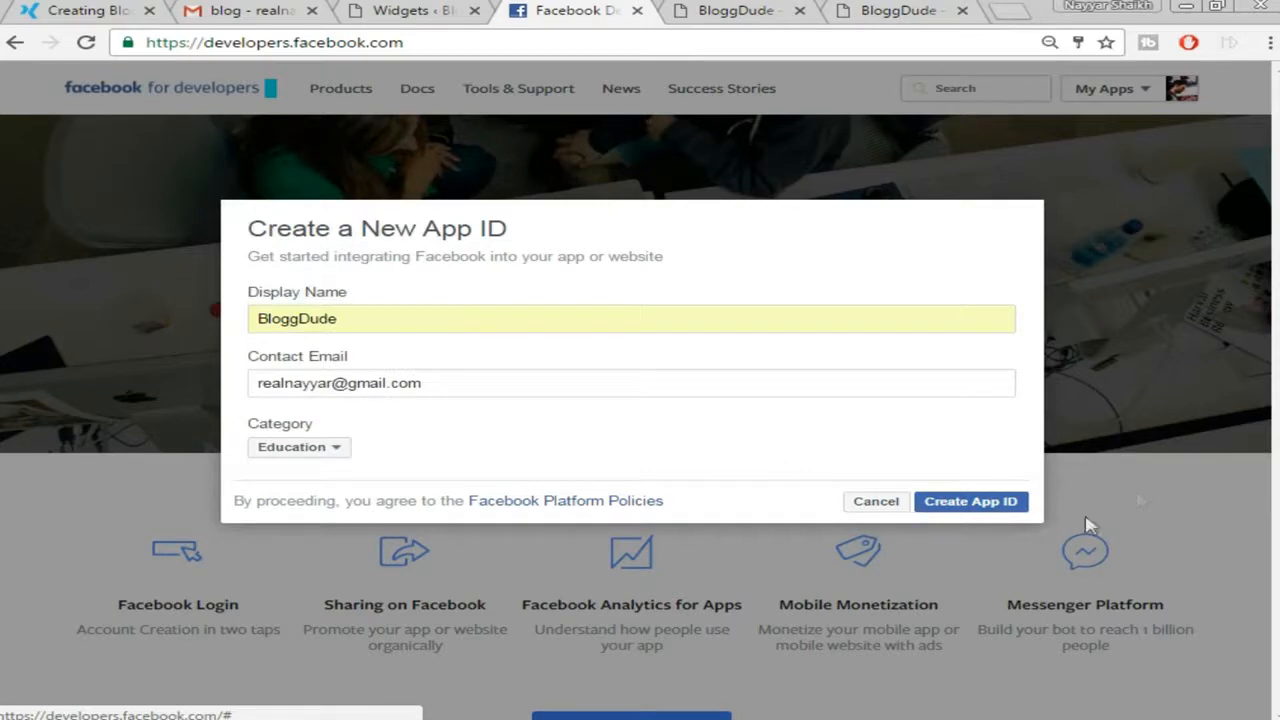
click(967, 502)
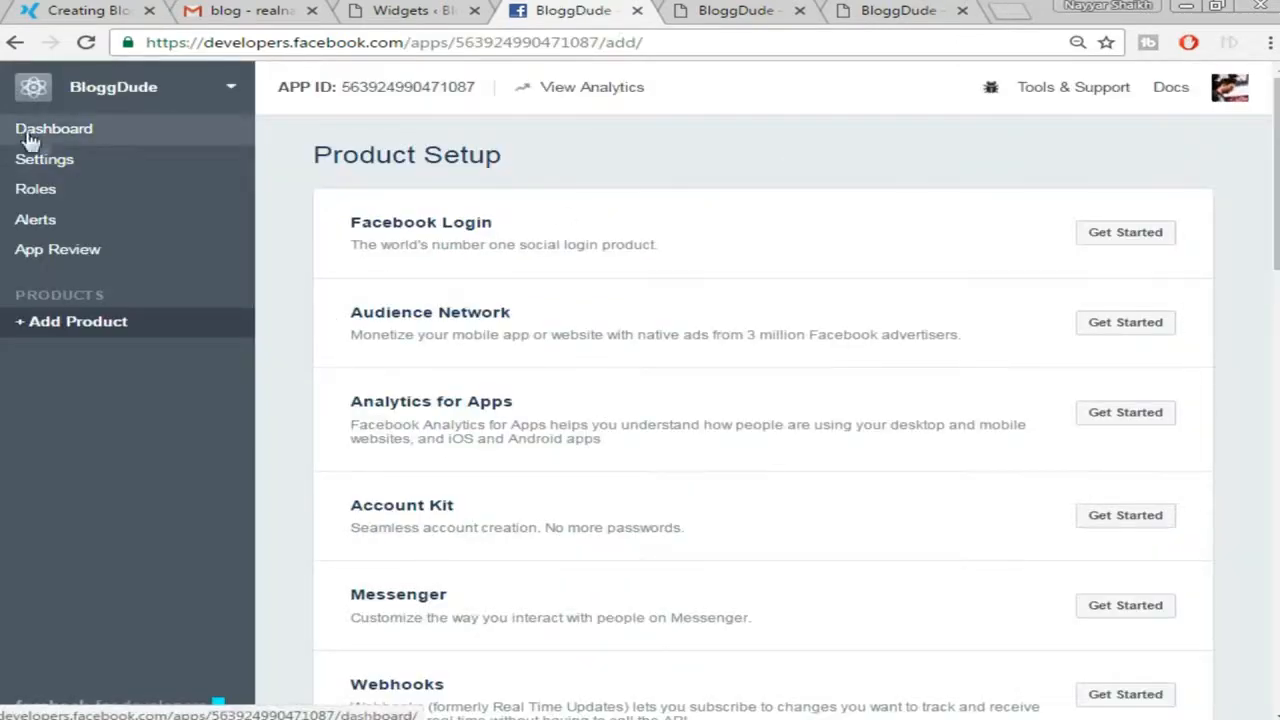
Copy the new app's App ID from its dashboard and return to WordPress
click(79, 136)
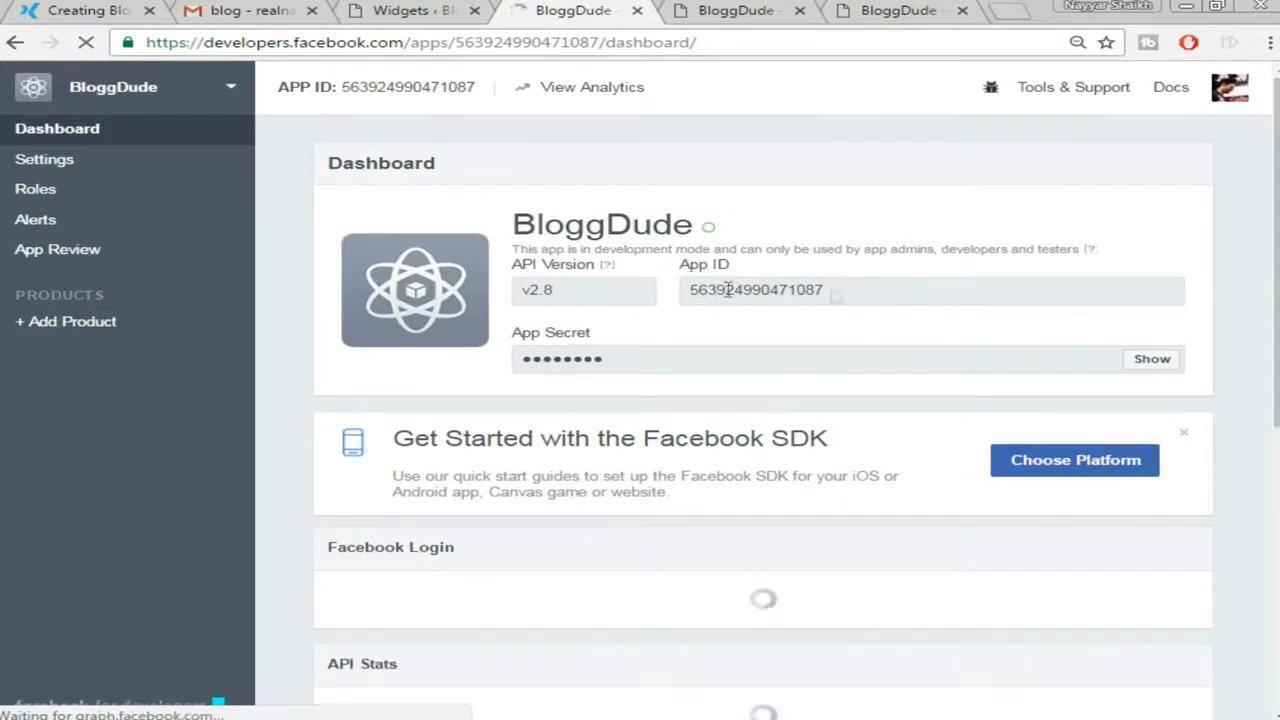
double_click(800, 289)
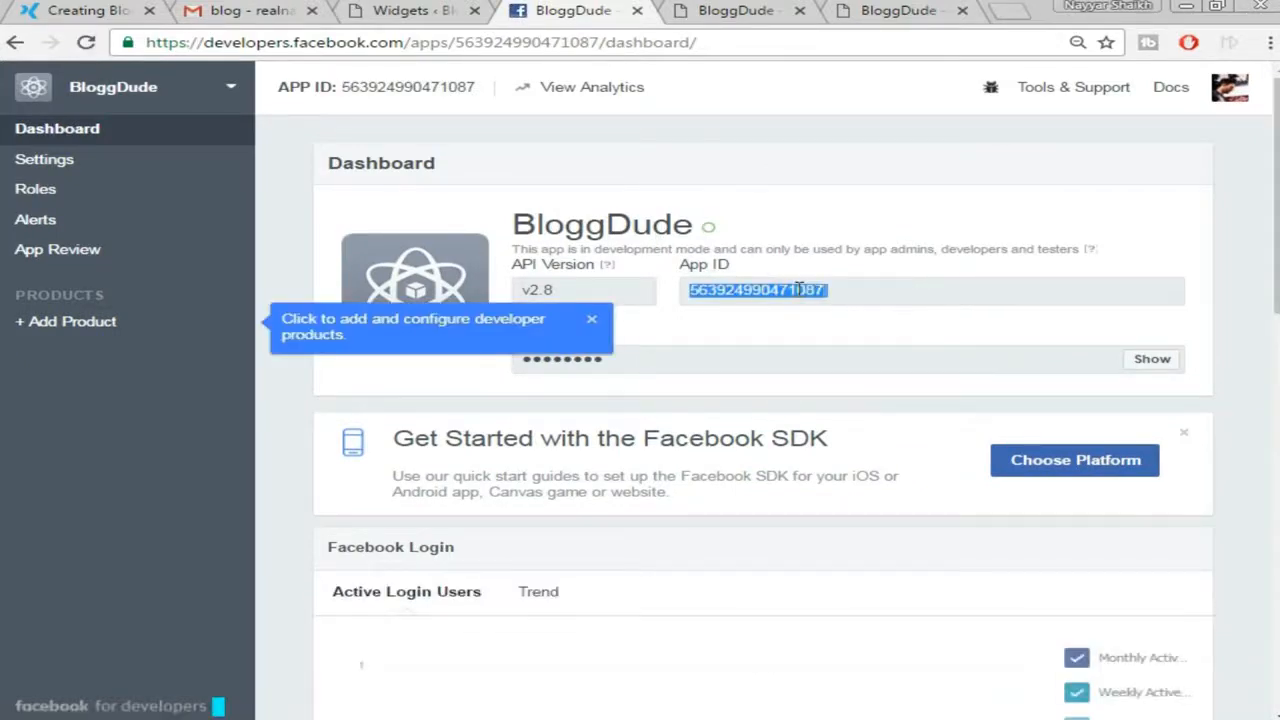
right_click(790, 295)
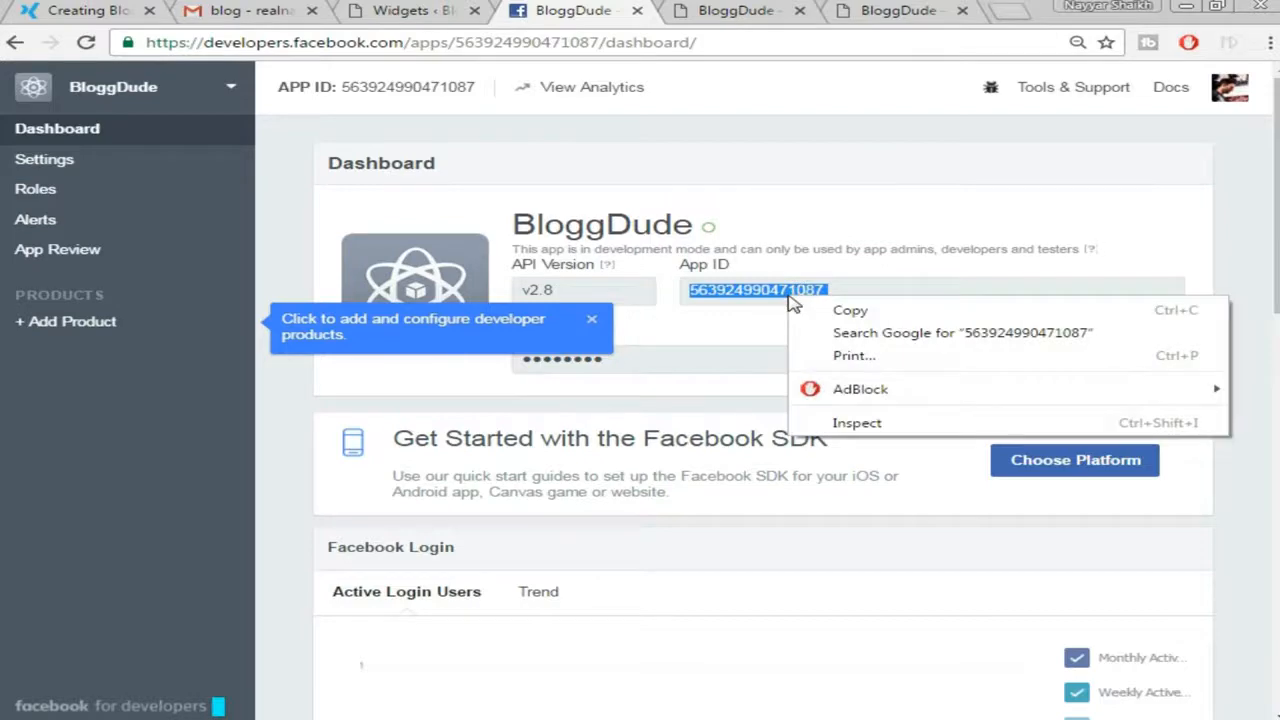
click(825, 305)
click(370, 12)
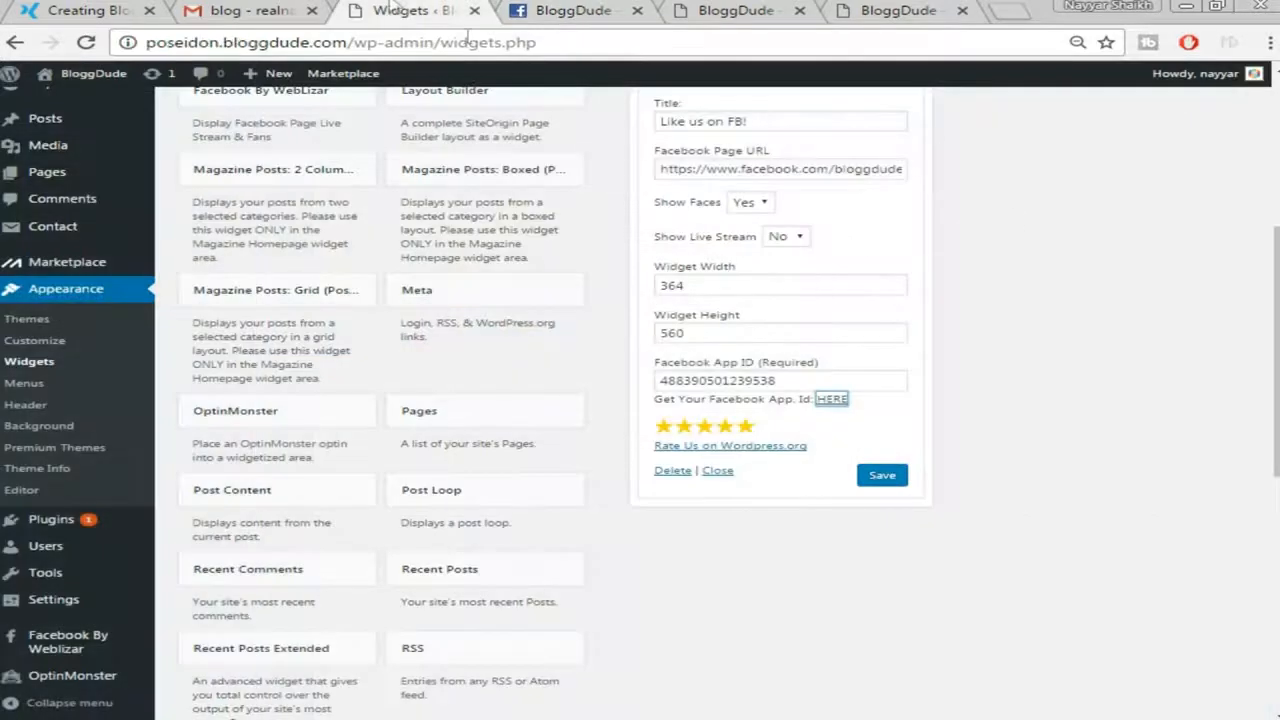
Replace the widget's Facebook App ID with the copied one, save, and collapse it
double_click(792, 379)
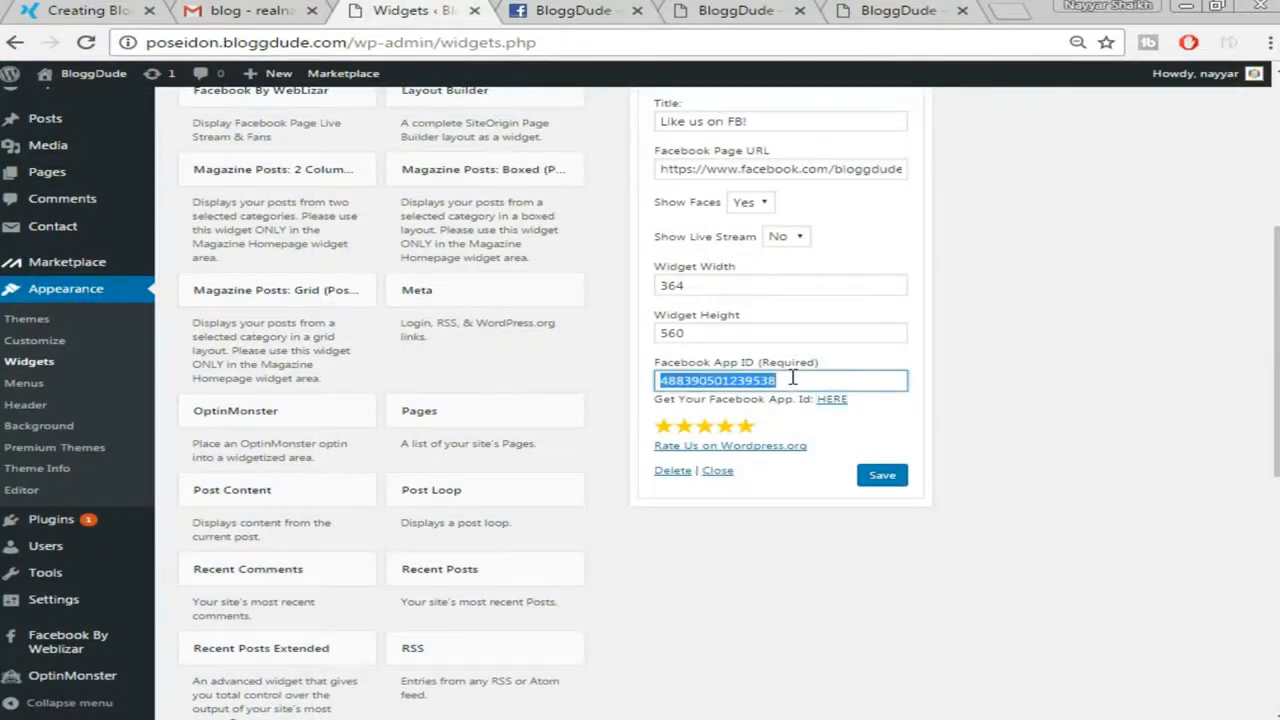
key(BackSpace)
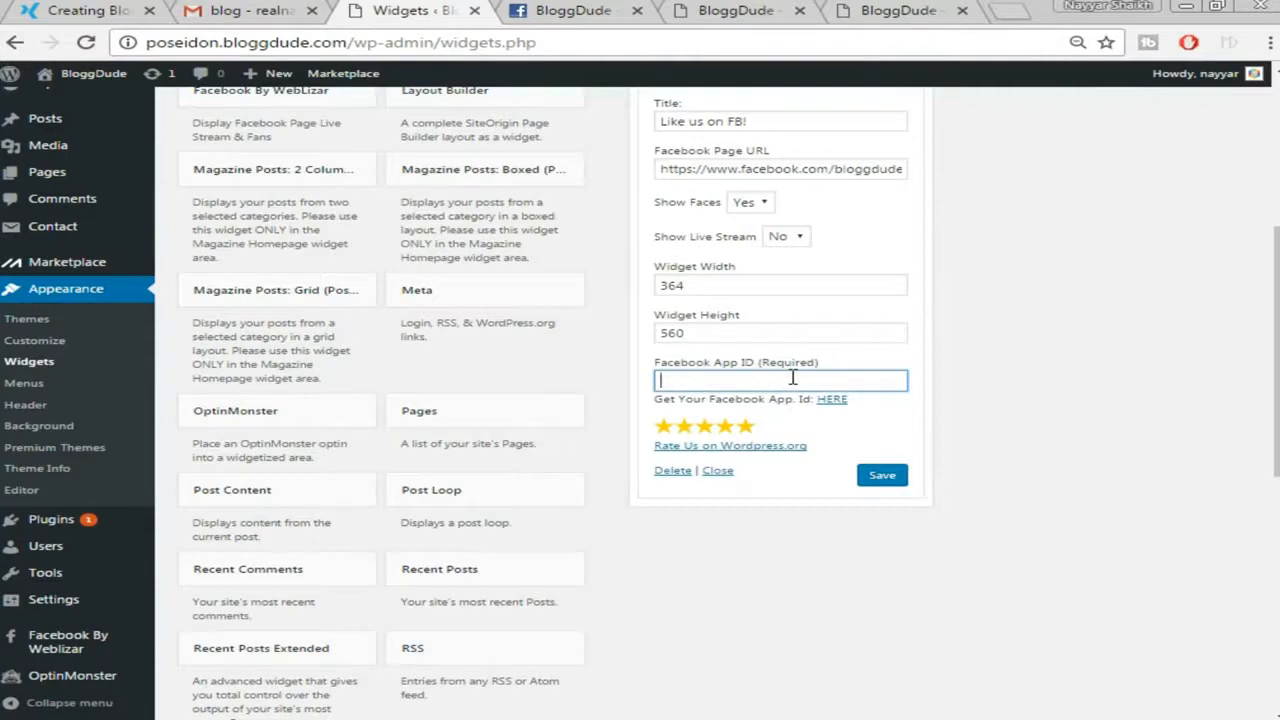
key(ctrl+v)
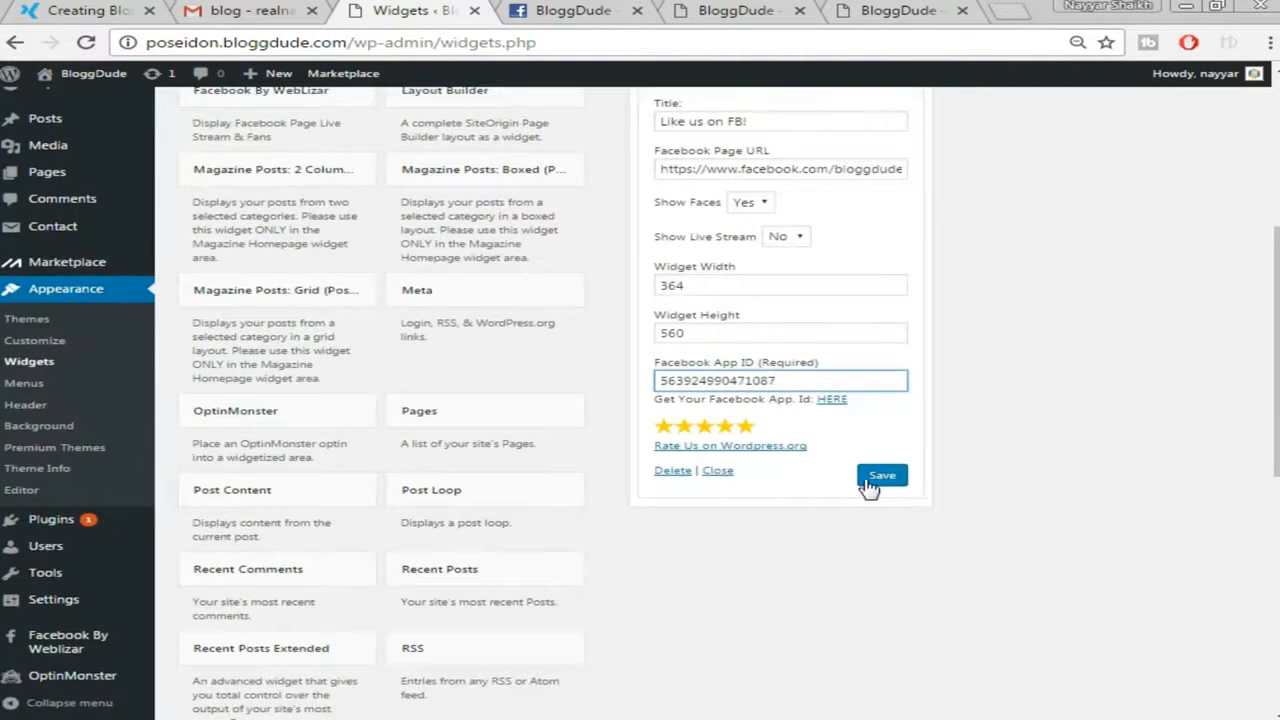
click(870, 478)
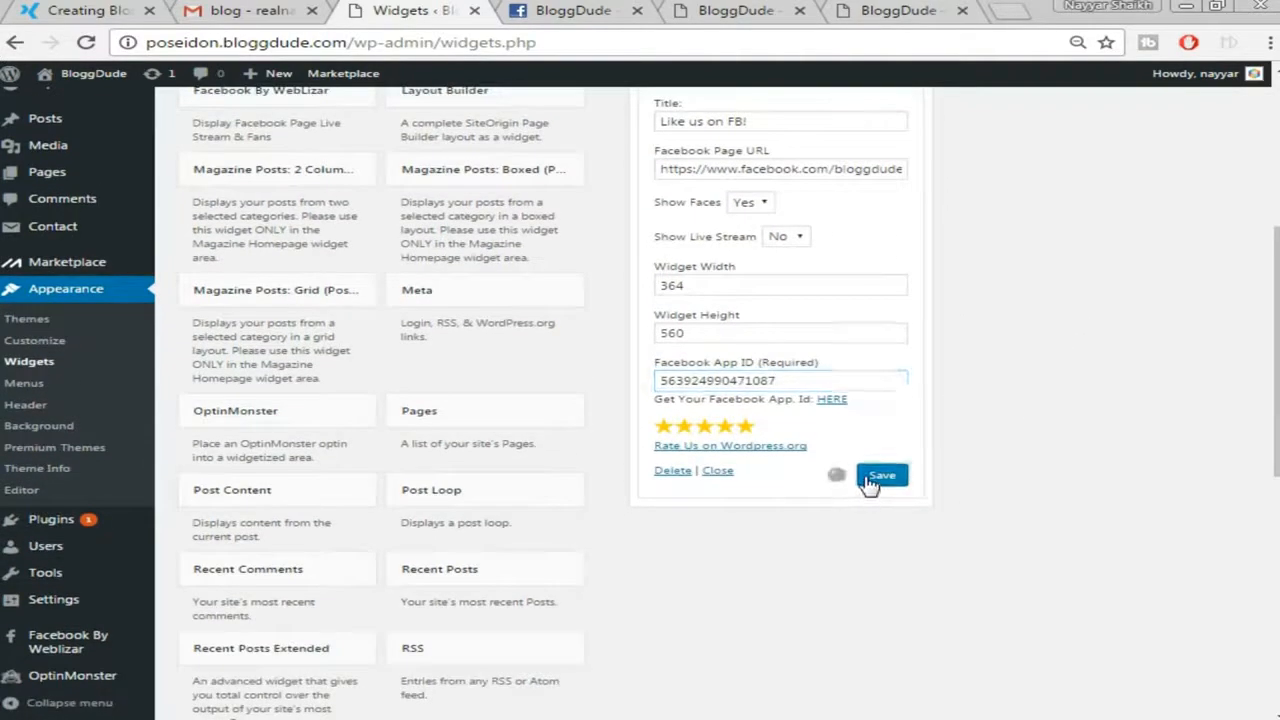
scroll(1074, 429, up, 1)
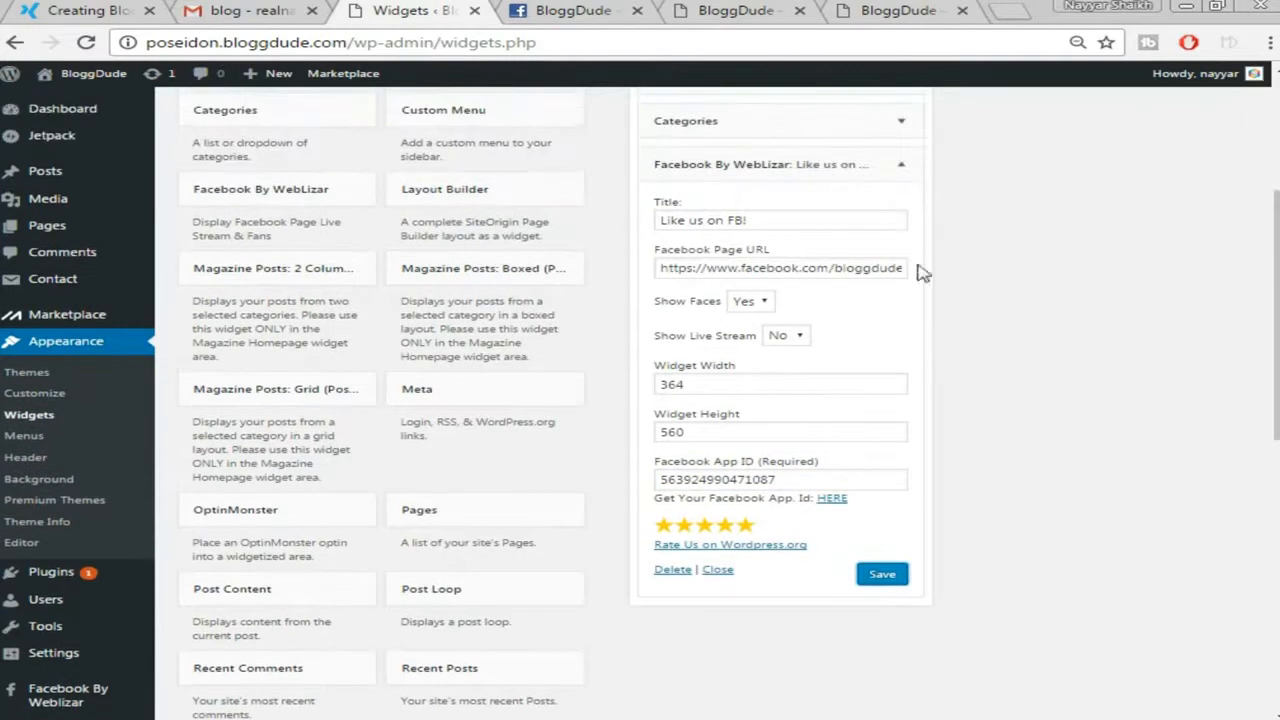
click(901, 164)
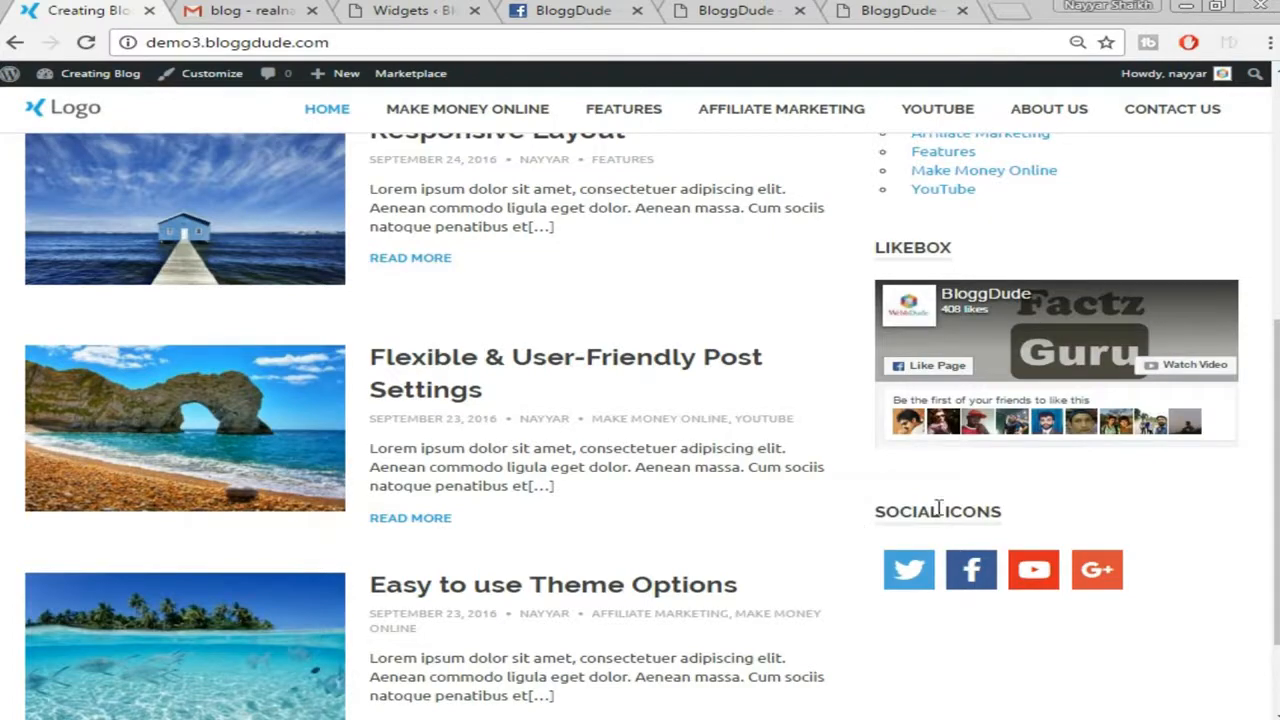
Return to the Widgets page and scroll through the available widgets
click(458, 8)
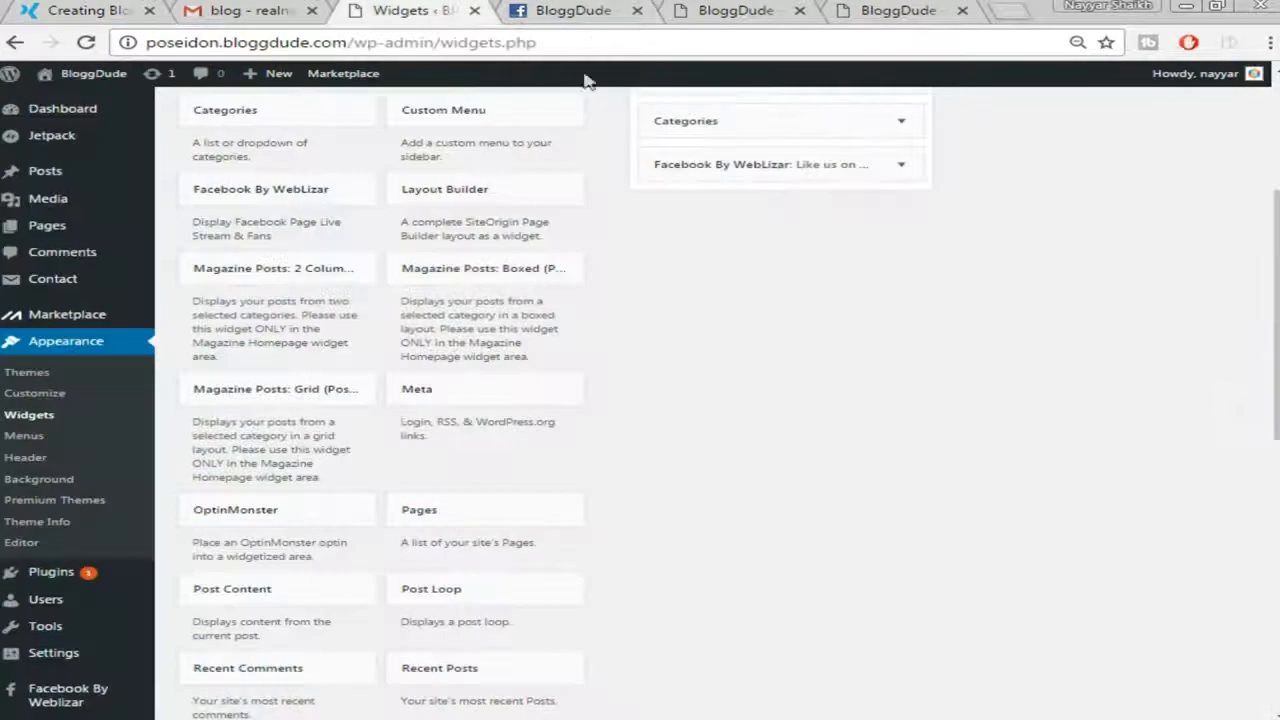
scroll(513, 243, down, 3)
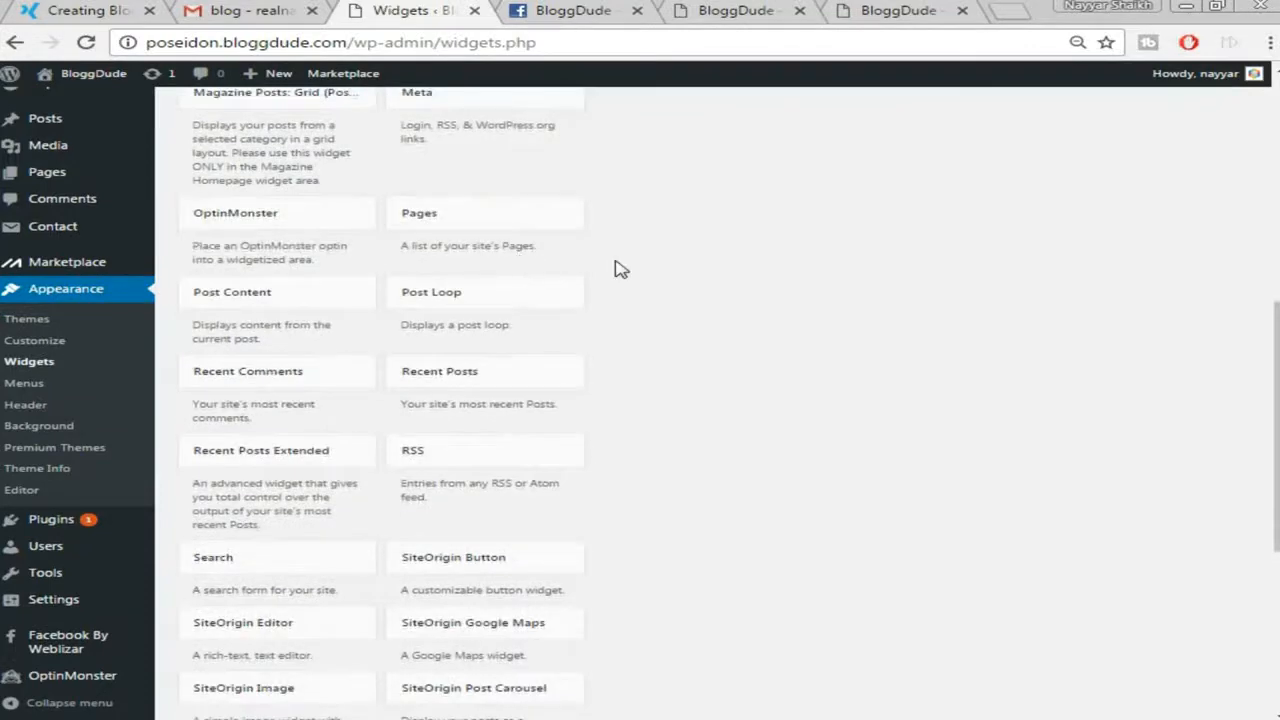
scroll(620, 268, down, 1)
scroll(765, 455, down, 1)
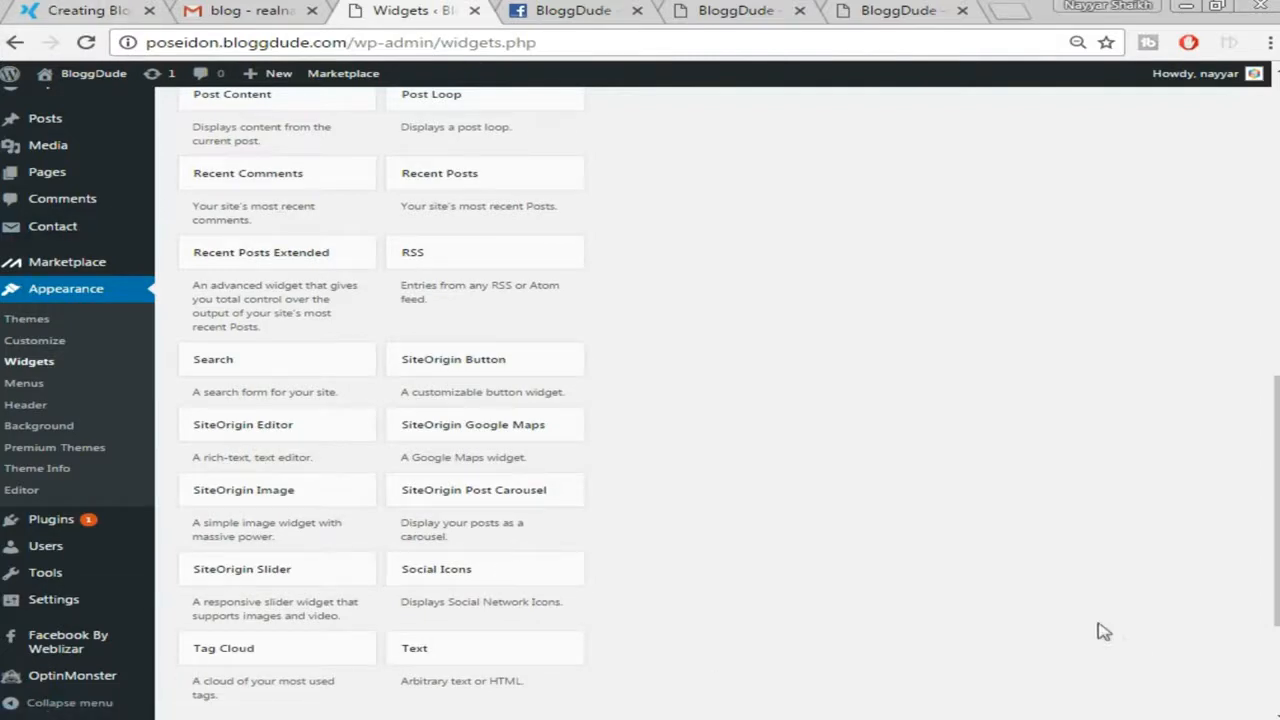
Add a Social Icons widget to the Sidebar and change its icon size from 16 to 32
click(450, 570)
scroll(500, 600, down, 1)
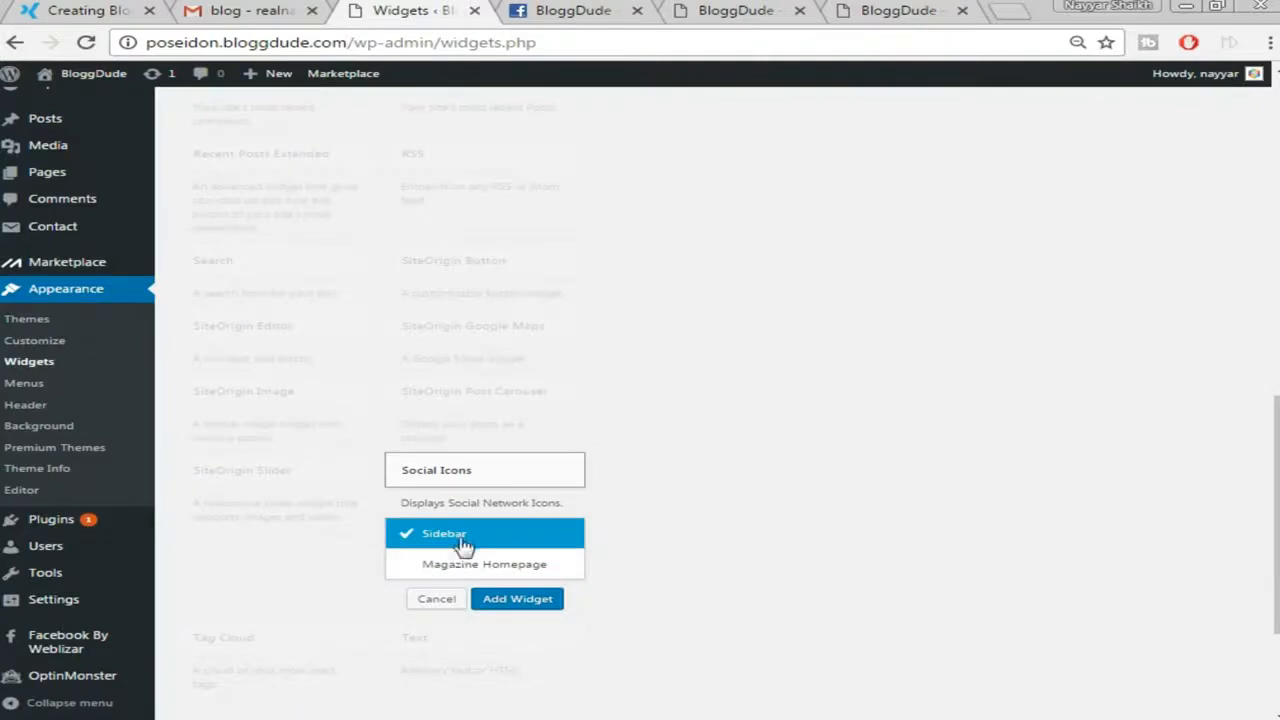
click(515, 603)
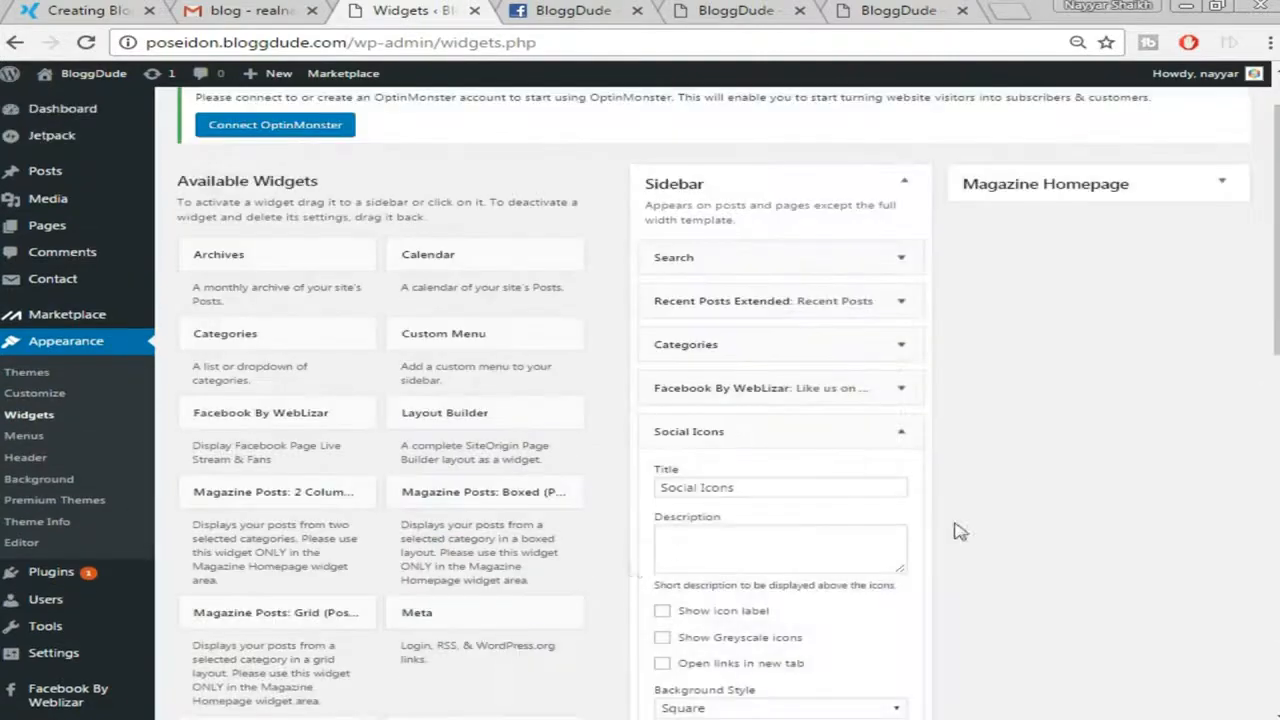
scroll(1051, 491, down, 3)
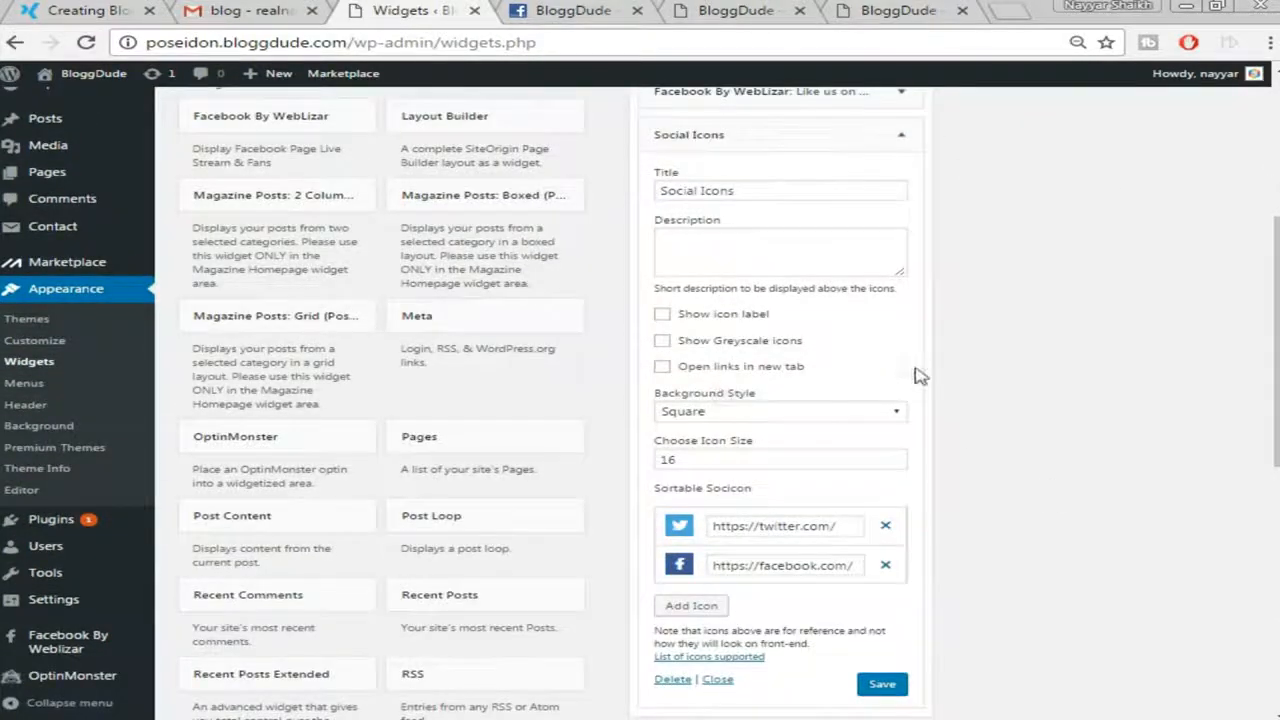
scroll(975, 368, up, 1)
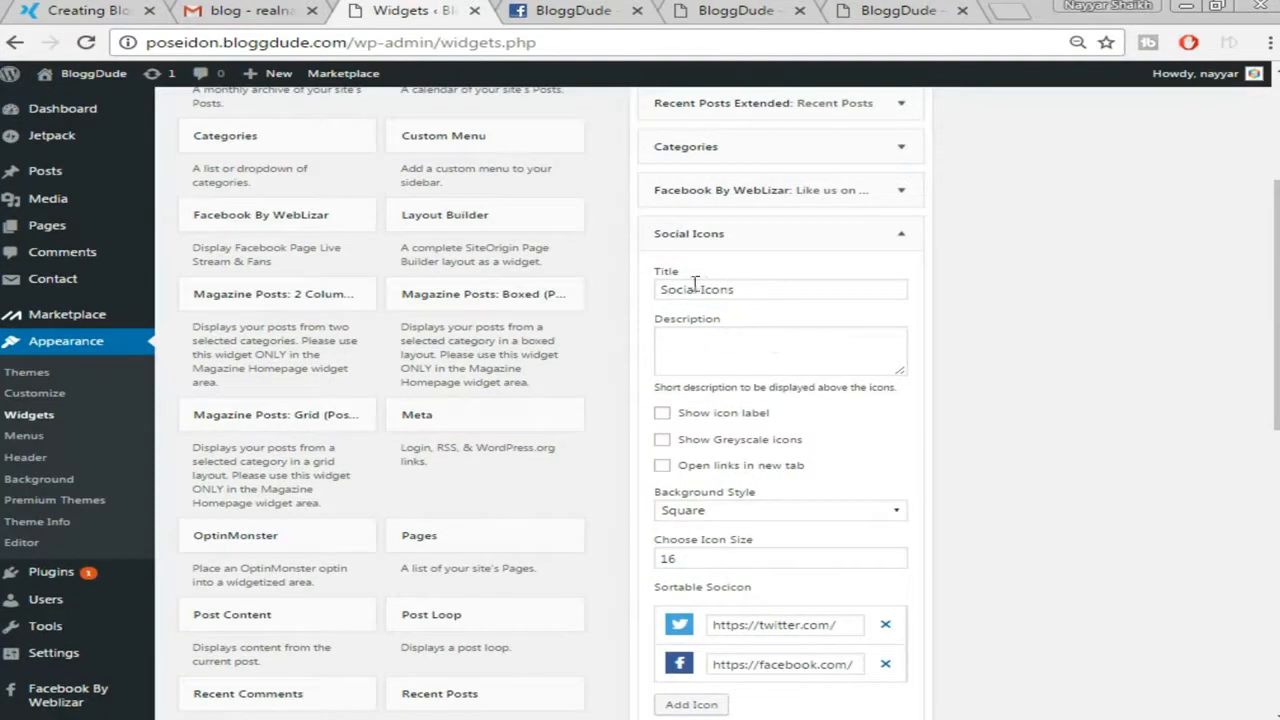
triple_click(744, 289)
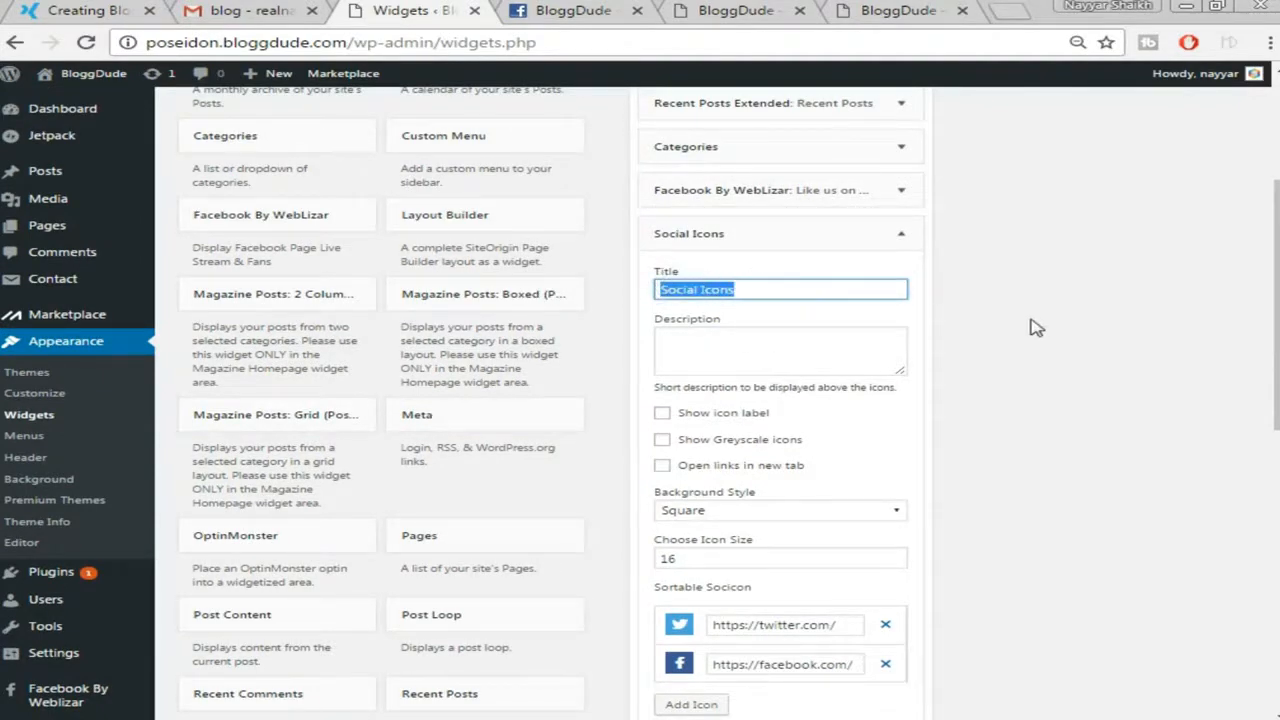
scroll(1037, 329, down, 1)
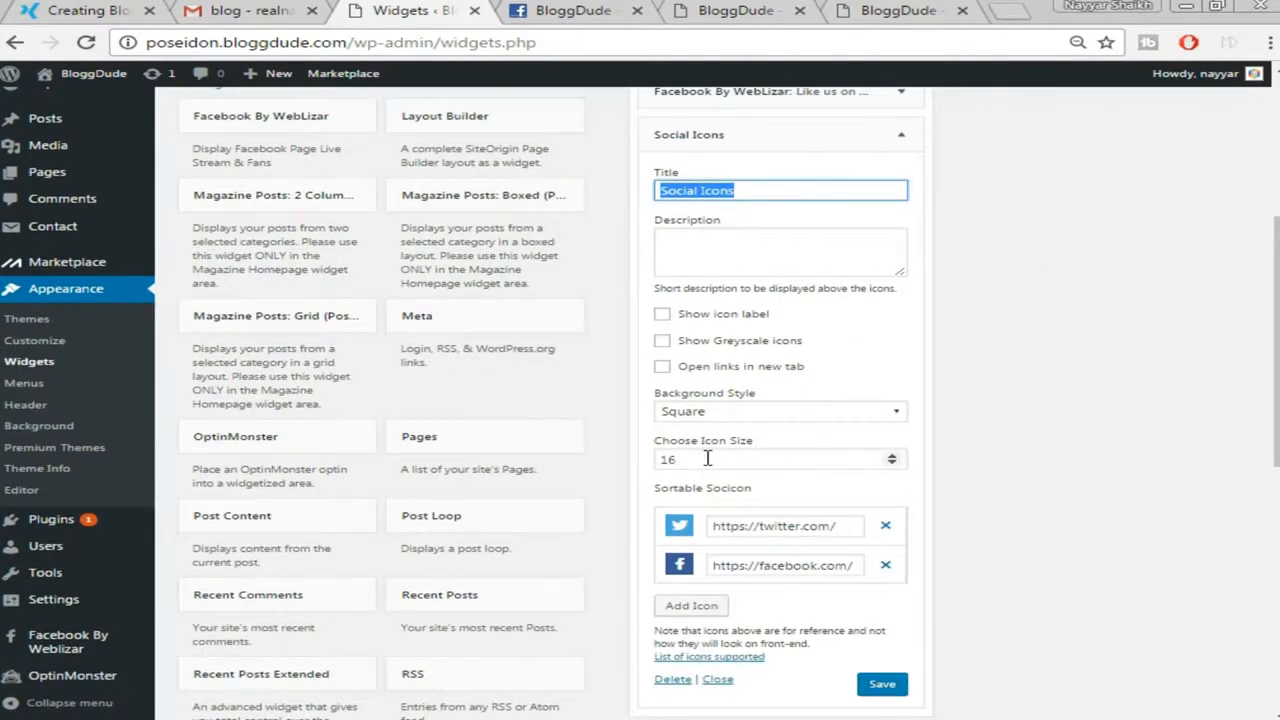
double_click(707, 458)
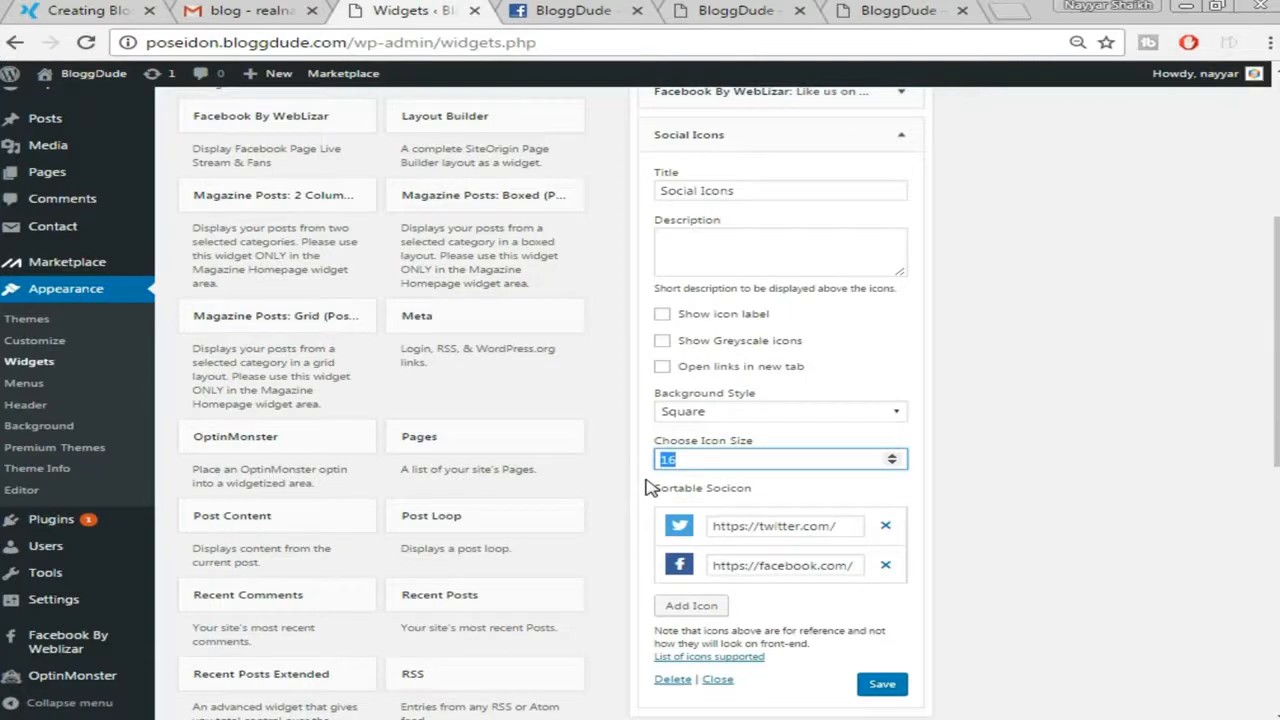
scroll(957, 529, down, 1)
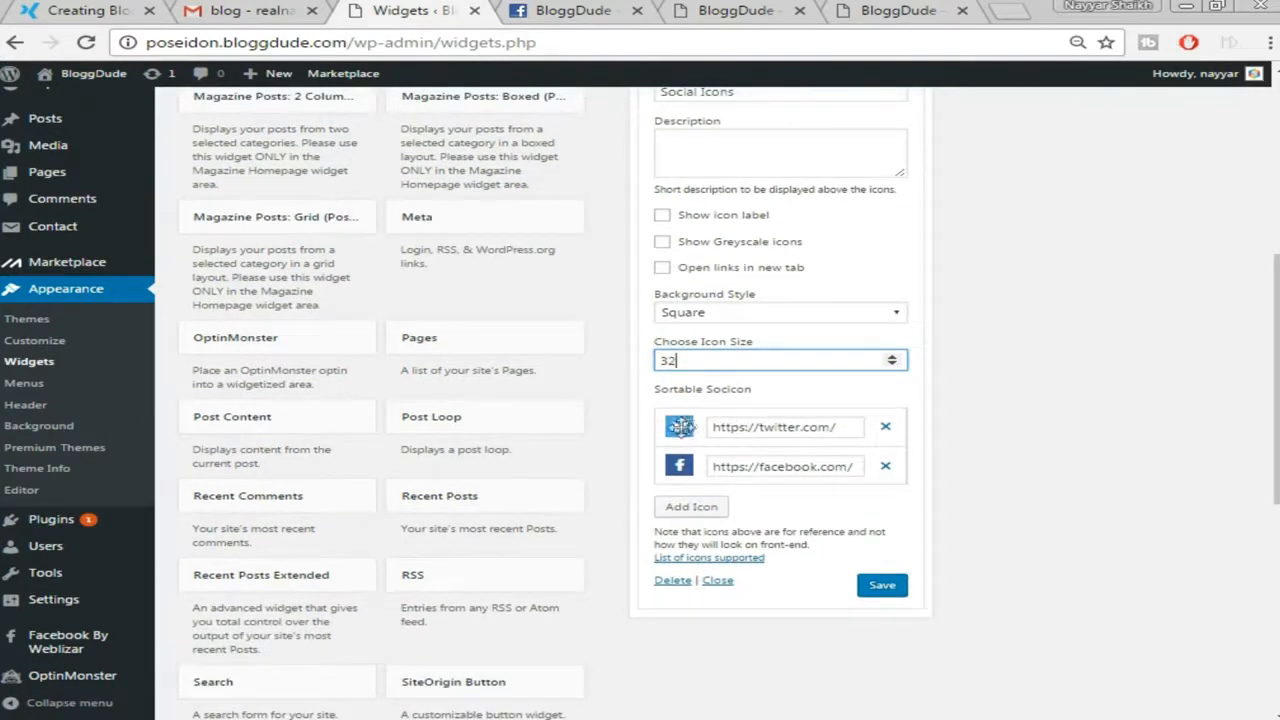
Point Twitter and Facebook (bloggdude) icons at the profiles, add a YouTube icon, and save
click(843, 427)
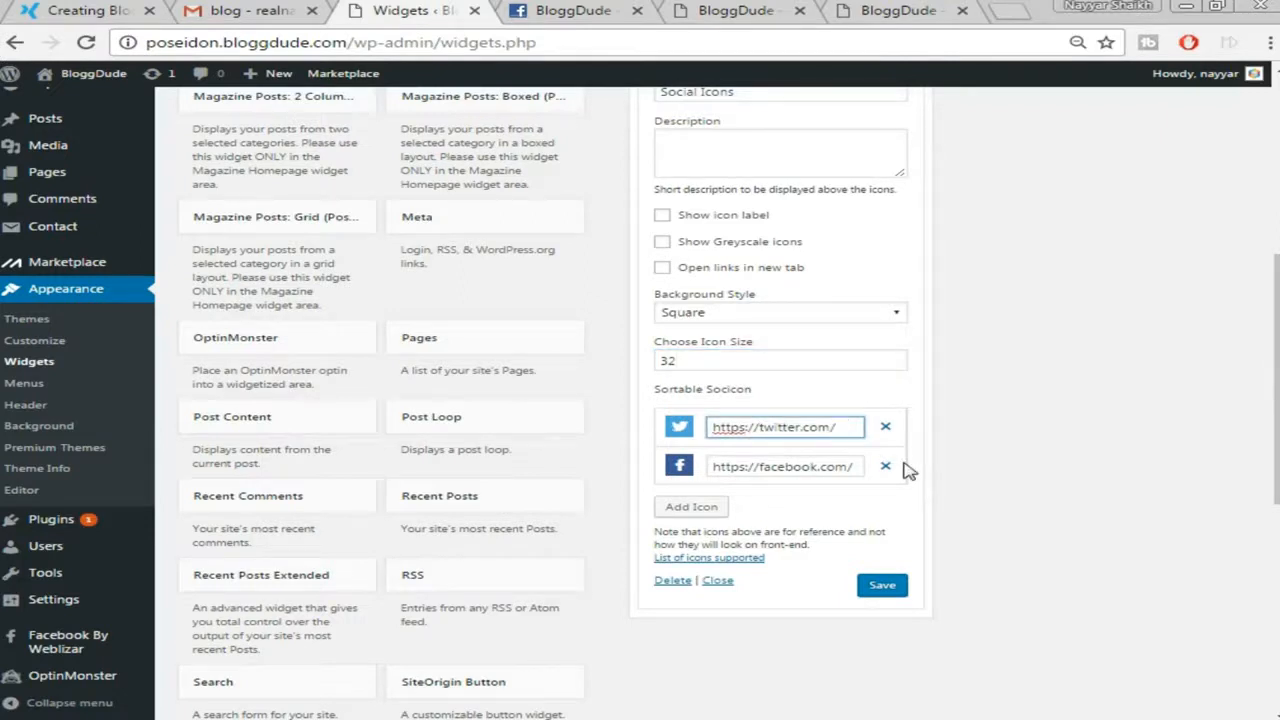
text(realnayyar)
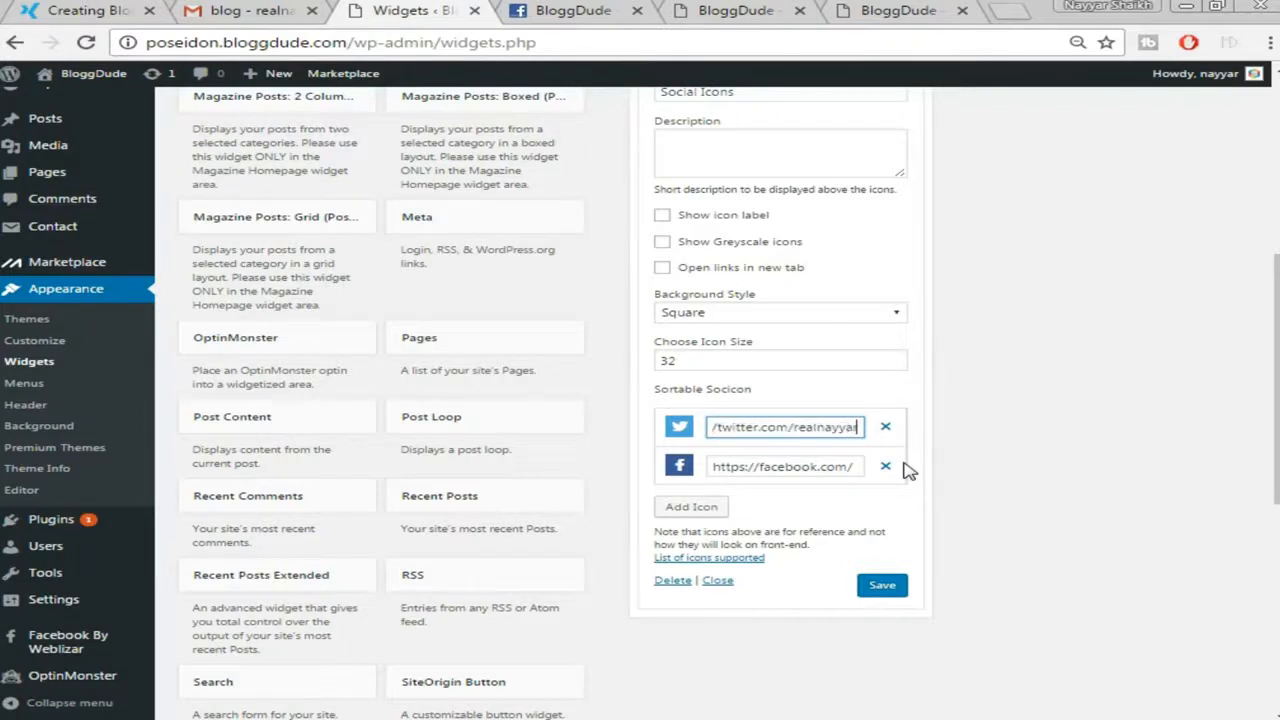
click(857, 468)
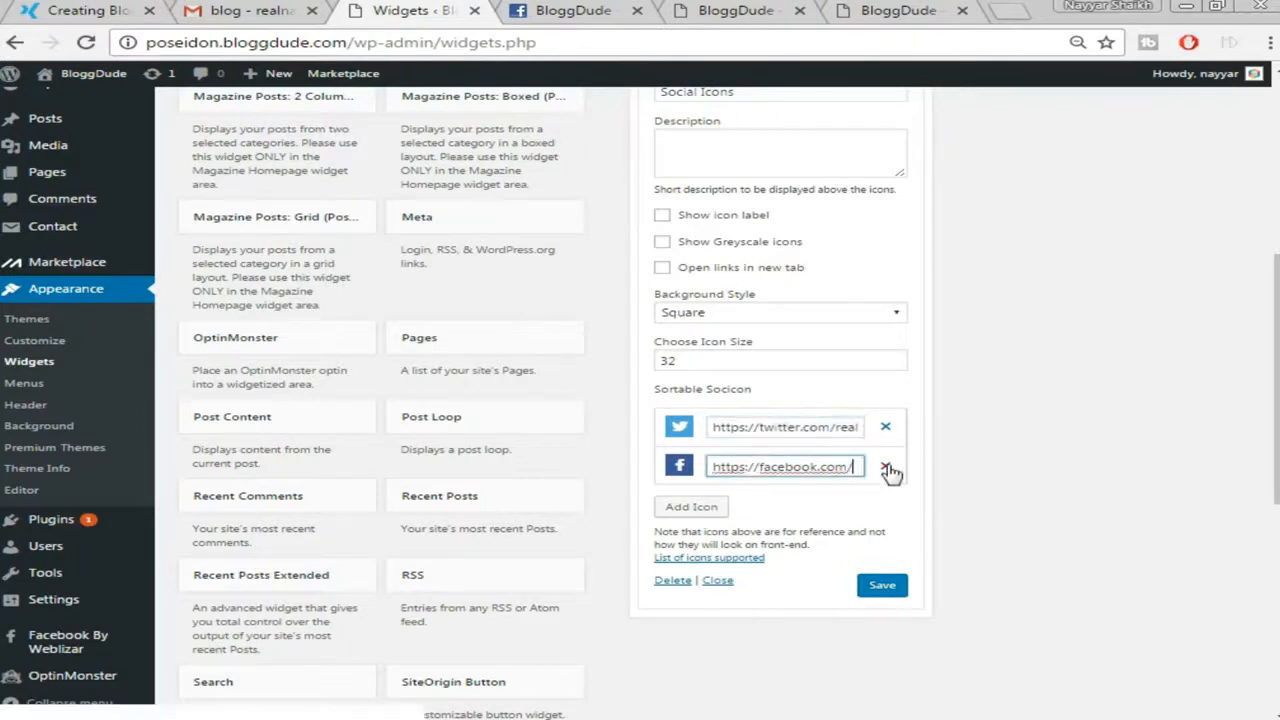
text(bloggdude)
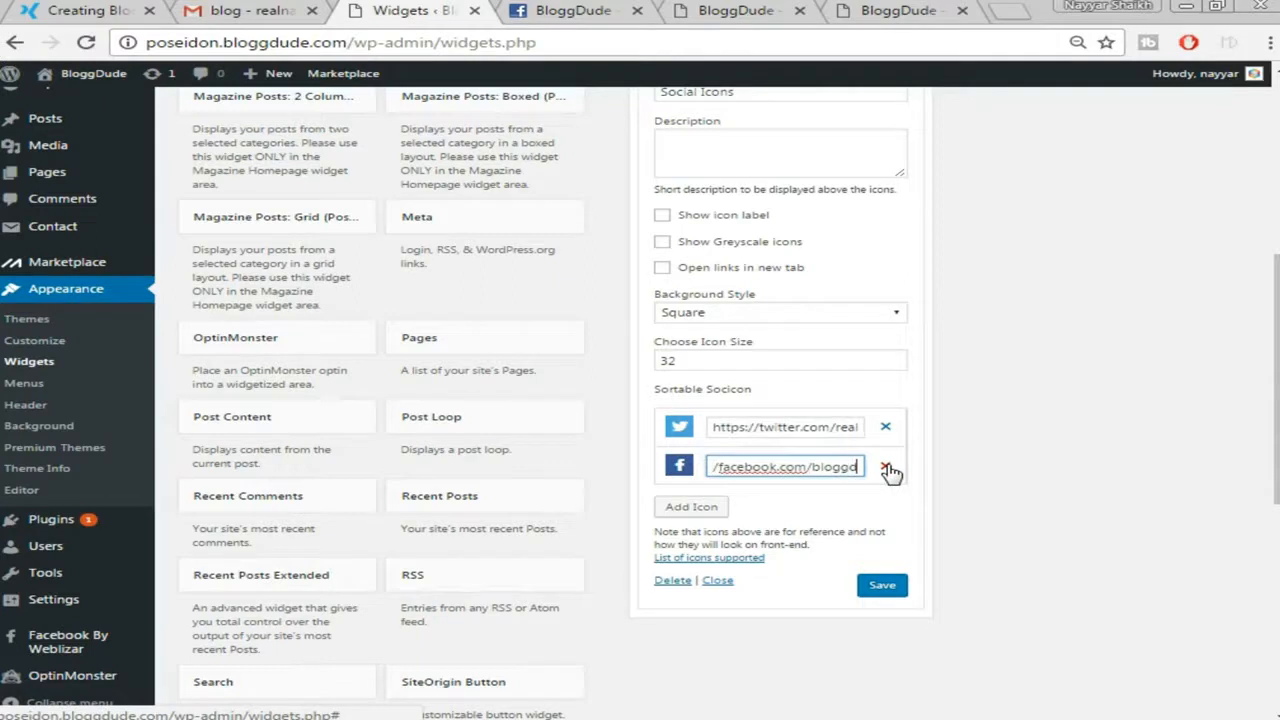
click(765, 515)
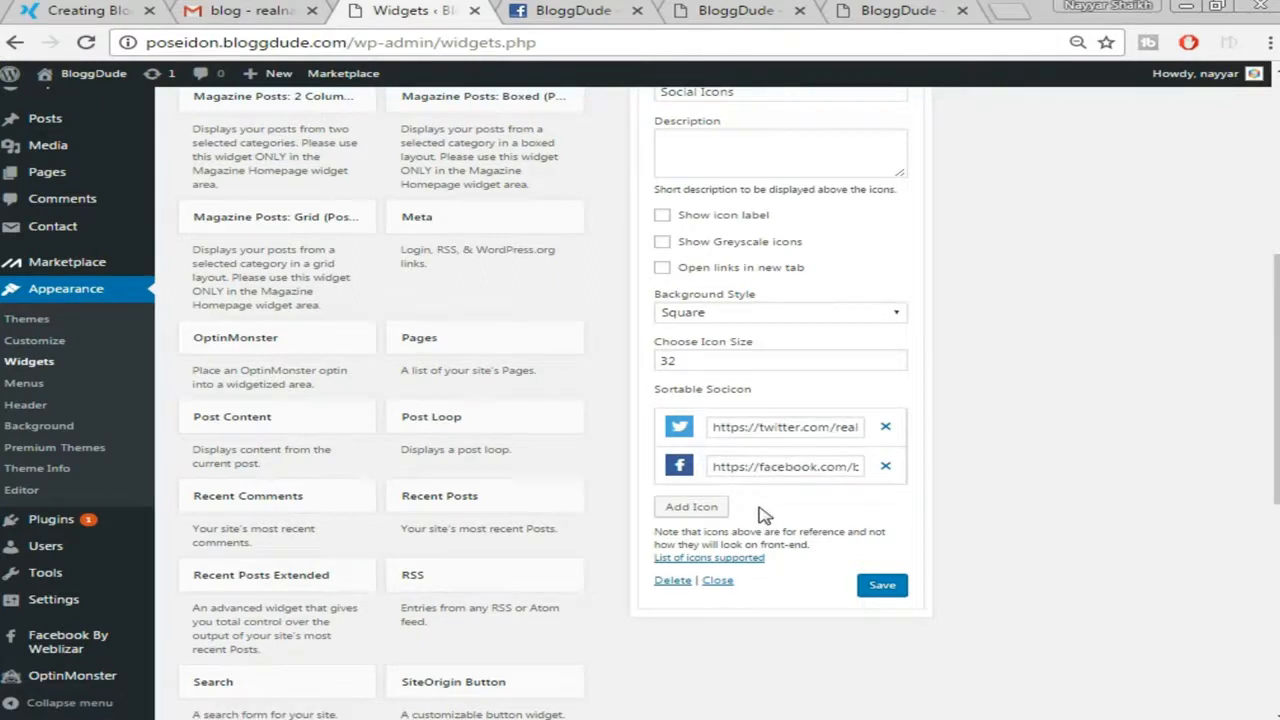
click(722, 511)
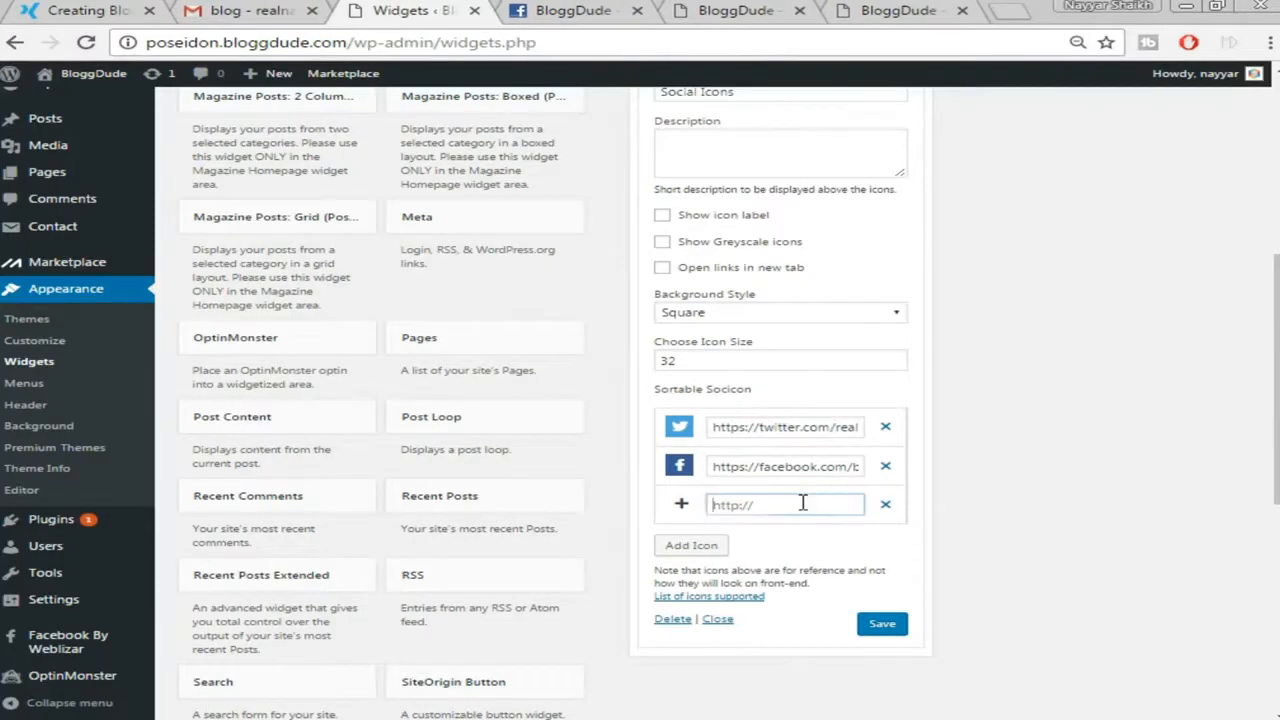
click(802, 503)
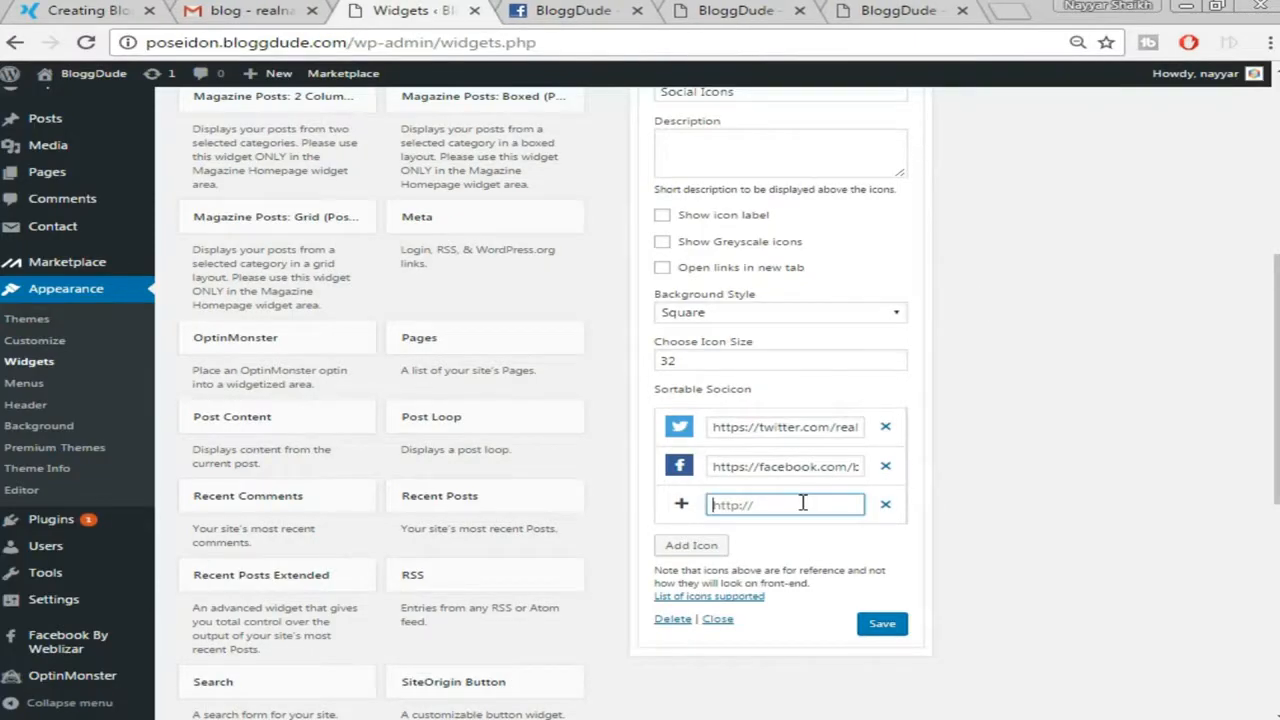
key(ctrl+v)
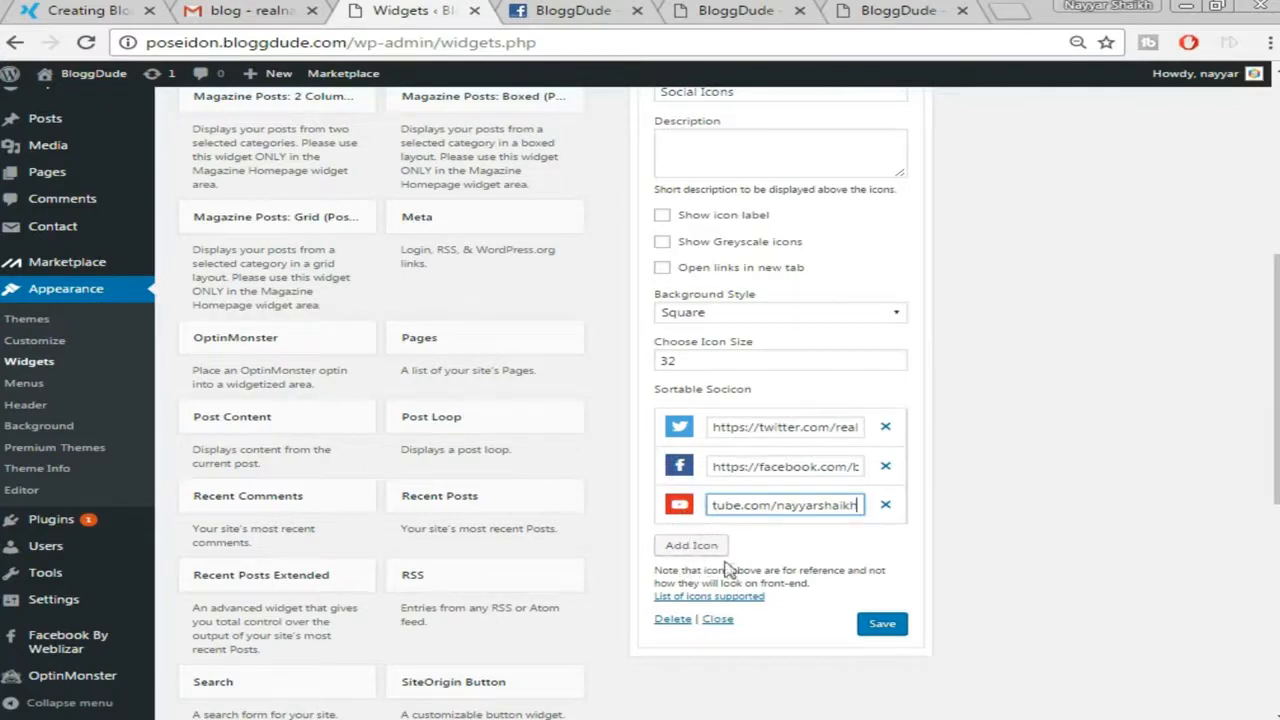
click(882, 625)
scroll(1030, 585, up, 1)
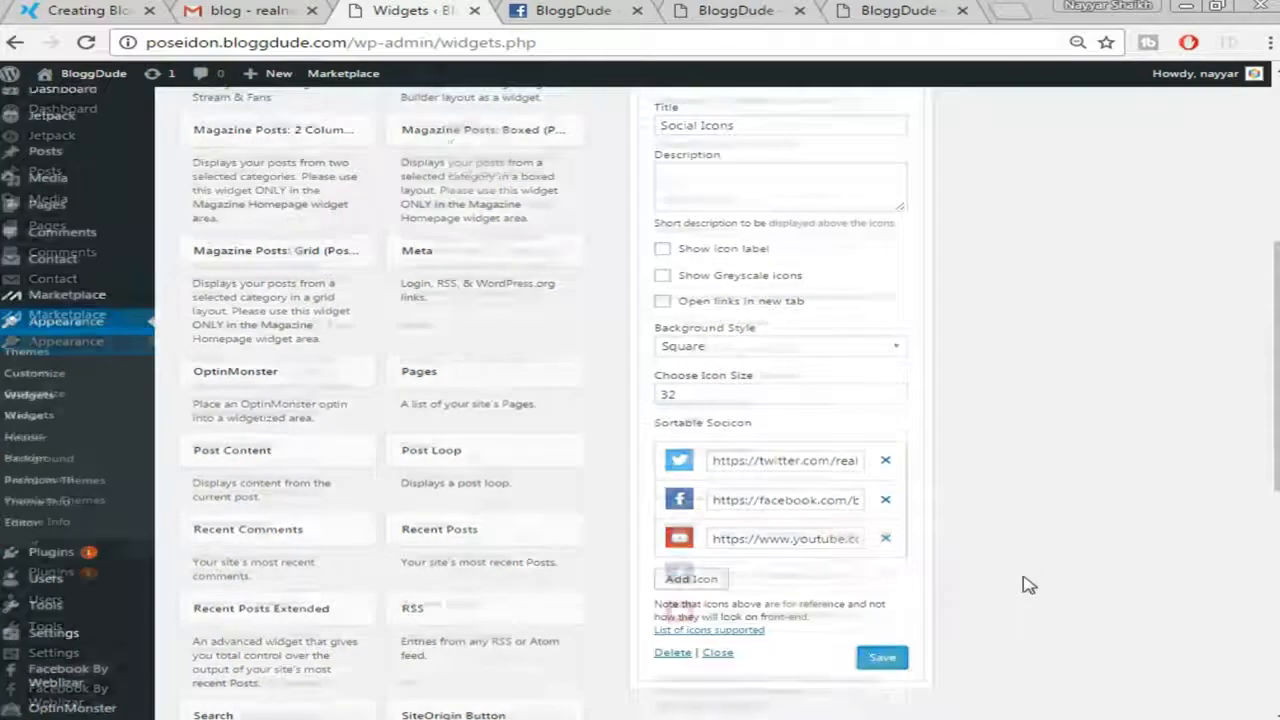
scroll(1030, 585, up, 4)
click(906, 433)
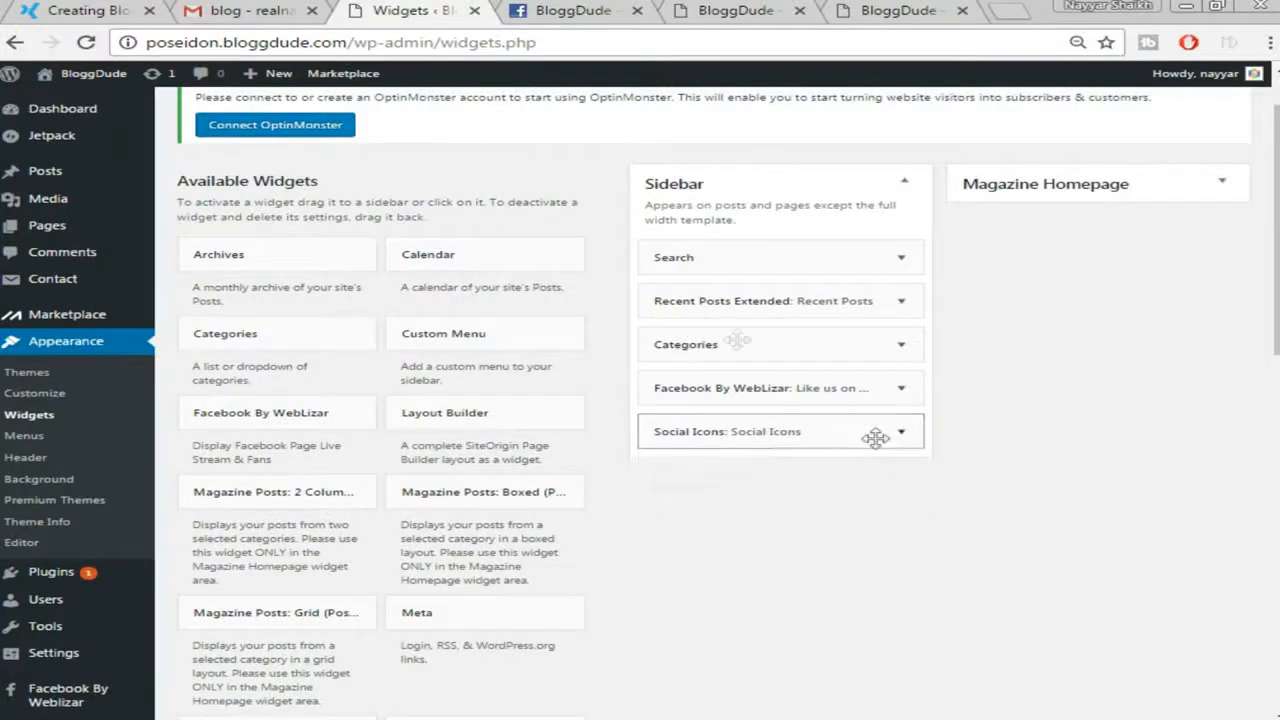
Reload the live BloggDude homepage and scroll through the new likebox and social icons
click(88, 10)
scroll(1146, 270, up, 5)
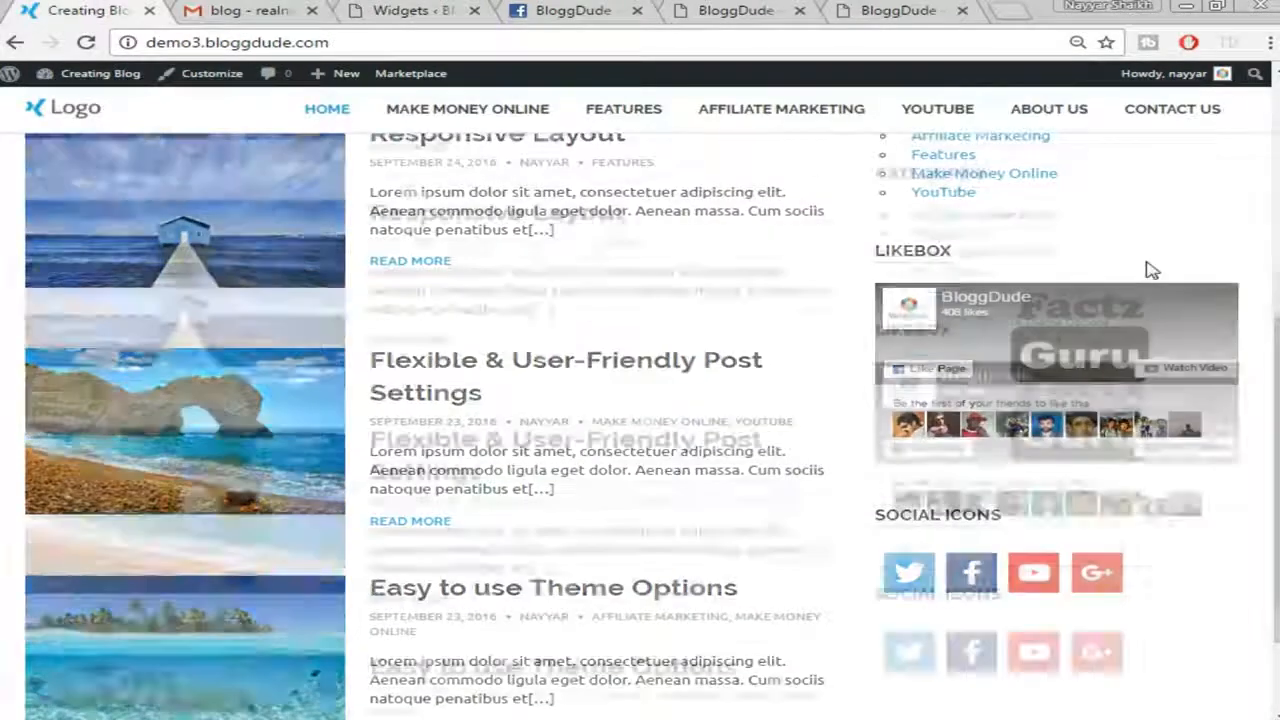
click(410, 10)
scroll(715, 400, up, 1)
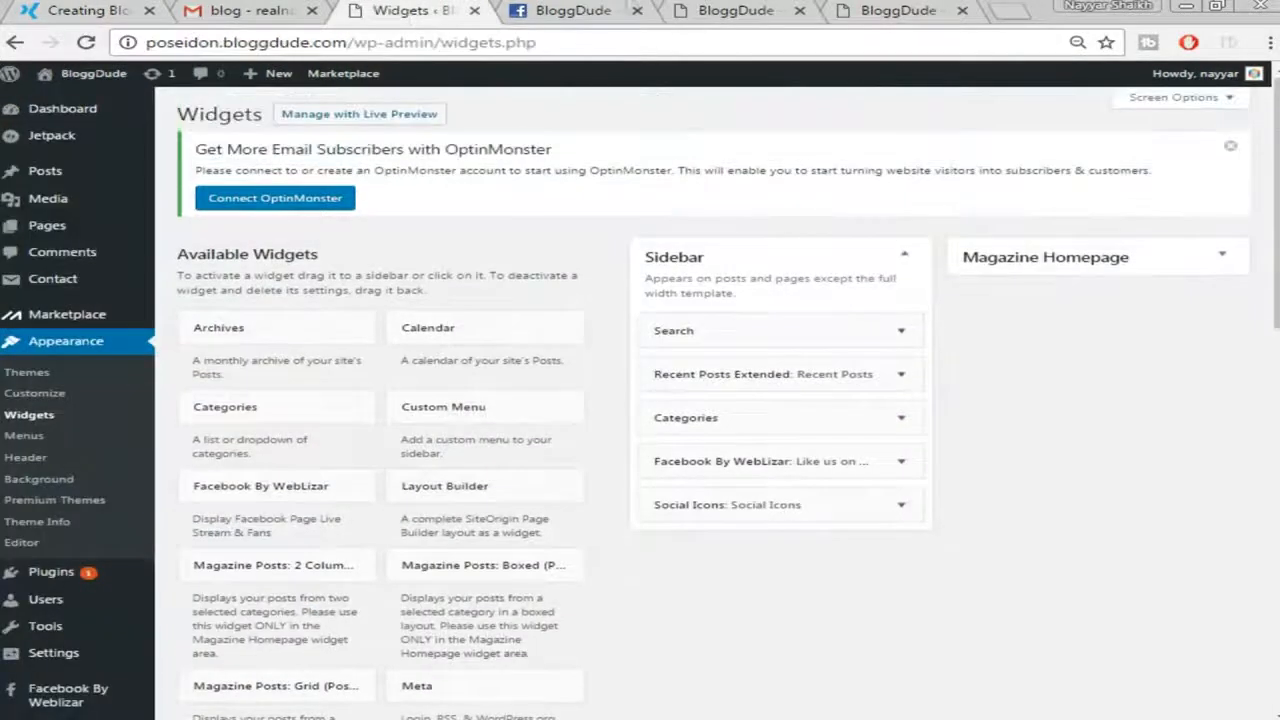
click(700, 10)
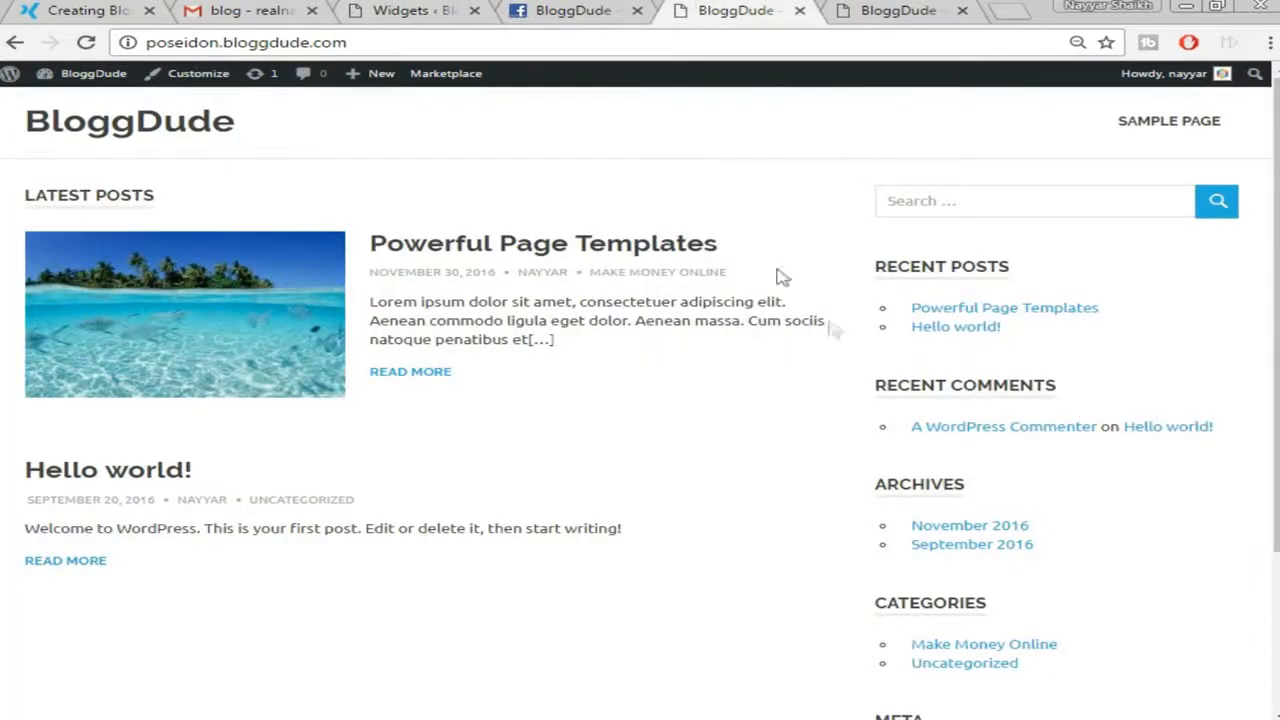
click(86, 42)
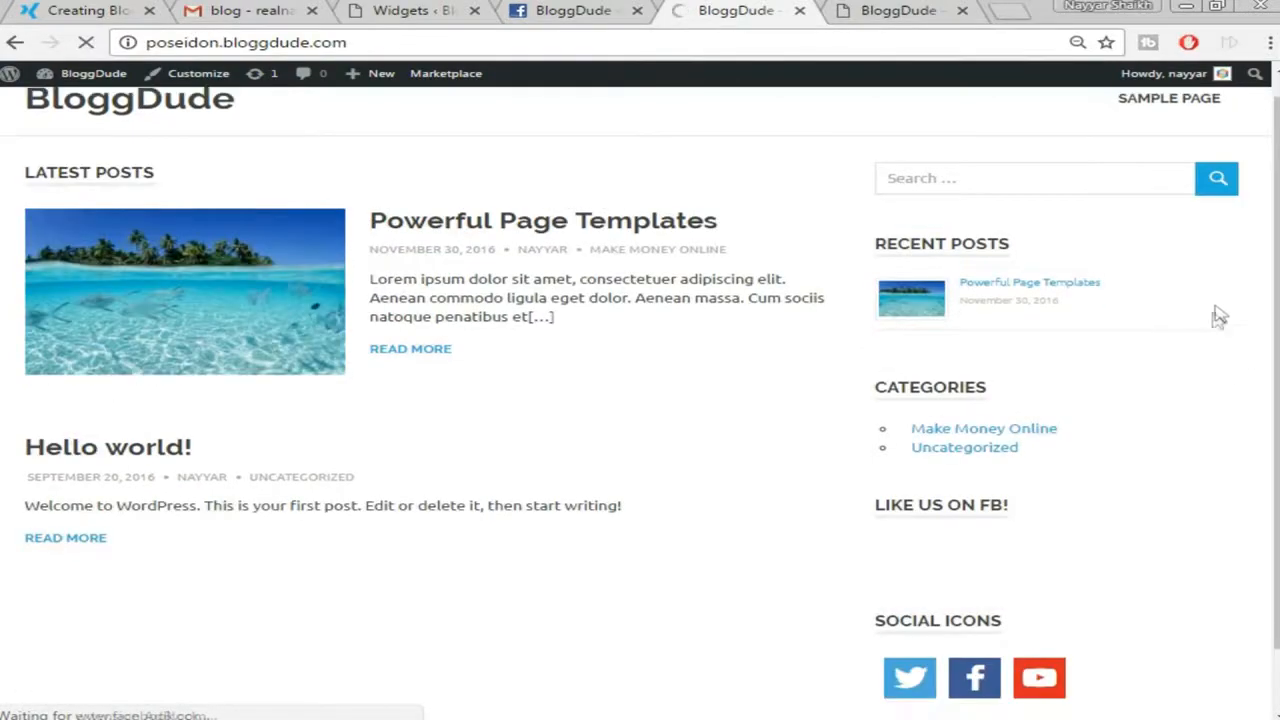
scroll(1220, 443, down, 3)
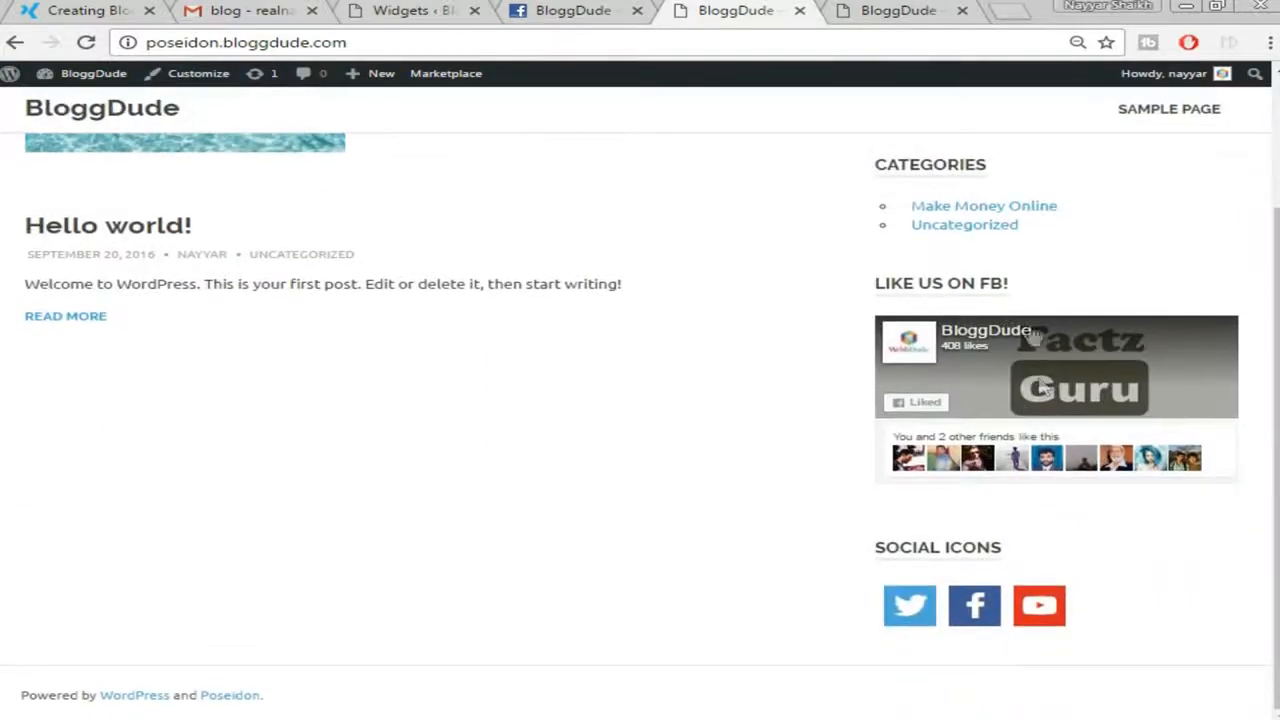
scroll(1091, 600, up, 3)
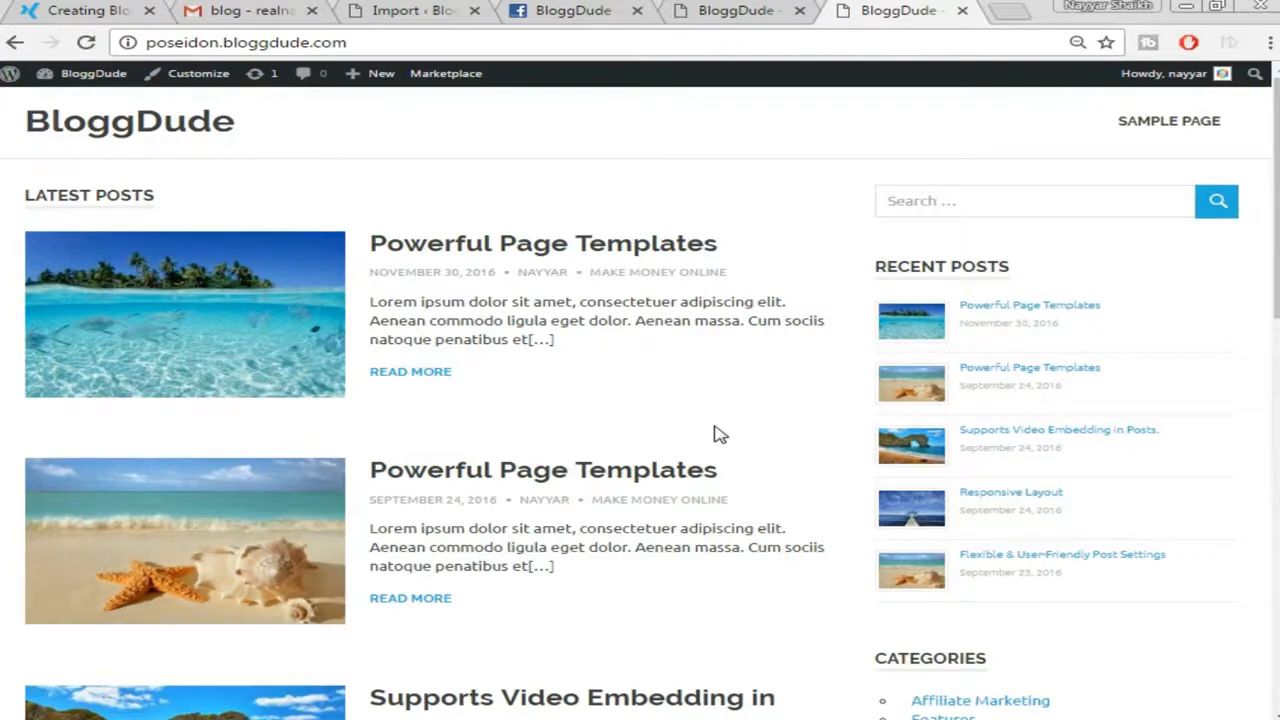
scroll(897, 400, down, 5)
scroll(897, 400, up, 5)
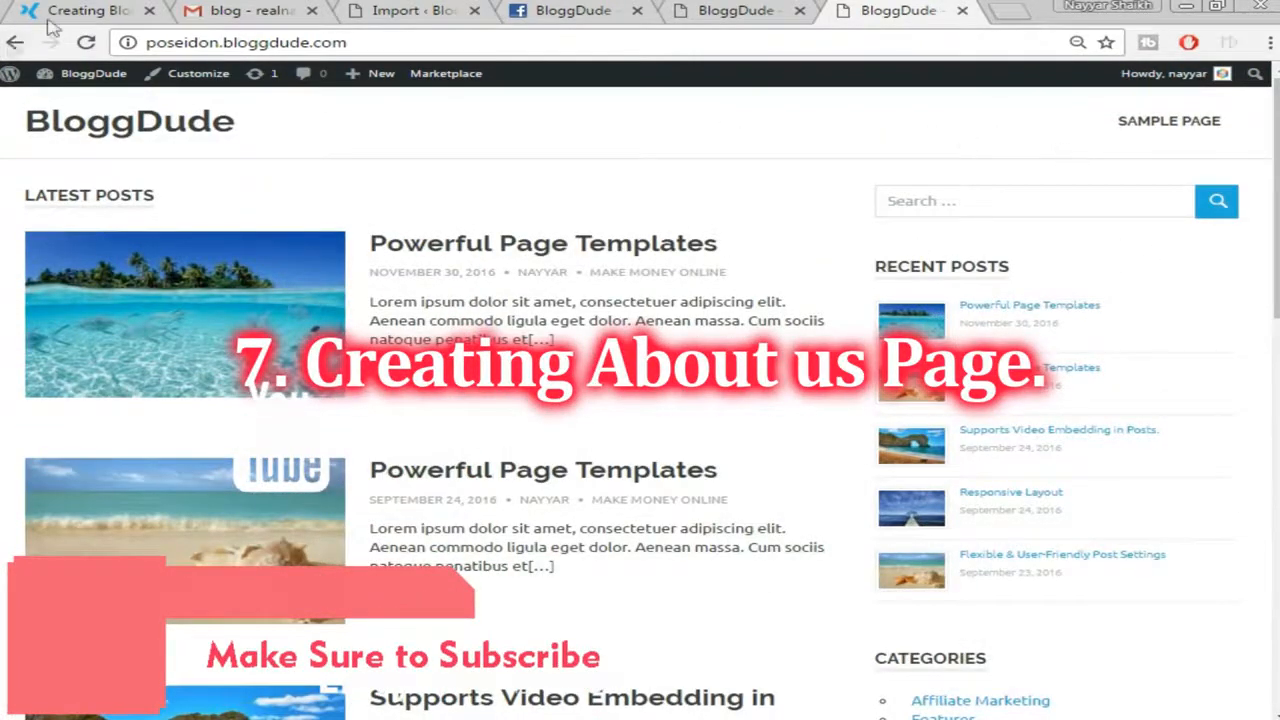
View the demo site's About Us page, then head back to BloggDude's admin dashboard
click(100, 18)
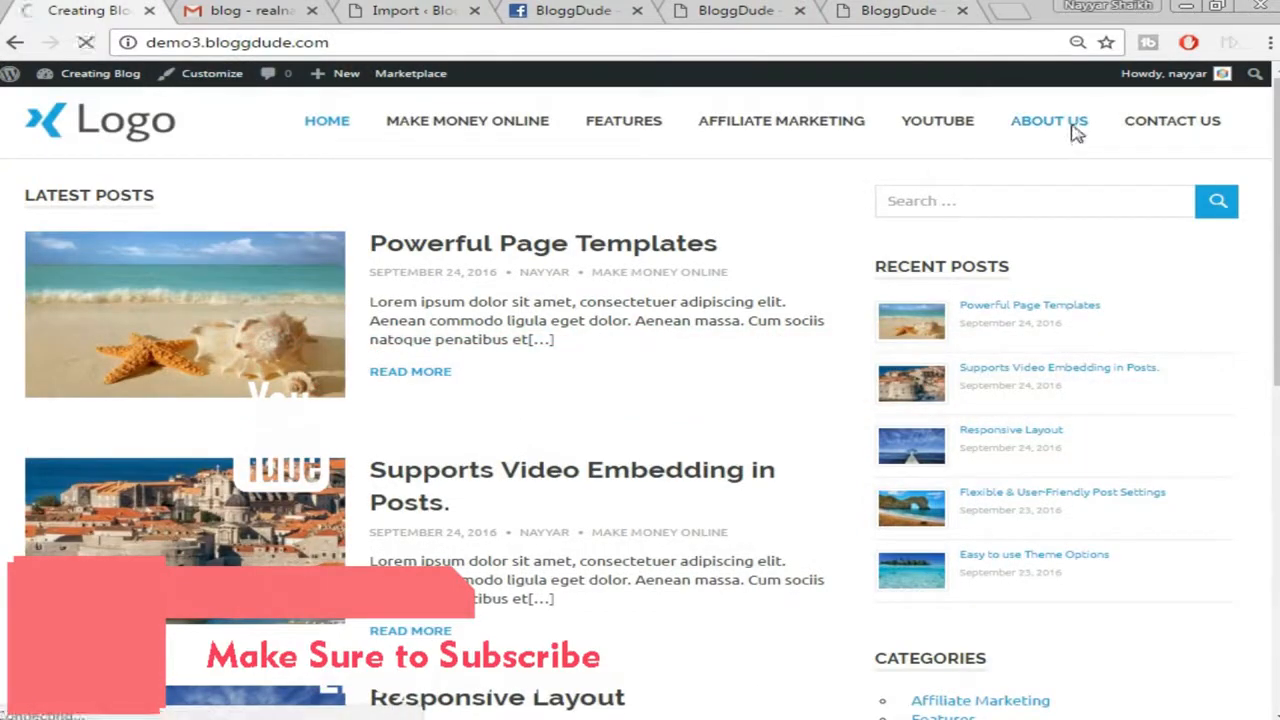
click(1076, 133)
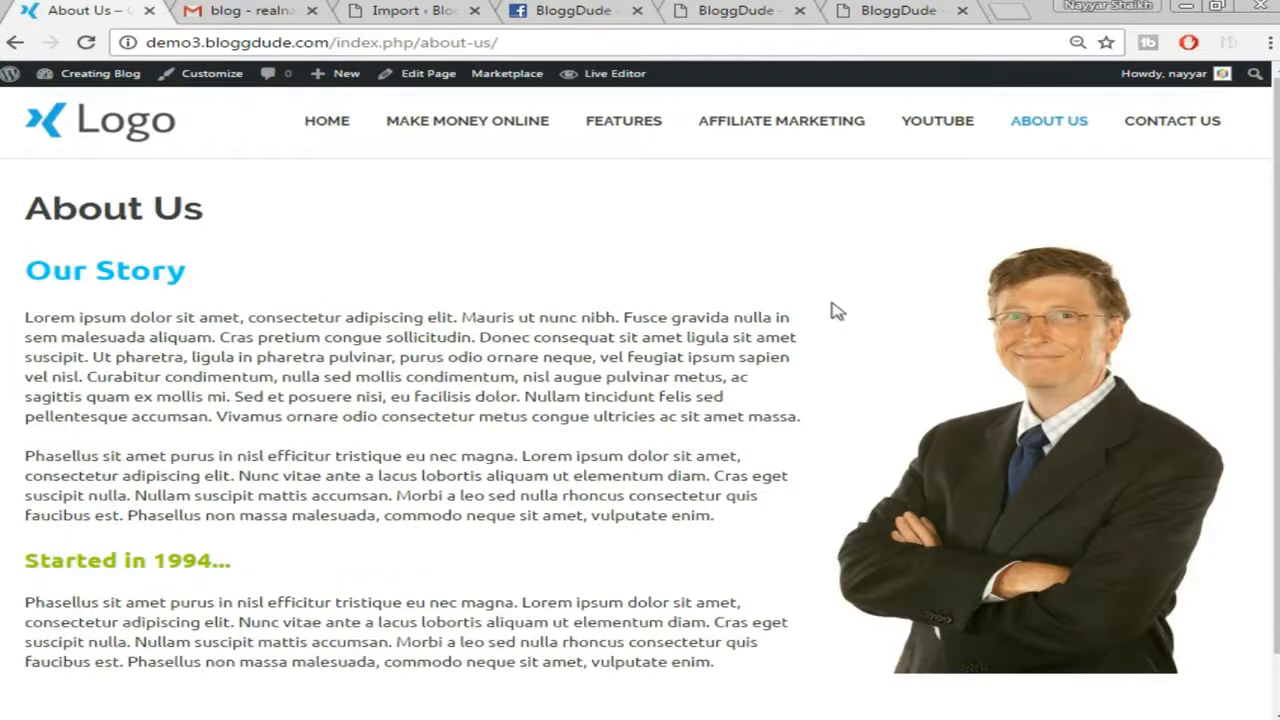
click(890, 8)
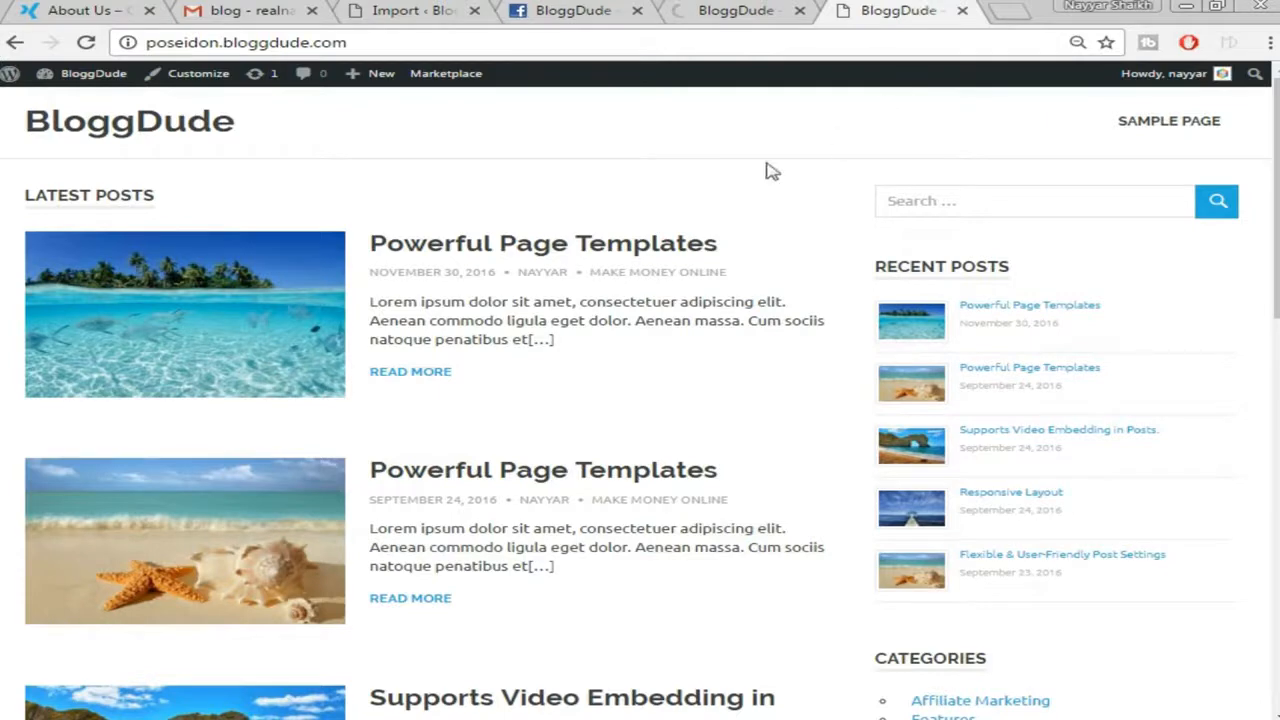
mouse_move(380, 85)
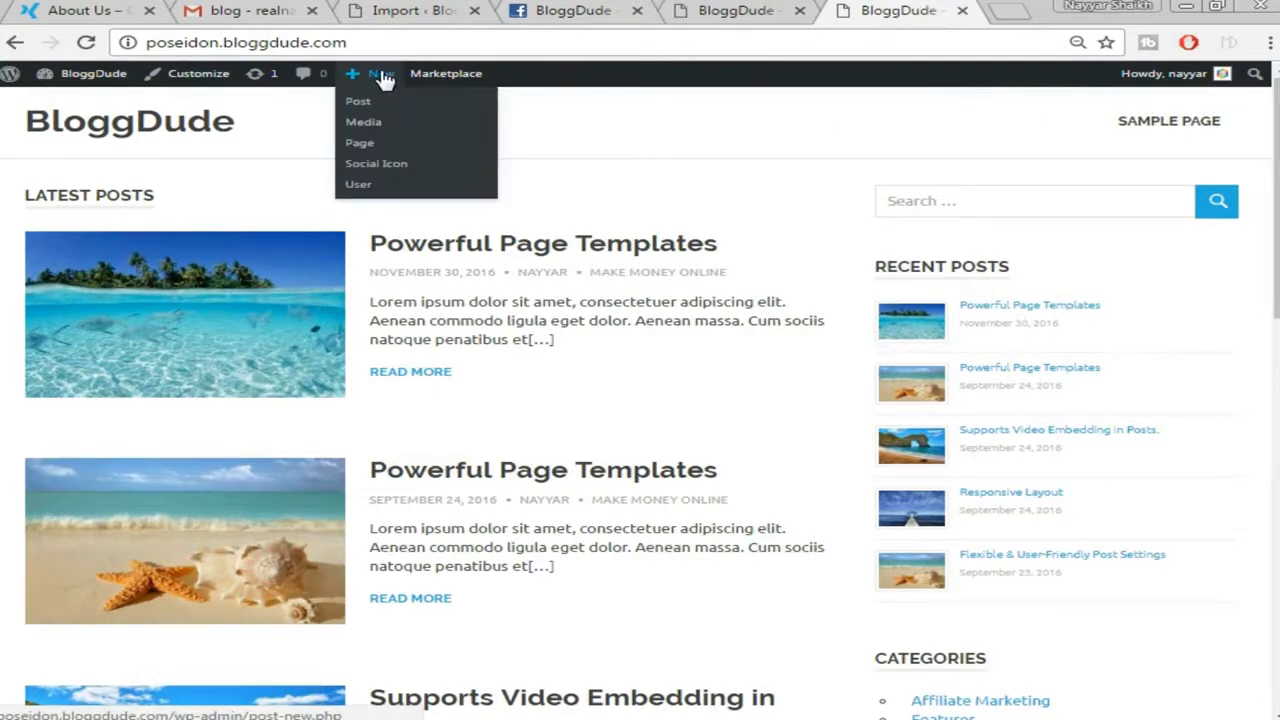
click(720, 8)
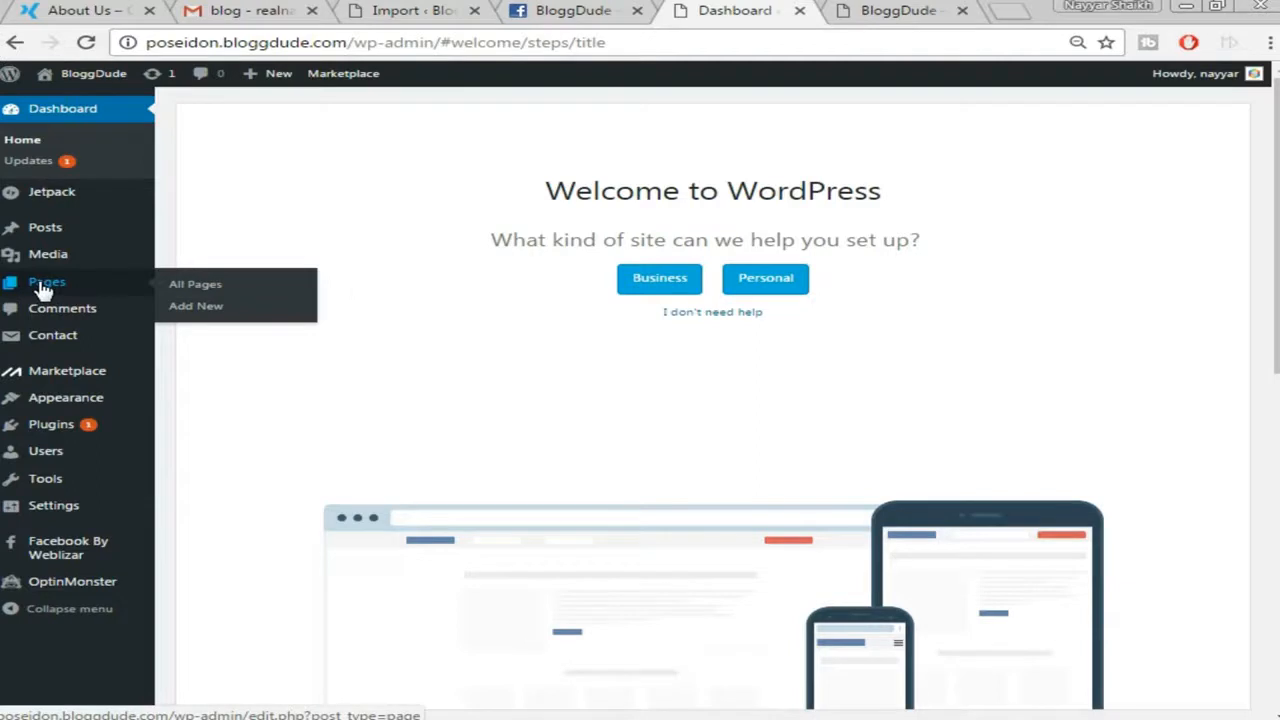
Create a new page titled 'About us' and switch its content to the Page Builder
click(198, 313)
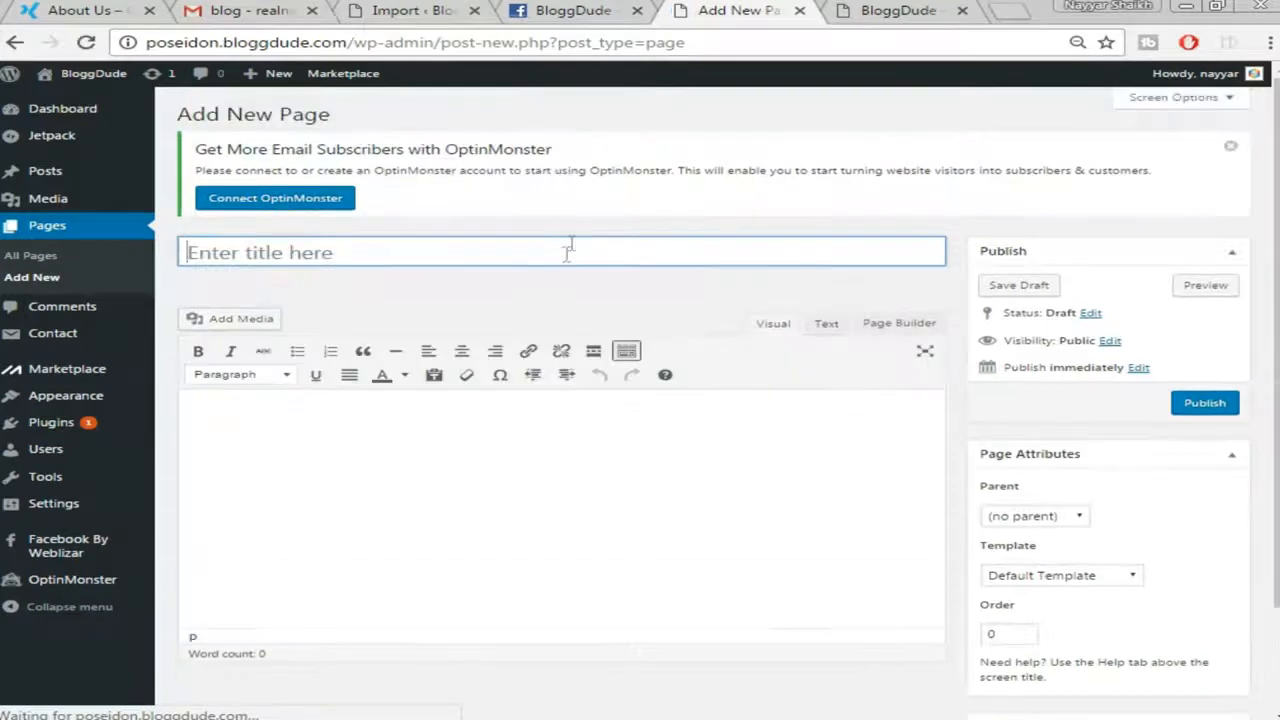
text(About us)
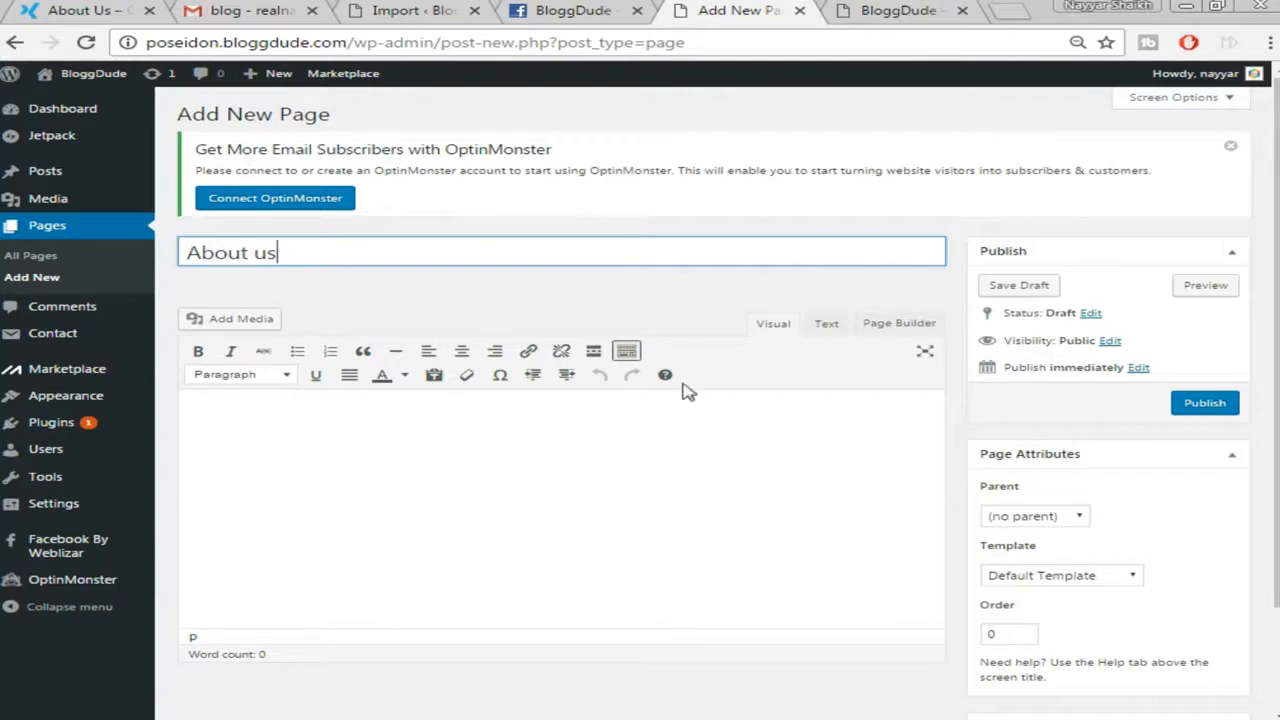
scroll(686, 390, down, 1)
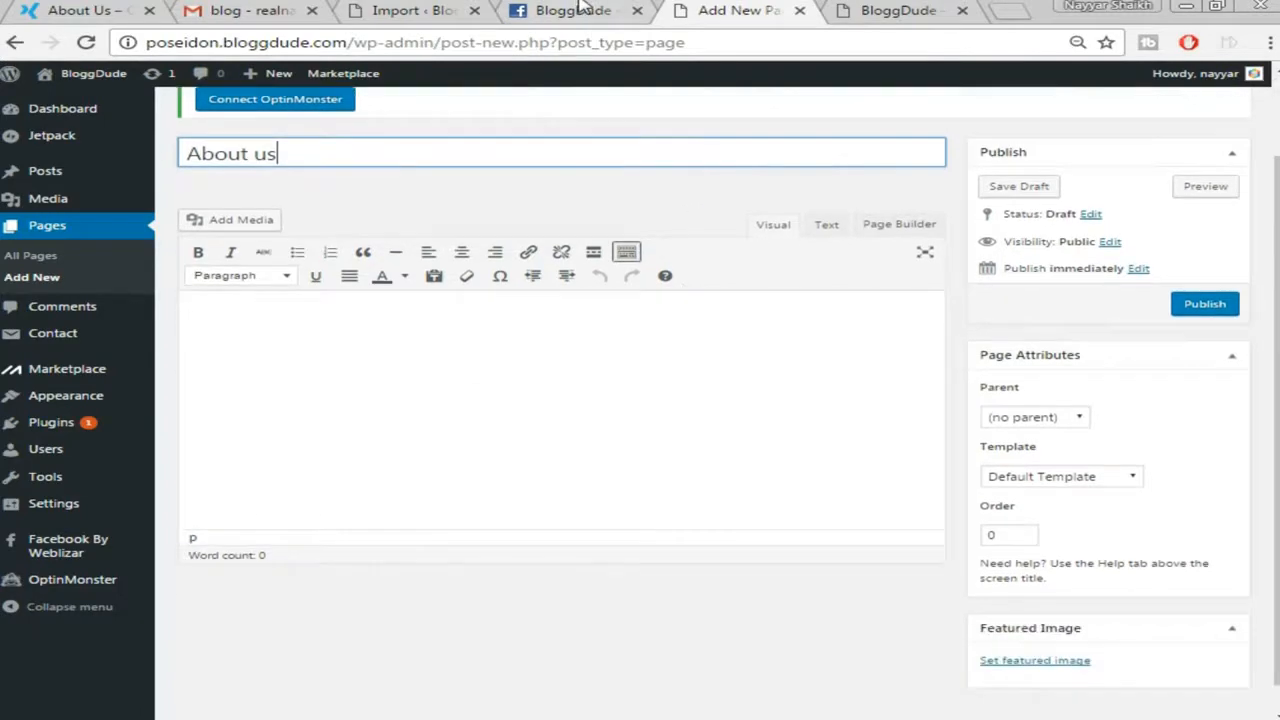
click(106, 8)
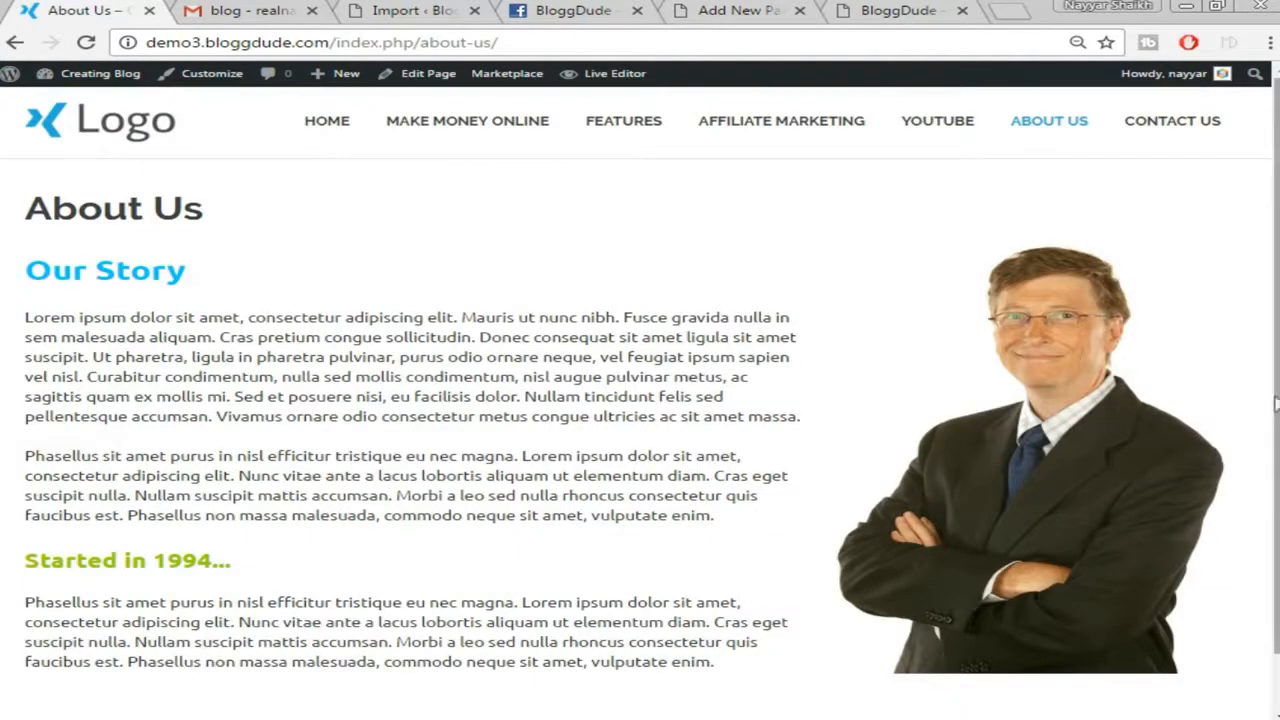
click(745, 10)
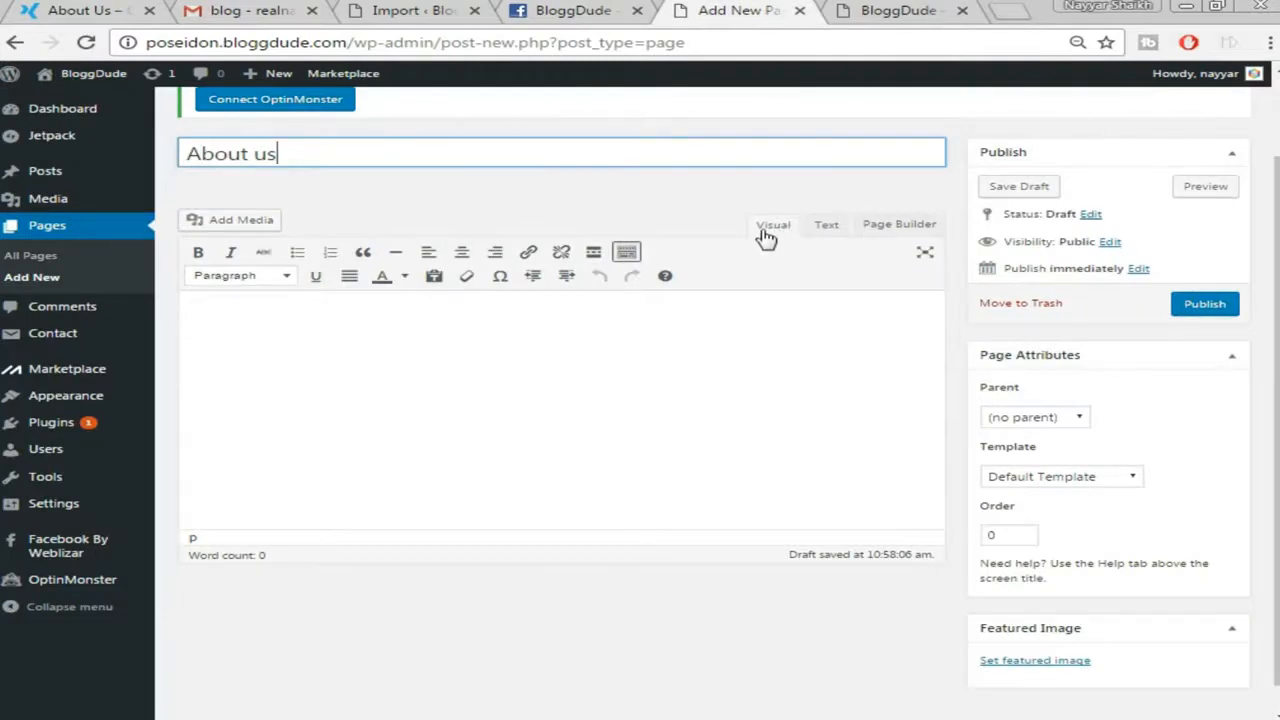
click(897, 230)
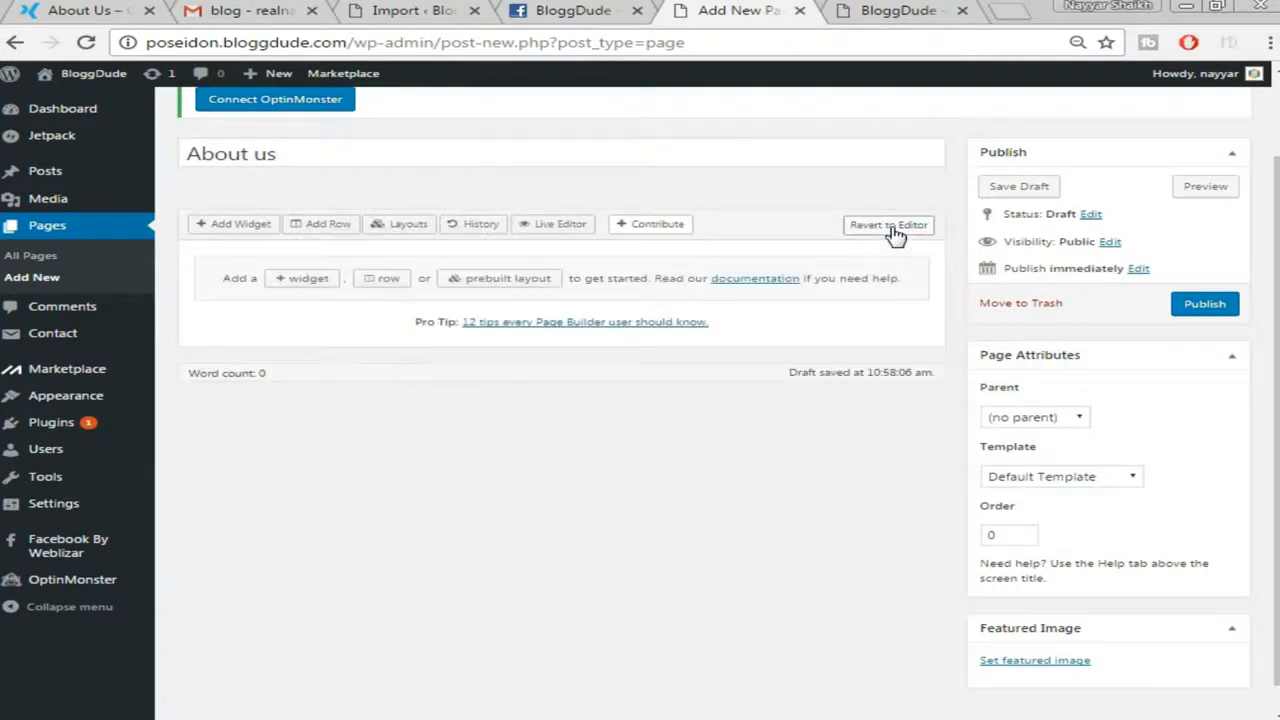
Insert a two-column row with the left column widened to about 65% and the right to 35%
click(387, 285)
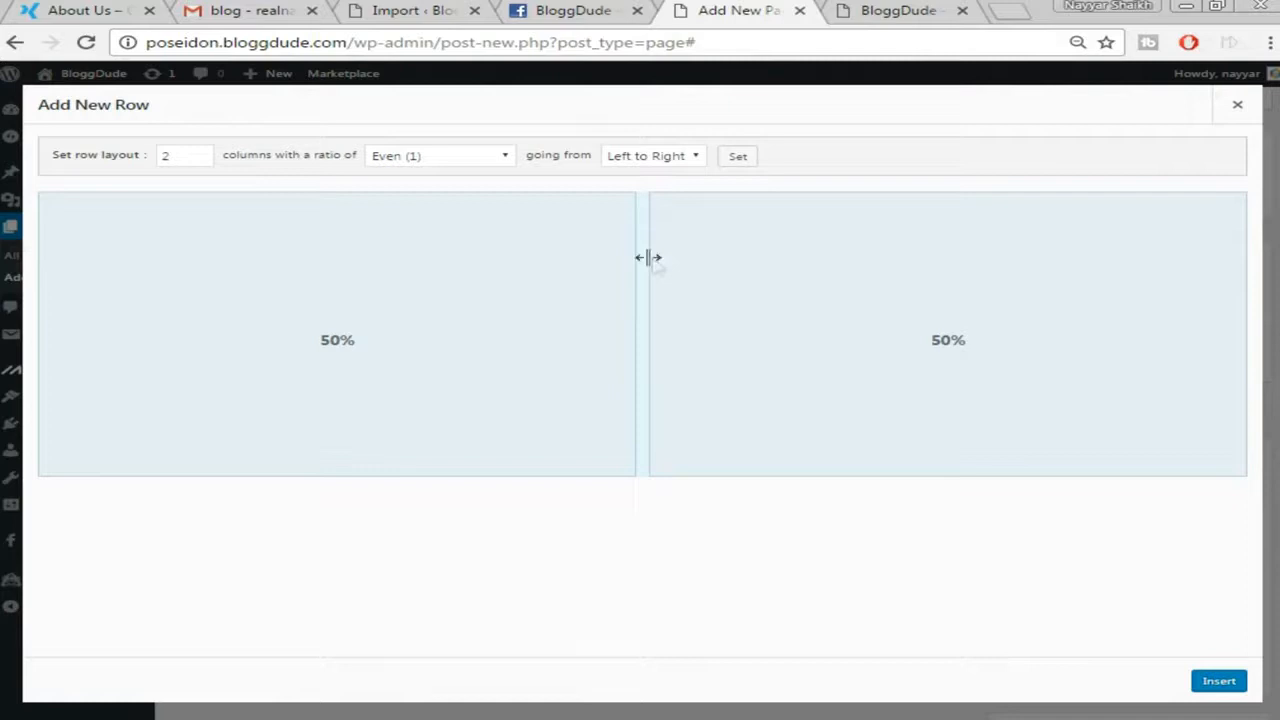
drag(643, 271, 823, 266)
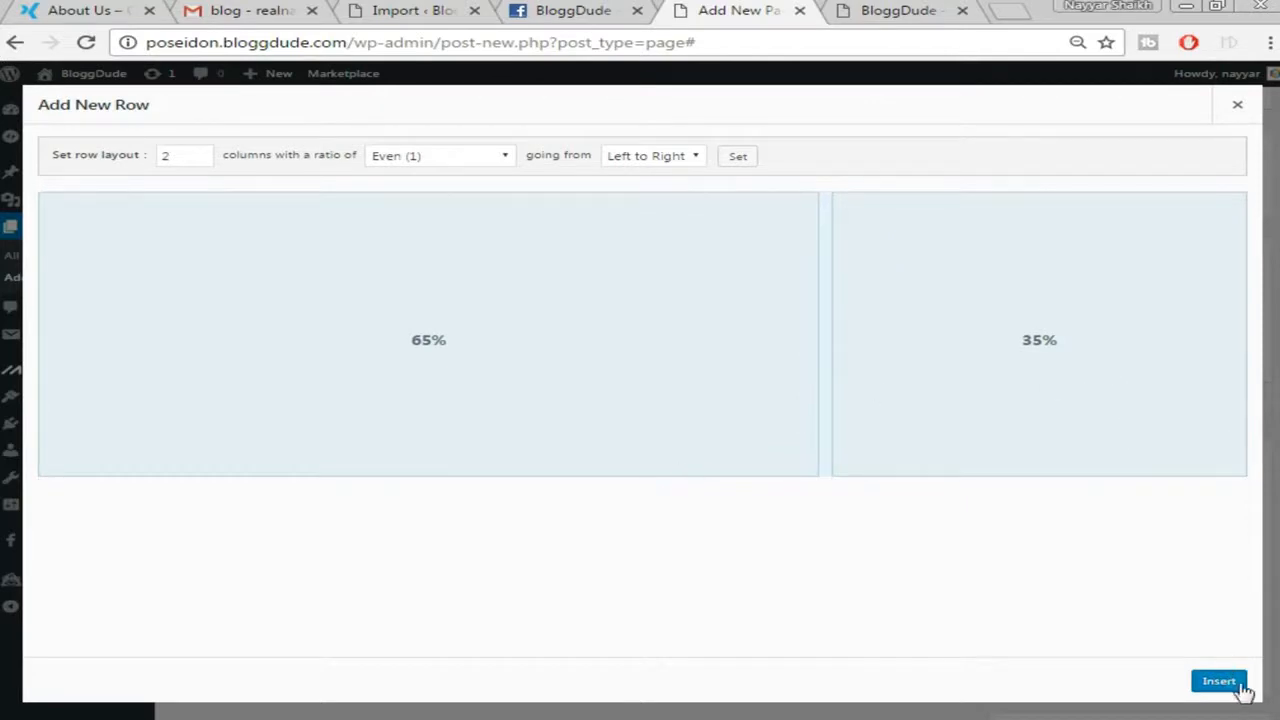
click(1224, 683)
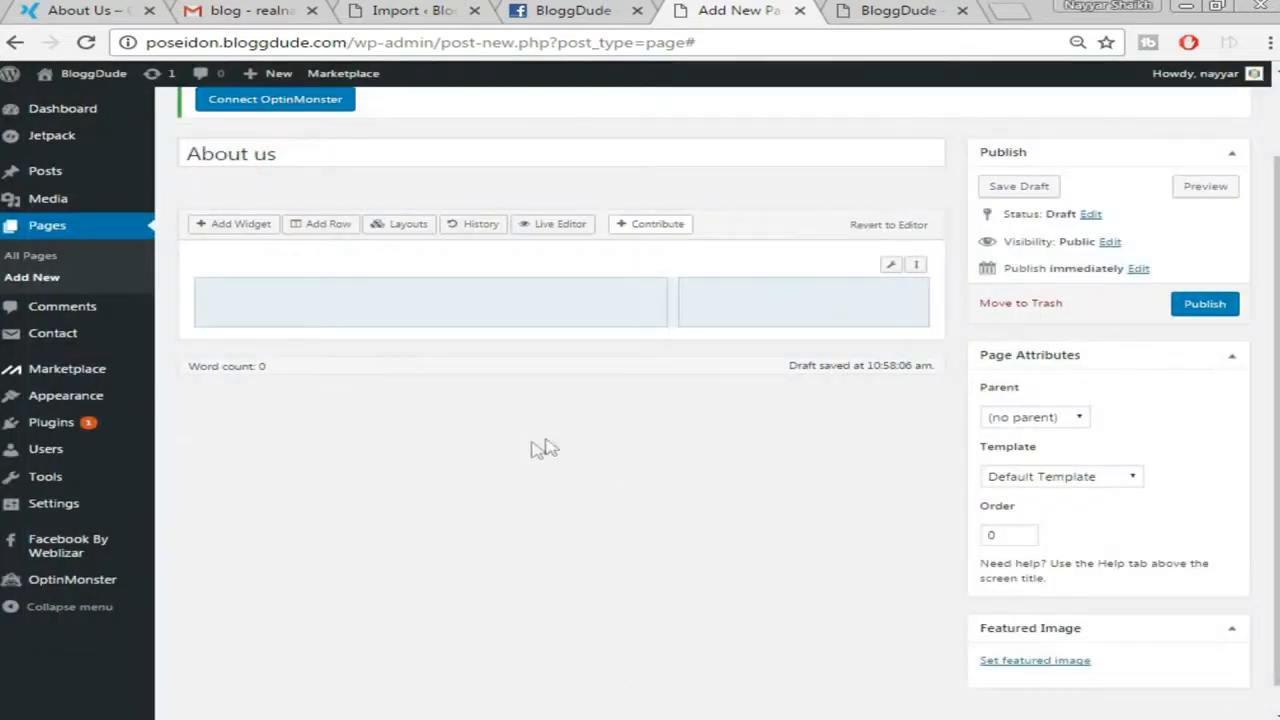
click(96, 8)
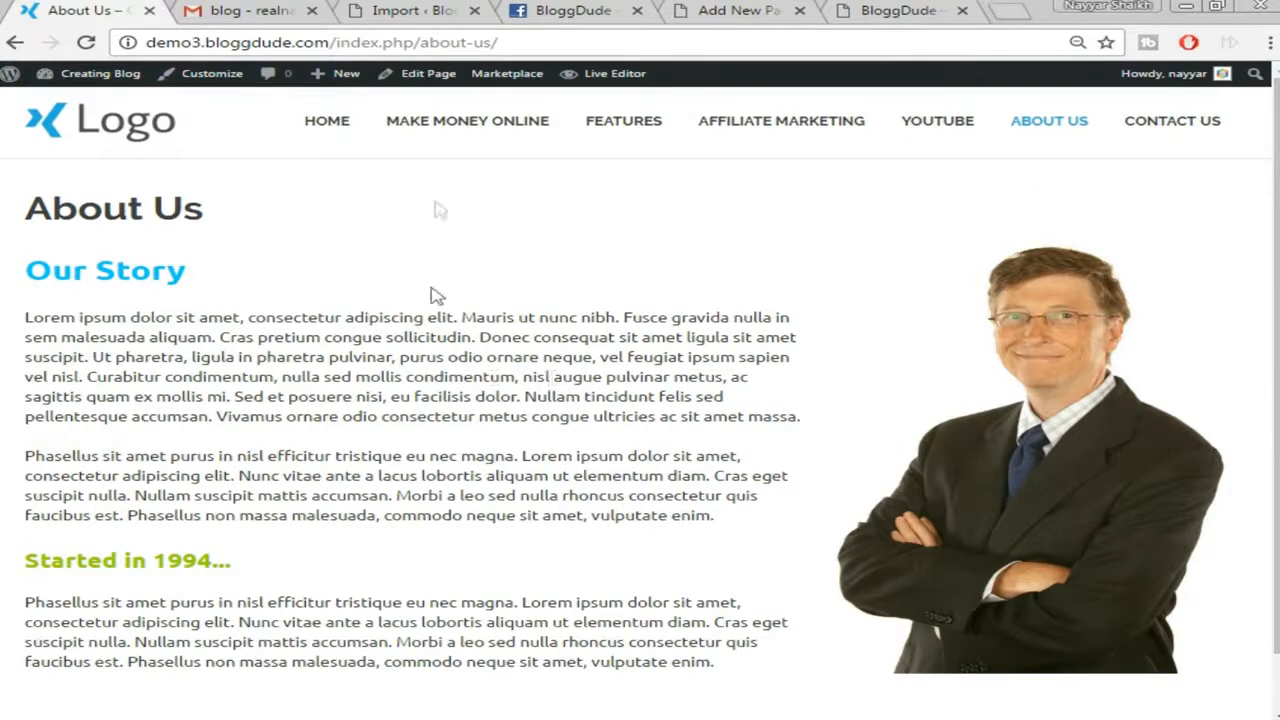
click(735, 9)
click(510, 312)
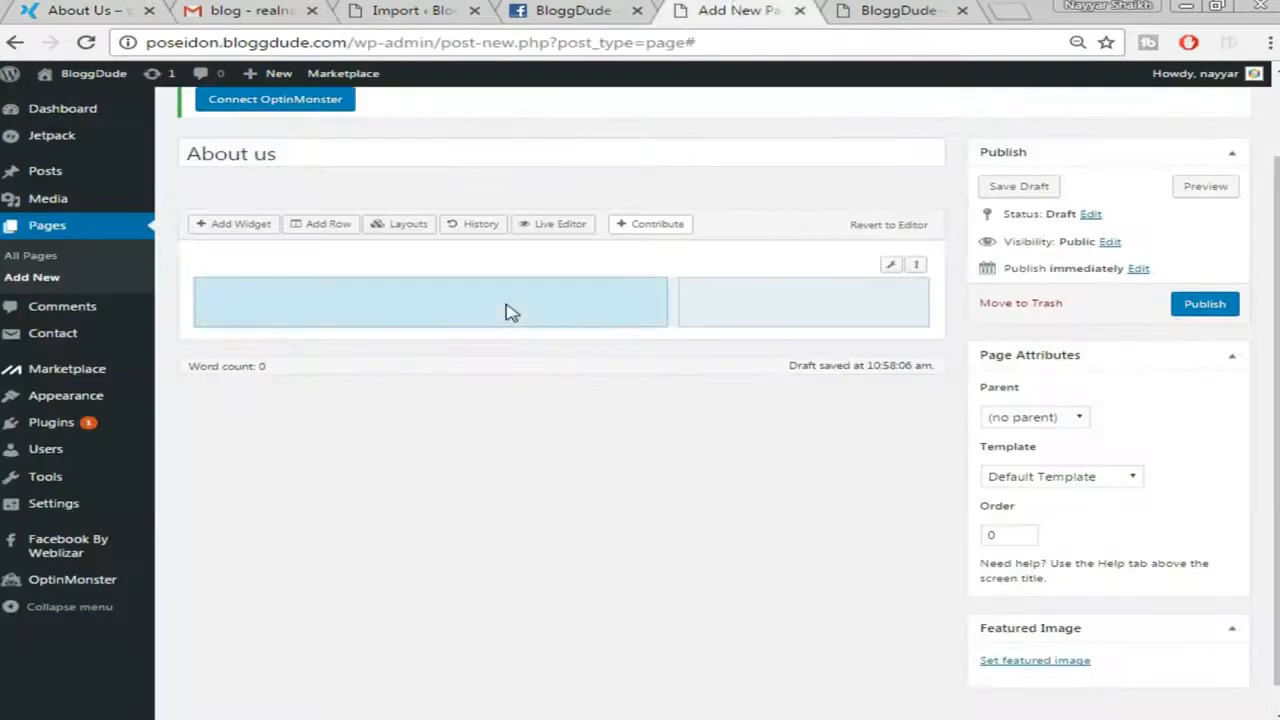
Add a SiteOrigin Editor widget to the left column and open it for editing
click(240, 224)
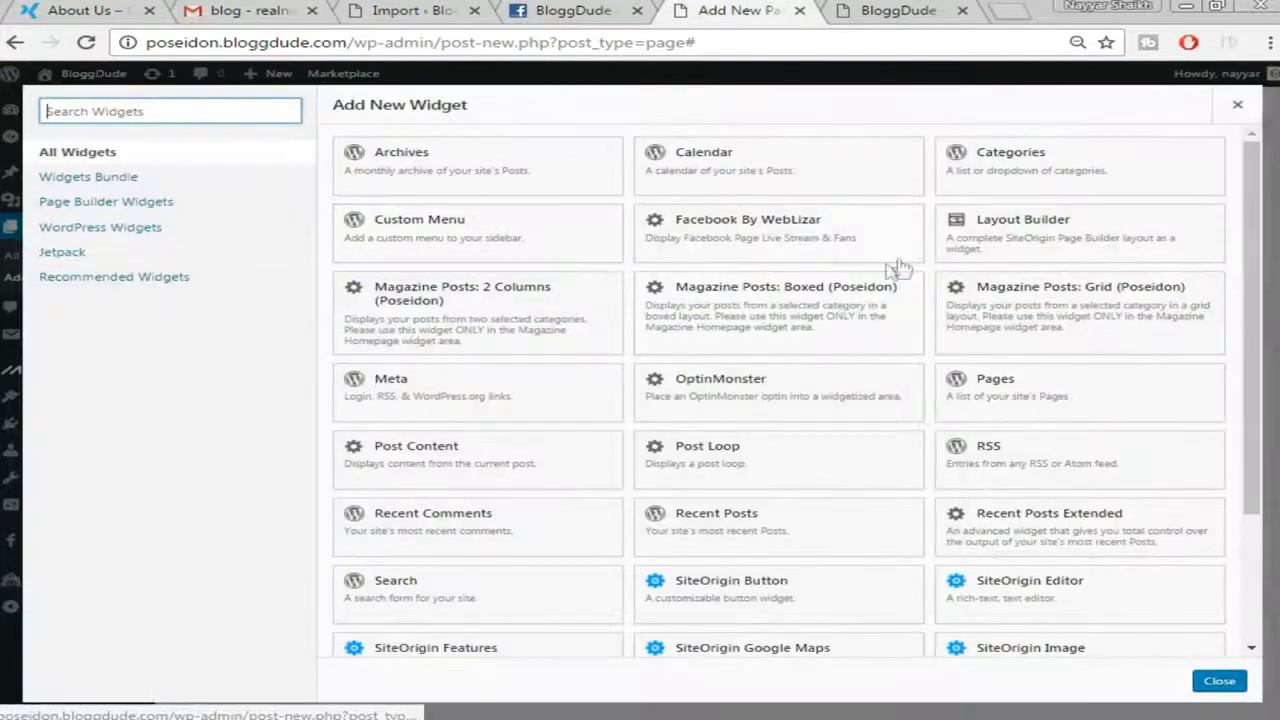
scroll(1080, 345, down, 2)
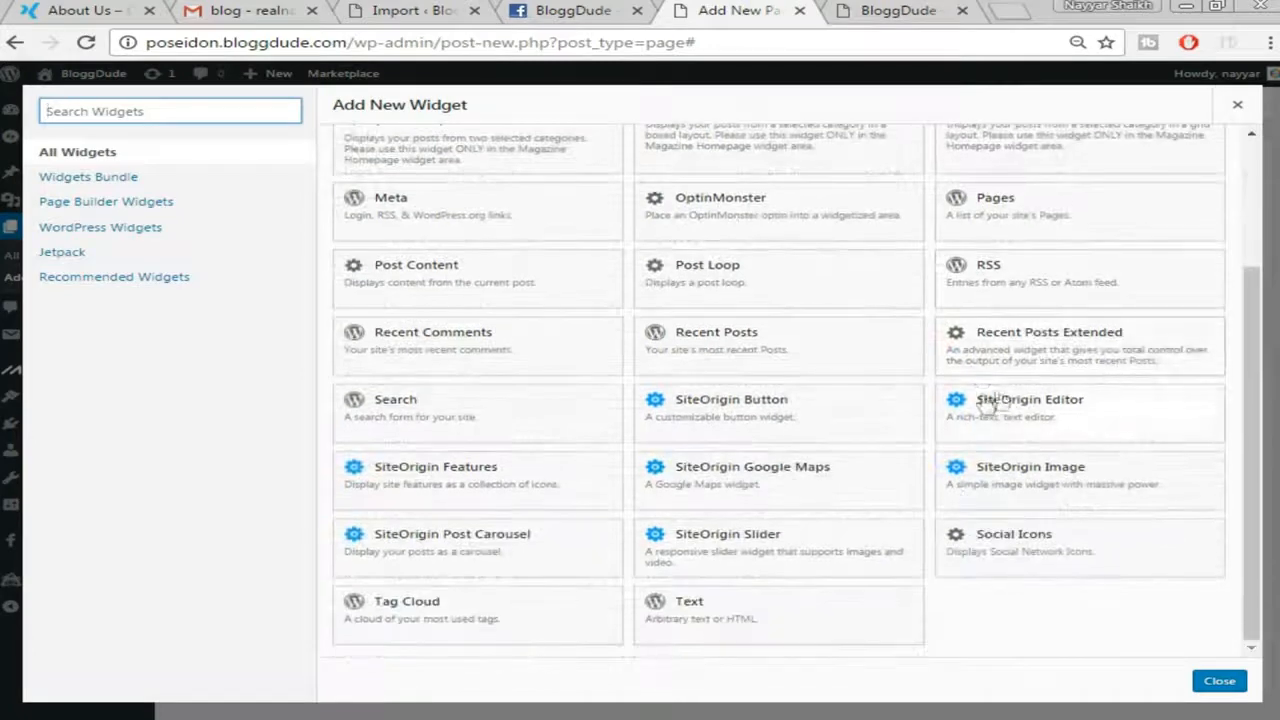
click(1072, 414)
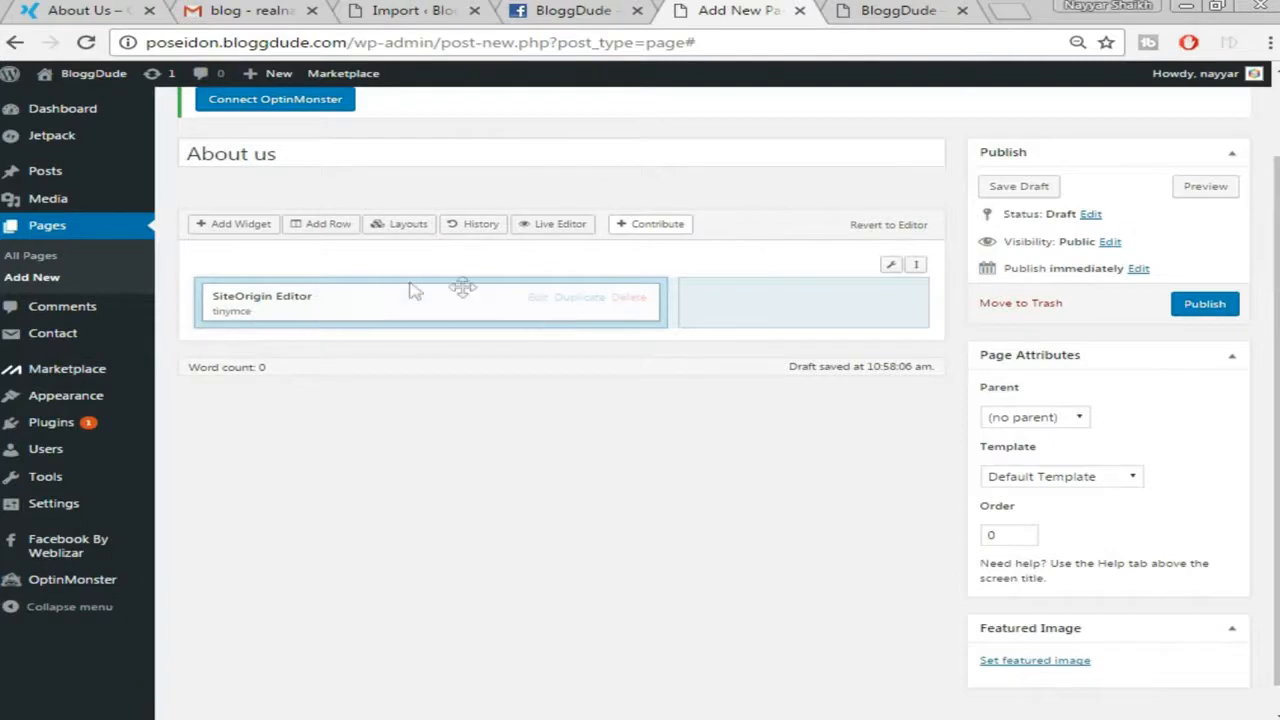
click(540, 303)
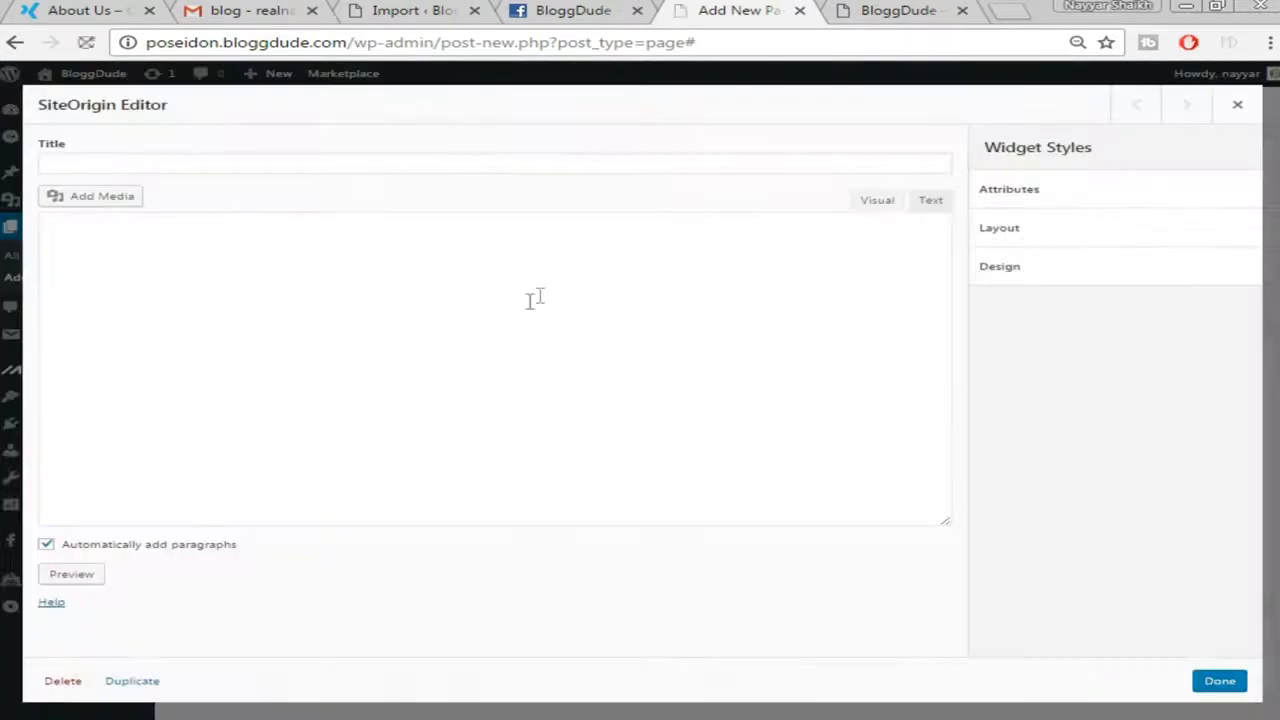
Copy the story text from the demo About Us page
click(88, 12)
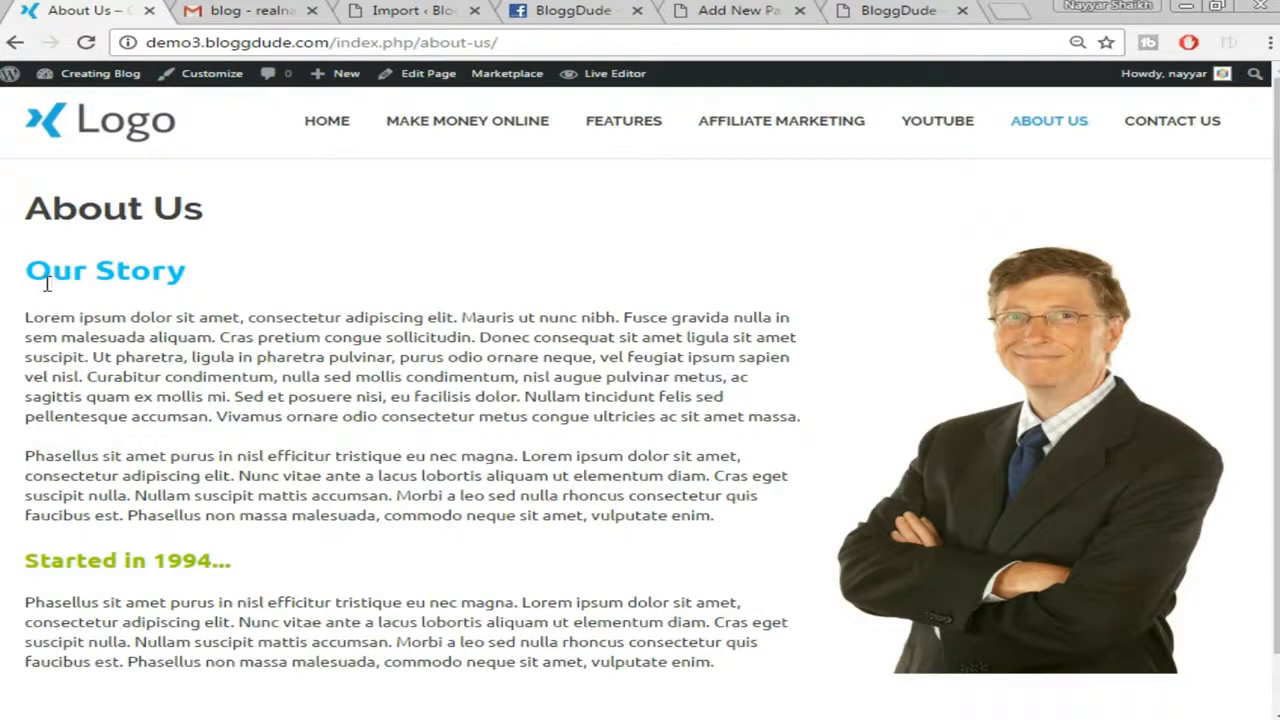
drag(25, 270, 718, 672)
right_click(642, 474)
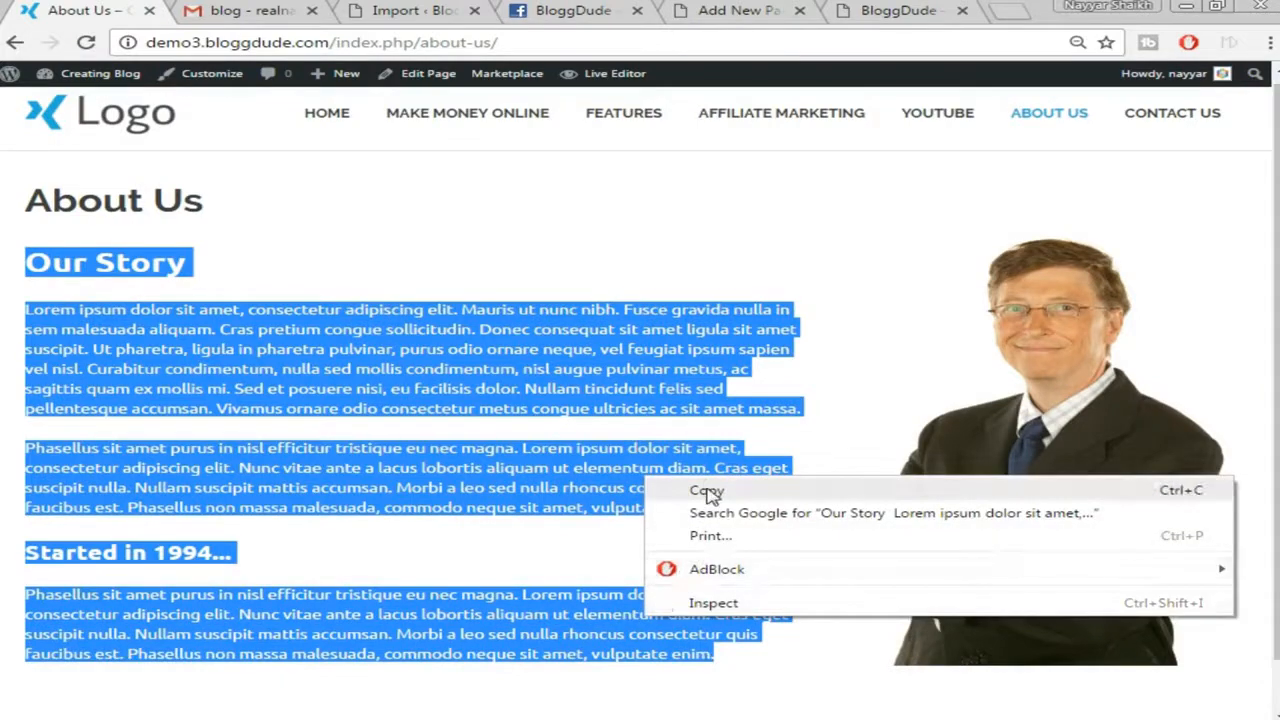
click(709, 491)
click(898, 10)
click(778, 10)
Paste the copied About Us story text into the editor widget
right_click(428, 348)
key(Escape)
key(ctrl+v)
scroll(753, 368, up, 3)
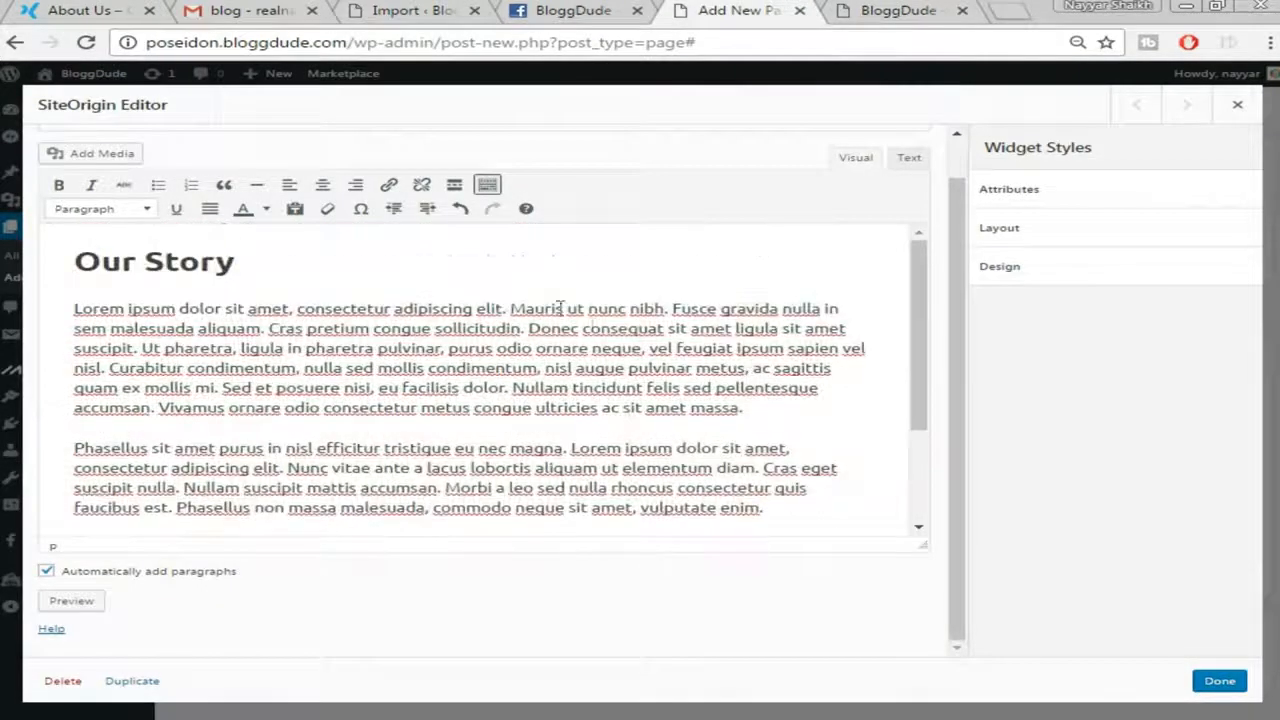
click(110, 12)
click(306, 222)
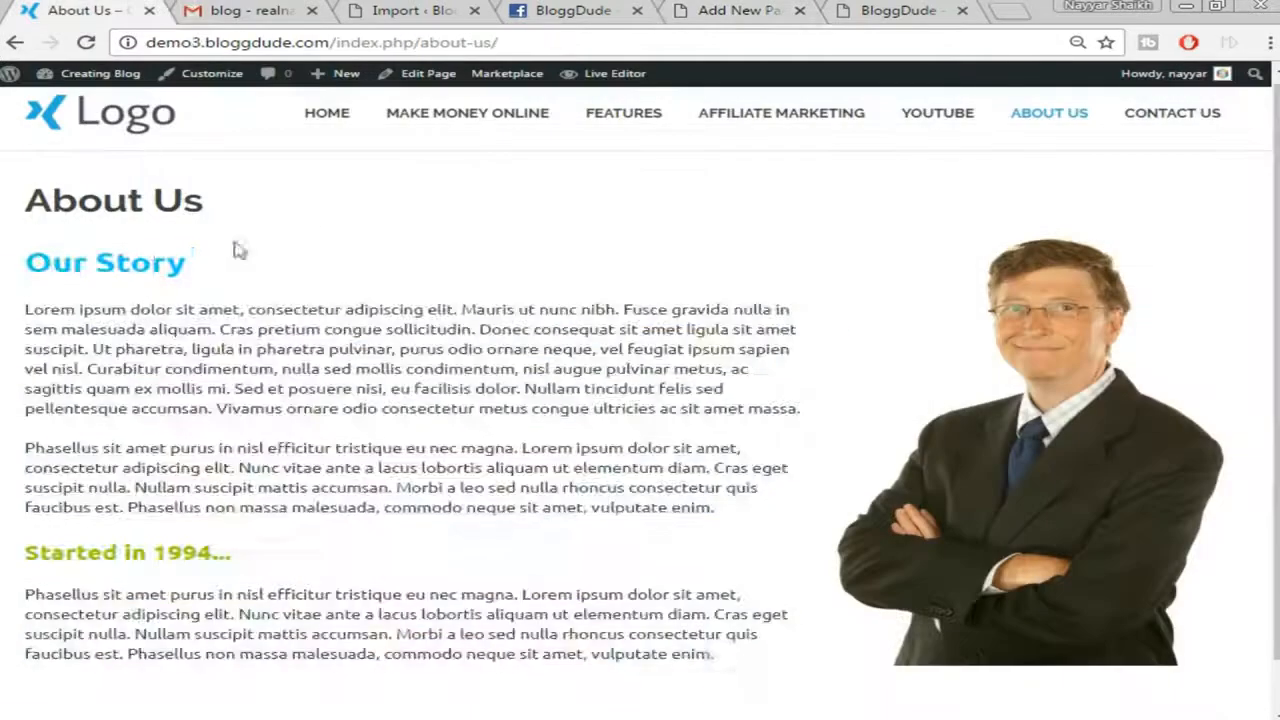
click(742, 10)
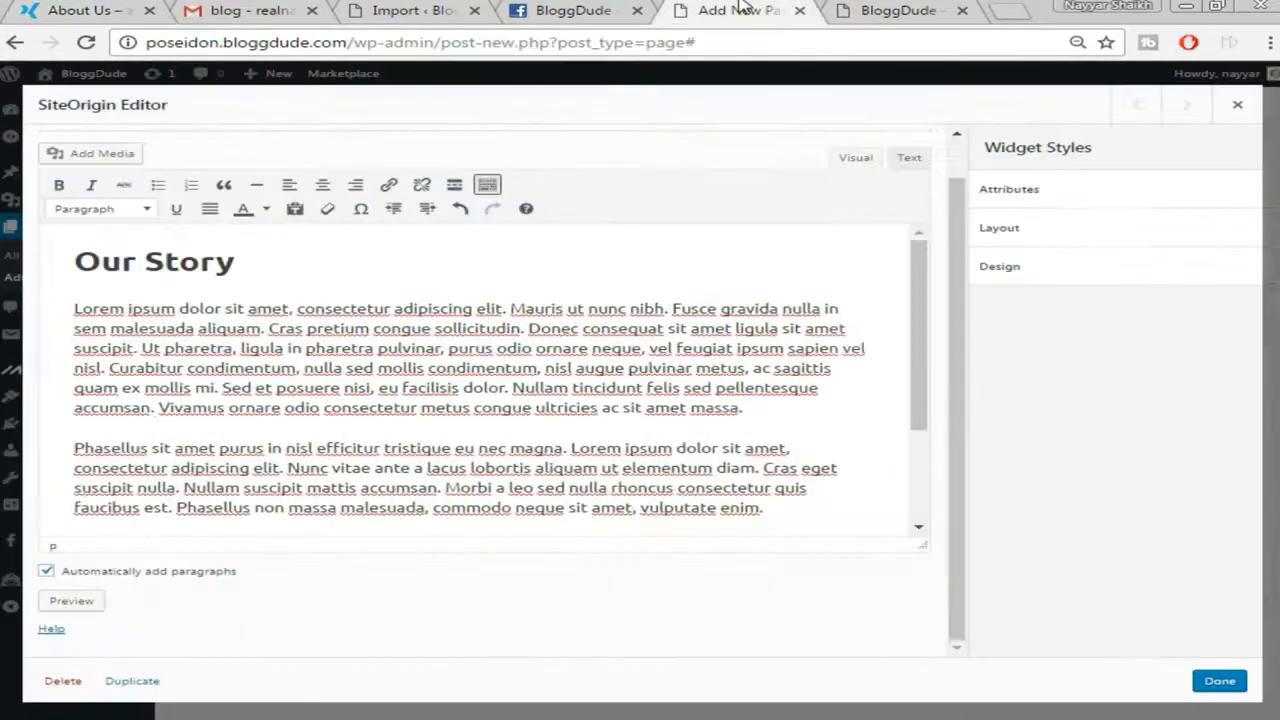
Colour the 'Our Story' heading teal and the 'Started in 1994...' heading green
triple_click(157, 268)
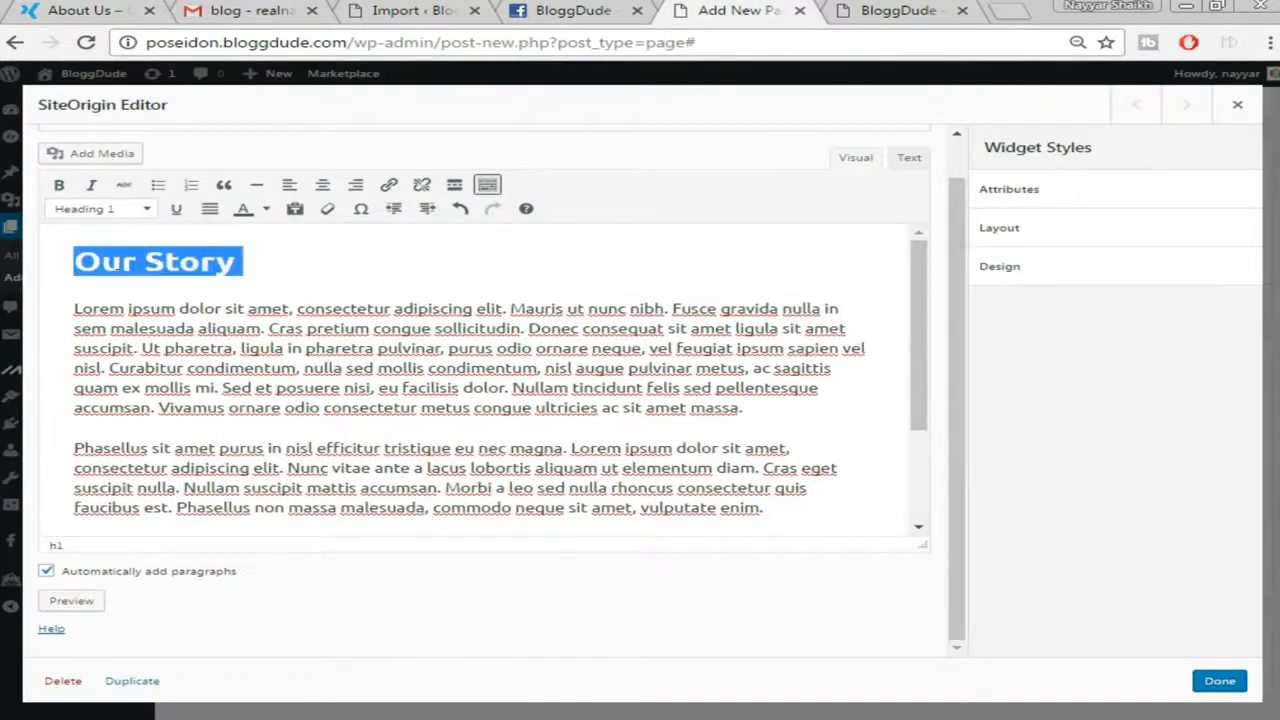
click(266, 209)
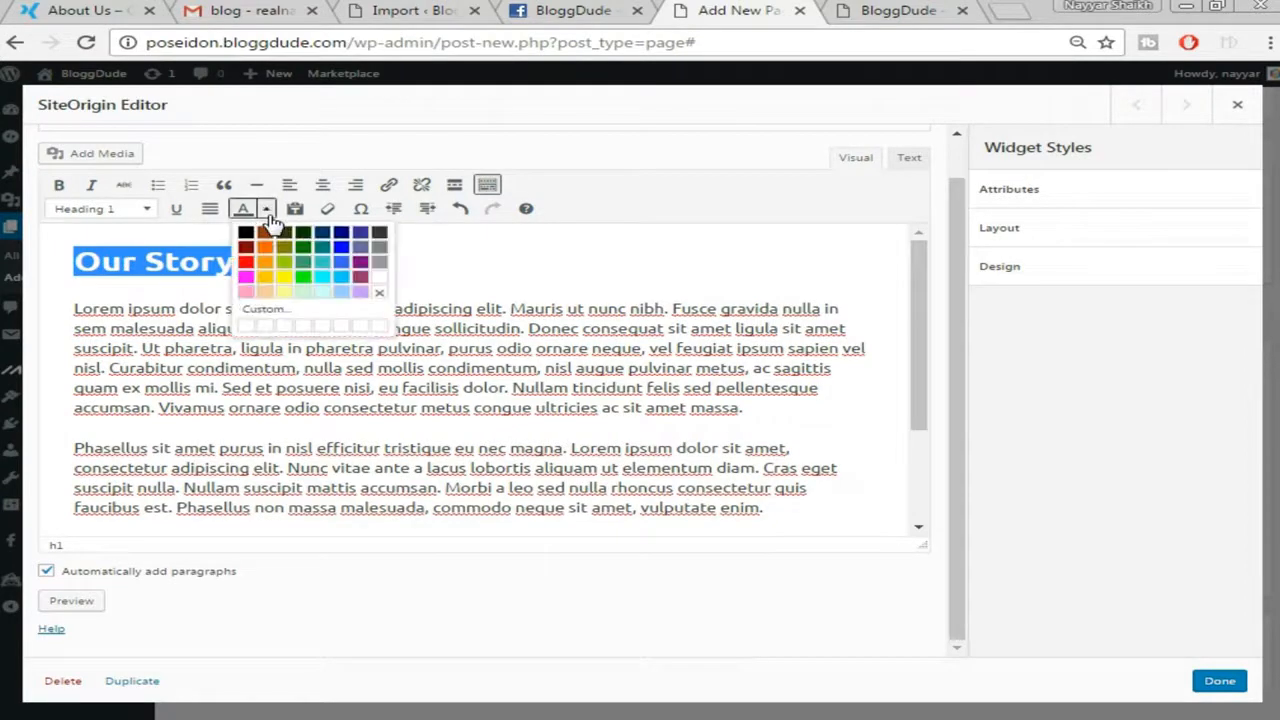
click(322, 248)
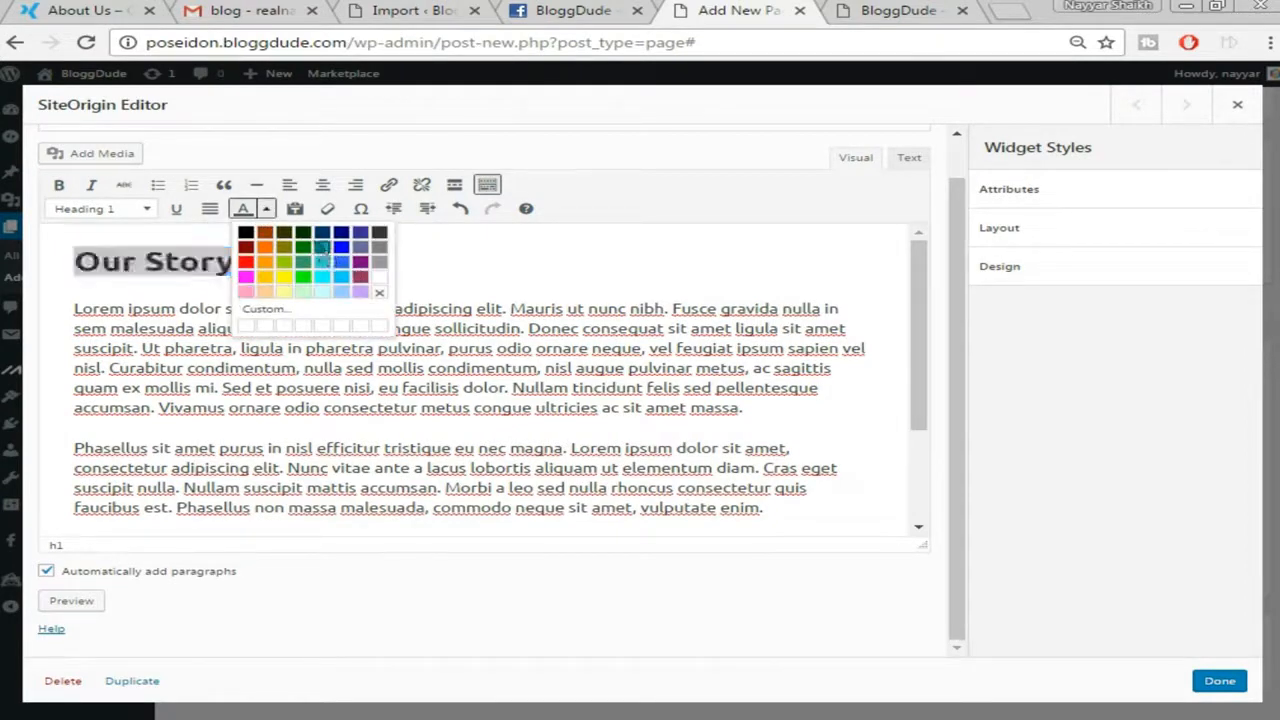
click(343, 256)
scroll(248, 383, down, 3)
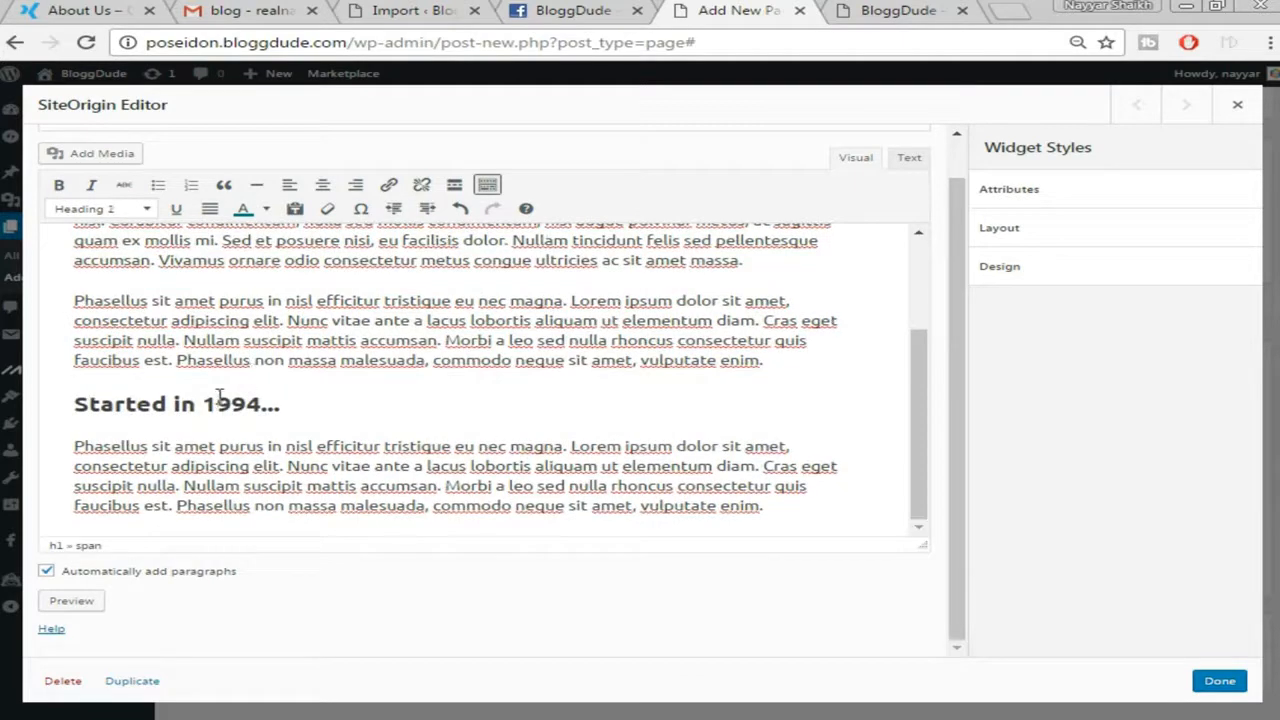
triple_click(219, 395)
click(266, 208)
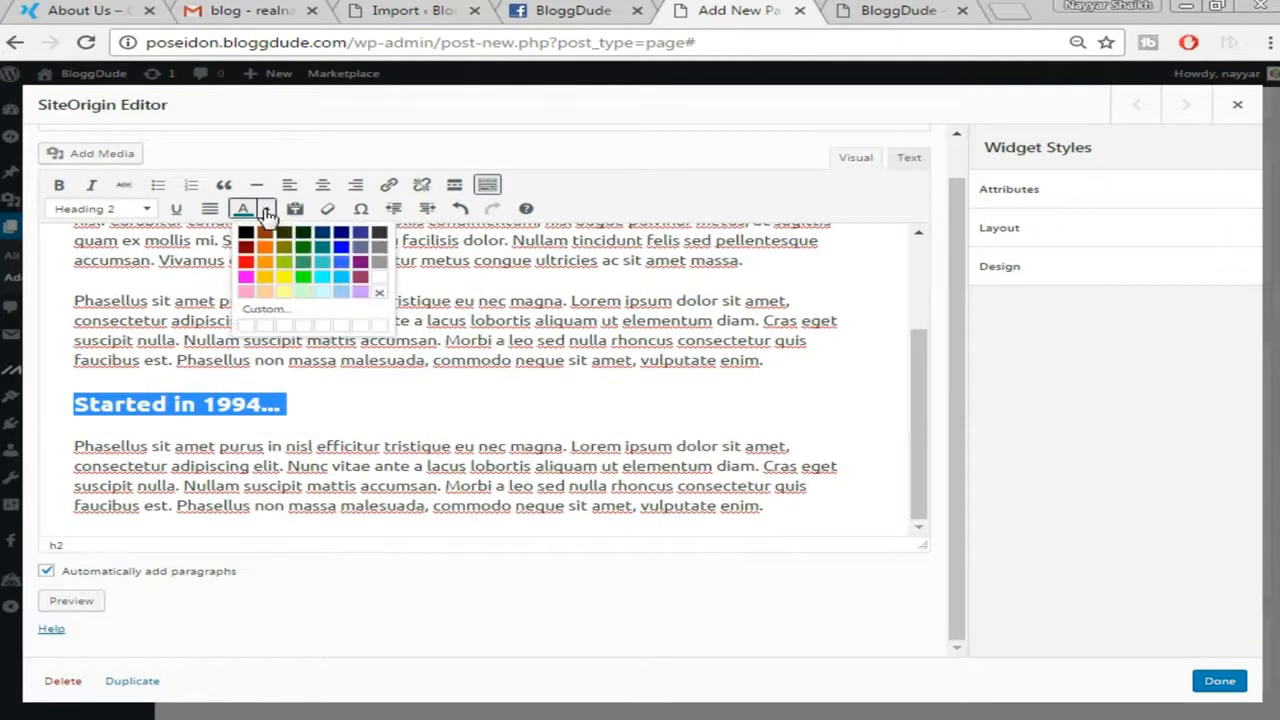
click(305, 247)
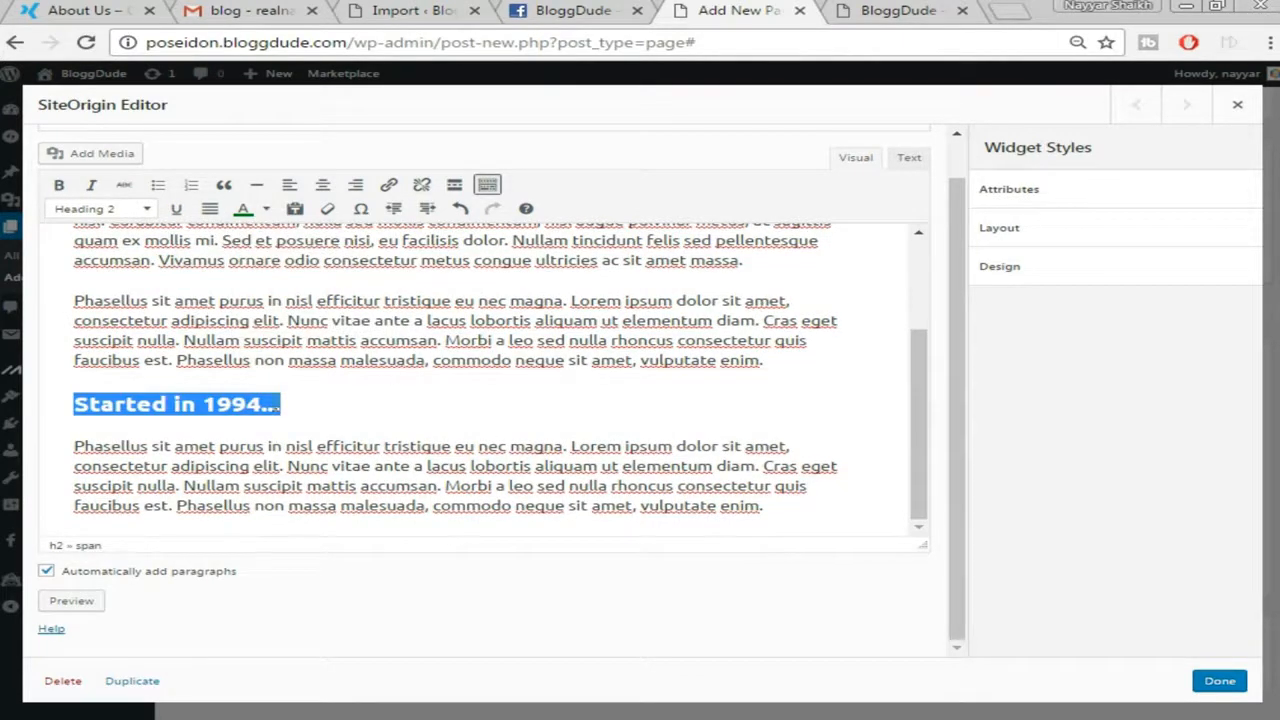
click(268, 404)
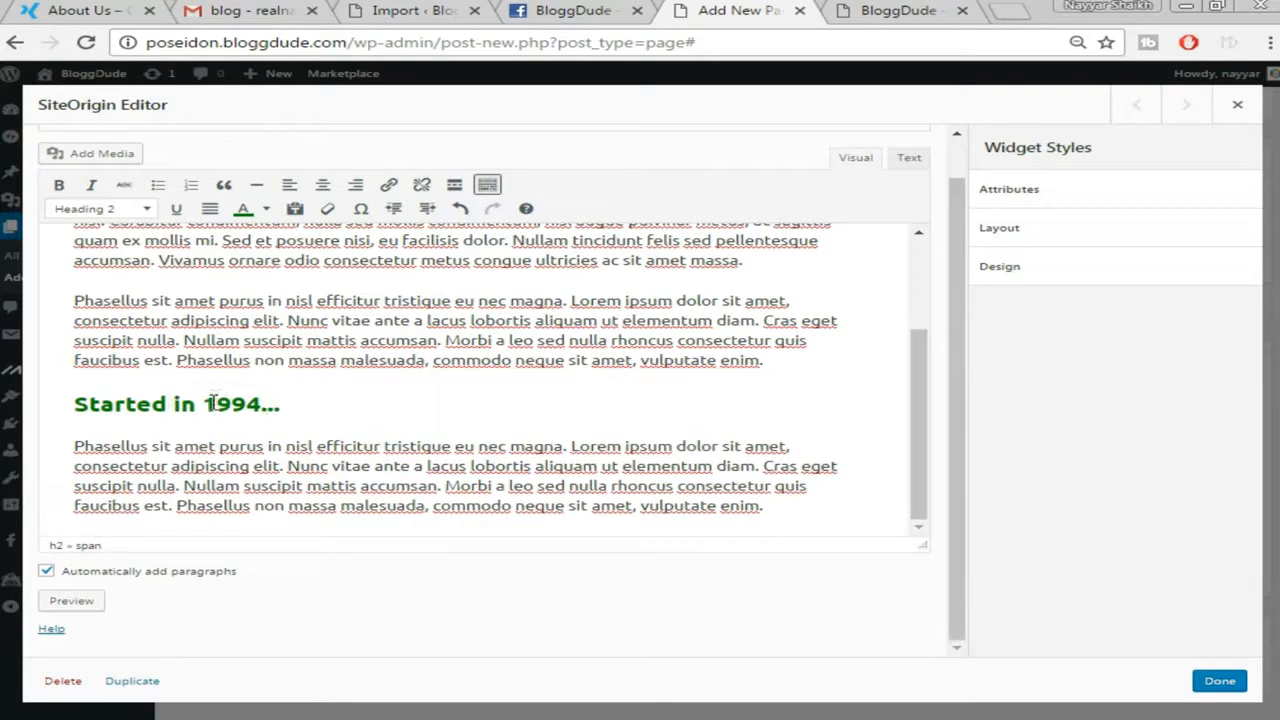
scroll(220, 410, up, 3)
Format 'Our Story' as Heading 1 and save the editor widget
click(208, 322)
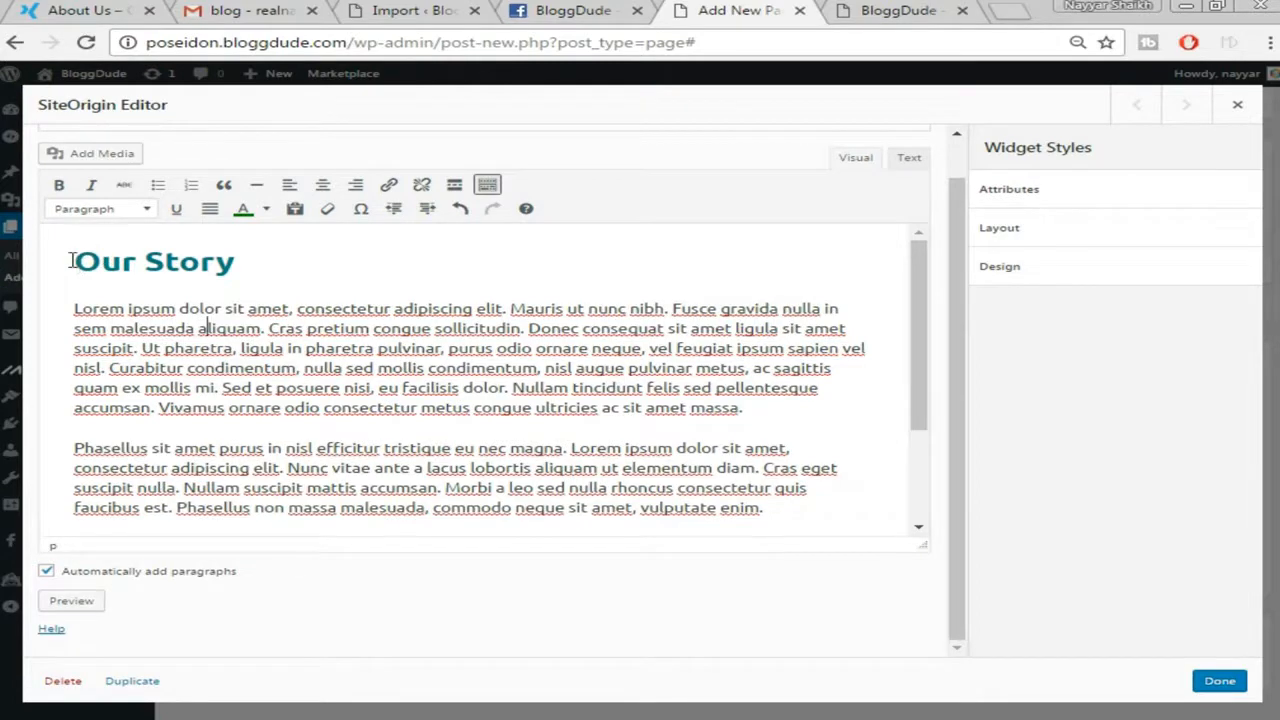
drag(74, 260, 255, 261)
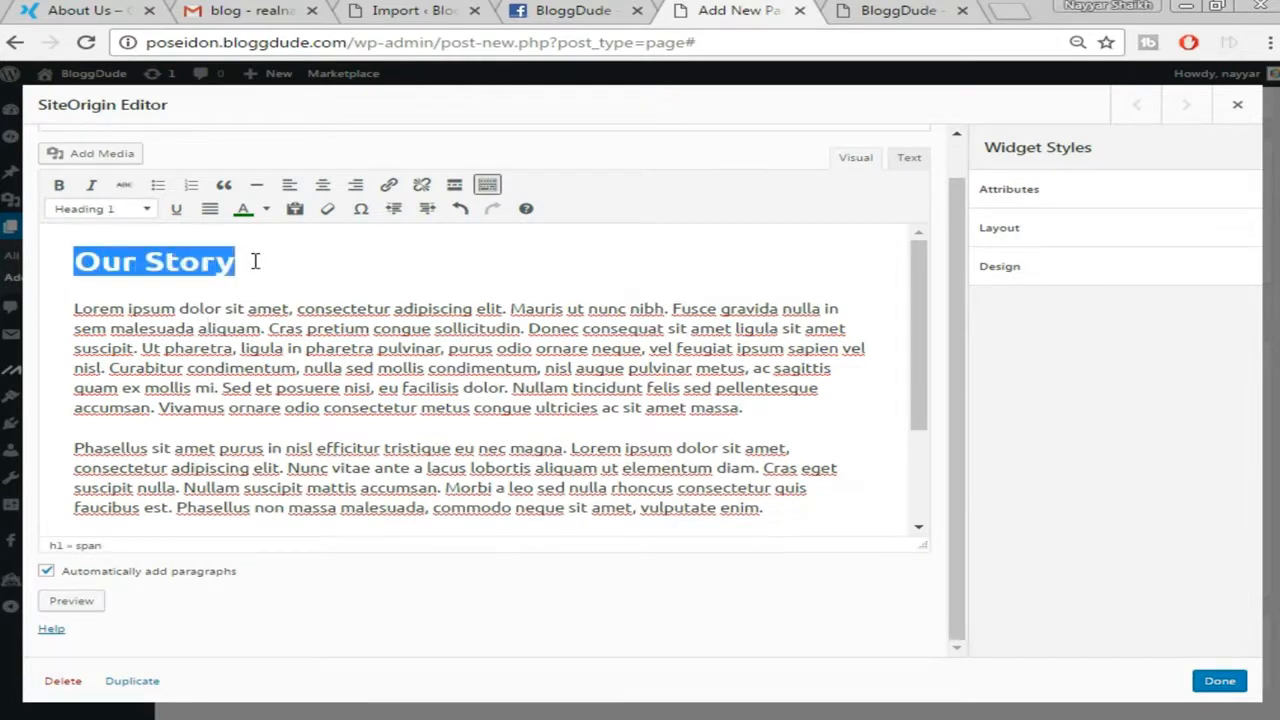
click(147, 209)
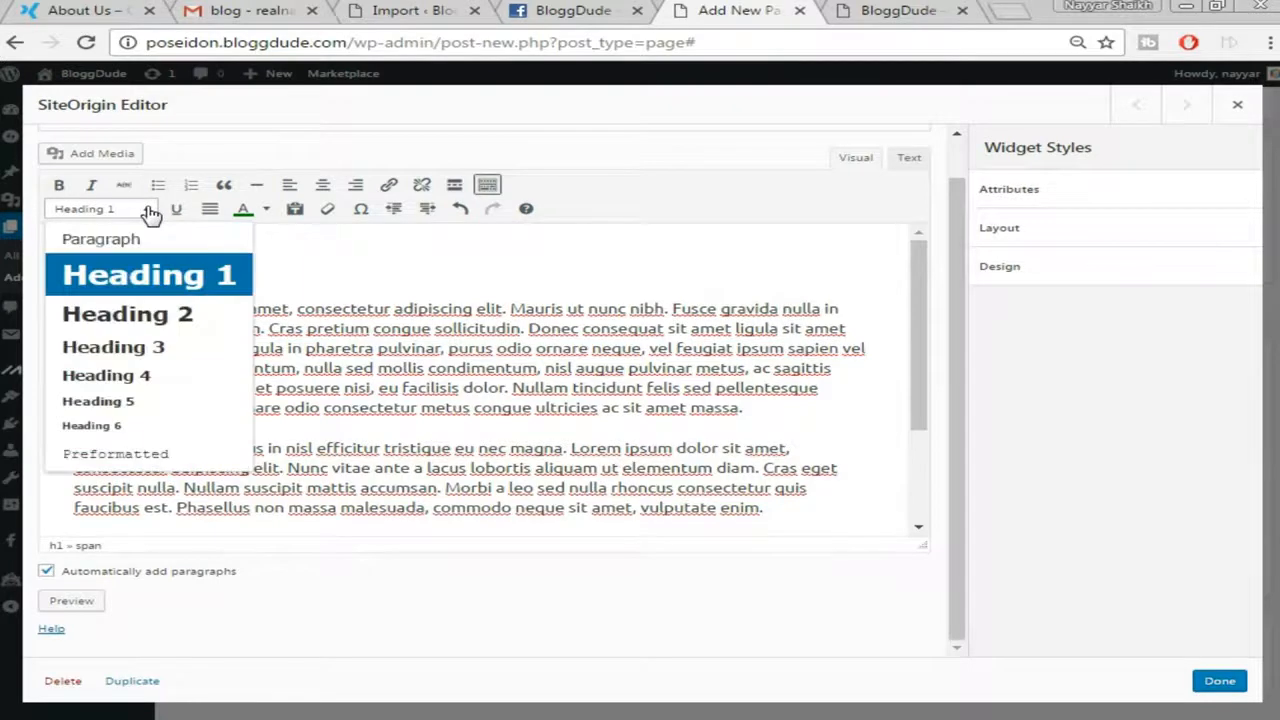
click(193, 289)
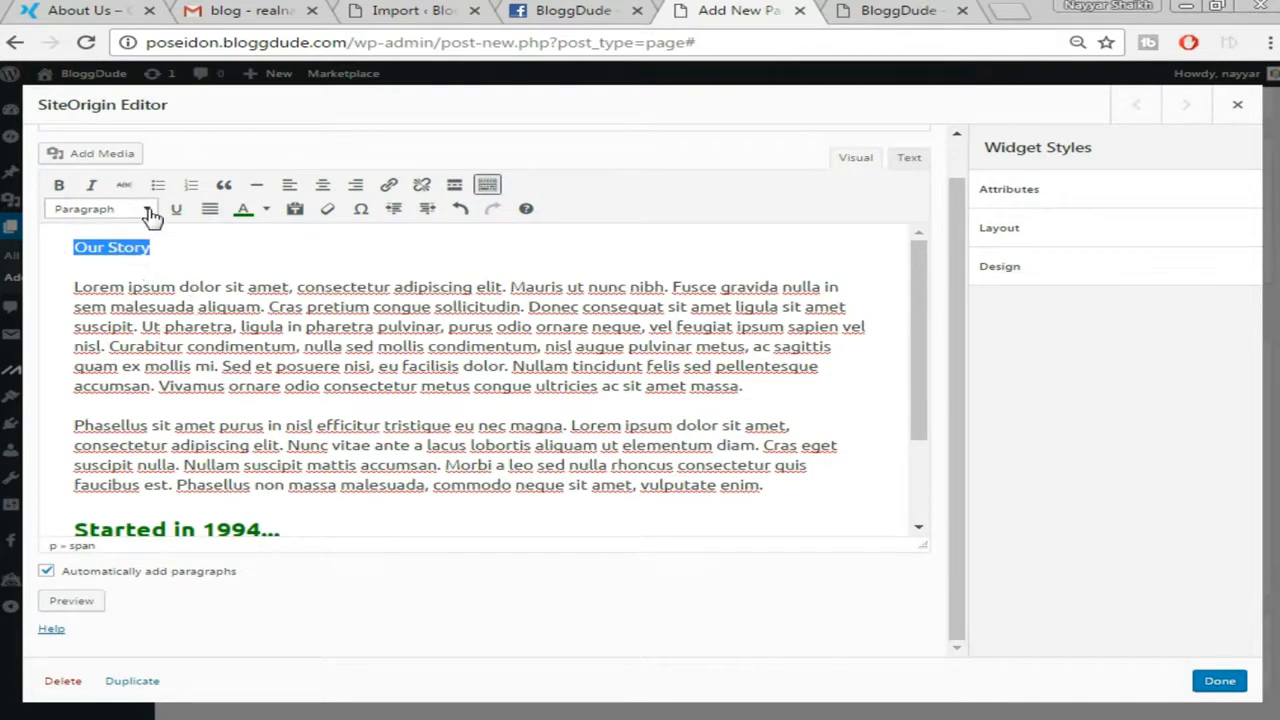
click(148, 212)
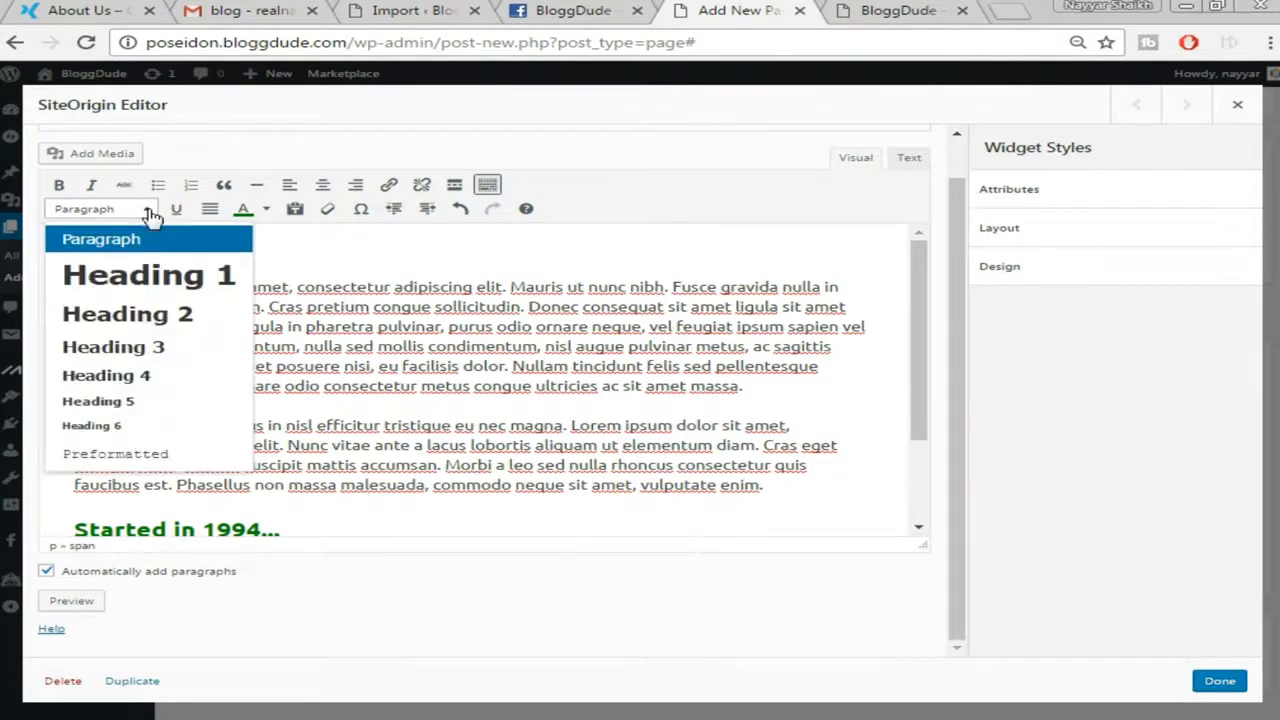
click(150, 276)
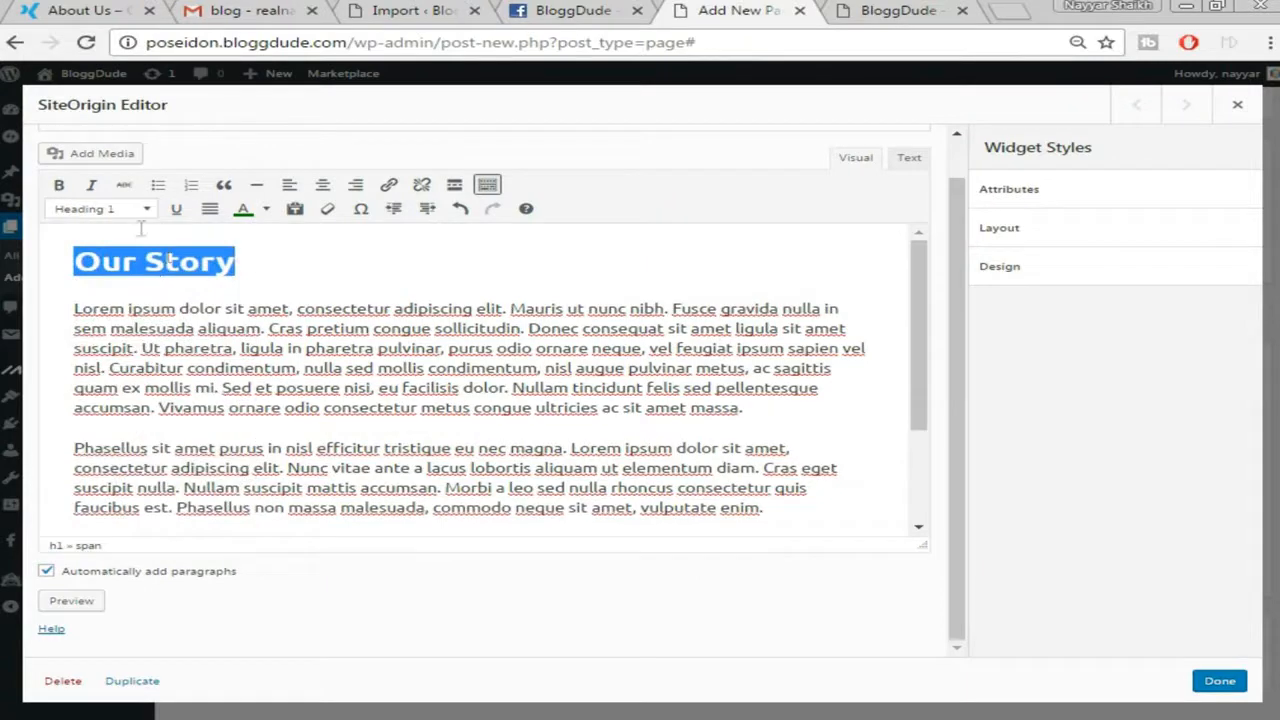
click(1219, 680)
click(758, 315)
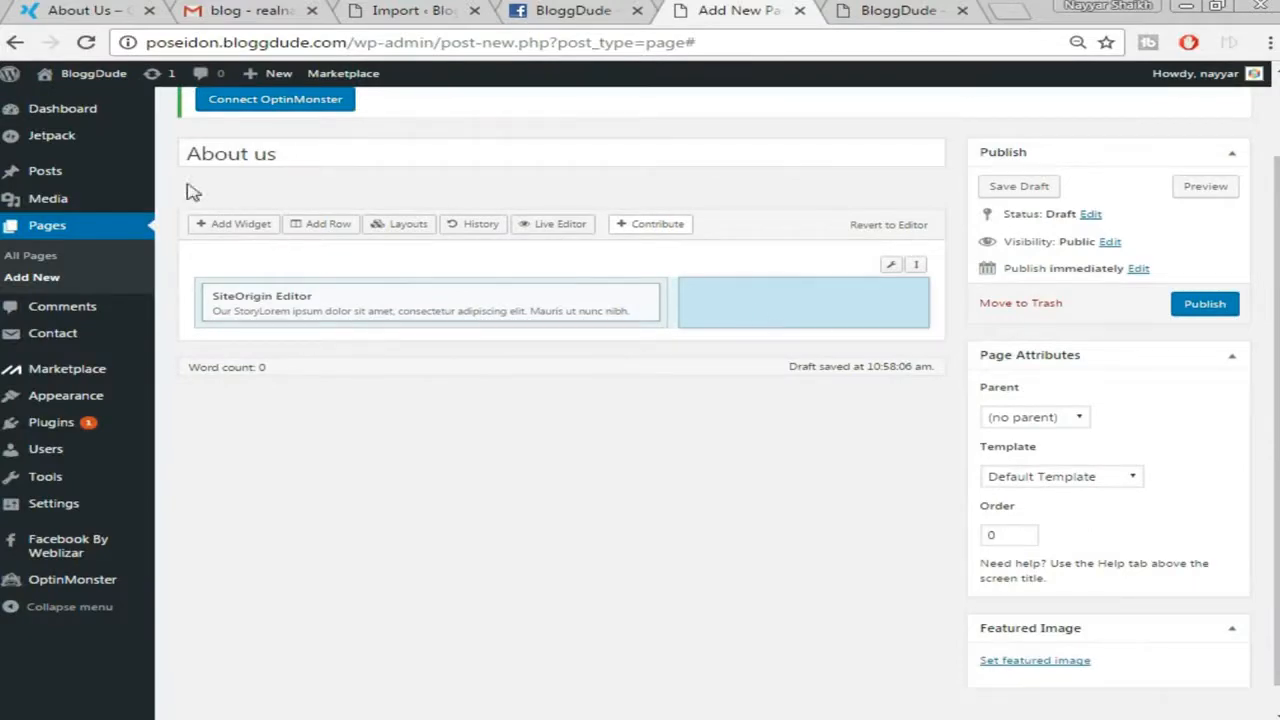
Add a SiteOrigin Image widget to the row's right column
click(240, 227)
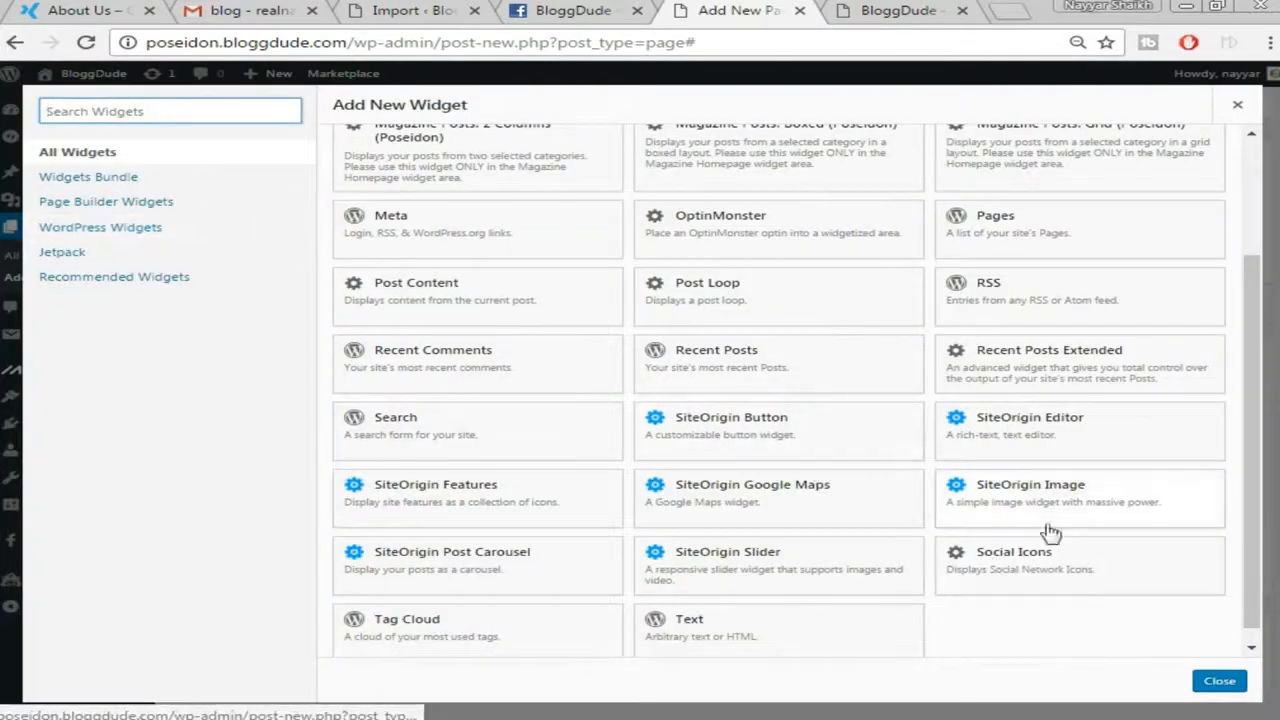
scroll(990, 530, down, 1)
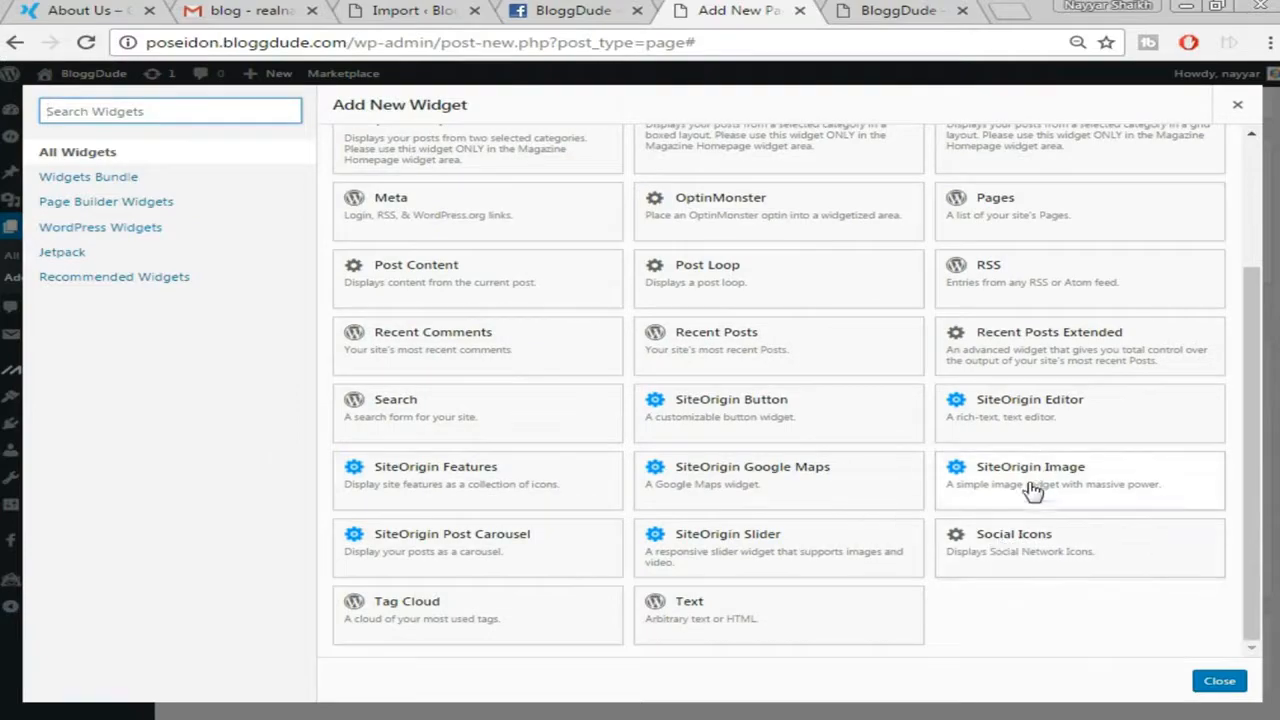
click(1033, 487)
key(ctrl+1)
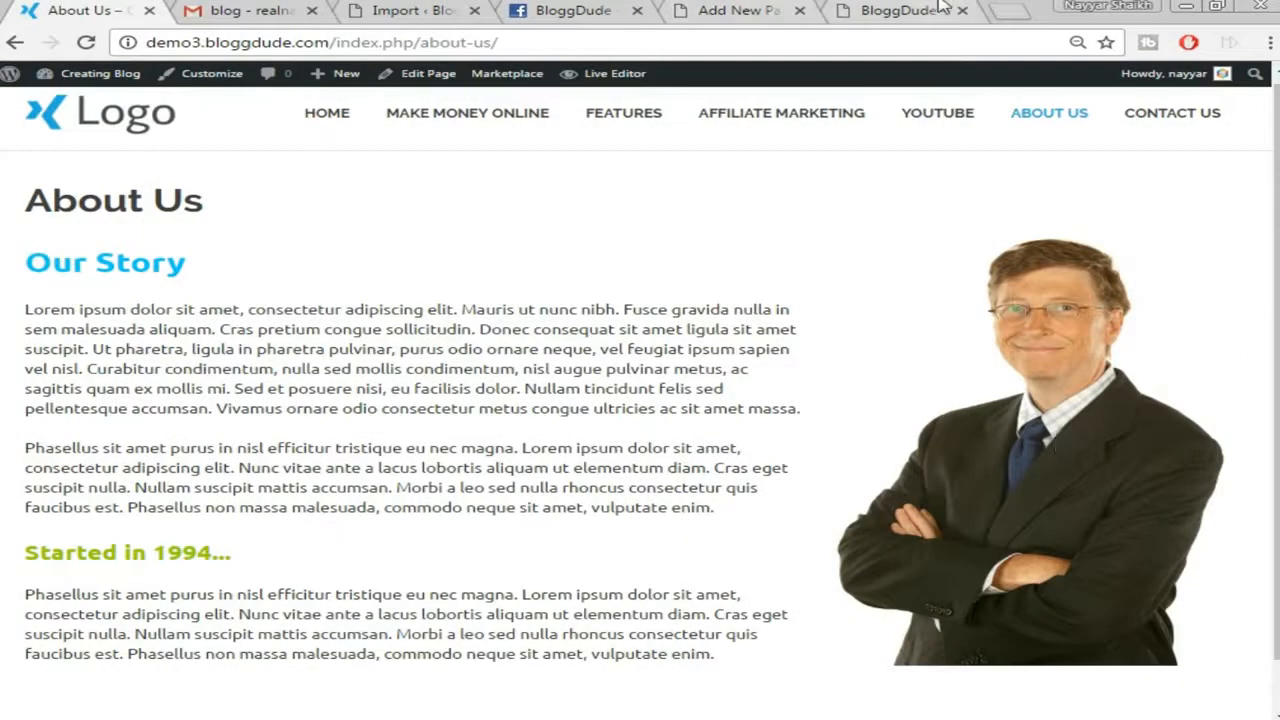
key(ctrl+6)
key(ctrl+5)
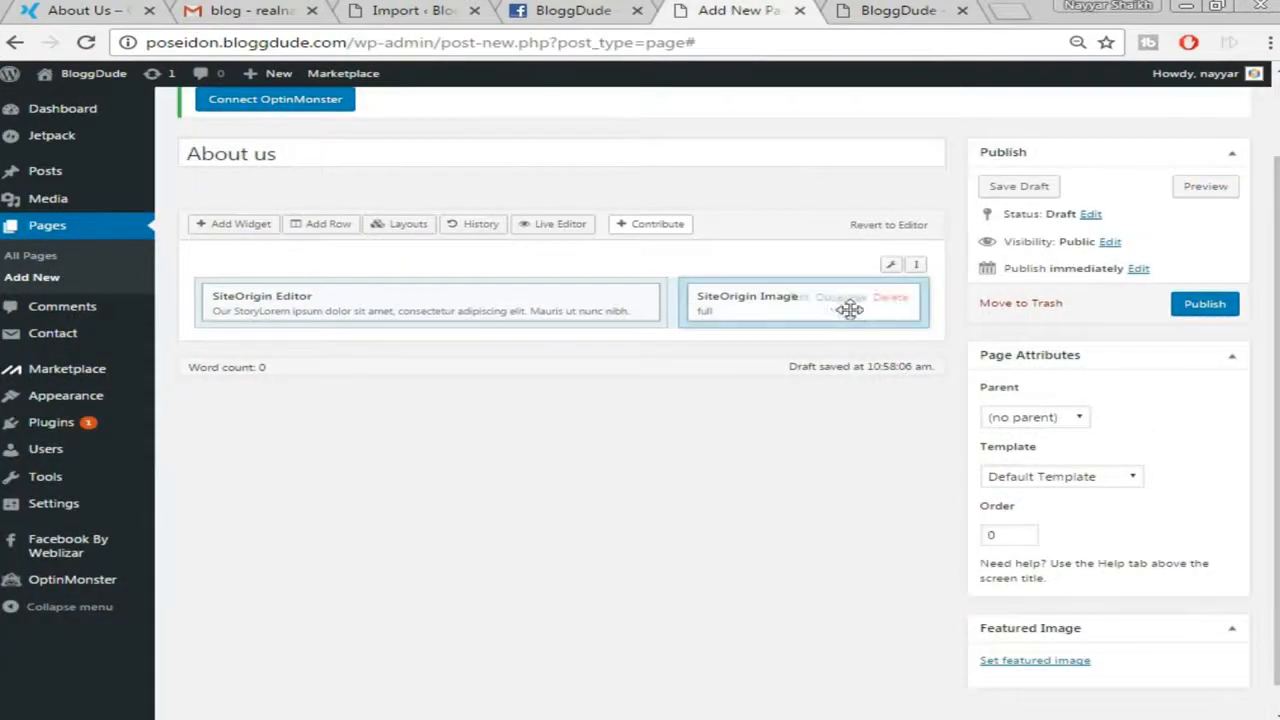
Upload asa.png and set it as the image widget's picture
click(790, 304)
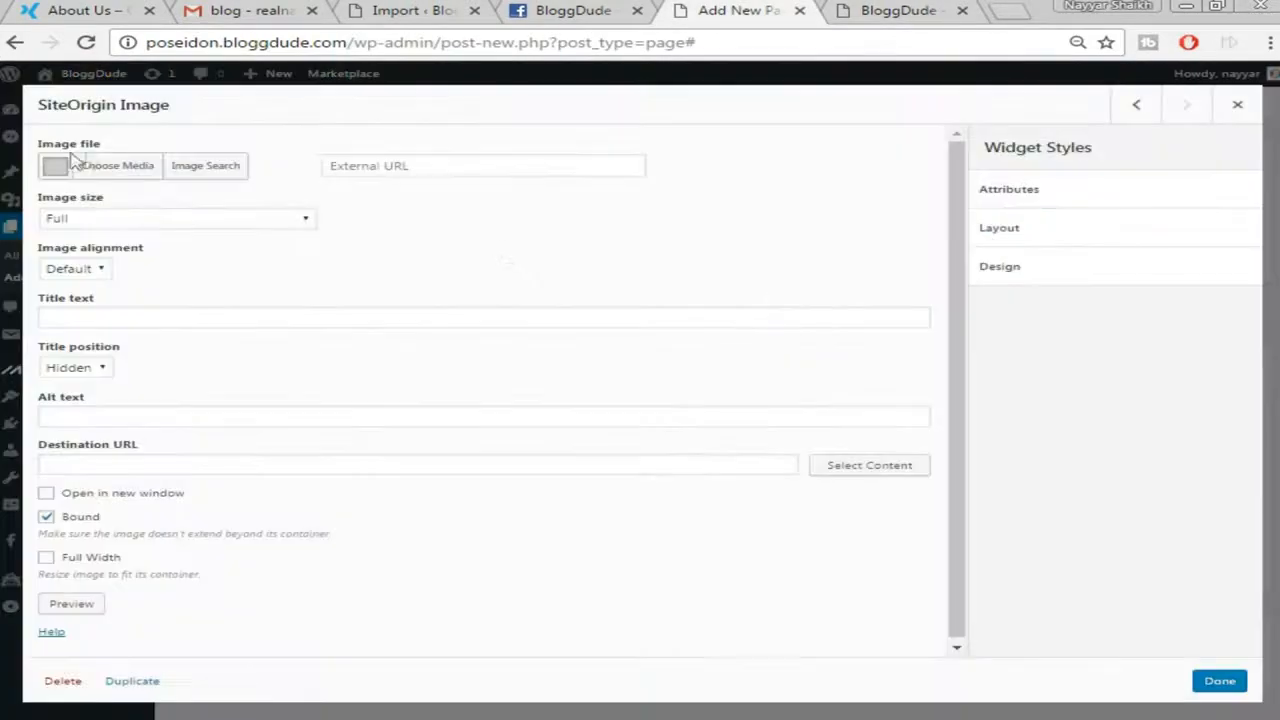
click(127, 175)
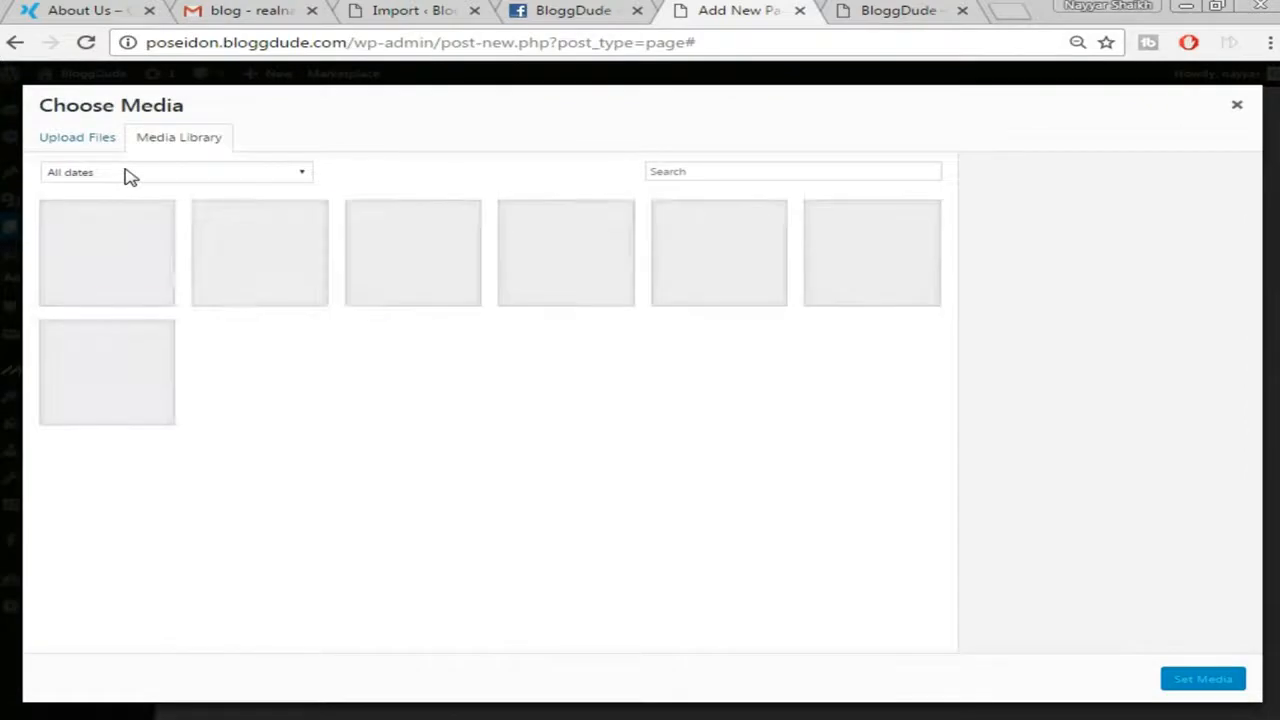
click(77, 139)
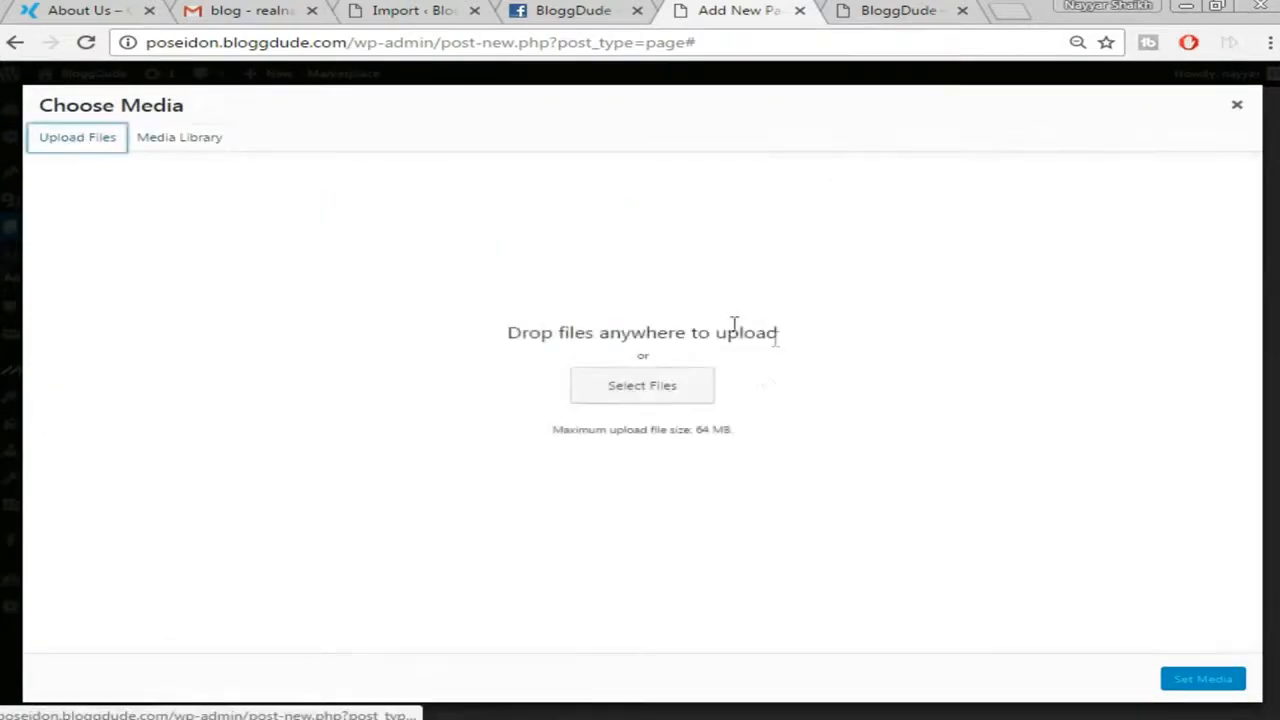
click(674, 388)
click(250, 155)
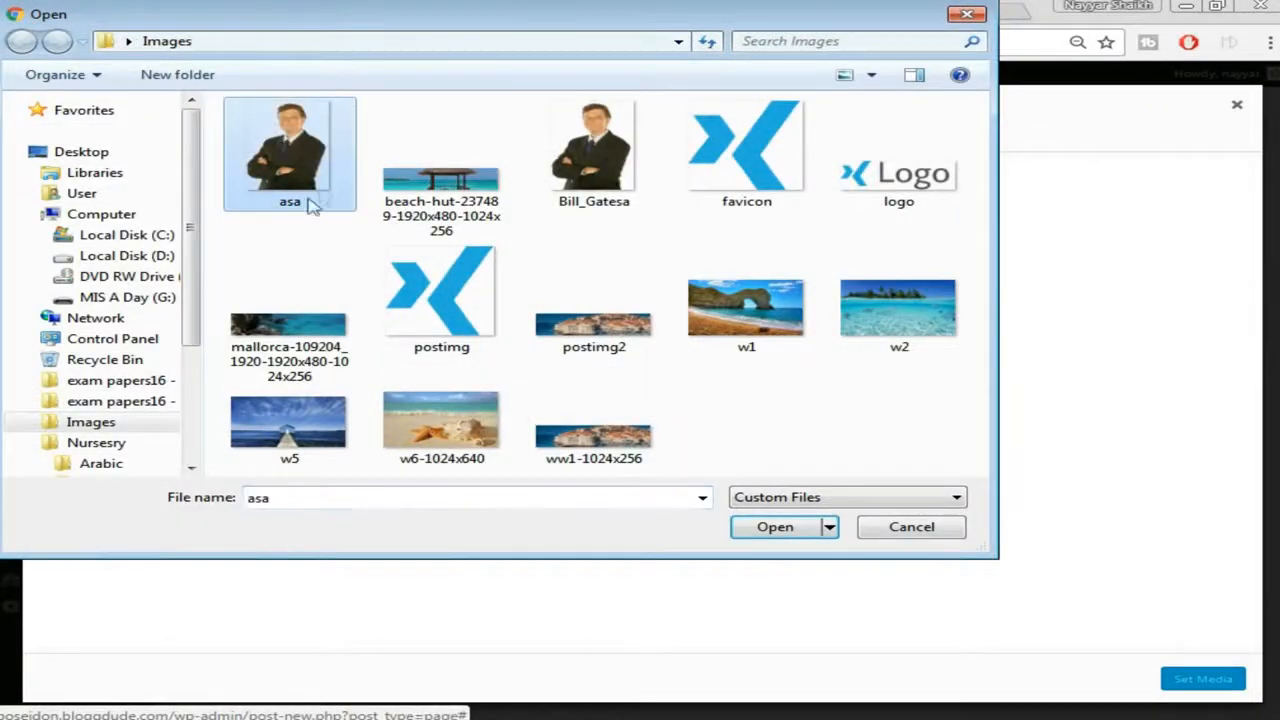
click(770, 526)
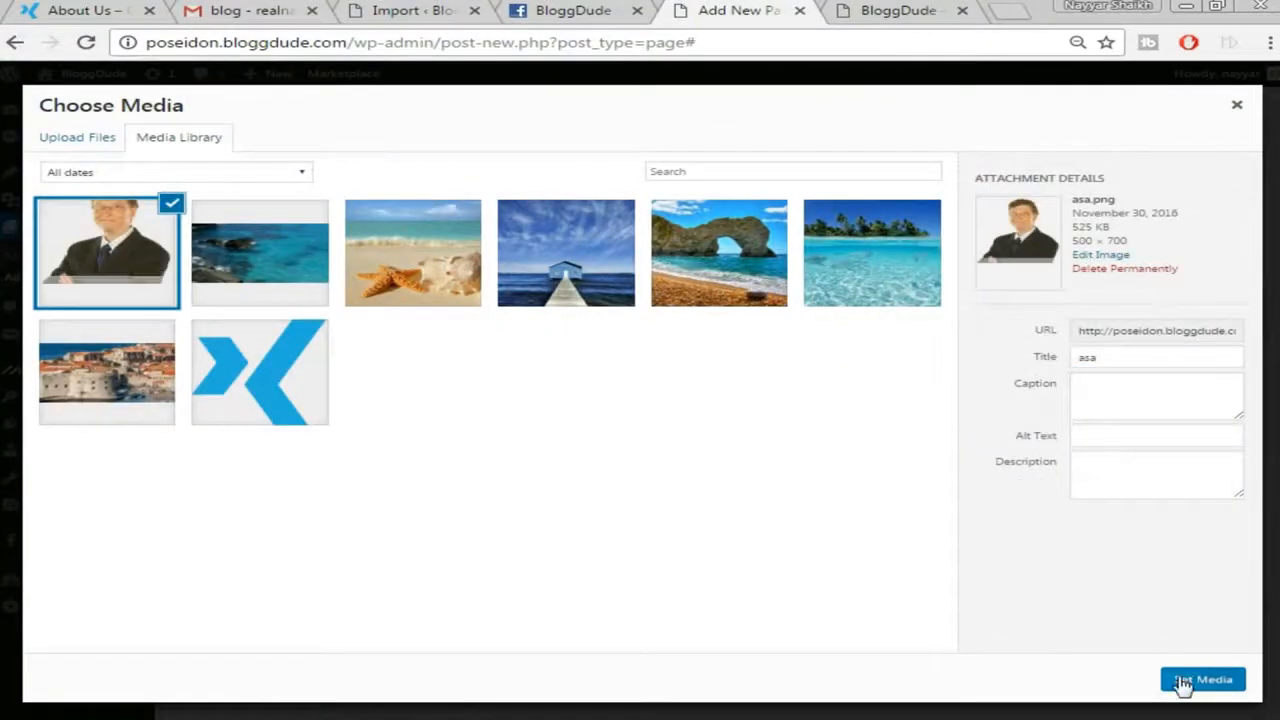
click(1182, 680)
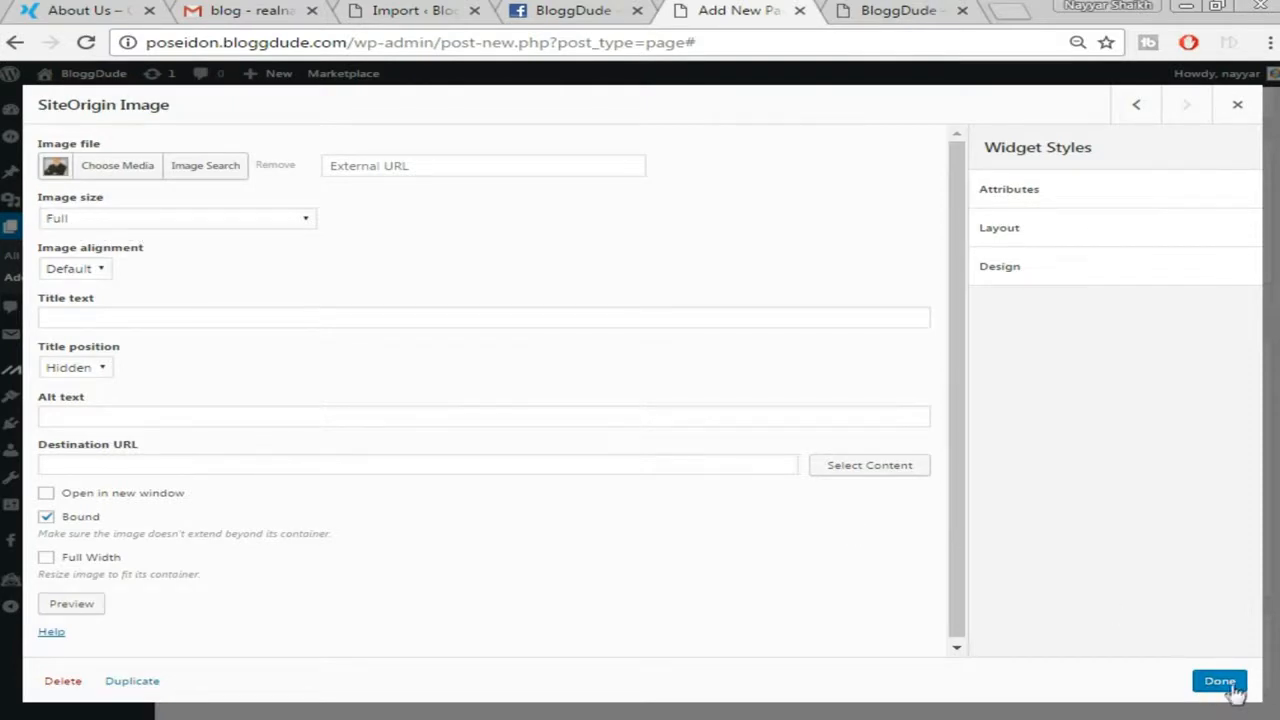
click(1219, 681)
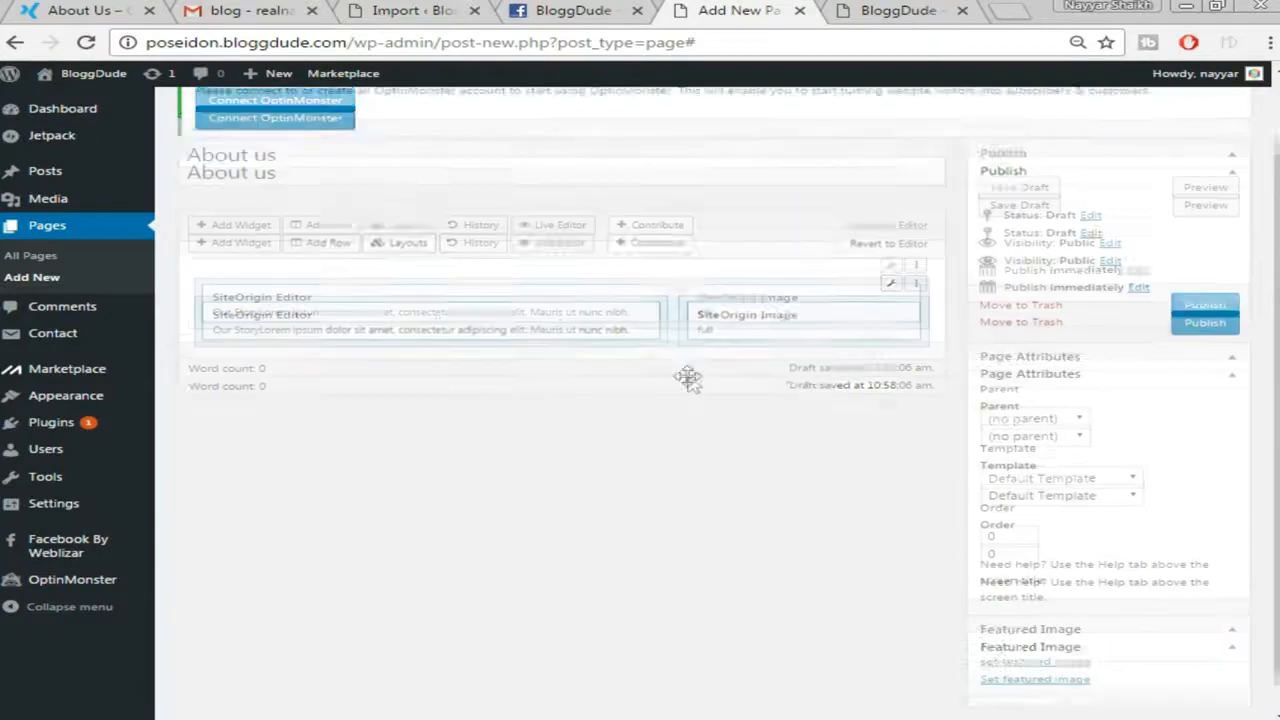
scroll(705, 385, up, 2)
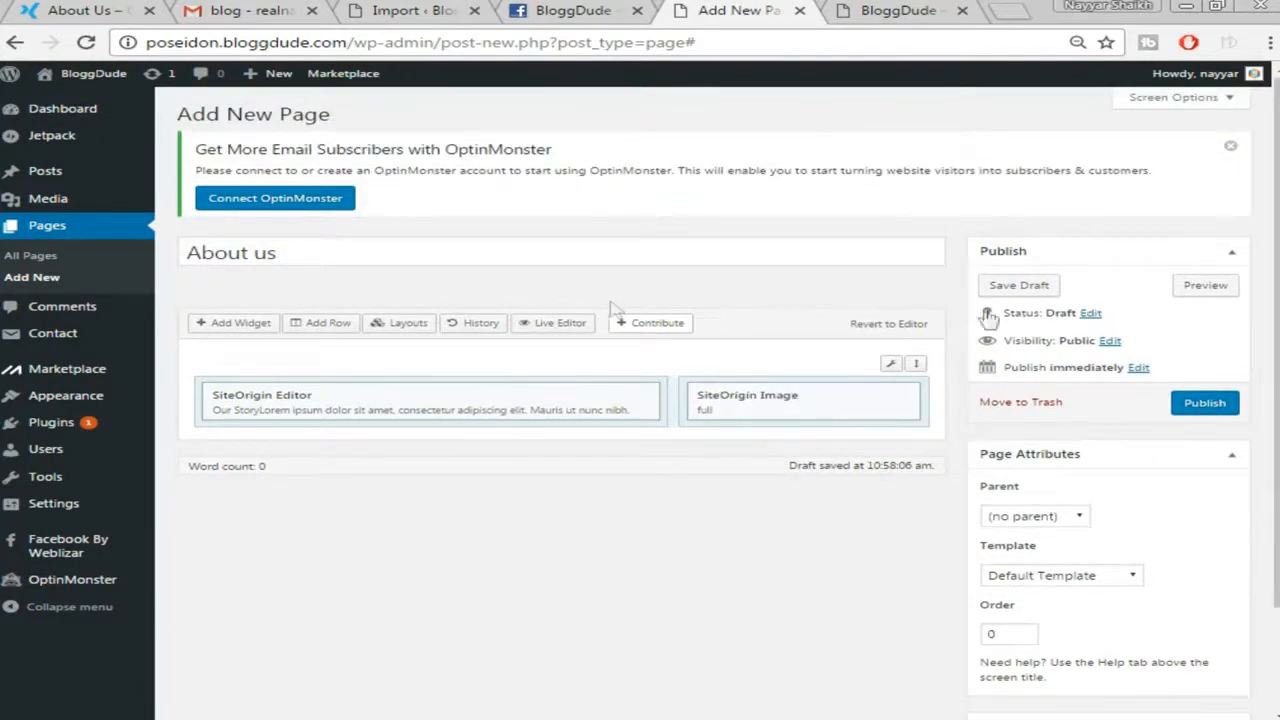
Publish the About us page and view the live page in a new tab, then return
click(1212, 410)
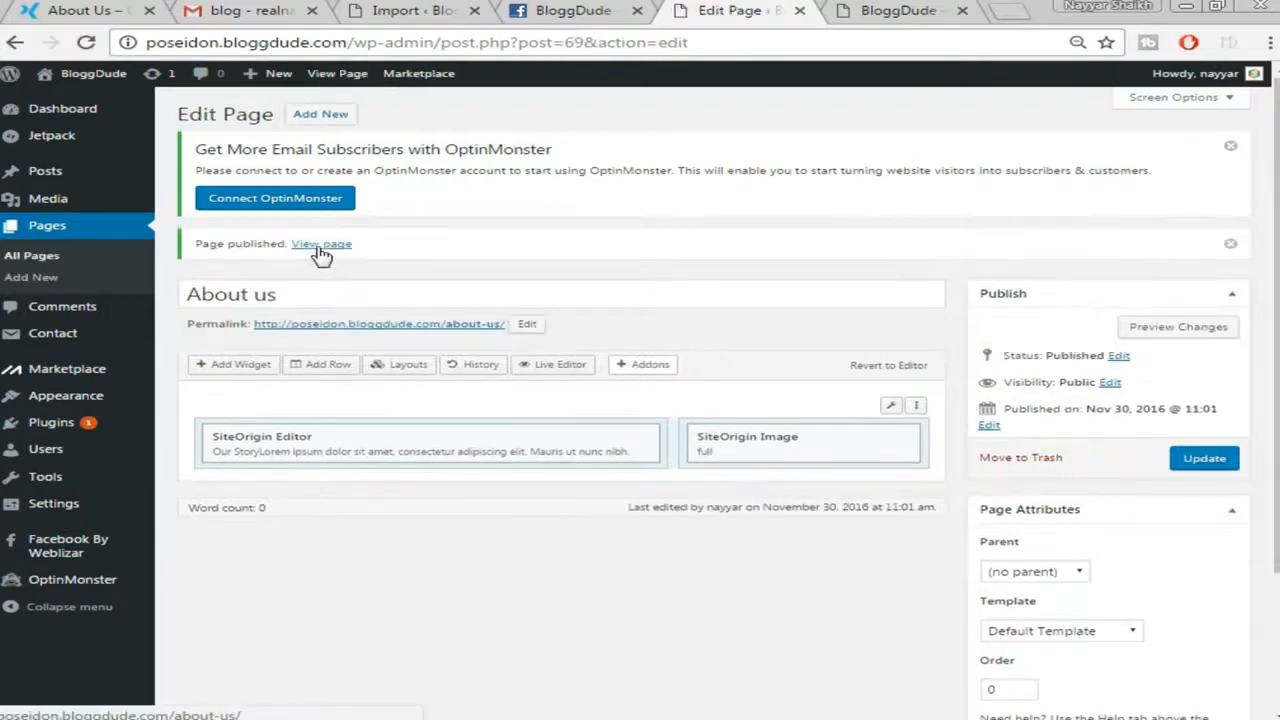
right_click(320, 254)
click(360, 258)
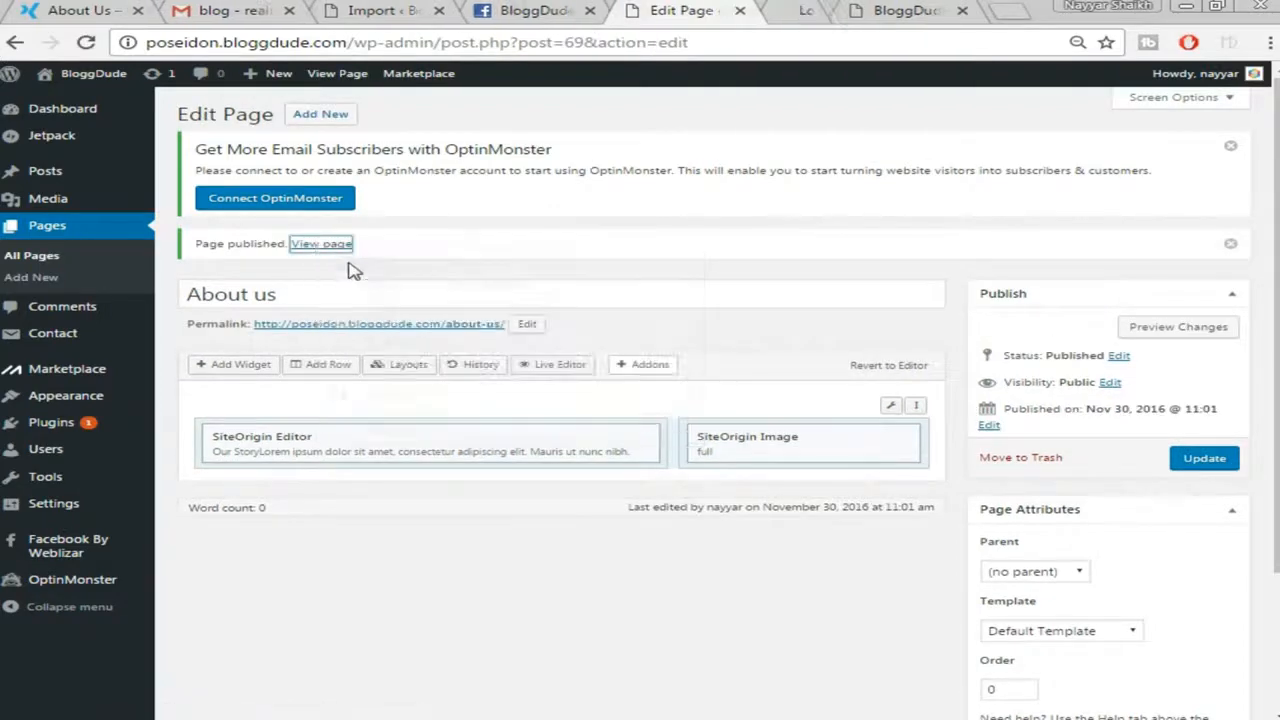
click(818, 8)
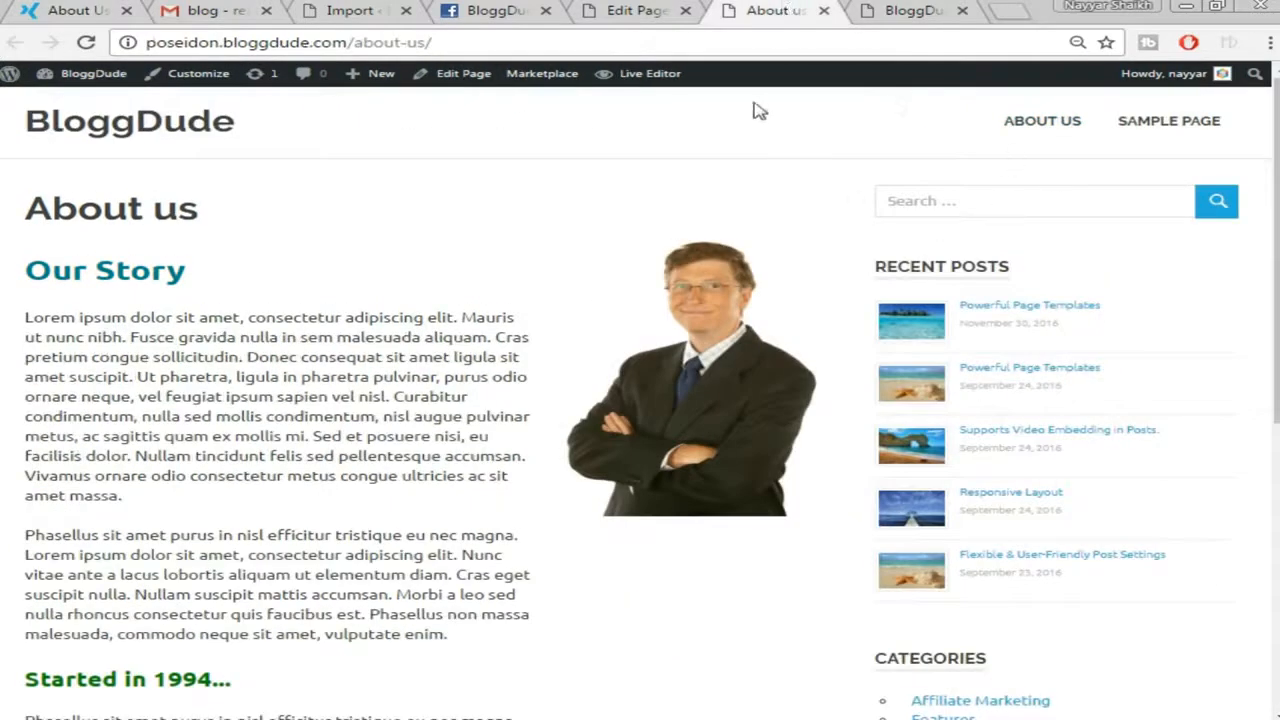
click(640, 10)
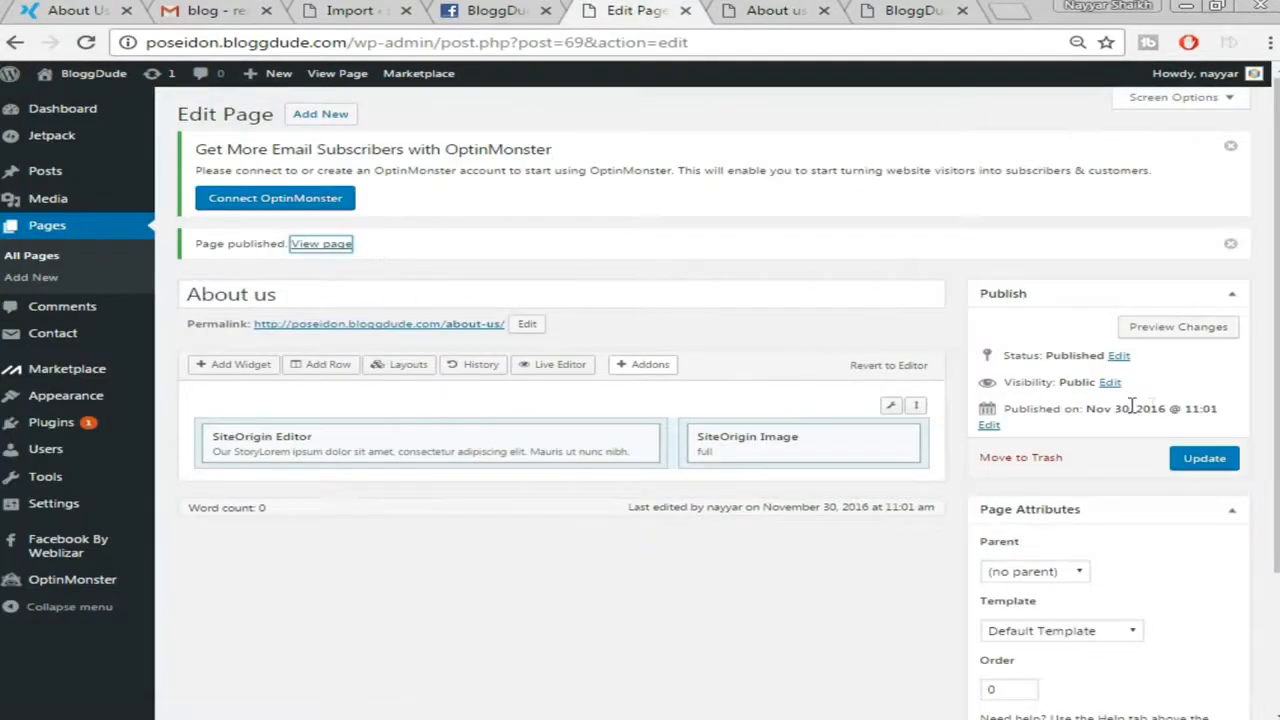
scroll(1145, 410, down, 2)
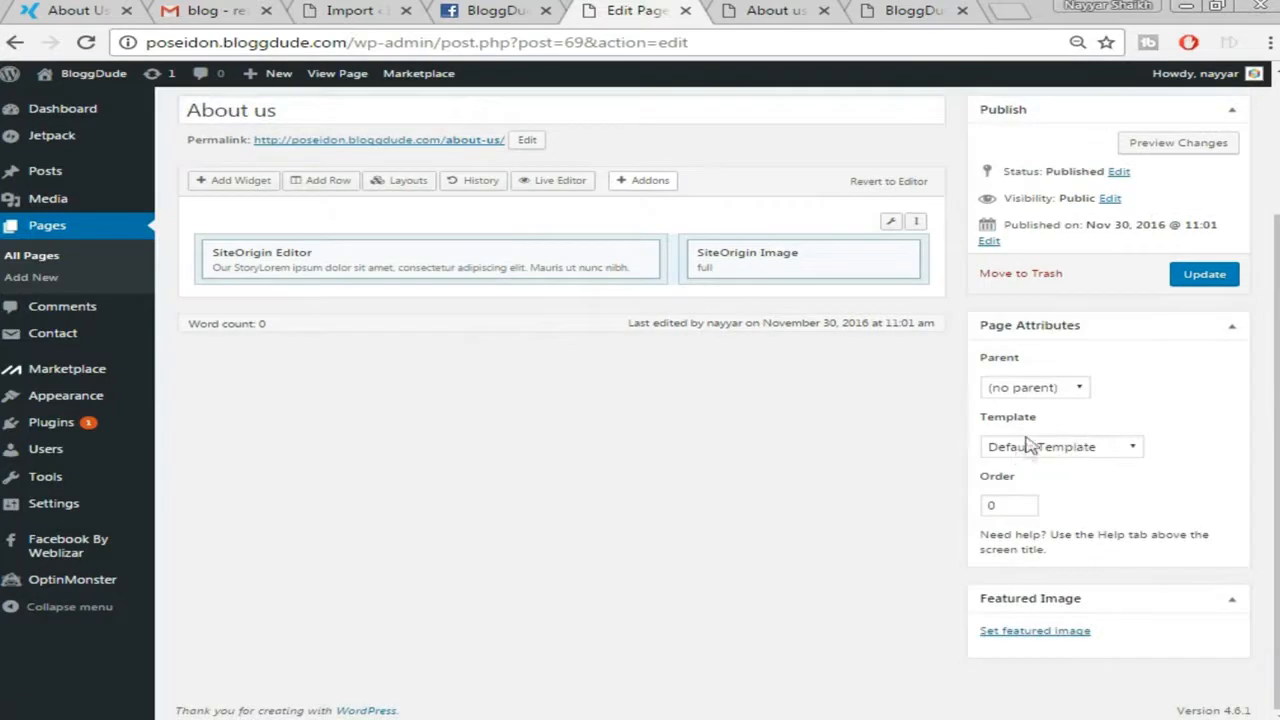
Apply the Full-width Page template, update the page, and reload the live About us page
click(1076, 456)
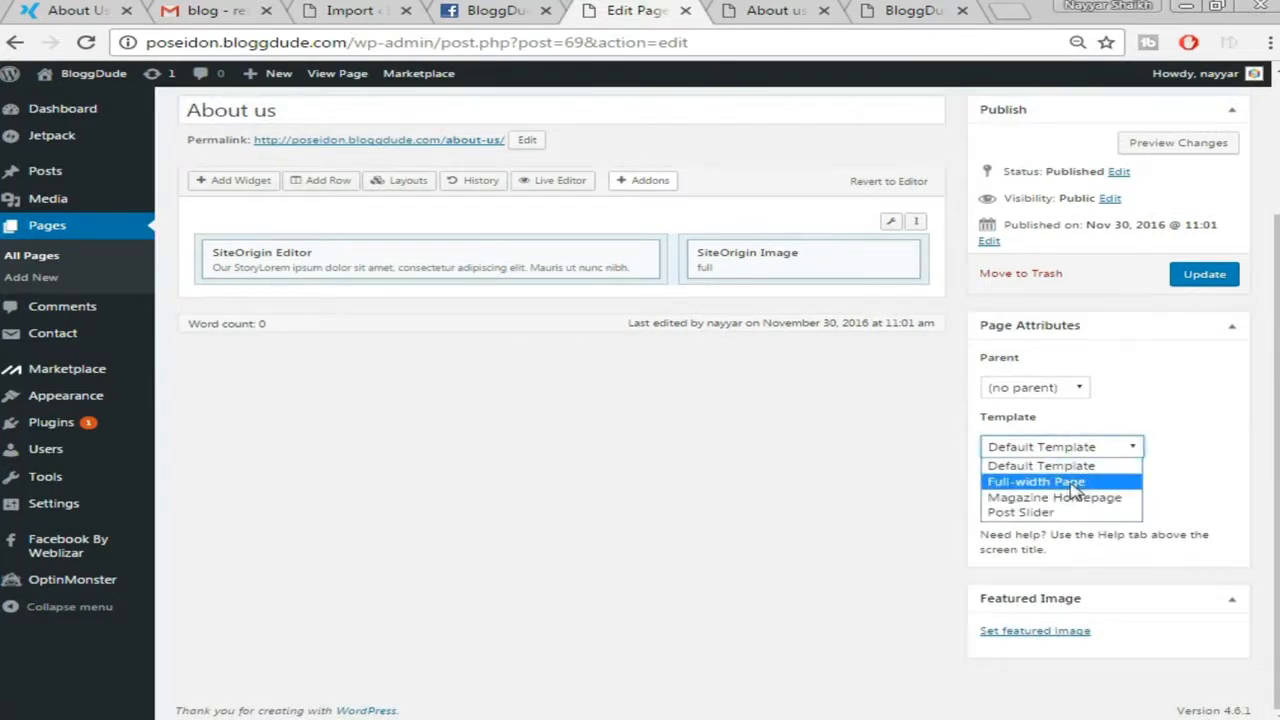
click(1067, 487)
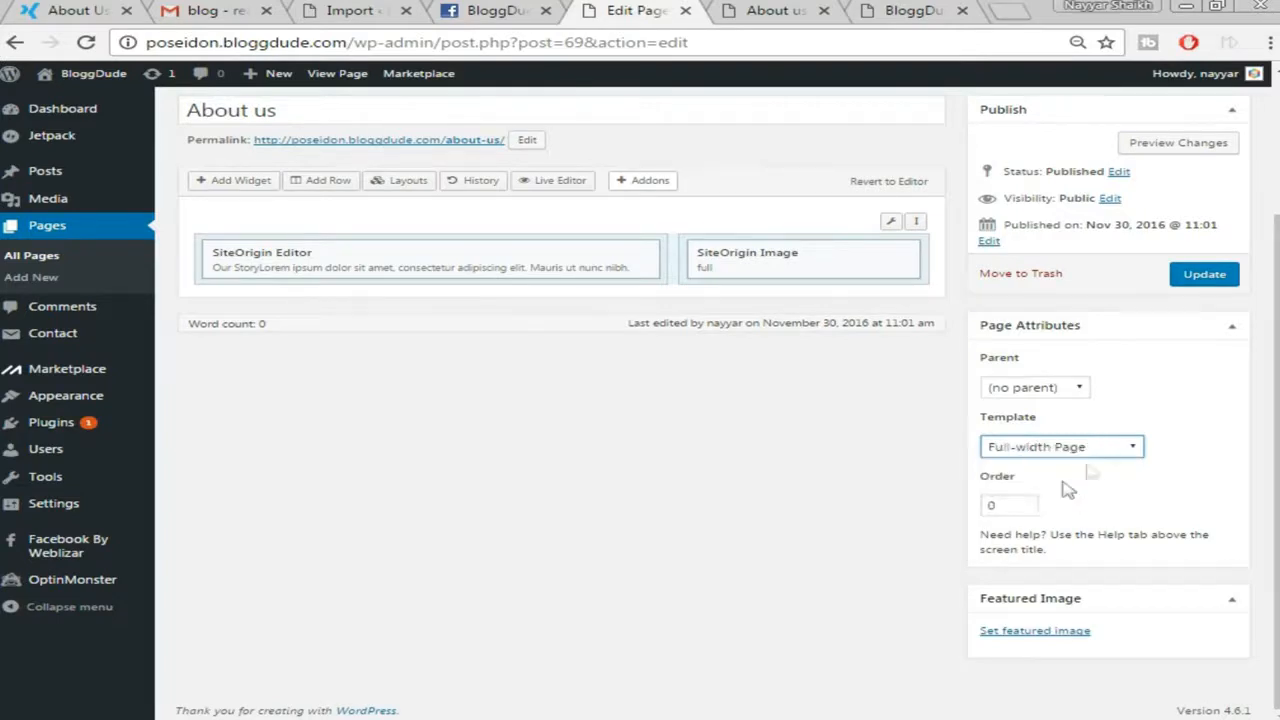
click(1205, 276)
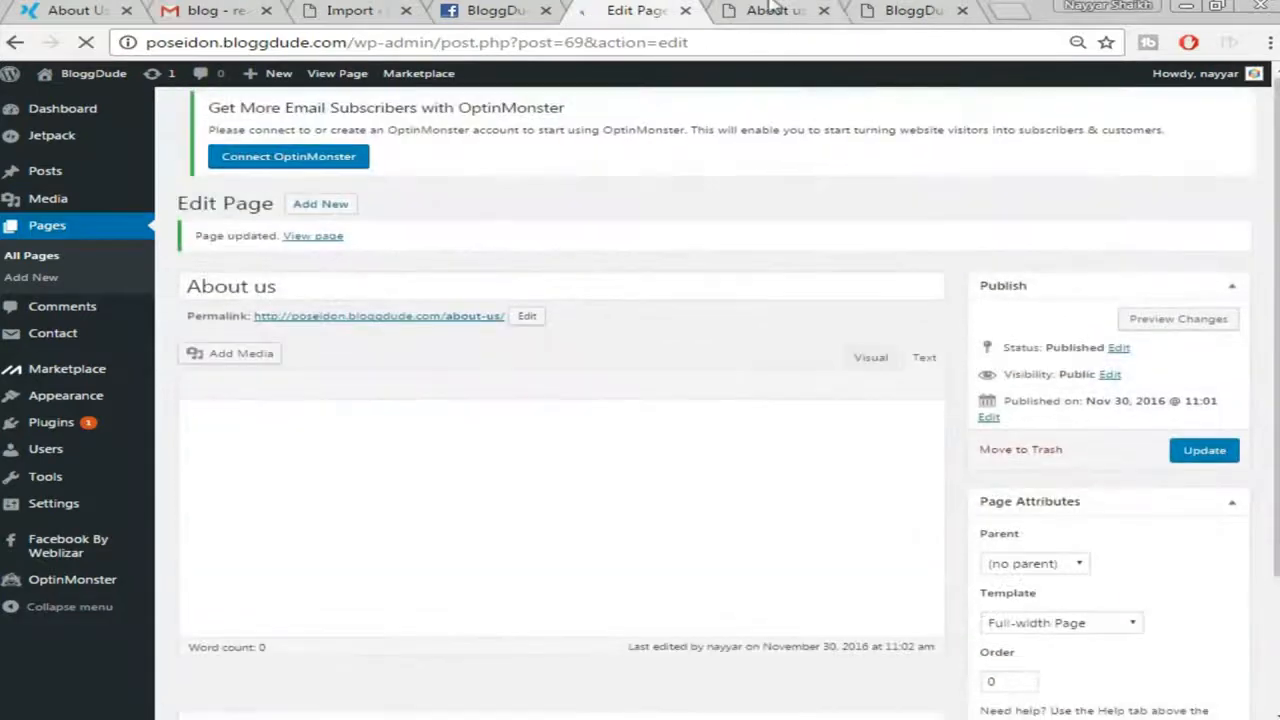
click(775, 11)
click(776, 38)
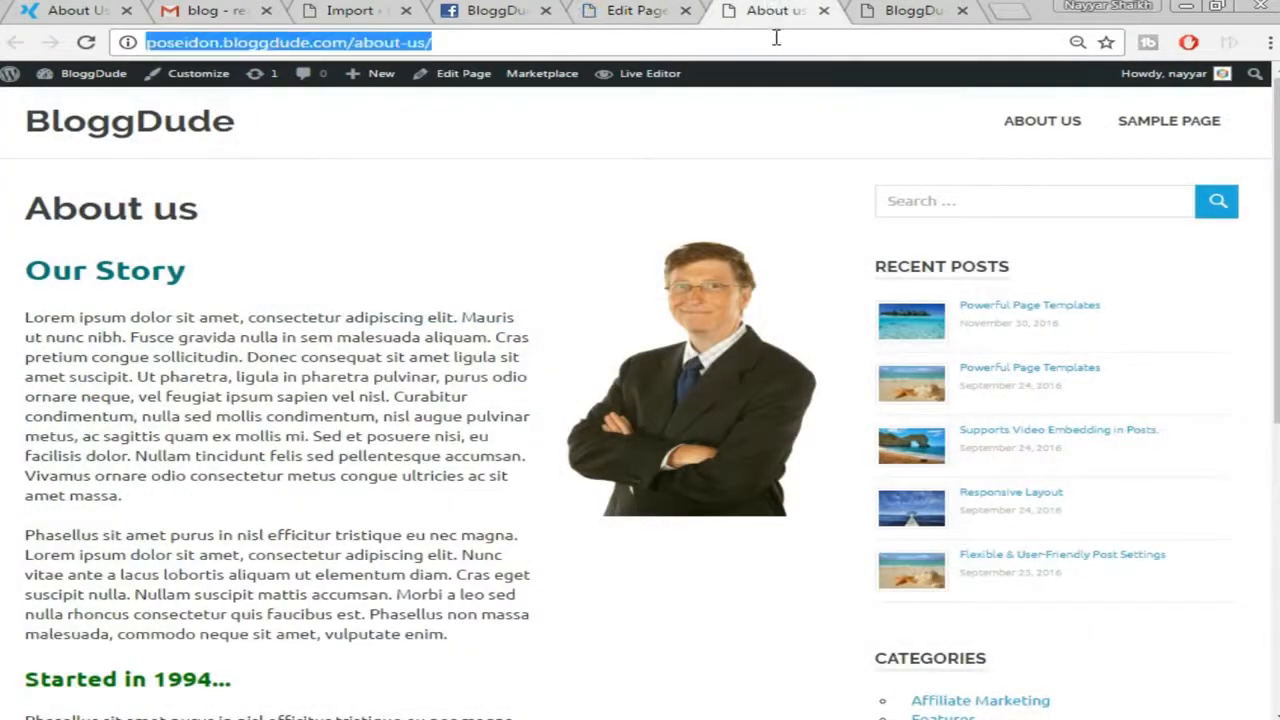
key(Return)
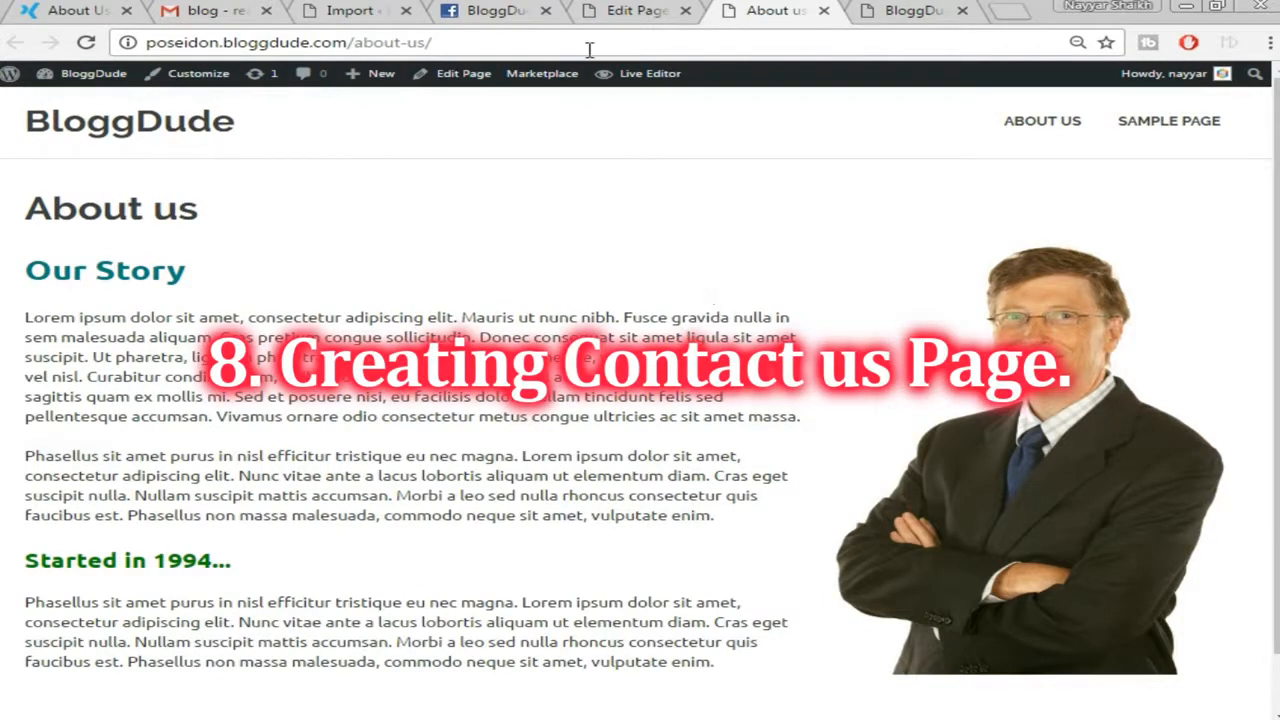
Copy the Contact form 1 shortcode from the Contact Form 7 list, then begin a new page
click(645, 8)
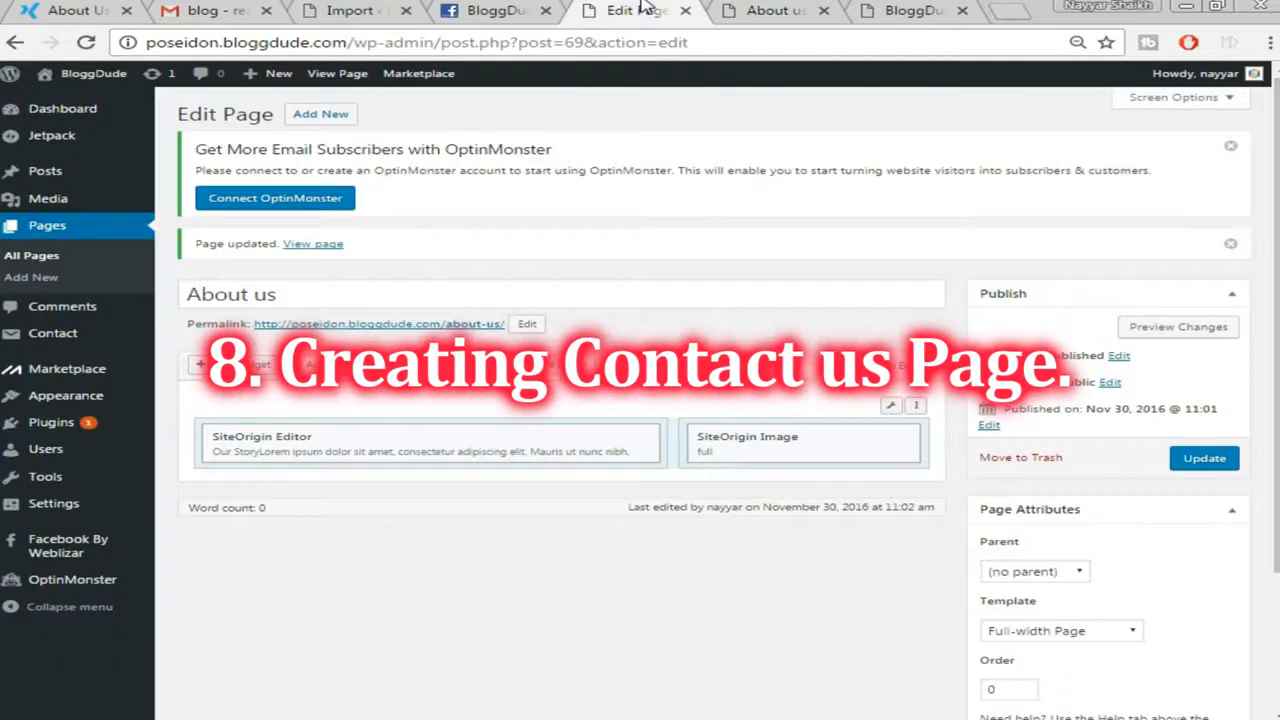
mouse_move(60, 335)
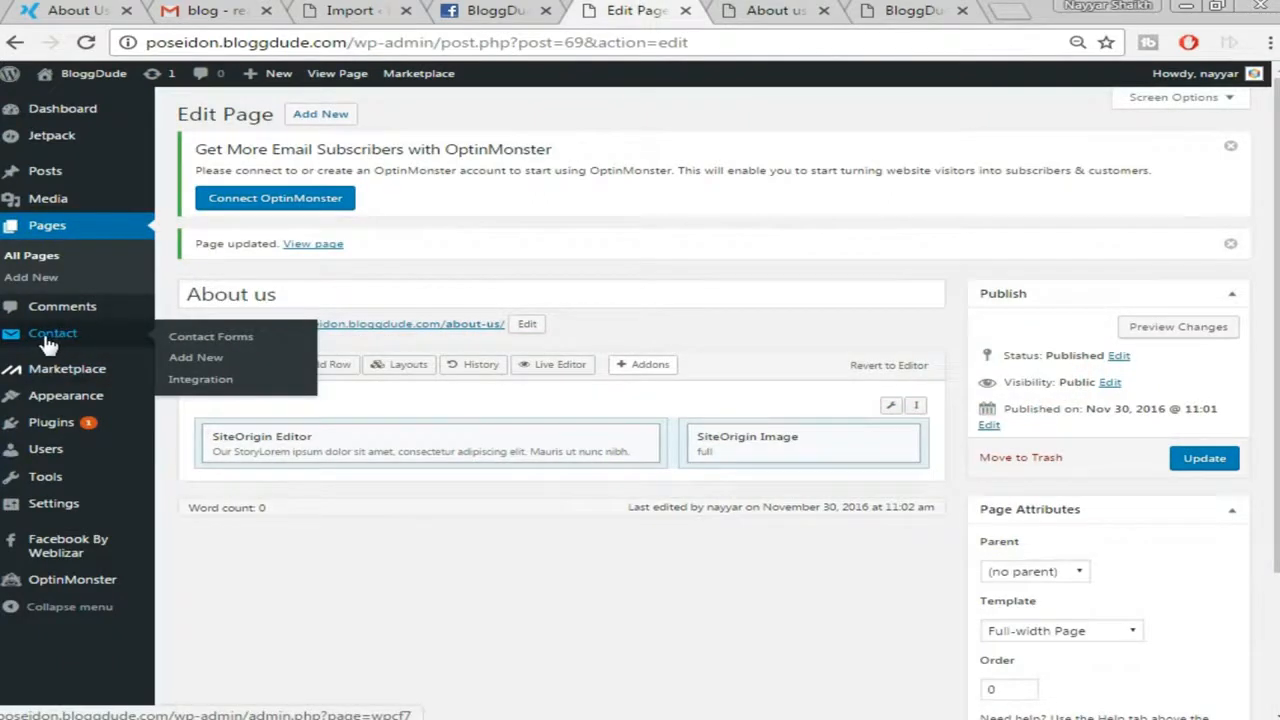
click(40, 340)
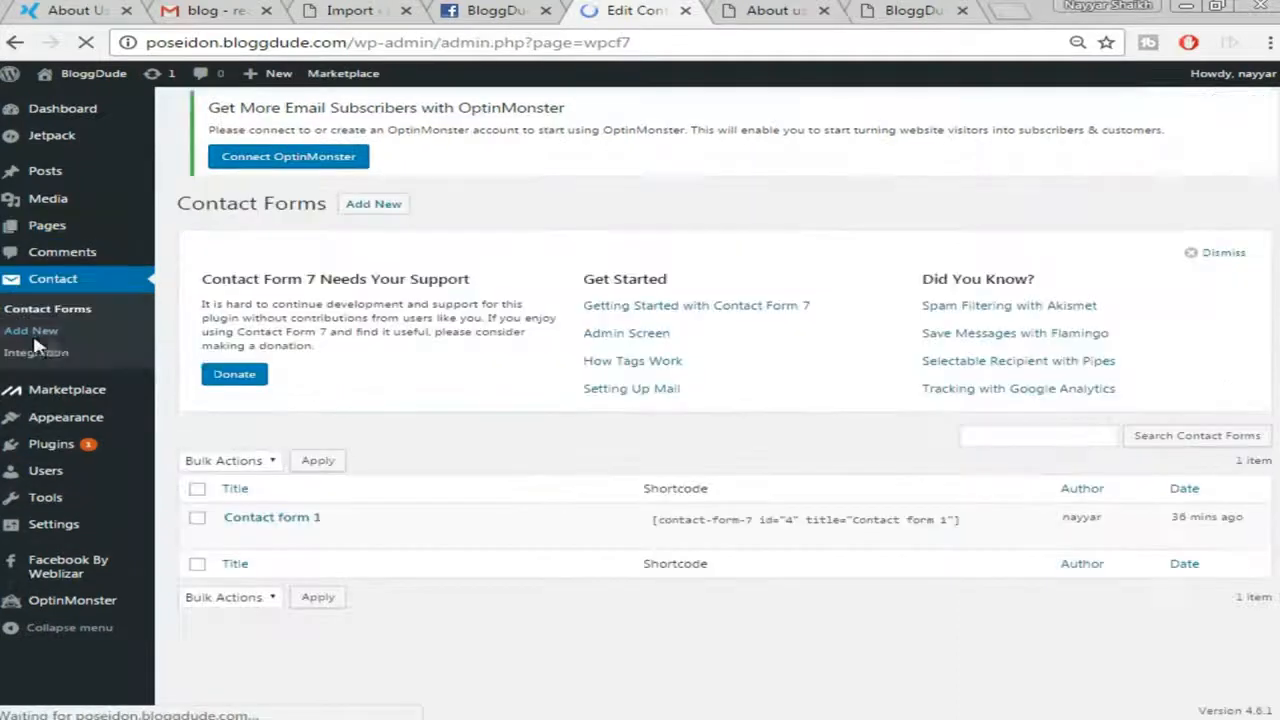
mouse_move(295, 532)
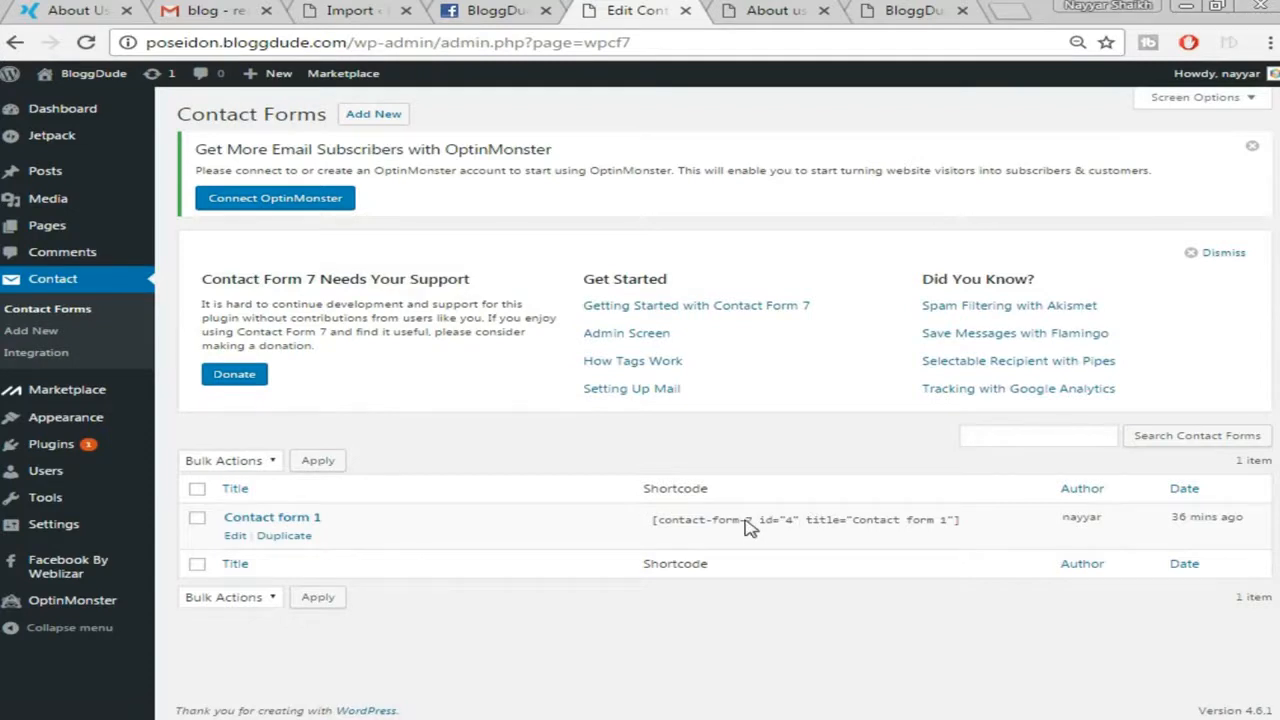
click(706, 523)
key(ctrl+c)
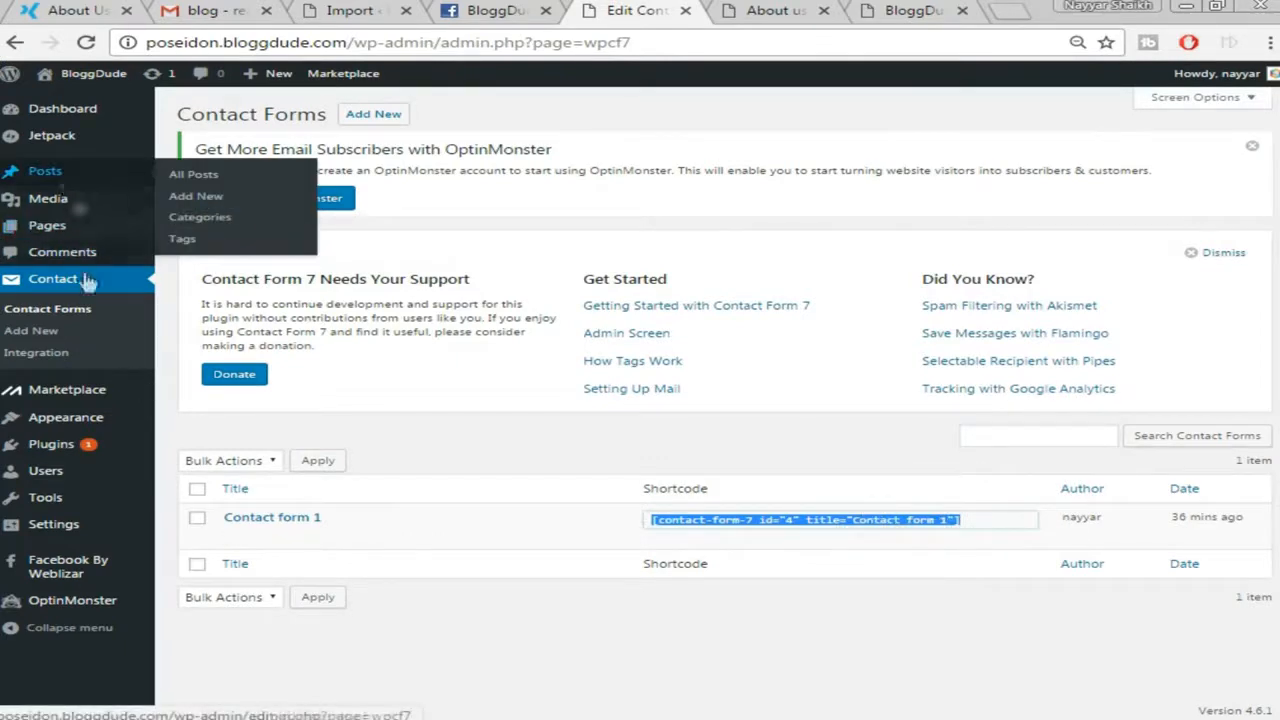
mouse_move(57, 232)
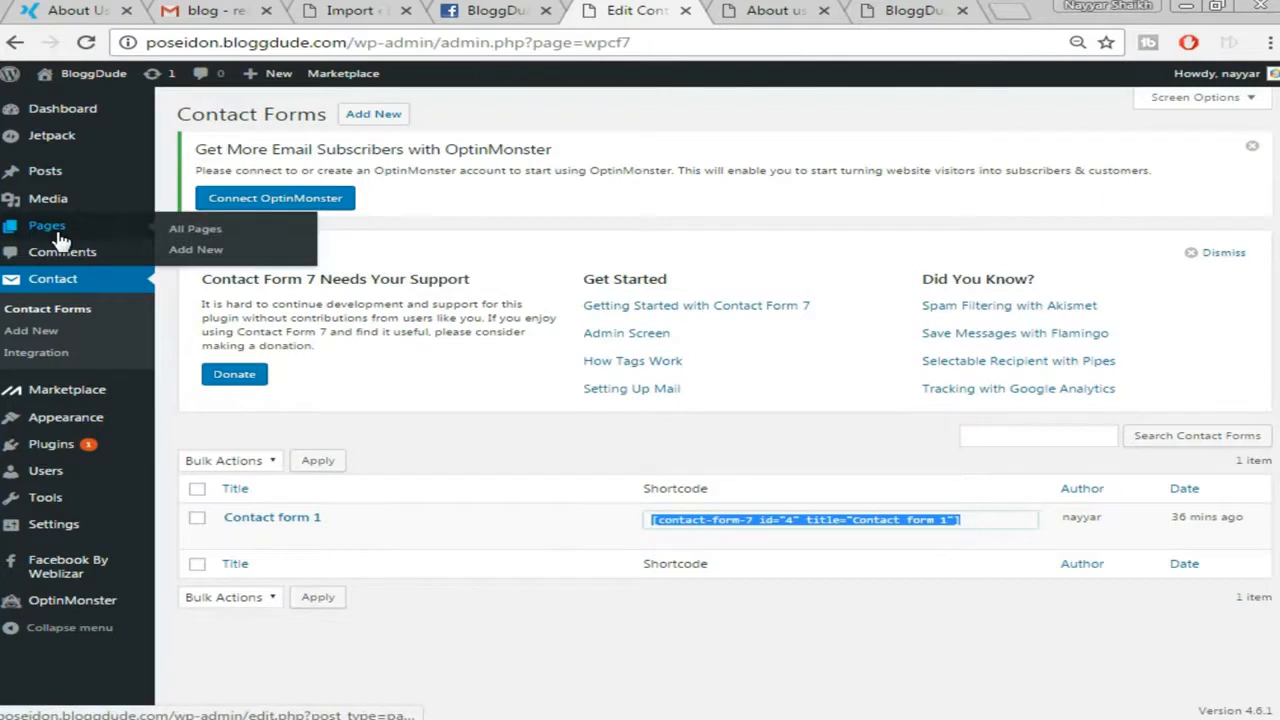
click(211, 257)
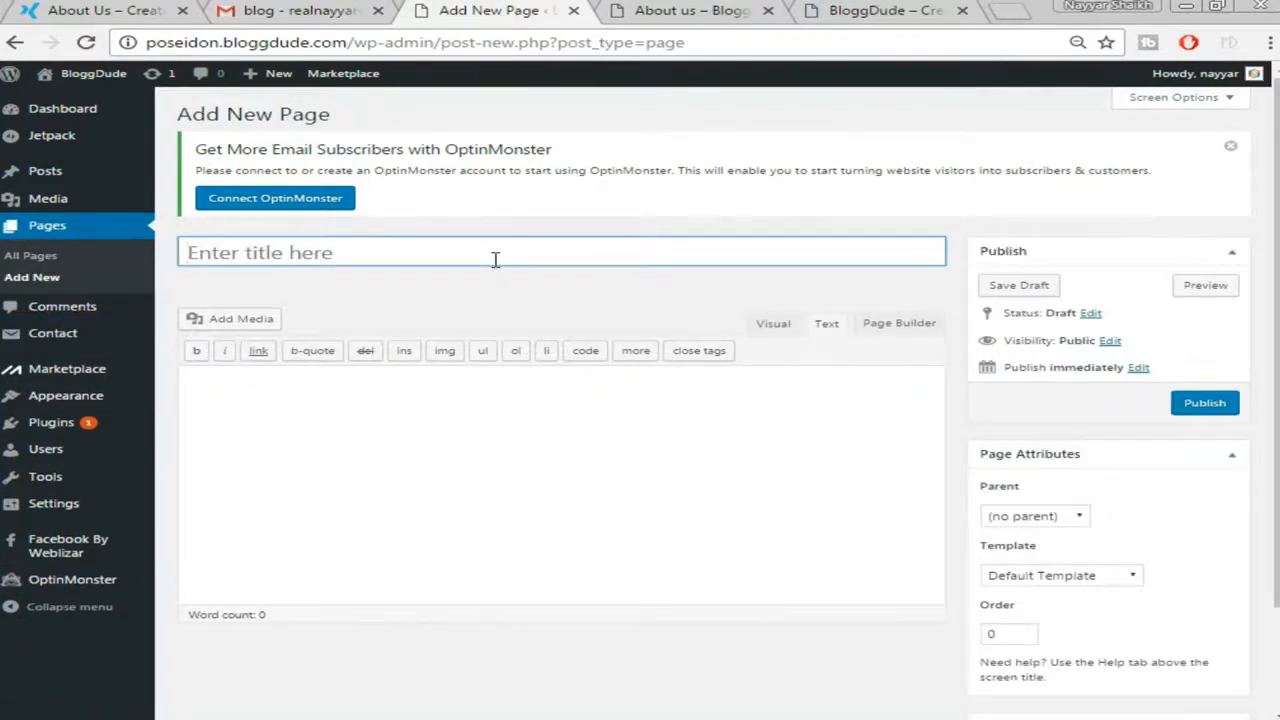
Title the page 'Contact us' and insert an even two-column Page Builder row
click(494, 259)
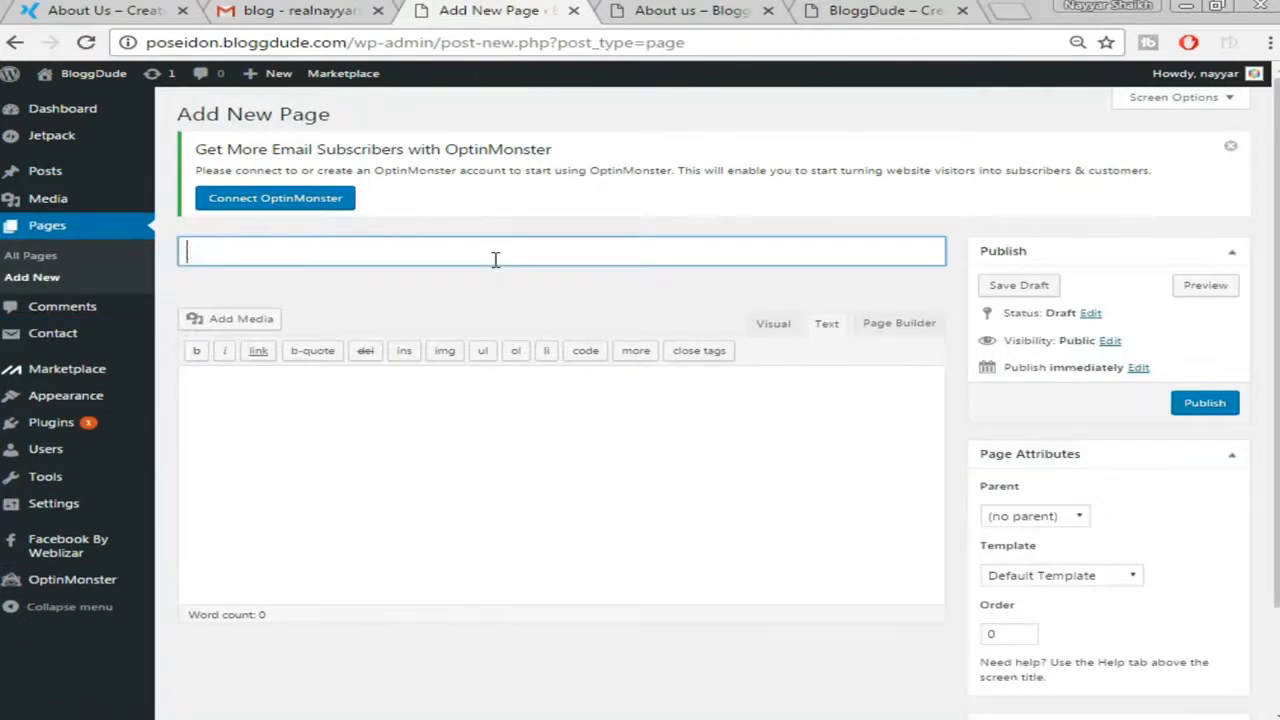
text(Contact us)
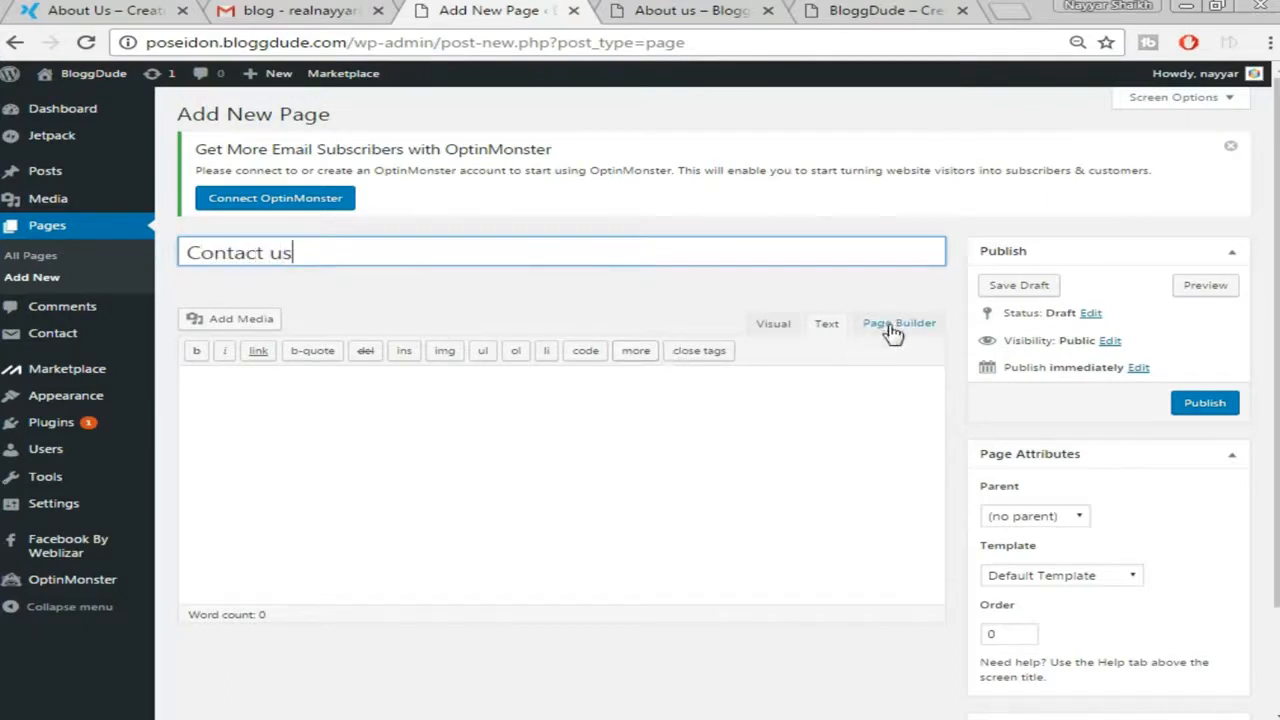
click(880, 335)
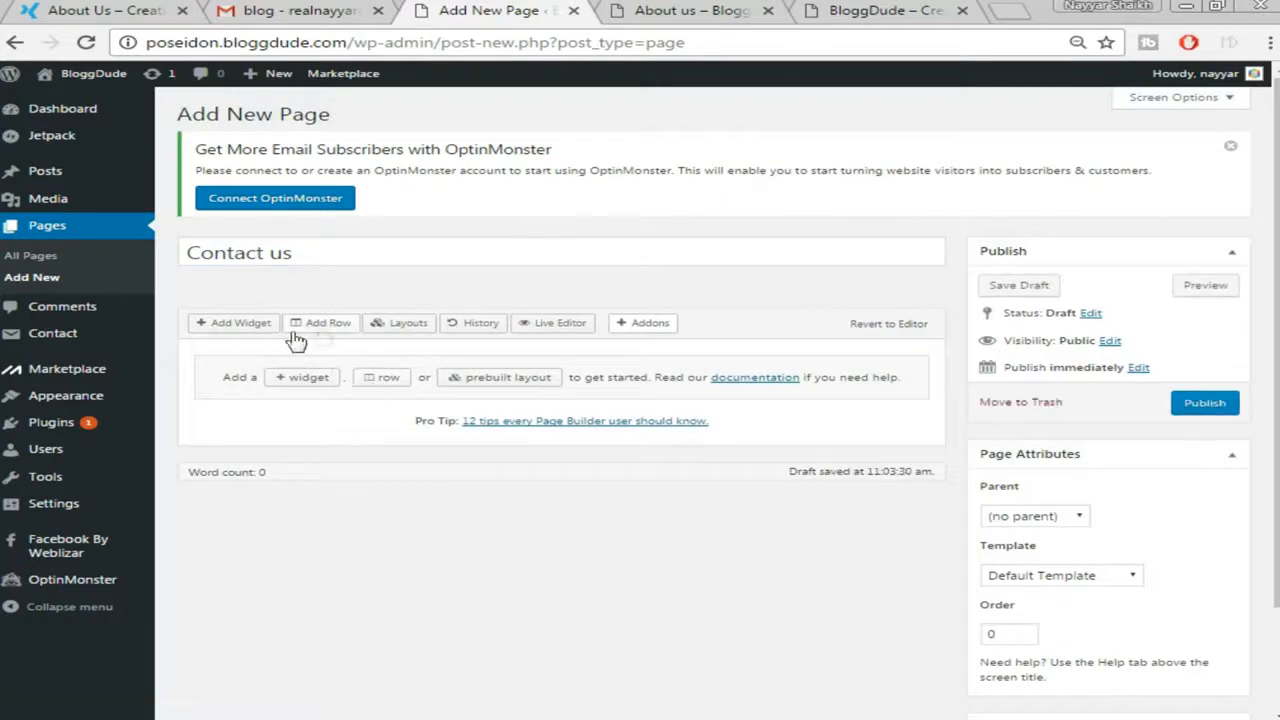
click(333, 326)
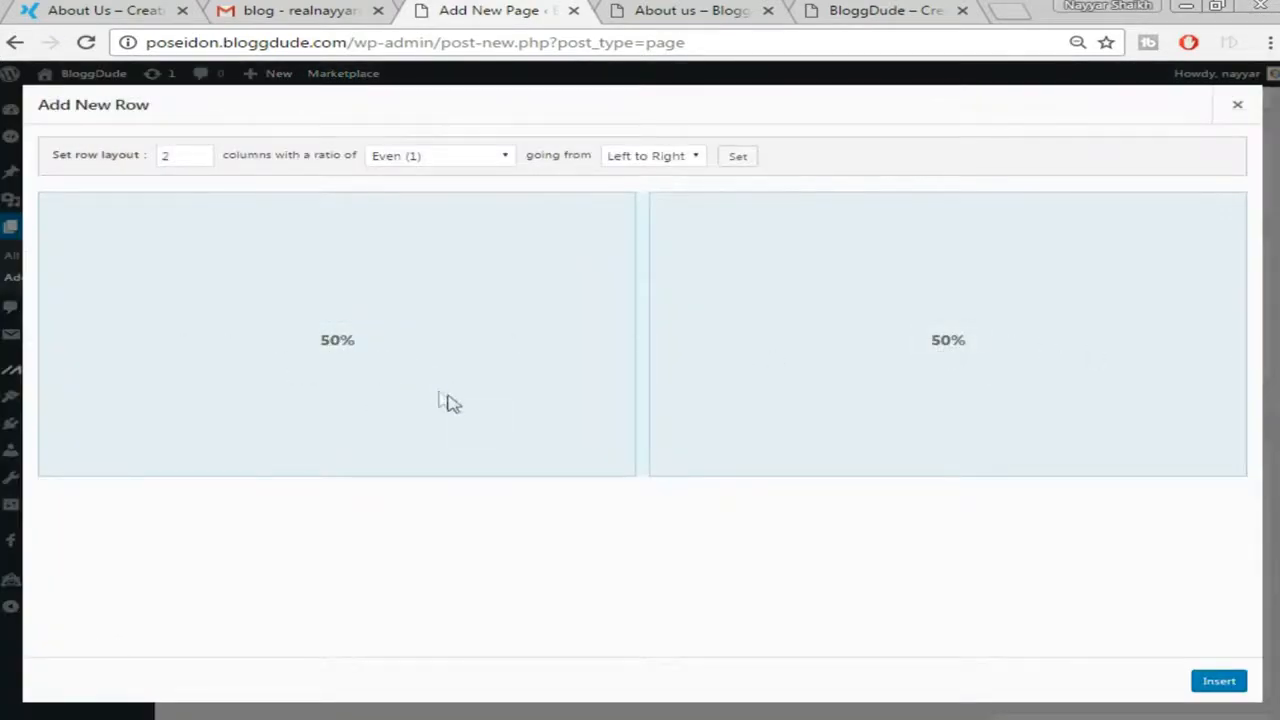
click(1228, 684)
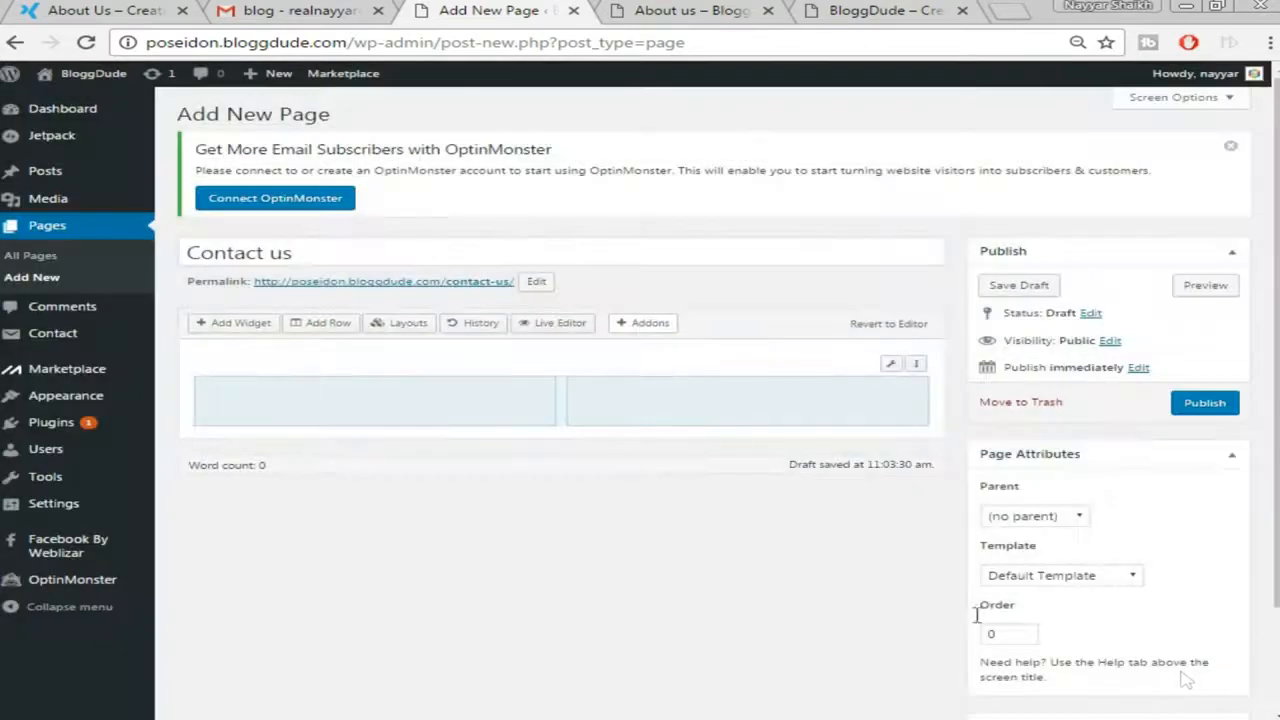
Place a SiteOrigin Editor widget in the left column
click(465, 408)
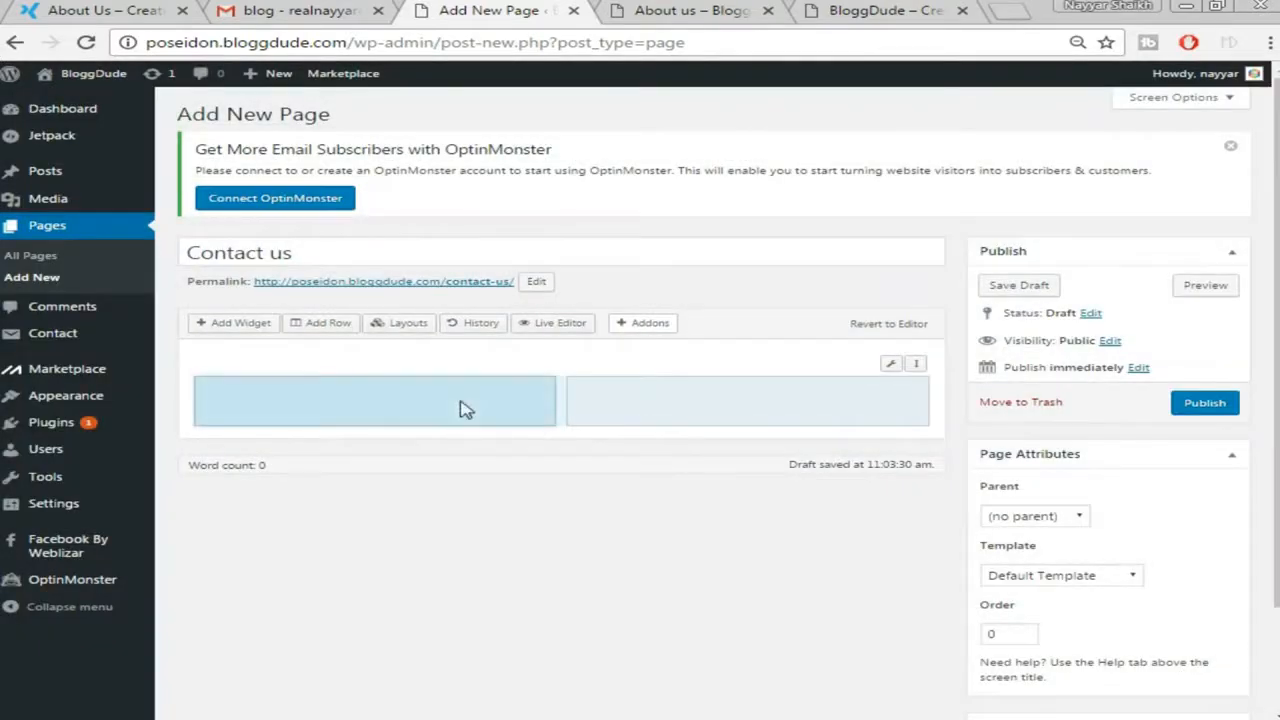
click(240, 328)
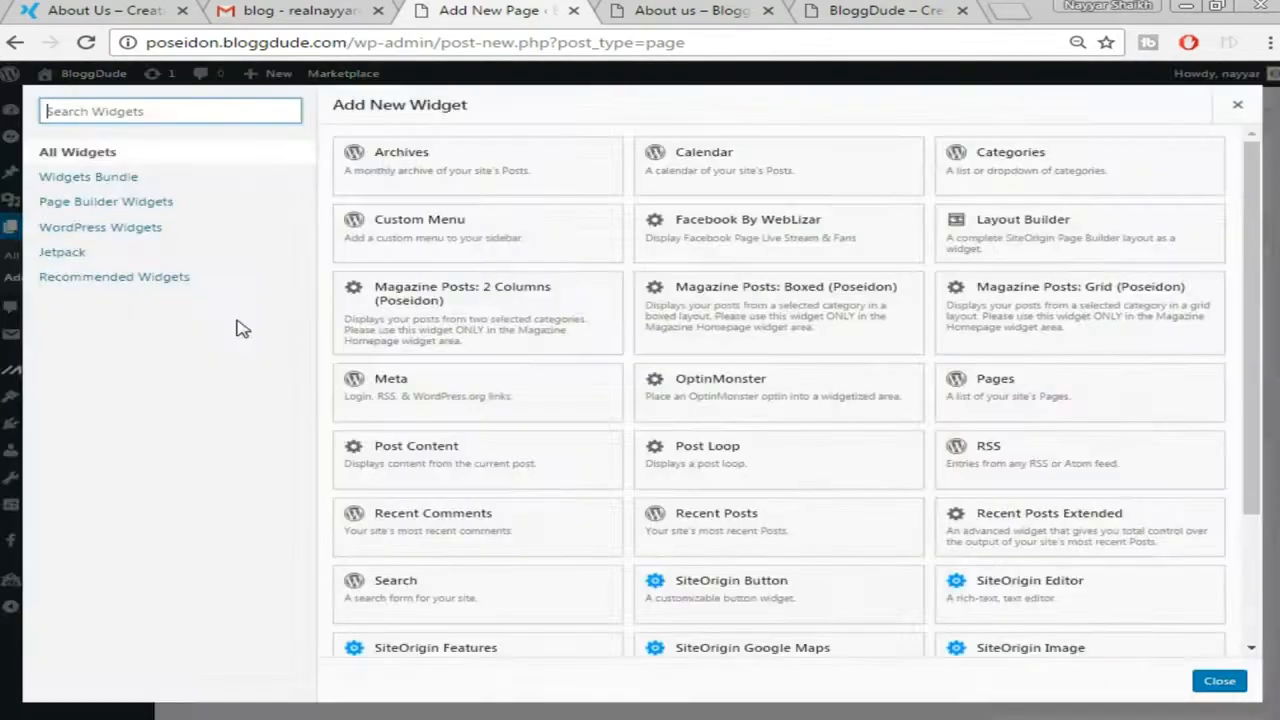
scroll(750, 517, down, 3)
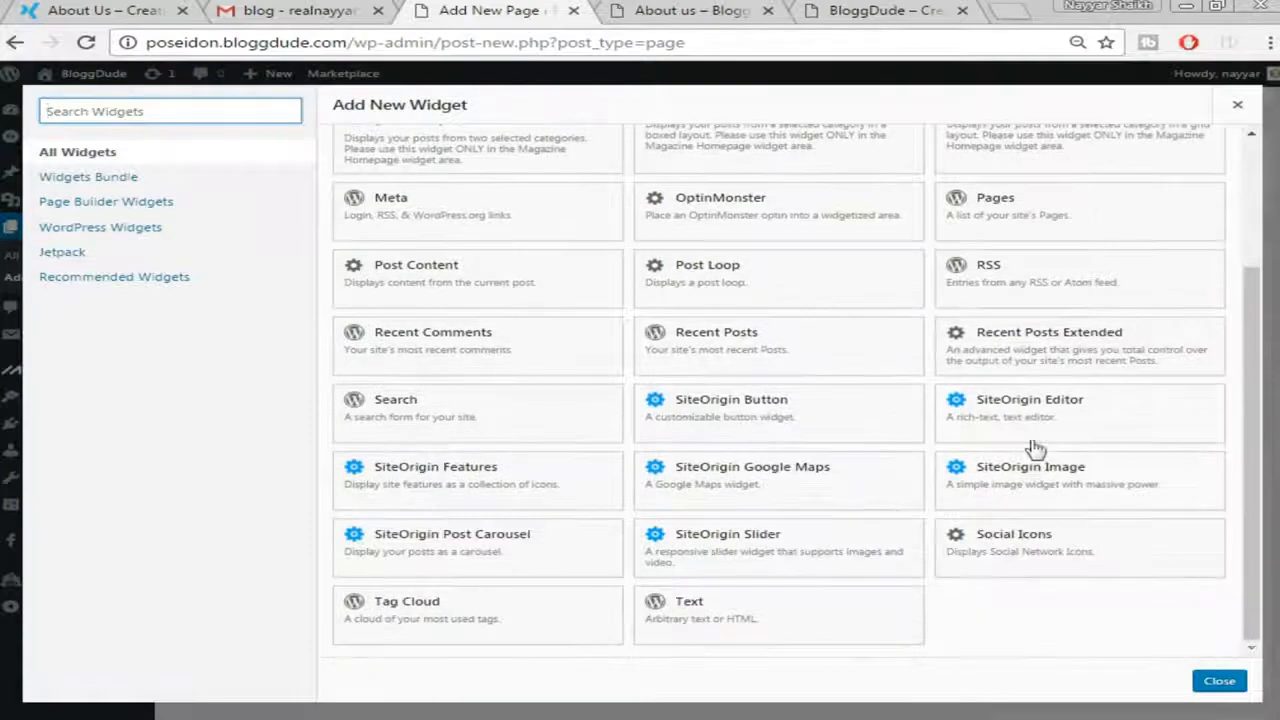
click(1046, 405)
mouse_move(260, 401)
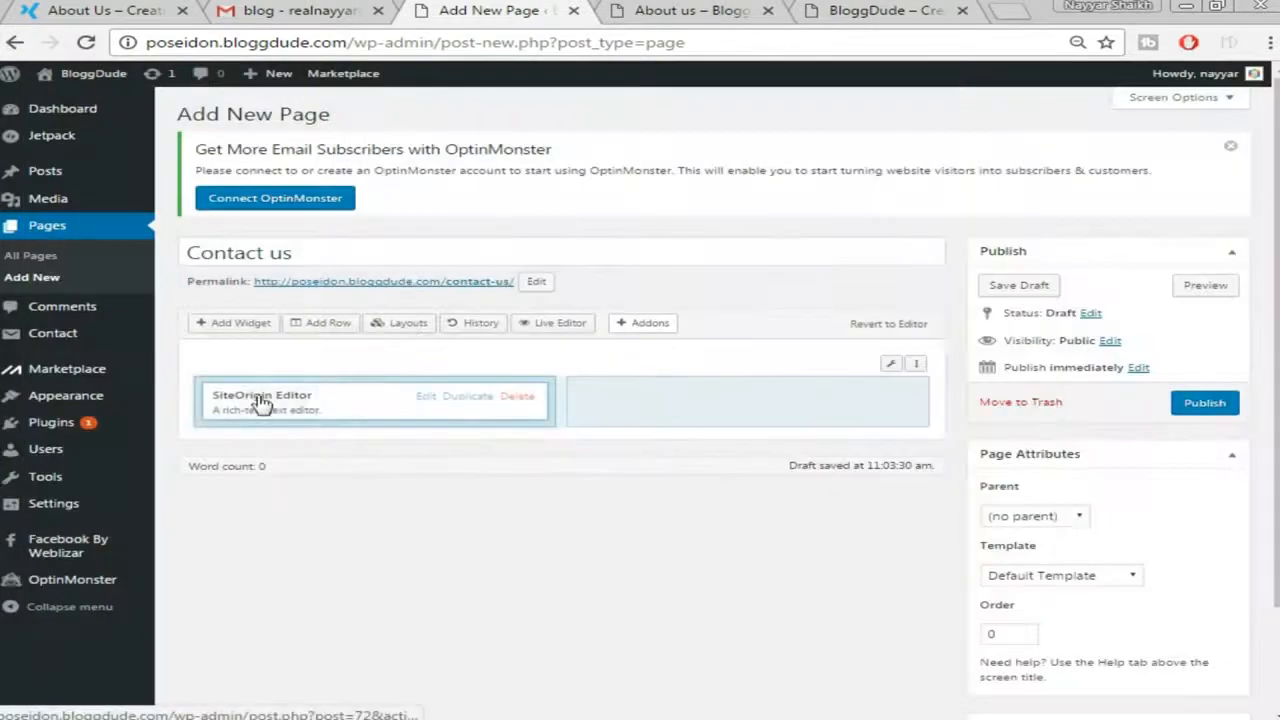
Paste the [contact-form-7 id="4"] shortcode into the left editor widget and save it
click(426, 397)
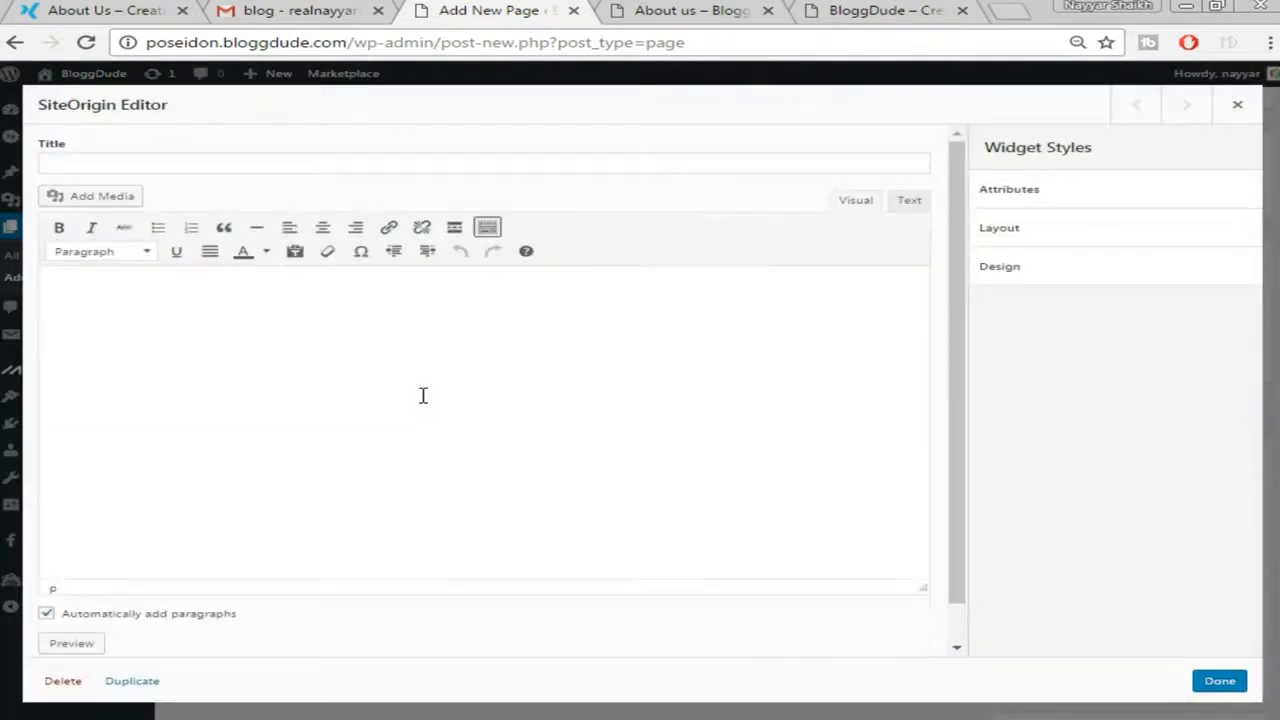
key(ctrl+v)
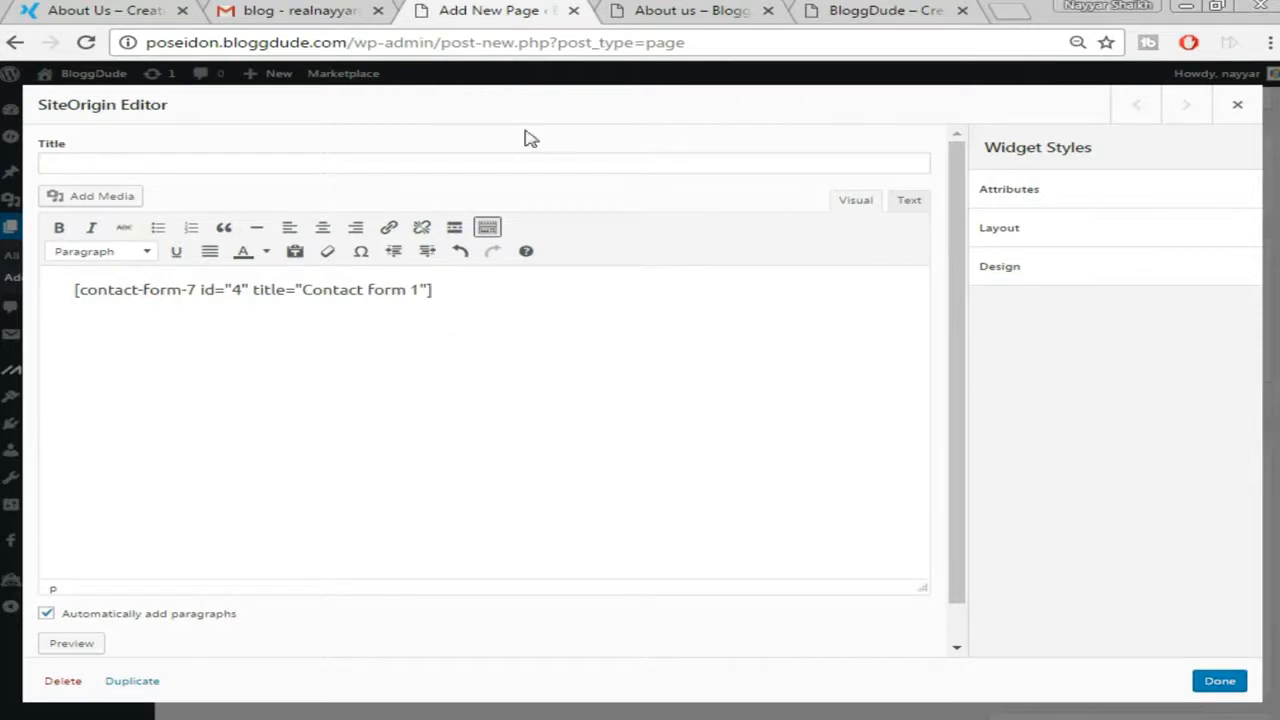
click(100, 10)
click(1196, 128)
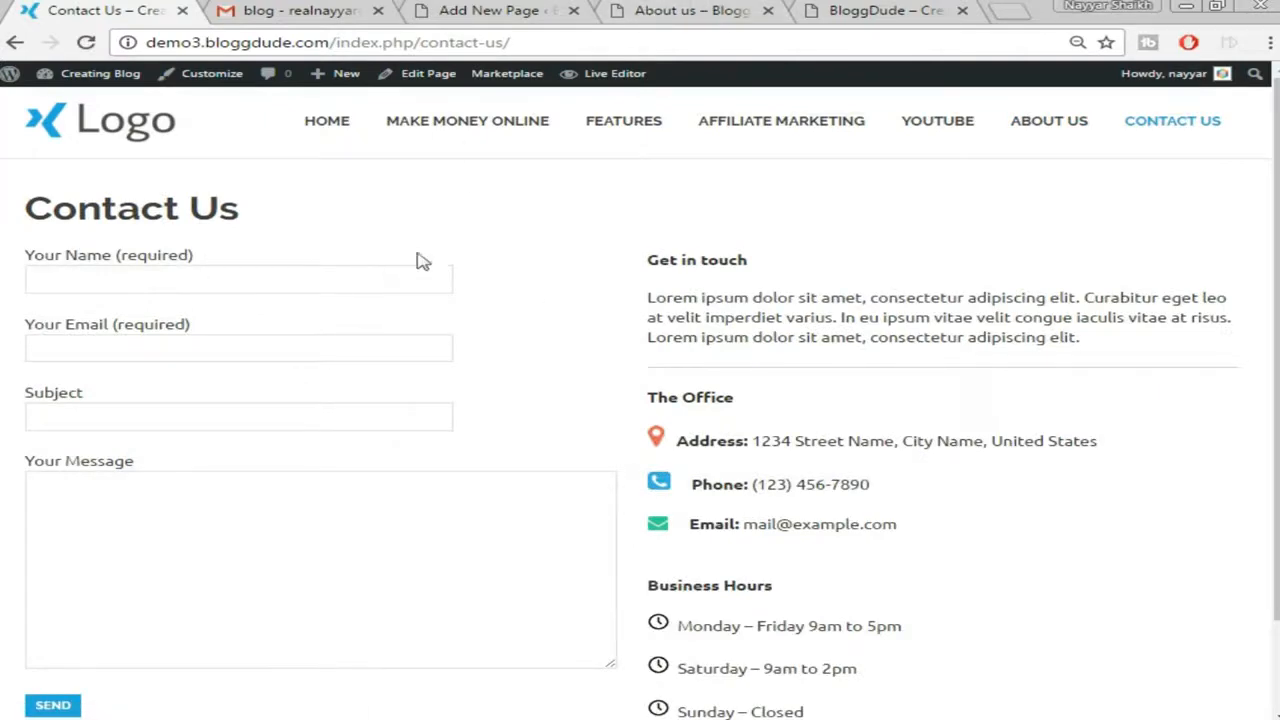
click(748, 12)
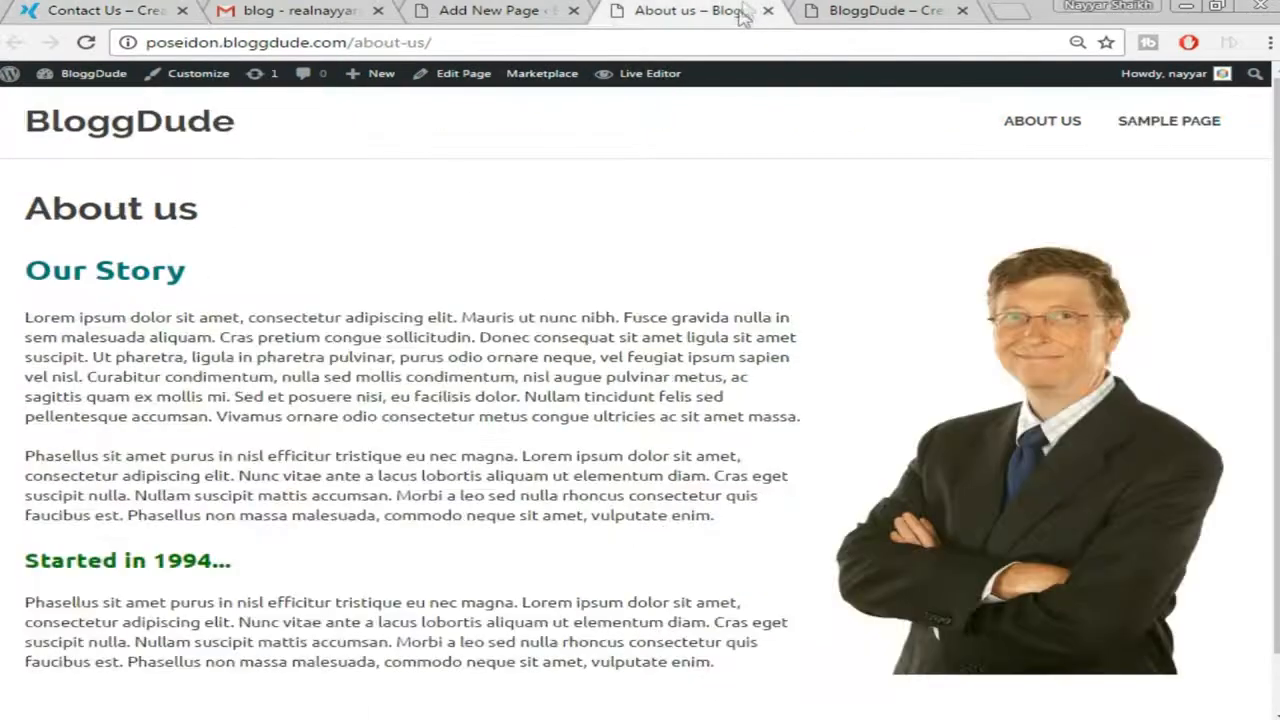
click(545, 9)
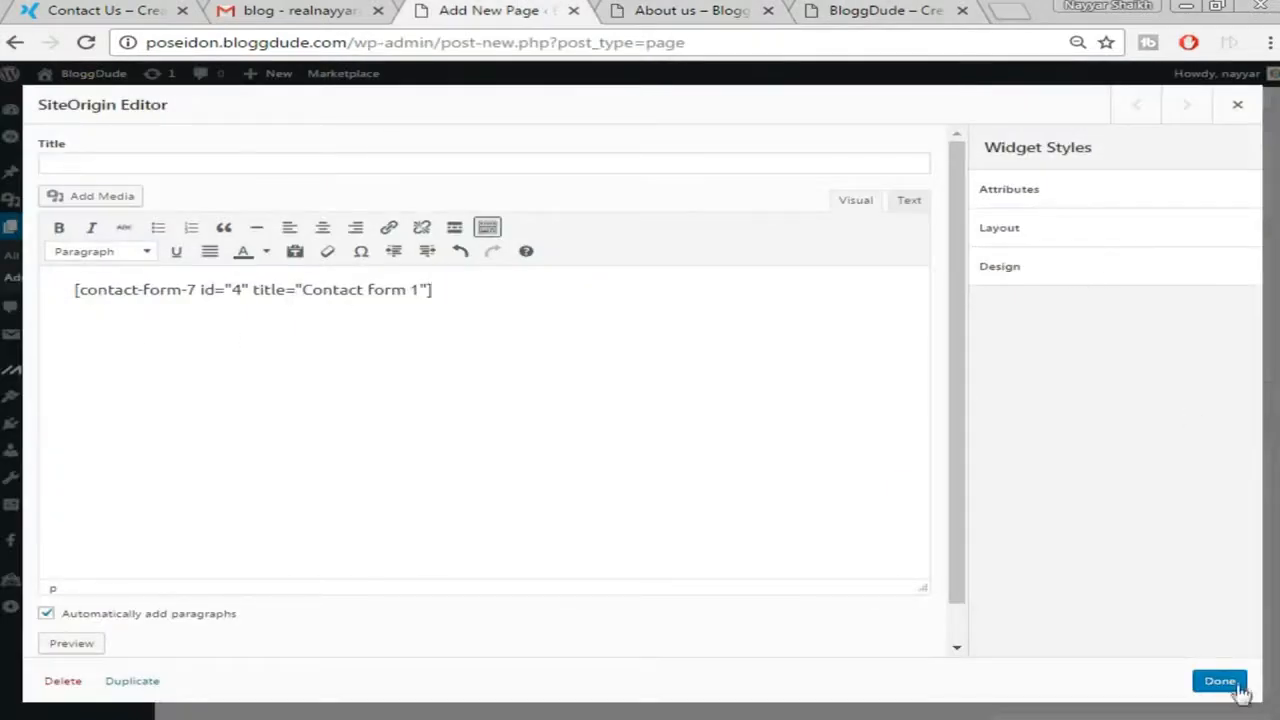
click(1236, 684)
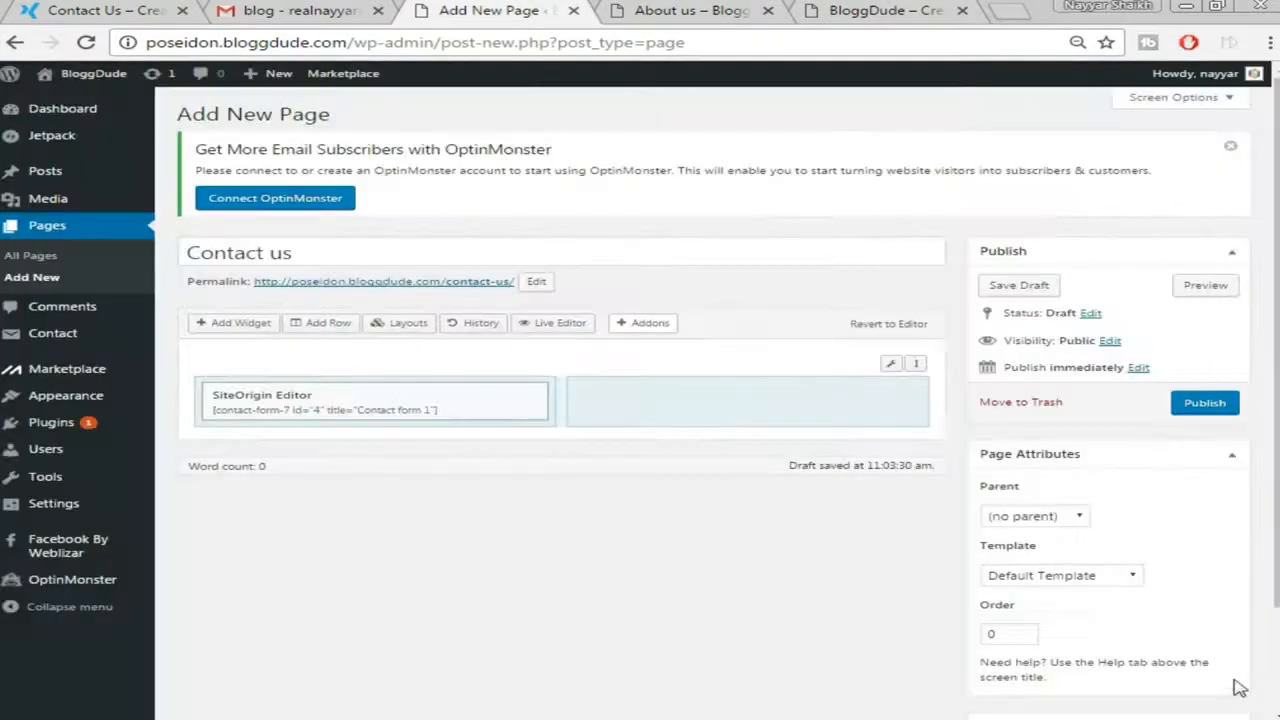
click(695, 408)
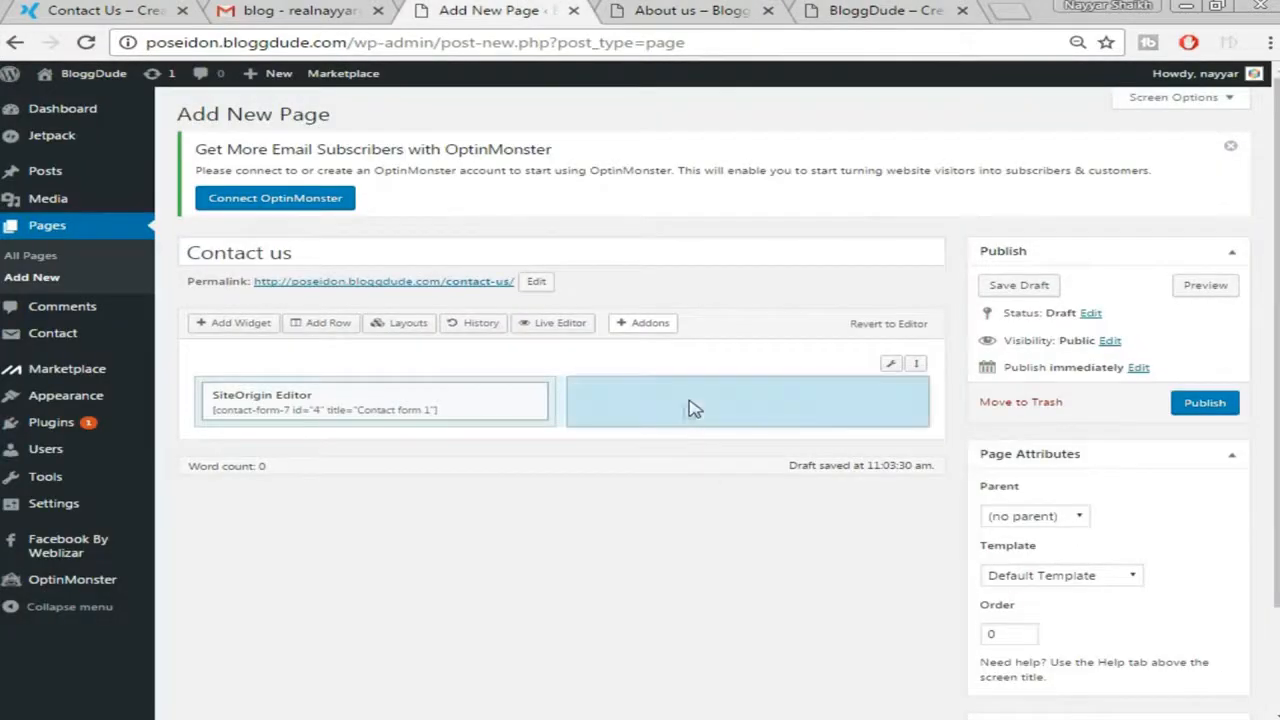
Add a SiteOrigin Editor widget to the right column and open it for editing
click(242, 325)
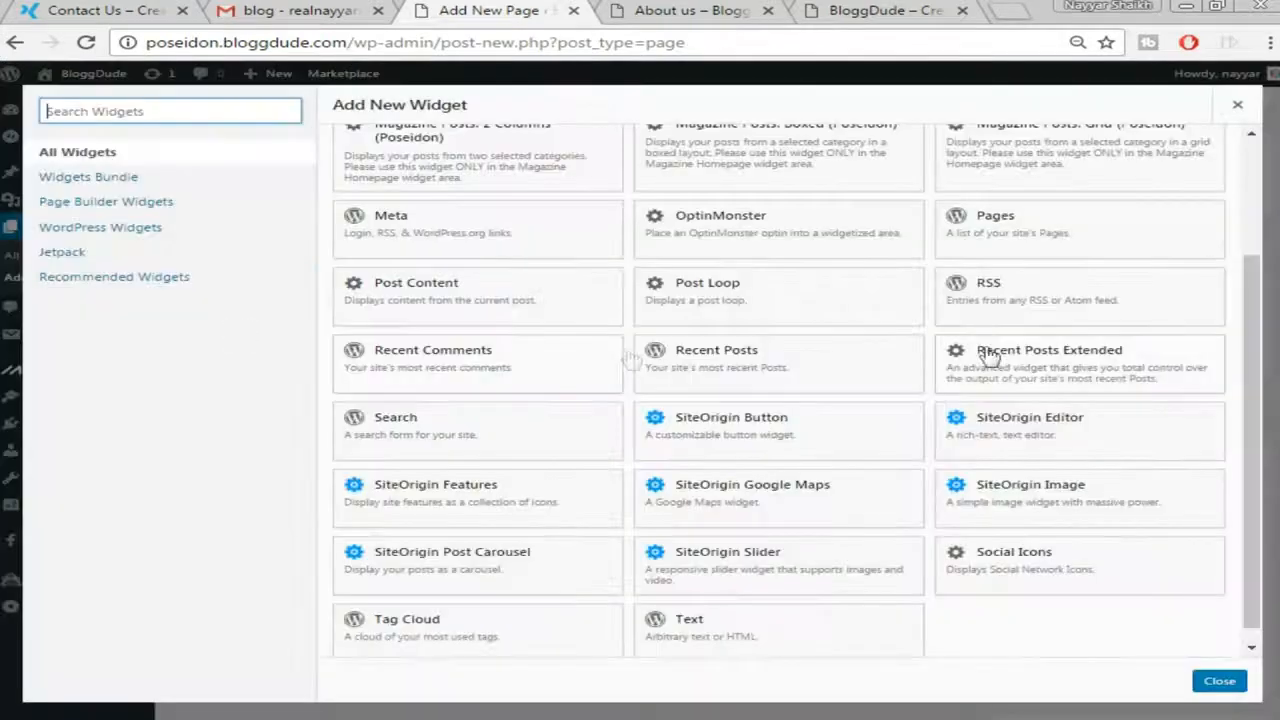
click(1032, 437)
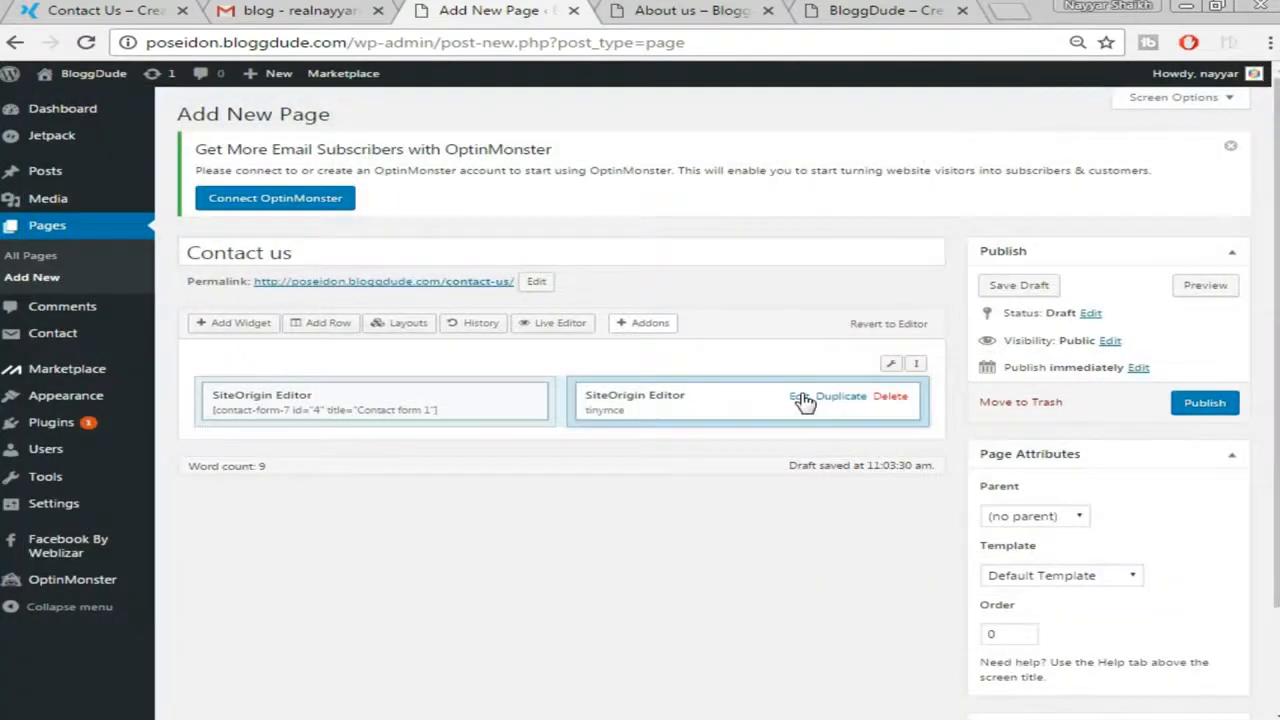
click(801, 397)
Copy the 'Get in touch' through business hours text from the demo Contact Us page
click(100, 10)
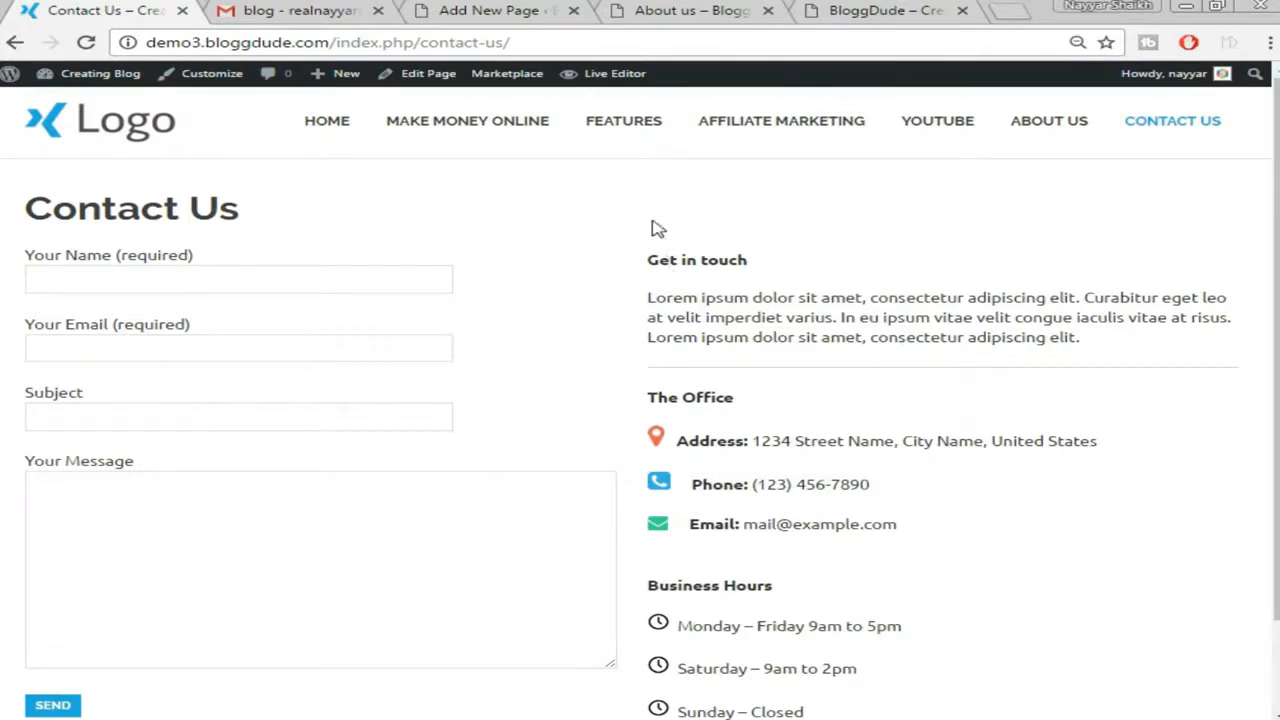
drag(650, 262, 841, 586)
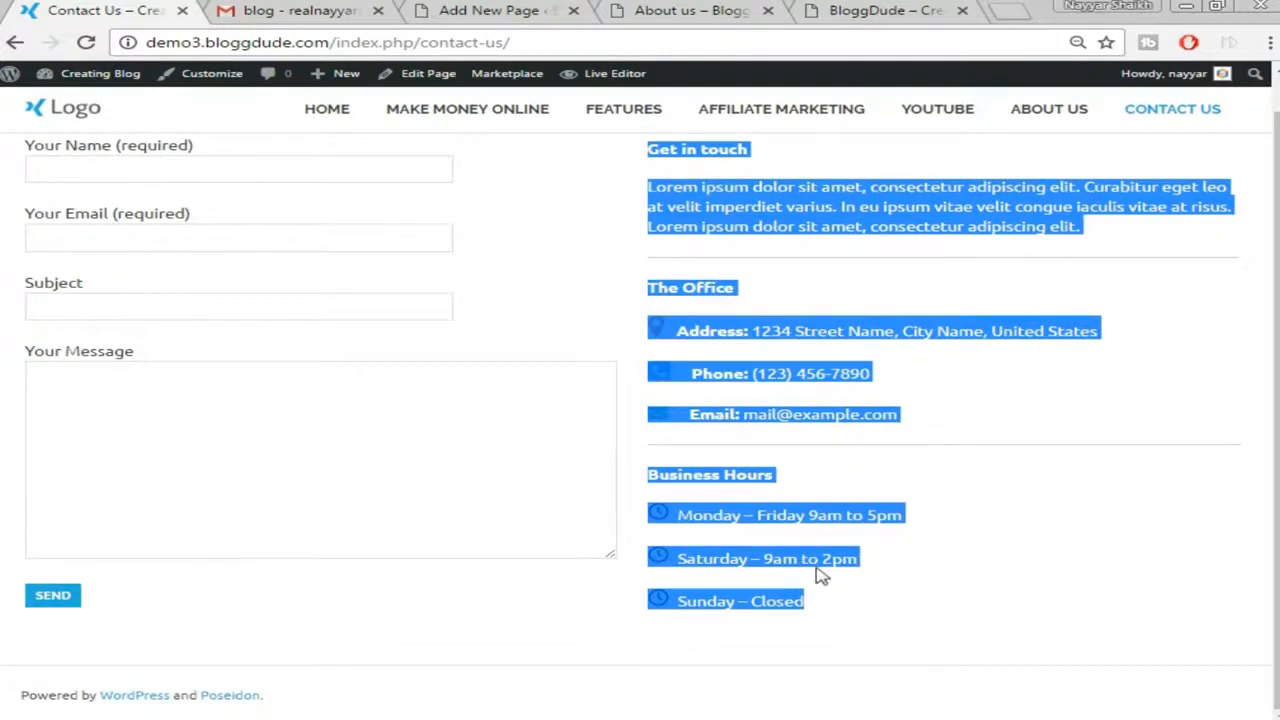
right_click(745, 205)
click(752, 215)
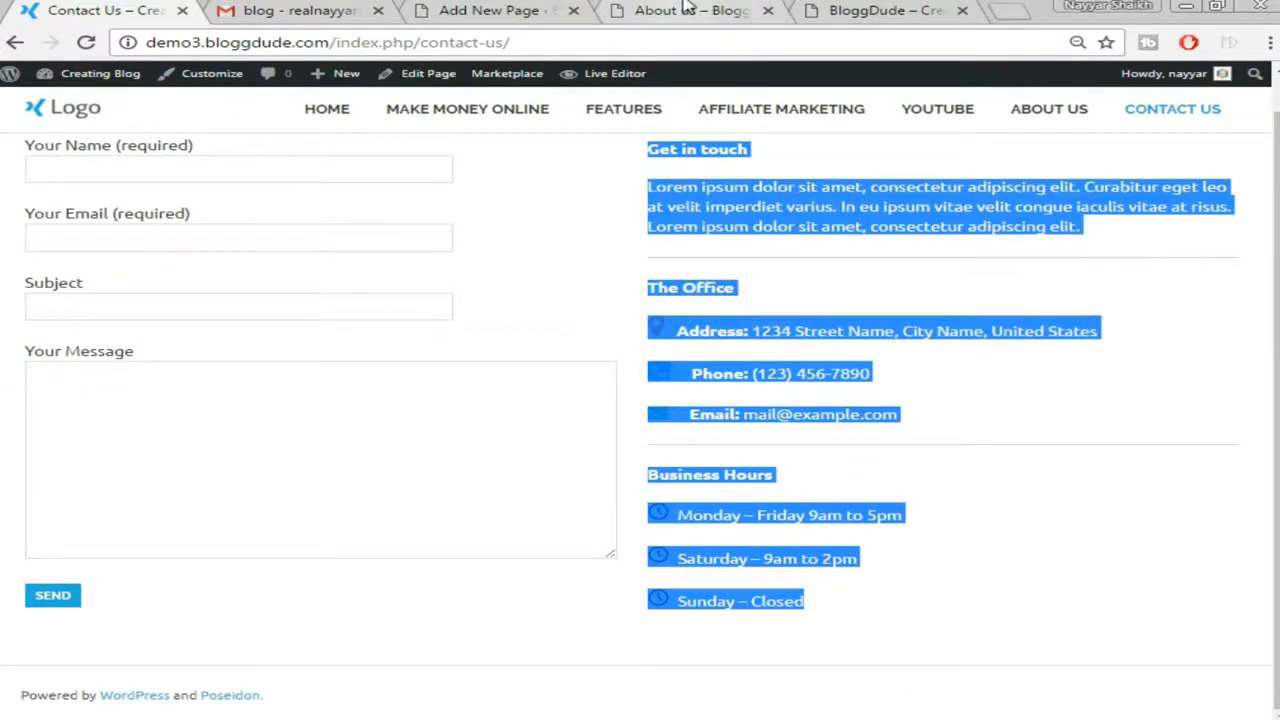
click(690, 10)
Paste the copied contact details into the empty right-column editor widget
click(490, 10)
right_click(394, 411)
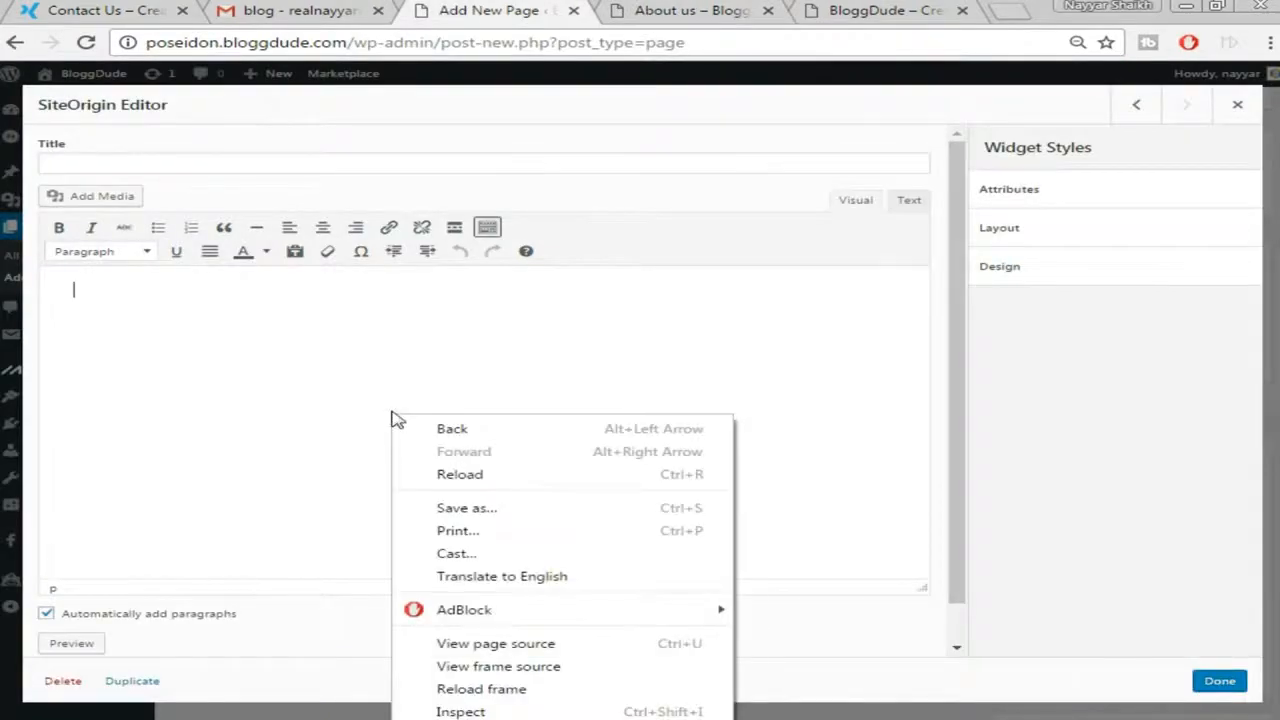
click(318, 357)
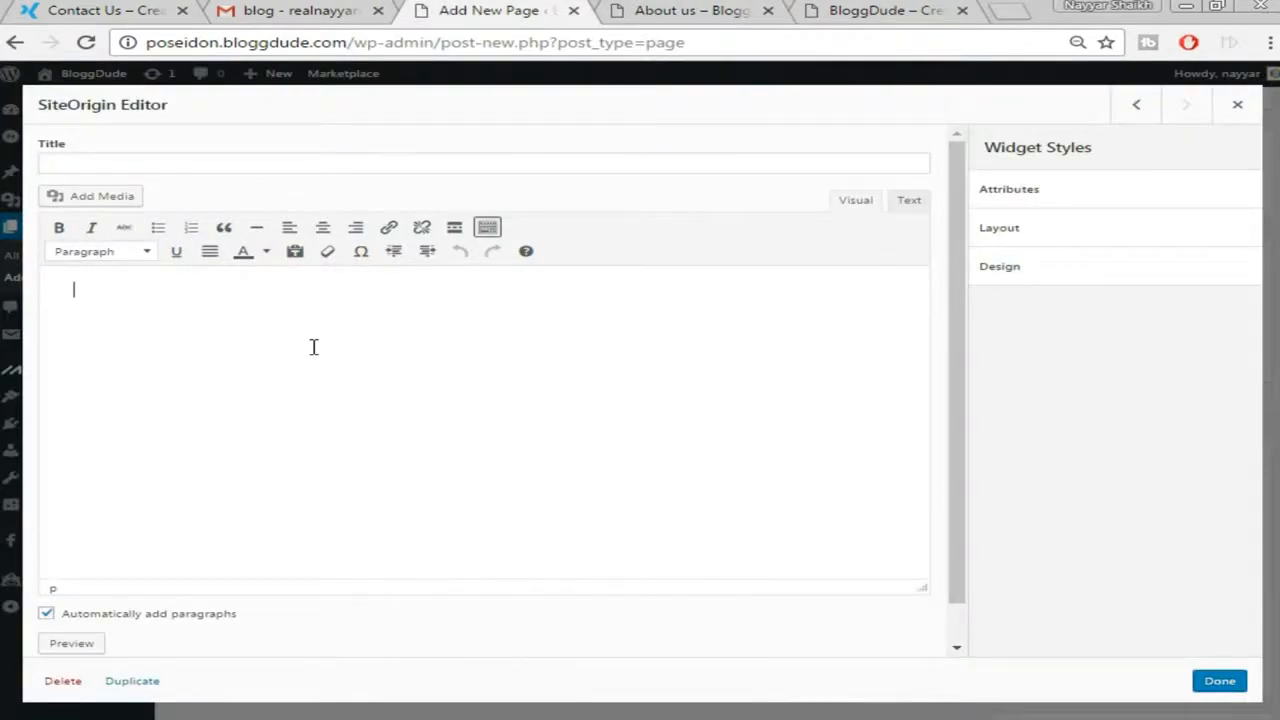
key(ctrl+v)
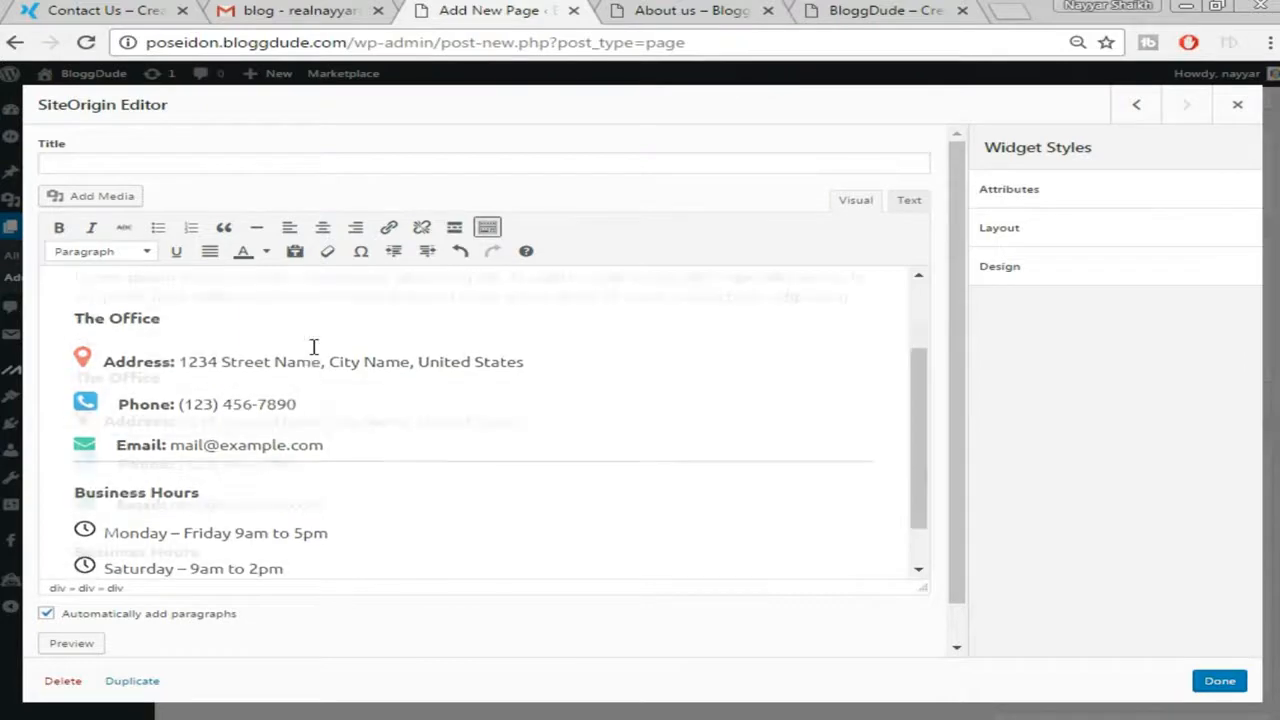
scroll(315, 360, down, 2)
scroll(209, 363, up, 2)
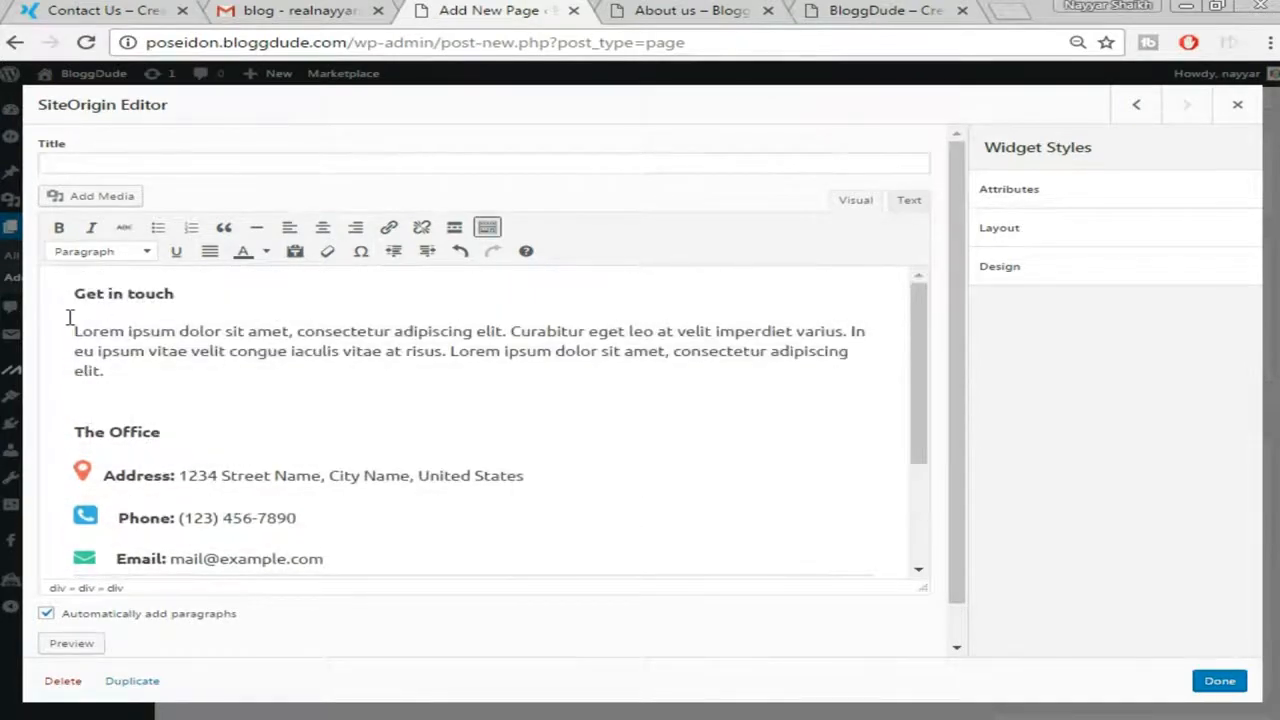
Review the pasted Get in touch text and address, phone and email icons, then save the widget
drag(68, 322, 218, 372)
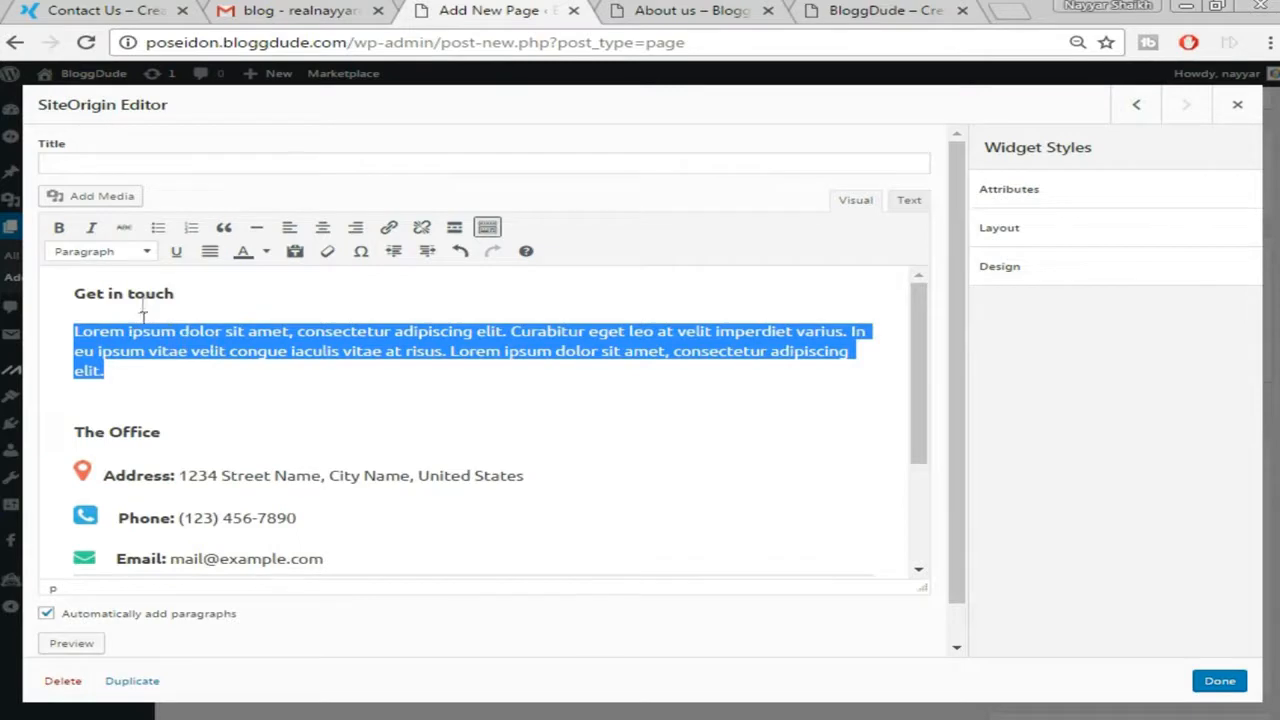
scroll(288, 410, down, 1)
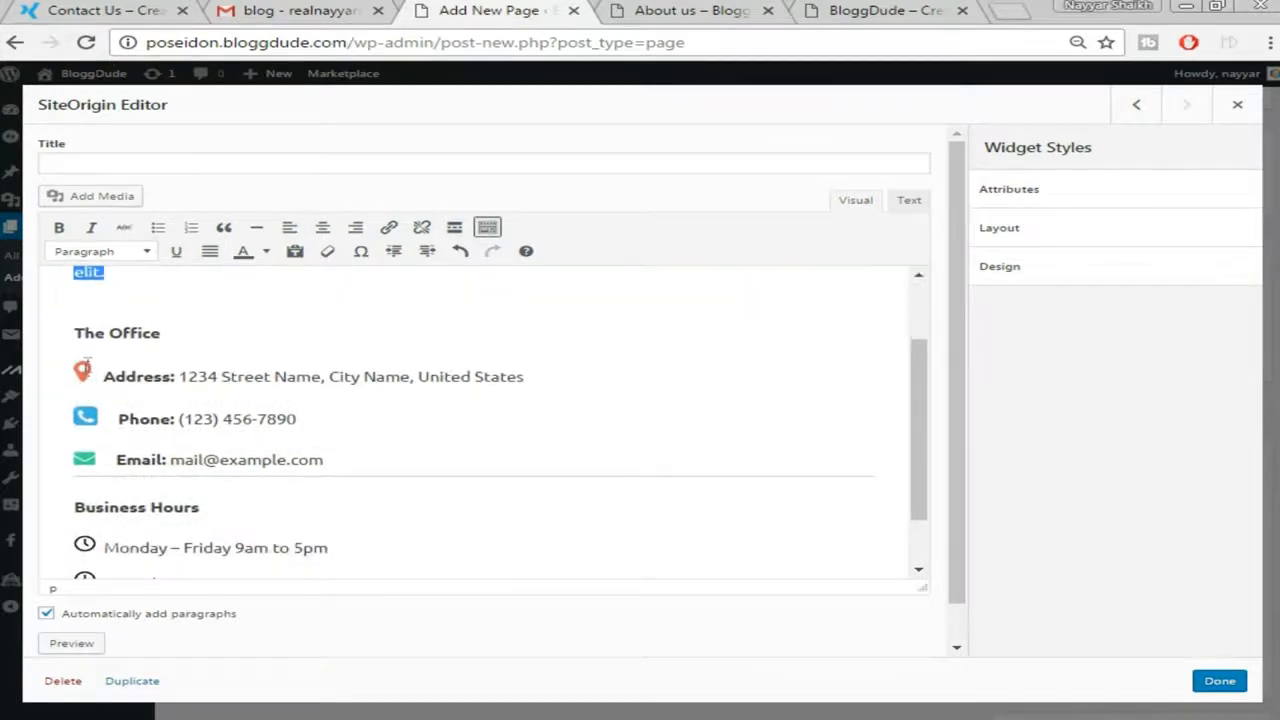
click(82, 372)
click(86, 418)
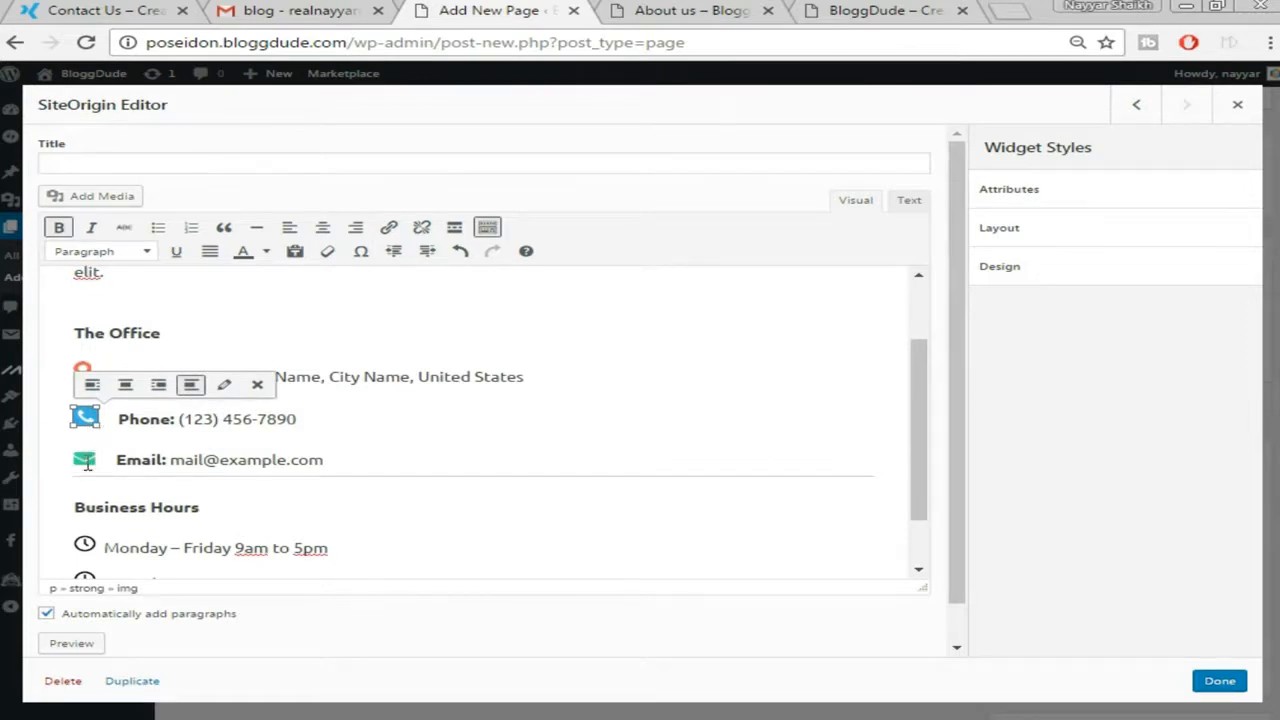
click(86, 460)
click(514, 438)
scroll(511, 436, down, 1)
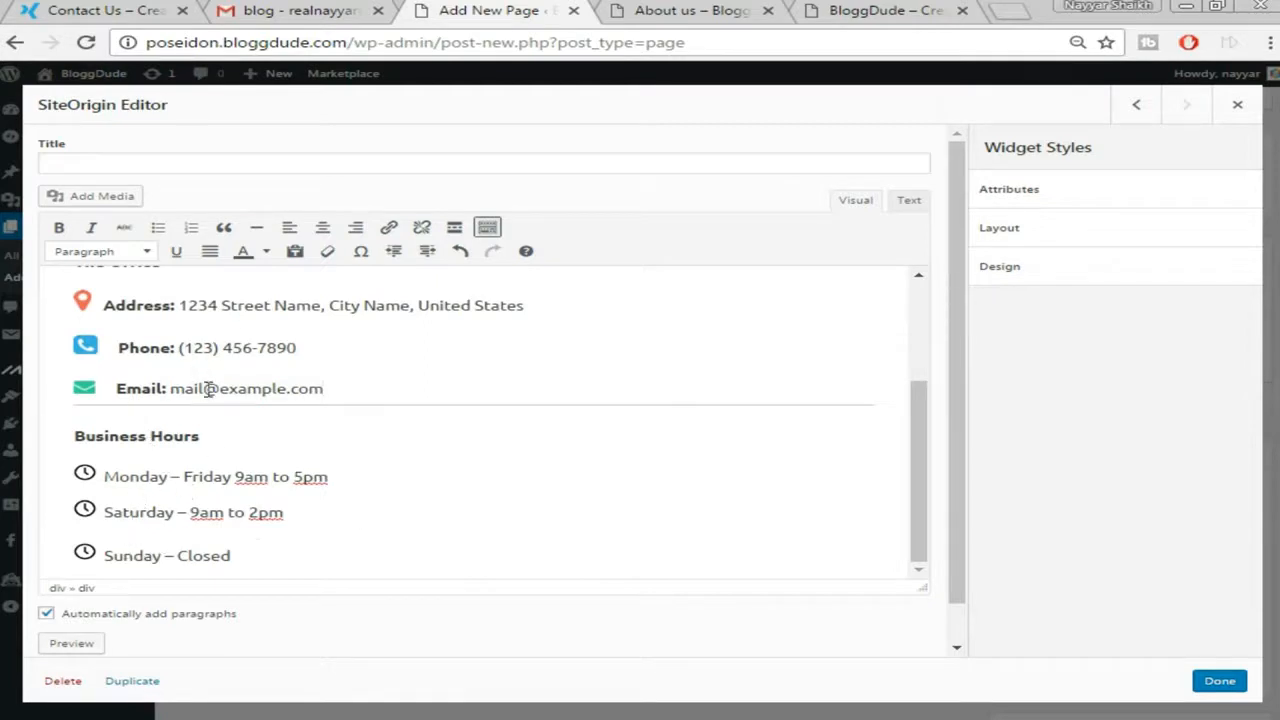
scroll(414, 428, up, 2)
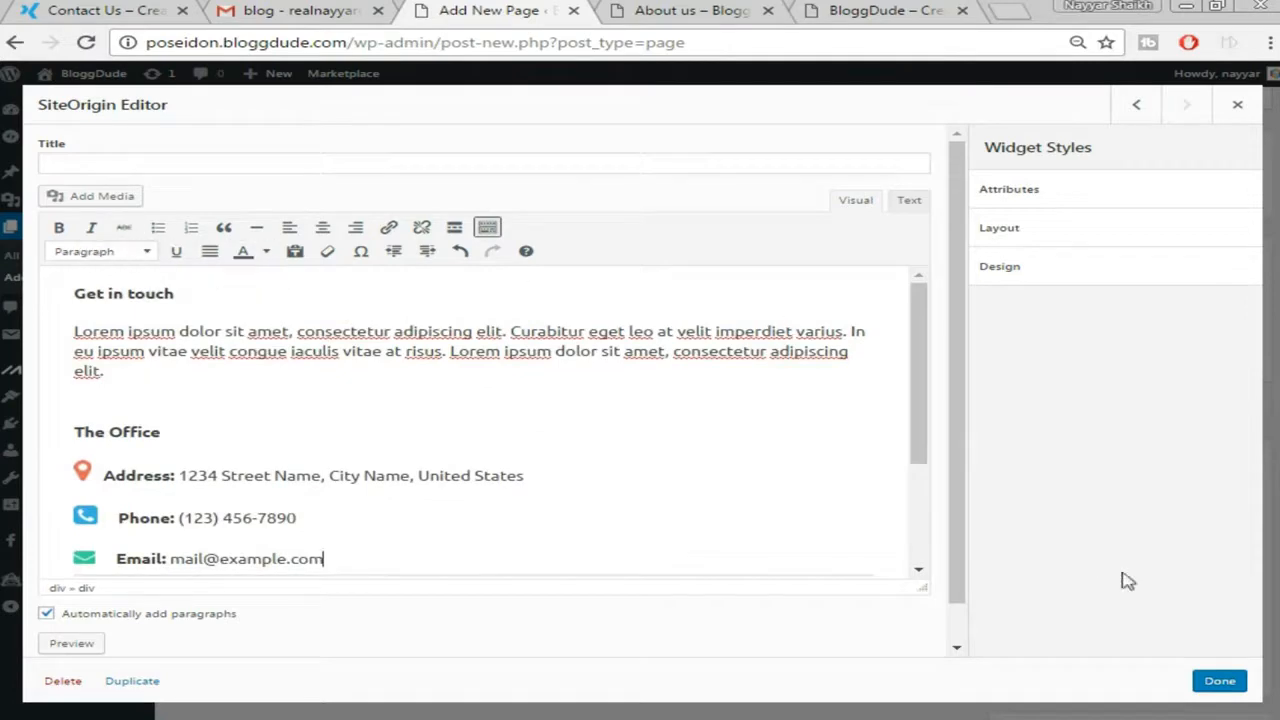
scroll(200, 433, down, 4)
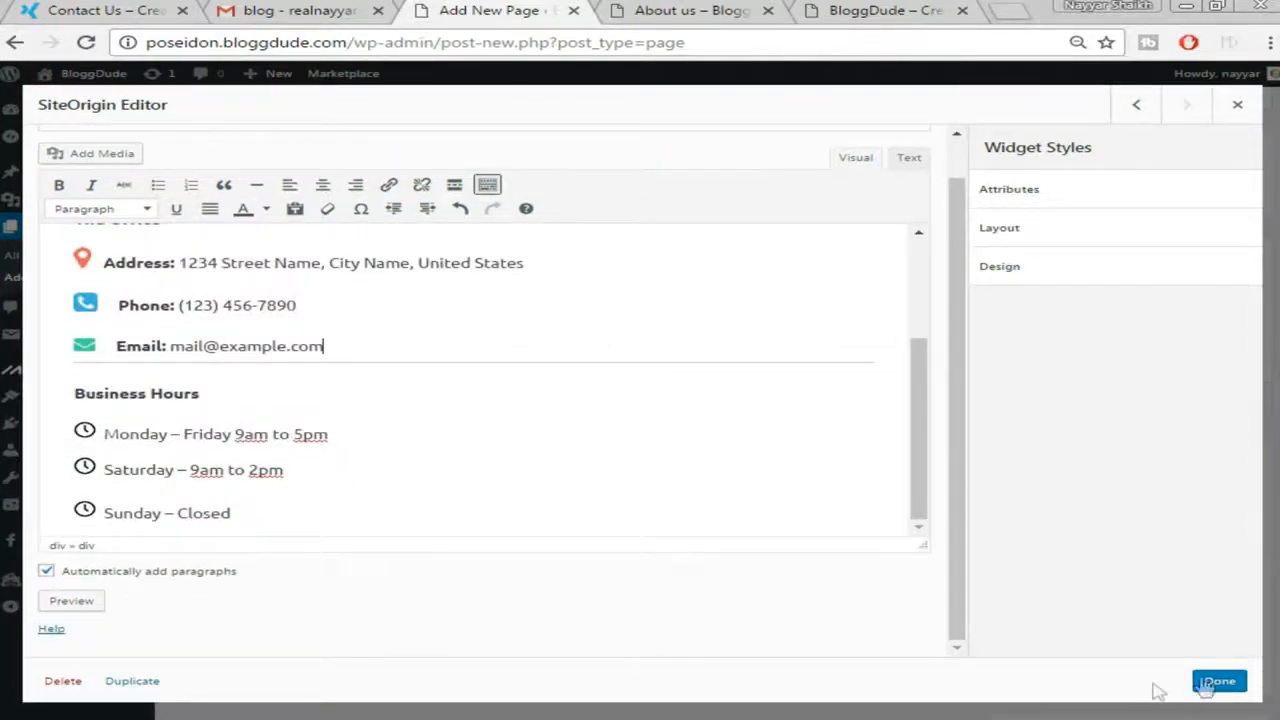
click(1219, 681)
scroll(1207, 420, down, 1)
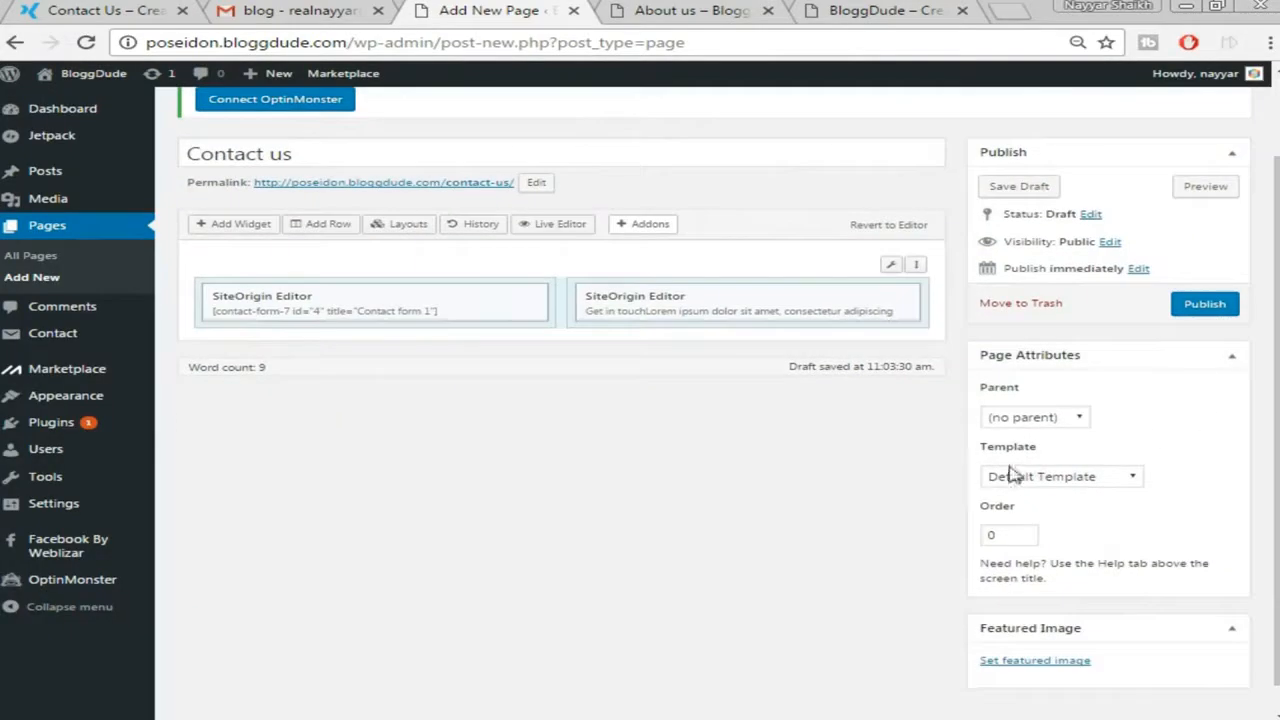
Publish Contact us with the Full-width Page template and open the live page in a new tab
click(1056, 478)
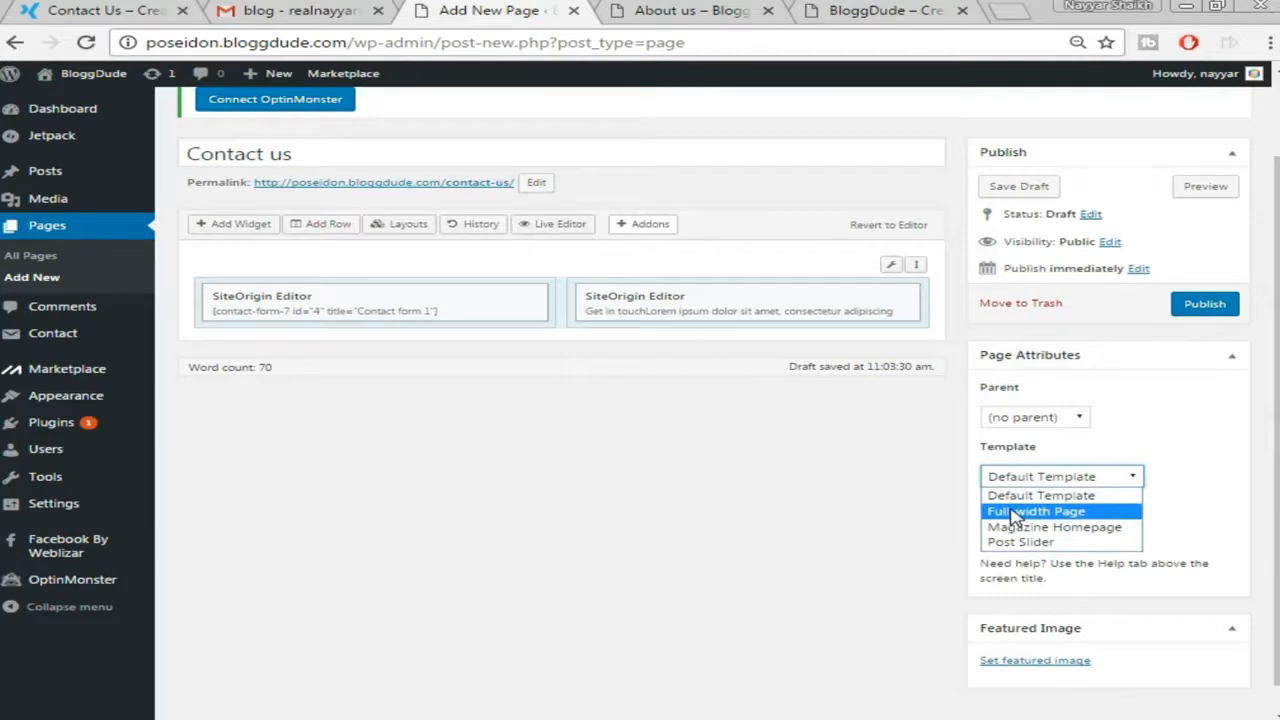
click(1015, 513)
scroll(1171, 457, up, 1)
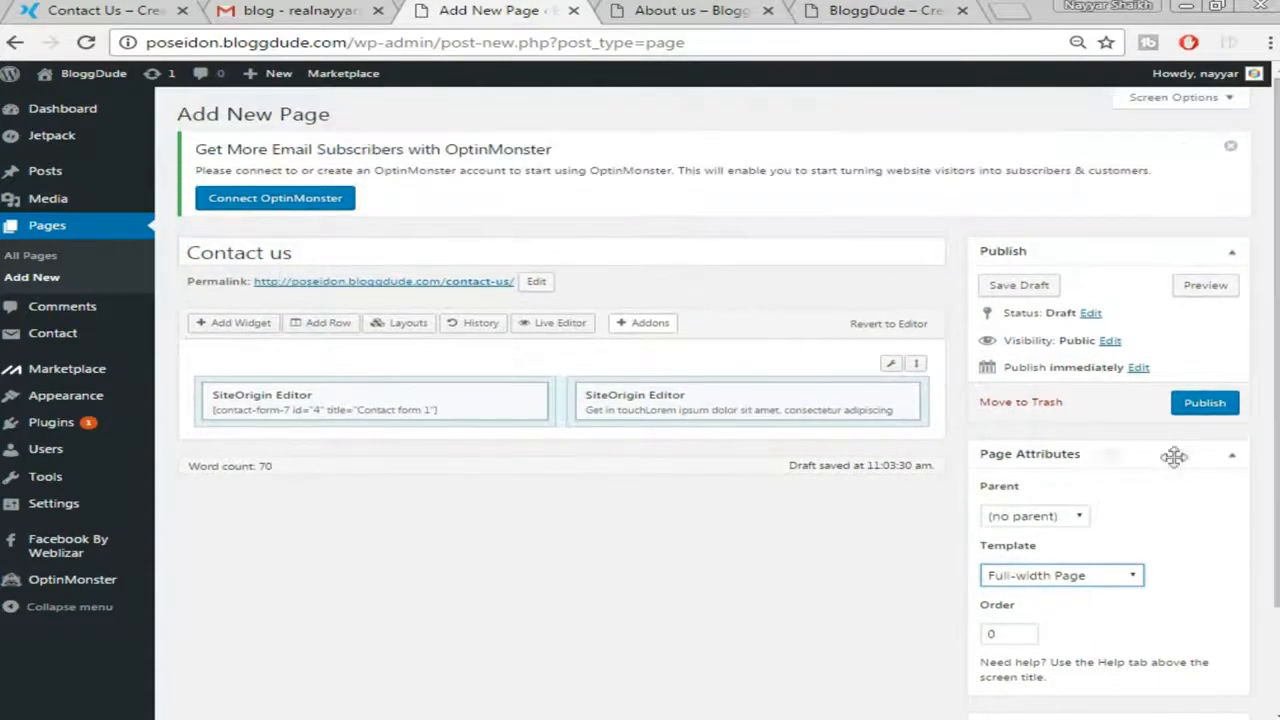
click(1234, 408)
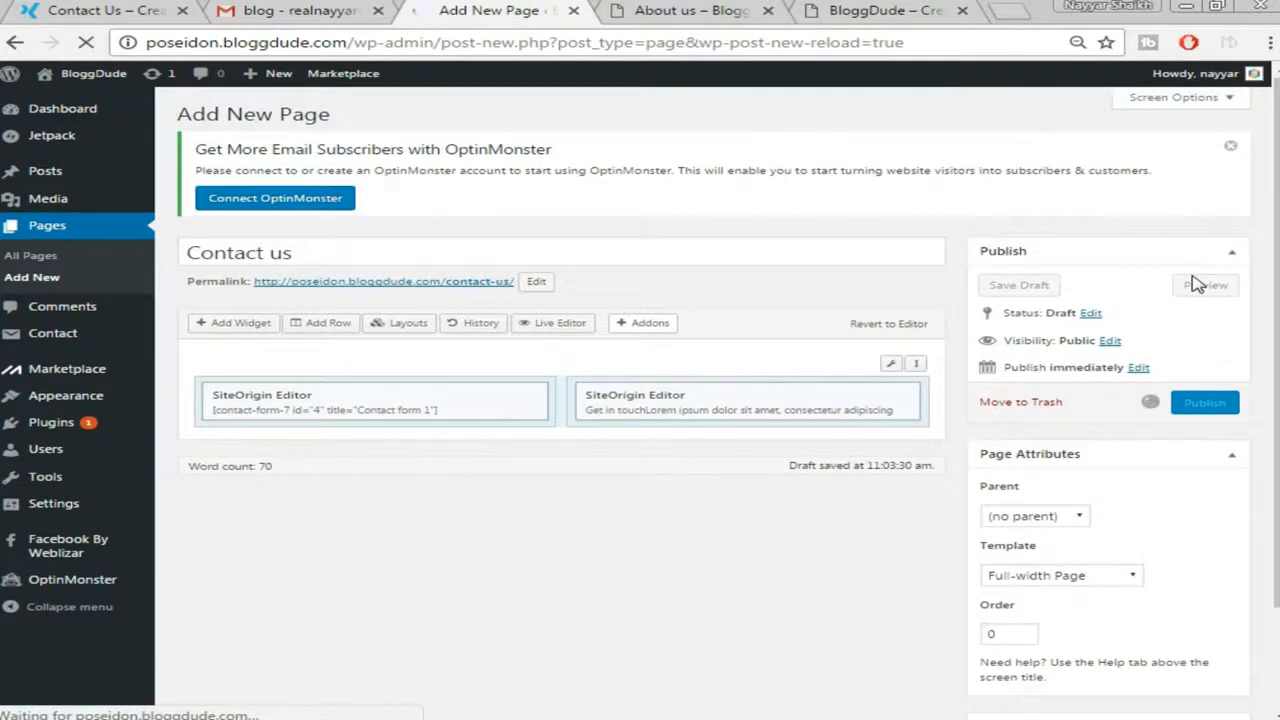
right_click(328, 244)
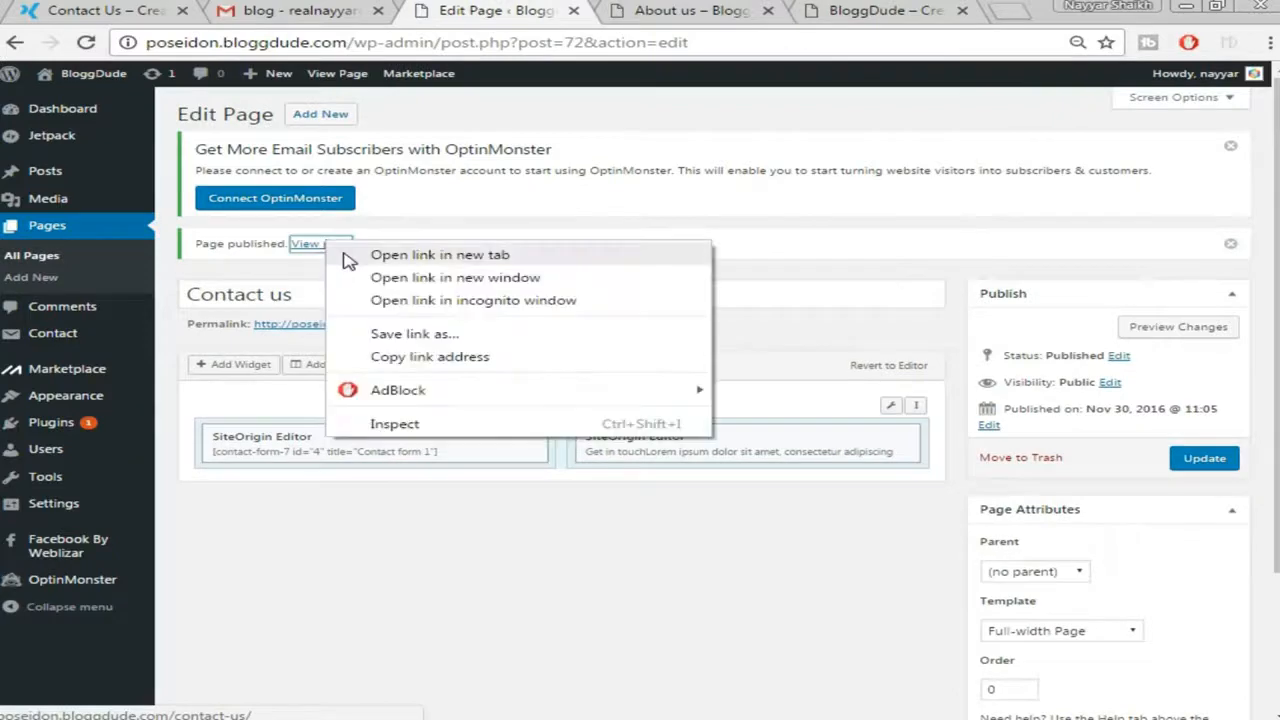
click(345, 256)
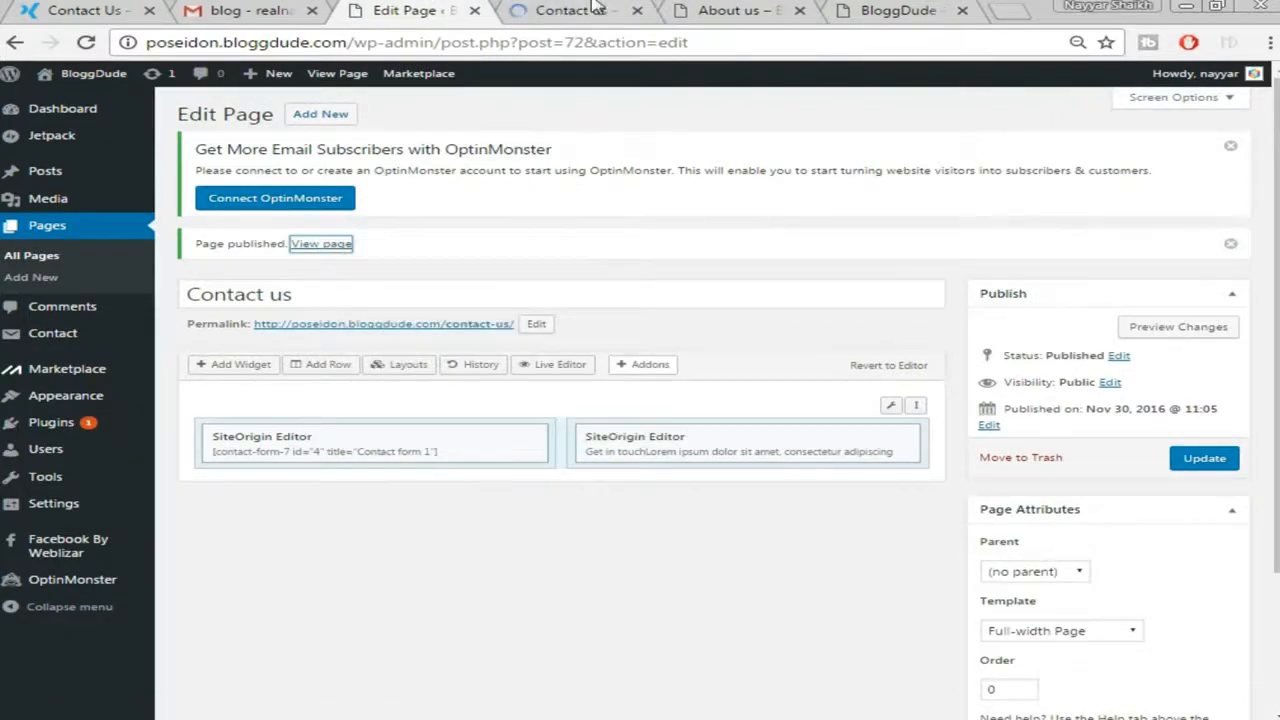
click(596, 8)
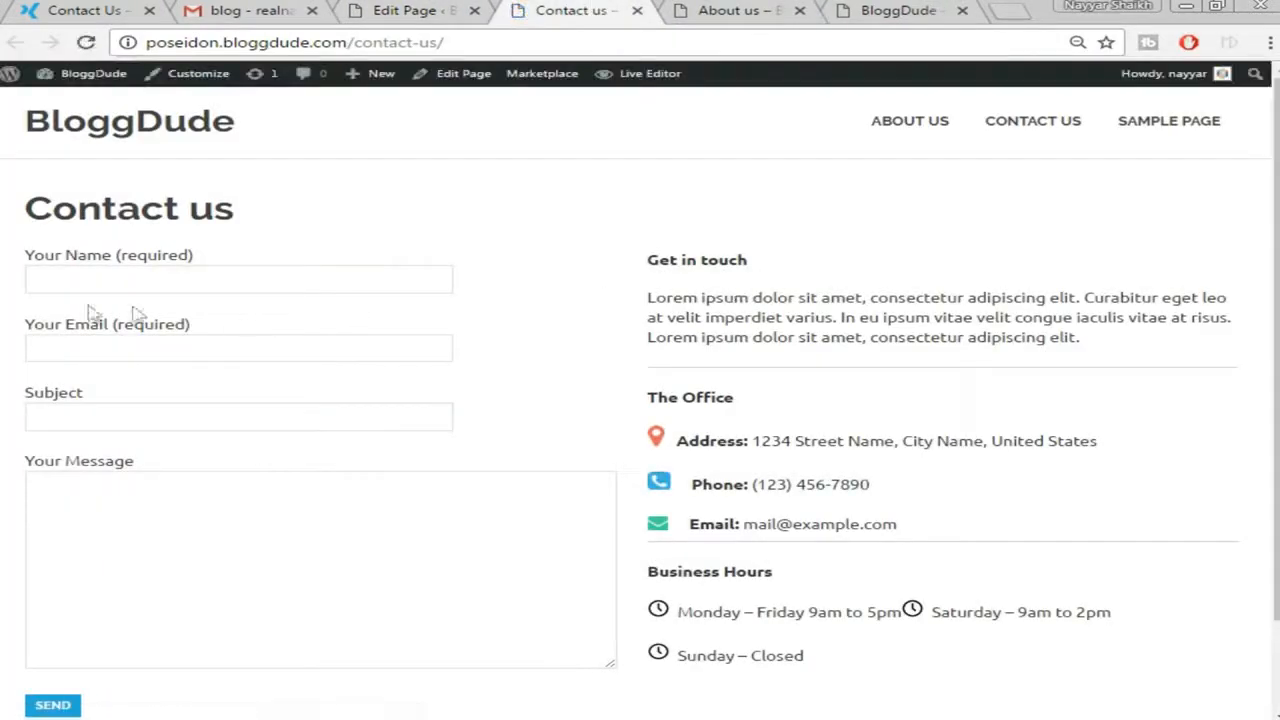
scroll(820, 363, down, 2)
scroll(855, 390, up, 2)
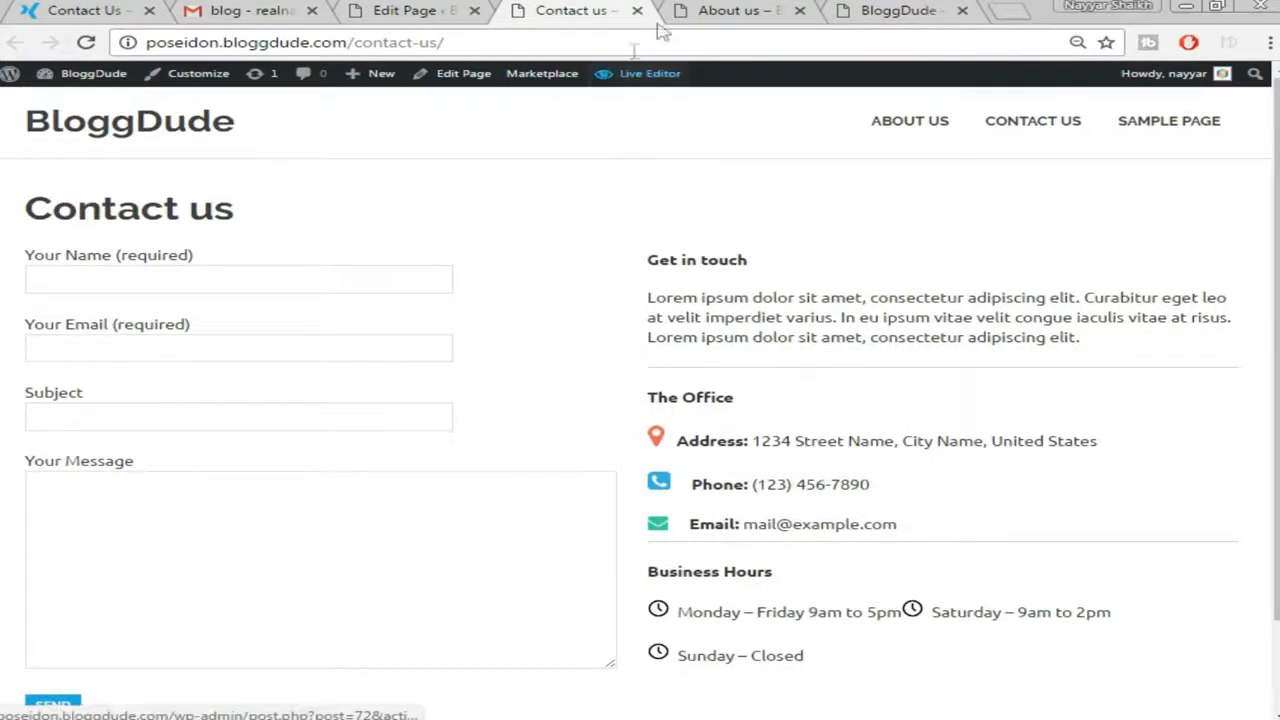
click(388, 9)
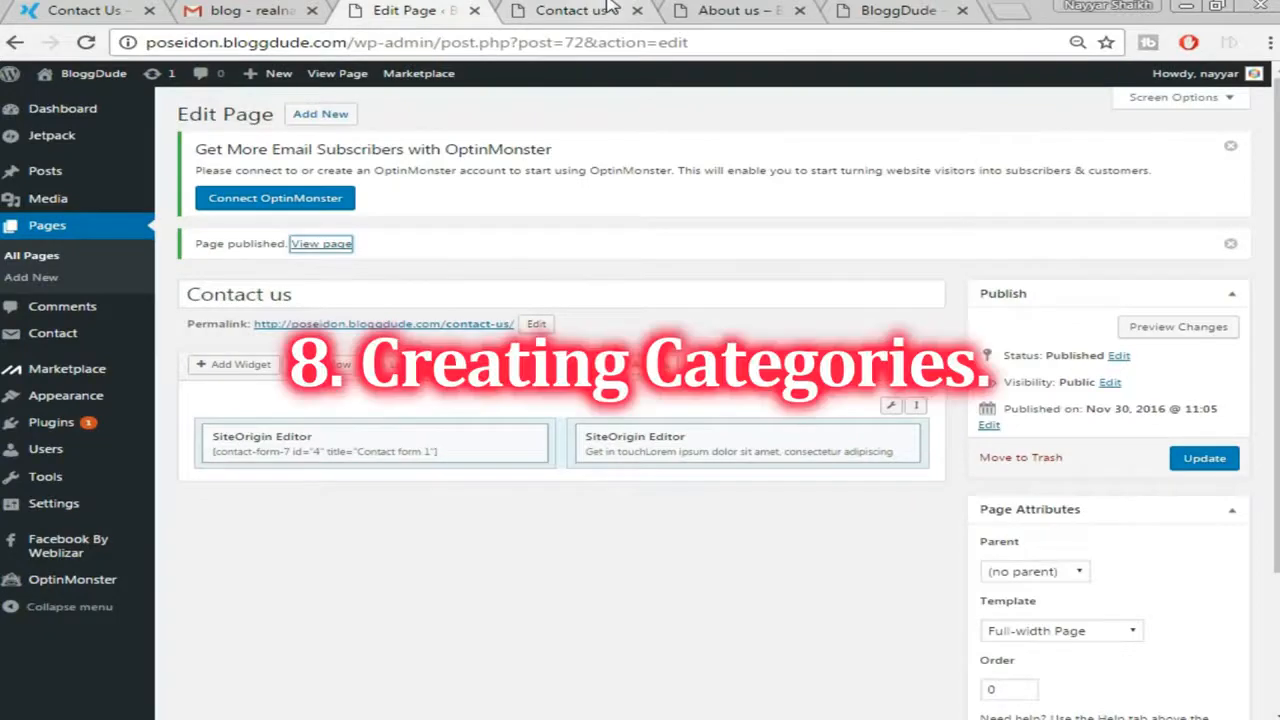
Glance at the site's front page, then return to the Contact us edit screen's Posts menu
click(46, 9)
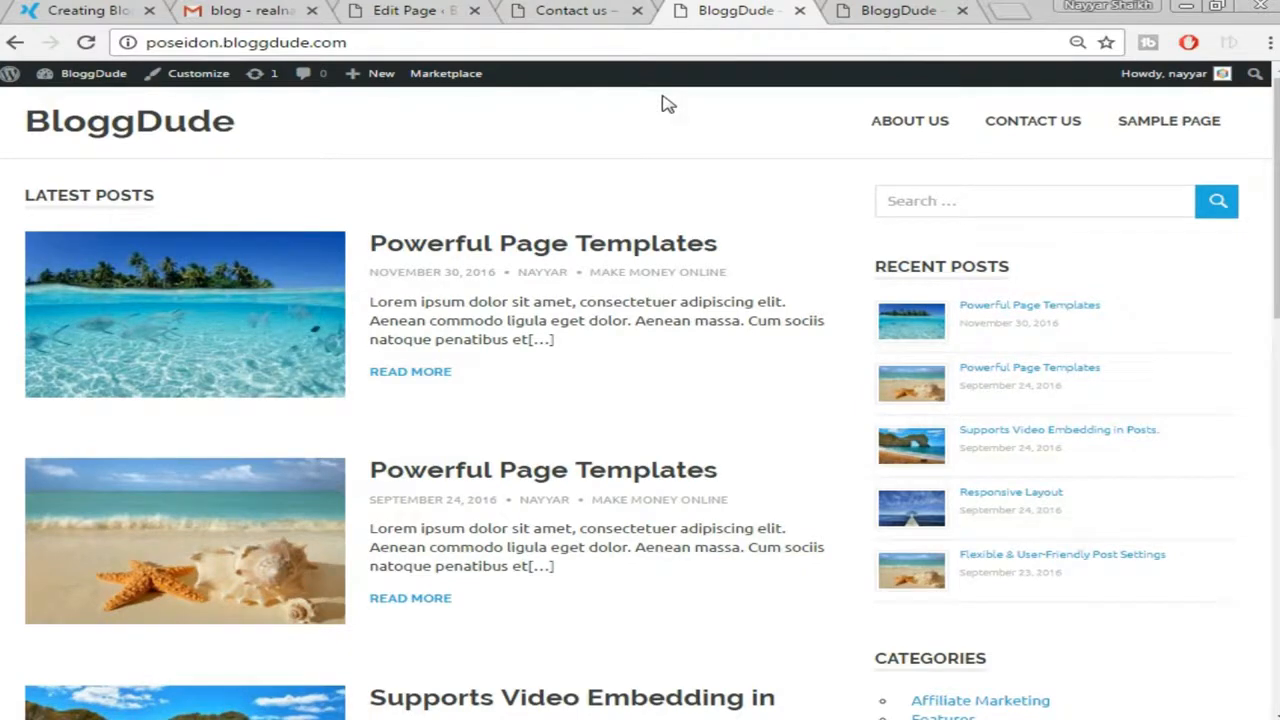
click(412, 12)
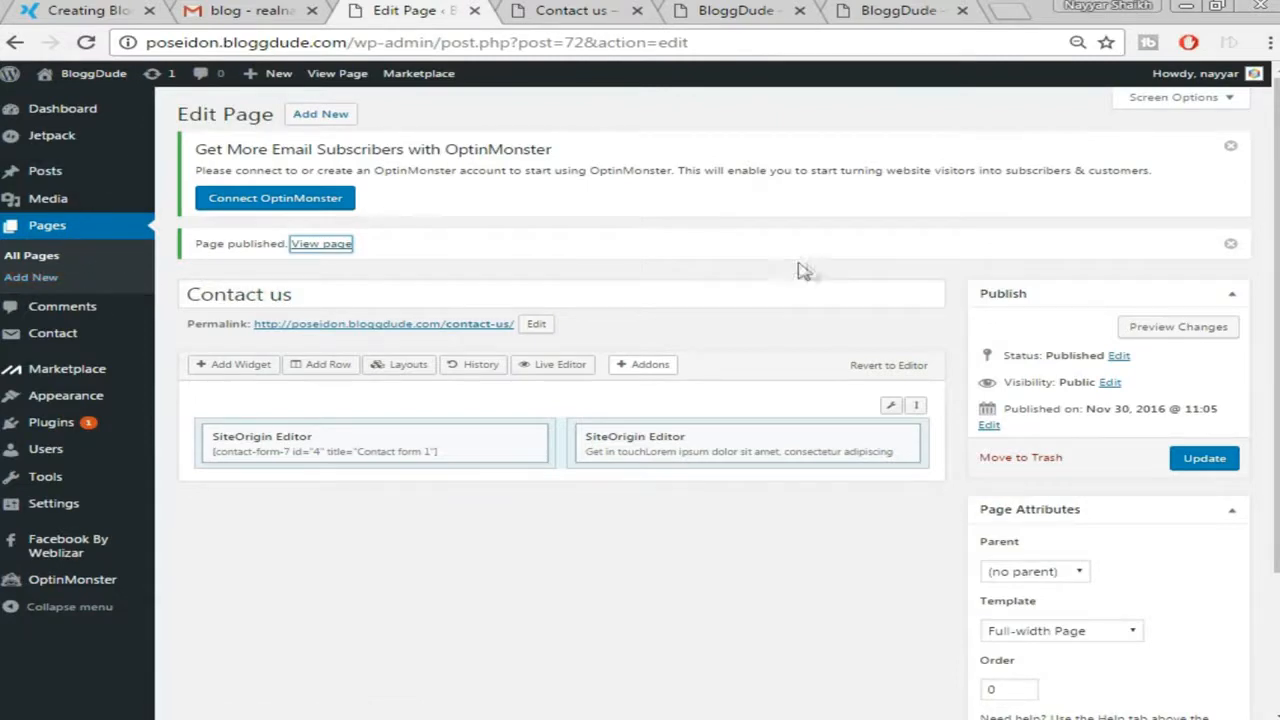
mouse_move(52, 201)
mouse_move(62, 177)
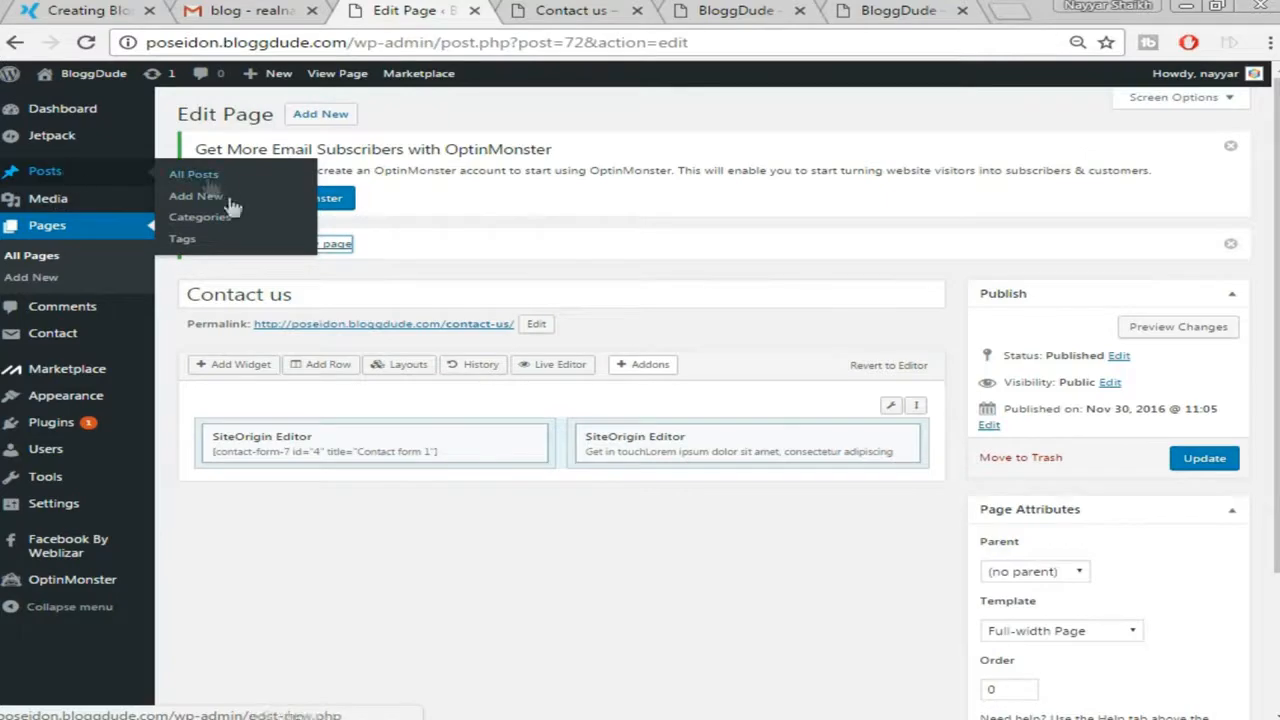
Create a Facebook category (slug facebook), then switch back to BloggDude's front page
click(201, 228)
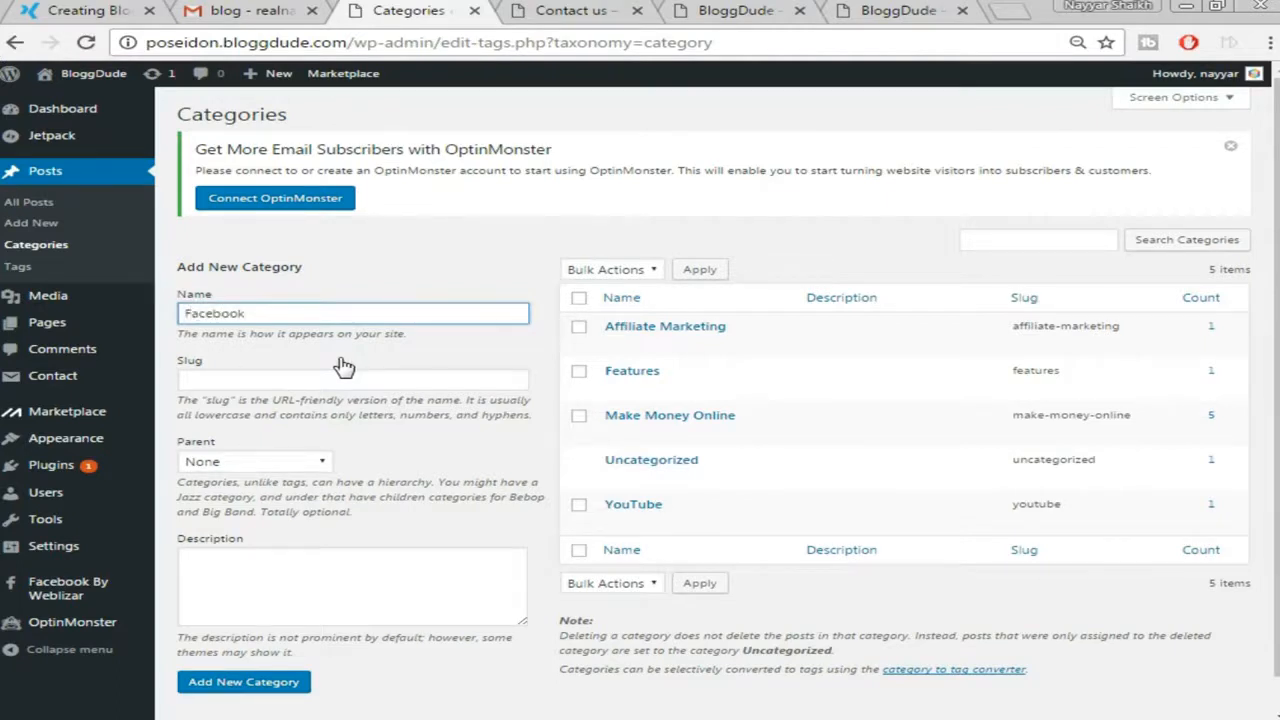
click(266, 690)
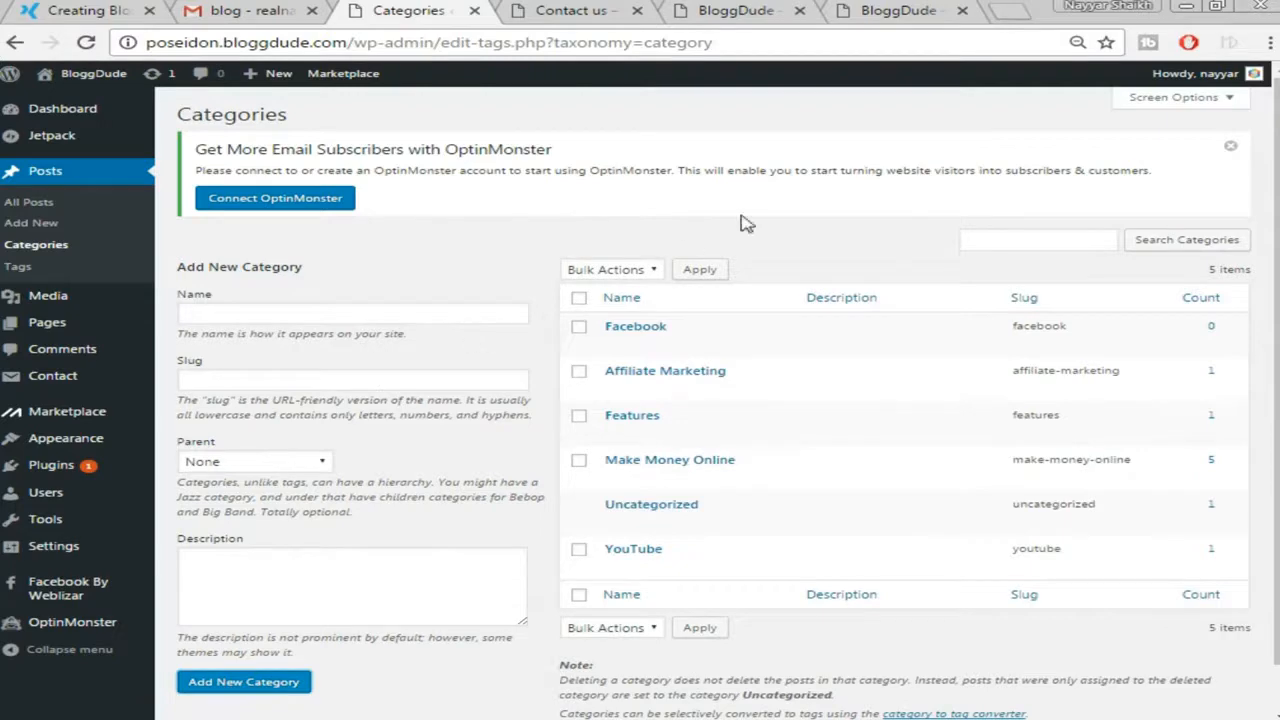
click(756, 14)
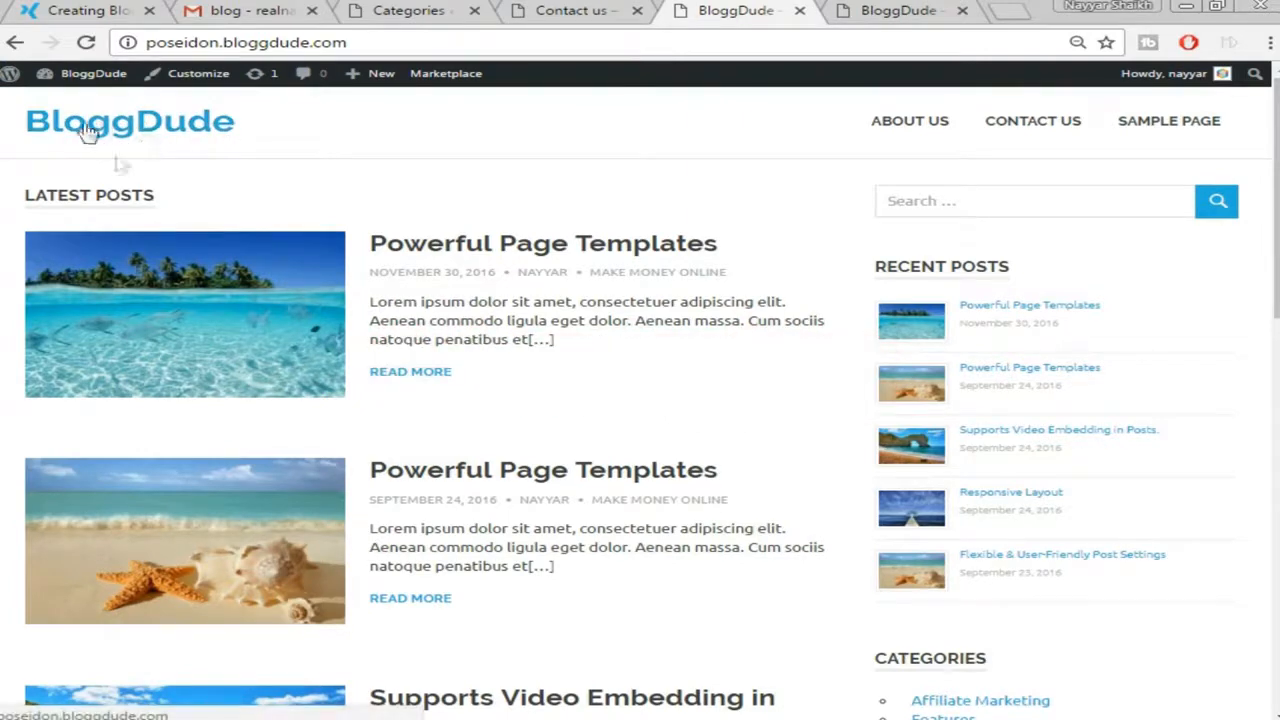
Compare the Creating Blog demo's logo header with the live Contact us page, then open a blank tab
click(90, 10)
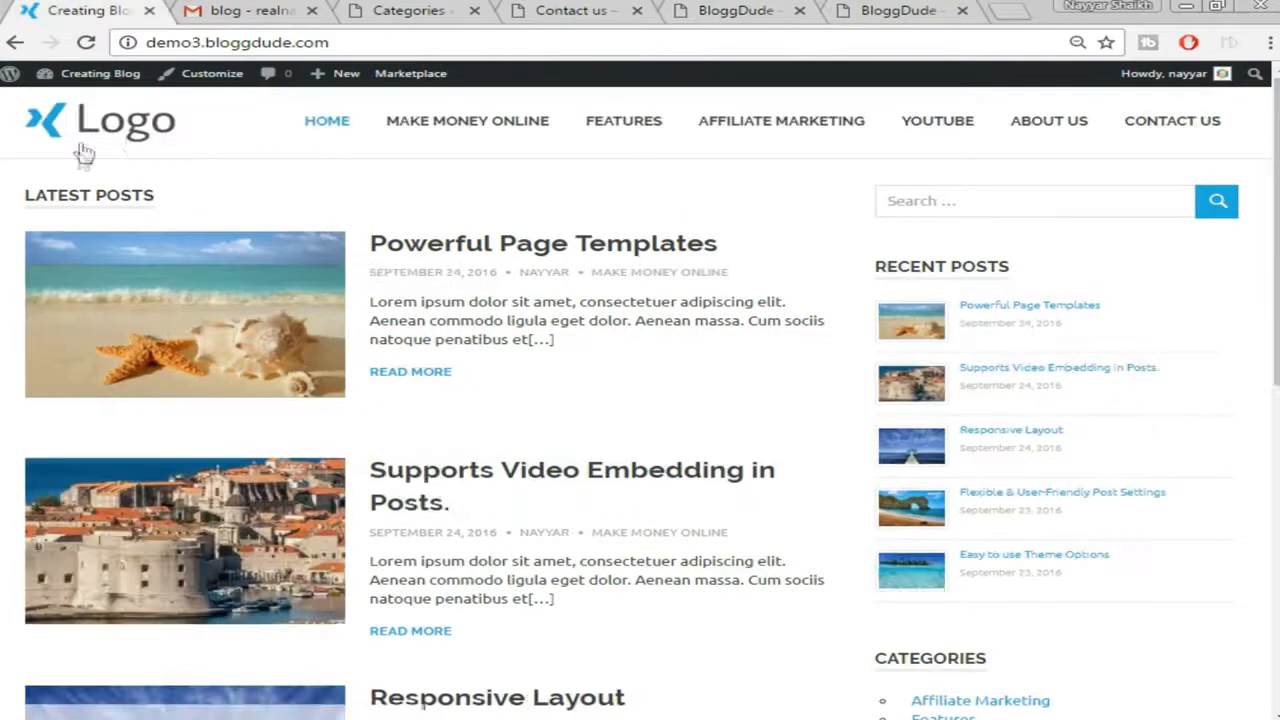
click(588, 12)
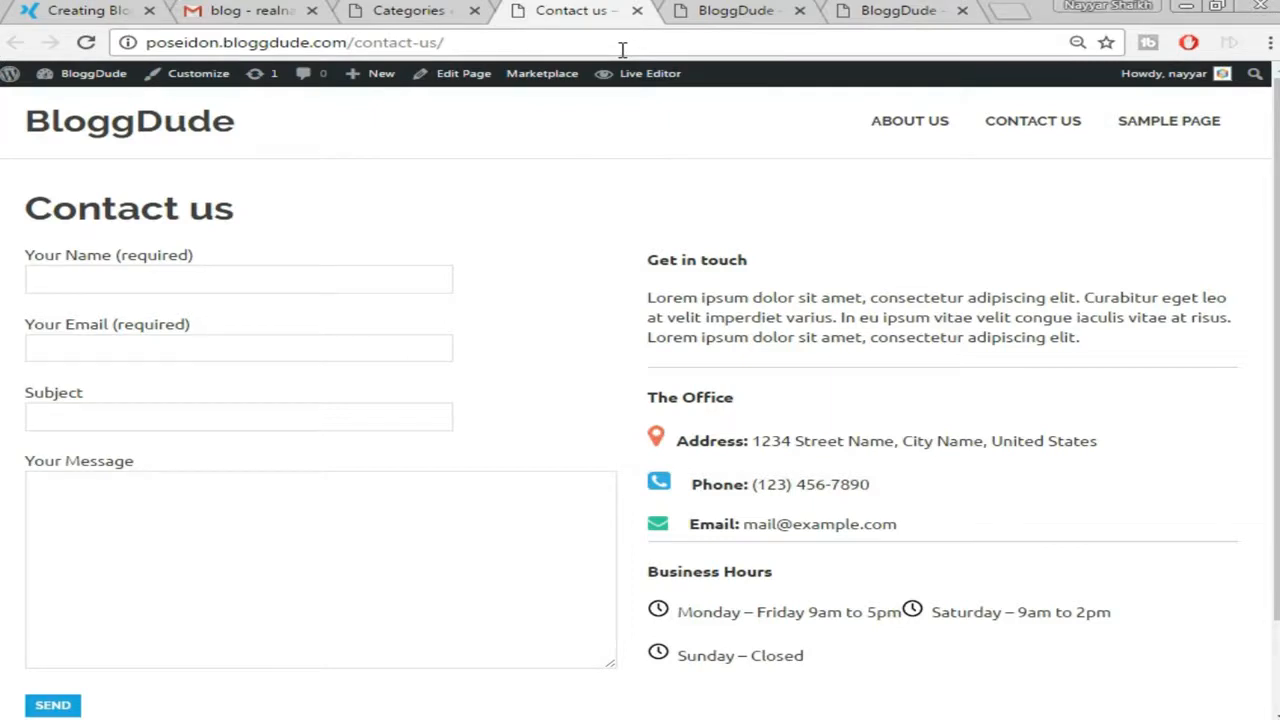
click(1015, 12)
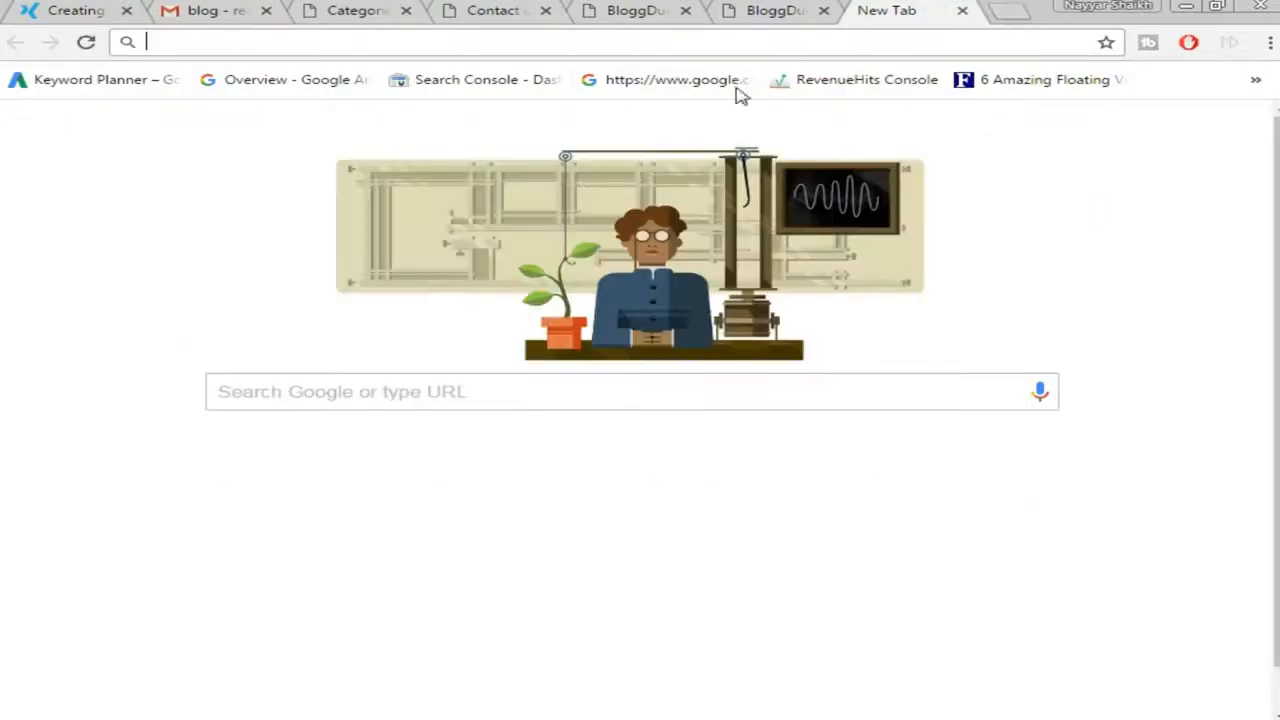
Load logomakr.com from the new tab's address bar
text(logomakr.com)
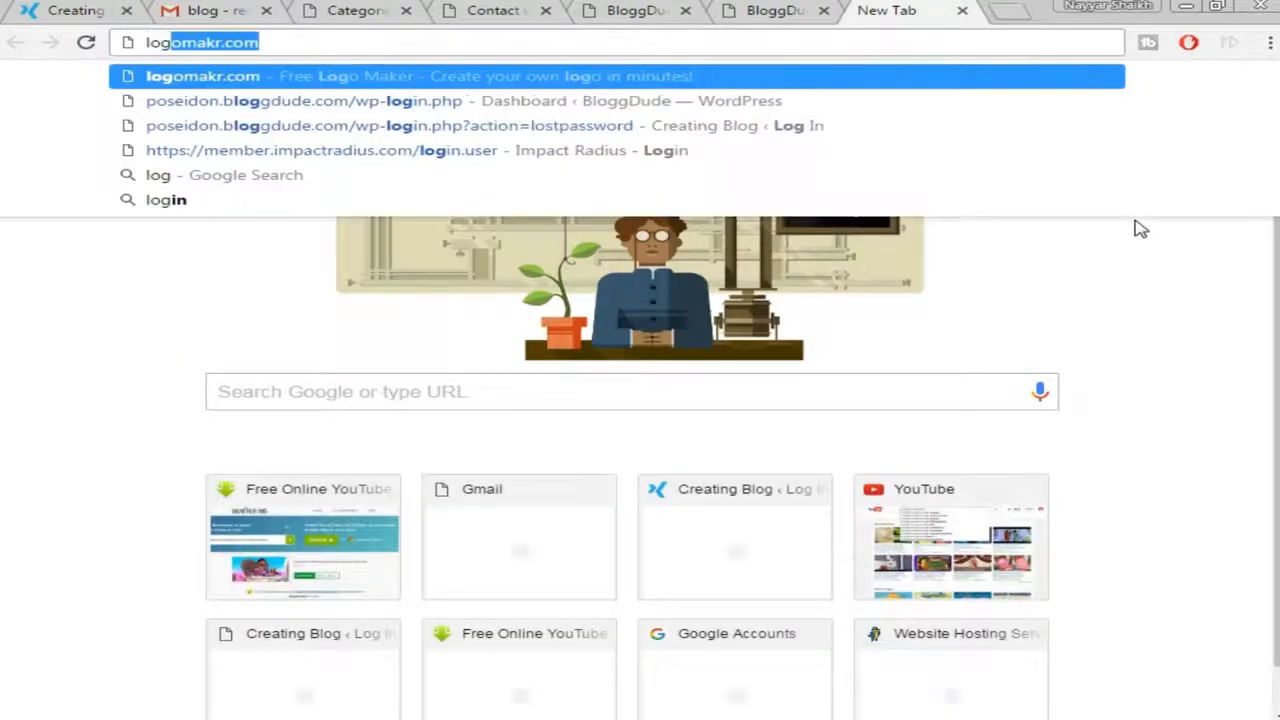
key(Return)
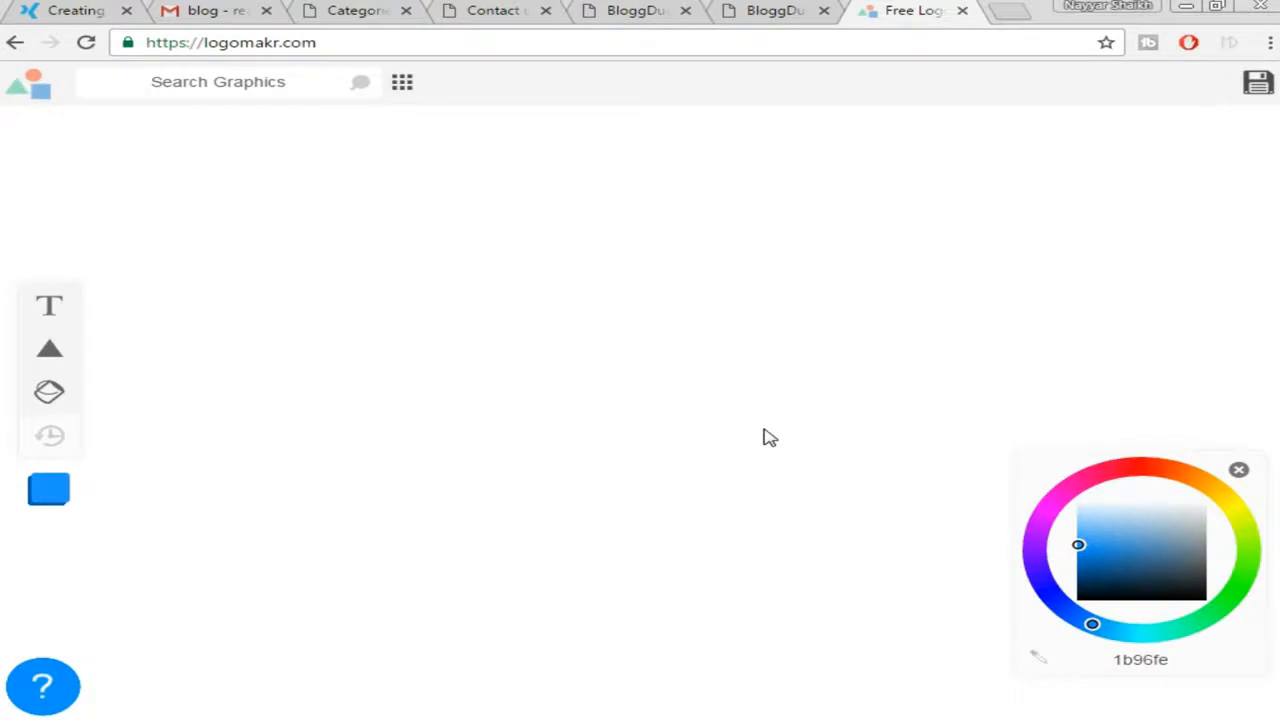
Search Logomakr's graphics for 'butterfly' and scroll through the icon results
click(230, 82)
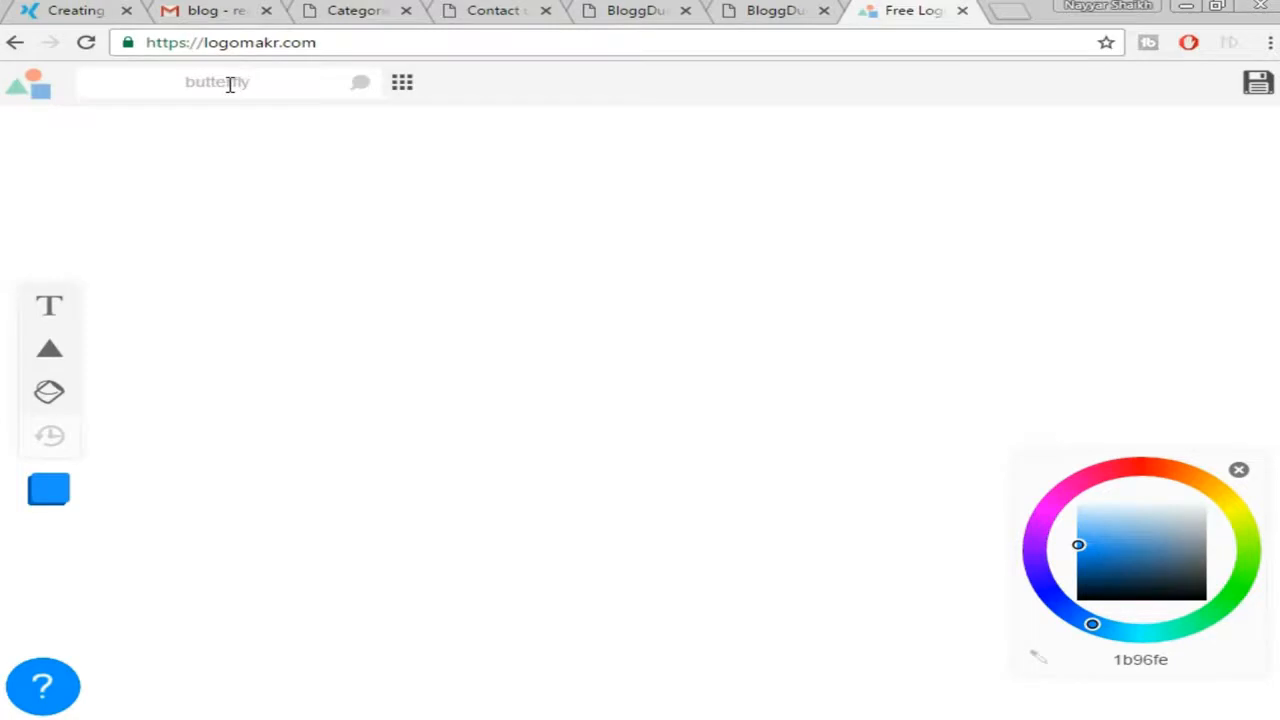
text(butterfly)
key(Return)
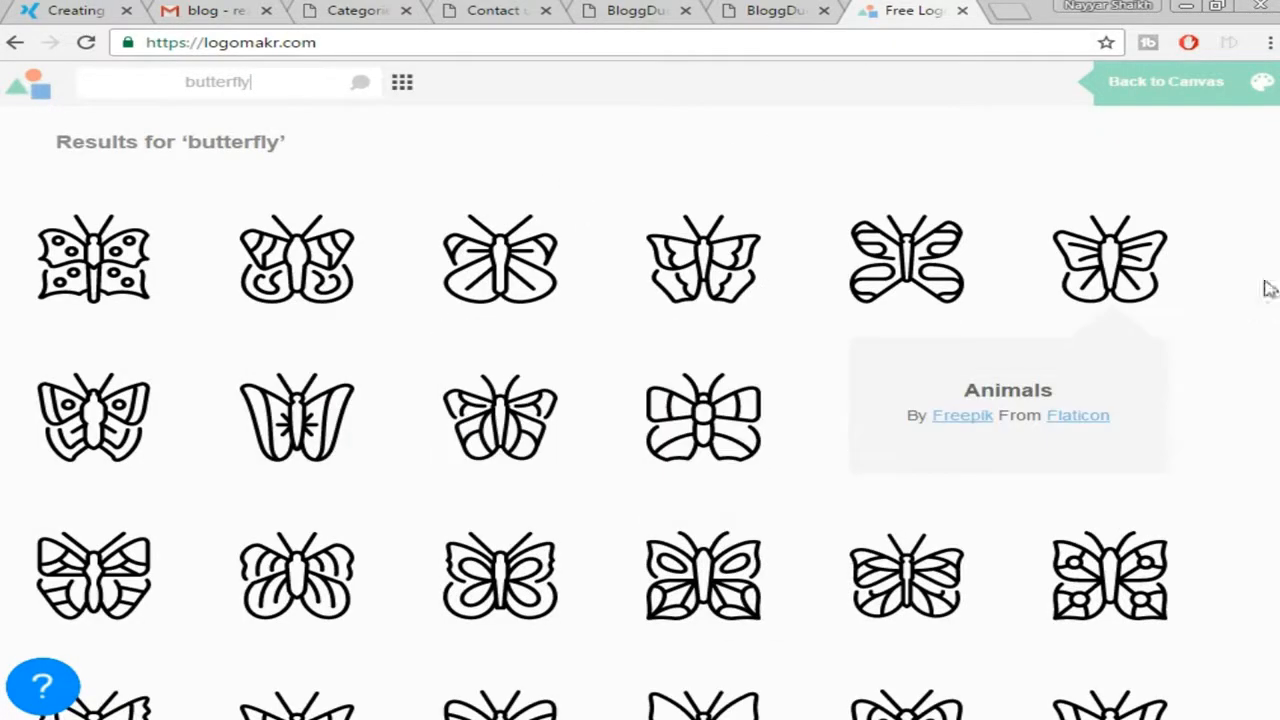
scroll(1230, 280, down, 3)
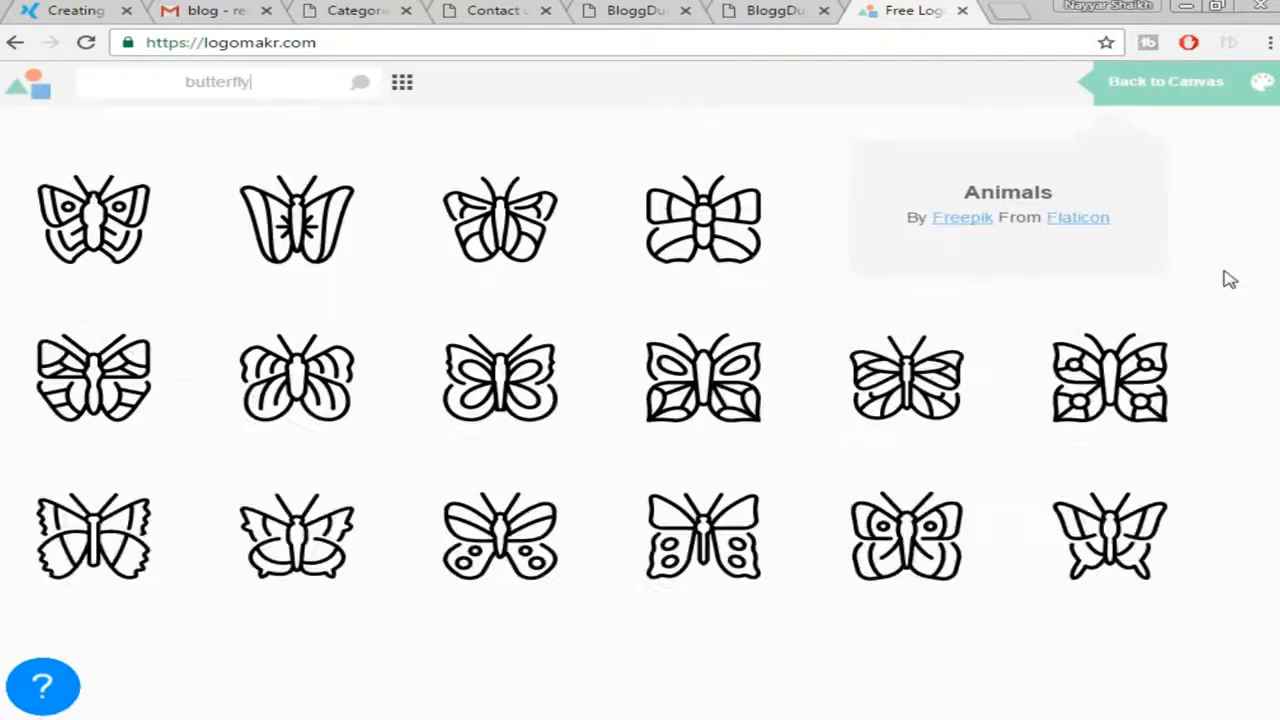
scroll(1230, 280, down, 3)
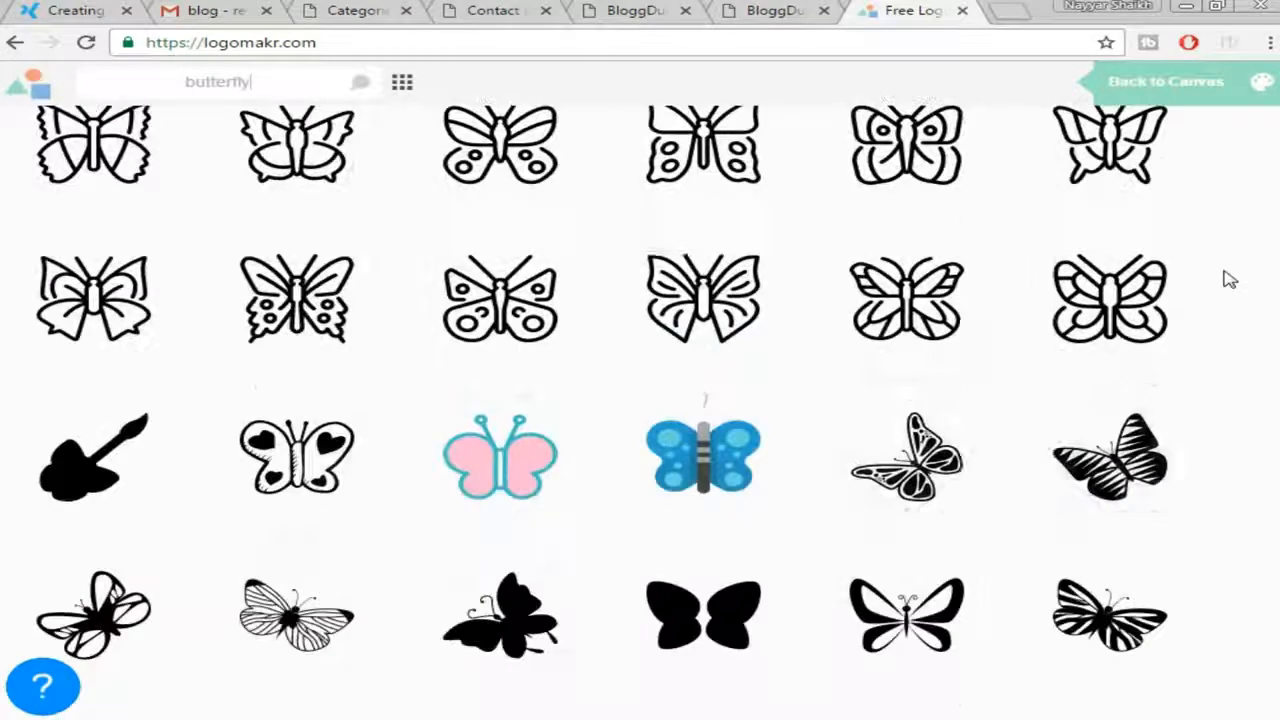
scroll(1265, 345, down, 1)
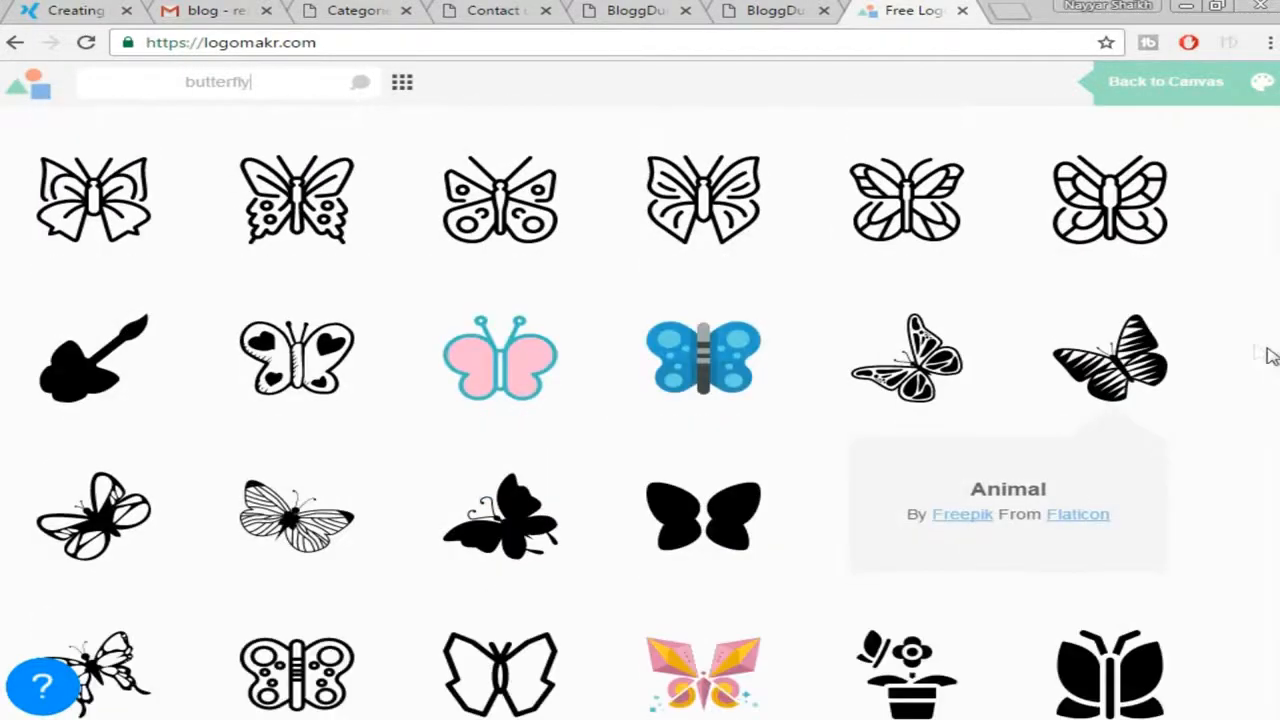
scroll(1184, 344, down, 2)
scroll(750, 292, up, 1)
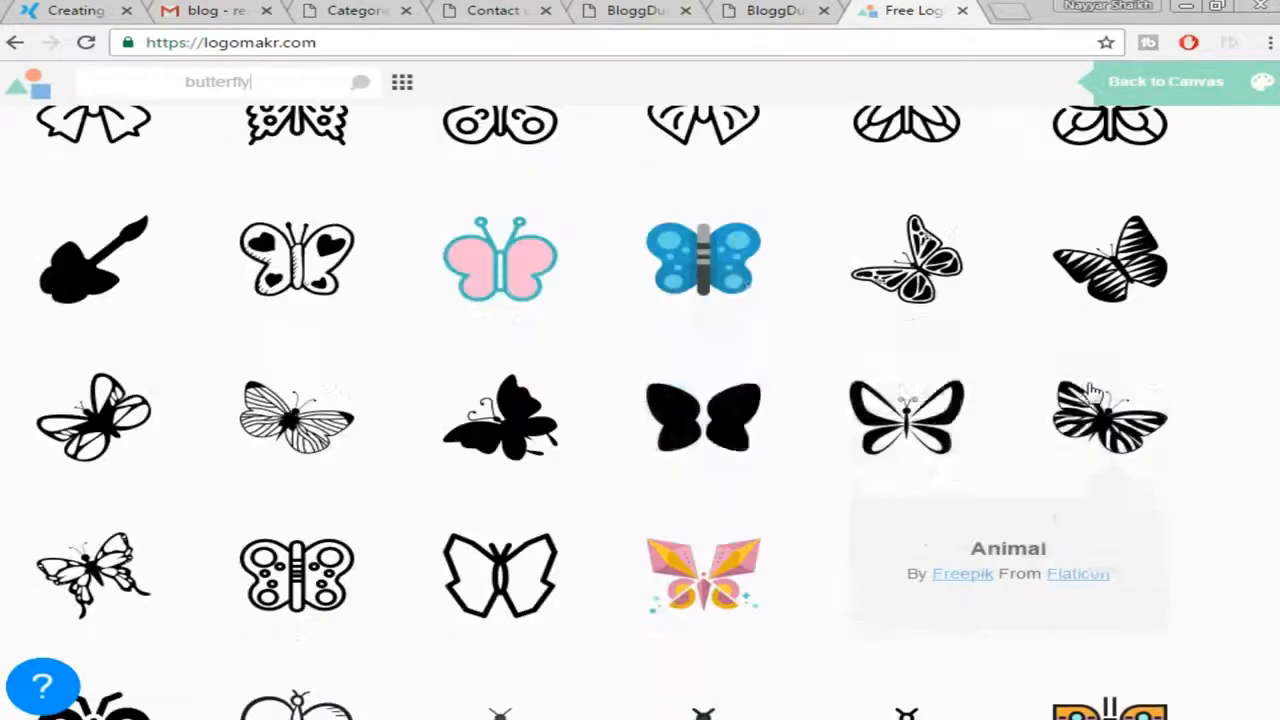
Place the blue butterfly, shrink it to about 61 × 50, and add a 'Type Something' text box
click(707, 270)
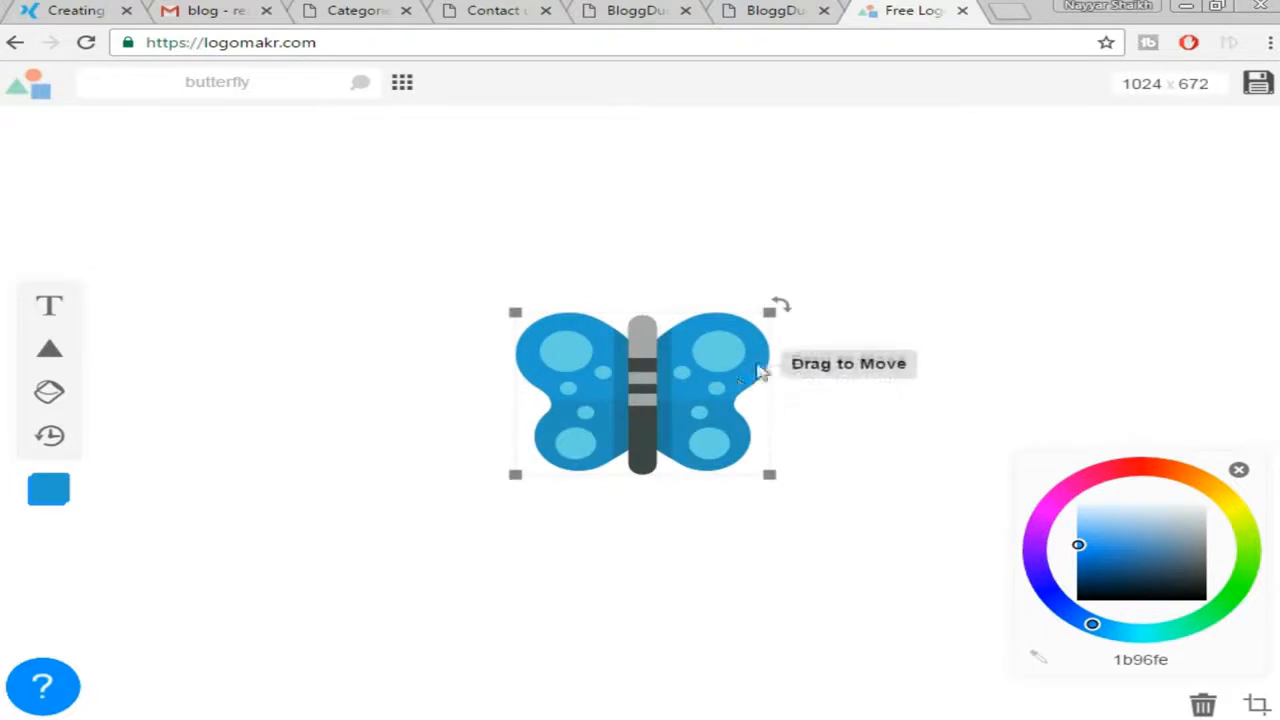
drag(771, 309, 592, 427)
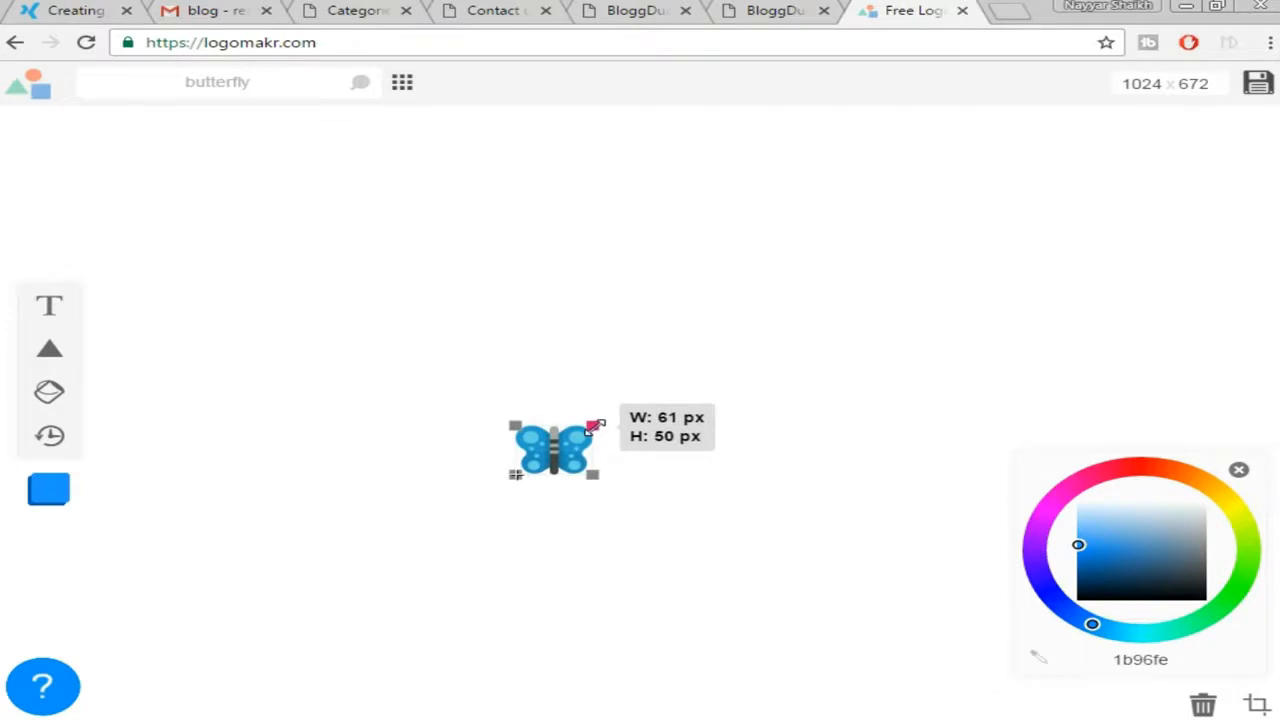
drag(592, 427, 594, 425)
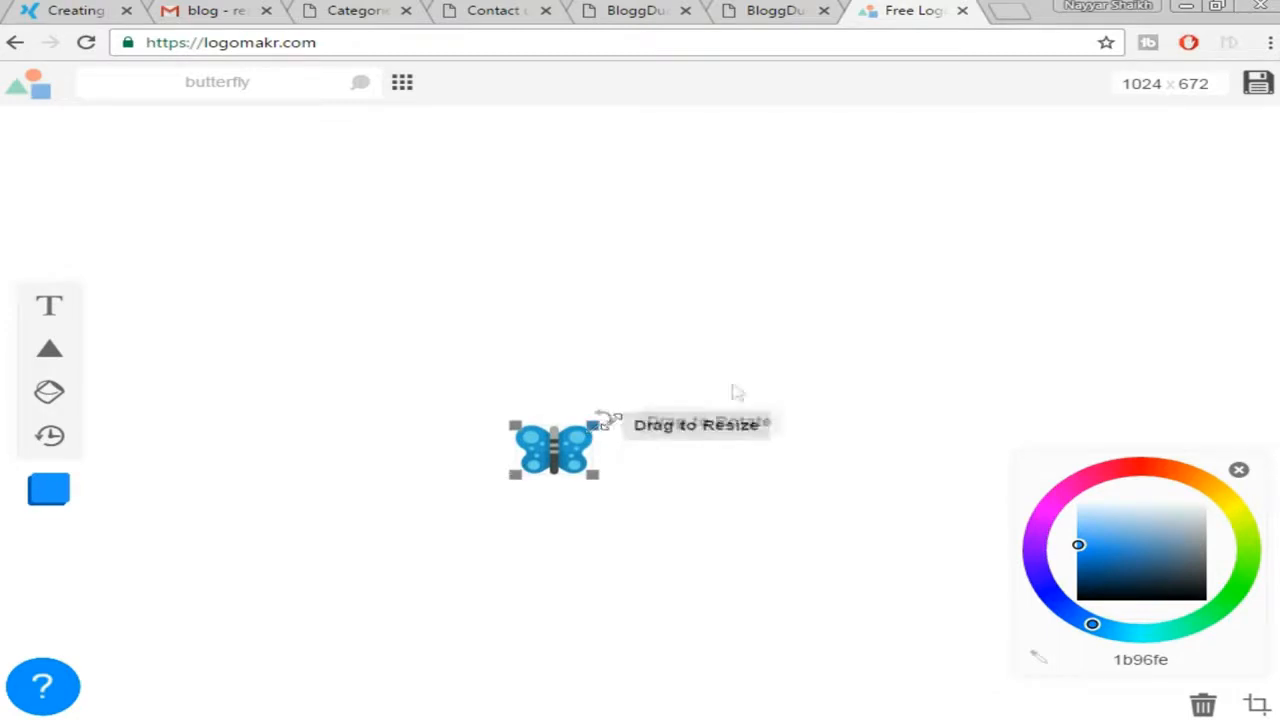
click(772, 390)
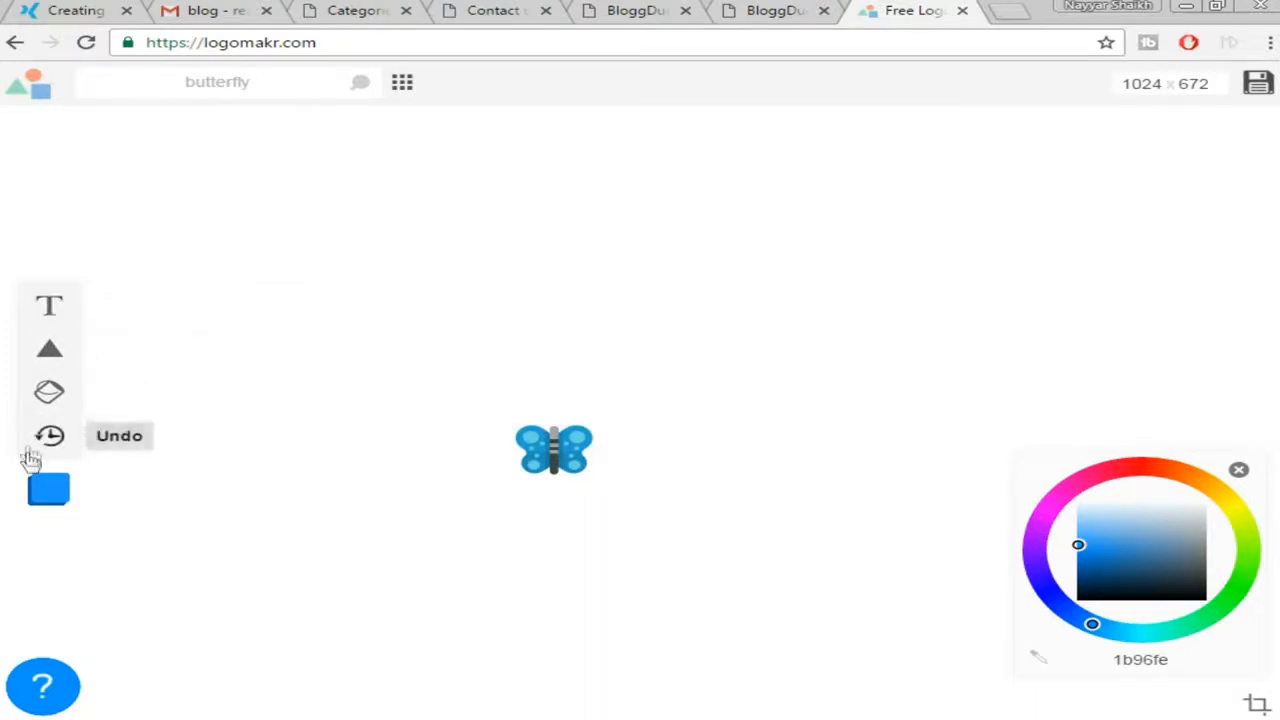
click(51, 310)
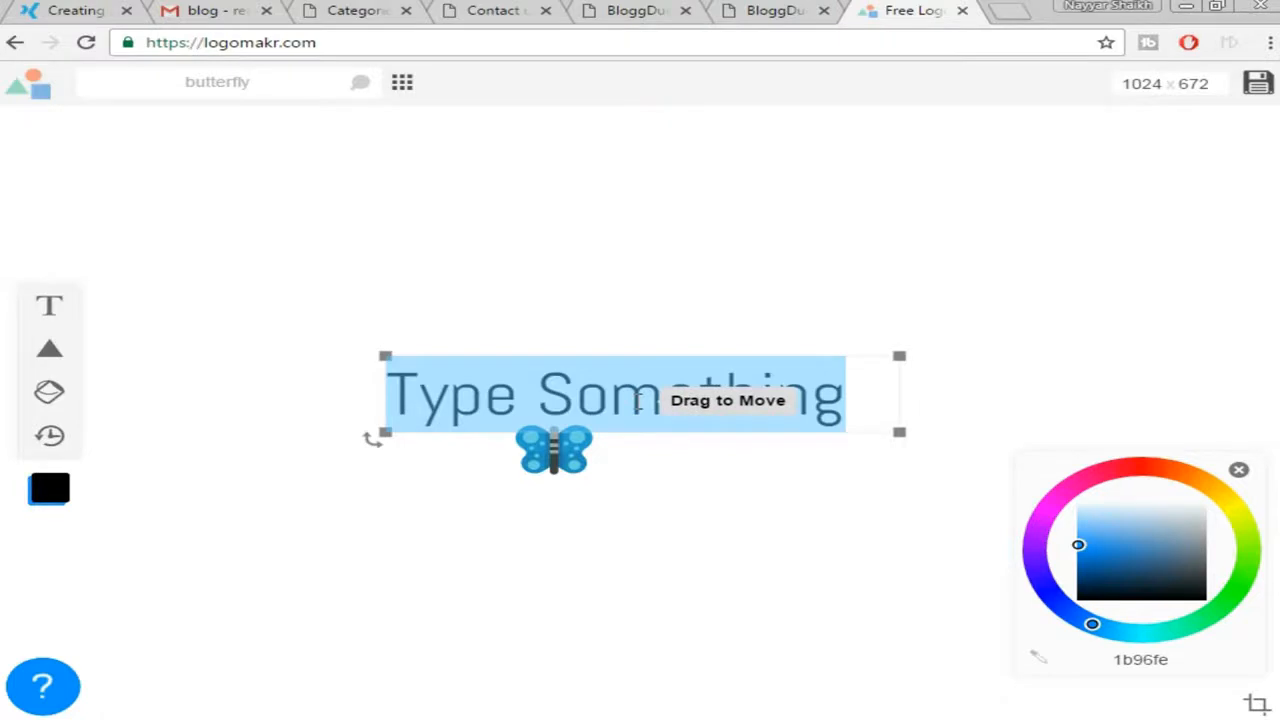
Type 'ButterFly' in the text box, resize it, and position it right of the butterfly
text(ButterFly)
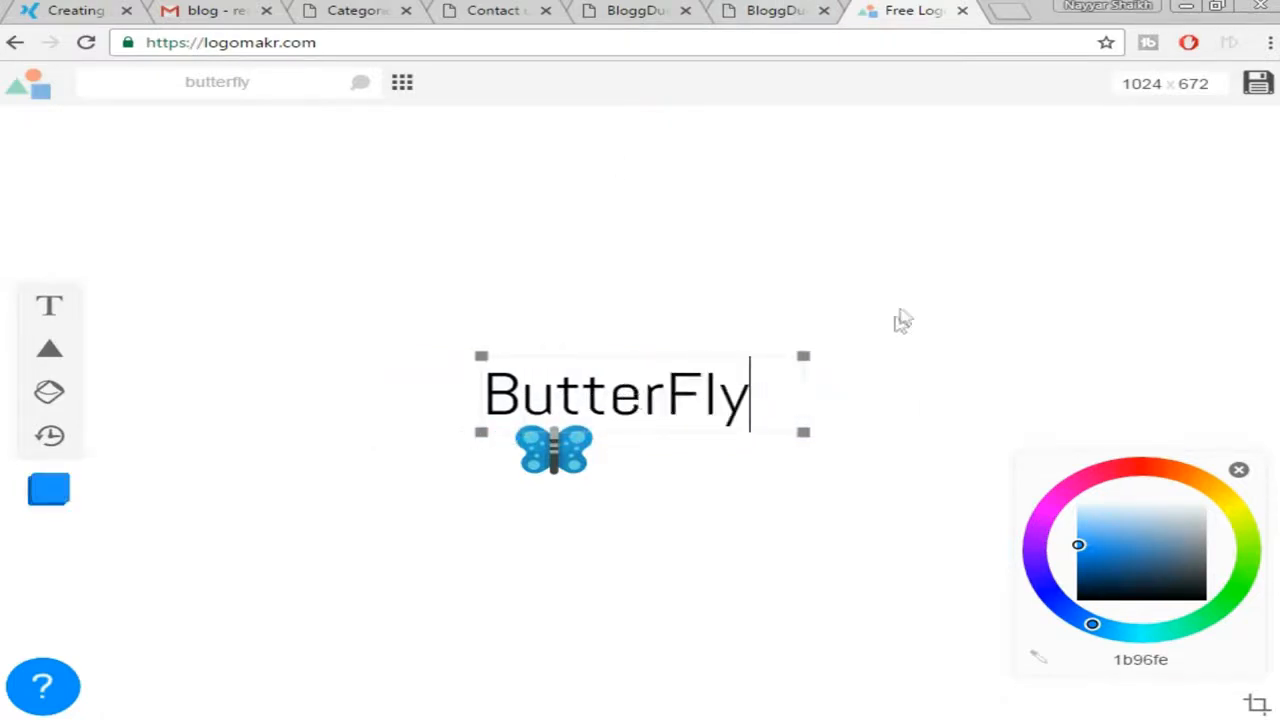
drag(803, 357, 689, 403)
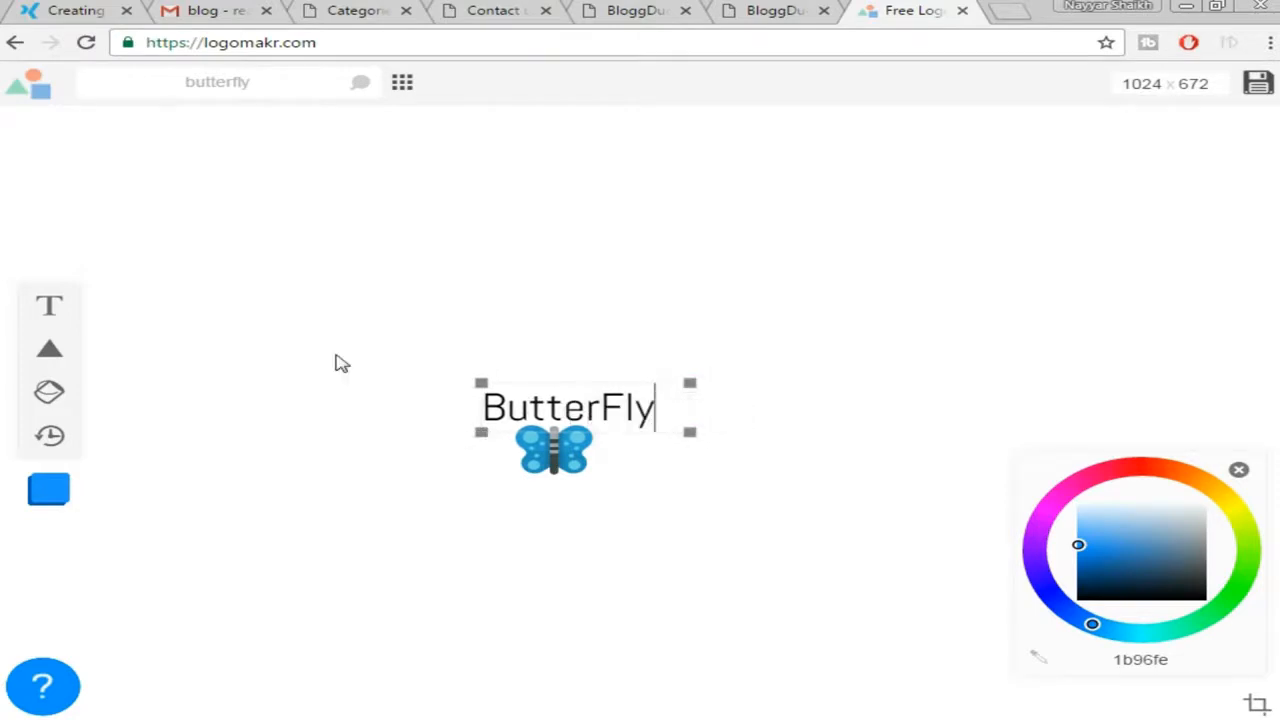
drag(603, 407, 660, 404)
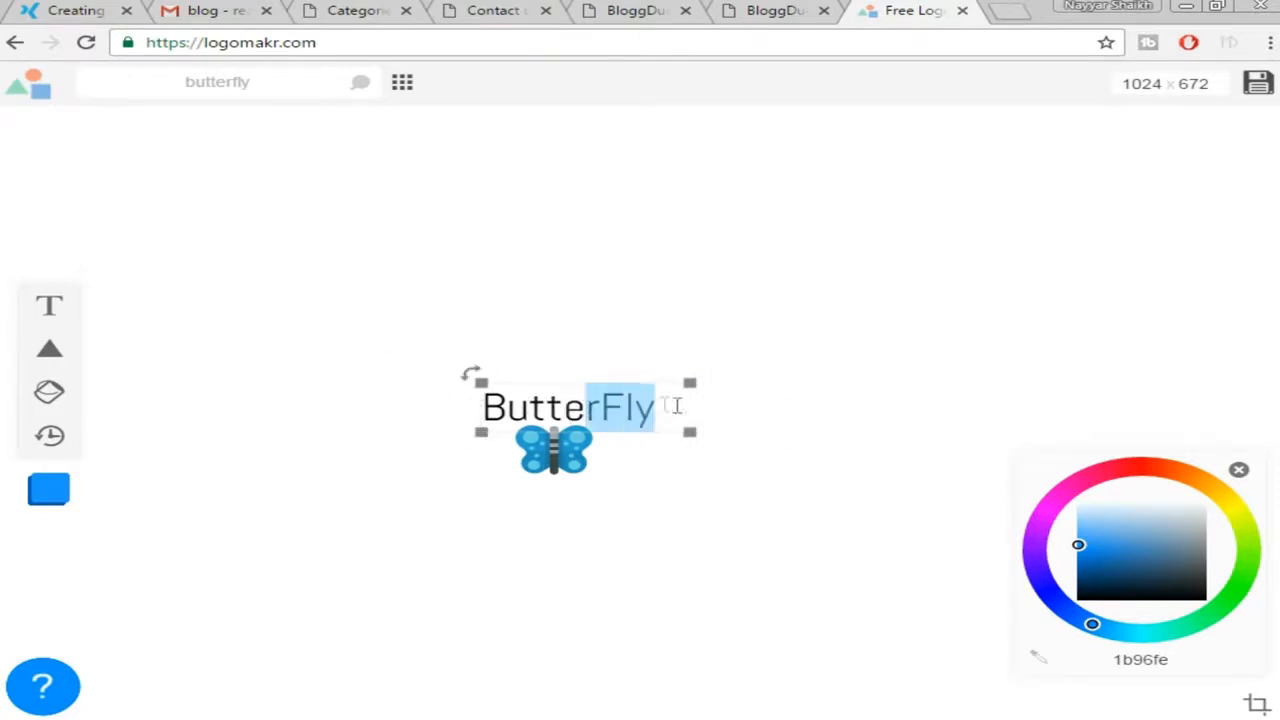
click(486, 514)
click(553, 450)
click(588, 412)
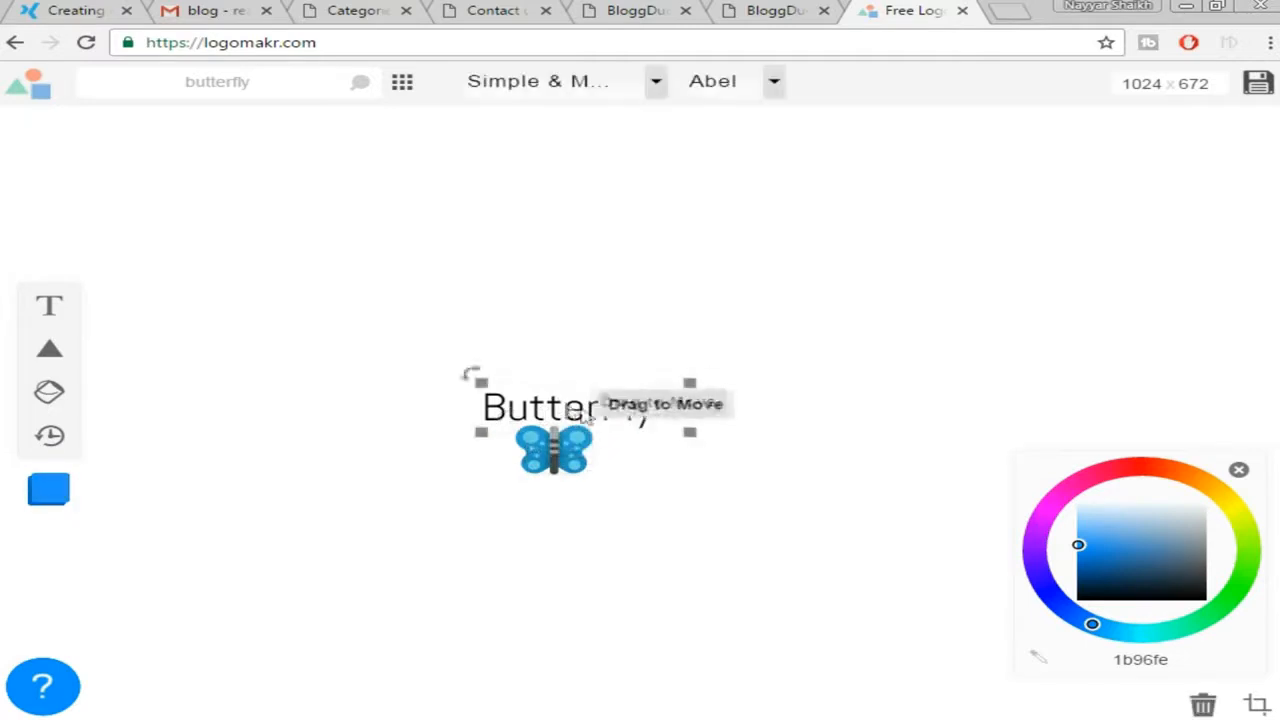
drag(588, 412, 711, 452)
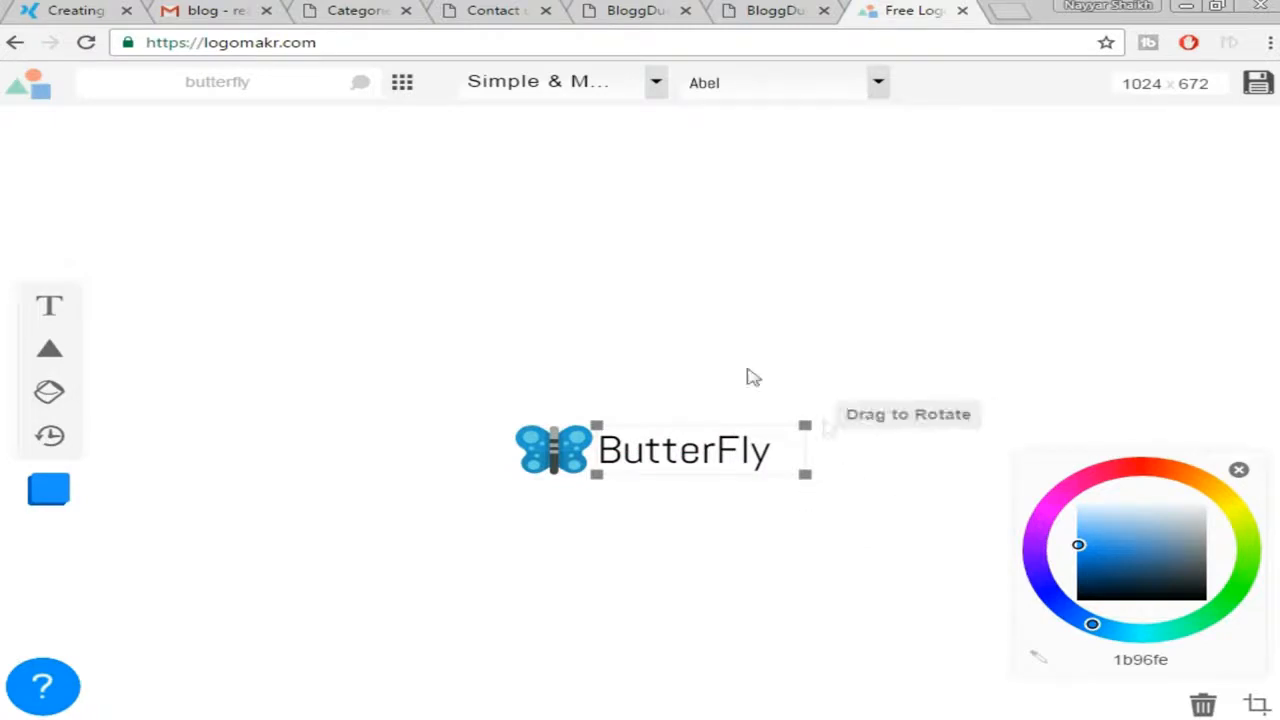
Keep the Abel font after trying Allerta, and colour the text dark navy 0c2d49
click(784, 90)
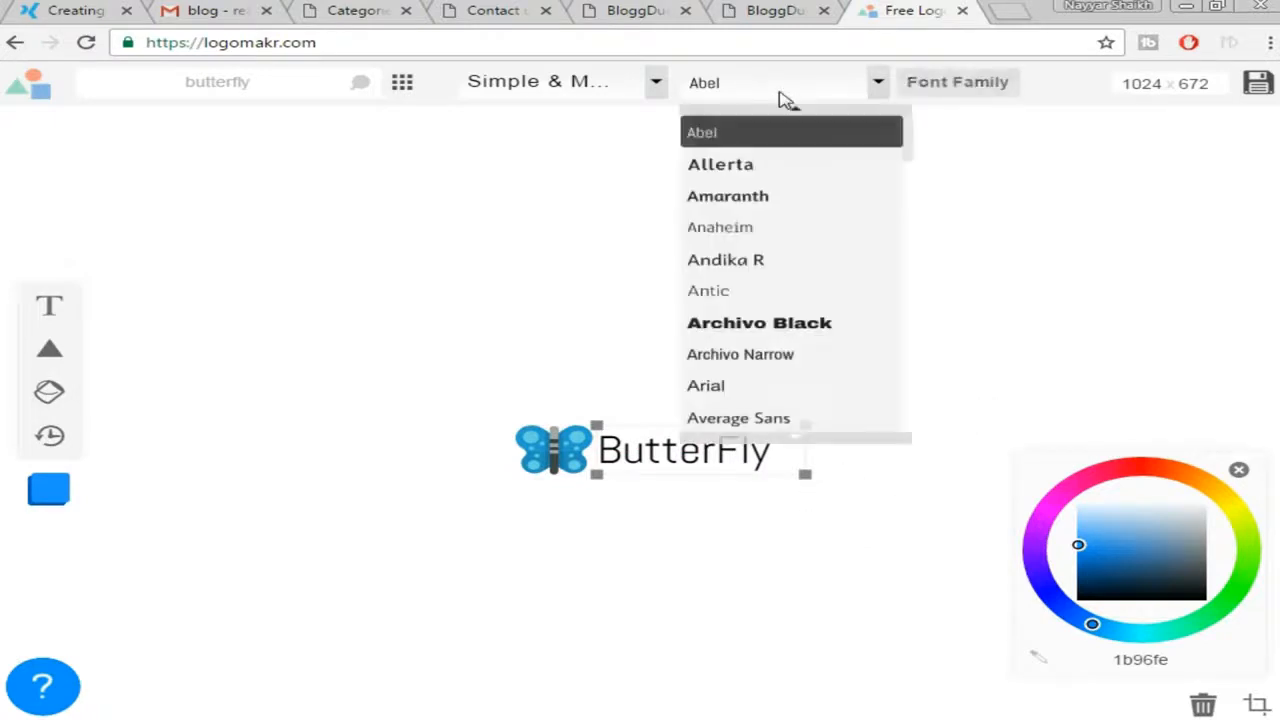
click(766, 174)
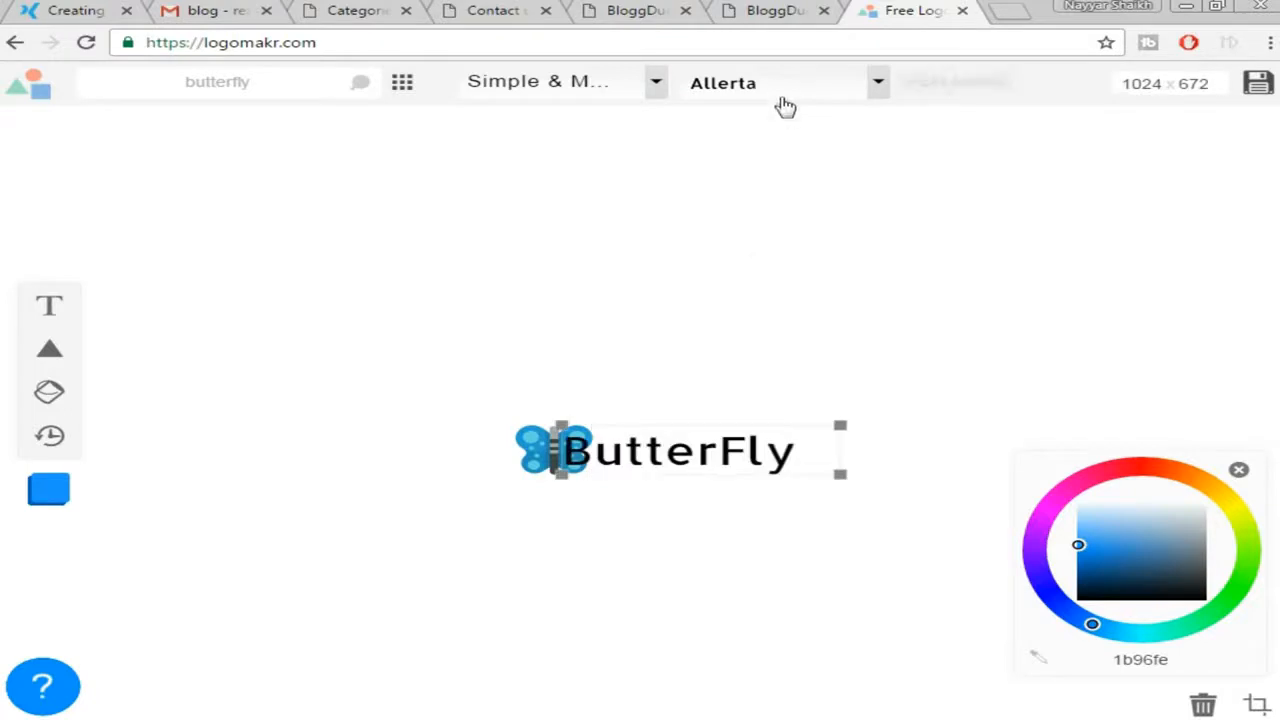
key(ctrl+z)
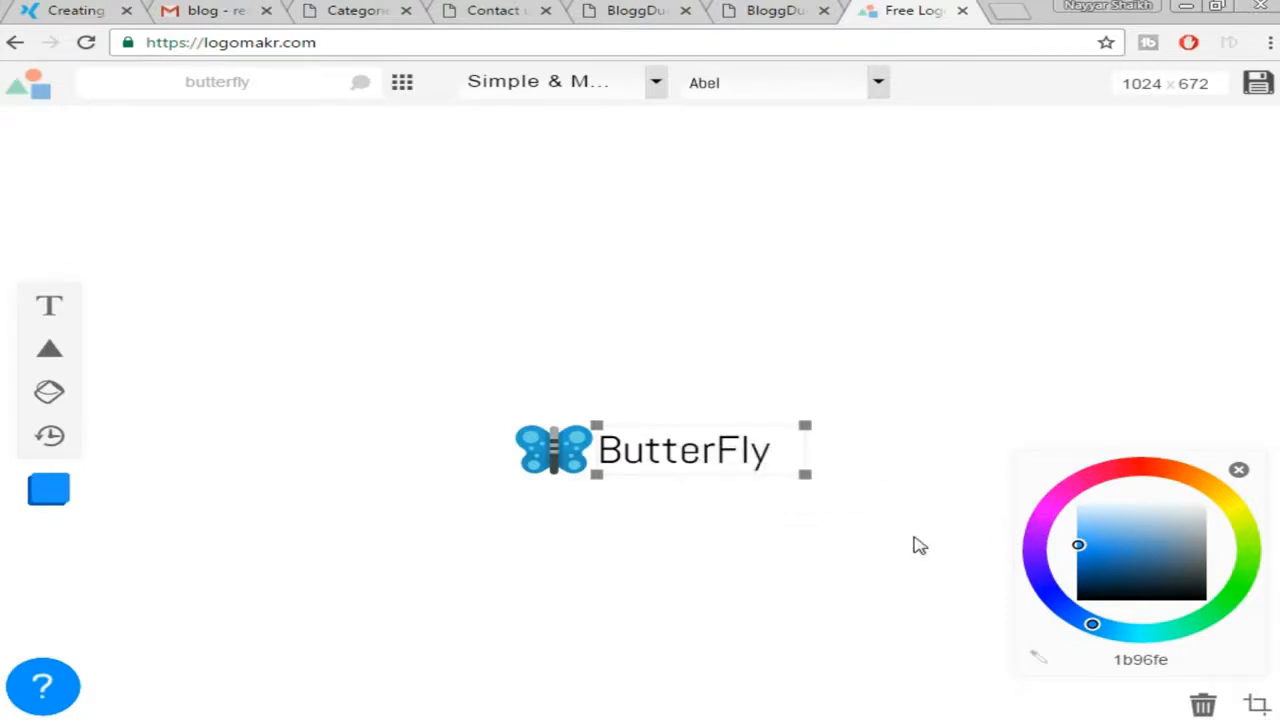
mouse_move(1058, 505)
mouse_down()
mouse_move(1154, 571)
mouse_move(1206, 566)
mouse_move(1210, 552)
mouse_move(1108, 571)
mouse_move(1113, 583)
mouse_up()
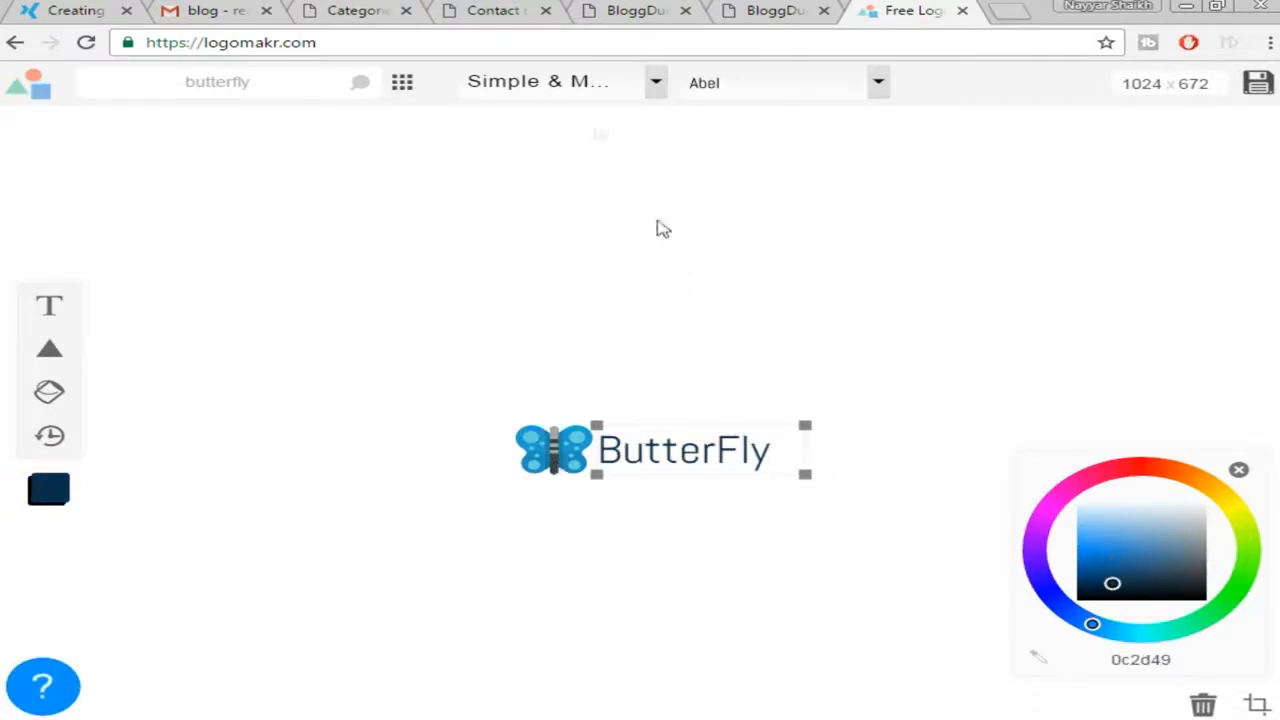
Browse the Decorative font category, then crop the canvas to 208 × 50 around the logo
click(593, 86)
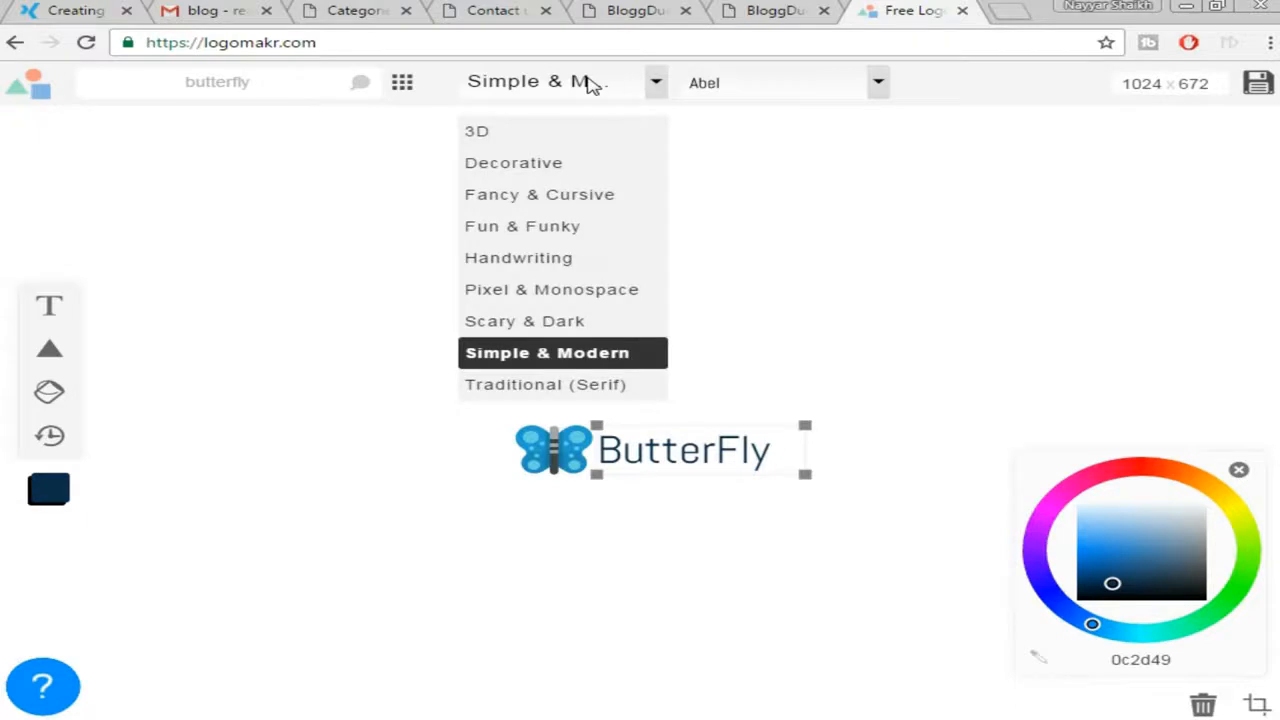
click(551, 163)
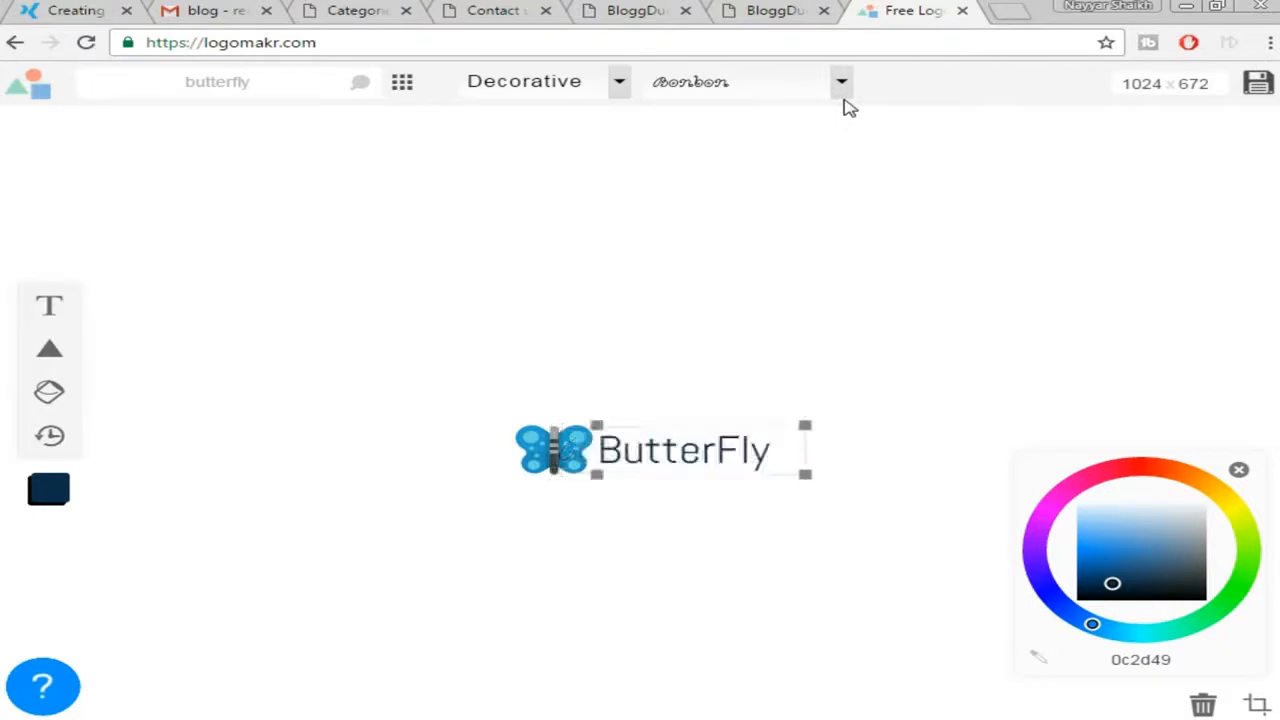
click(807, 313)
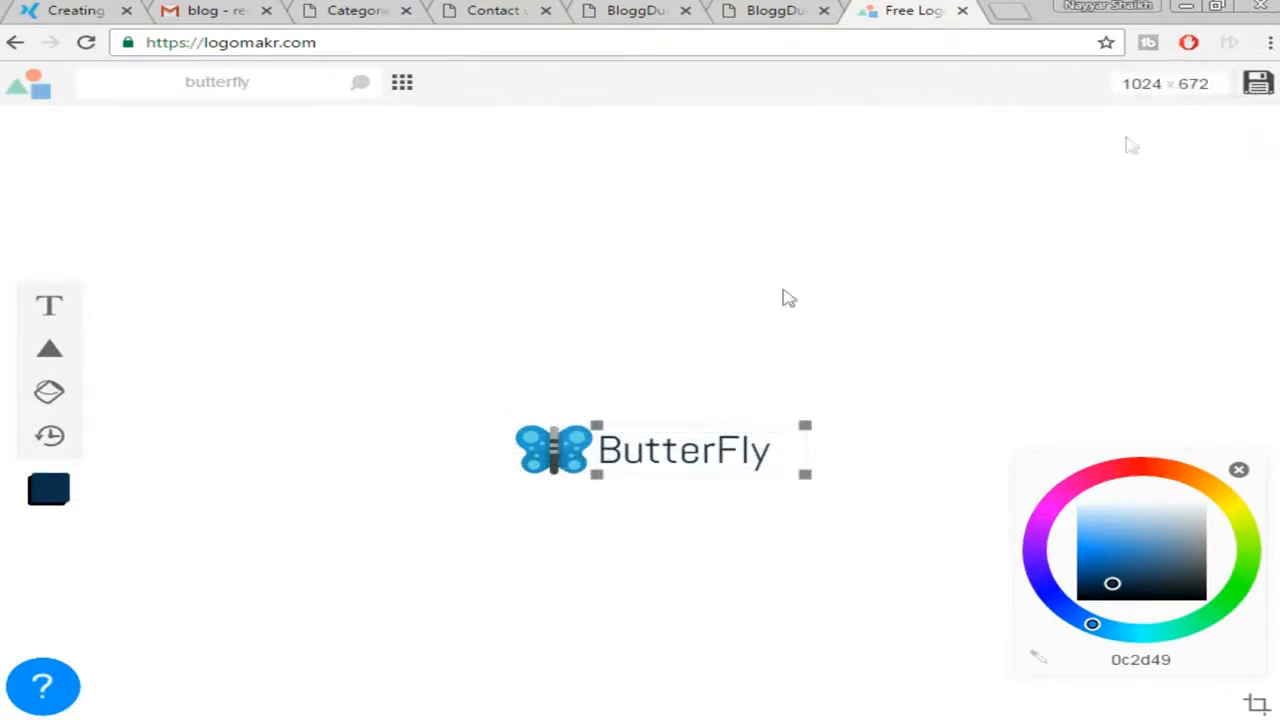
click(1257, 705)
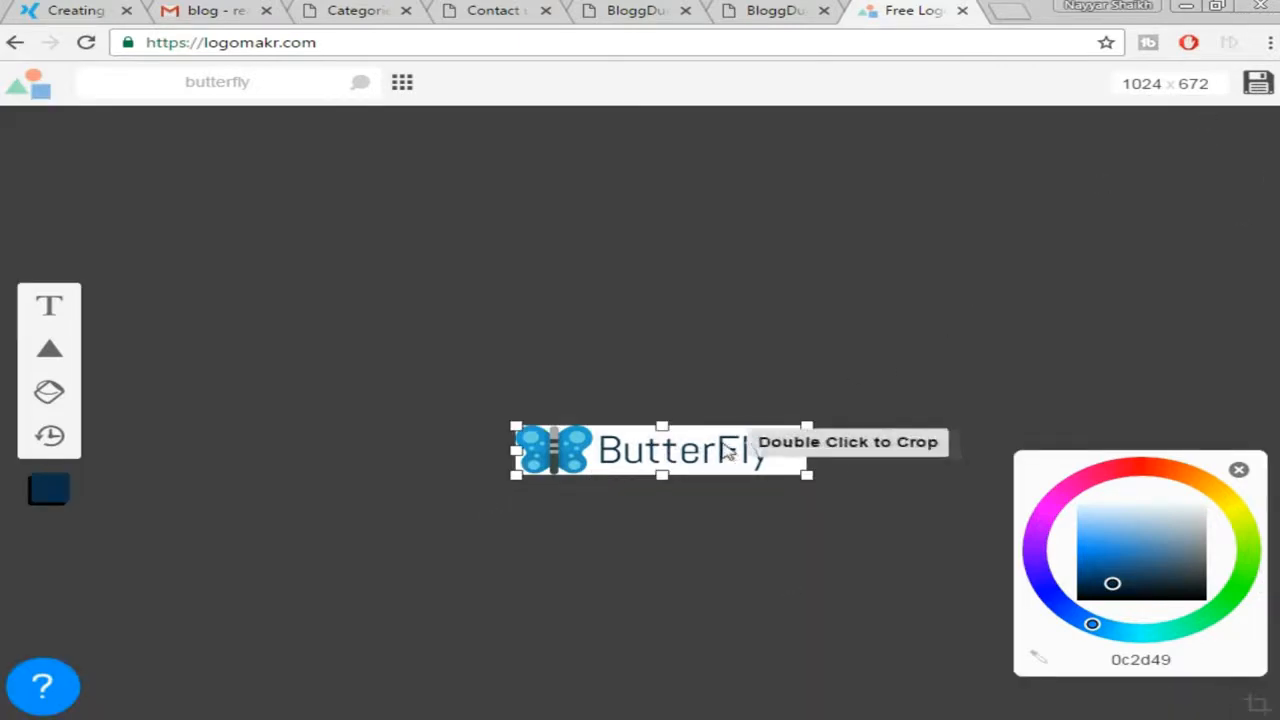
drag(808, 450, 776, 455)
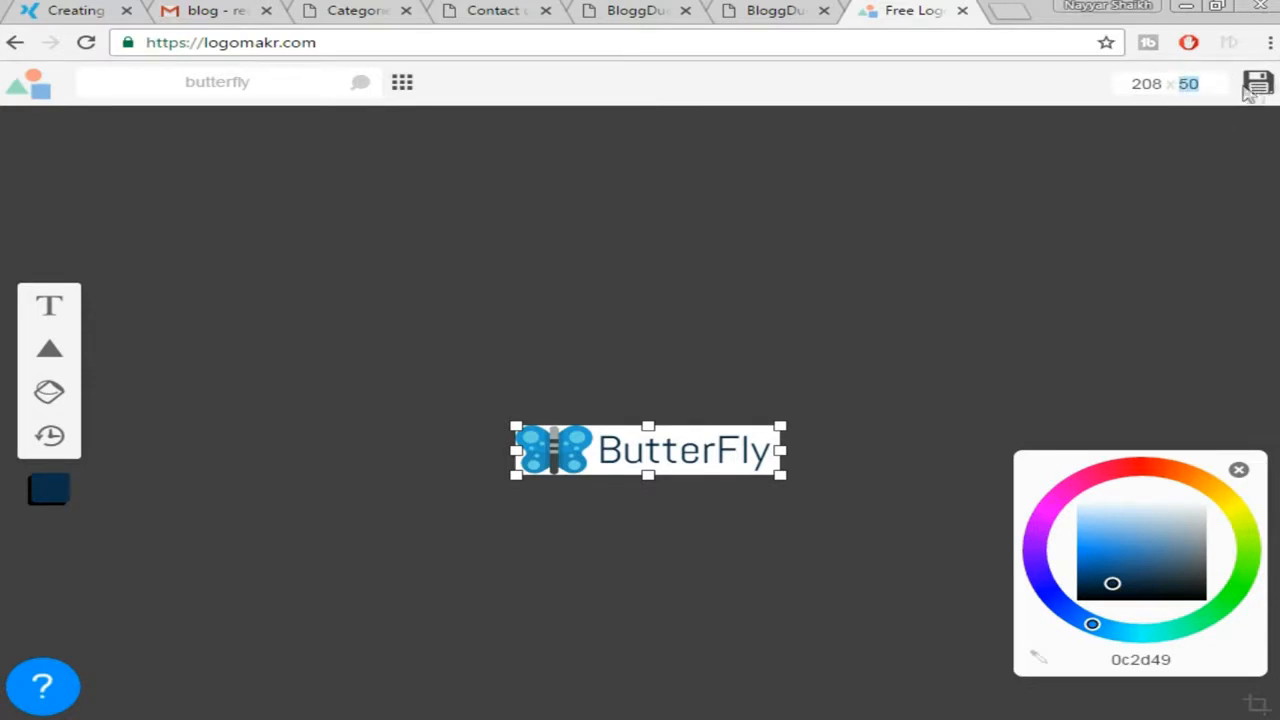
Save the 208 × 50 ButterFly logo from Logomakr as Logomakr_5Lxk83.png and dismiss the save dialog
click(1258, 85)
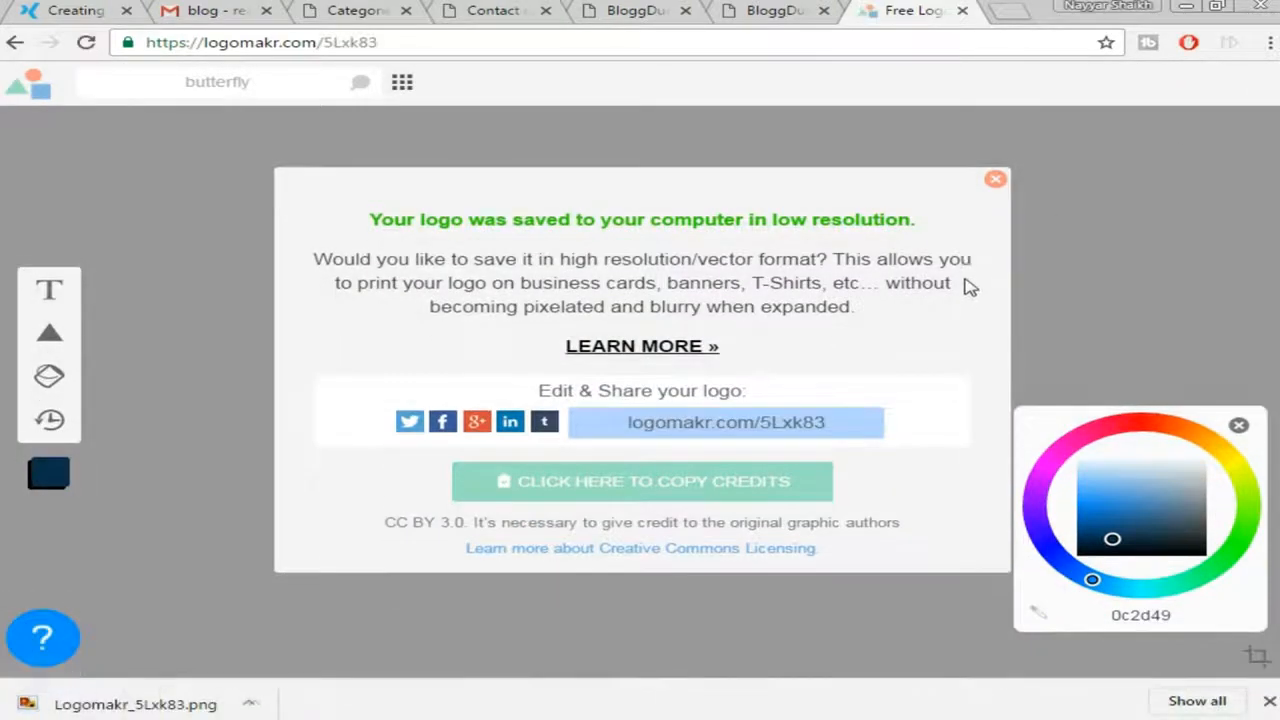
click(995, 179)
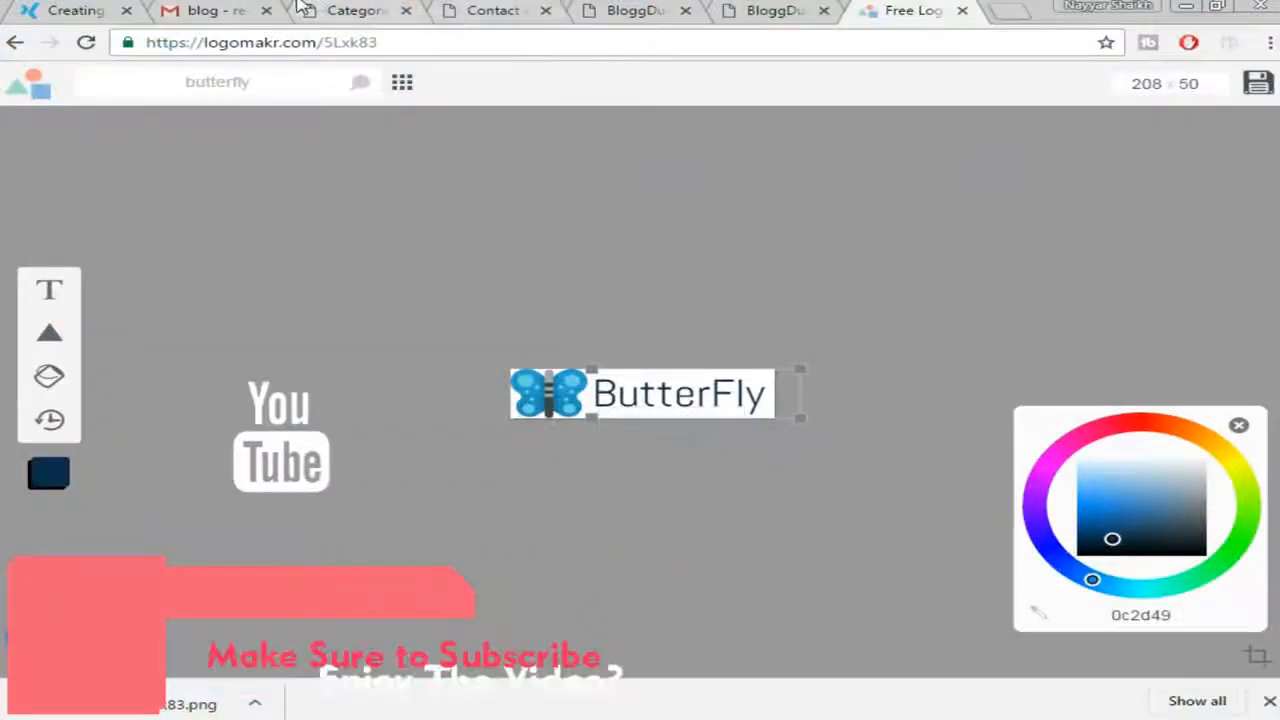
Go back to Chrome, passing the WordPress Categories page, to the BloggDude homepage
click(300, 8)
click(603, 8)
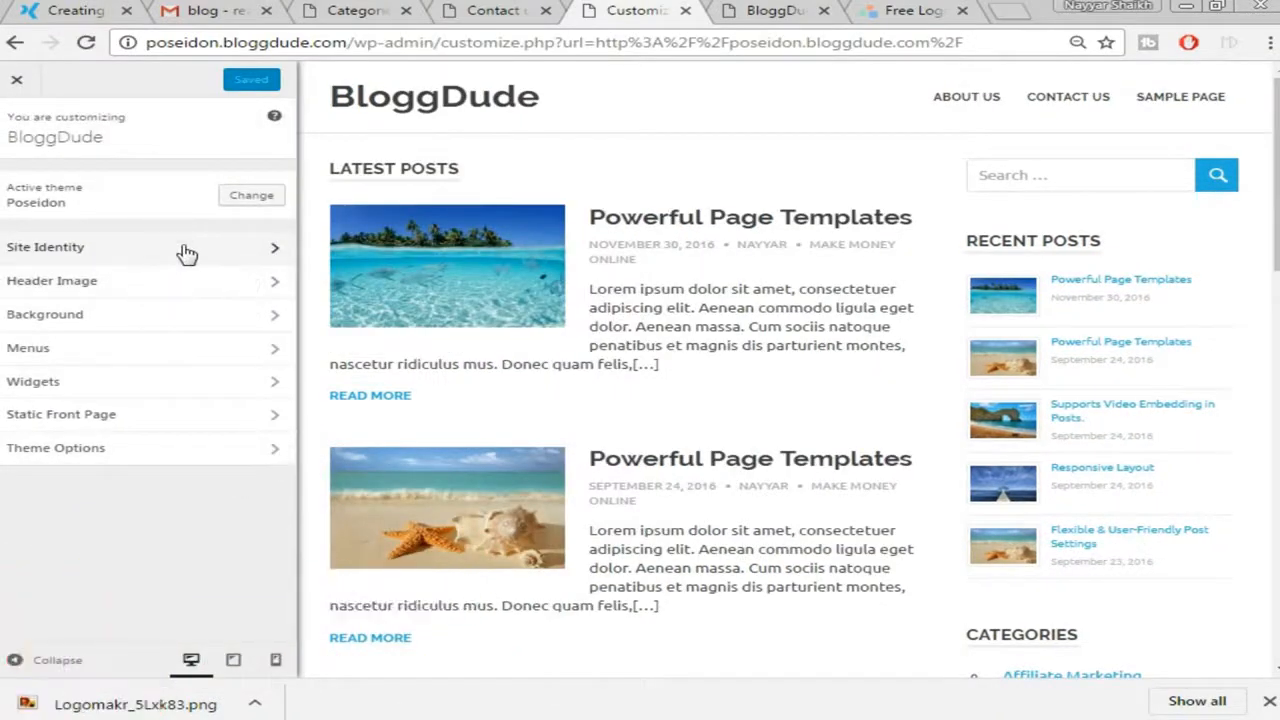
Upload Logomakr_5Lxk83.png in Site Identity, extend the crop to its top edge, and set it as the logo
click(182, 252)
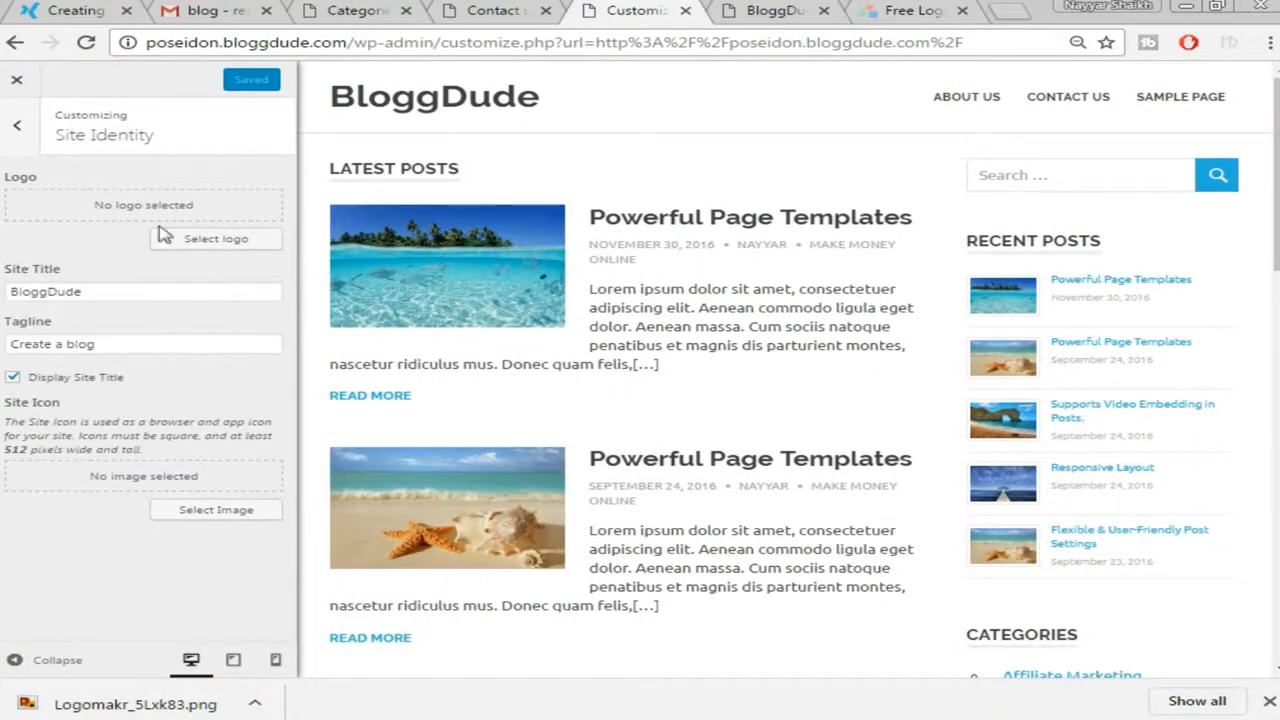
click(222, 246)
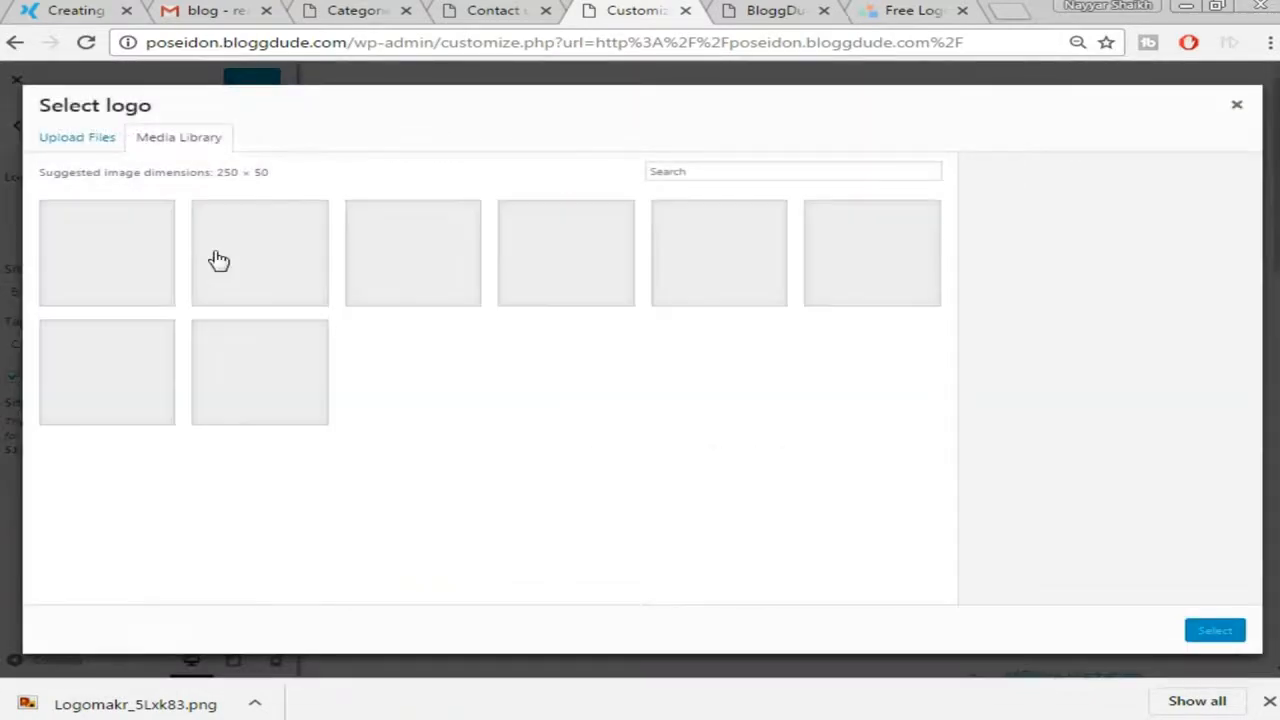
click(62, 140)
click(638, 373)
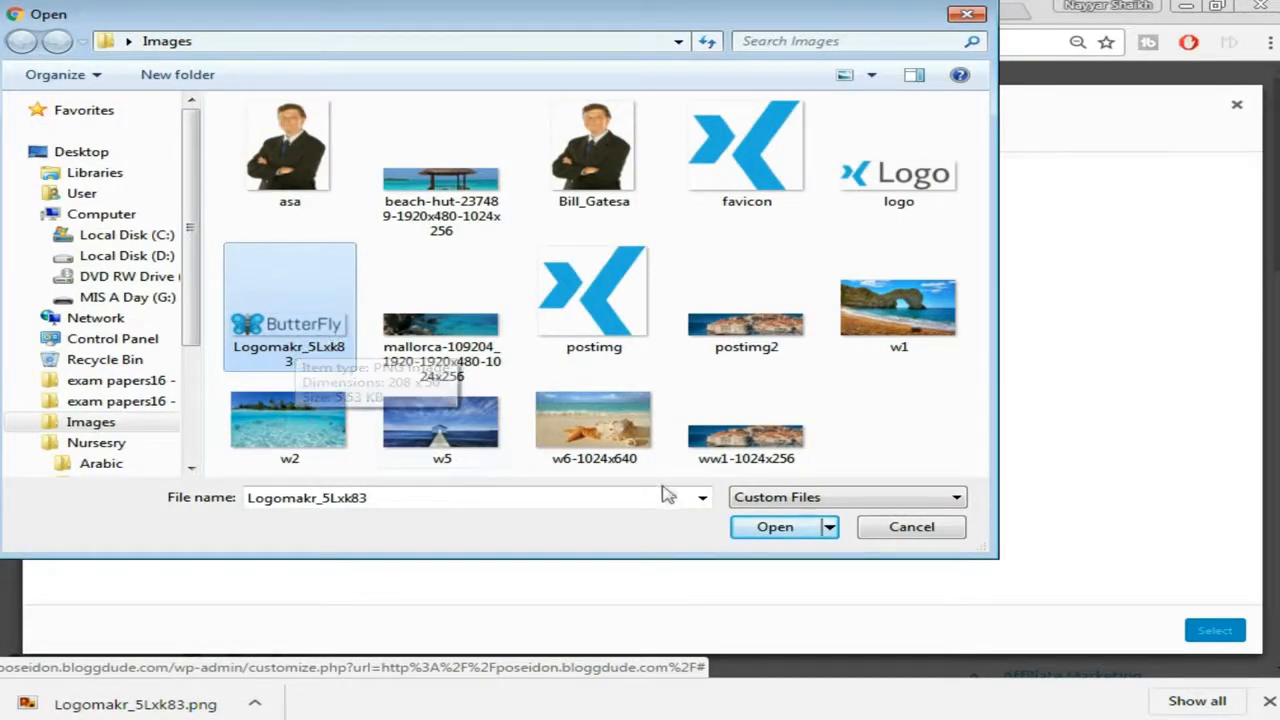
click(775, 527)
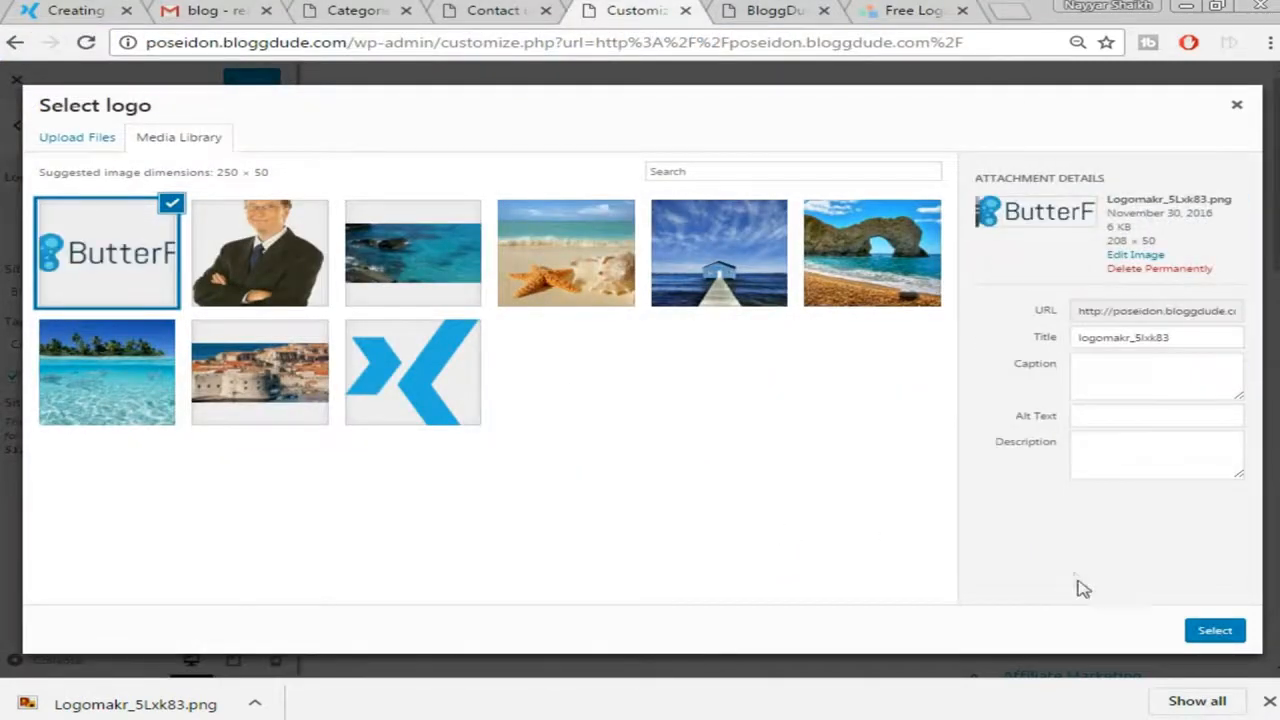
click(1215, 630)
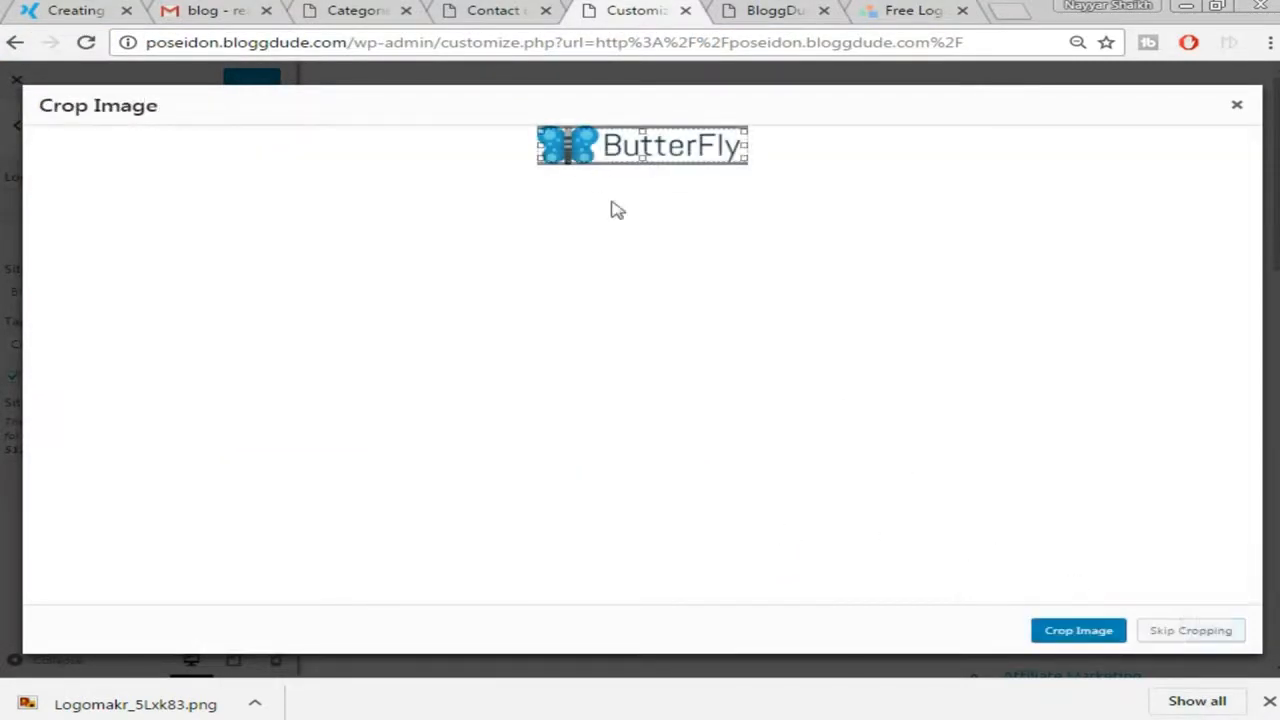
drag(642, 134, 643, 117)
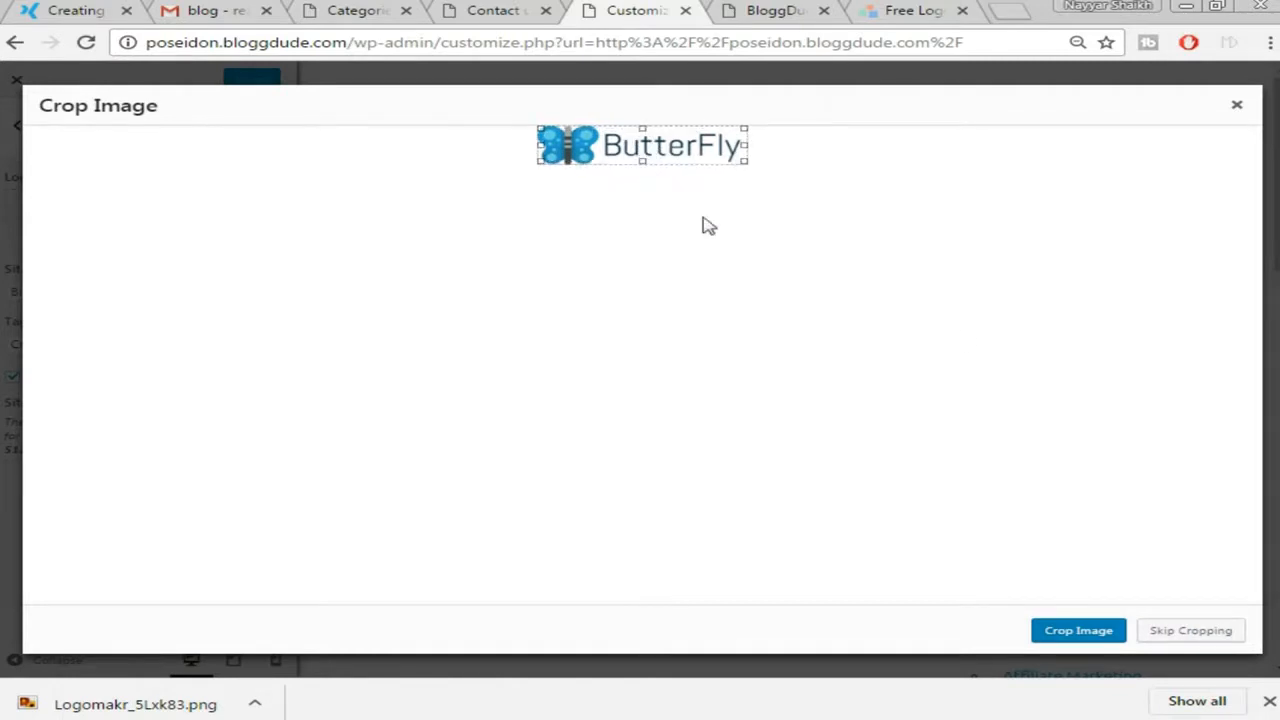
click(1085, 632)
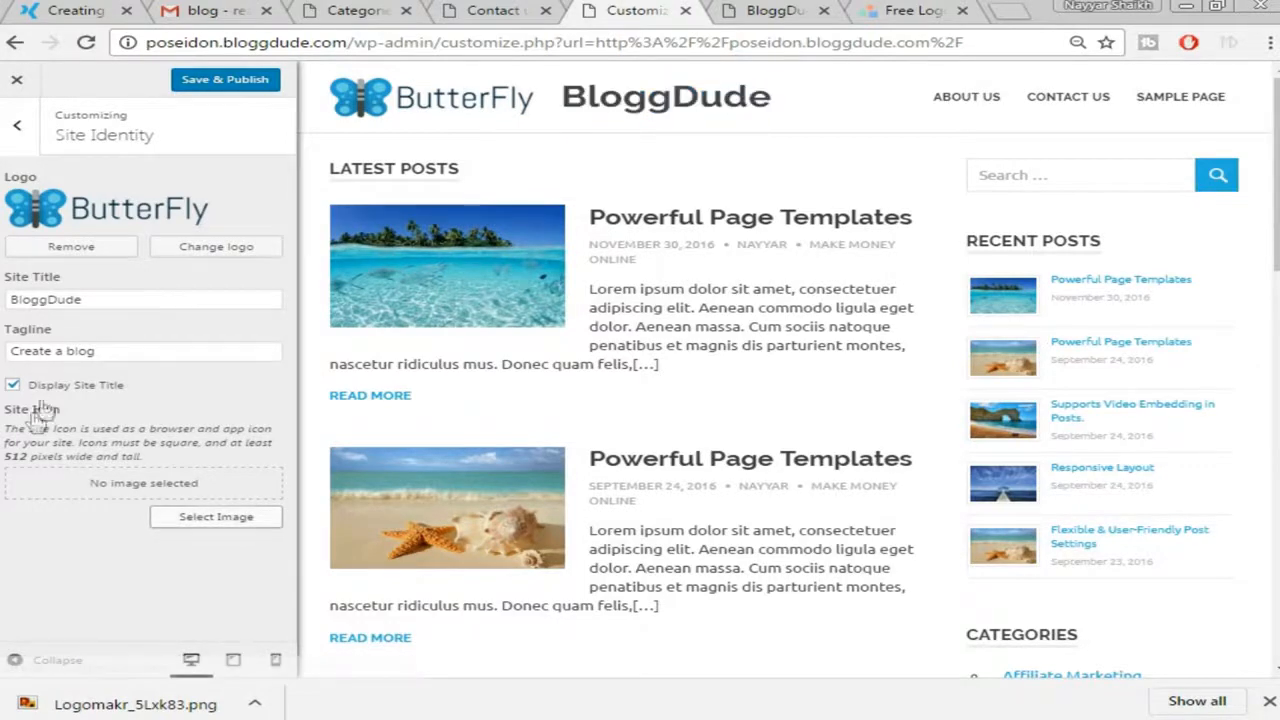
Uncheck Display Site Title, glance at the demo3 site and sent email tabs, then return to the Customizer
click(13, 385)
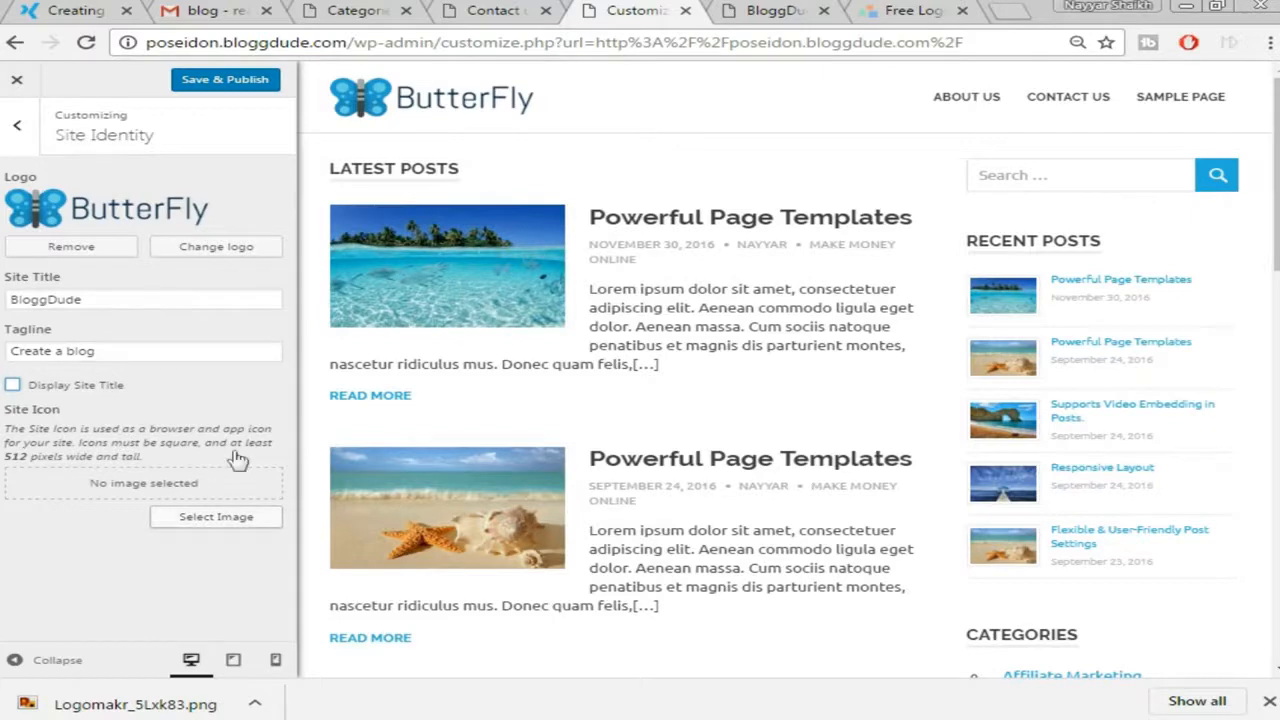
click(28, 14)
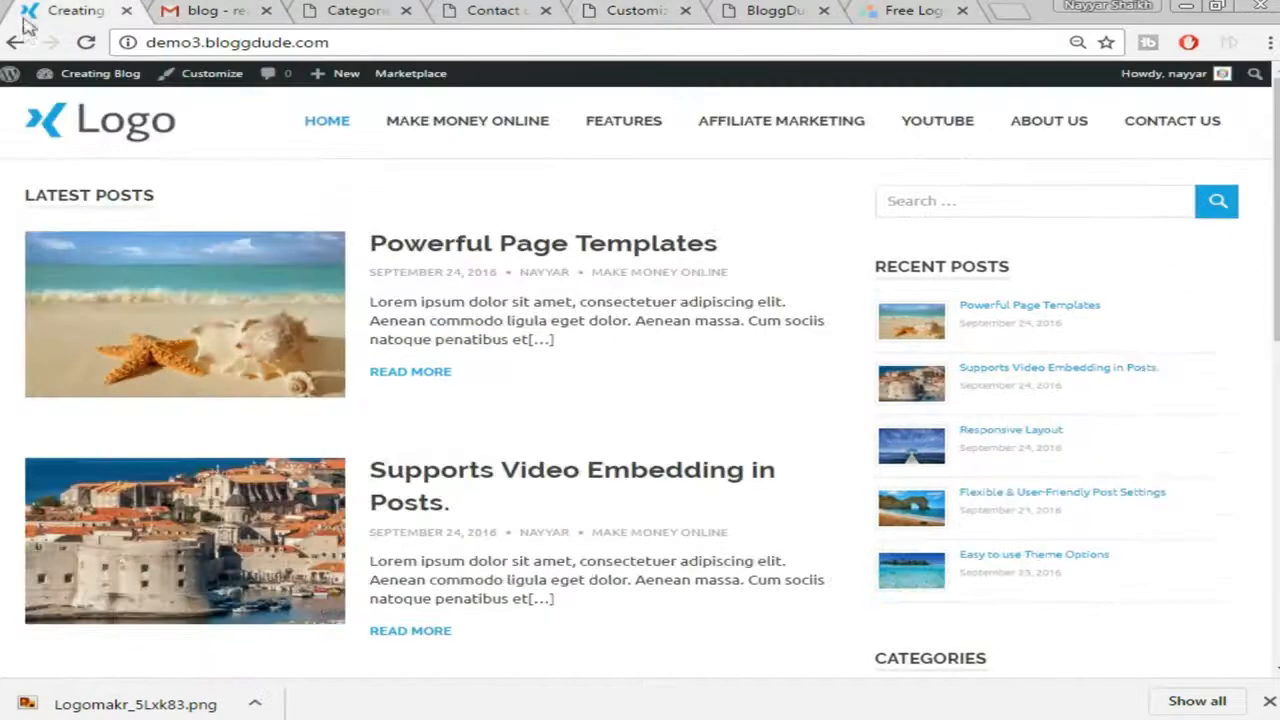
click(205, 10)
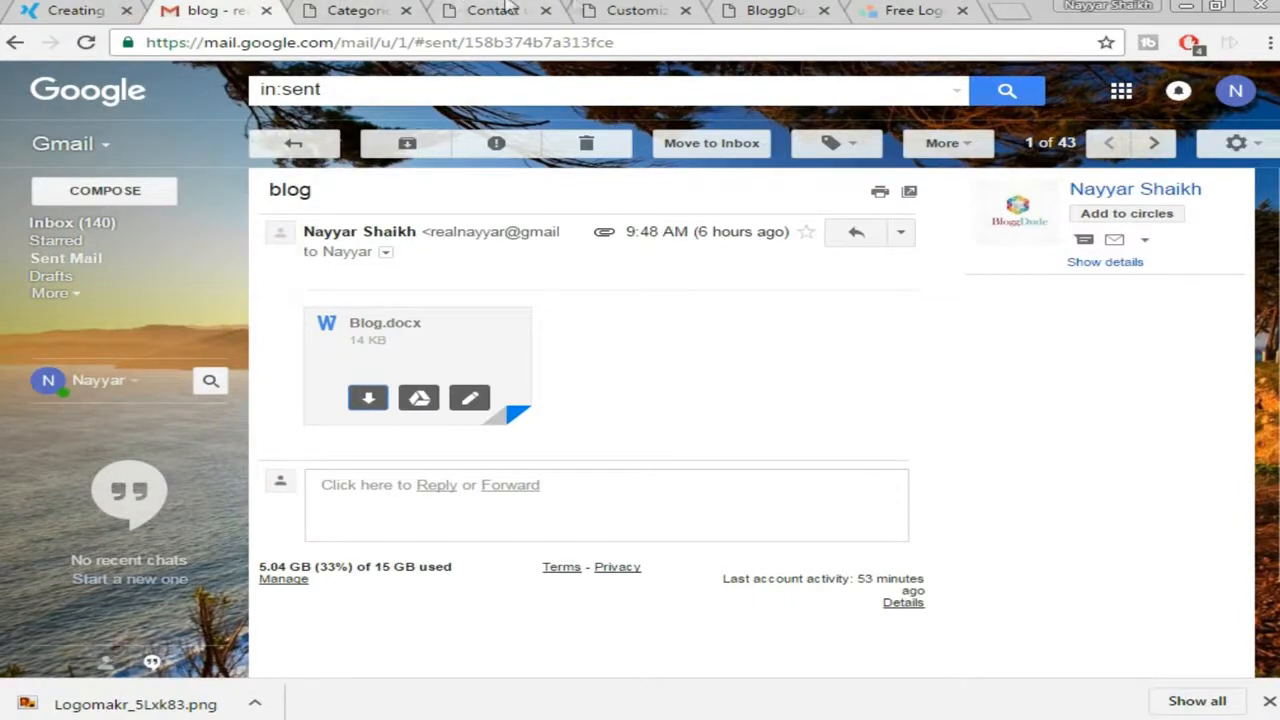
click(634, 10)
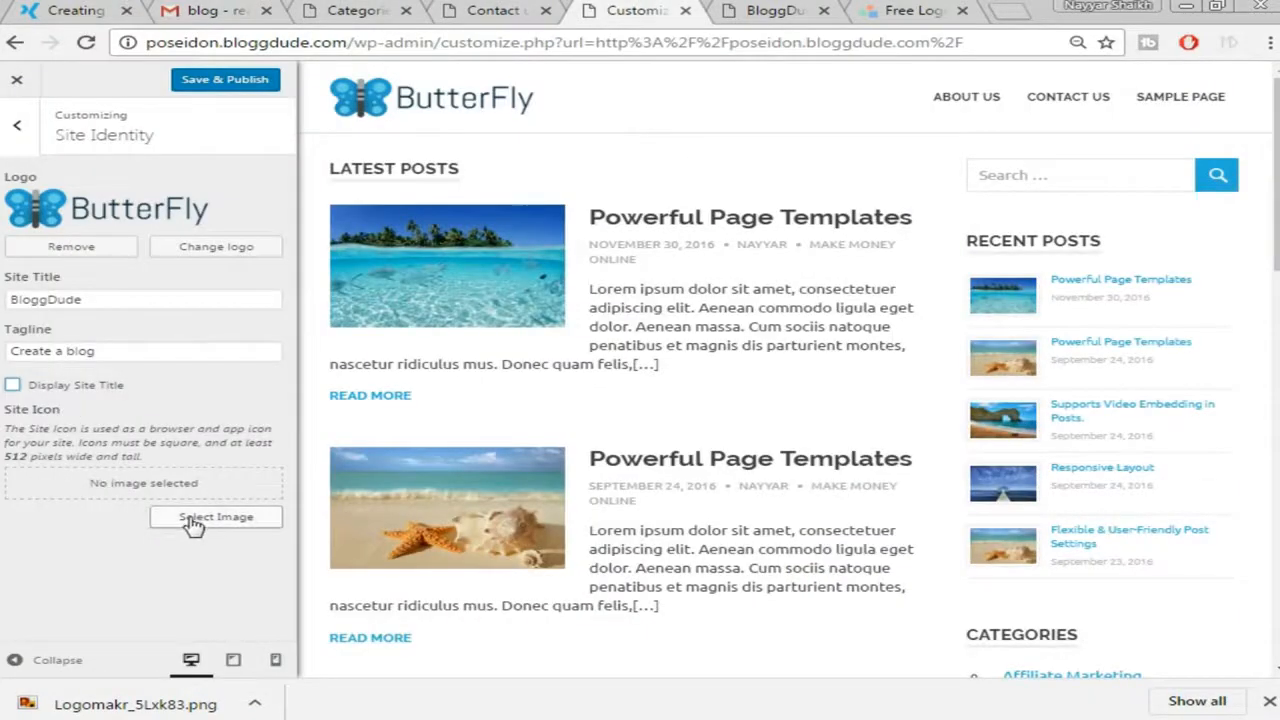
Crop the blue X image as the site icon and Save & Publish the identity changes
click(230, 520)
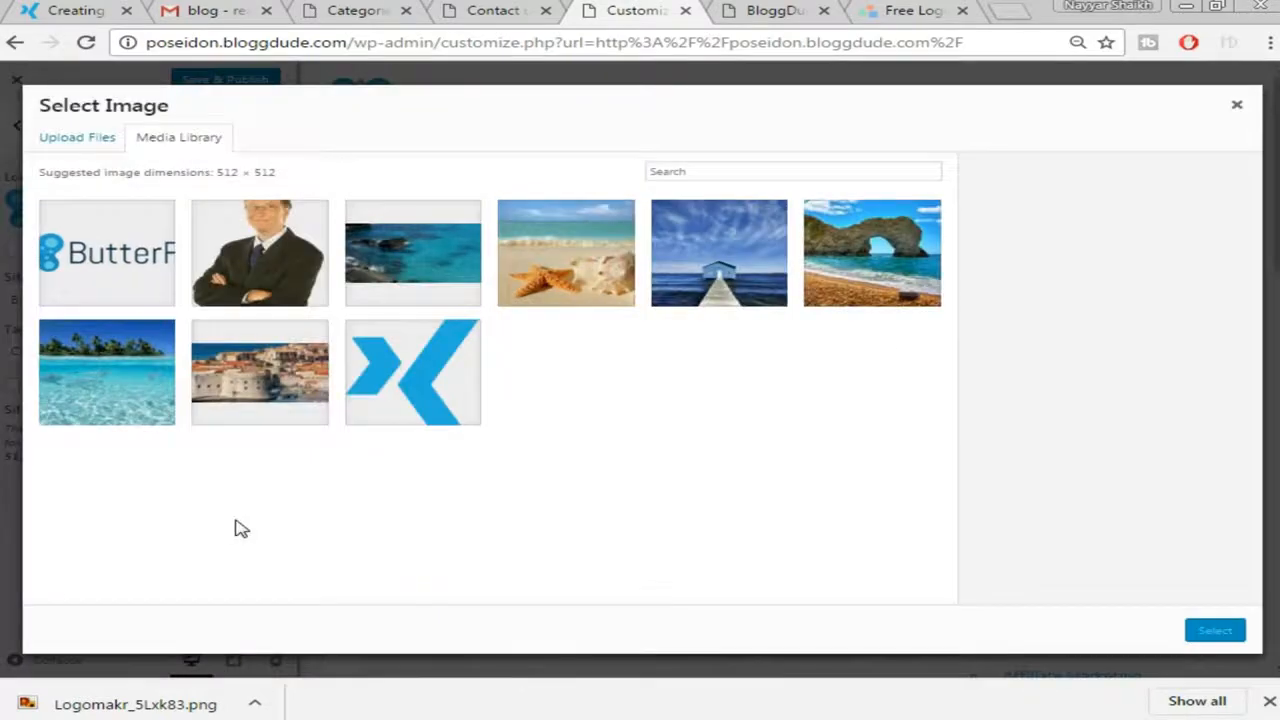
click(450, 387)
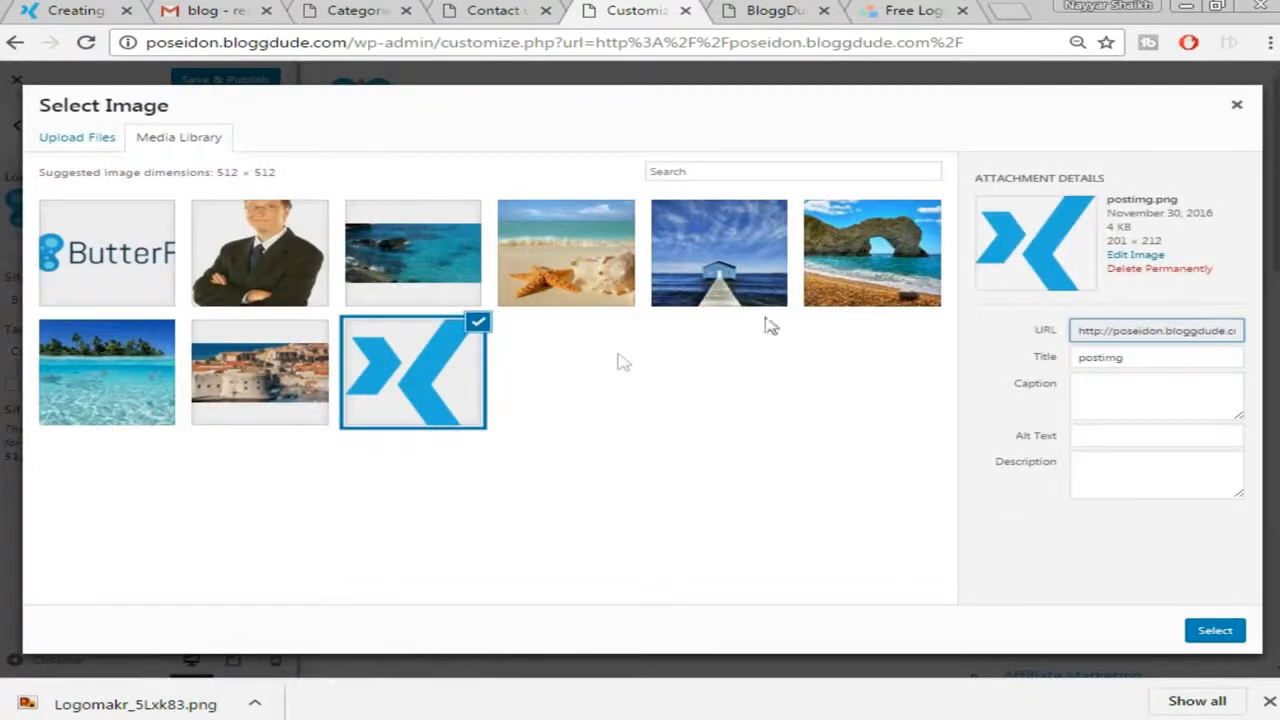
click(1214, 631)
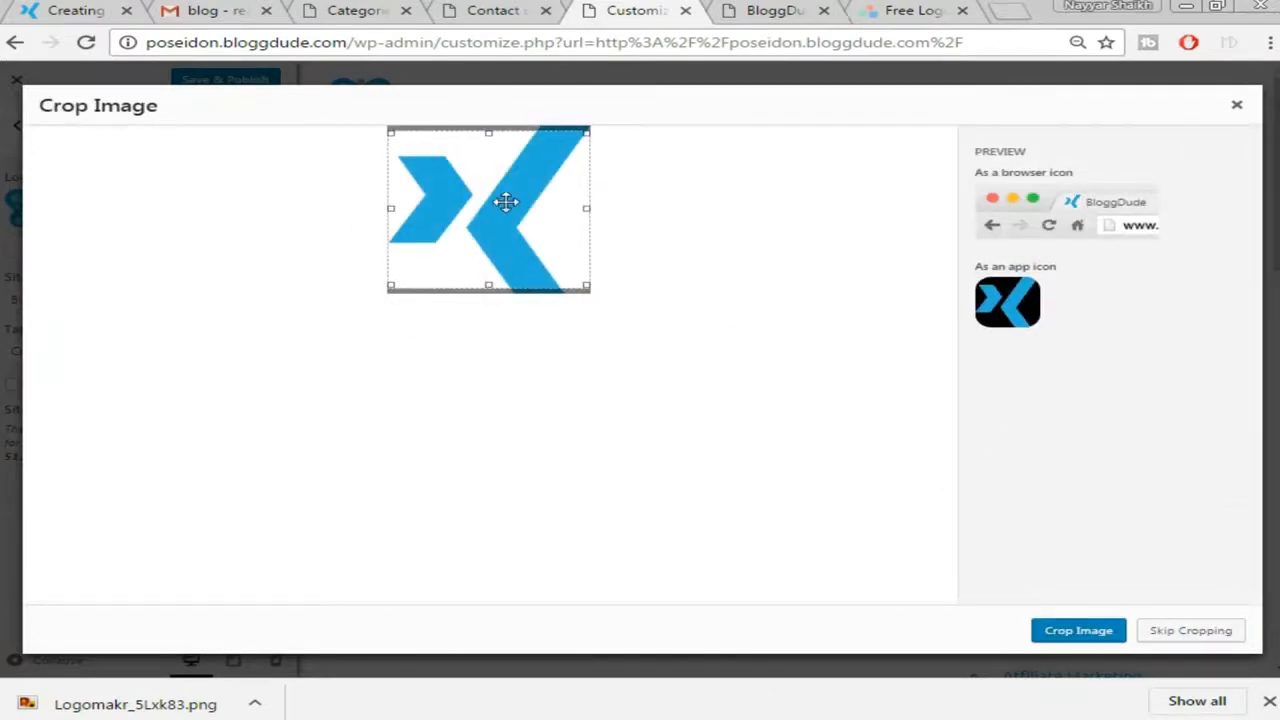
click(1079, 632)
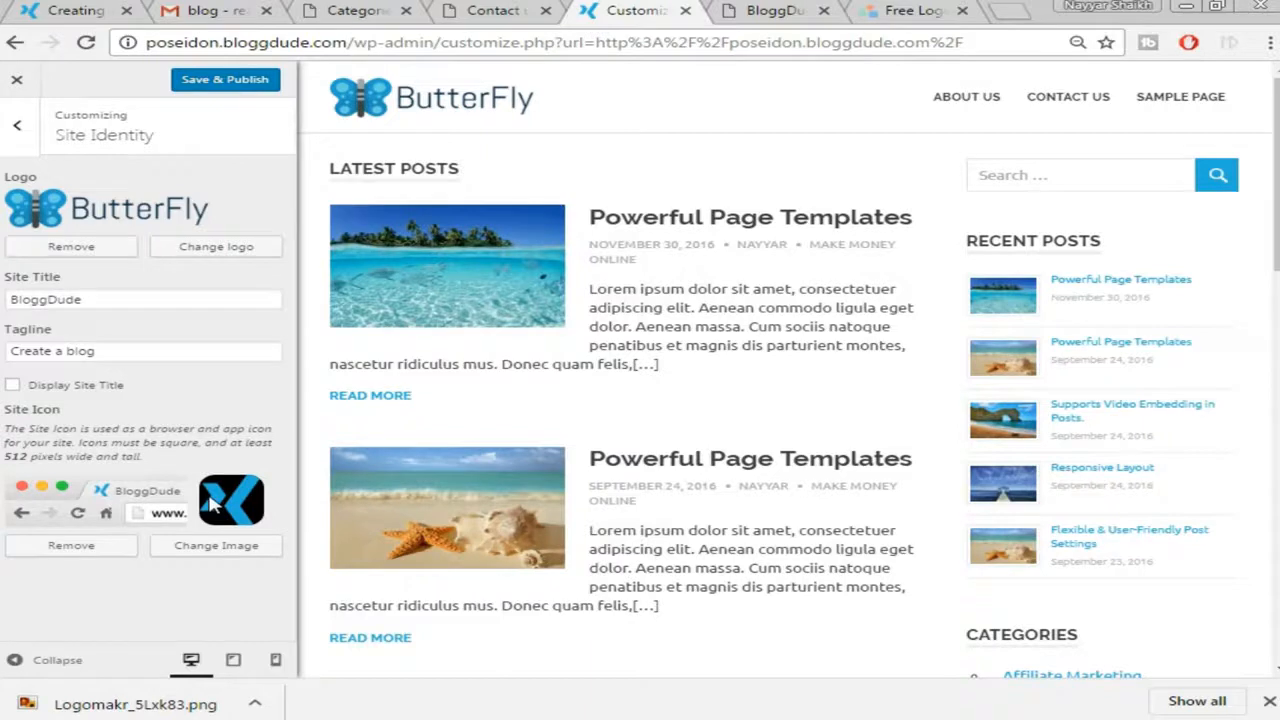
click(226, 82)
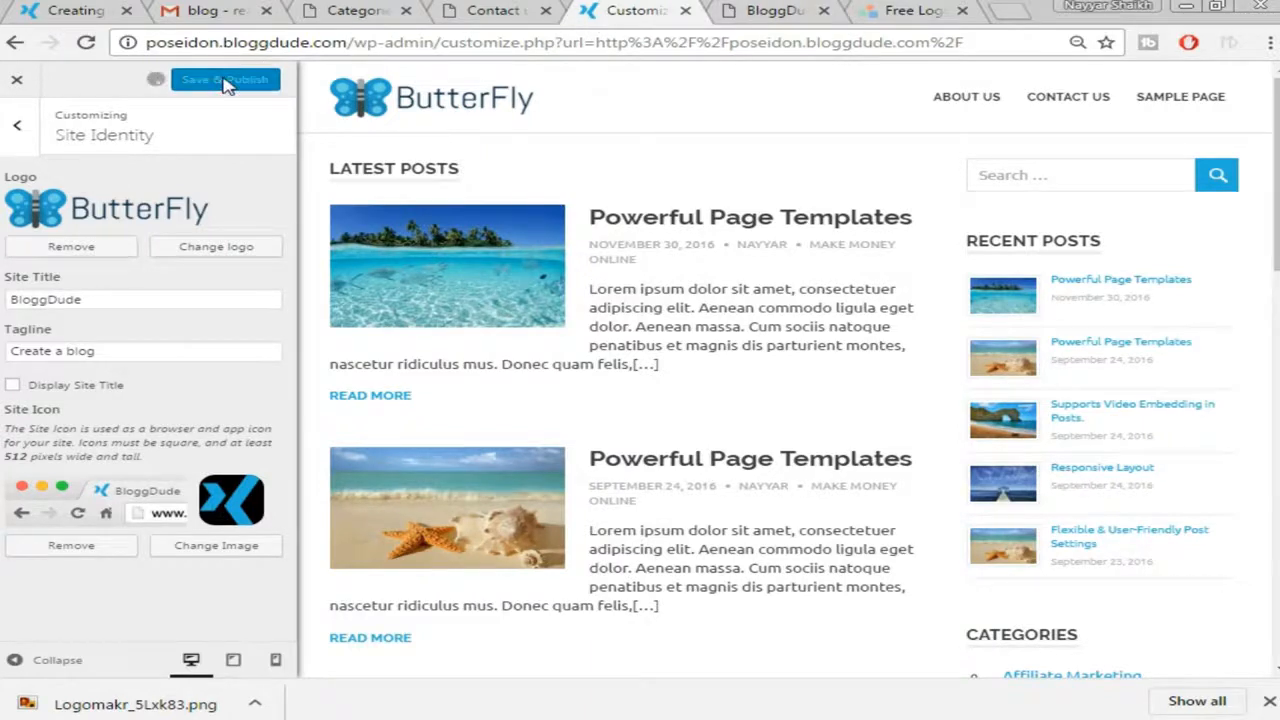
Trim the address to poseidon.bloggdude.com to load the BloggDude front page
drag(368, 42, 962, 42)
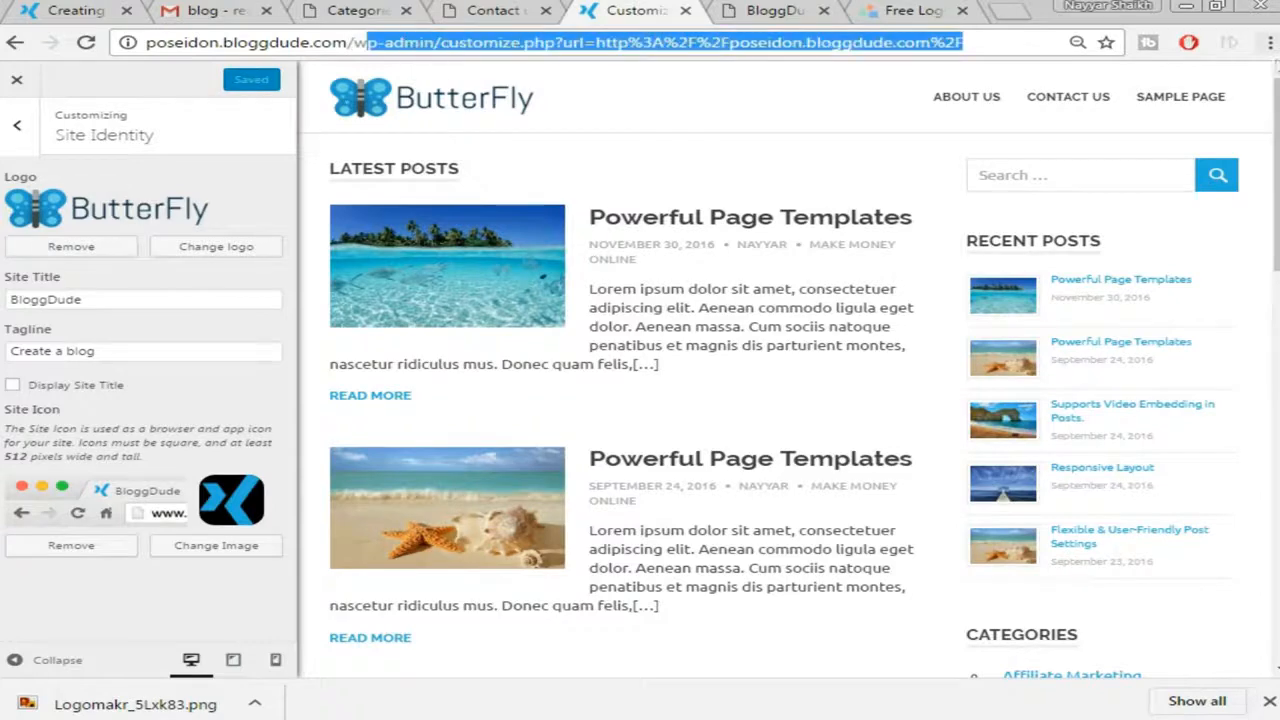
key(BackSpace)
key(BackSpace)
key(Return)
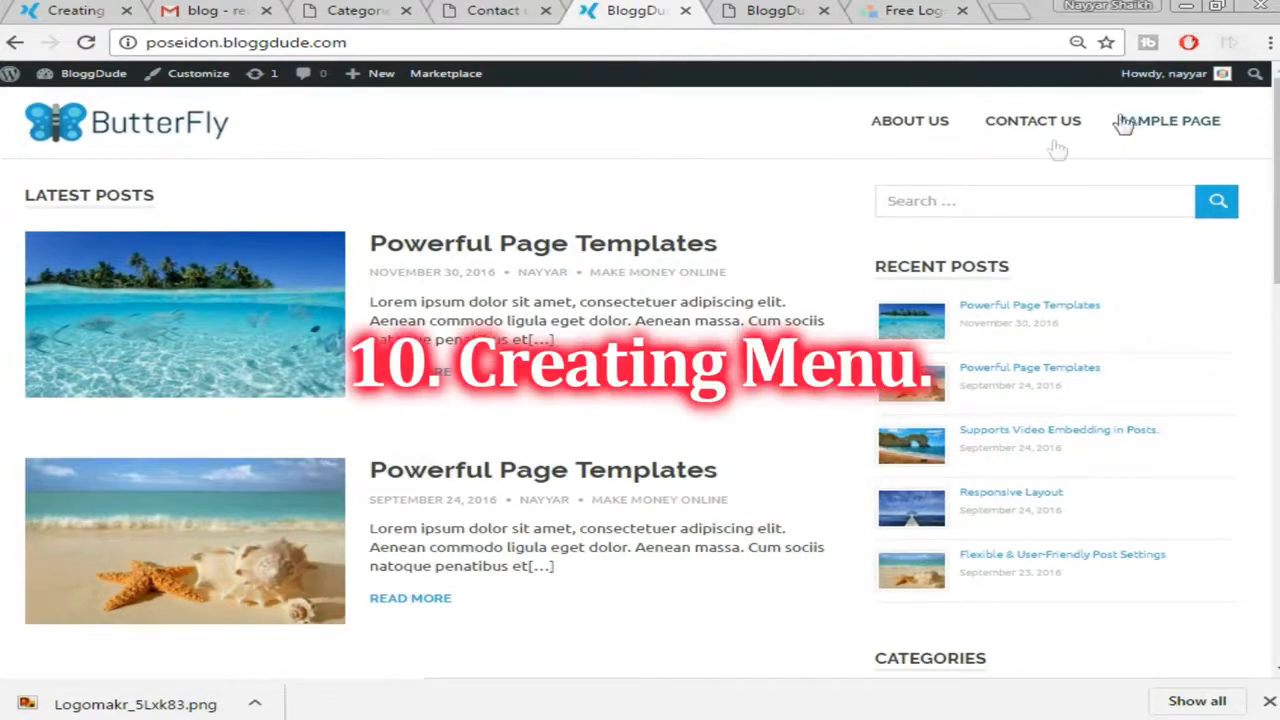
From the dashboard's Appearance > Menus, rename Menu 1 to Menu main and create it
click(530, 14)
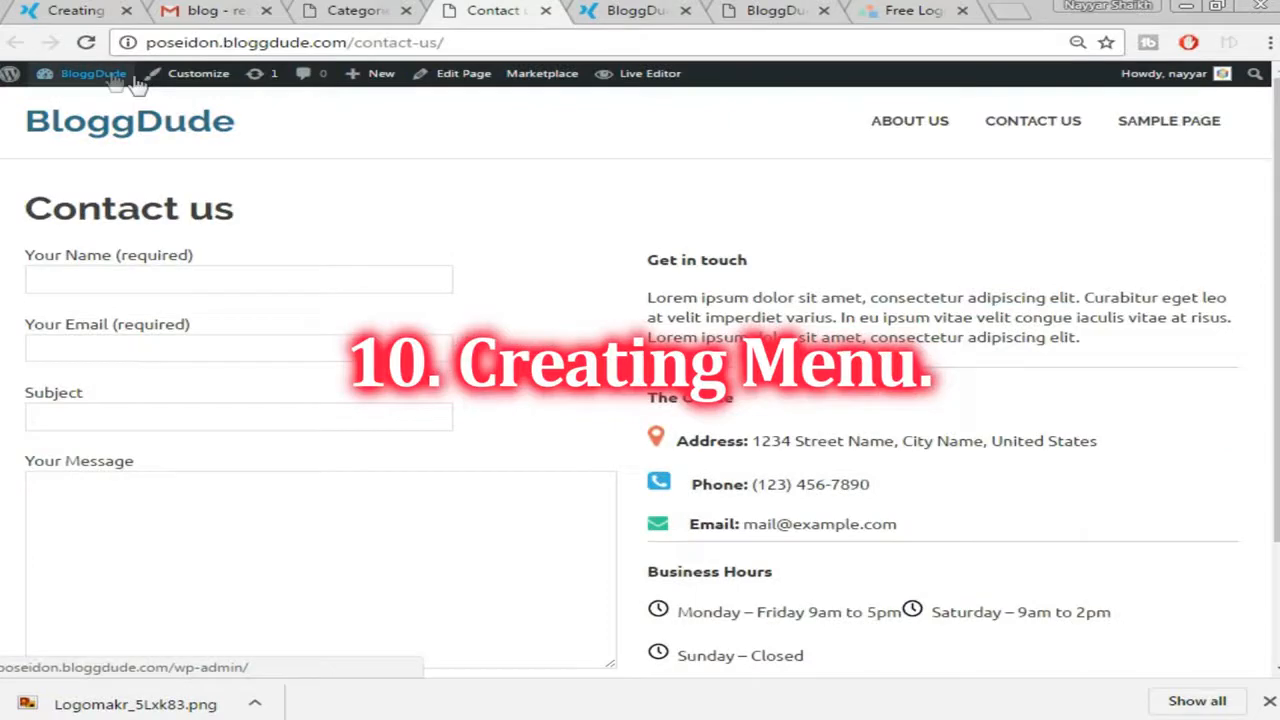
click(80, 77)
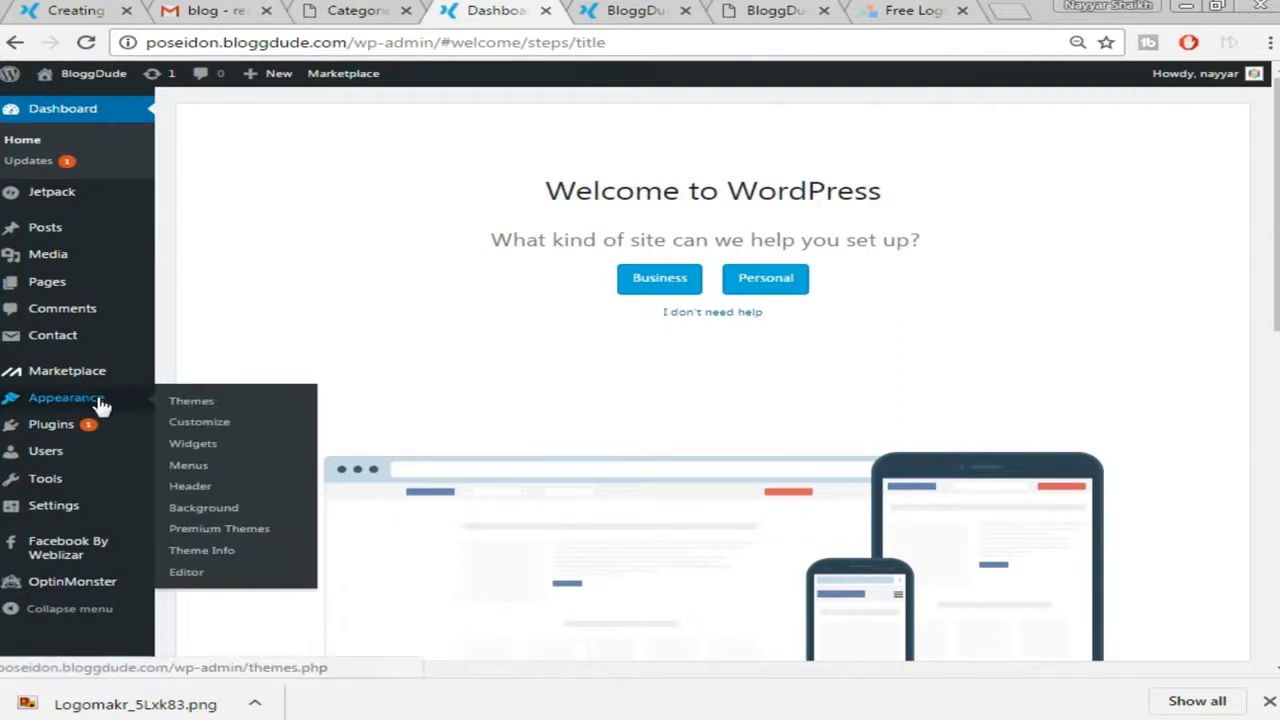
click(188, 465)
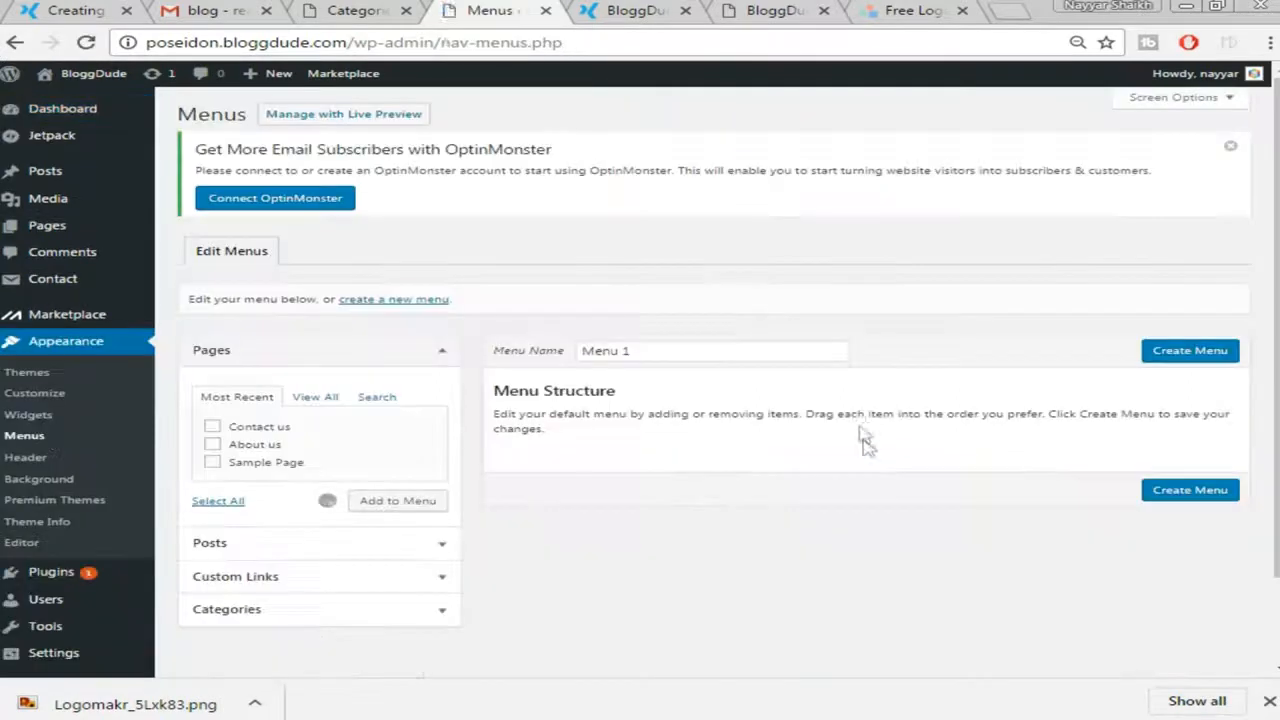
click(645, 351)
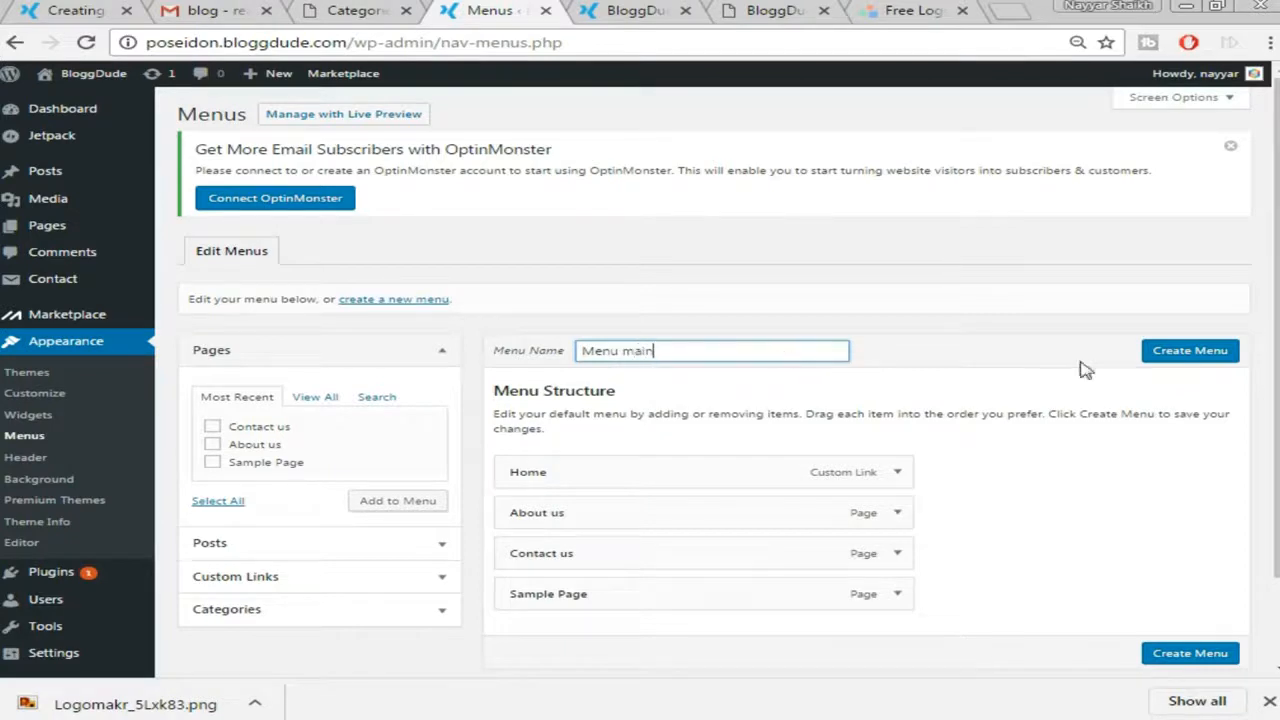
click(1189, 360)
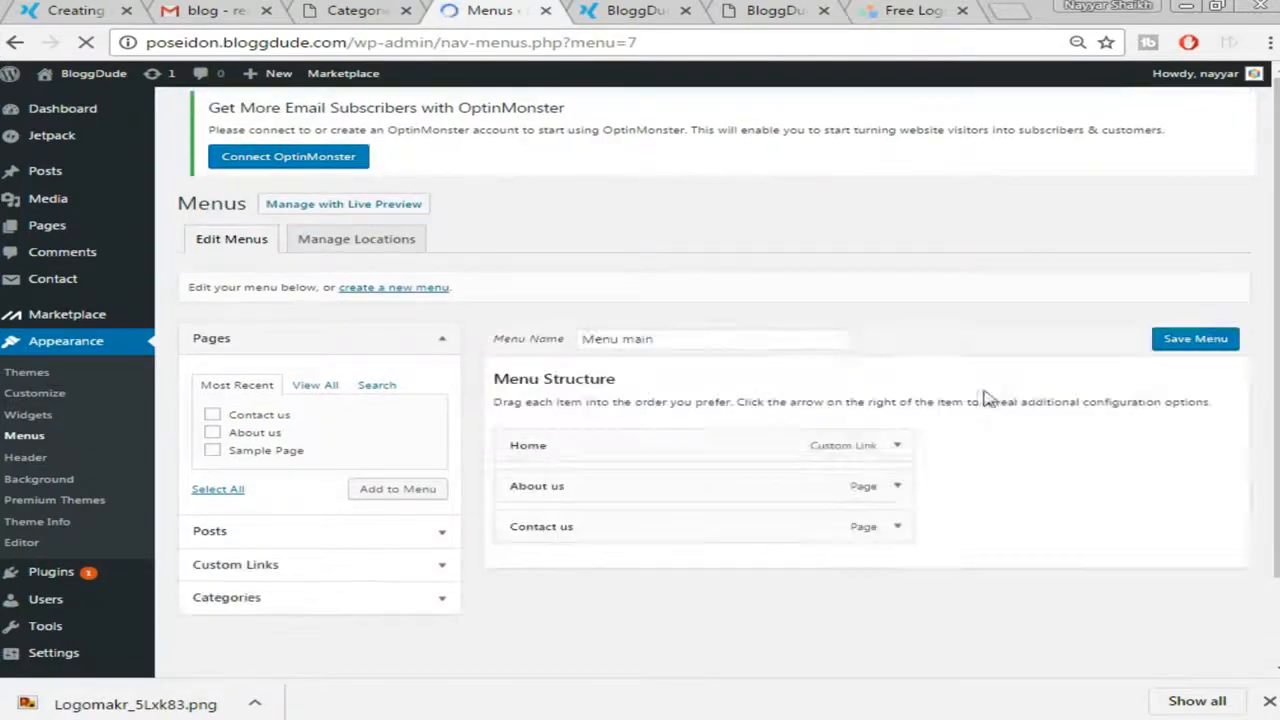
Remove Sample Page from Menu main
scroll(800, 400, down, 1)
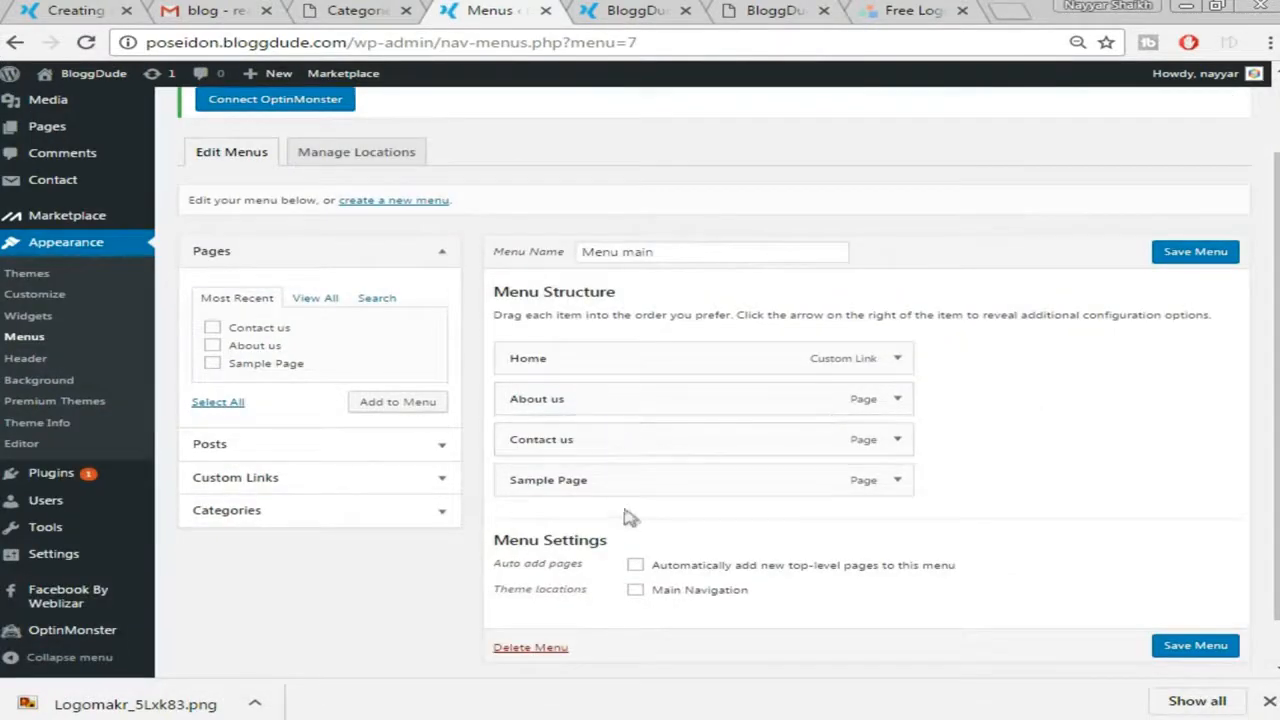
scroll(953, 478, down, 1)
click(897, 428)
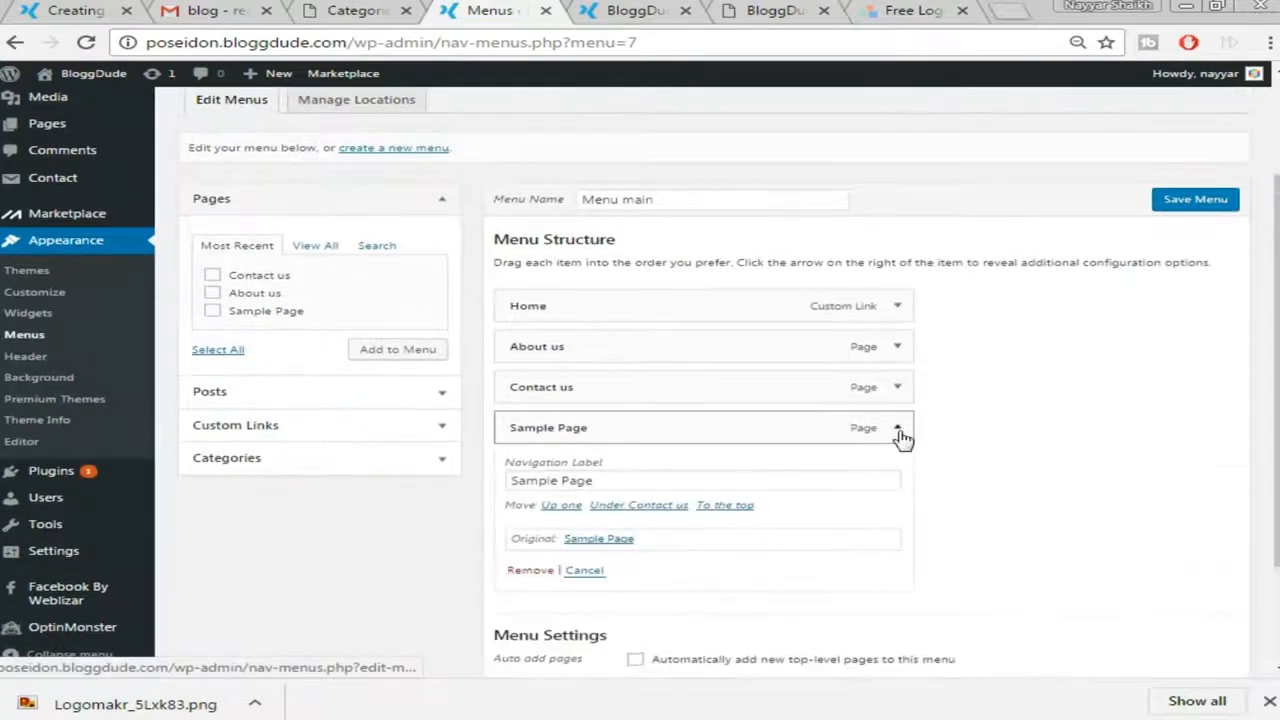
click(531, 571)
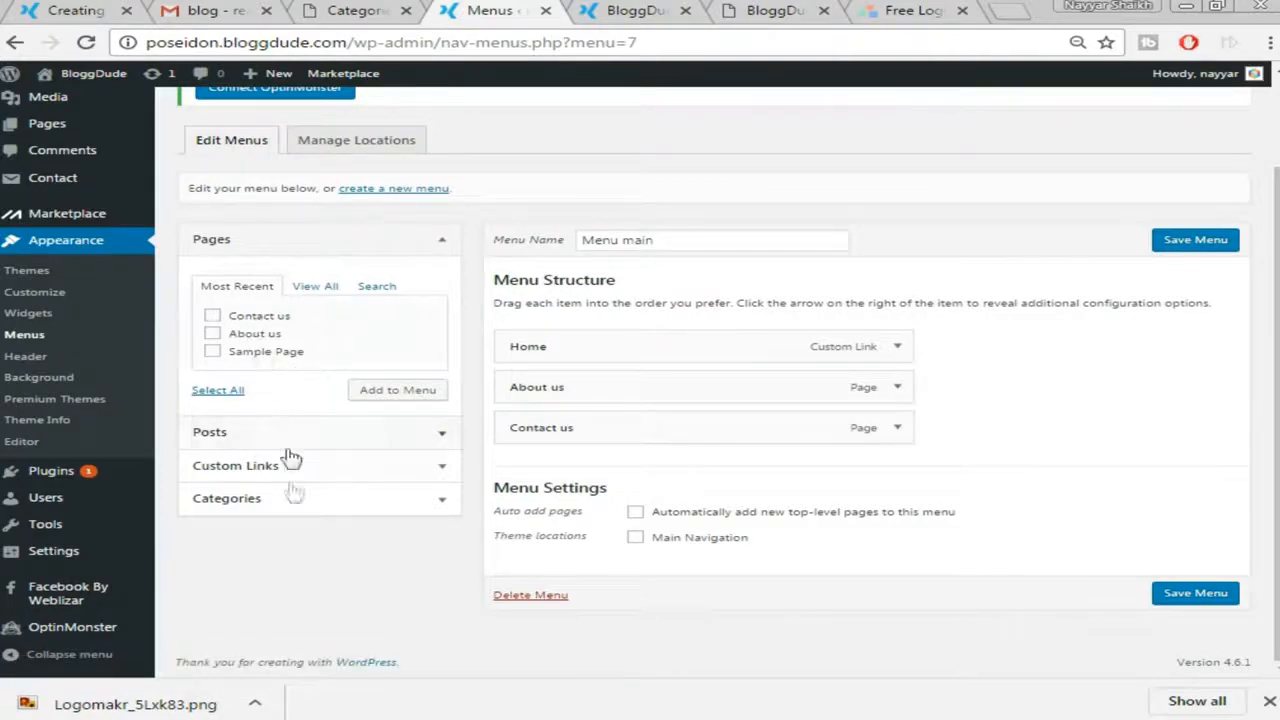
Add the five ticked categories to the menu, after checking the demo site's menu for reference
click(288, 498)
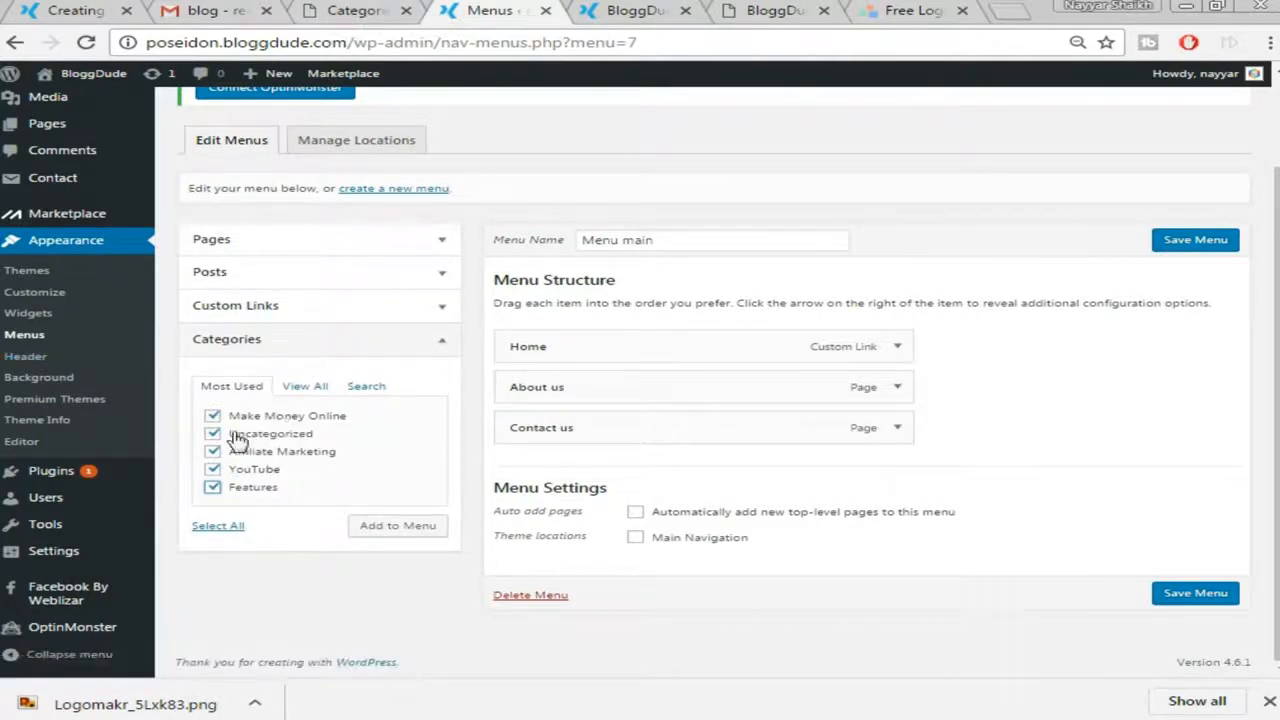
click(16, 9)
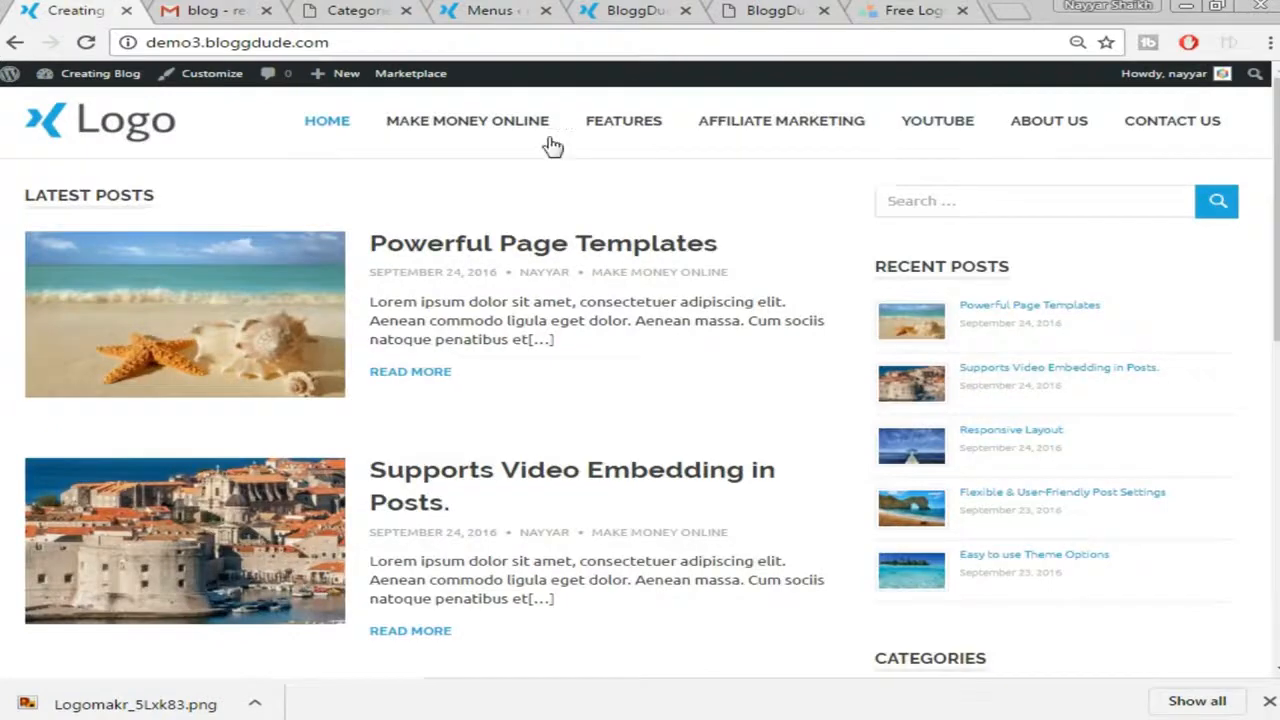
click(775, 10)
click(520, 10)
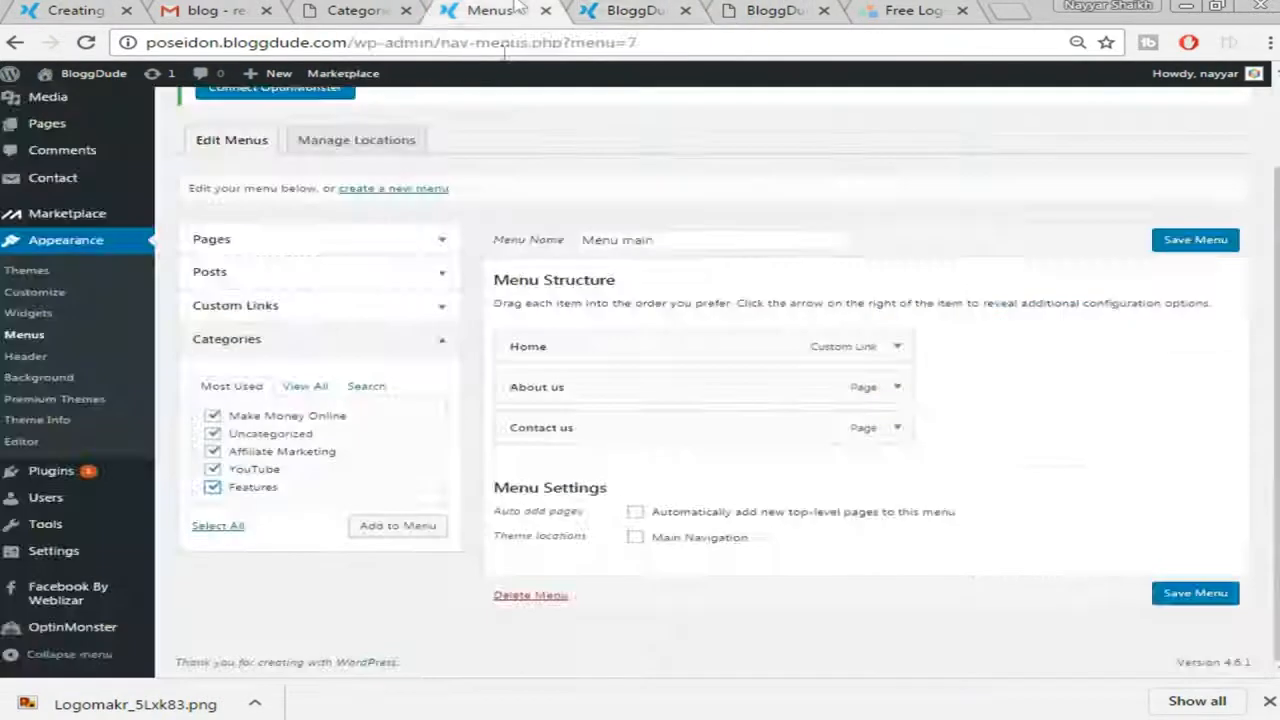
click(408, 530)
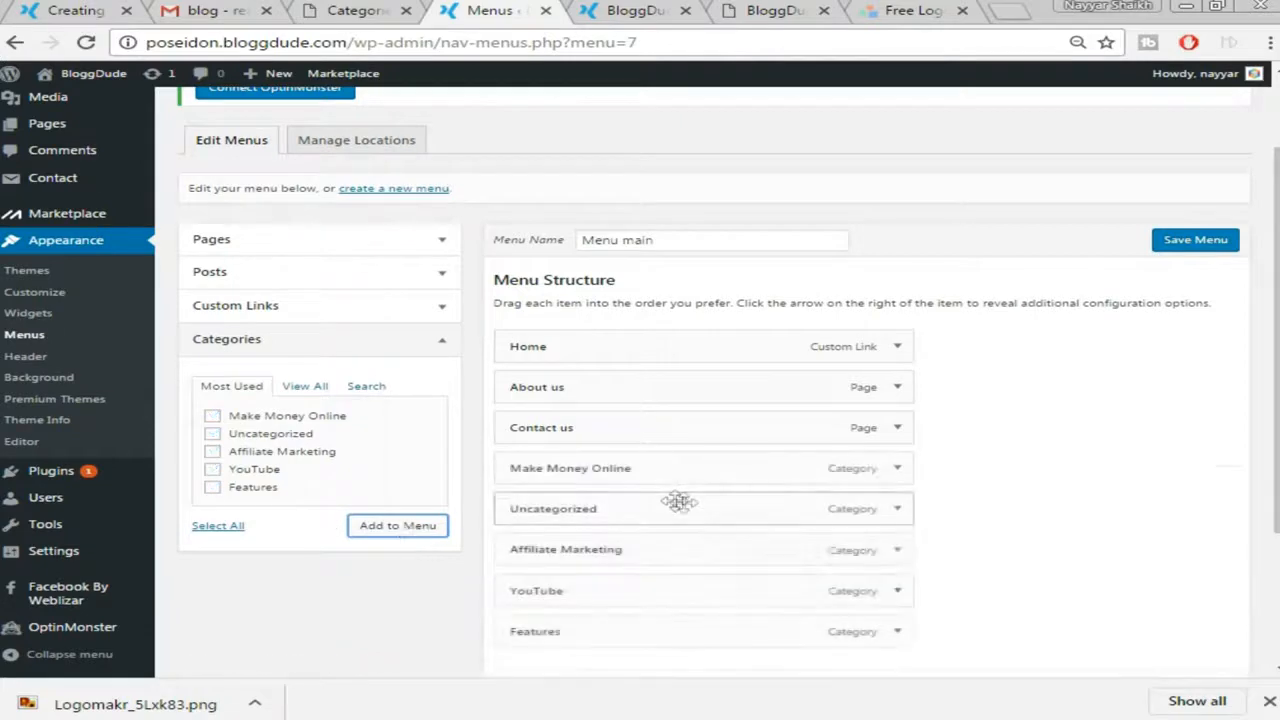
Move About us and Contact us to the bottom of the menu and save it
scroll(1015, 420, down, 2)
scroll(1015, 420, down, 1)
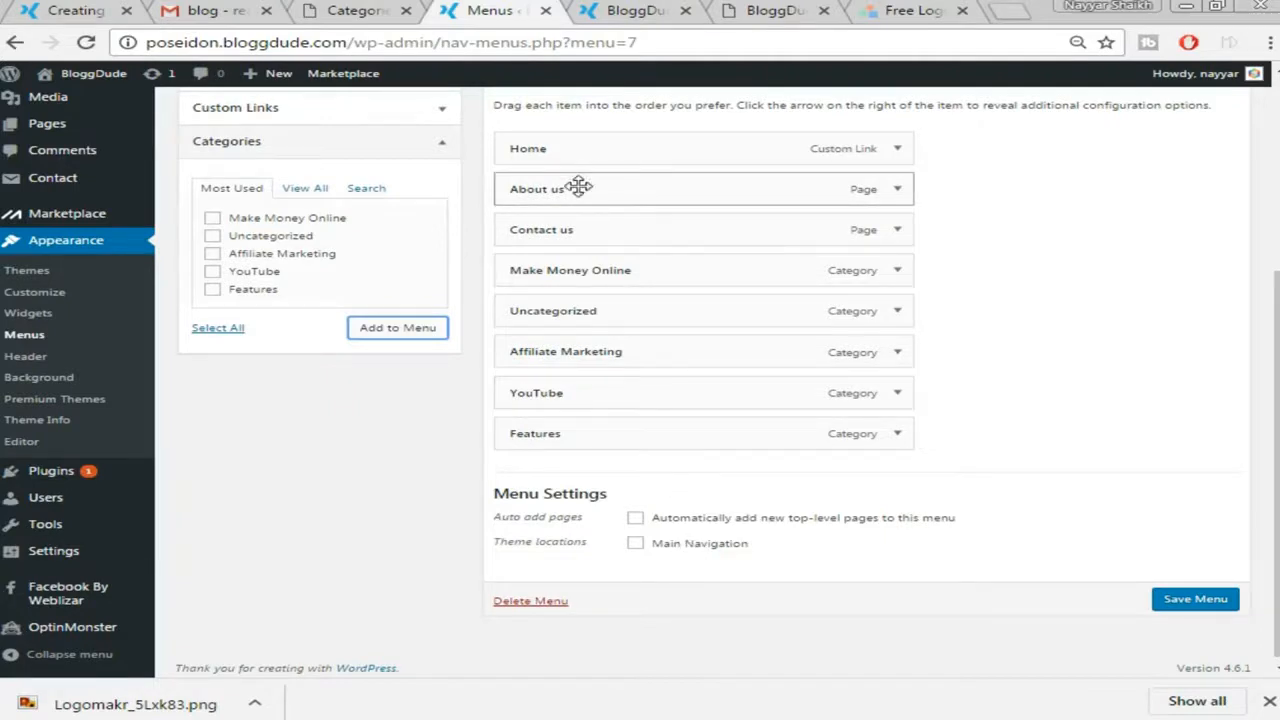
drag(579, 188, 577, 482)
drag(593, 224, 590, 469)
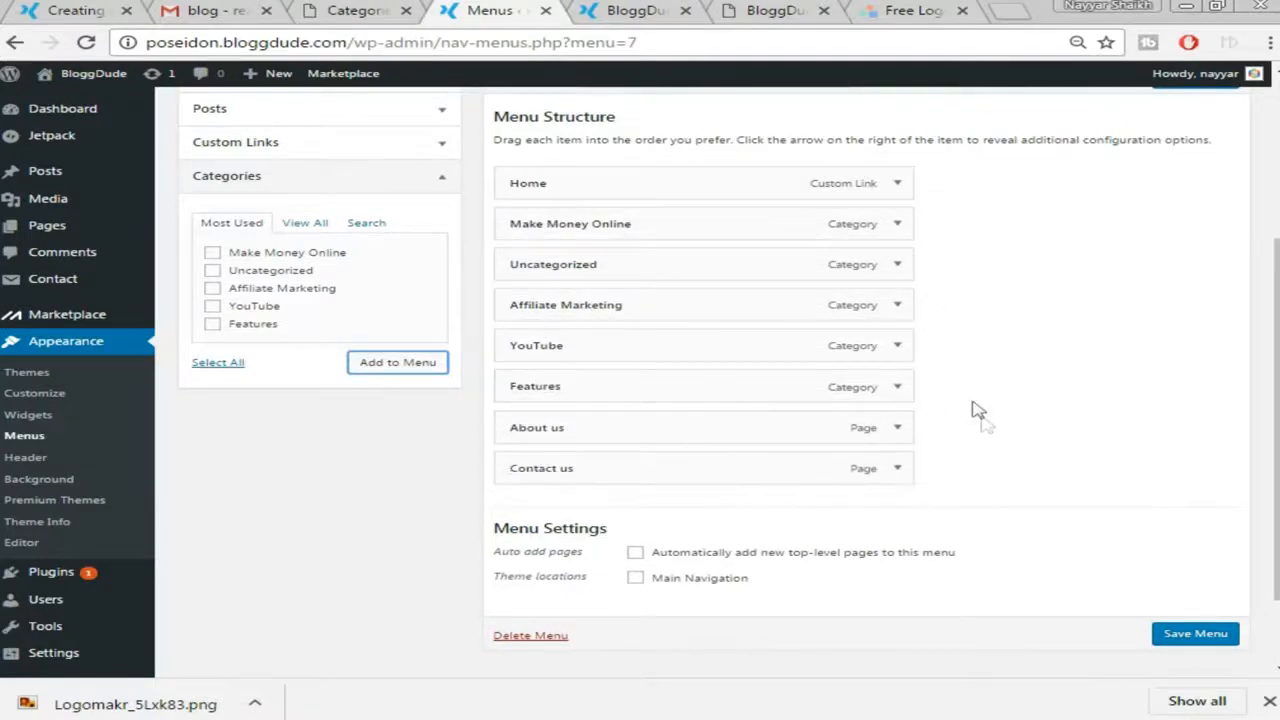
click(1194, 633)
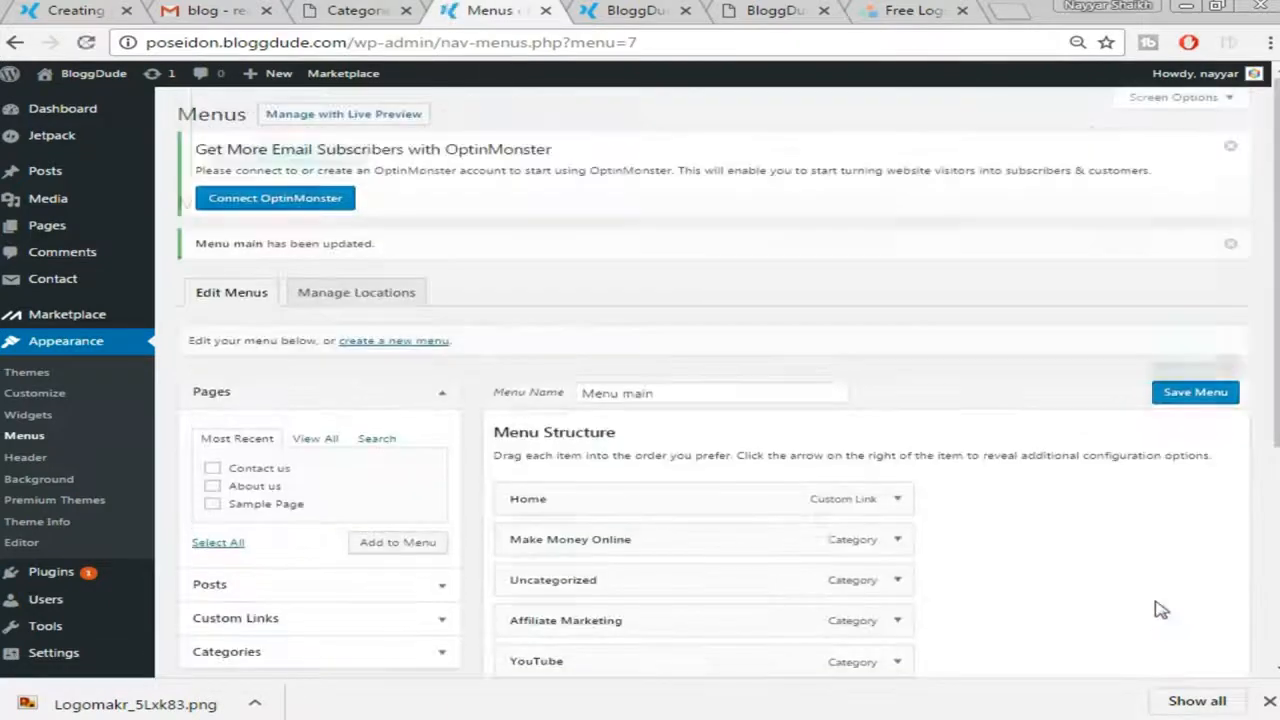
Reload the BloggDude front page to check its header, then return to the menu editor
click(622, 22)
click(608, 44)
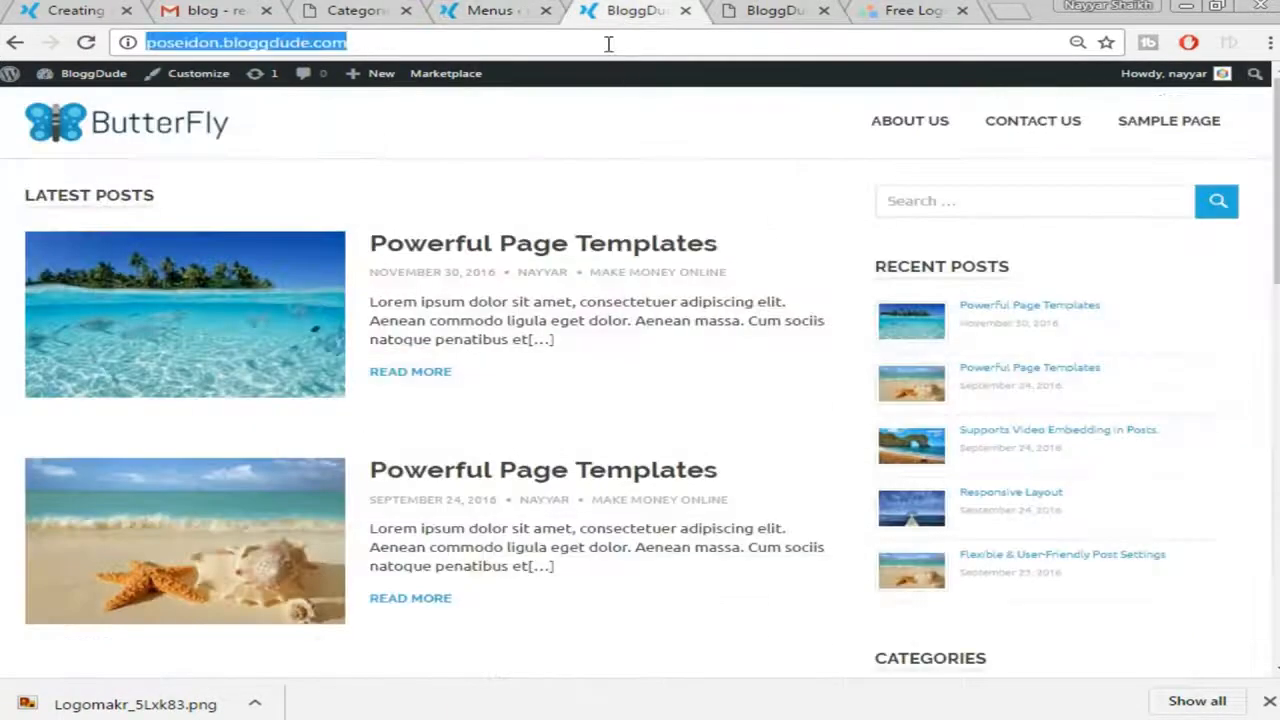
key(Return)
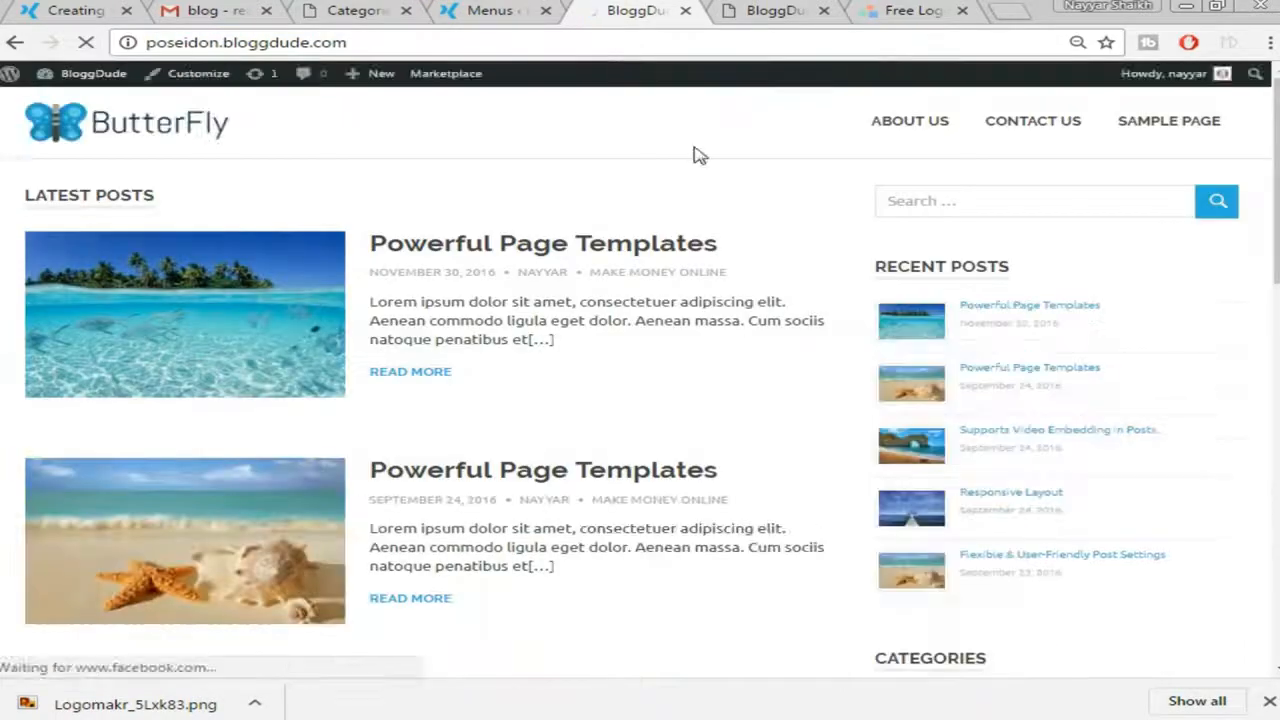
click(496, 10)
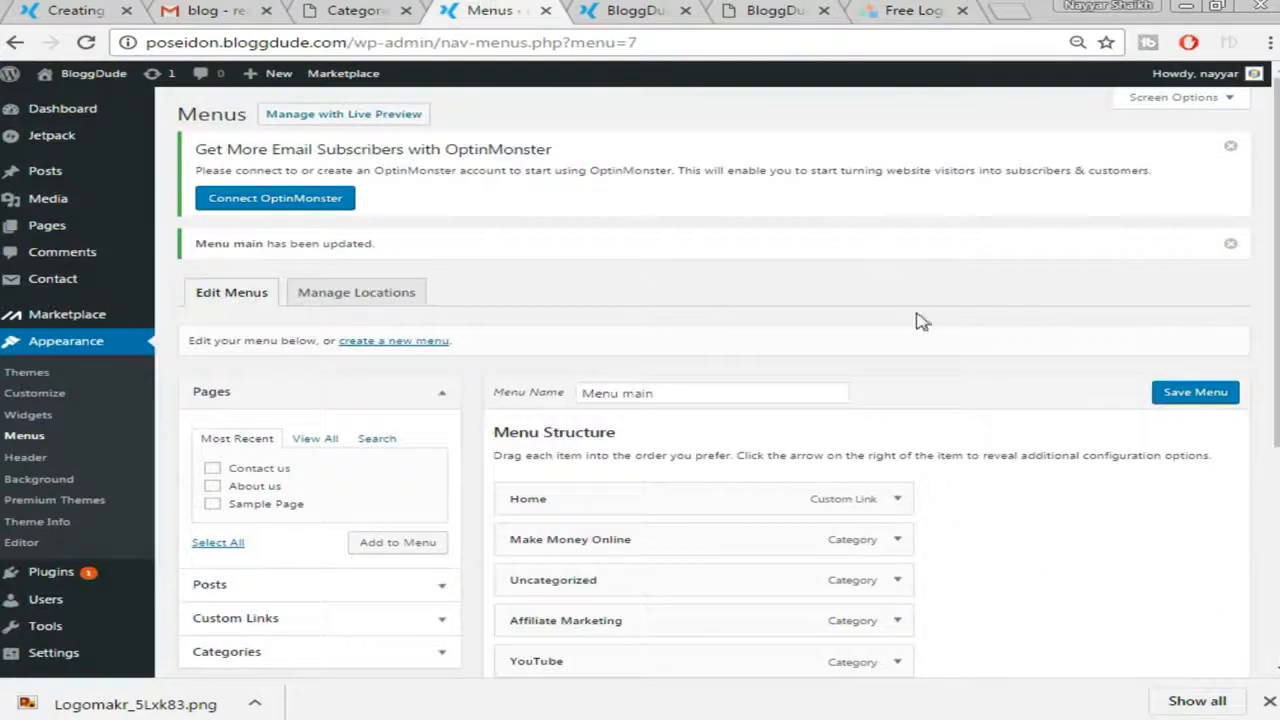
click(625, 12)
click(465, 10)
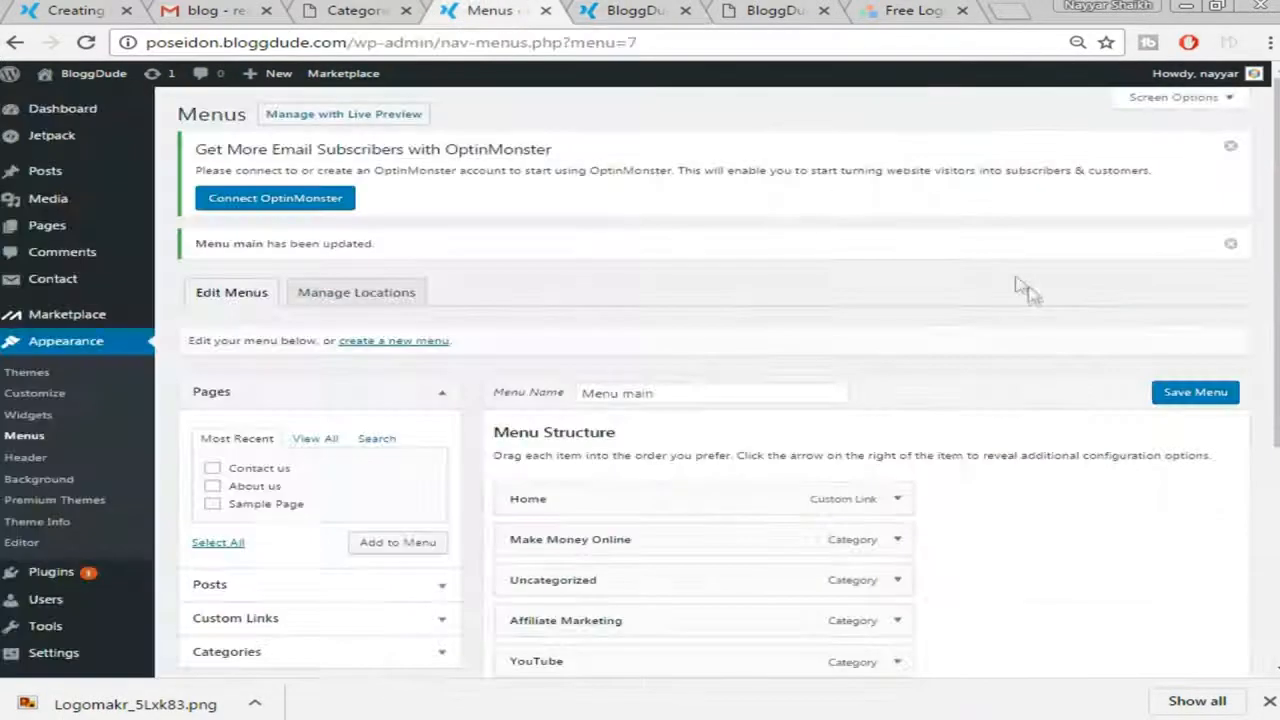
Tick Main Navigation as Menu main's location, save, and refresh the site to see it
scroll(1025, 288, down, 4)
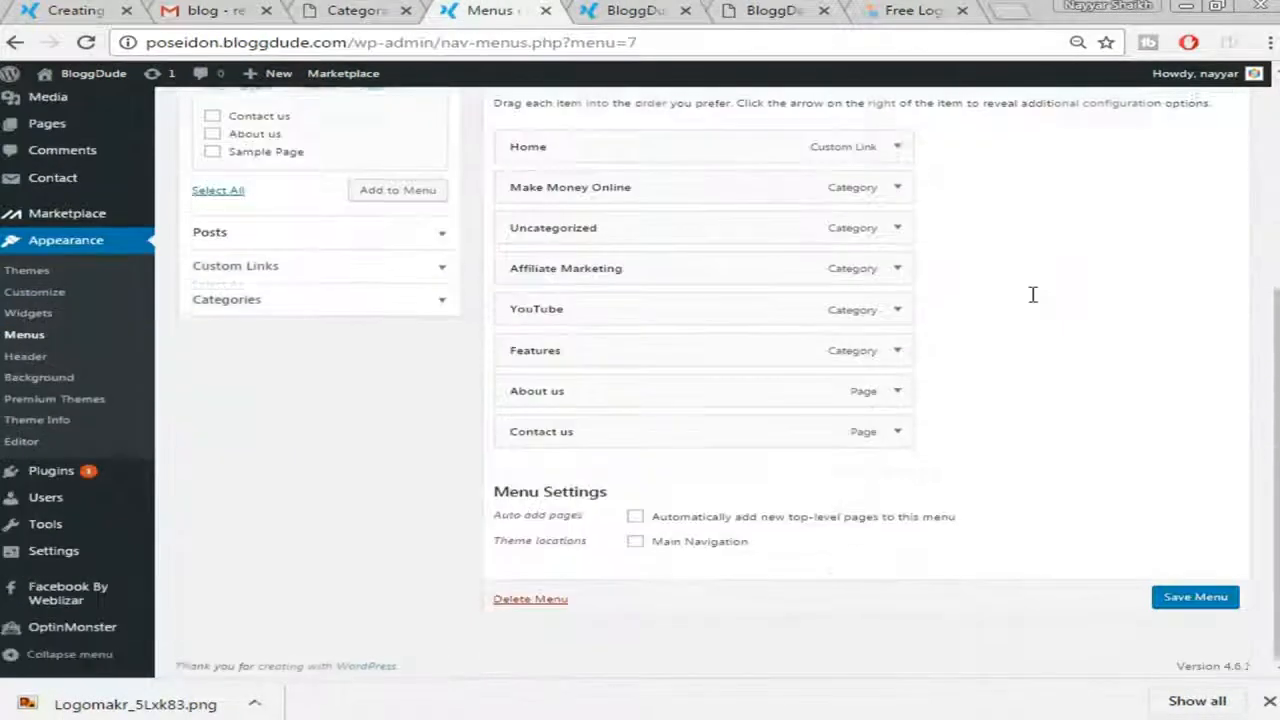
click(648, 540)
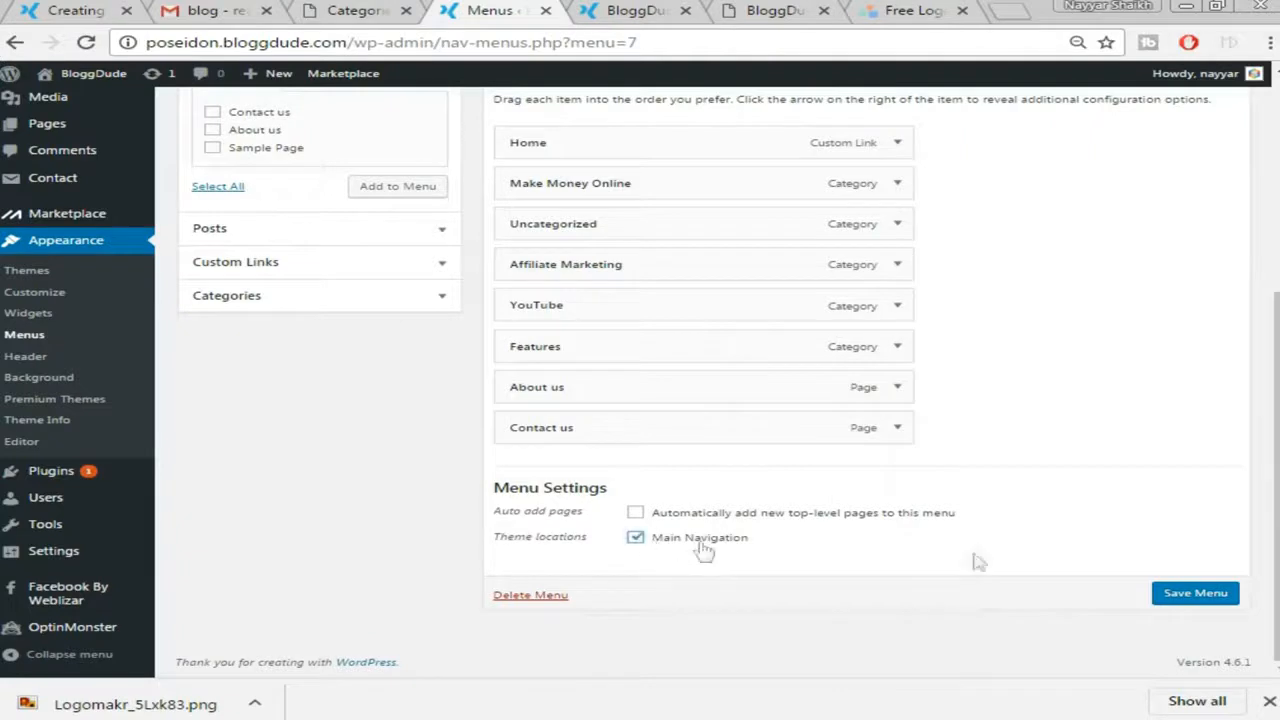
click(1208, 598)
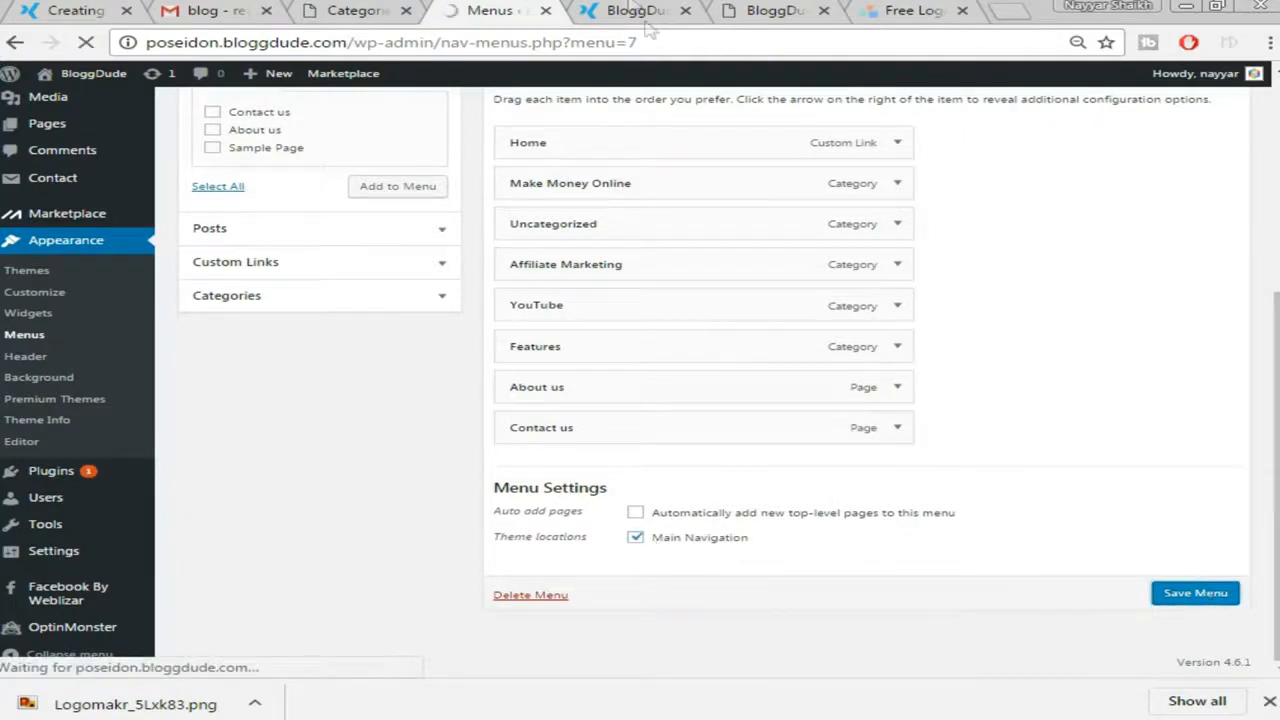
click(642, 12)
key(F5)
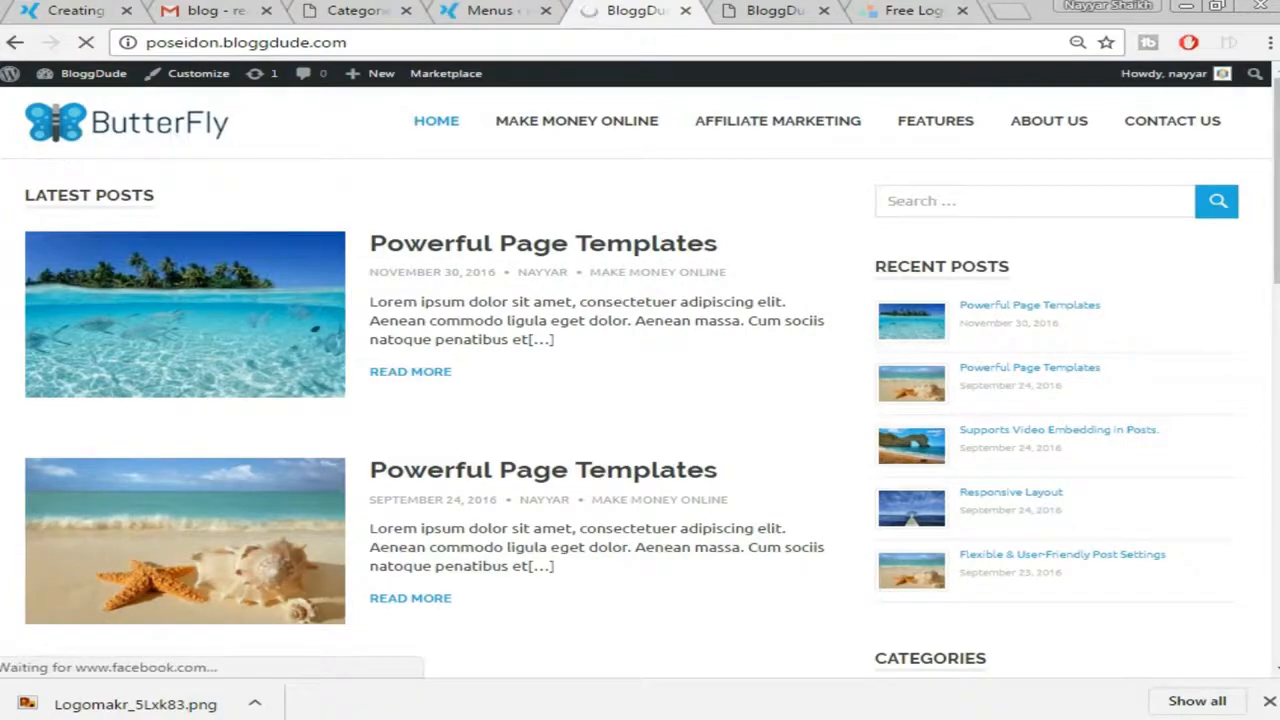
scroll(1206, 271, down, 15)
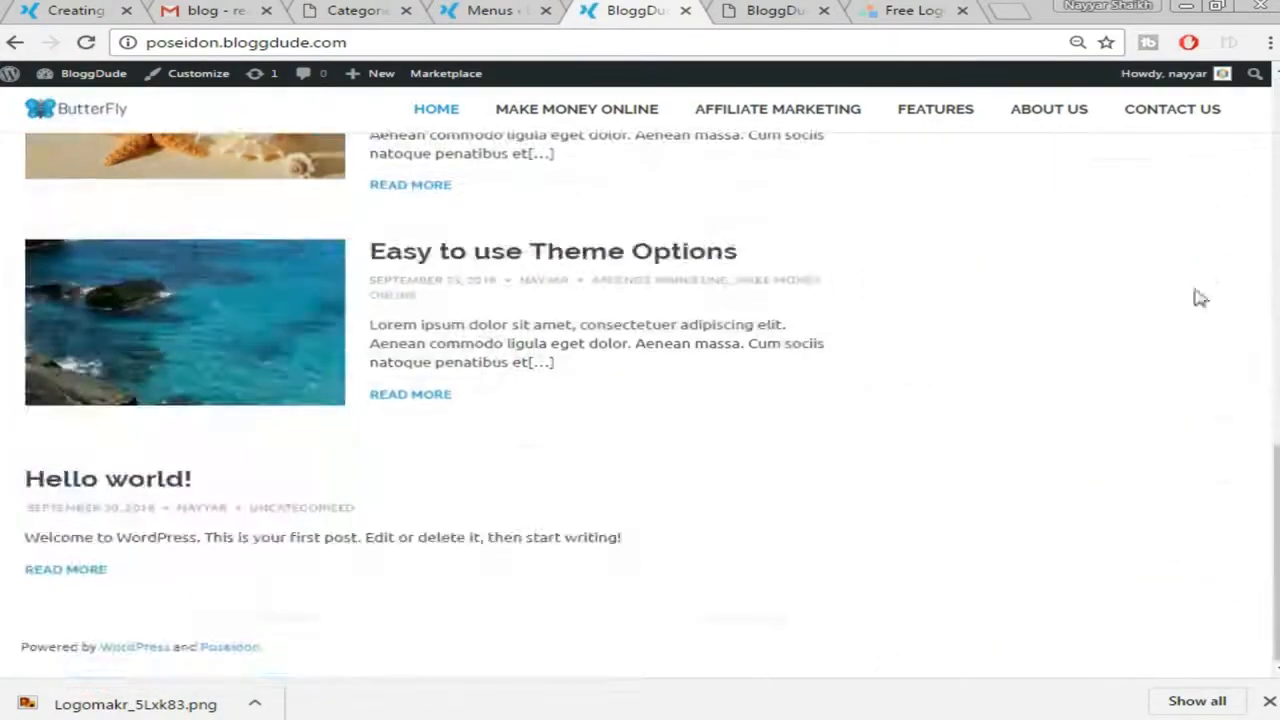
scroll(949, 423, up, 15)
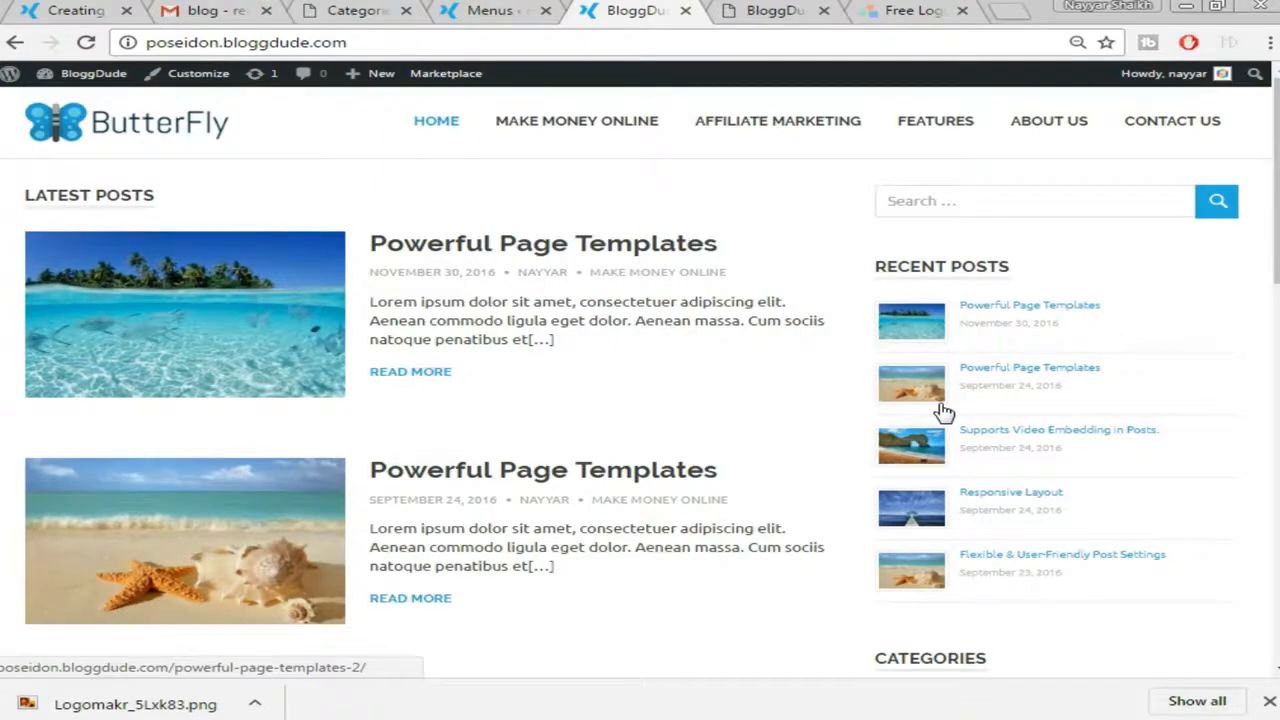
scroll(944, 411, down, 5)
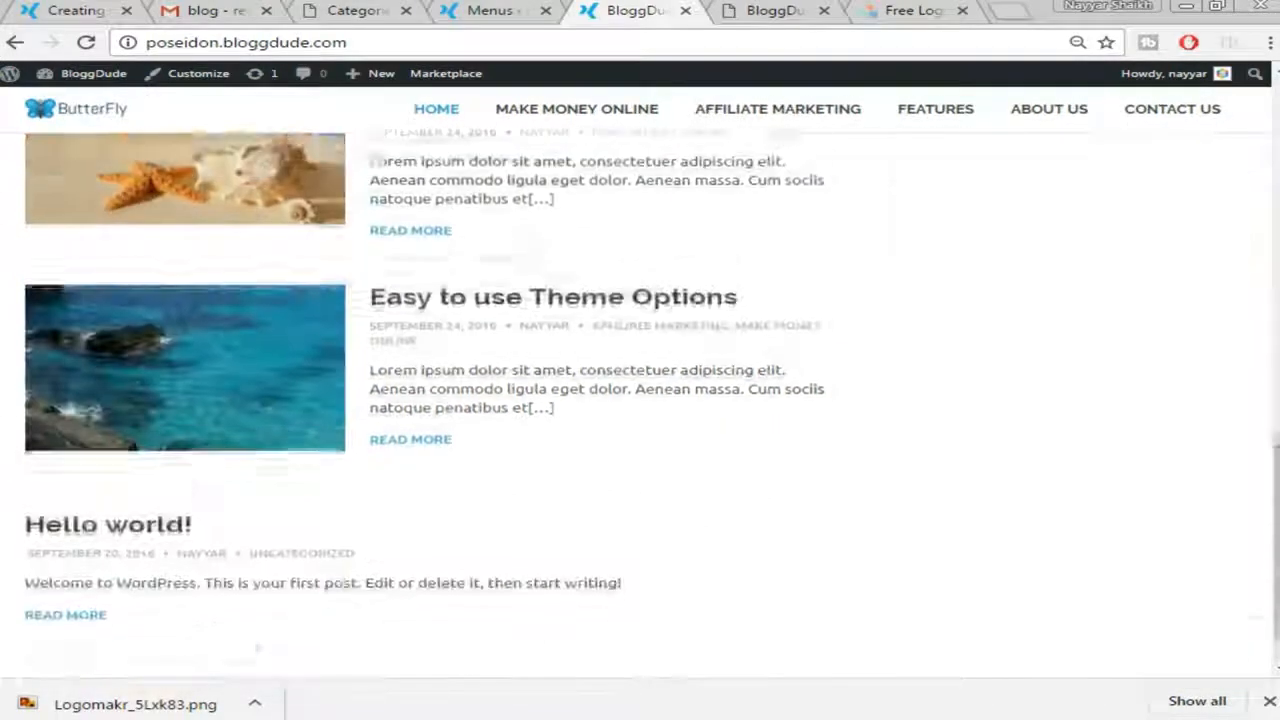
scroll(640, 400, up, 5)
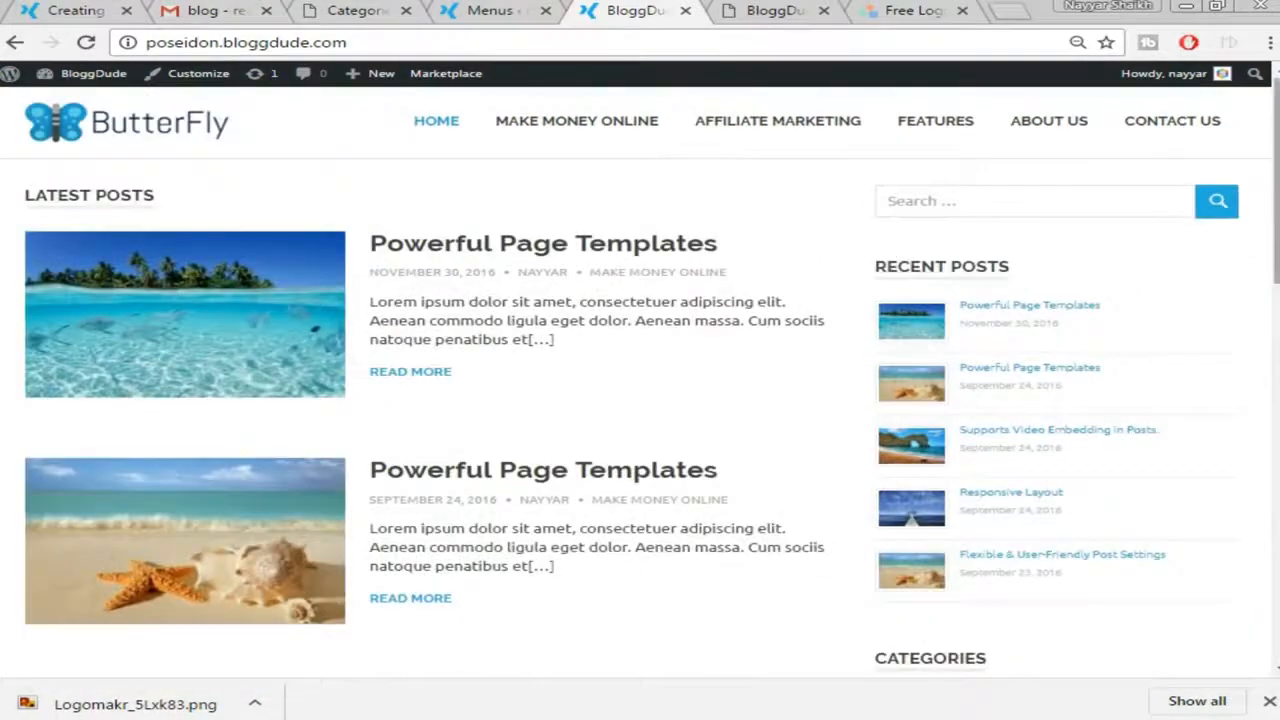